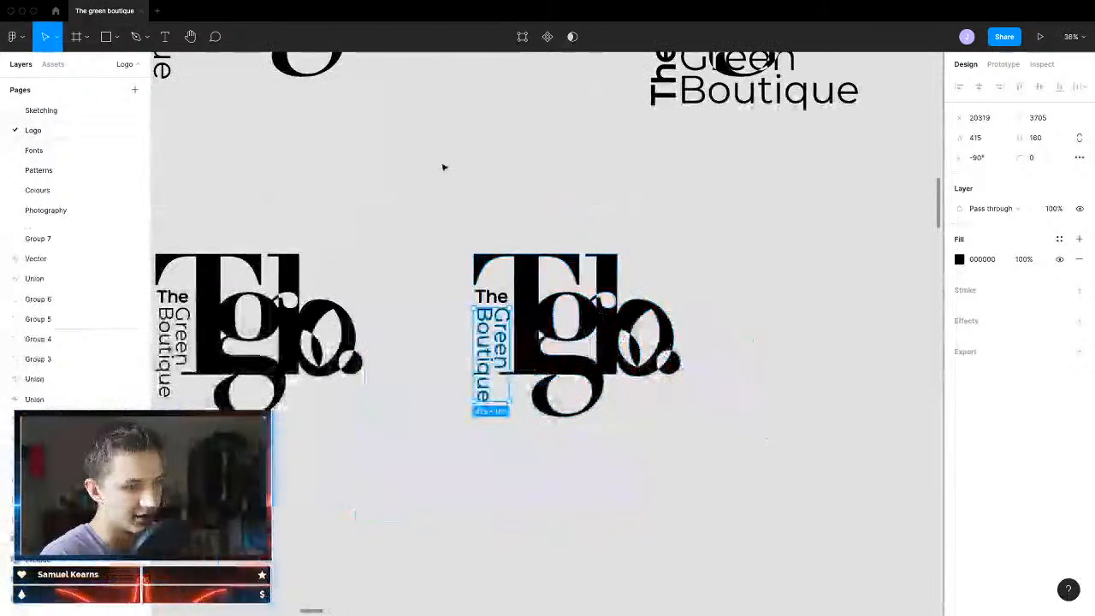
Step: Review the existing brand material on the Logo, Fonts, Patterns, Colours, Photography and Mockups pages
{"action": "left_click_drag", "start_coordinate": [447, 289], "coordinate": [527, 392]}
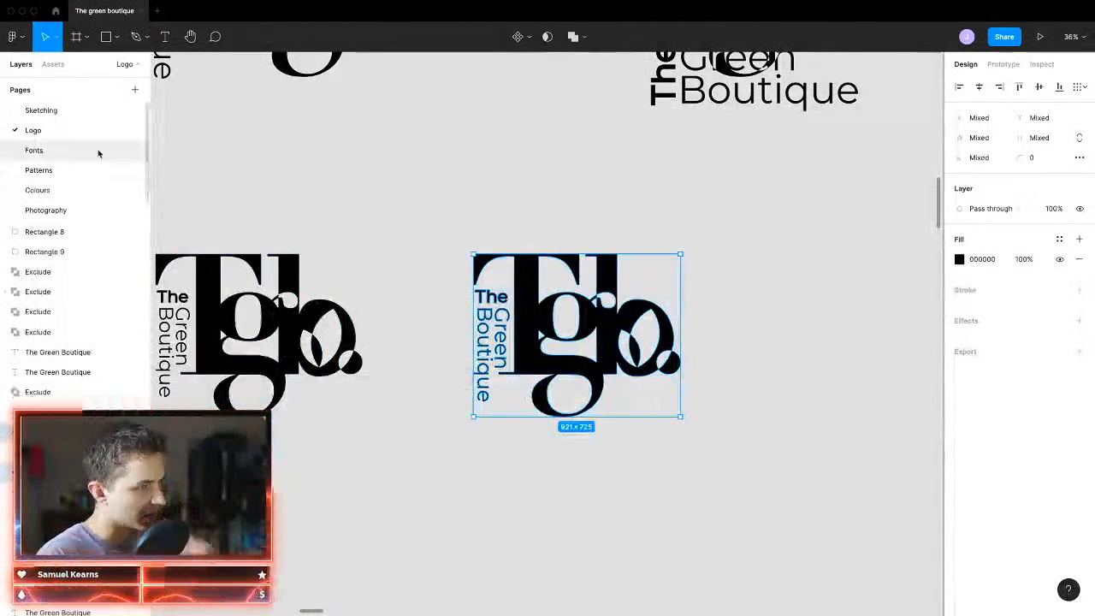
{"action": "left_click", "coordinate": [111, 151]}
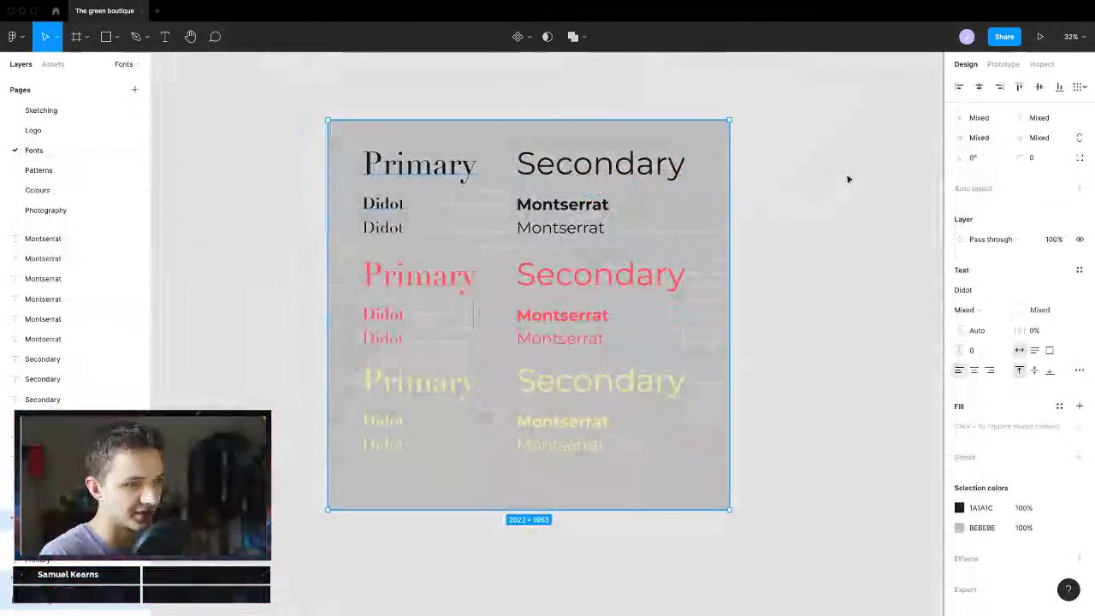
{"action": "left_click", "coordinate": [36, 171]}
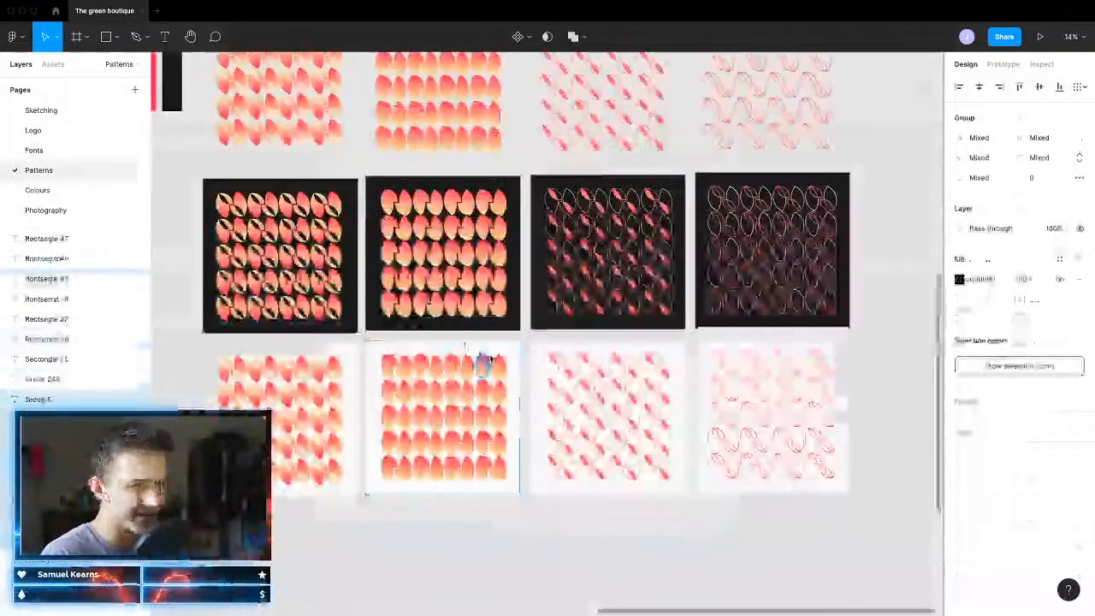
{"action": "scroll", "coordinate": [488, 357], "scroll_direction": "down", "scroll_amount": 1}
{"action": "scroll", "coordinate": [489, 356], "scroll_direction": "up", "scroll_amount": 2}
{"action": "scroll", "coordinate": [489, 355], "scroll_direction": "down", "scroll_amount": 1}
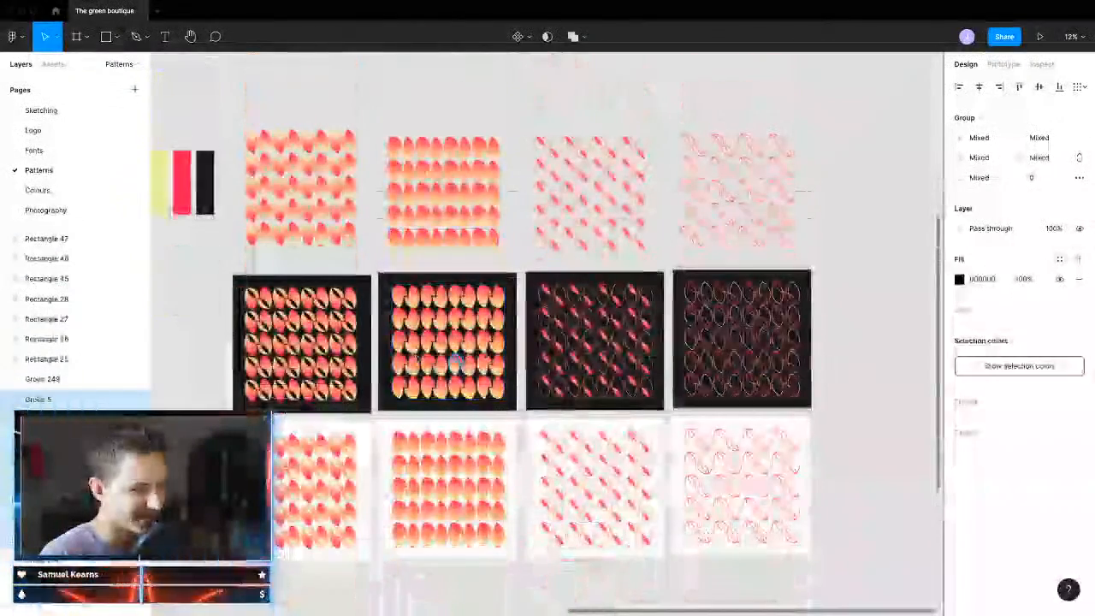
{"action": "left_click", "coordinate": [34, 190]}
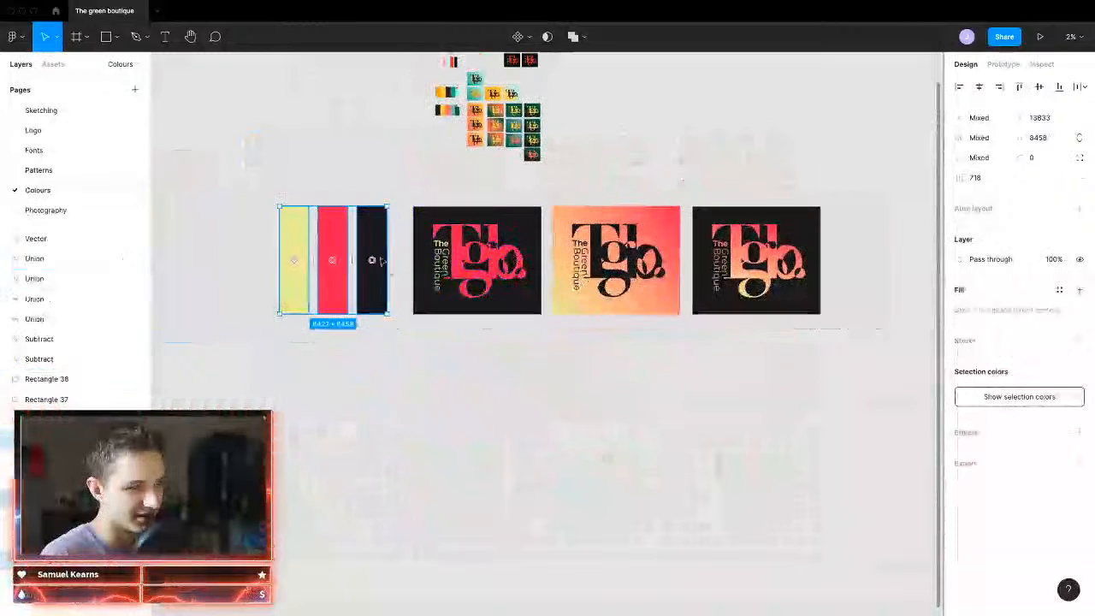
{"action": "left_click", "coordinate": [46, 210]}
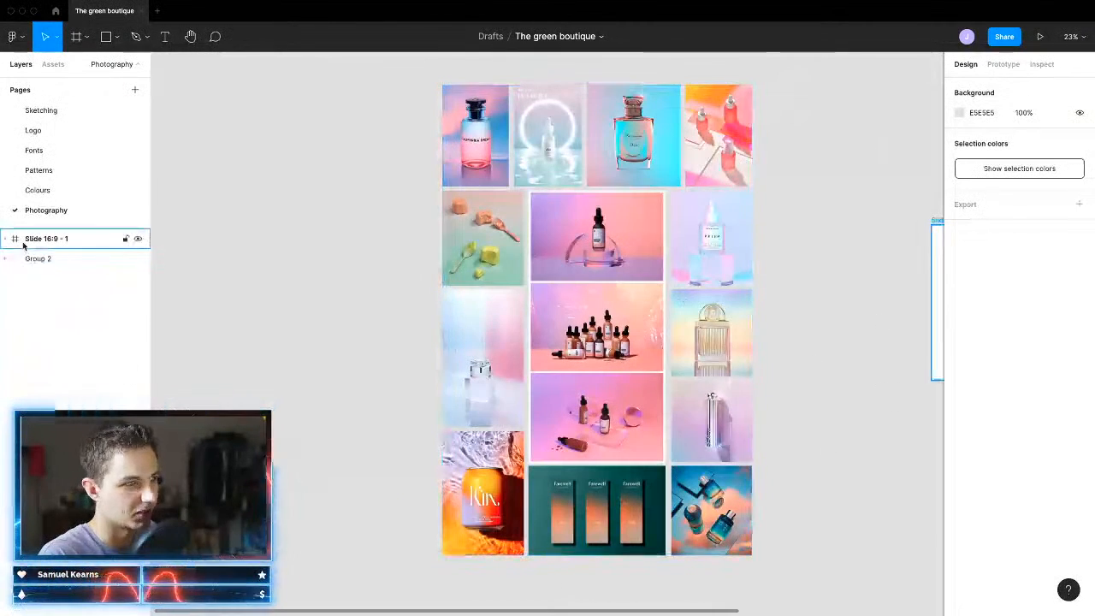
{"action": "scroll", "coordinate": [87, 196], "scroll_direction": "down", "scroll_amount": 1}
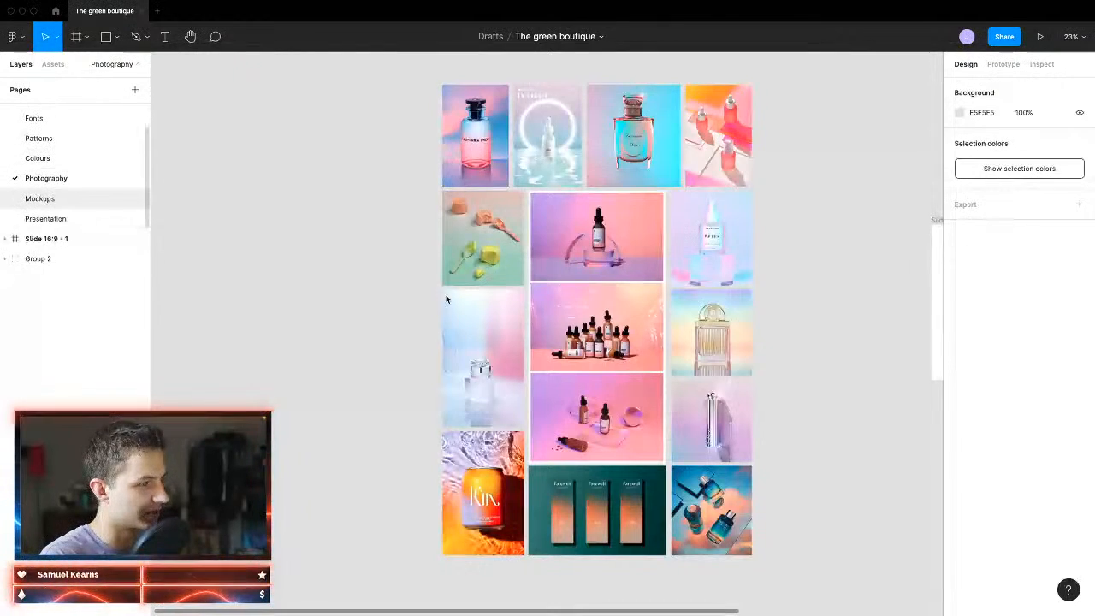
{"action": "scroll", "coordinate": [586, 244], "scroll_direction": "up", "scroll_amount": 1}
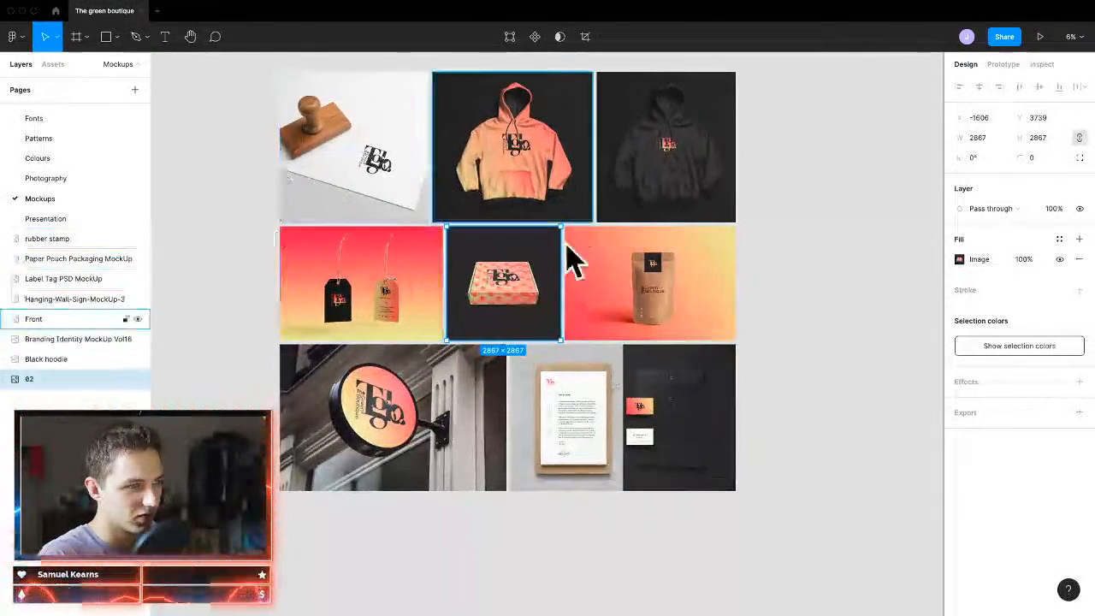
{"action": "left_click", "coordinate": [745, 320]}
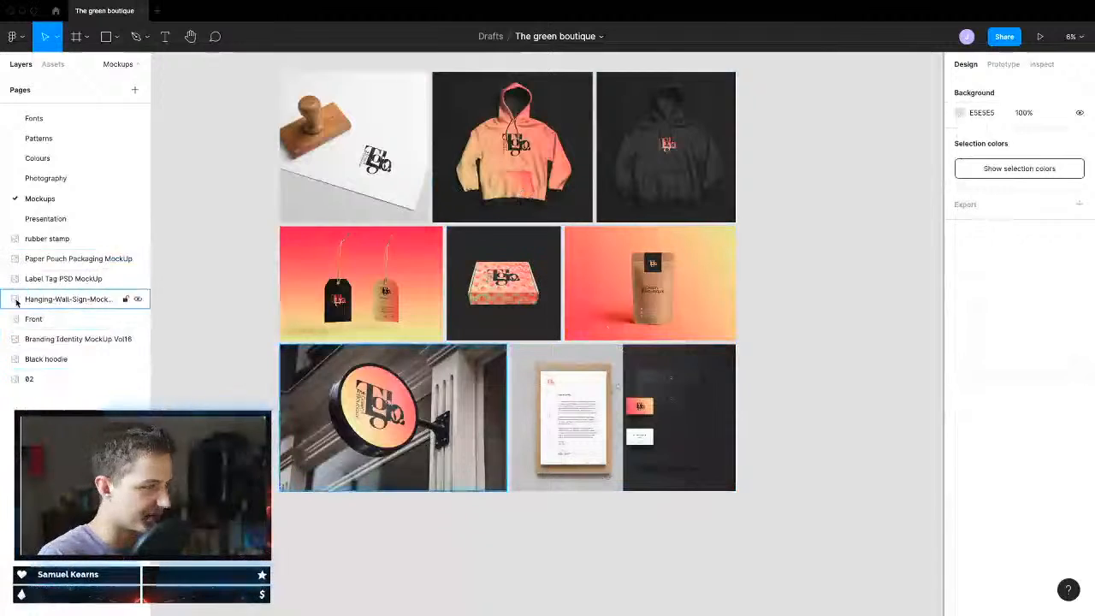
Step: Examine the slide layouts and their headings on the Presentation page, with all slides selected at the end
{"action": "left_click", "coordinate": [52, 218]}
{"action": "scroll", "coordinate": [587, 453], "scroll_direction": "down", "scroll_amount": 3}
{"action": "scroll", "coordinate": [423, 472], "scroll_direction": "up", "scroll_amount": 2}
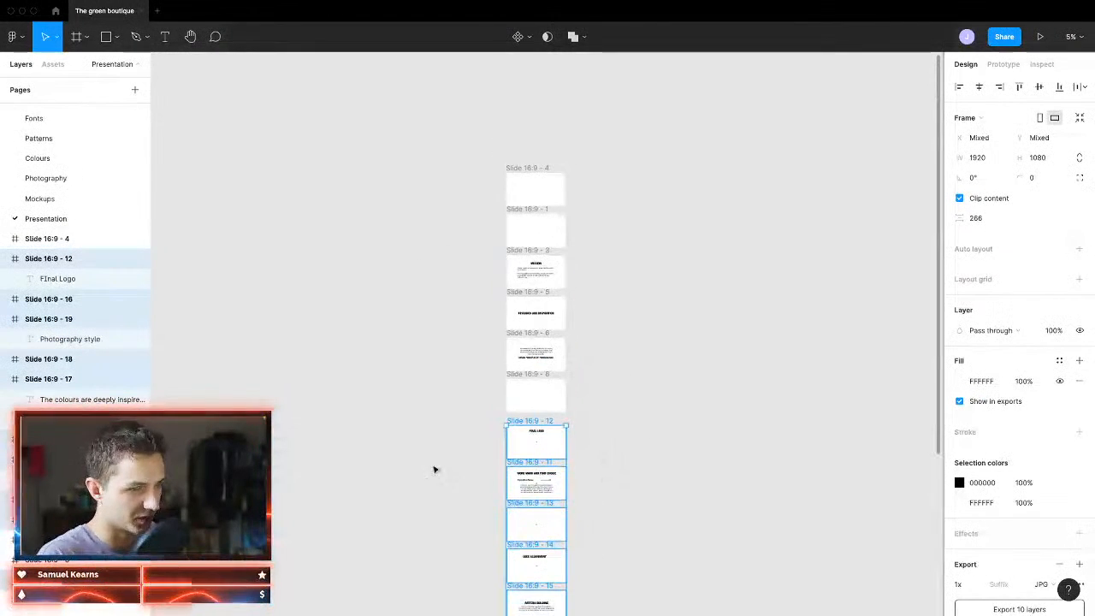
{"action": "scroll", "coordinate": [547, 462], "scroll_direction": "up", "scroll_amount": 5}
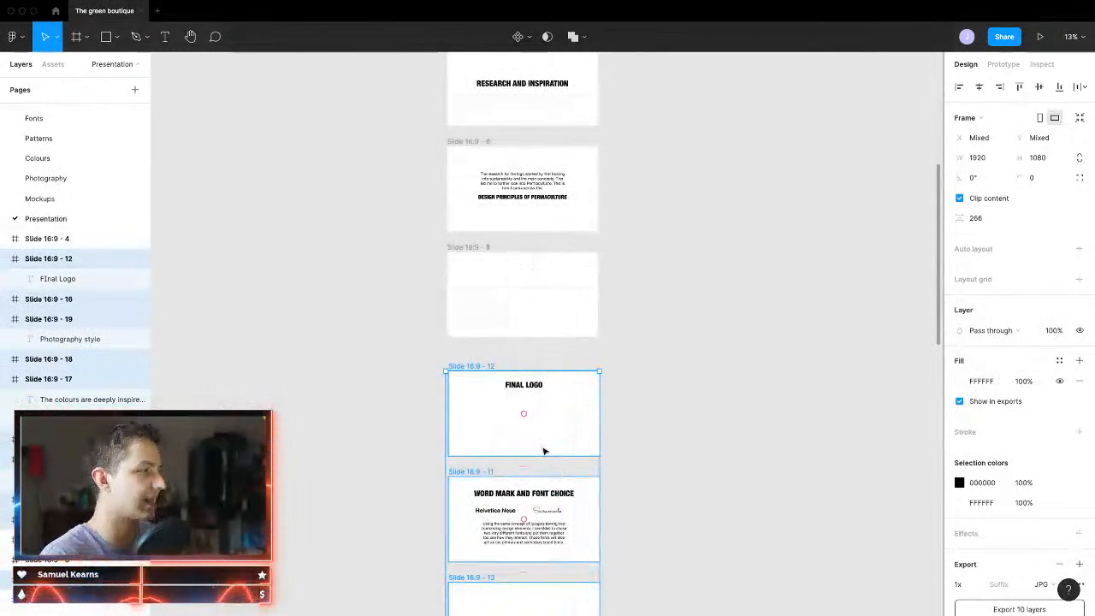
{"action": "scroll", "coordinate": [618, 285], "scroll_direction": "up", "scroll_amount": 2}
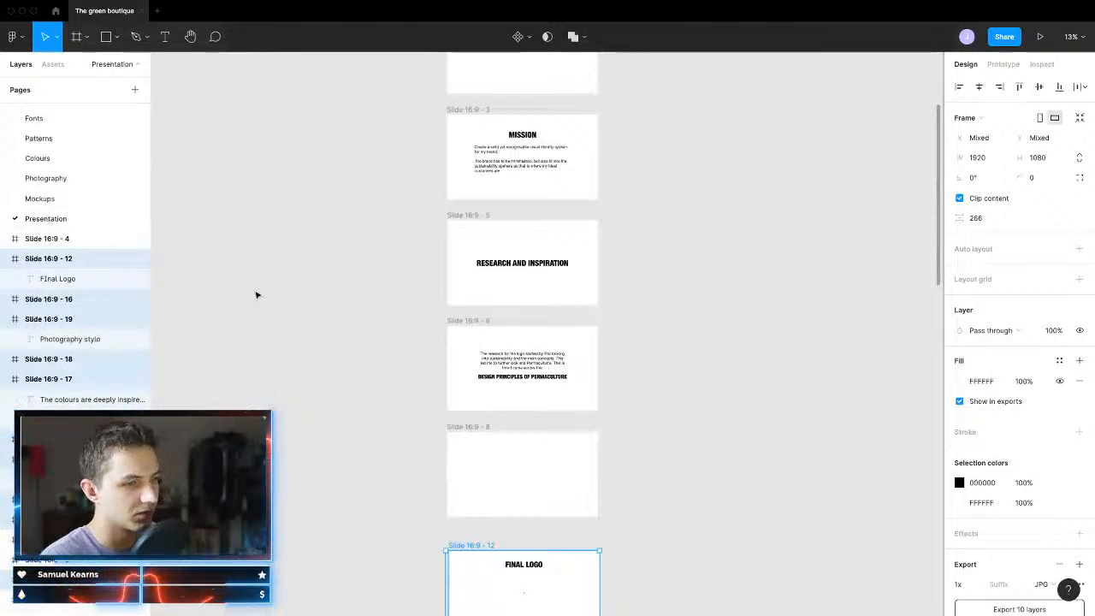
{"action": "scroll", "coordinate": [503, 494], "scroll_direction": "down", "scroll_amount": 2}
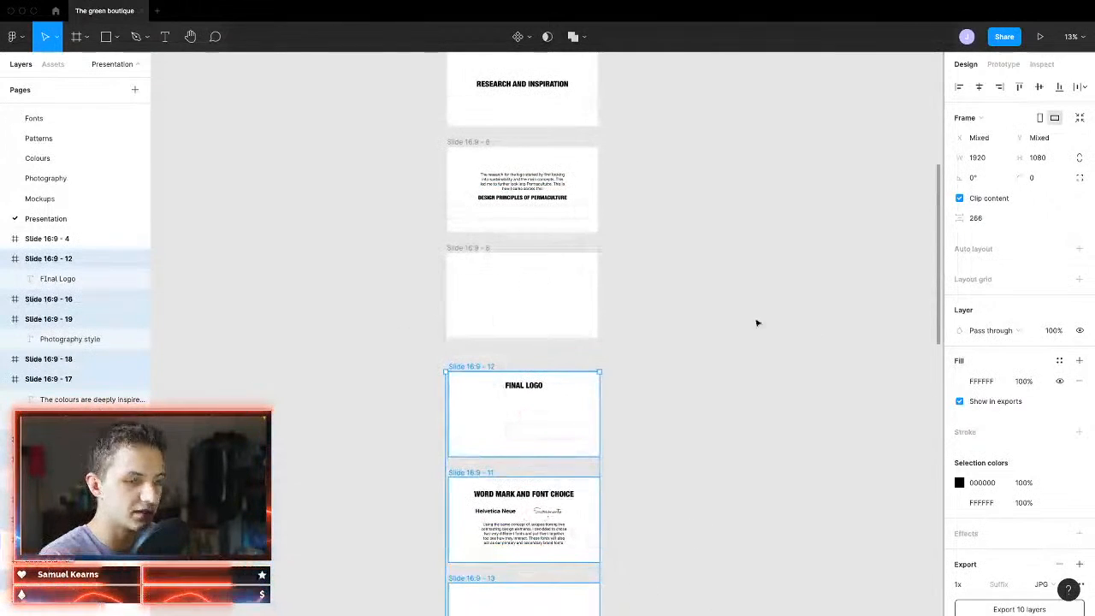
{"action": "scroll", "coordinate": [643, 477], "scroll_direction": "down", "scroll_amount": 3}
{"action": "scroll", "coordinate": [519, 530], "scroll_direction": "down", "scroll_amount": 10}
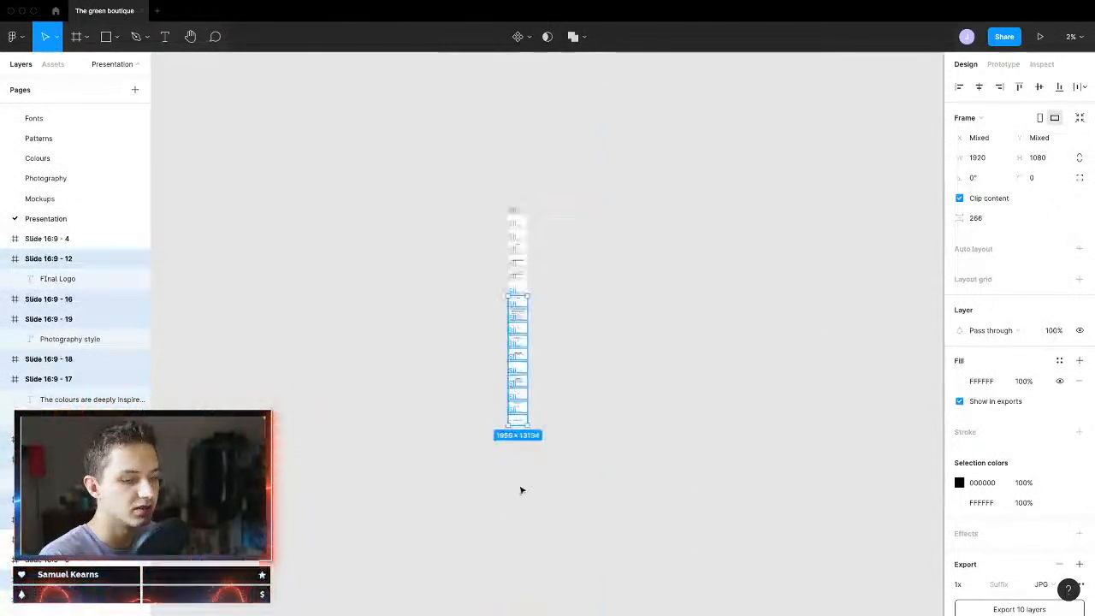
{"action": "key", "text": "ctrl+a"}
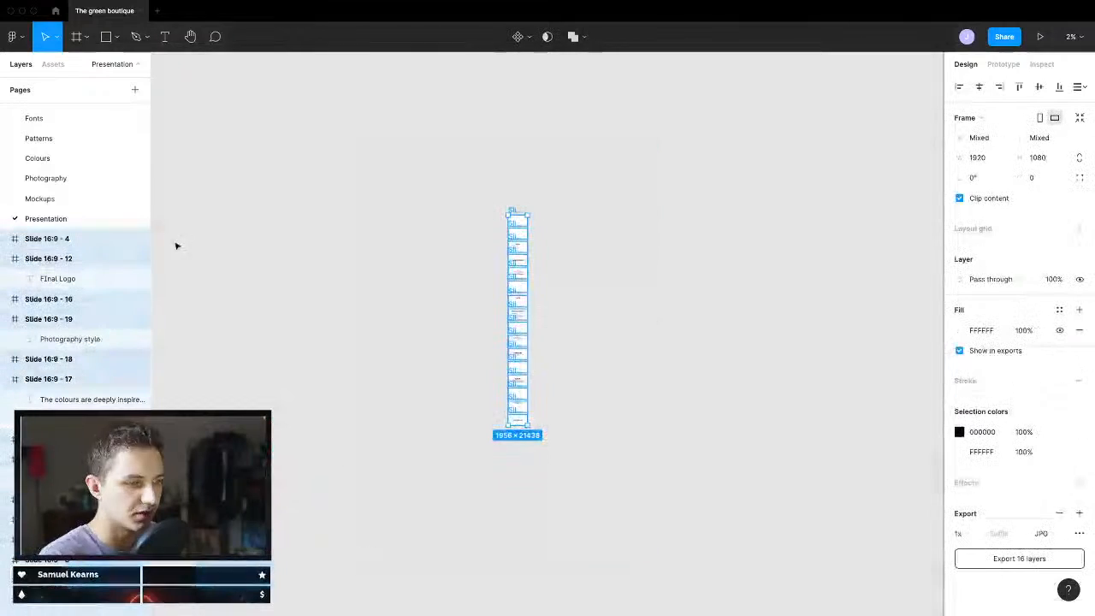
Step: Copy the whole grid of twelve pattern tiles from the Patterns page and paste it beside the slides on the Presentation page
{"action": "left_click", "coordinate": [48, 118]}
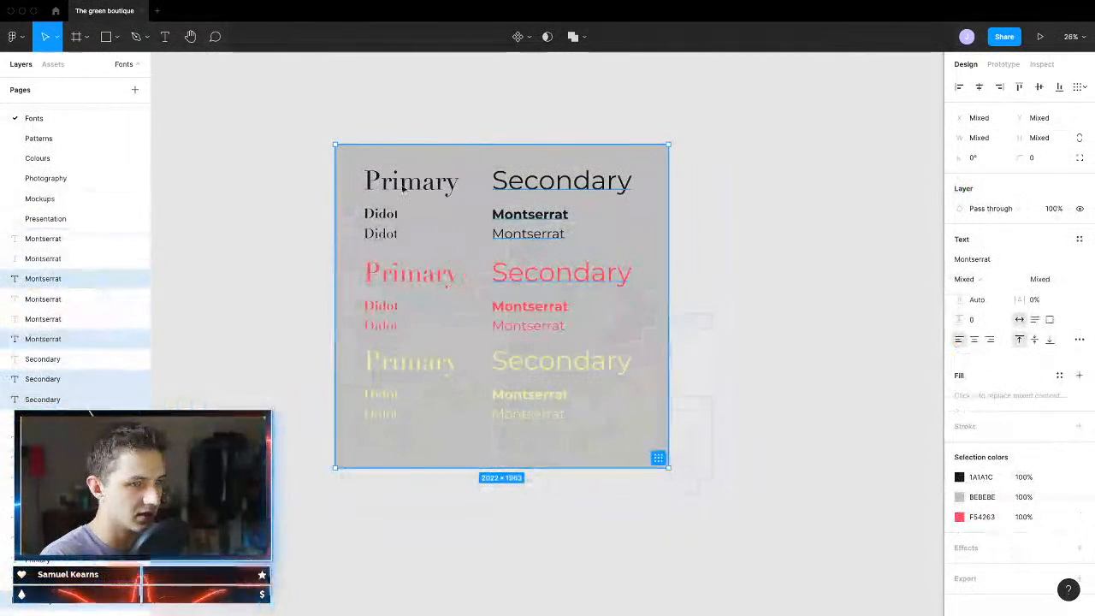
{"action": "left_click_drag", "start_coordinate": [719, 178], "coordinate": [794, 226]}
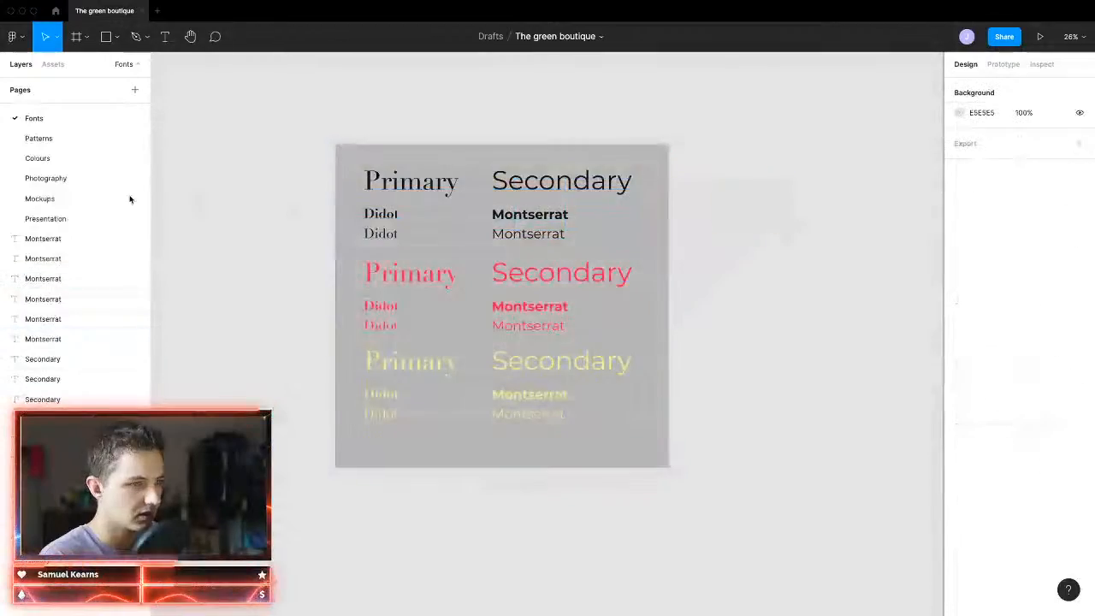
{"action": "left_click", "coordinate": [76, 138]}
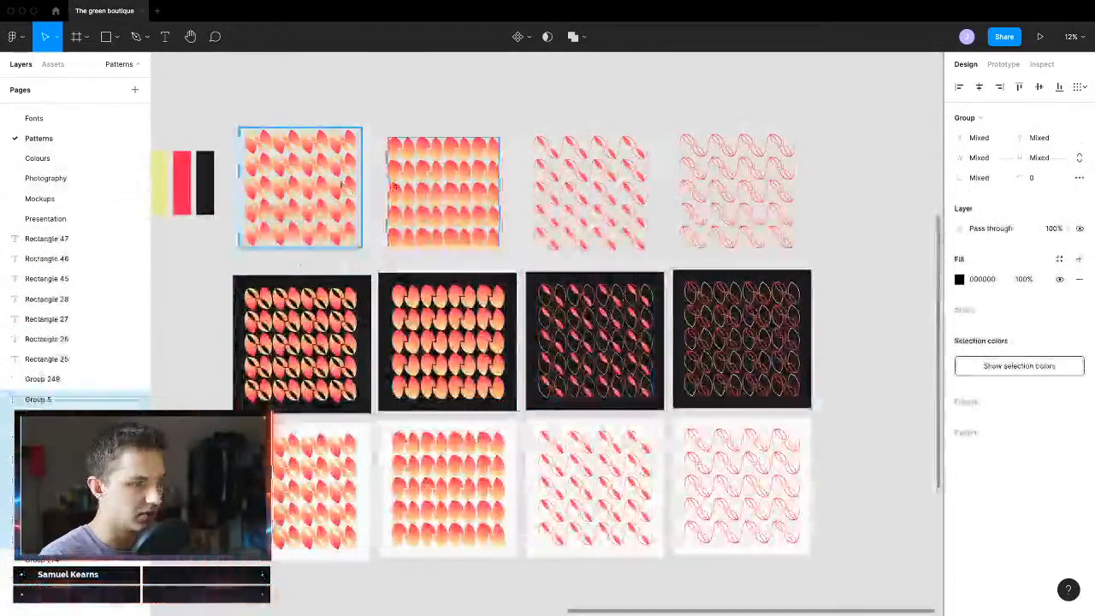
{"action": "left_click_drag", "start_coordinate": [265, 88], "coordinate": [809, 602]}
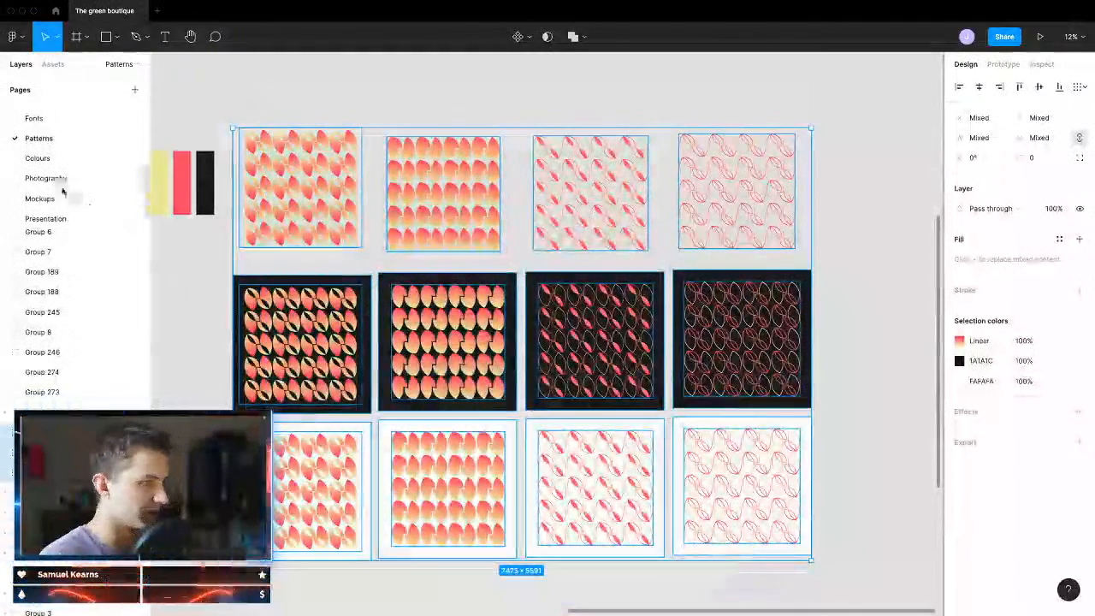
{"action": "left_click", "coordinate": [68, 218]}
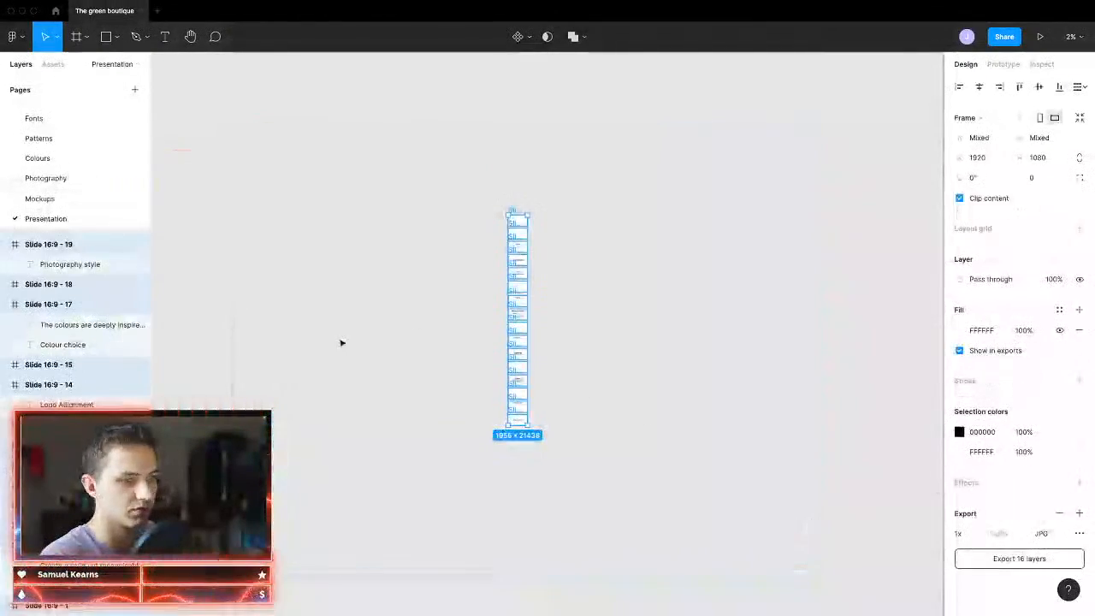
{"action": "key", "text": "super+v"}
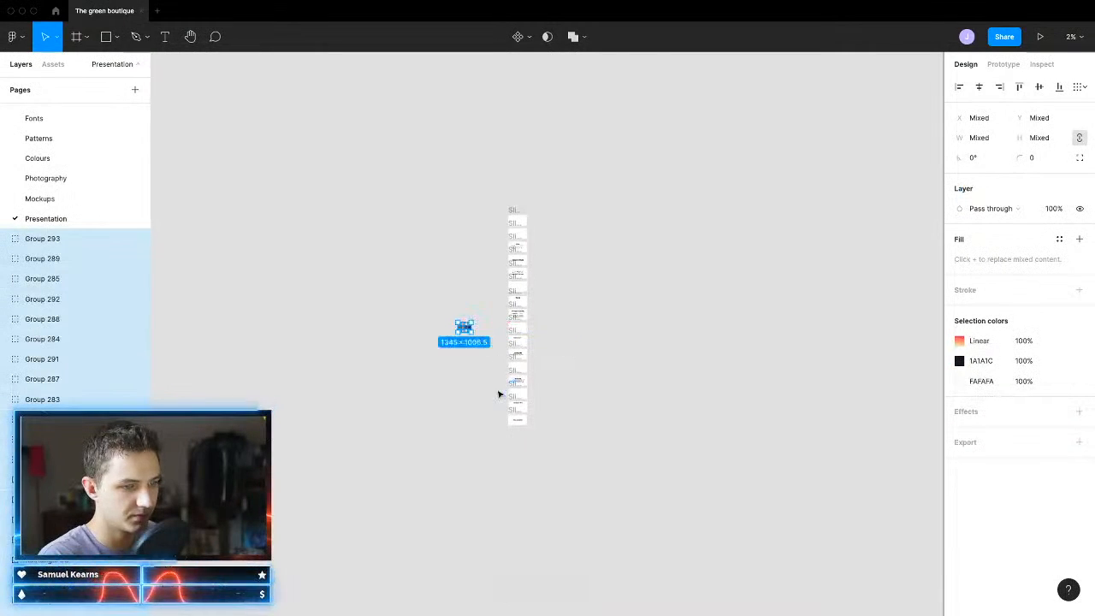
{"action": "left_click", "coordinate": [461, 355]}
{"action": "scroll", "coordinate": [460, 352], "scroll_direction": "up", "scroll_amount": 10}
{"action": "scroll", "coordinate": [524, 235], "scroll_direction": "down", "scroll_amount": 5}
{"action": "scroll", "coordinate": [505, 298], "scroll_direction": "right", "scroll_amount": 1}
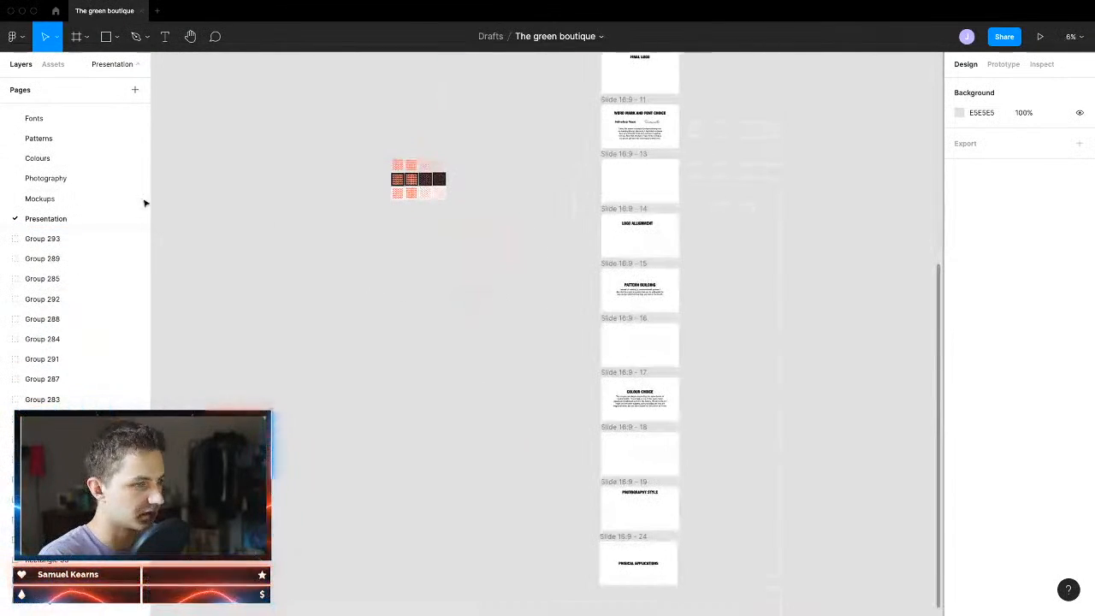
Step: On the Logo page, select and copy the three coloured logo tiles with dark and gradient backgrounds
{"action": "scroll", "coordinate": [59, 137], "scroll_direction": "up", "scroll_amount": 2}
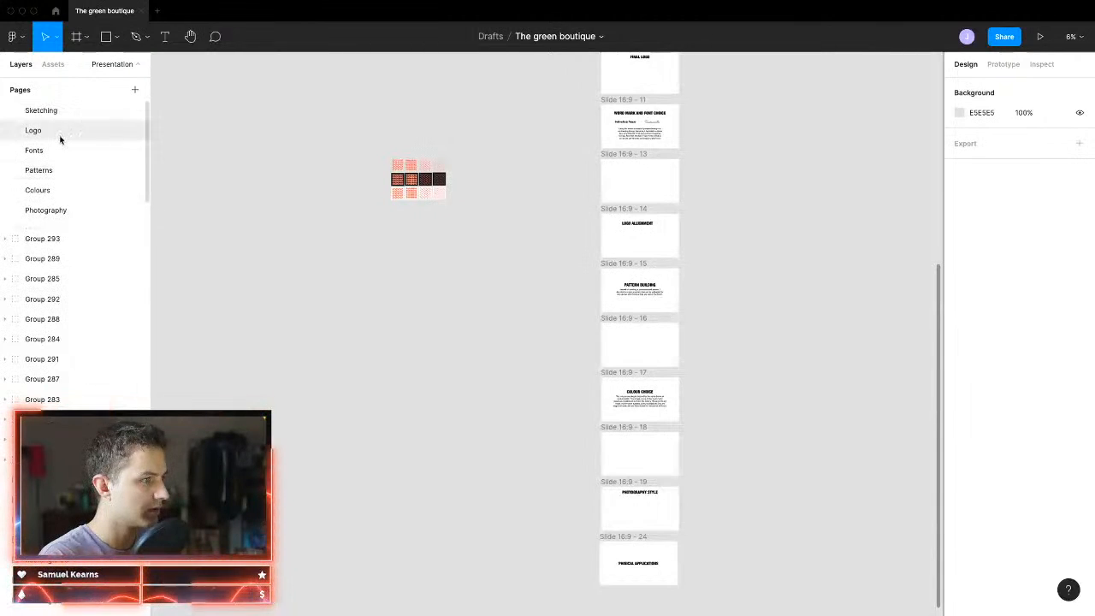
{"action": "left_click", "coordinate": [33, 130]}
{"action": "scroll", "coordinate": [631, 345], "scroll_direction": "down", "scroll_amount": 4}
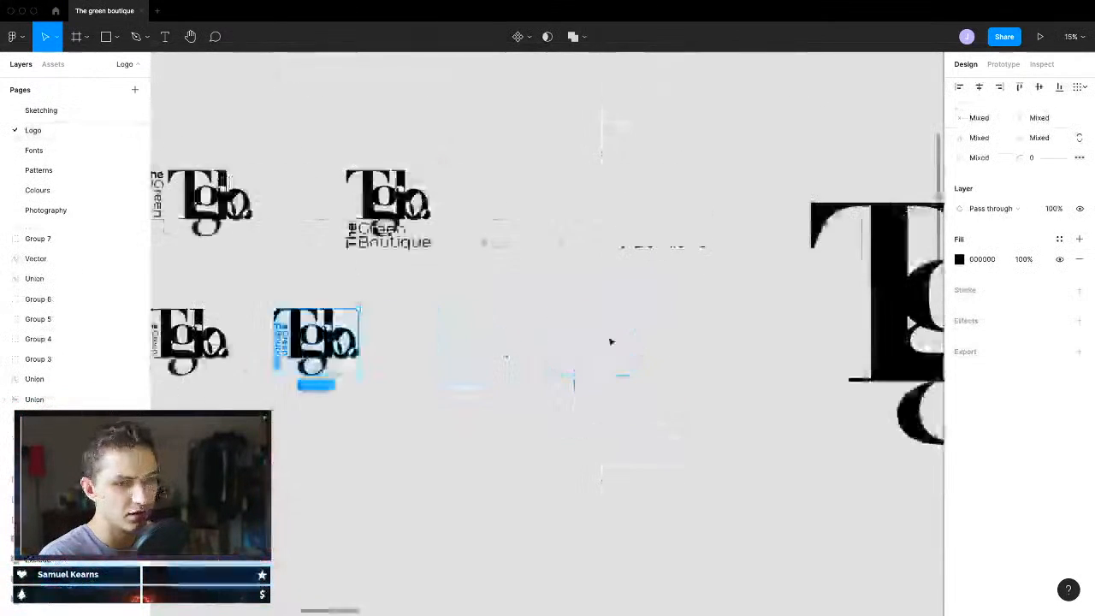
{"action": "scroll", "coordinate": [631, 345], "scroll_direction": "right", "scroll_amount": 5}
{"action": "scroll", "coordinate": [618, 346], "scroll_direction": "down", "scroll_amount": 4}
{"action": "scroll", "coordinate": [618, 347], "scroll_direction": "right", "scroll_amount": 4}
{"action": "scroll", "coordinate": [643, 349], "scroll_direction": "right", "scroll_amount": 5}
{"action": "scroll", "coordinate": [633, 345], "scroll_direction": "down", "scroll_amount": 5}
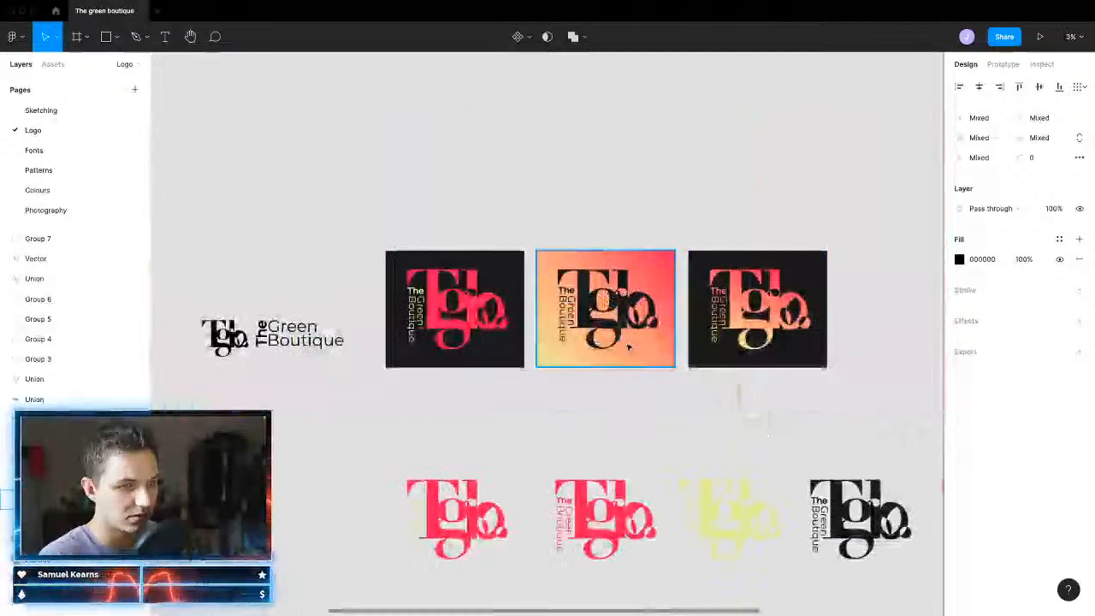
{"action": "left_click_drag", "start_coordinate": [383, 222], "coordinate": [807, 437]}
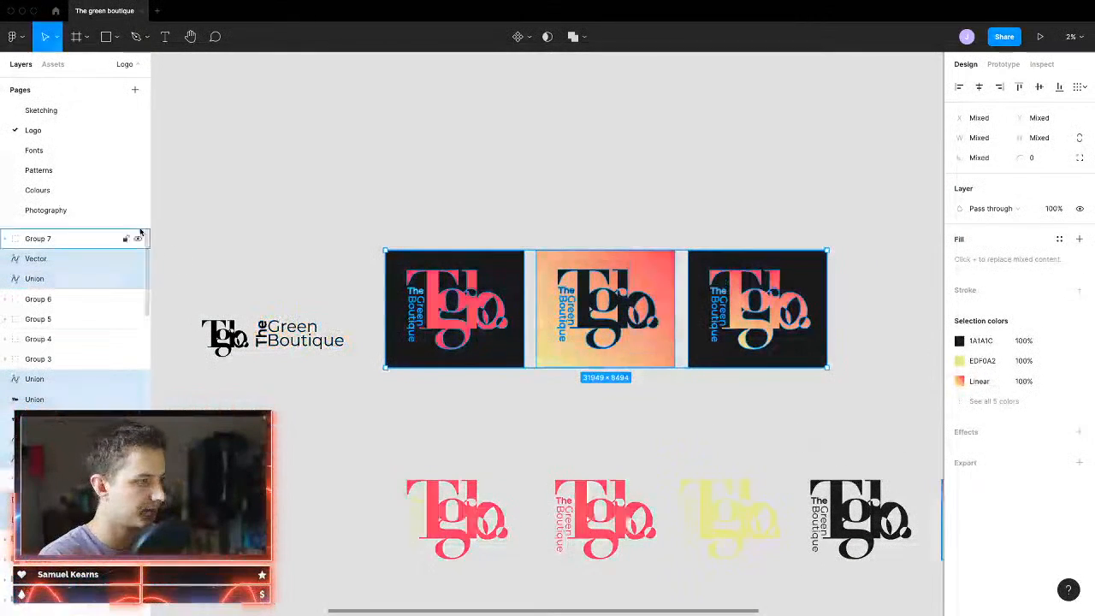
Step: Paste the three logo tiles on the Presentation page, scale them to about 1459 × 388 and place them beside the first slide
{"action": "left_click", "coordinate": [60, 151]}
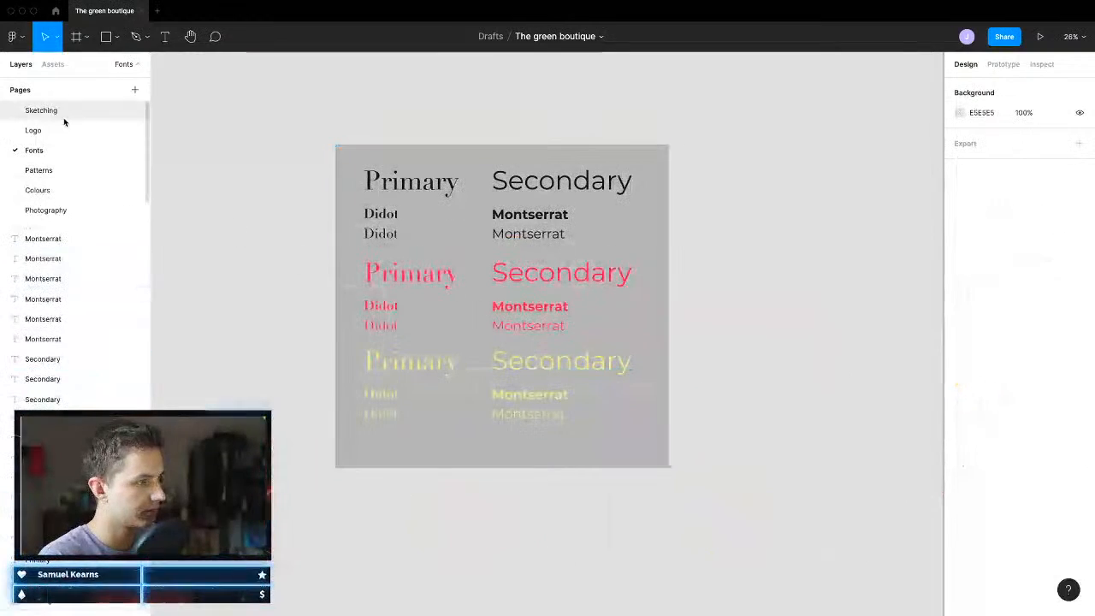
{"action": "left_click", "coordinate": [64, 169]}
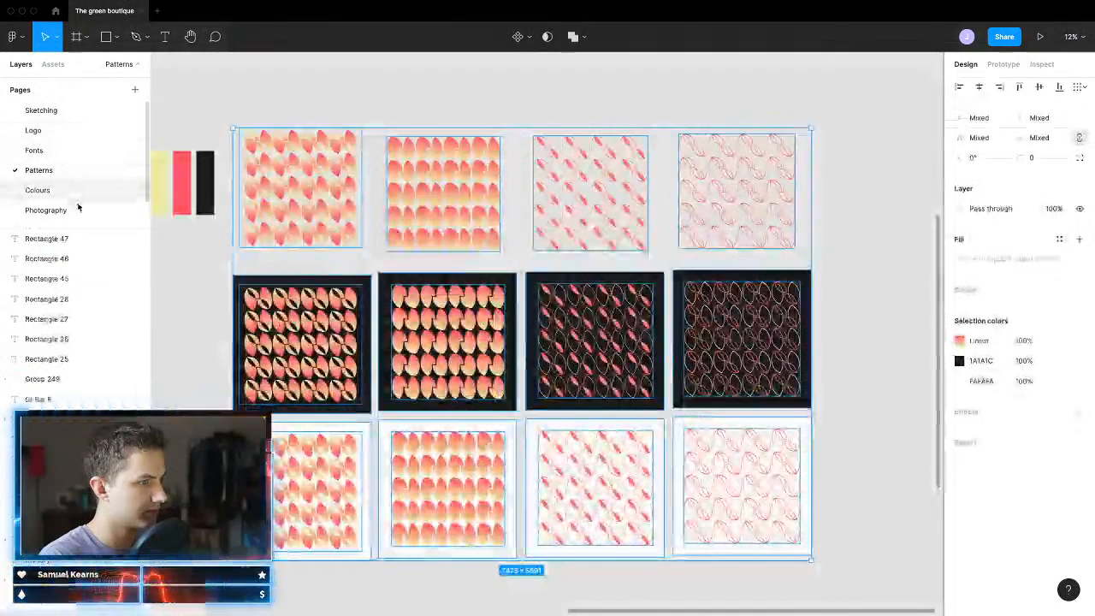
{"action": "scroll", "coordinate": [78, 208], "scroll_direction": "down", "scroll_amount": 2}
{"action": "left_click", "coordinate": [69, 218]}
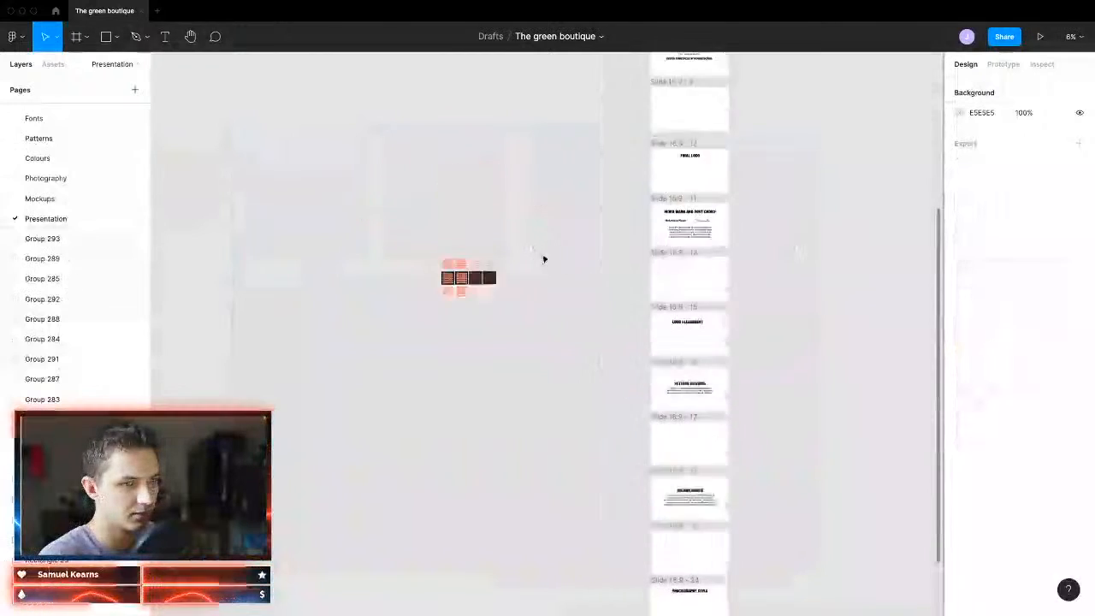
{"action": "key", "text": "super+v"}
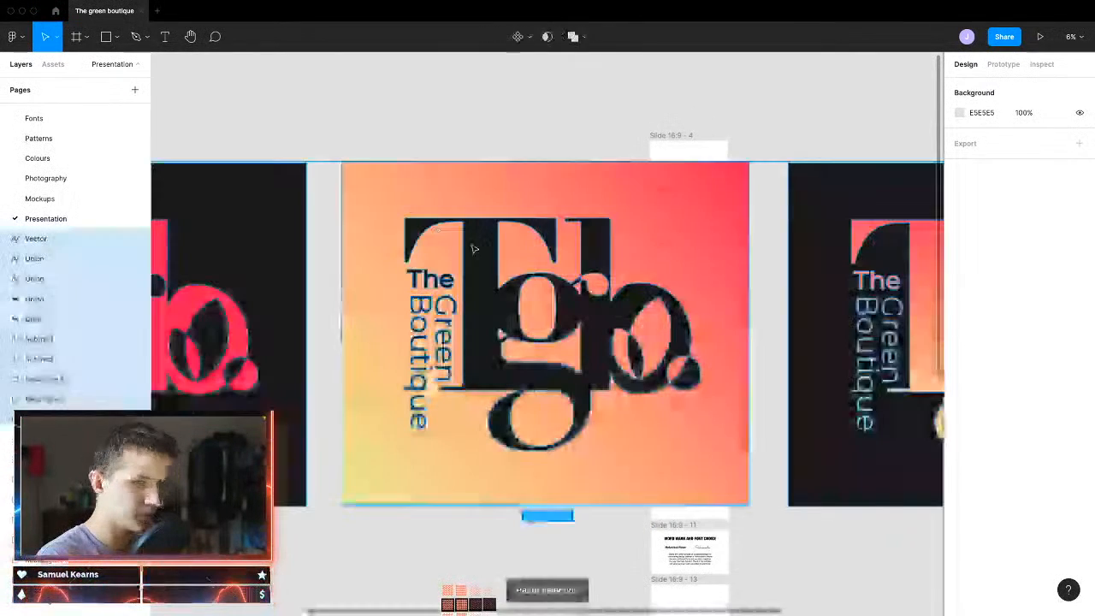
{"action": "left_click_drag", "start_coordinate": [602, 505], "coordinate": [504, 154]}
Step: Copy the yellow, pink and black swatches from the Colours page to the Presentation page, scaled to about 1619 × 1624 beneath the logo tiles
{"action": "scroll", "coordinate": [43, 138], "scroll_direction": "up", "scroll_amount": 2}
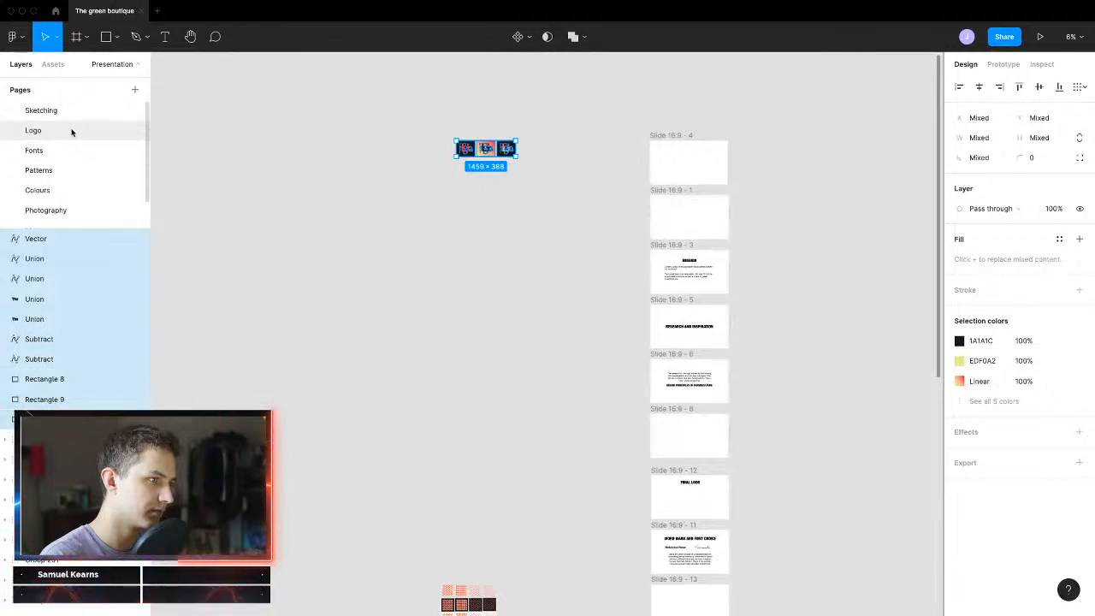
{"action": "left_click", "coordinate": [54, 170]}
{"action": "left_click", "coordinate": [61, 193]}
{"action": "left_click_drag", "start_coordinate": [222, 205], "coordinate": [390, 338]}
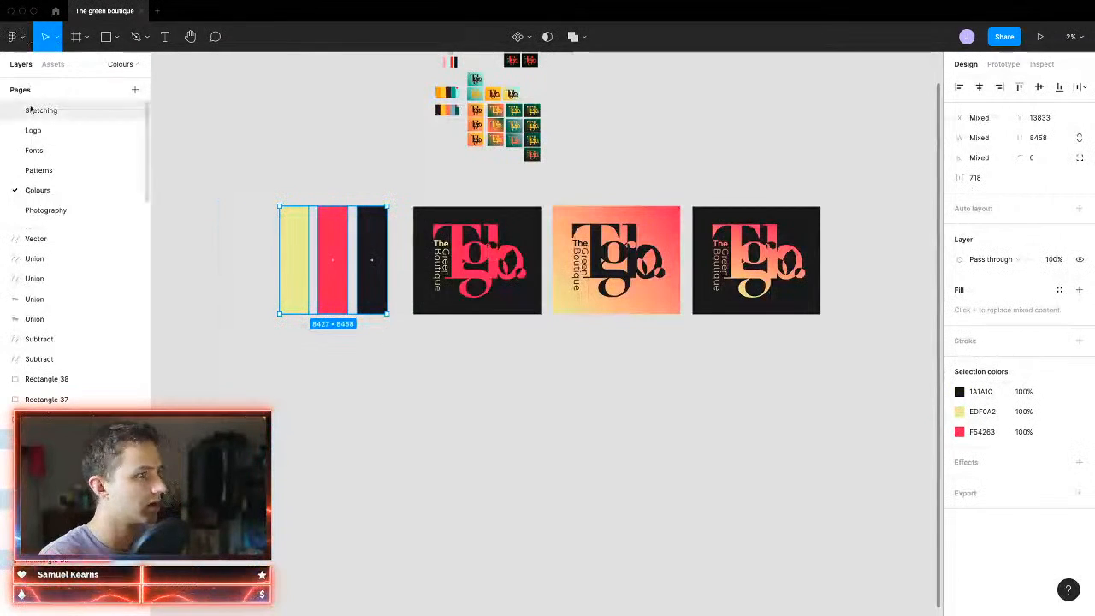
{"action": "scroll", "coordinate": [47, 219], "scroll_direction": "down", "scroll_amount": 2}
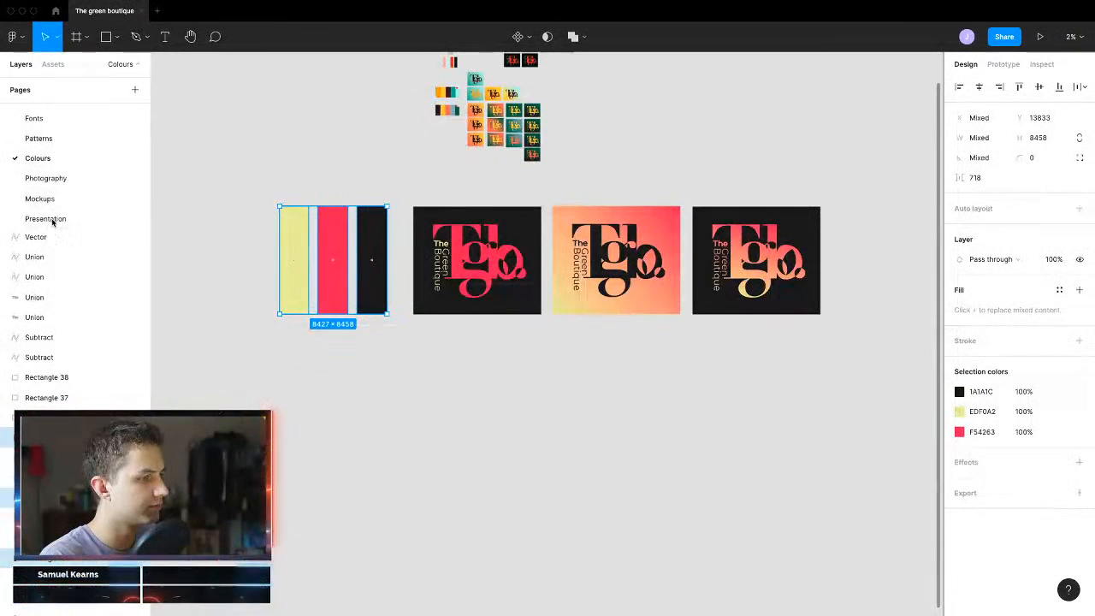
{"action": "left_click", "coordinate": [47, 219]}
{"action": "key", "text": "super+v"}
{"action": "left_click_drag", "start_coordinate": [548, 504], "coordinate": [500, 219]}
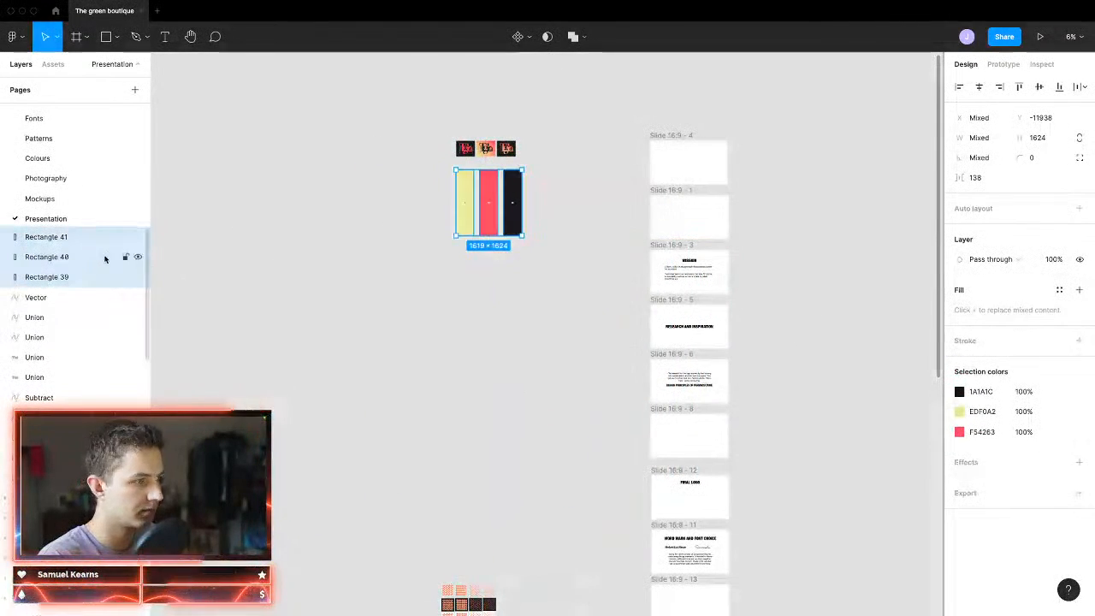
Step: Copy all eight product and branding mockups from the Mockups page and paste them beneath the colour swatches on the Presentation page, scaled to about 3005 wide
{"action": "left_click", "coordinate": [71, 199]}
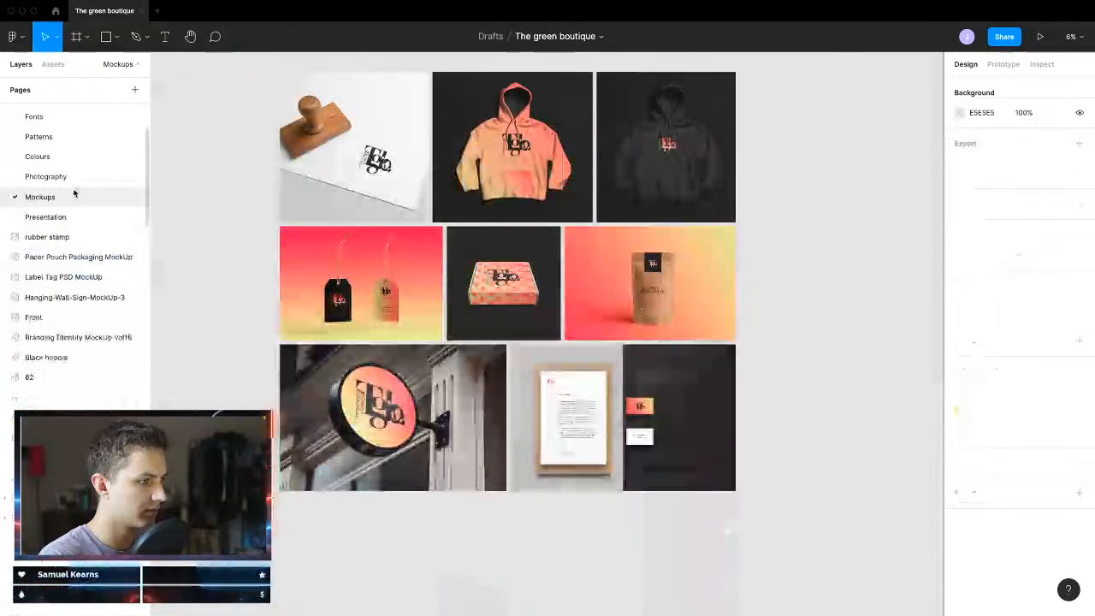
{"action": "left_click_drag", "start_coordinate": [310, 201], "coordinate": [724, 522]}
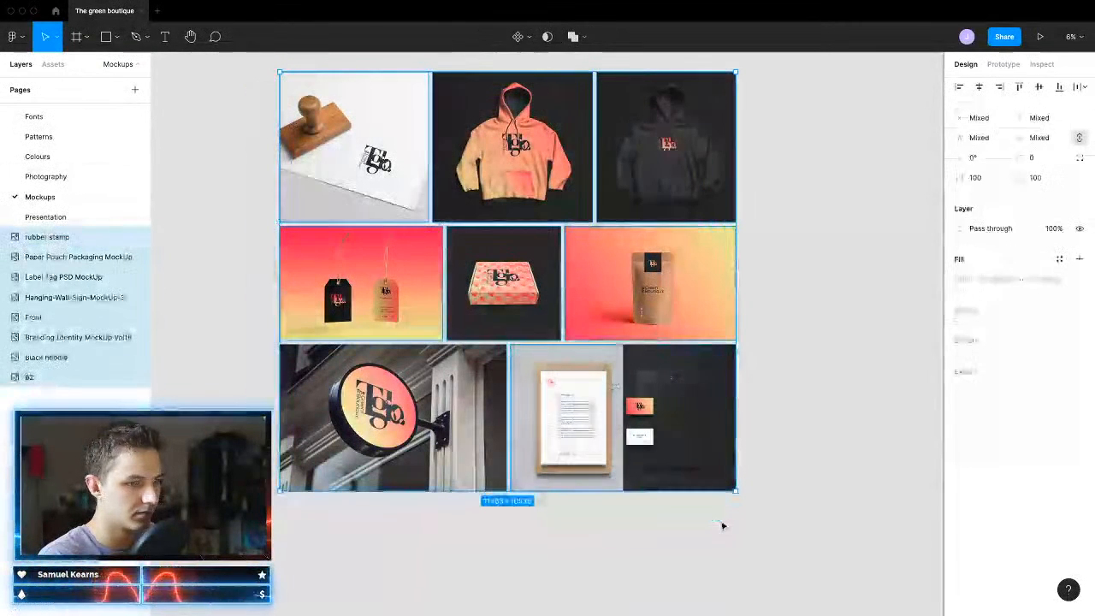
{"action": "left_click", "coordinate": [69, 218]}
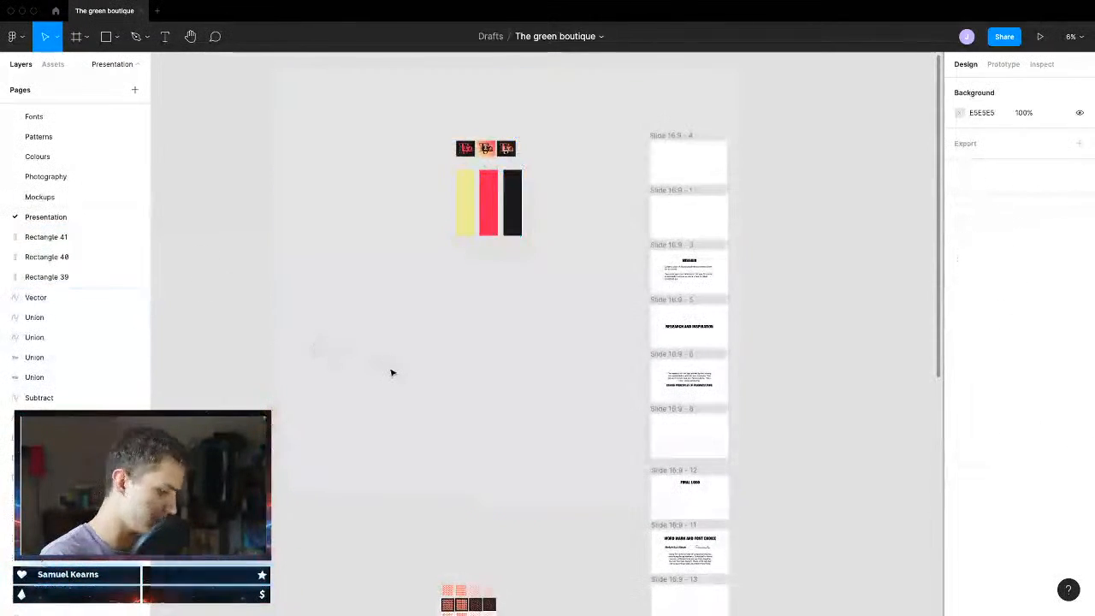
{"action": "key", "text": "ctrl+v"}
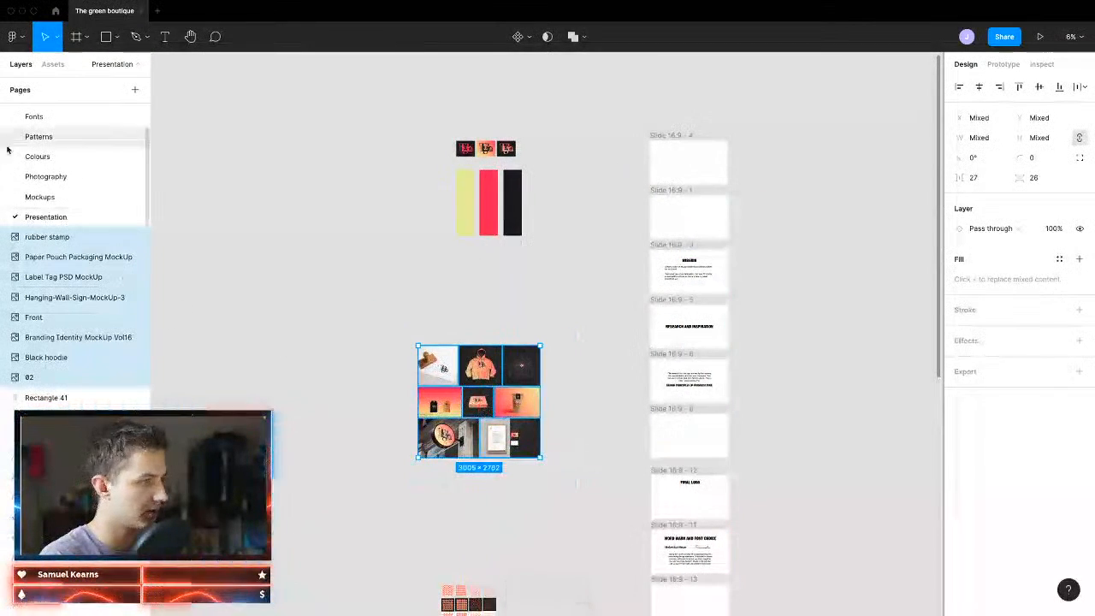
{"action": "left_click", "coordinate": [604, 399]}
{"action": "scroll", "coordinate": [444, 341], "scroll_direction": "right", "scroll_amount": 5}
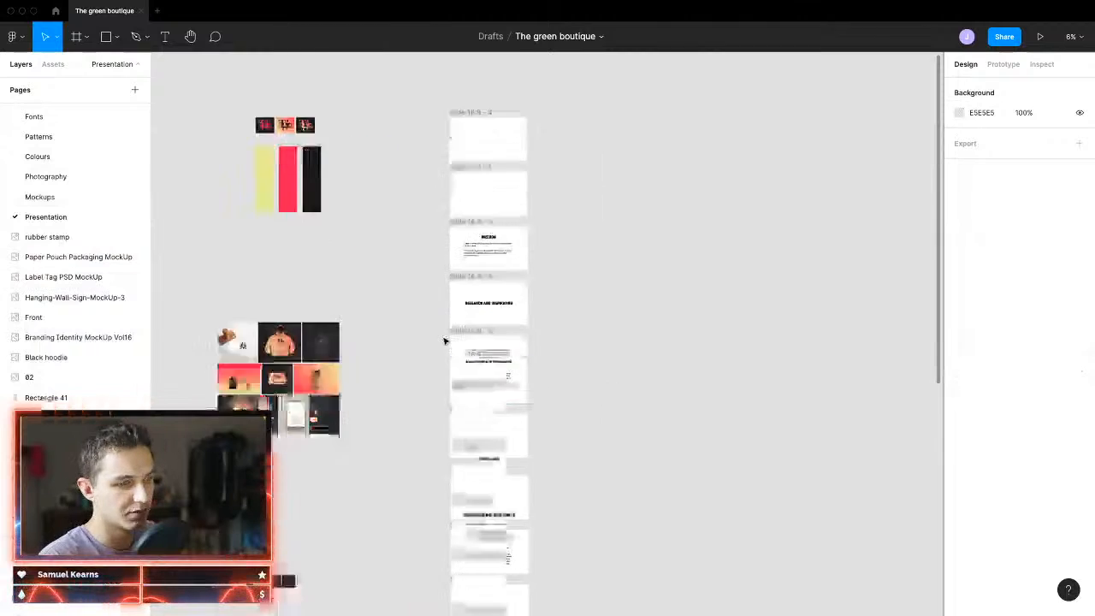
Step: Copy the grouped product photo collage from the Photography page and place it on the Presentation page below the pattern tiles
{"action": "left_click", "coordinate": [45, 176]}
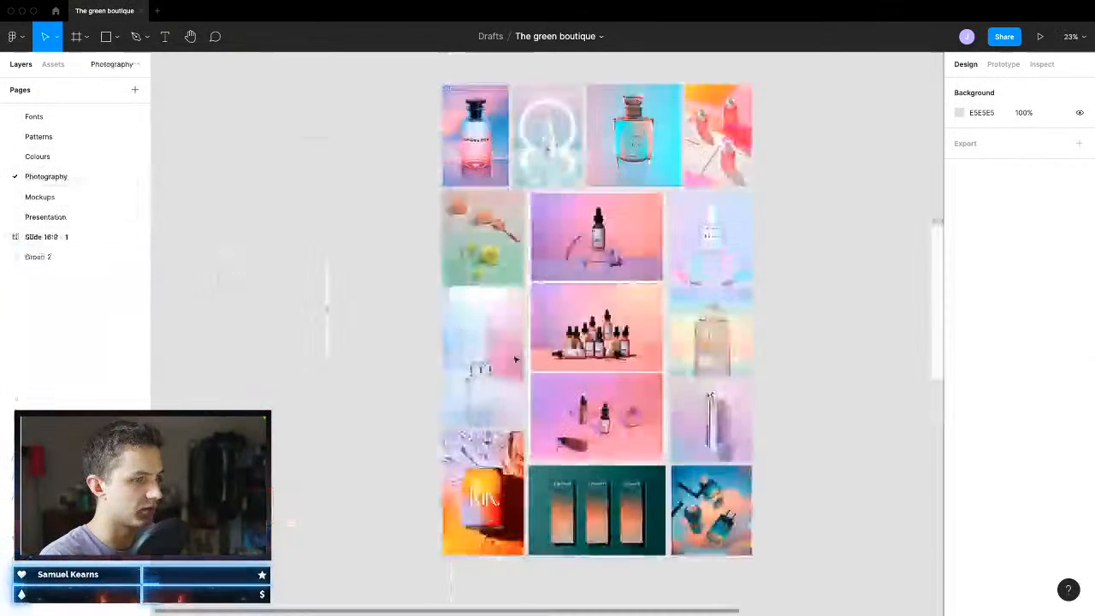
{"action": "left_click_drag", "start_coordinate": [362, 112], "coordinate": [753, 590]}
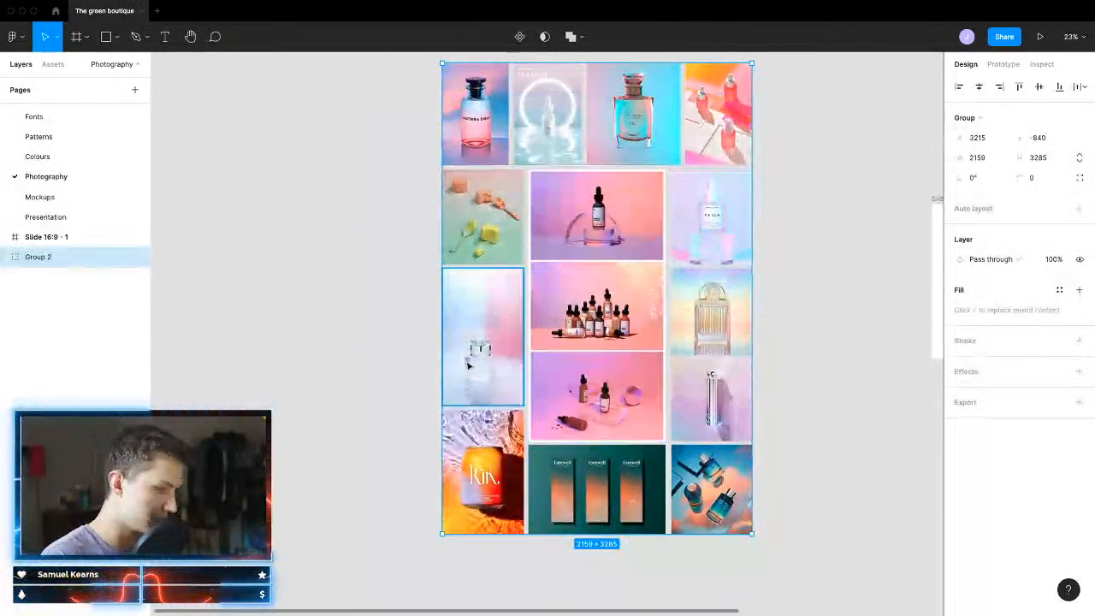
{"action": "left_click", "coordinate": [61, 216]}
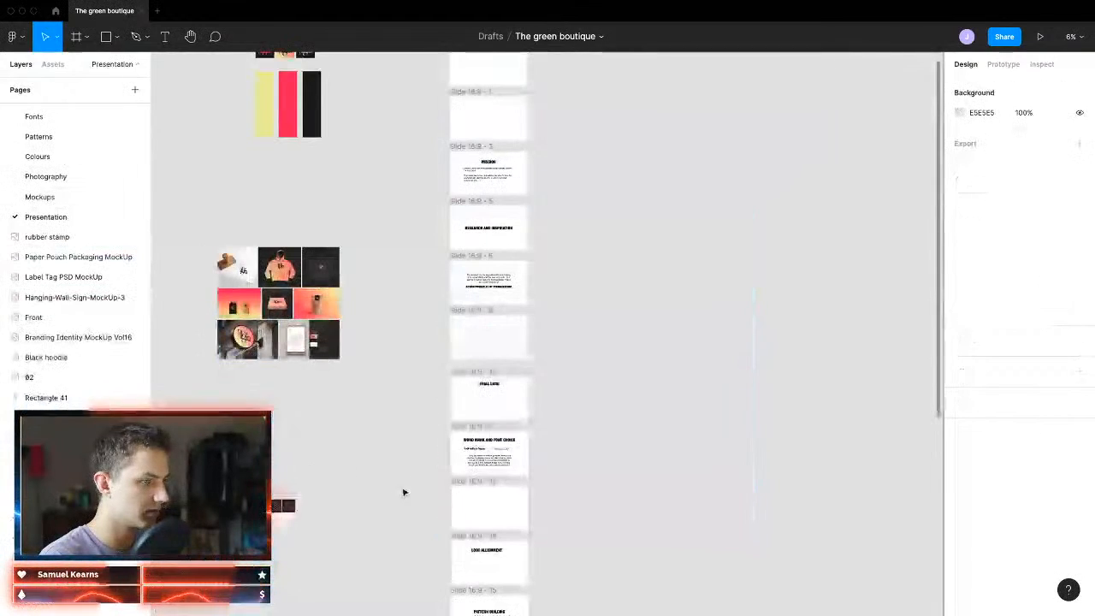
{"action": "scroll", "coordinate": [389, 498], "scroll_direction": "down", "scroll_amount": 3}
{"action": "key", "text": "ctrl+v"}
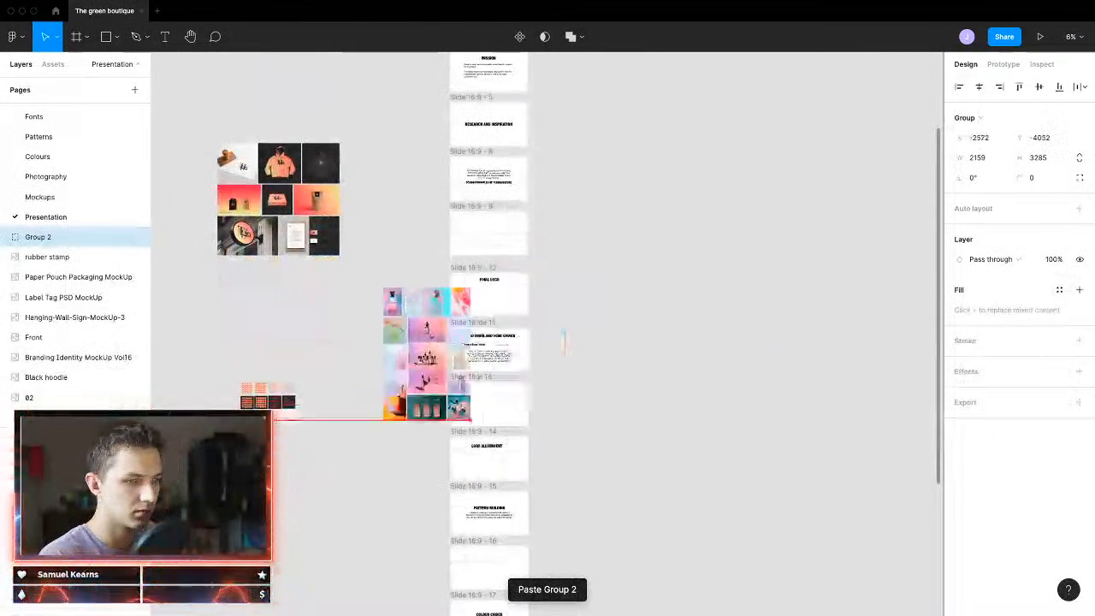
{"action": "left_click_drag", "start_coordinate": [551, 339], "coordinate": [274, 581]}
Step: Duplicate the pink-on-black logo tile and place the copy beside the first slide
{"action": "scroll", "coordinate": [364, 346], "scroll_direction": "up", "scroll_amount": 5}
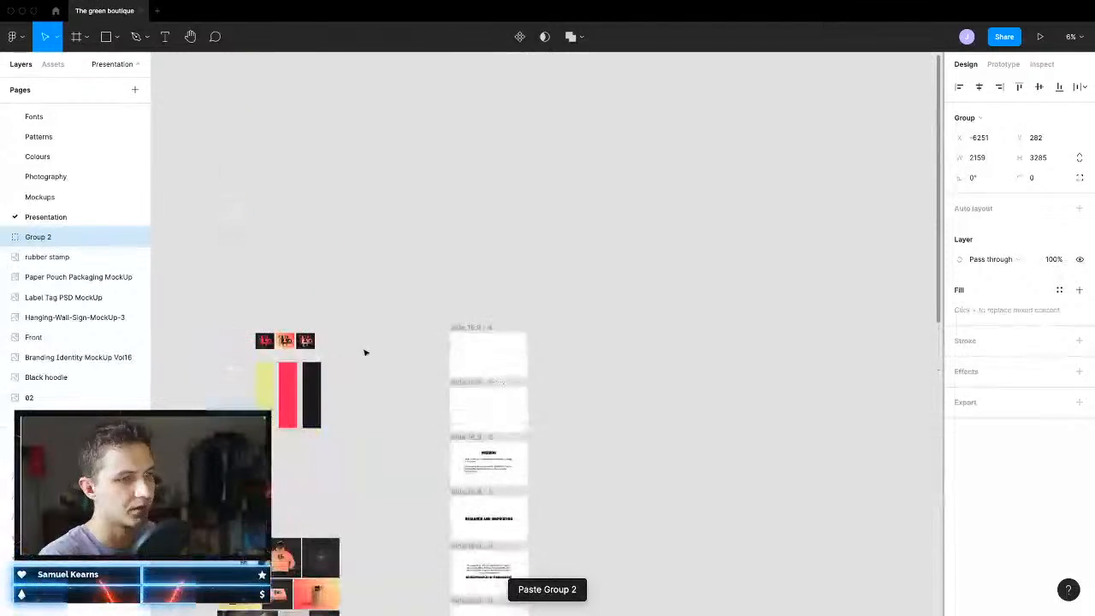
{"action": "scroll", "coordinate": [501, 362], "scroll_direction": "up", "scroll_amount": 3}
{"action": "scroll", "coordinate": [502, 364], "scroll_direction": "down", "scroll_amount": 4}
{"action": "scroll", "coordinate": [445, 356], "scroll_direction": "left", "scroll_amount": 2}
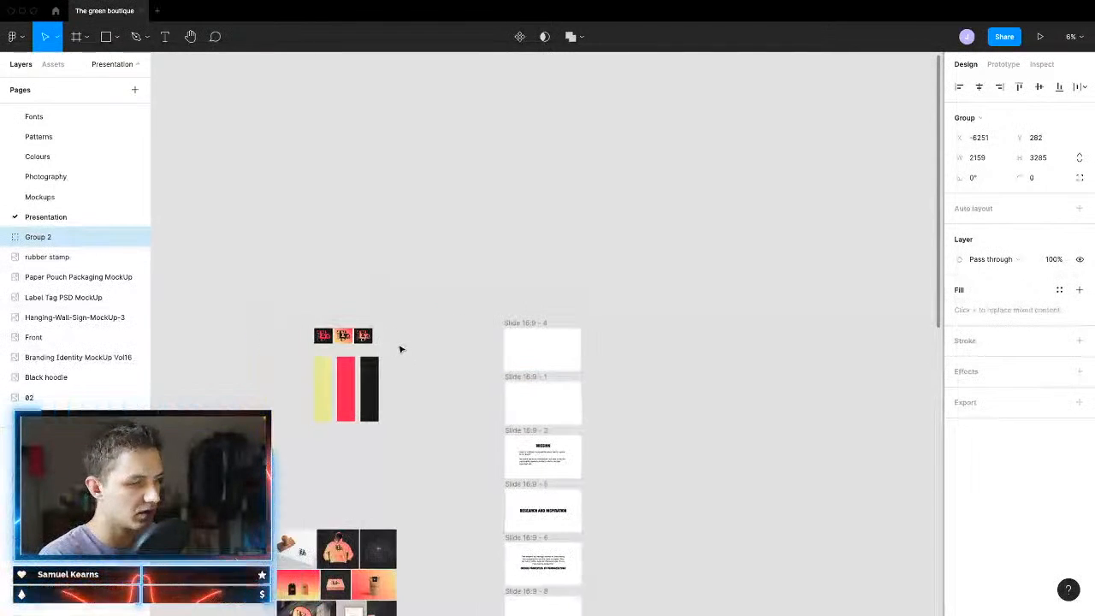
{"action": "scroll", "coordinate": [360, 338], "scroll_direction": "up", "scroll_amount": 5}
{"action": "left_click", "coordinate": [283, 326]}
{"action": "scroll", "coordinate": [280, 325], "scroll_direction": "up", "scroll_amount": 4}
{"action": "left_click_drag", "start_coordinate": [181, 216], "coordinate": [911, 413]}
{"action": "scroll", "coordinate": [788, 492], "scroll_direction": "down", "scroll_amount": 2}
{"action": "scroll", "coordinate": [800, 457], "scroll_direction": "right", "scroll_amount": 5}
{"action": "scroll", "coordinate": [266, 399], "scroll_direction": "down", "scroll_amount": 6}
{"action": "scroll", "coordinate": [384, 430], "scroll_direction": "left", "scroll_amount": 2}
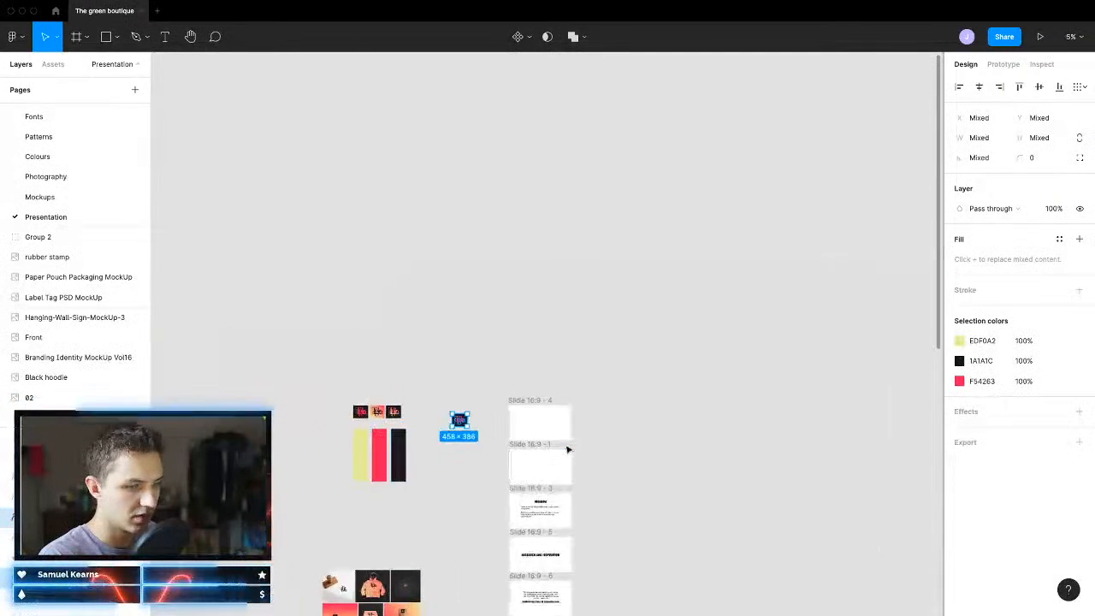
Step: Delete the copied tile's black background and place the pink logo in the centre of the first slide
{"action": "scroll", "coordinate": [567, 450], "scroll_direction": "up", "scroll_amount": 5}
{"action": "scroll", "coordinate": [296, 397], "scroll_direction": "left", "scroll_amount": 3}
{"action": "left_click", "coordinate": [337, 351]}
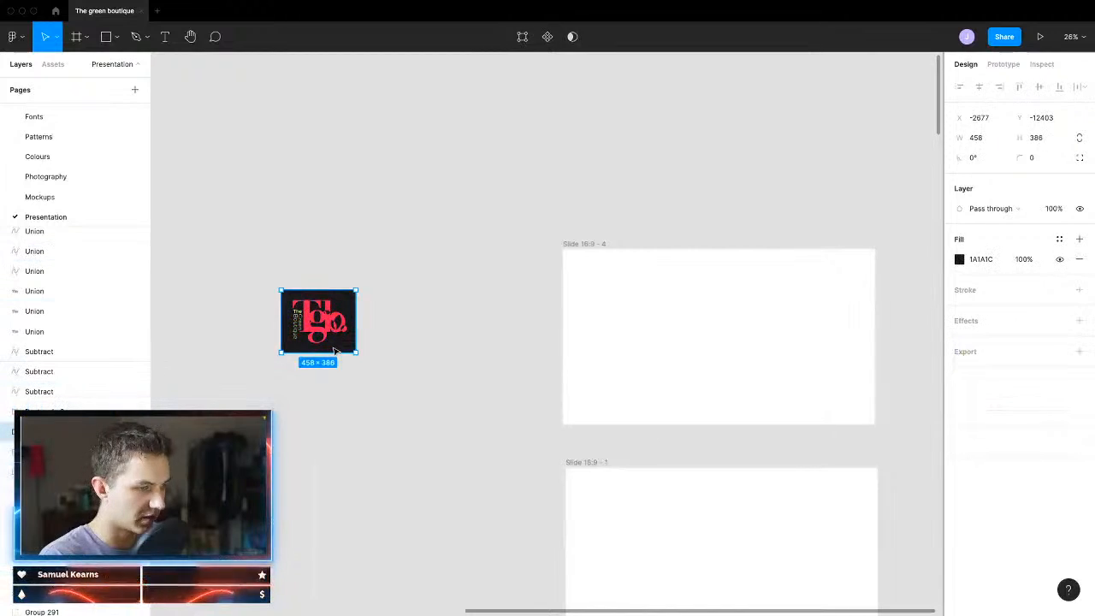
{"action": "double_click", "coordinate": [336, 351]}
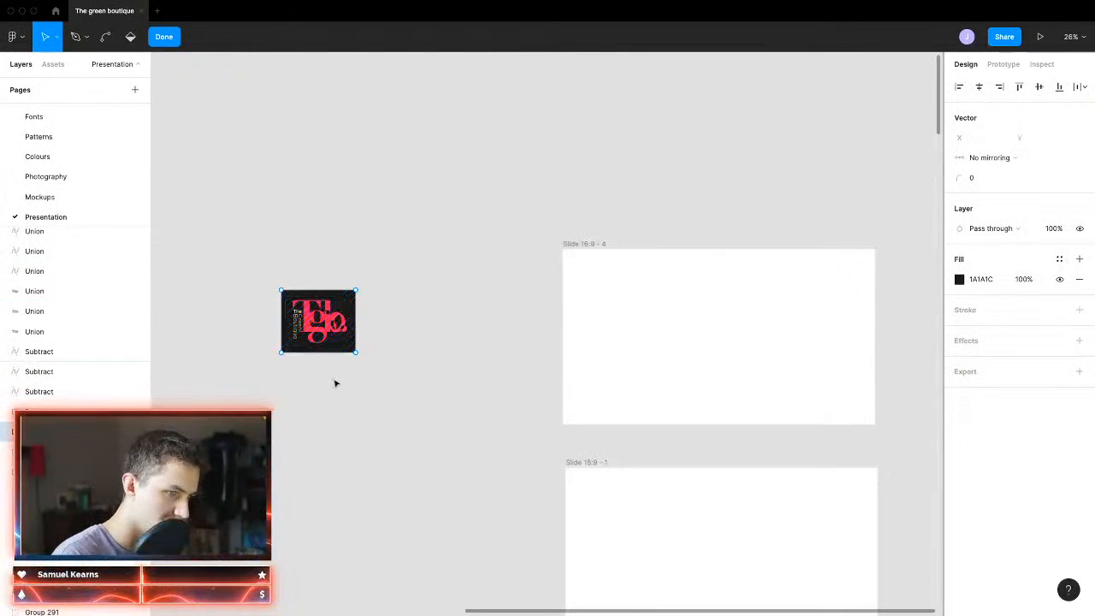
{"action": "key", "text": "Escape"}
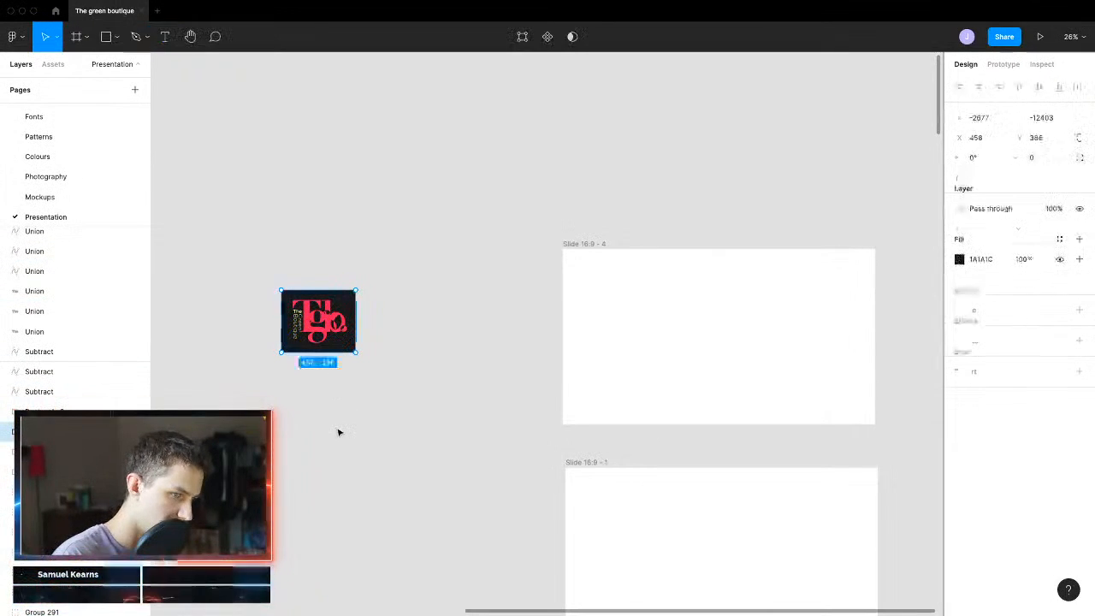
{"action": "key", "text": "Delete"}
{"action": "left_click_drag", "start_coordinate": [420, 270], "coordinate": [231, 373]}
{"action": "left_click_drag", "start_coordinate": [312, 336], "coordinate": [733, 351]}
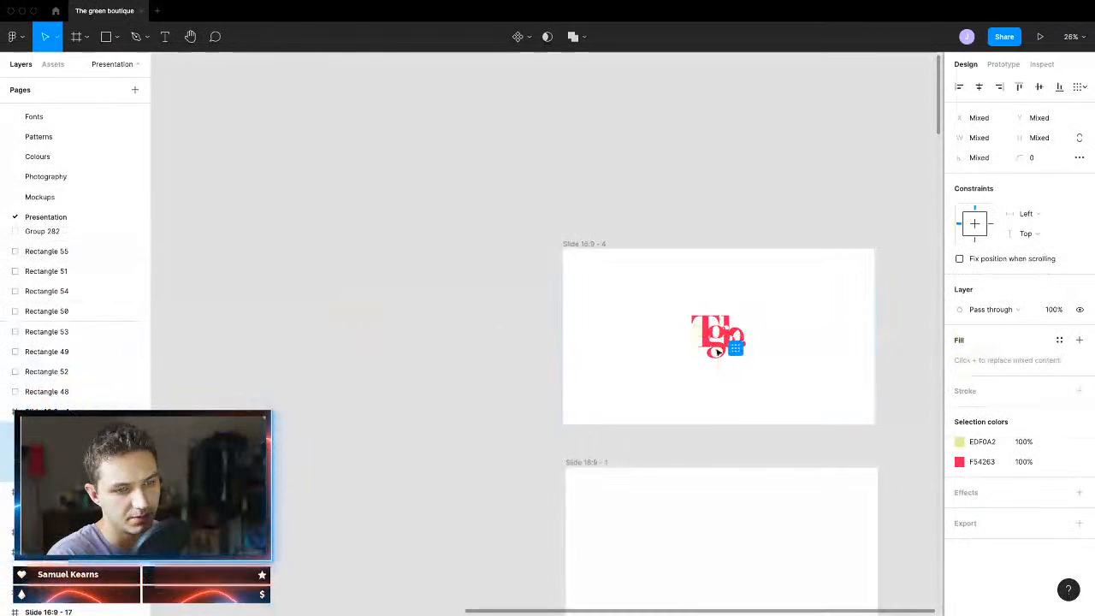
{"action": "scroll", "coordinate": [713, 350], "scroll_direction": "right", "scroll_amount": 2}
{"action": "left_click", "coordinate": [390, 247]}
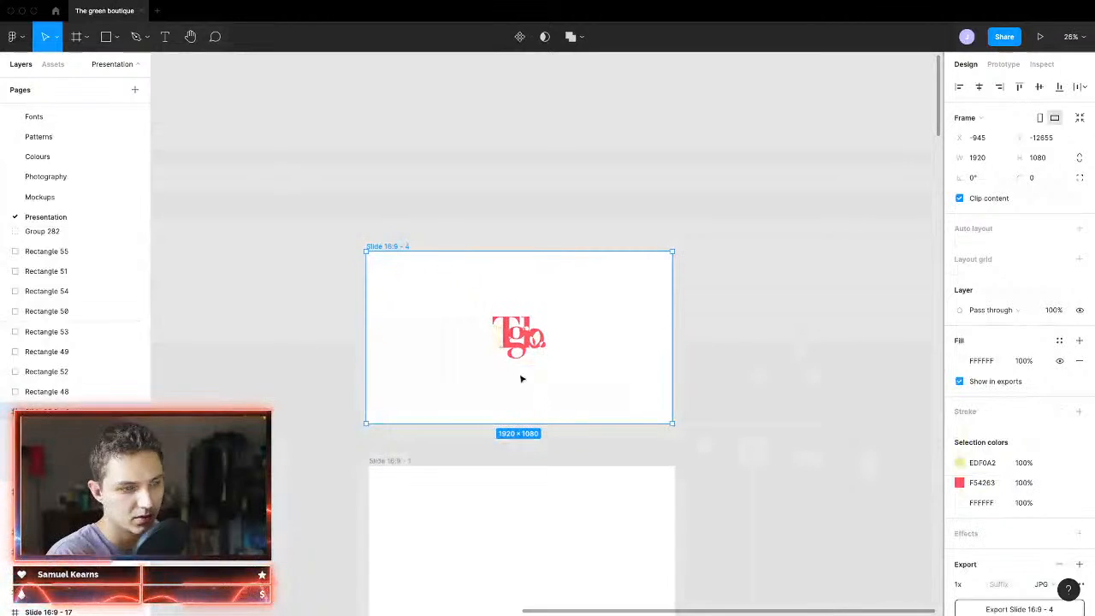
{"action": "key", "text": "shift+2"}
{"action": "left_click_drag", "start_coordinate": [360, 420], "coordinate": [469, 396]}
{"action": "key", "text": "super+z"}
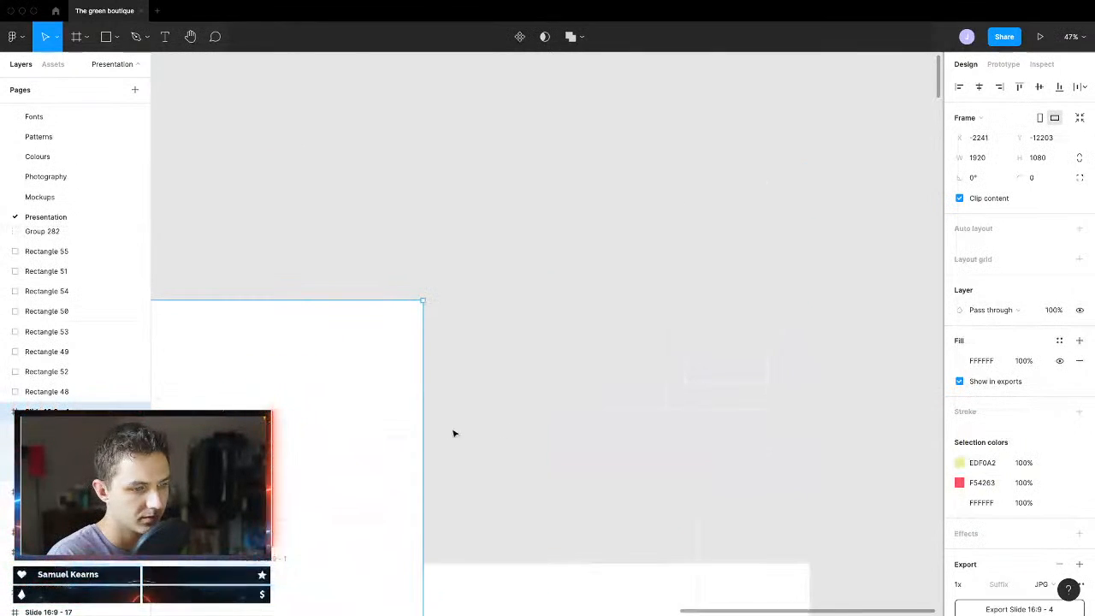
{"action": "key", "text": "super+z"}
Step: Select the pink logo on the first slide and delete it
{"action": "scroll", "coordinate": [488, 365], "scroll_direction": "down", "scroll_amount": 5}
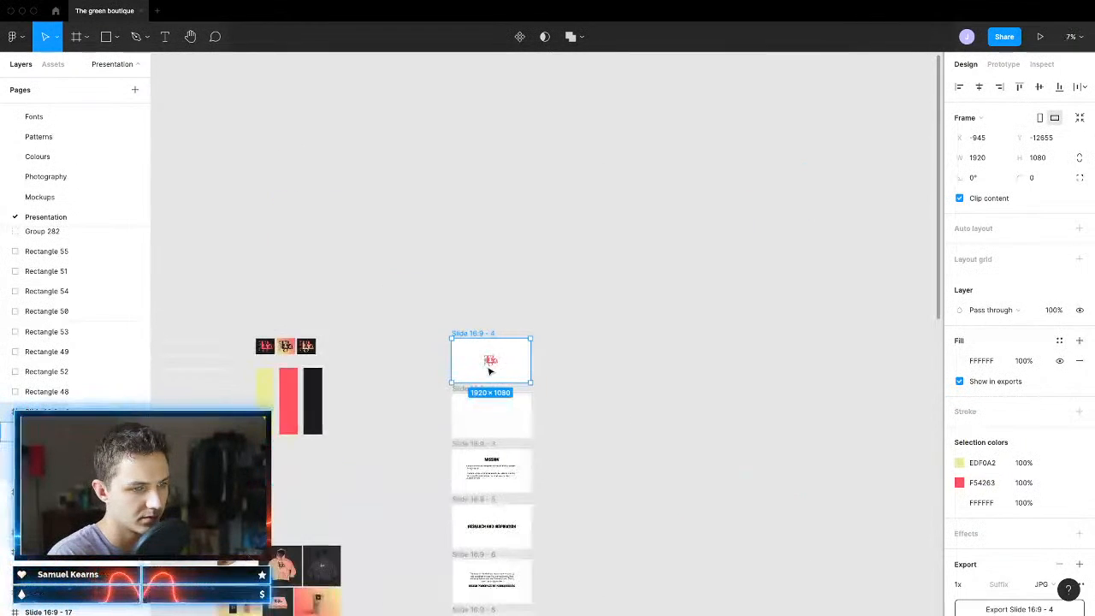
{"action": "scroll", "coordinate": [496, 372], "scroll_direction": "left", "scroll_amount": 1}
{"action": "scroll", "coordinate": [599, 342], "scroll_direction": "up", "scroll_amount": 3}
{"action": "left_click_drag", "start_coordinate": [763, 301], "coordinate": [511, 369]}
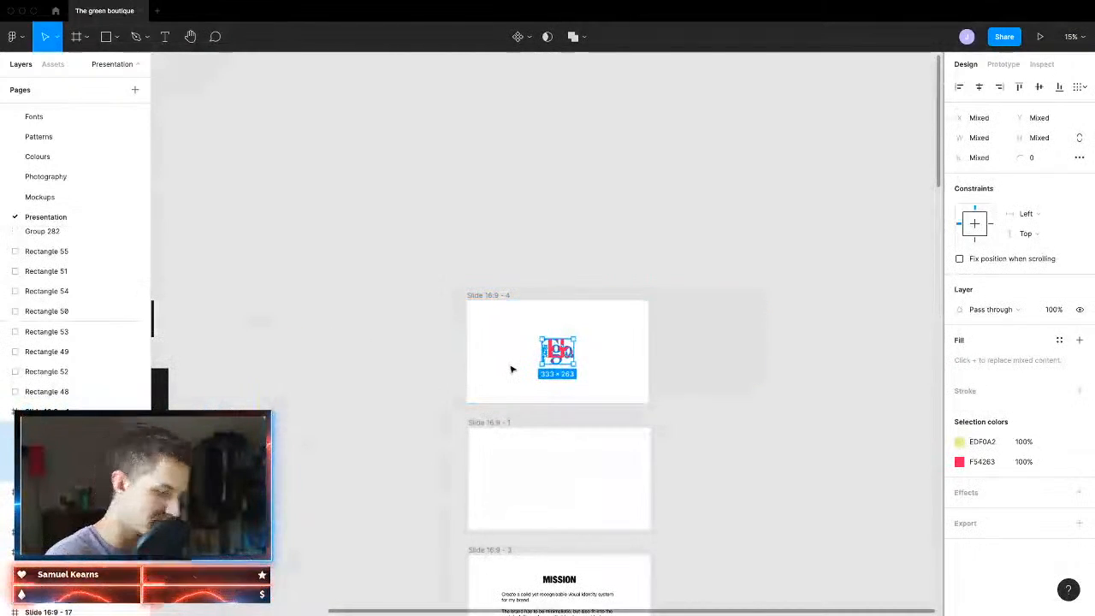
{"action": "key", "text": "BackSpace"}
Step: Place a copy of the gradient-on-black logo tile in the centre of the first slide and scale it to 866 × 730
{"action": "scroll", "coordinate": [428, 343], "scroll_direction": "left", "scroll_amount": 3}
{"action": "left_click_drag", "start_coordinate": [337, 276], "coordinate": [686, 359]}
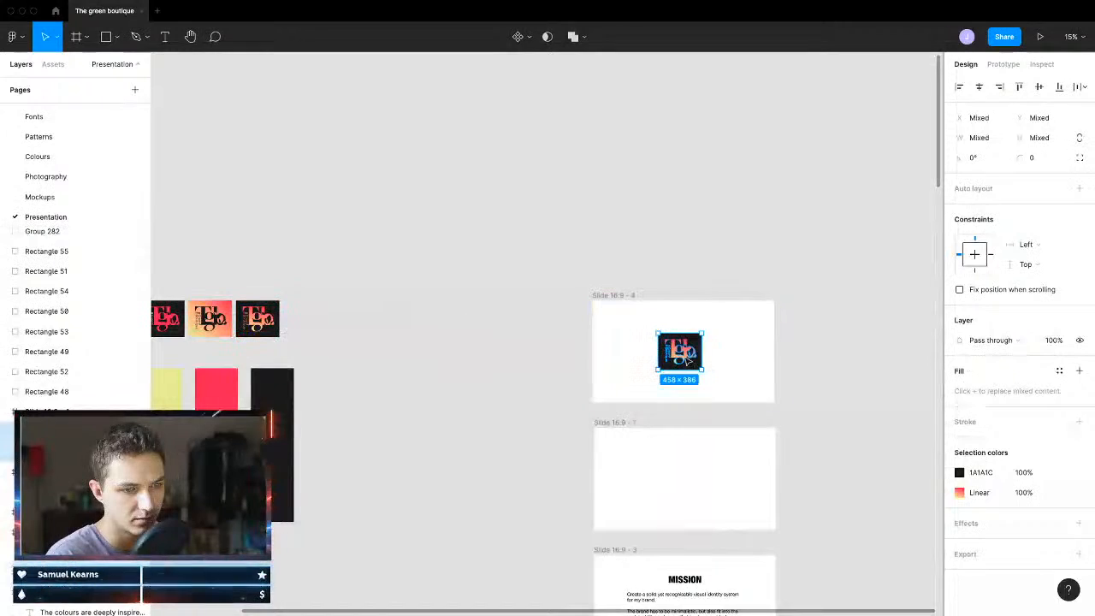
{"action": "scroll", "coordinate": [688, 361], "scroll_direction": "up", "scroll_amount": 5}
{"action": "scroll", "coordinate": [760, 376], "scroll_direction": "right", "scroll_amount": 3}
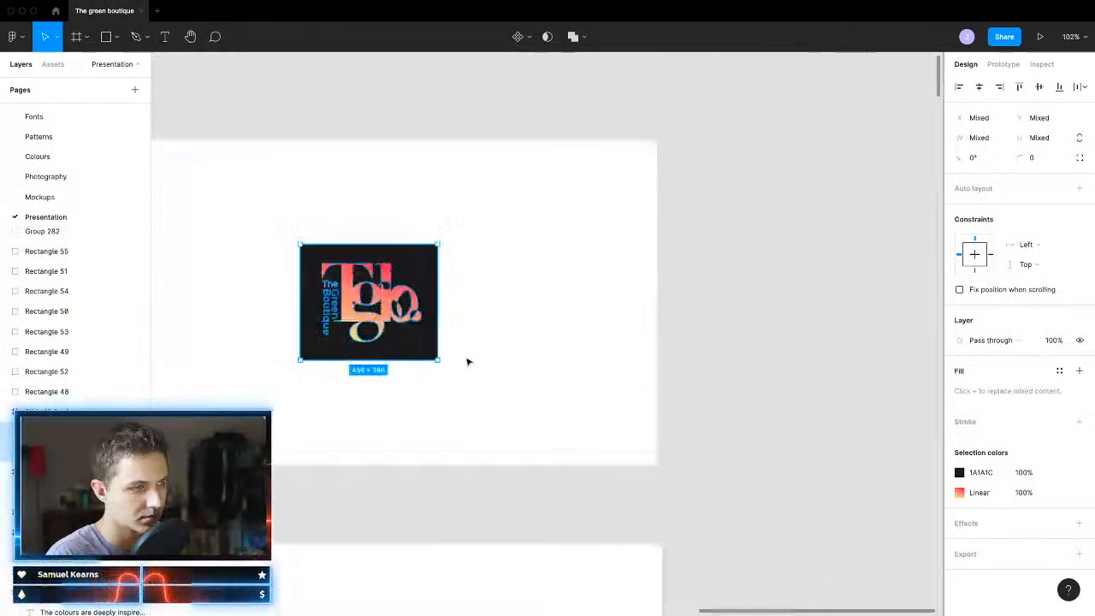
{"action": "mouse_move", "coordinate": [439, 361]}
{"action": "left_mouse_down"}
{"action": "mouse_move", "coordinate": [567, 467]}
{"action": "mouse_move", "coordinate": [516, 442]}
{"action": "mouse_move", "coordinate": [490, 412]}
{"action": "left_mouse_up"}
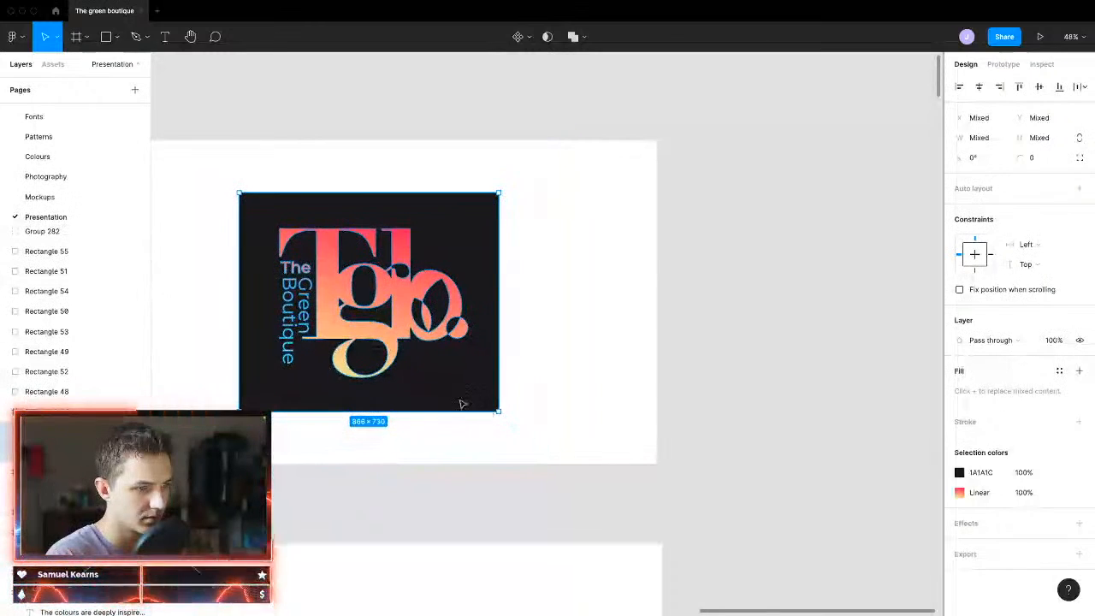
Step: Delete the black background rectangle behind the gradient logo on the first slide
{"action": "double_click", "coordinate": [459, 399]}
{"action": "key", "text": "Escape"}
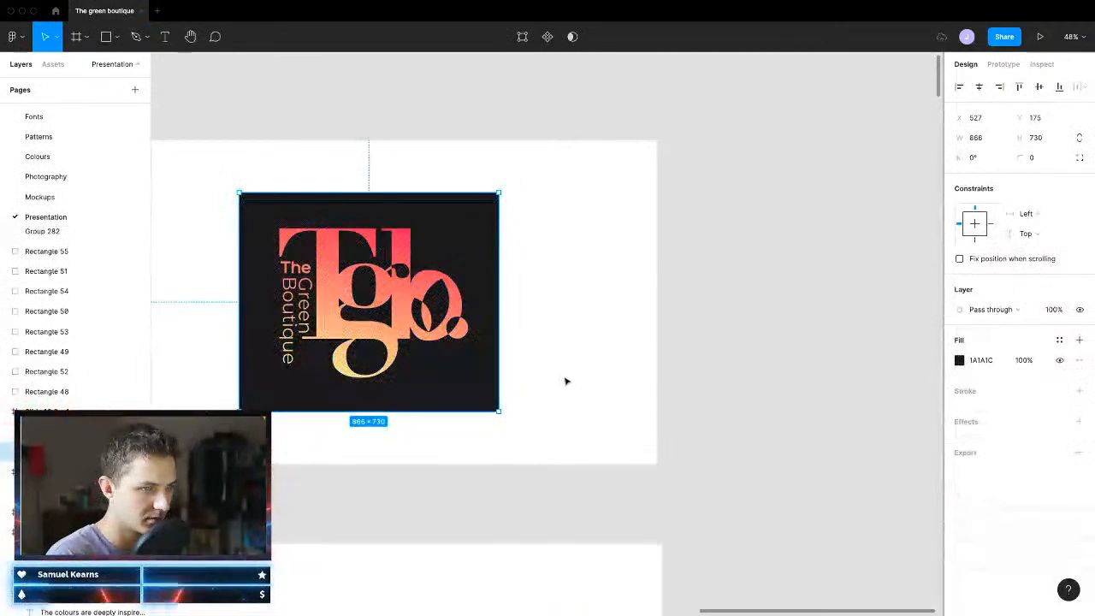
{"action": "key", "text": "Delete"}
{"action": "scroll", "coordinate": [484, 385], "scroll_direction": "down", "scroll_amount": 5}
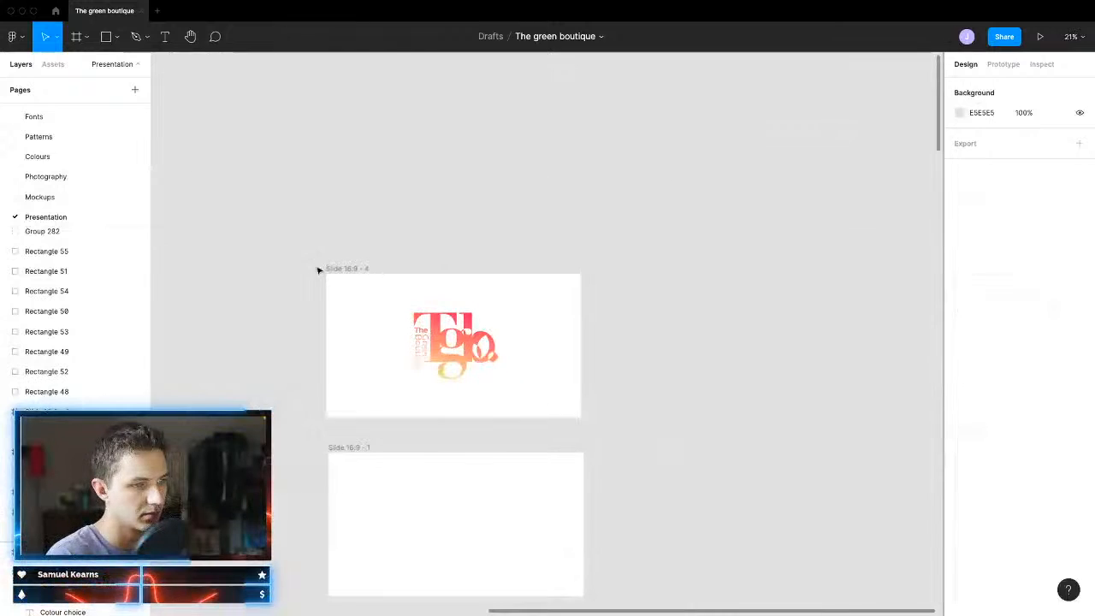
Step: Fill the first slide's background with the brand black sampled from the black colour swatch
{"action": "left_click", "coordinate": [330, 269]}
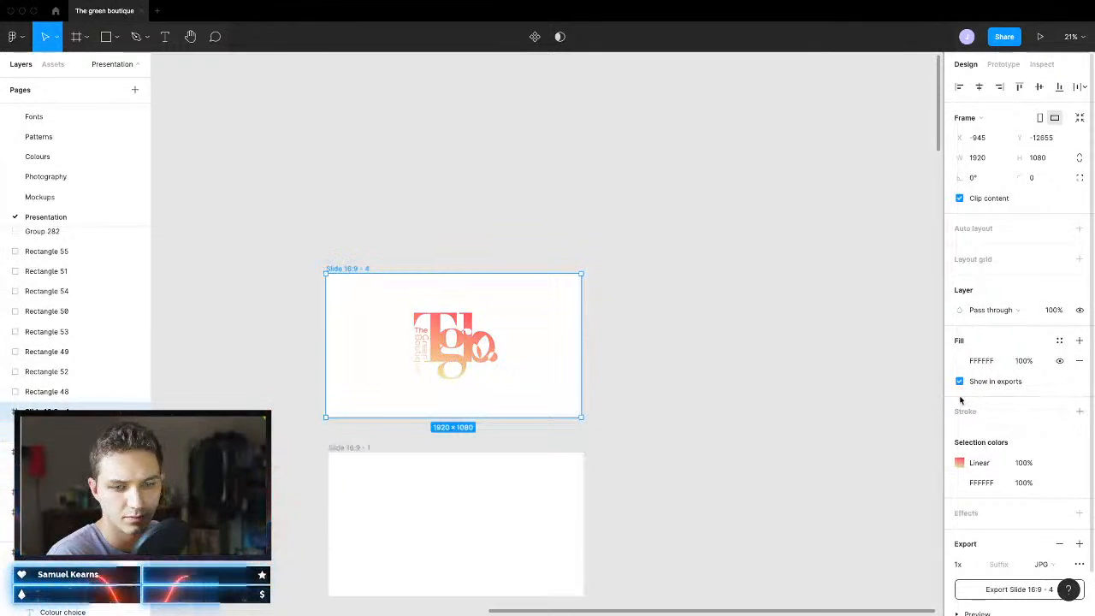
{"action": "left_click", "coordinate": [959, 361]}
{"action": "left_click", "coordinate": [816, 478]}
{"action": "scroll", "coordinate": [384, 399], "scroll_direction": "left", "scroll_amount": 5}
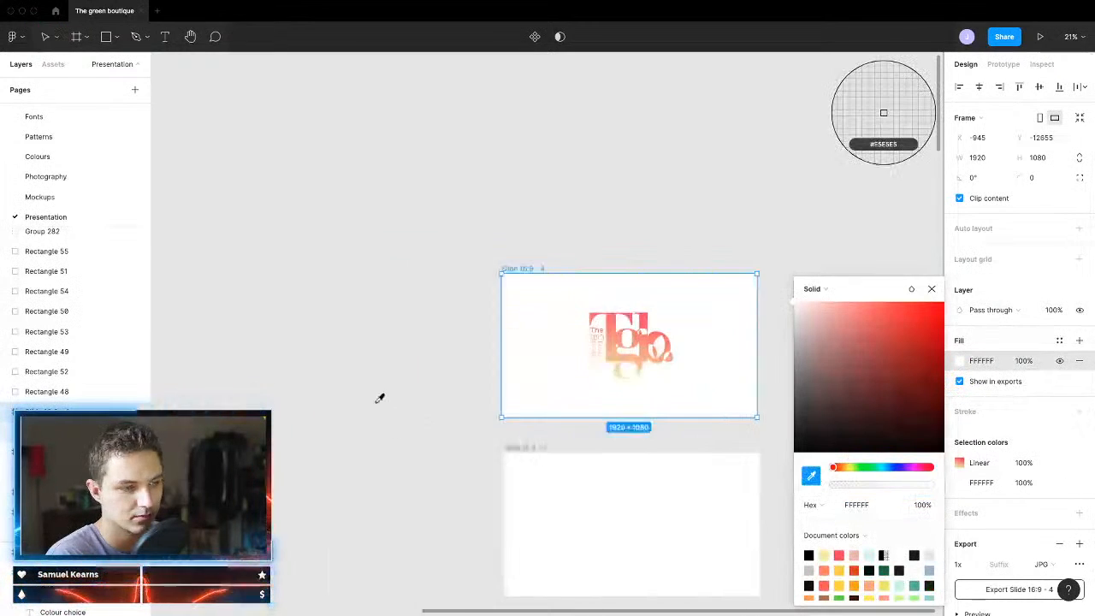
{"action": "left_click", "coordinate": [343, 401]}
{"action": "scroll", "coordinate": [591, 441], "scroll_direction": "right", "scroll_amount": 3}
{"action": "left_click", "coordinate": [469, 436]}
Step: Place a copy of the gradient petal pattern tile above the first slide, aligned with the slide's left edge
{"action": "scroll", "coordinate": [403, 414], "scroll_direction": "down", "scroll_amount": 4}
{"action": "scroll", "coordinate": [410, 437], "scroll_direction": "right", "scroll_amount": 2}
{"action": "scroll", "coordinate": [411, 437], "scroll_direction": "left", "scroll_amount": 3}
{"action": "scroll", "coordinate": [410, 437], "scroll_direction": "down", "scroll_amount": 4}
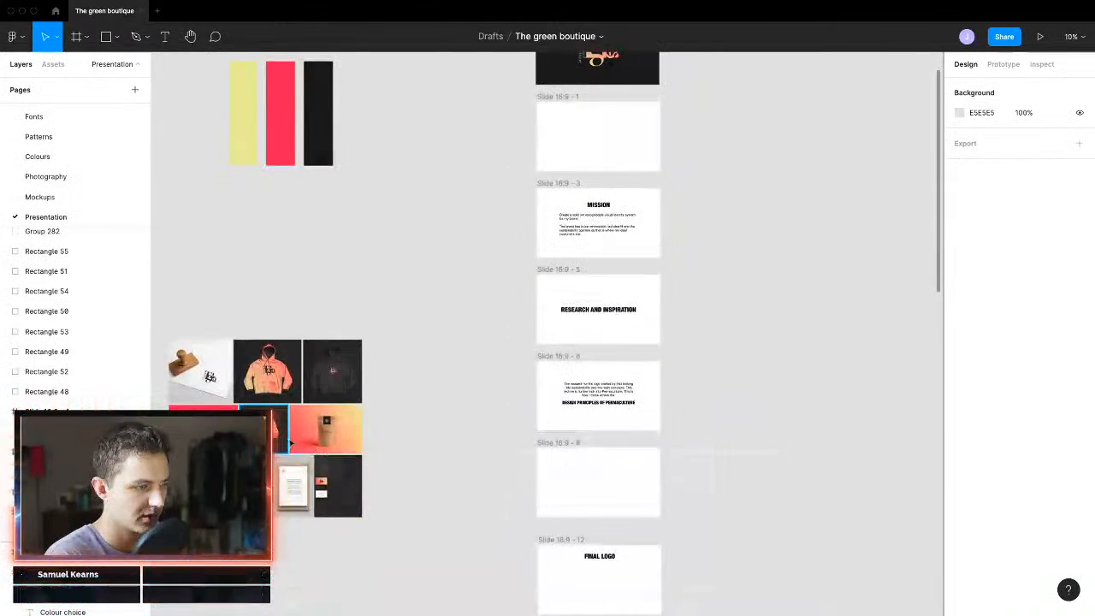
{"action": "scroll", "coordinate": [284, 444], "scroll_direction": "left", "scroll_amount": 2}
{"action": "scroll", "coordinate": [336, 462], "scroll_direction": "down", "scroll_amount": 6}
{"action": "scroll", "coordinate": [315, 325], "scroll_direction": "up", "scroll_amount": 8}
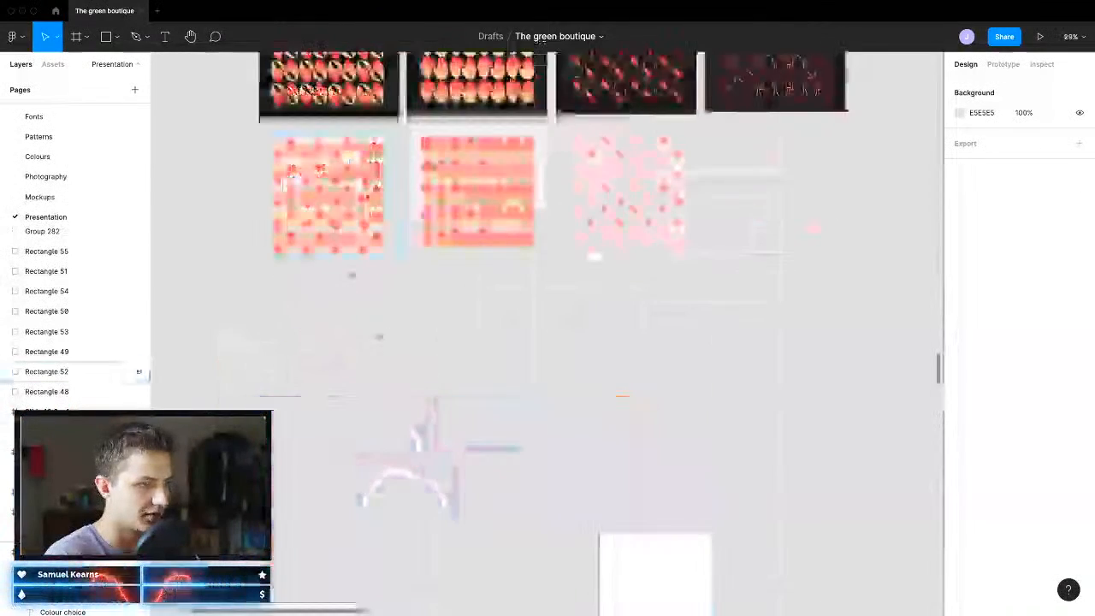
{"action": "scroll", "coordinate": [415, 384], "scroll_direction": "up", "scroll_amount": 6}
{"action": "scroll", "coordinate": [320, 255], "scroll_direction": "down", "scroll_amount": 1}
{"action": "left_click_drag", "start_coordinate": [486, 273], "coordinate": [792, 128], "text": "alt"}
{"action": "scroll", "coordinate": [827, 210], "scroll_direction": "down", "scroll_amount": 10}
{"action": "left_click_drag", "start_coordinate": [823, 209], "coordinate": [785, 252]}
{"action": "scroll", "coordinate": [881, 214], "scroll_direction": "up", "scroll_amount": 10}
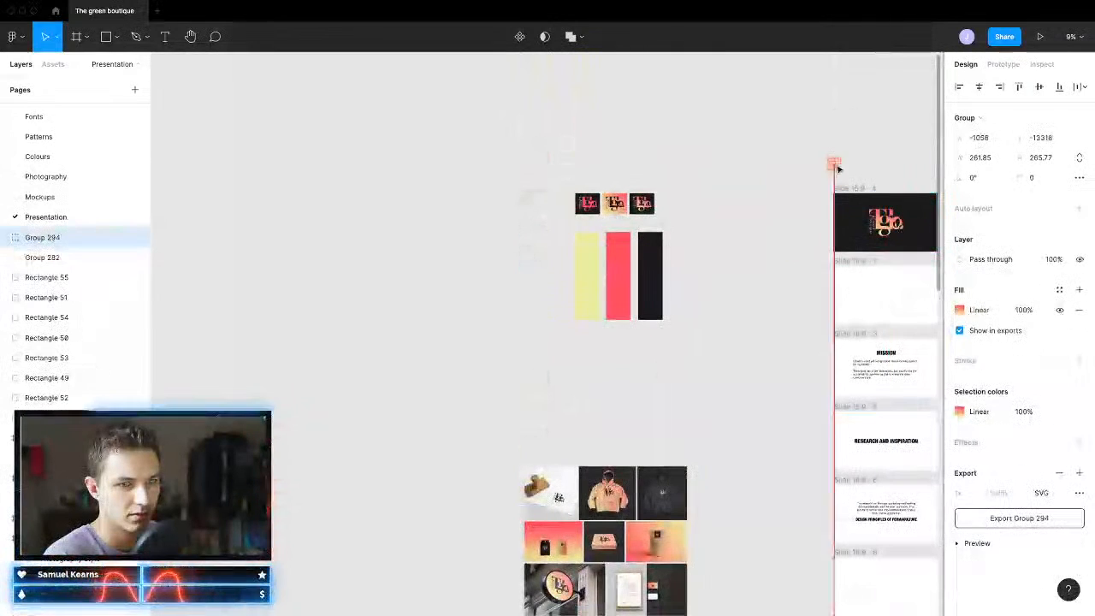
{"action": "left_click_drag", "start_coordinate": [834, 168], "coordinate": [838, 156]}
{"action": "scroll", "coordinate": [834, 163], "scroll_direction": "right", "scroll_amount": 5}
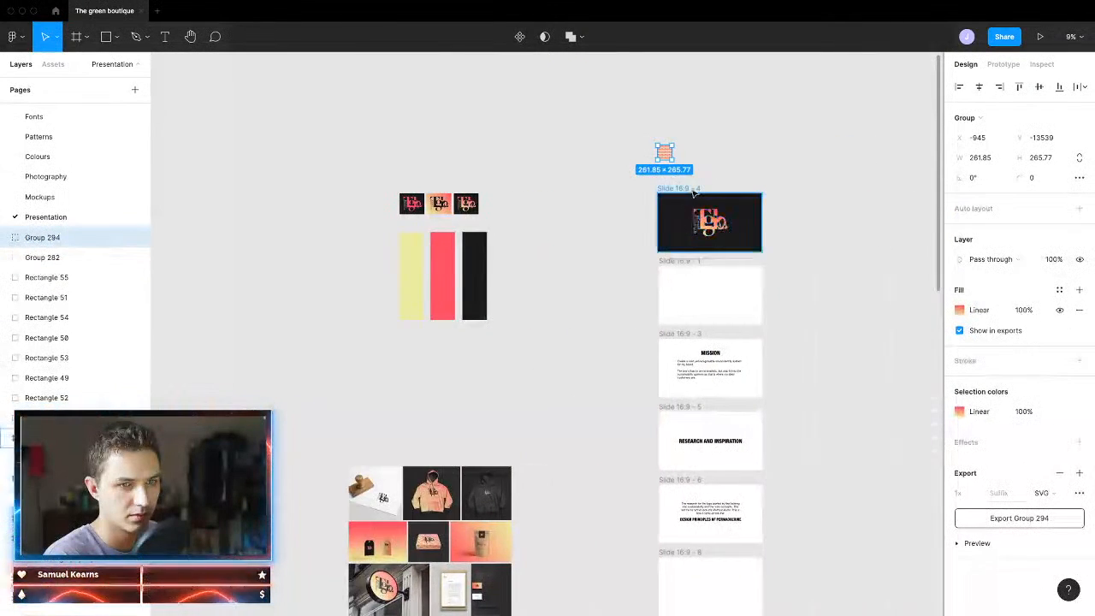
Step: Scale the copied petal pattern tile to about 624 × 634 above the first slide
{"action": "scroll", "coordinate": [675, 171], "scroll_direction": "up", "scroll_amount": 4}
{"action": "scroll", "coordinate": [670, 127], "scroll_direction": "up", "scroll_amount": 3}
{"action": "scroll", "coordinate": [659, 221], "scroll_direction": "down", "scroll_amount": 2}
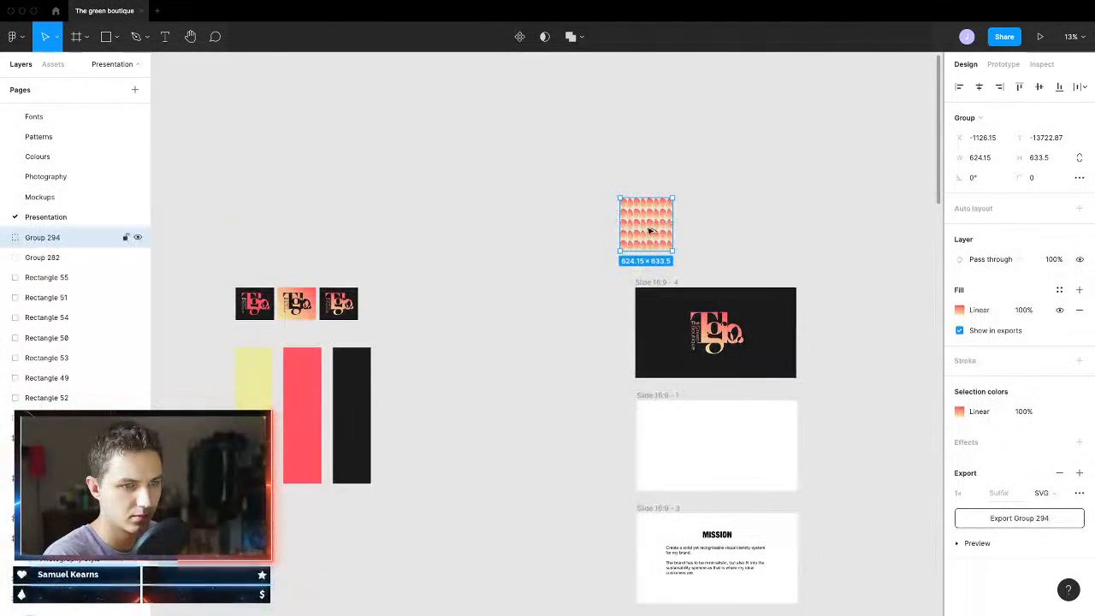
{"action": "left_click_drag", "start_coordinate": [704, 231], "coordinate": [703, 231]}
{"action": "scroll", "coordinate": [682, 225], "scroll_direction": "up", "scroll_amount": 10}
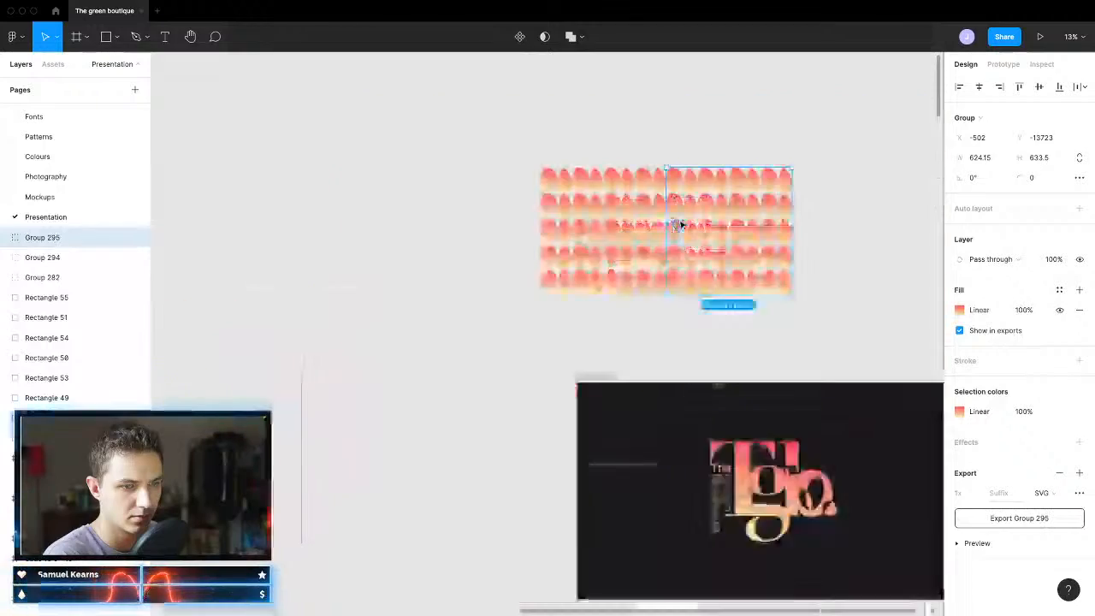
{"action": "key", "text": "super+z"}
Step: Duplicate the petal pattern tile twice sideways at even spacing to form a continuous row of three tiles above the first slide
{"action": "left_click_drag", "start_coordinate": [540, 228], "coordinate": [844, 228]}
{"action": "key", "text": "super+d"}
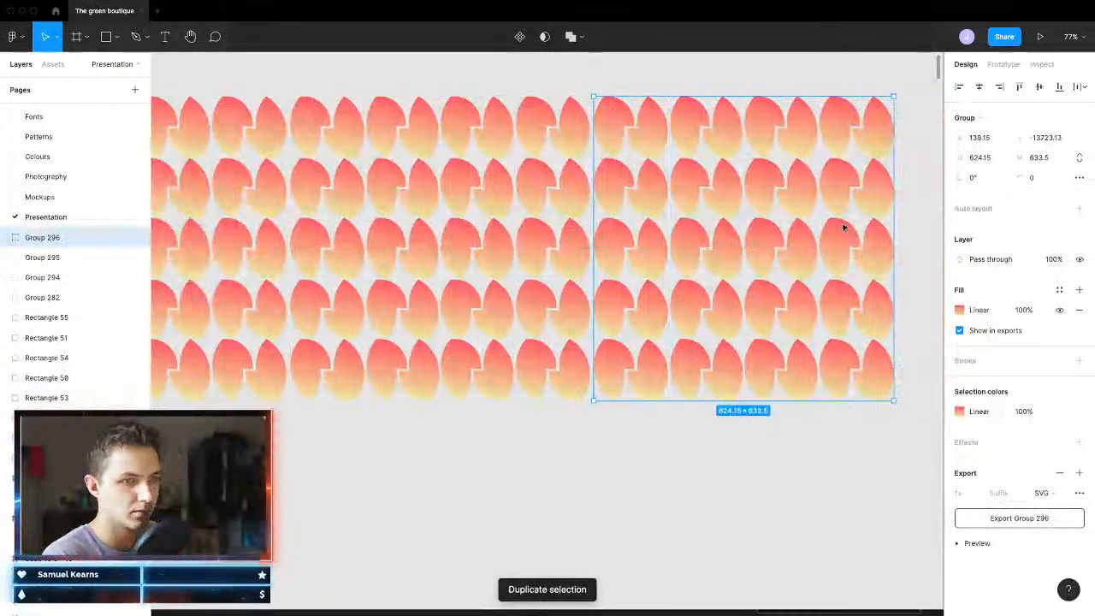
{"action": "key", "text": "super+d"}
{"action": "scroll", "coordinate": [693, 293], "scroll_direction": "down", "scroll_amount": 10}
{"action": "scroll", "coordinate": [737, 294], "scroll_direction": "up", "scroll_amount": 5}
{"action": "key", "text": "super+z"}
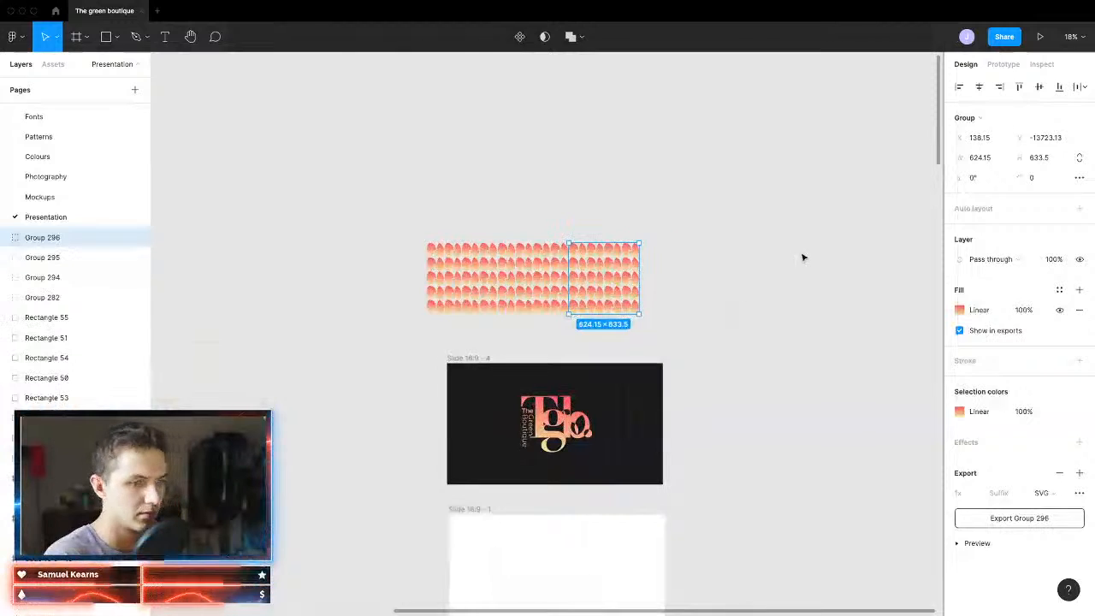
Step: Duplicate the three-tile petal pattern row twice upward at even spacing to form a three-by-three grid
{"action": "left_click_drag", "start_coordinate": [771, 238], "coordinate": [427, 315]}
{"action": "left_click_drag", "start_coordinate": [547, 305], "coordinate": [546, 232]}
{"action": "key", "text": "super+z"}
{"action": "scroll", "coordinate": [514, 253], "scroll_direction": "up", "scroll_amount": 5}
{"action": "left_click_drag", "start_coordinate": [567, 308], "coordinate": [576, 145]}
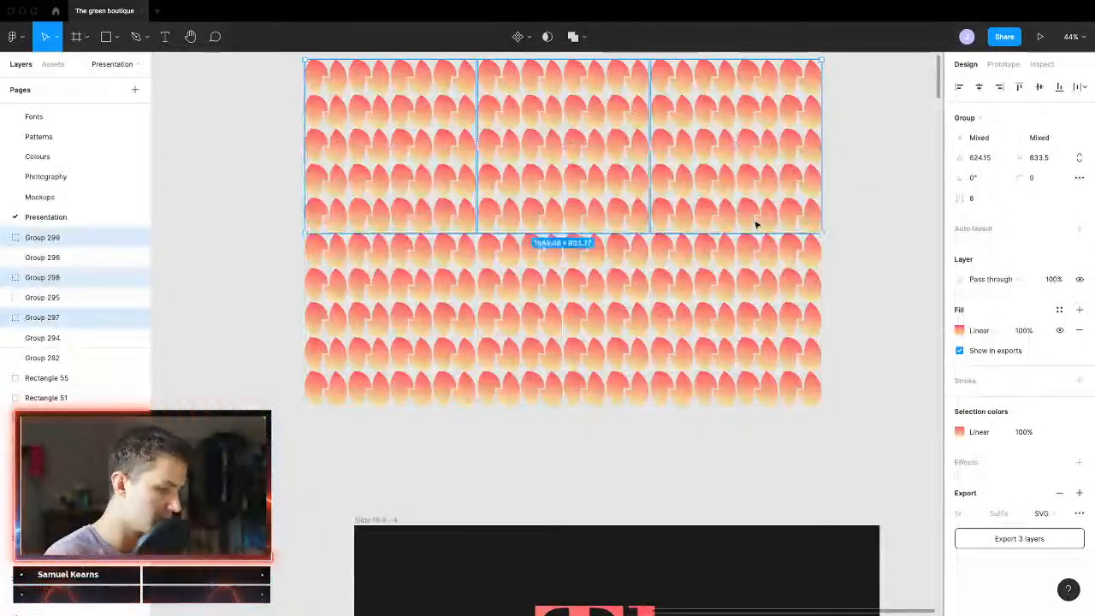
{"action": "key", "text": "super+d"}
Step: Delete the centre tile of the petal pattern grid
{"action": "left_click", "coordinate": [591, 374]}
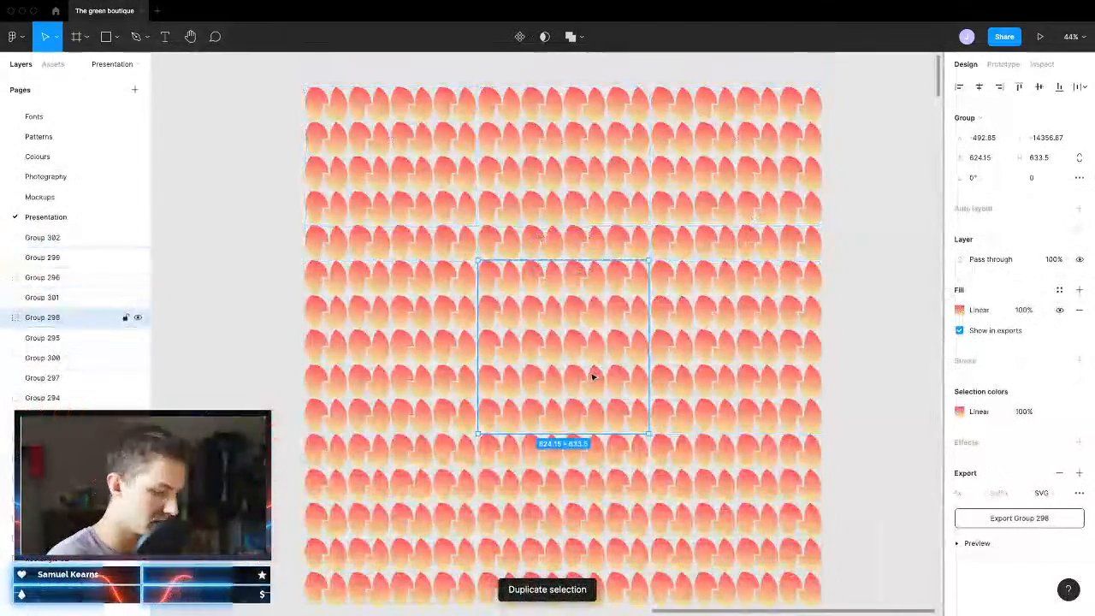
{"action": "key", "text": "BackSpace"}
{"action": "key", "text": "minus"}
{"action": "key", "text": "minus"}
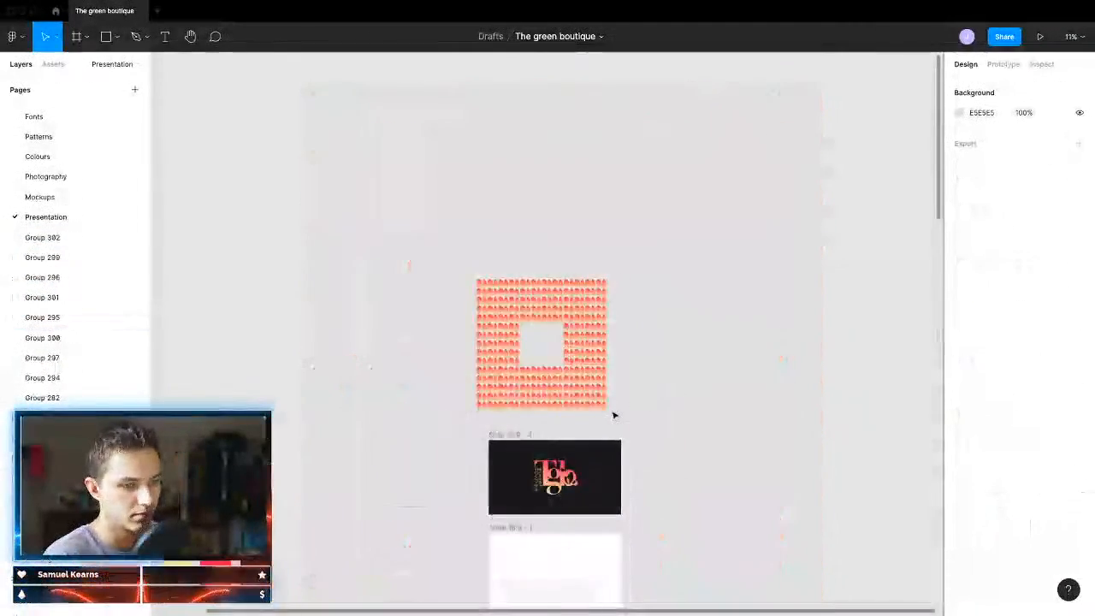
Step: Group the eight petal tiles, place the group over the first slide, and scale it to about 2113 × 2125
{"action": "left_click_drag", "start_coordinate": [671, 180], "coordinate": [461, 285]}
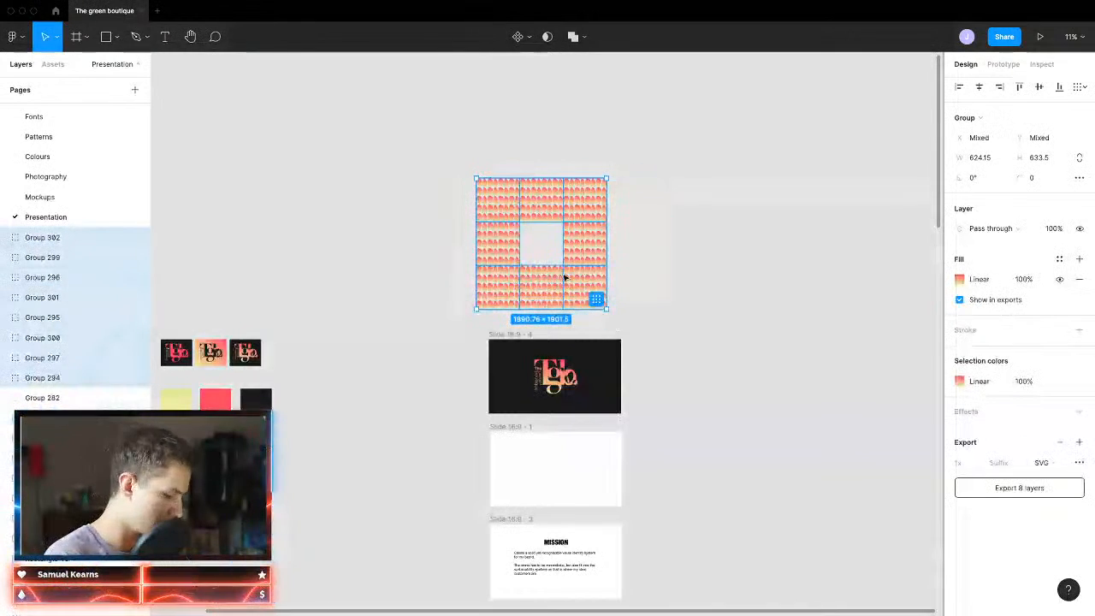
{"action": "key", "text": "super+g"}
{"action": "left_click_drag", "start_coordinate": [565, 276], "coordinate": [577, 413]}
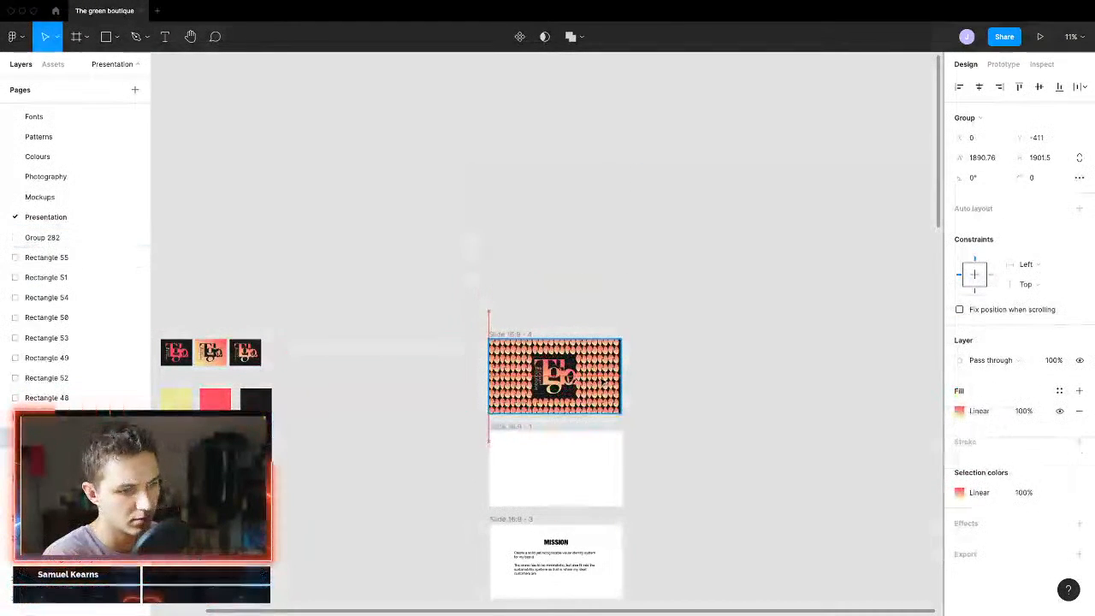
{"action": "left_click_drag", "start_coordinate": [656, 380], "coordinate": [611, 408]}
{"action": "scroll", "coordinate": [611, 408], "scroll_direction": "up", "scroll_amount": 5}
{"action": "scroll", "coordinate": [646, 400], "scroll_direction": "up", "scroll_amount": 1}
Step: Delete the grouped petal pattern from the first slide, keeping the slide and its logo
{"action": "left_click", "coordinate": [759, 406]}
{"action": "left_click", "coordinate": [596, 365]}
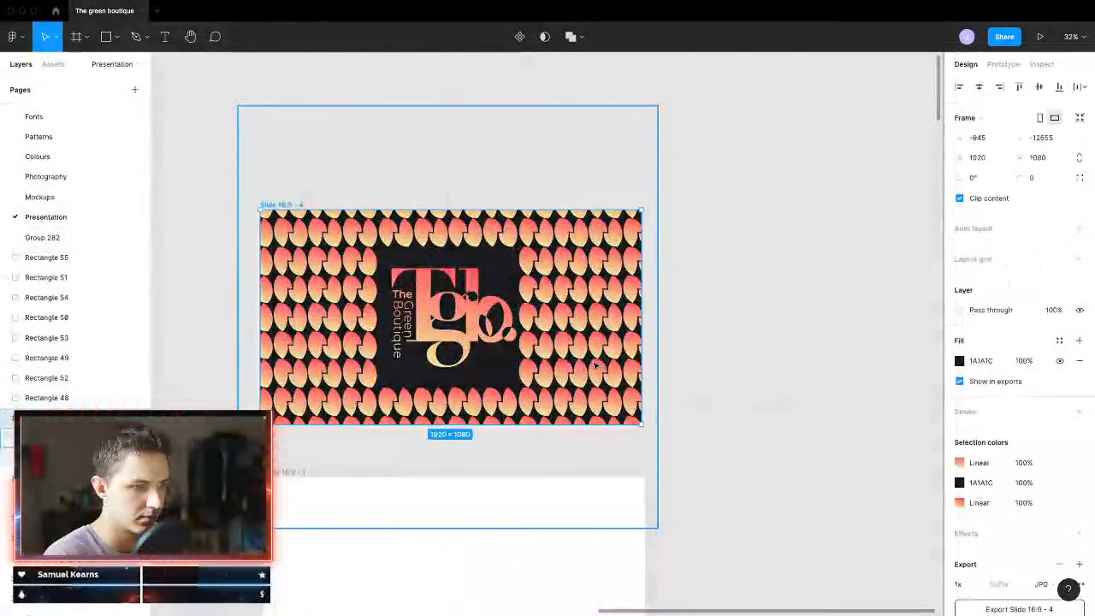
{"action": "key", "text": "Delete"}
{"action": "key", "text": "super+z"}
{"action": "left_click", "coordinate": [590, 318]}
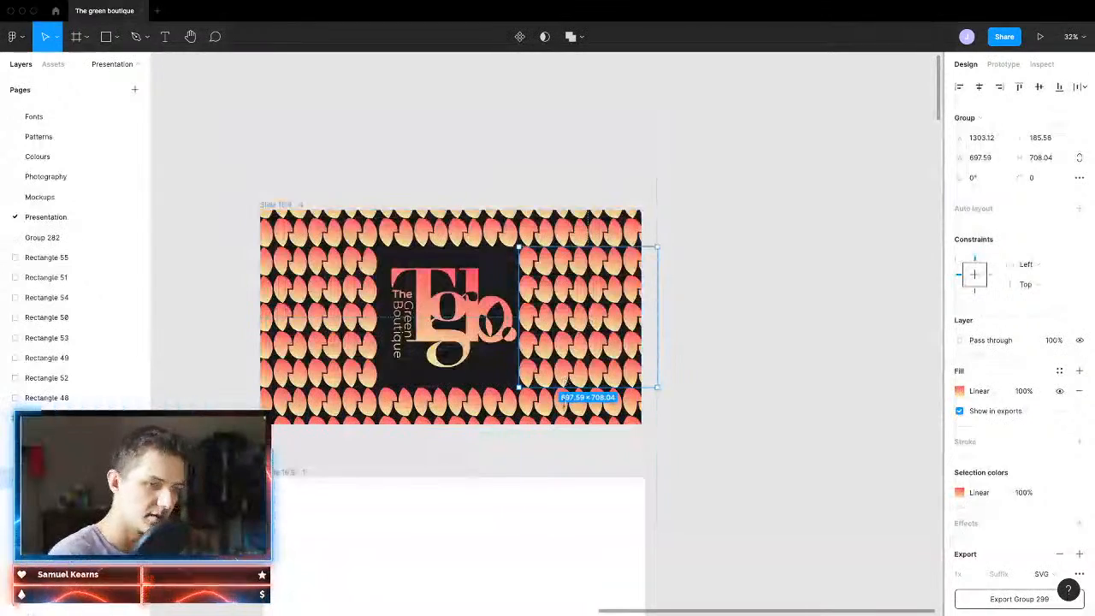
{"action": "left_click", "coordinate": [452, 377]}
{"action": "left_click", "coordinate": [557, 370]}
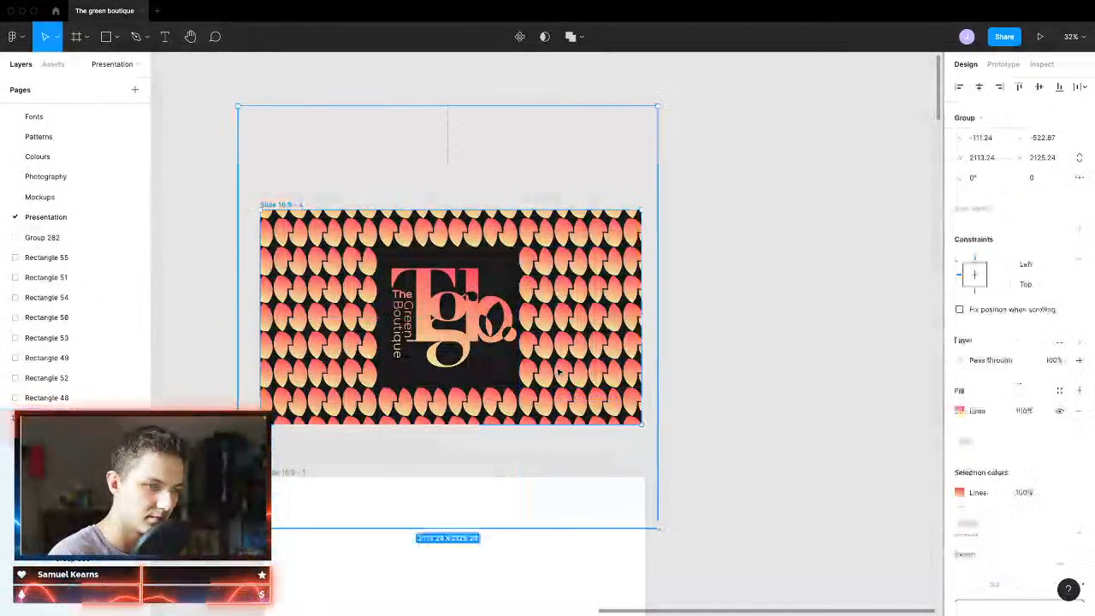
{"action": "key", "text": "Delete"}
Step: Place a copy of the gradient outline petal pattern tile from the pattern collection beside the first slide
{"action": "scroll", "coordinate": [555, 368], "scroll_direction": "down", "scroll_amount": 2}
{"action": "scroll", "coordinate": [552, 366], "scroll_direction": "down", "scroll_amount": 6}
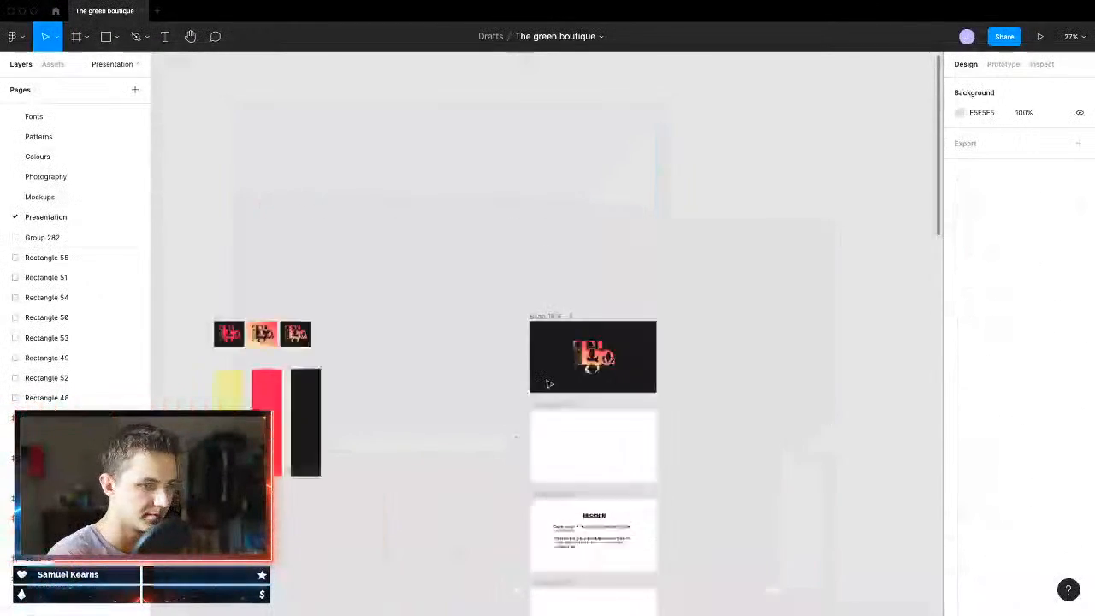
{"action": "scroll", "coordinate": [567, 269], "scroll_direction": "up", "scroll_amount": 3}
{"action": "scroll", "coordinate": [487, 474], "scroll_direction": "down", "scroll_amount": 5}
{"action": "scroll", "coordinate": [430, 383], "scroll_direction": "up", "scroll_amount": 3}
{"action": "scroll", "coordinate": [432, 368], "scroll_direction": "up", "scroll_amount": 8}
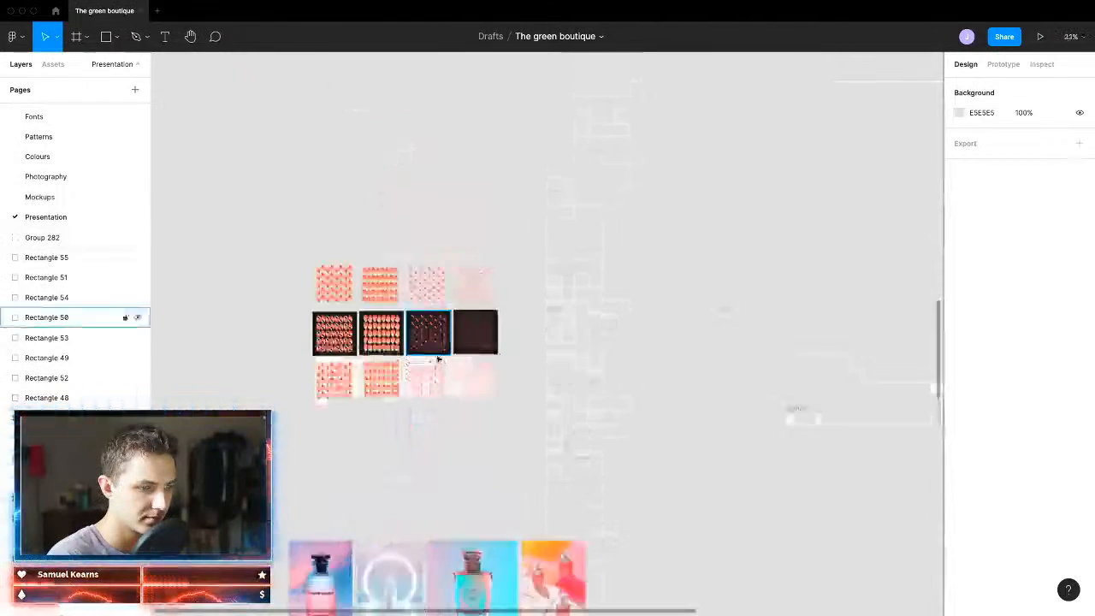
{"action": "scroll", "coordinate": [428, 282], "scroll_direction": "down", "scroll_amount": 4}
{"action": "scroll", "coordinate": [448, 295], "scroll_direction": "up", "scroll_amount": 1}
{"action": "scroll", "coordinate": [448, 295], "scroll_direction": "up", "scroll_amount": 5}
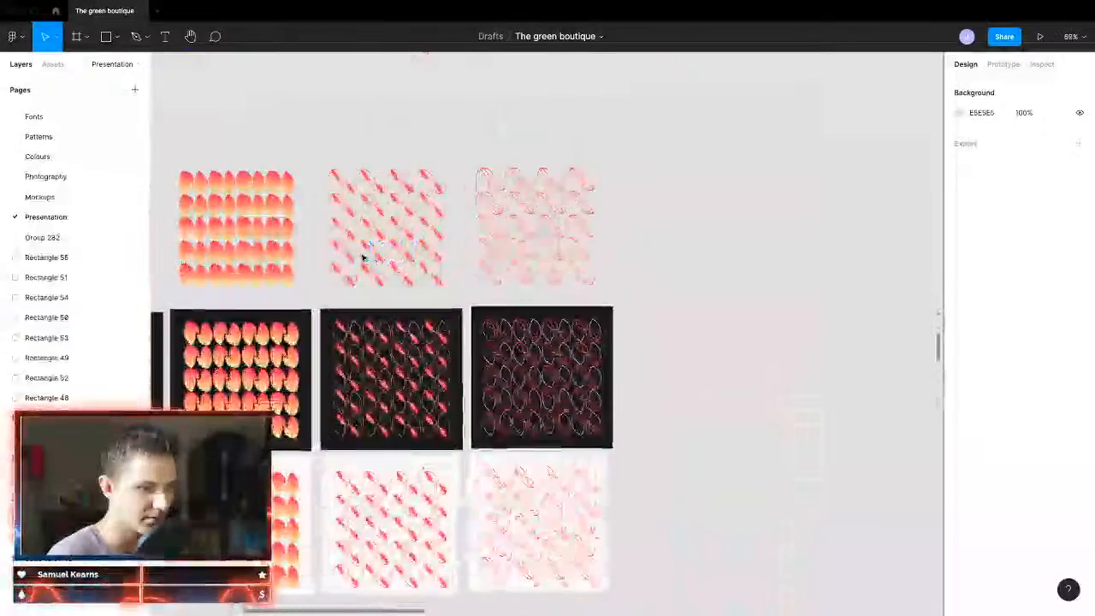
{"action": "left_click_drag", "start_coordinate": [498, 127], "coordinate": [668, 302]}
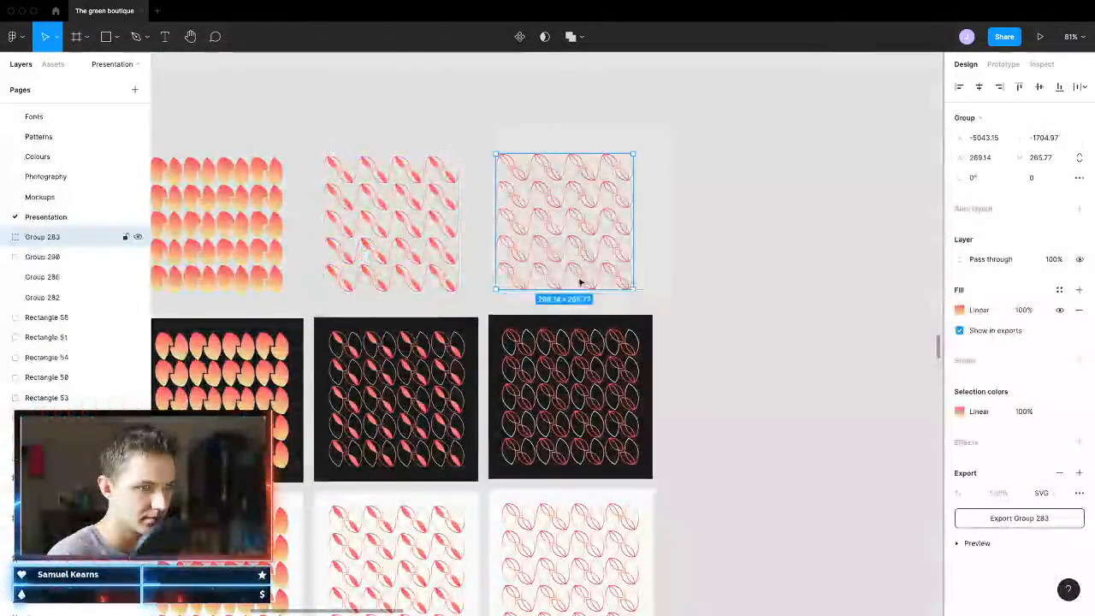
{"action": "left_click_drag", "start_coordinate": [579, 277], "coordinate": [858, 222]}
{"action": "scroll", "coordinate": [862, 283], "scroll_direction": "down", "scroll_amount": 5}
{"action": "scroll", "coordinate": [856, 284], "scroll_direction": "right", "scroll_amount": 3}
{"action": "left_click_drag", "start_coordinate": [584, 254], "coordinate": [561, 448]}
{"action": "scroll", "coordinate": [794, 205], "scroll_direction": "up", "scroll_amount": 15}
{"action": "scroll", "coordinate": [785, 245], "scroll_direction": "right", "scroll_amount": 3}
{"action": "scroll", "coordinate": [782, 245], "scroll_direction": "right", "scroll_amount": 5}
{"action": "scroll", "coordinate": [497, 231], "scroll_direction": "up", "scroll_amount": 3}
{"action": "scroll", "coordinate": [509, 255], "scroll_direction": "up", "scroll_amount": 15}
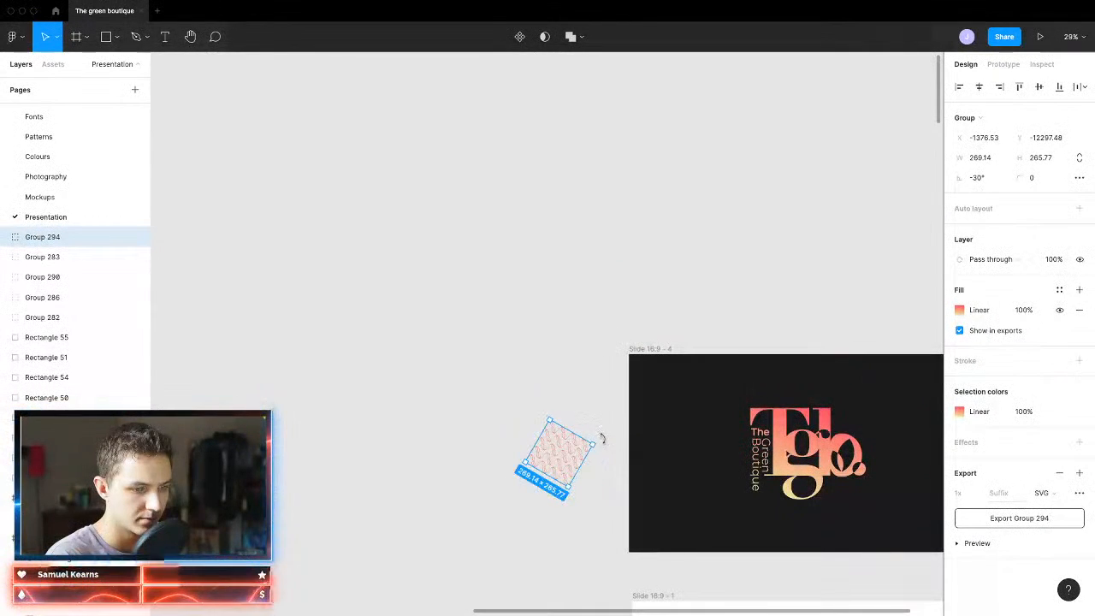
Step: Rotate the outline pattern copy to -30°, scale it to about 1723 × 1702, and position it over the first slide's left side
{"action": "left_click_drag", "start_coordinate": [573, 438], "coordinate": [636, 318]}
{"action": "left_click_drag", "start_coordinate": [614, 466], "coordinate": [622, 401]}
{"action": "scroll", "coordinate": [762, 476], "scroll_direction": "right", "scroll_amount": 5}
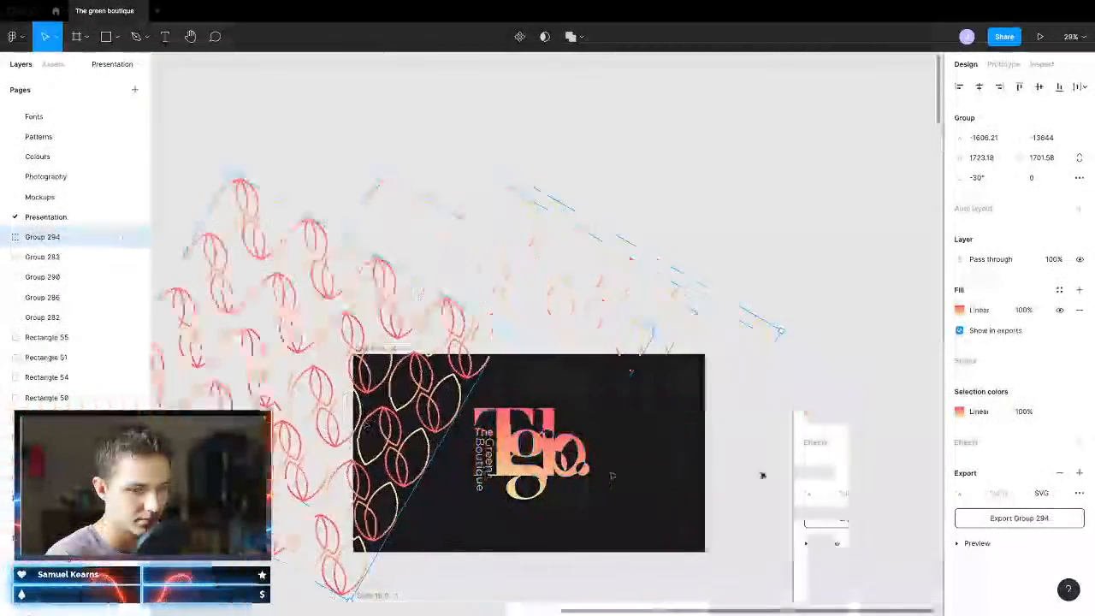
Step: Duplicate the rotated outline pattern onto the right side of the first slide, leaving the logo clear
{"action": "left_click_drag", "start_coordinate": [358, 420], "coordinate": [697, 511], "text": "alt"}
{"action": "scroll", "coordinate": [697, 511], "scroll_direction": "down", "scroll_amount": 3}
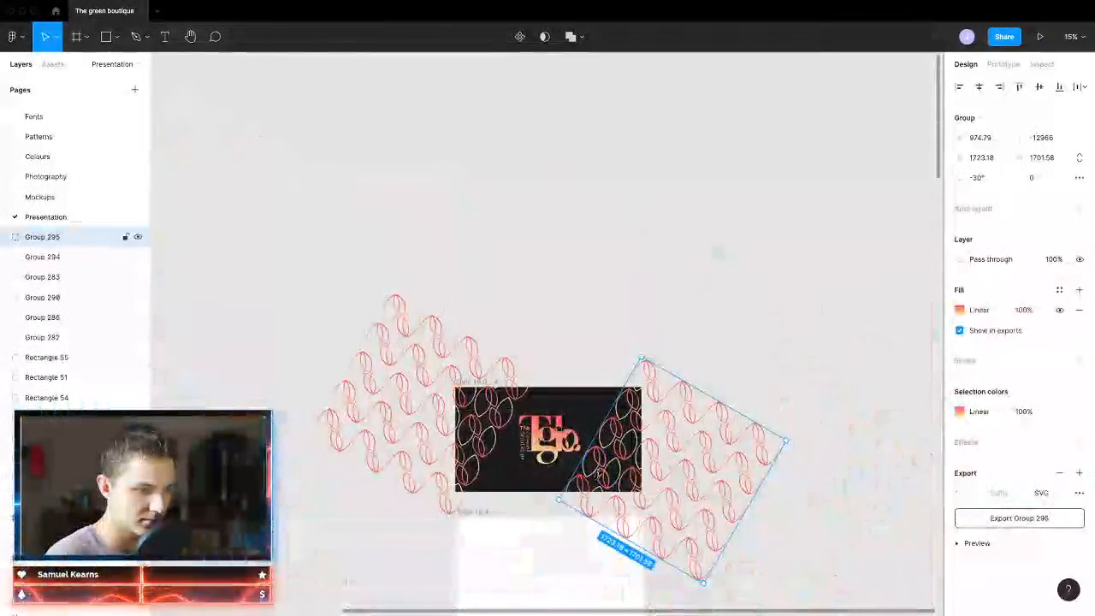
{"action": "scroll", "coordinate": [698, 511], "scroll_direction": "up", "scroll_amount": 2}
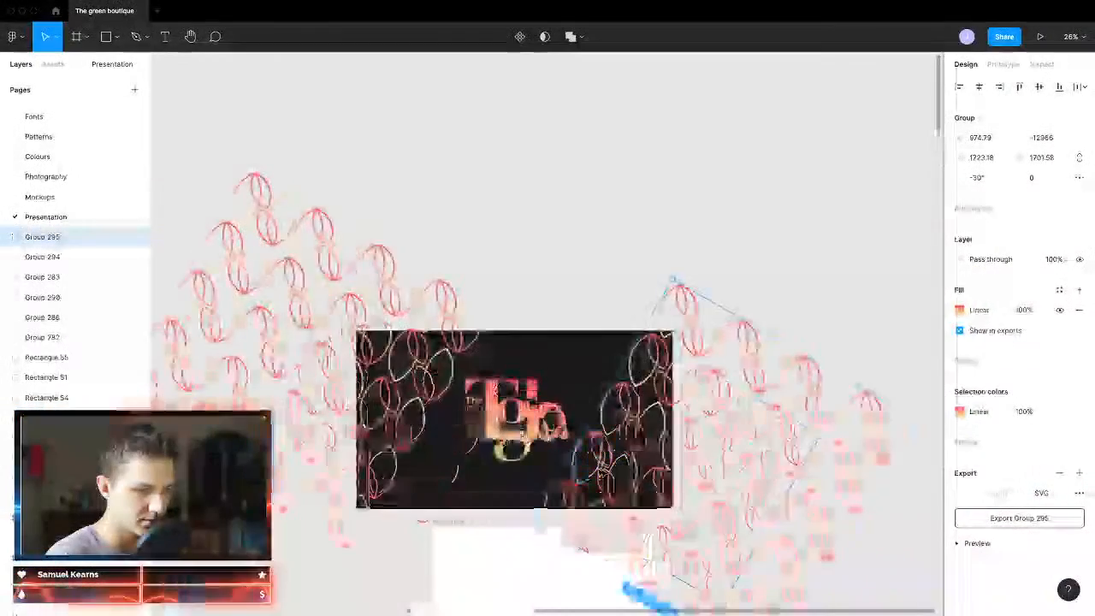
Step: Group the two outline patterns and place the group inside the first slide, centred vertically around the logo
{"action": "left_click", "coordinate": [429, 377], "text": "shift"}
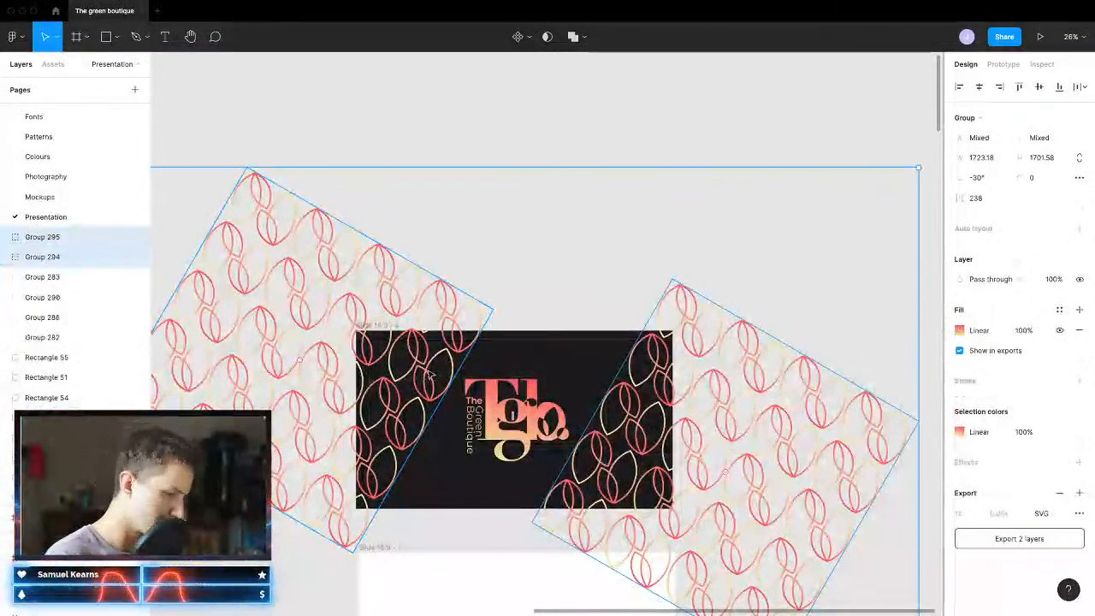
{"action": "key", "text": "super+g"}
{"action": "mouse_move", "coordinate": [625, 470]}
{"action": "left_mouse_down"}
{"action": "mouse_move", "coordinate": [644, 422]}
{"action": "mouse_move", "coordinate": [658, 127]}
{"action": "mouse_move", "coordinate": [629, 420]}
{"action": "mouse_move", "coordinate": [610, 458]}
{"action": "left_mouse_up"}
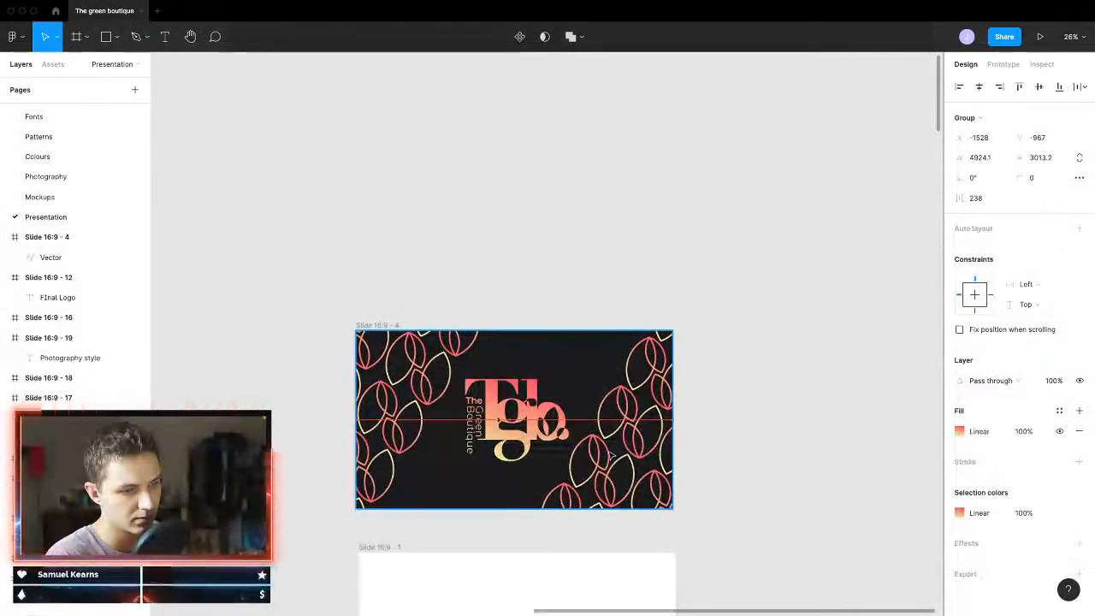
{"action": "left_click", "coordinate": [604, 247]}
{"action": "scroll", "coordinate": [660, 416], "scroll_direction": "down", "scroll_amount": 3}
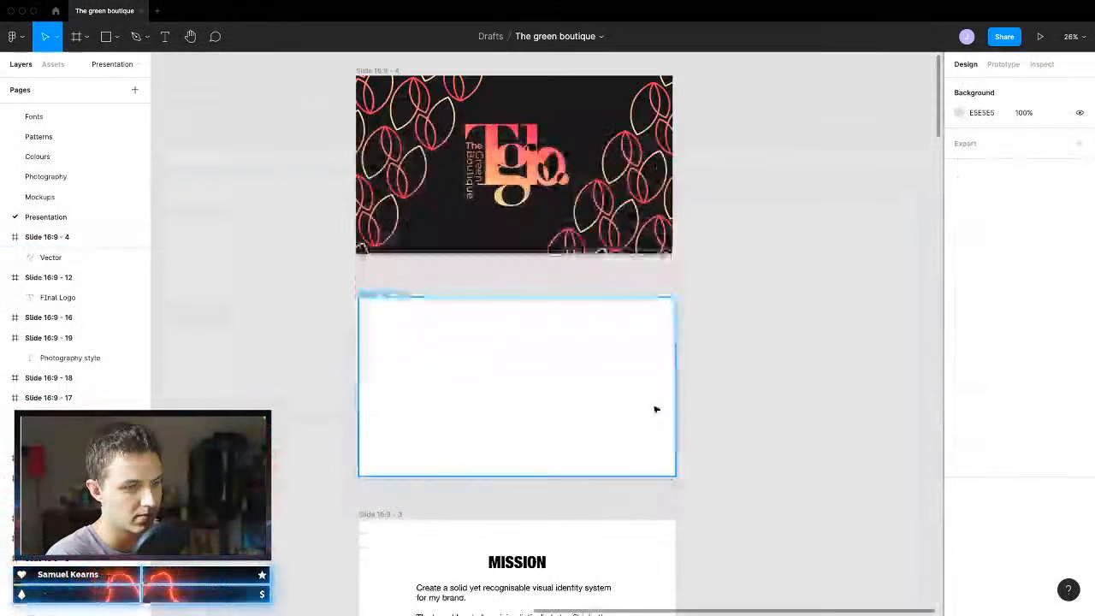
{"action": "scroll", "coordinate": [564, 362], "scroll_direction": "down", "scroll_amount": 2, "text": "ctrl"}
{"action": "scroll", "coordinate": [628, 175], "scroll_direction": "up", "scroll_amount": 2, "text": "ctrl"}
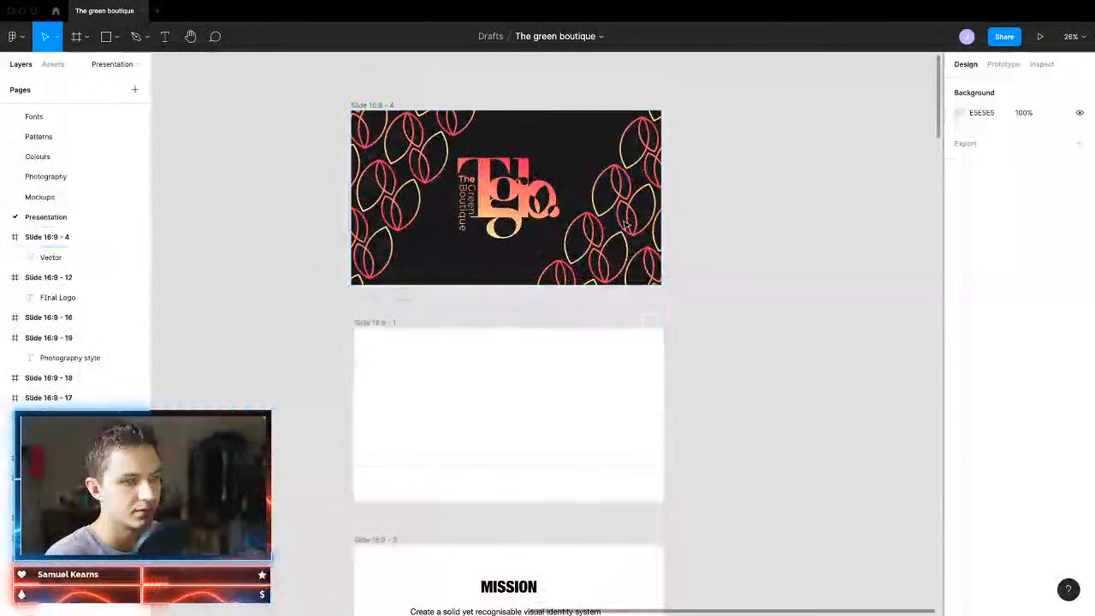
Step: Nudge the outline pattern group slightly left inside the first slide to balance it around the logo
{"action": "left_click", "coordinate": [622, 195]}
{"action": "left_click_drag", "start_coordinate": [622, 195], "coordinate": [620, 196]}
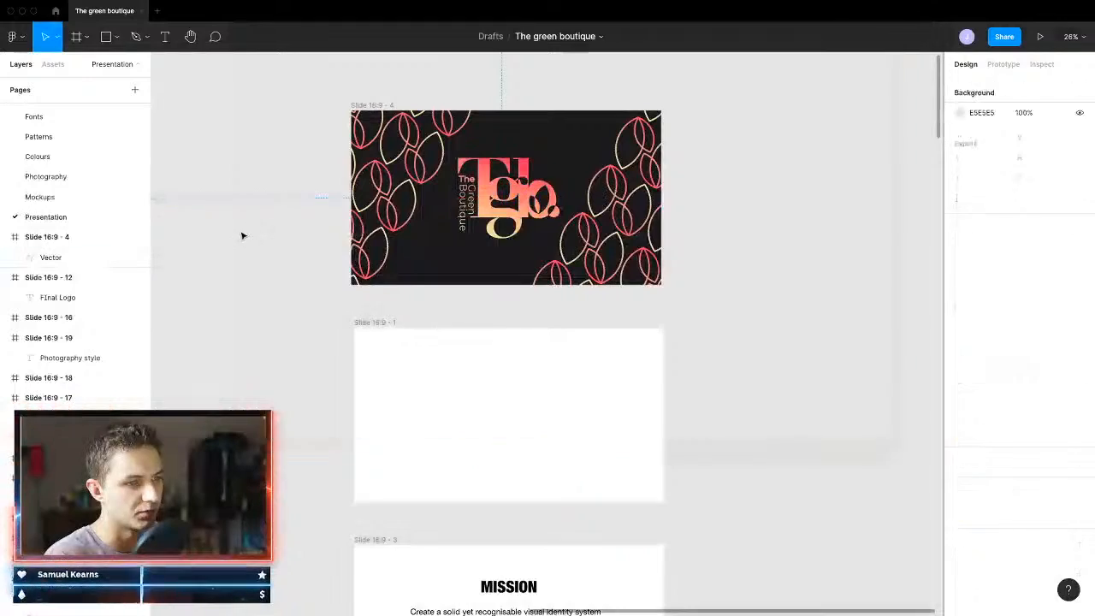
{"action": "left_click", "coordinate": [242, 234]}
{"action": "scroll", "coordinate": [481, 177], "scroll_direction": "up", "scroll_amount": 10, "text": "ctrl"}
{"action": "scroll", "coordinate": [726, 274], "scroll_direction": "down", "scroll_amount": 6, "text": "ctrl"}
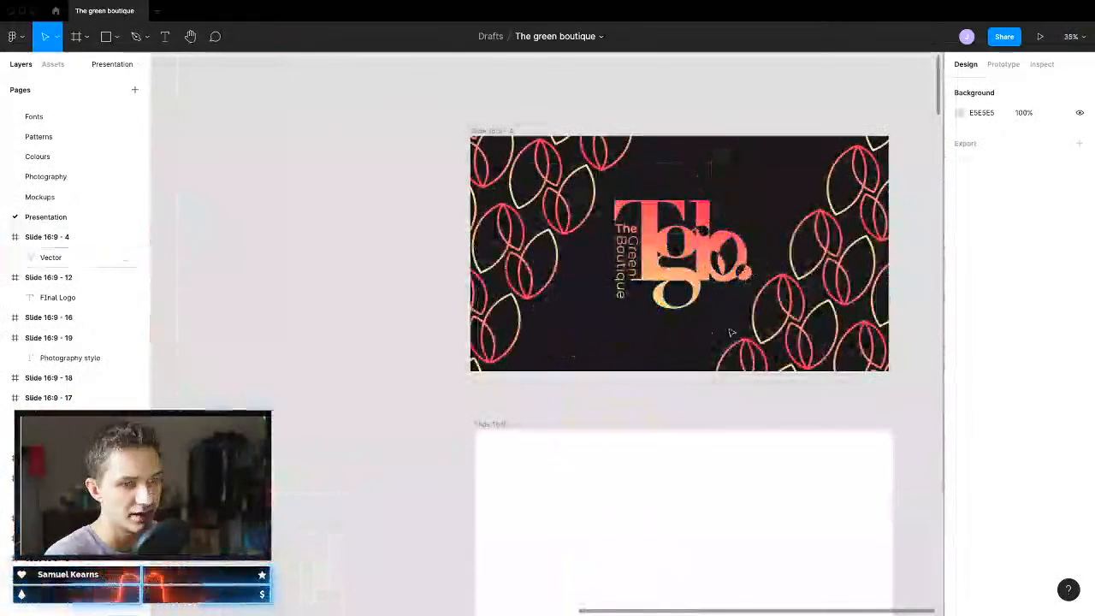
Step: Move the three logo colour variation cards onto the blank second slide
{"action": "scroll", "coordinate": [450, 395], "scroll_direction": "down", "scroll_amount": 10, "text": "ctrl"}
{"action": "scroll", "coordinate": [472, 429], "scroll_direction": "up", "scroll_amount": 4, "text": "ctrl"}
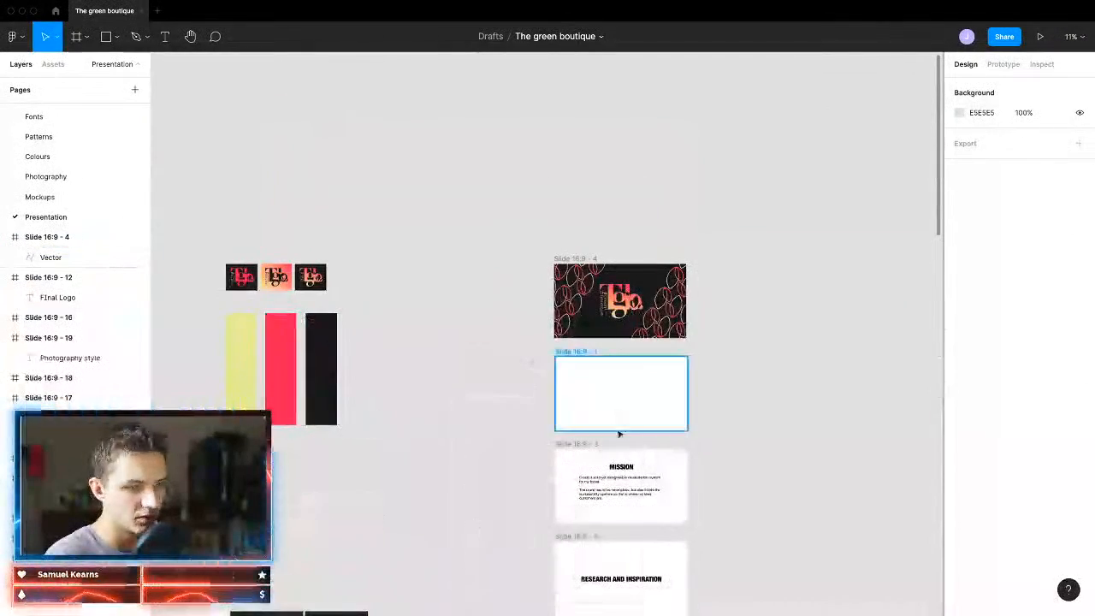
{"action": "left_click_drag", "start_coordinate": [410, 254], "coordinate": [163, 304]}
{"action": "left_click_drag", "start_coordinate": [299, 281], "coordinate": [652, 398]}
{"action": "scroll", "coordinate": [672, 431], "scroll_direction": "up", "scroll_amount": 5, "text": "ctrl"}
{"action": "left_click", "coordinate": [837, 330]}
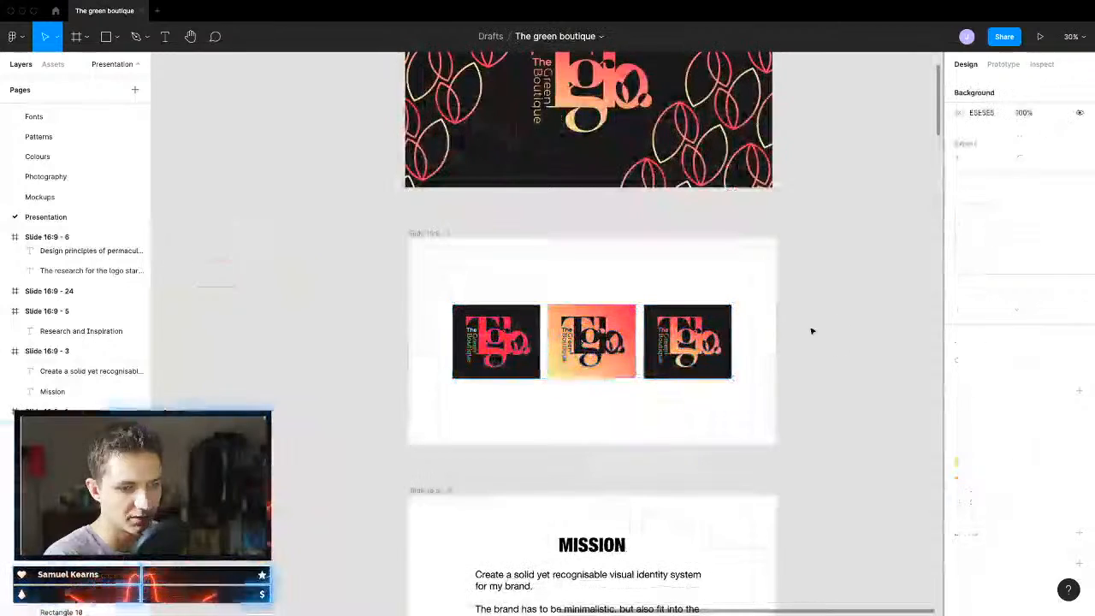
Step: Shift the third logo card away from the other two, and move all three cards off the second slide onto the canvas to its right
{"action": "left_click_drag", "start_coordinate": [837, 330], "coordinate": [667, 415]}
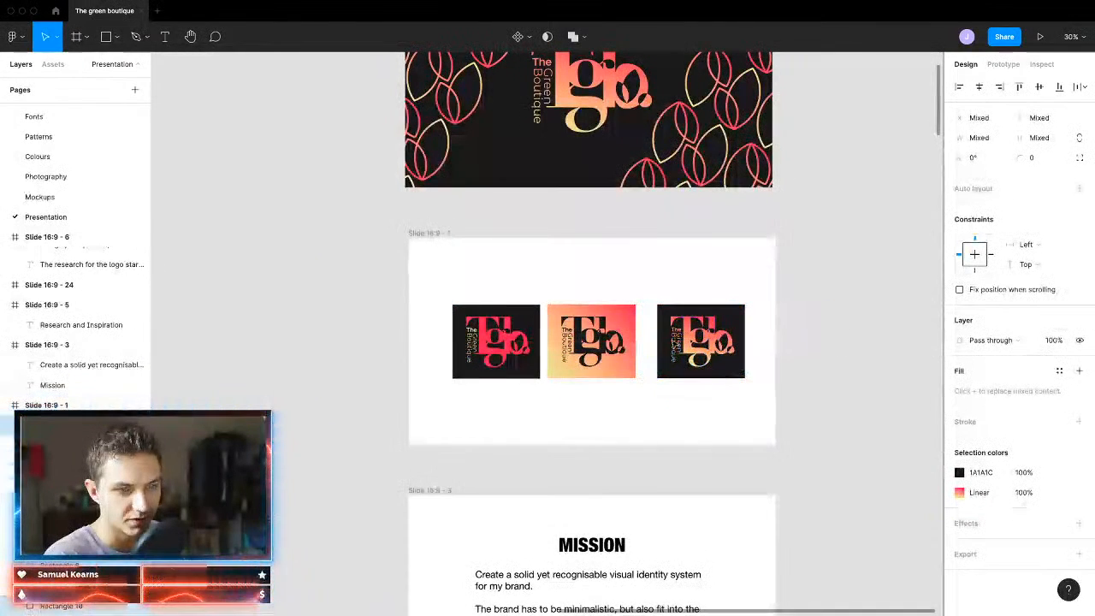
{"action": "left_click", "coordinate": [706, 377]}
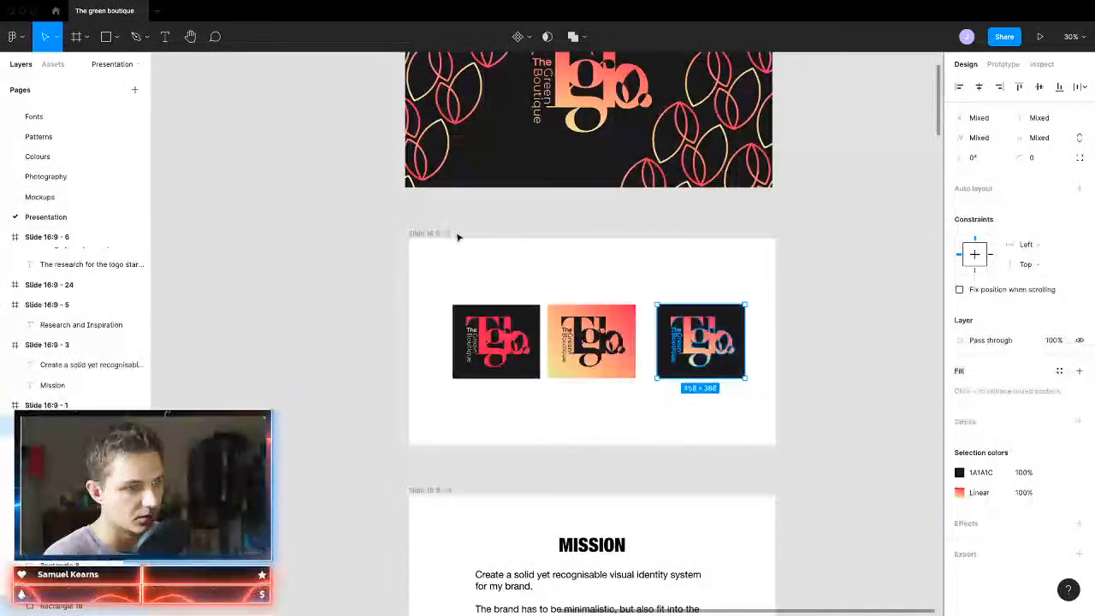
{"action": "double_click", "coordinate": [727, 375]}
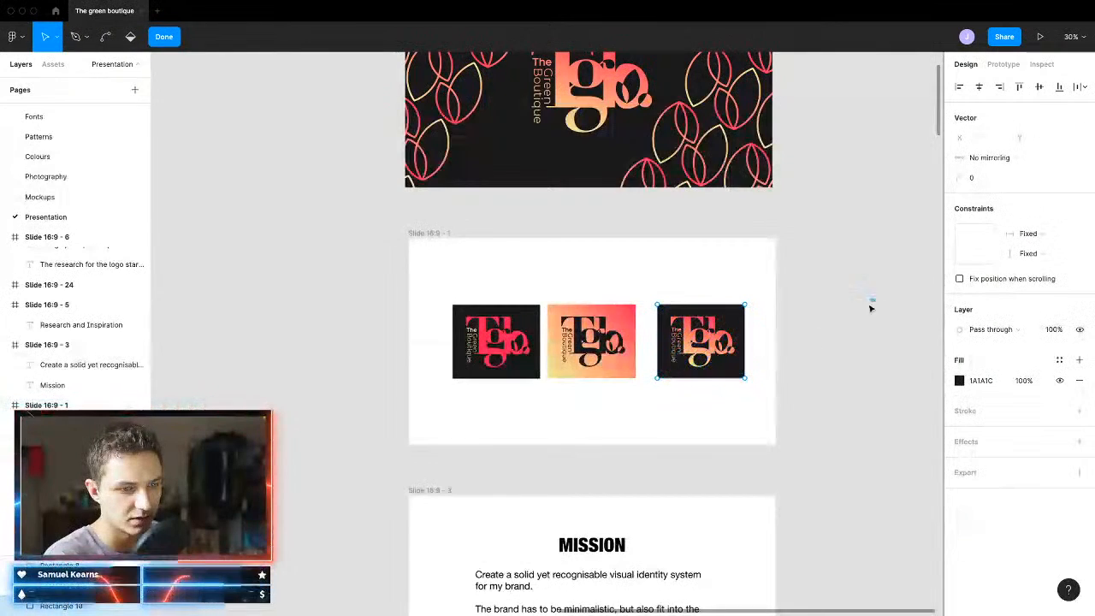
{"action": "left_click", "coordinate": [706, 416]}
{"action": "left_click_drag", "start_coordinate": [771, 331], "coordinate": [954, 368]}
{"action": "scroll", "coordinate": [818, 403], "scroll_direction": "right", "scroll_amount": 5}
{"action": "left_click", "coordinate": [474, 257]}
{"action": "left_click_drag", "start_coordinate": [431, 301], "coordinate": [912, 434]}
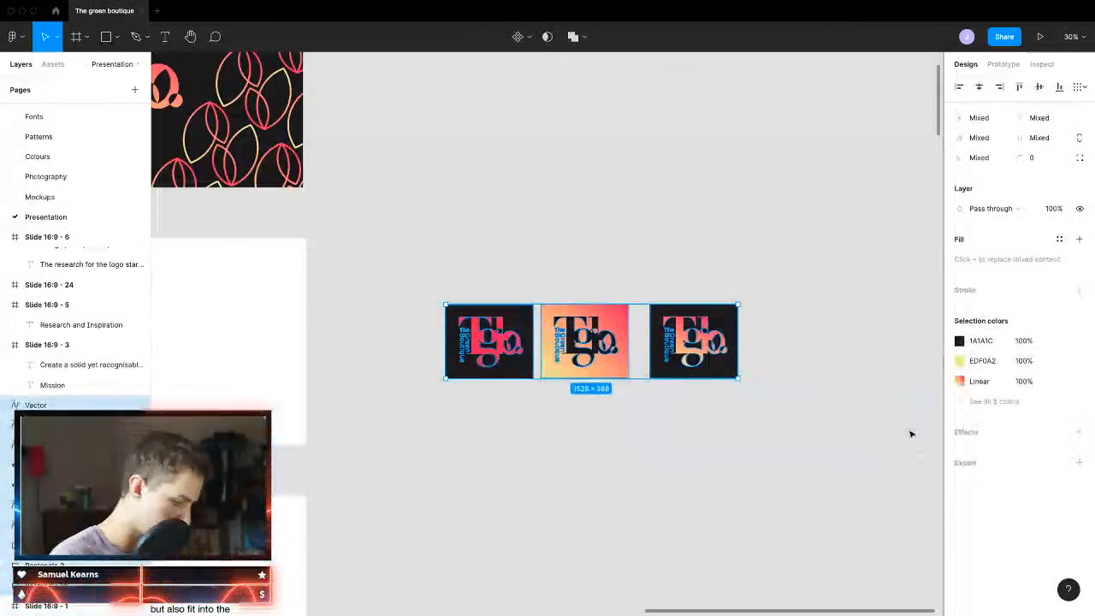
{"action": "left_click", "coordinate": [682, 485]}
Step: Set the width of the first logo card's black rectangle to 1920/3
{"action": "scroll", "coordinate": [548, 375], "scroll_direction": "up", "scroll_amount": 5}
{"action": "left_click", "coordinate": [451, 363]}
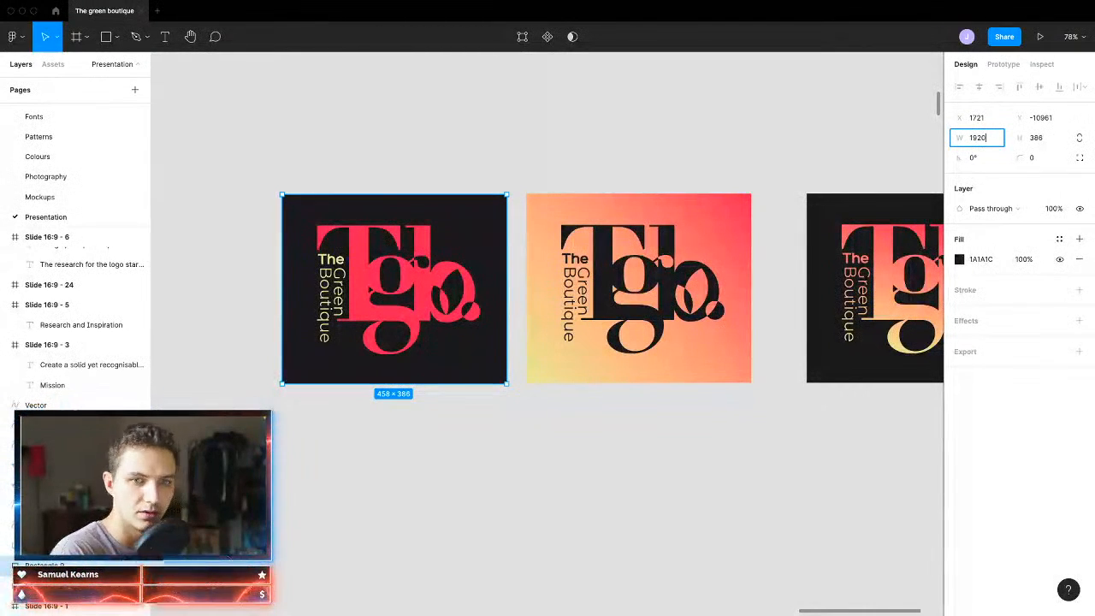
{"action": "type", "text": "1920/3"}
{"action": "key", "text": "Return"}
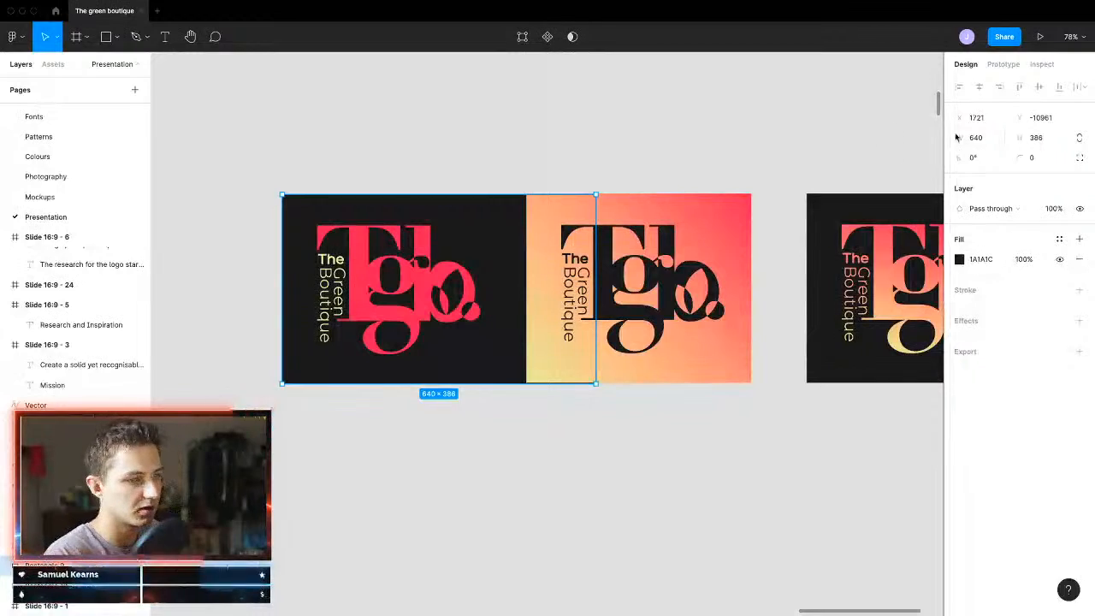
Step: Move the widened black rectangle and its red logo below the other cards, with the logo grouped and separated from the rectangle
{"action": "scroll", "coordinate": [548, 274], "scroll_direction": "down", "scroll_amount": 5}
{"action": "left_click_drag", "start_coordinate": [573, 293], "coordinate": [554, 292]}
{"action": "left_click_drag", "start_coordinate": [496, 236], "coordinate": [539, 376]}
{"action": "left_click_drag", "start_coordinate": [540, 308], "coordinate": [596, 533]}
{"action": "left_click", "coordinate": [594, 432]}
{"action": "left_click_drag", "start_coordinate": [586, 413], "coordinate": [455, 478]}
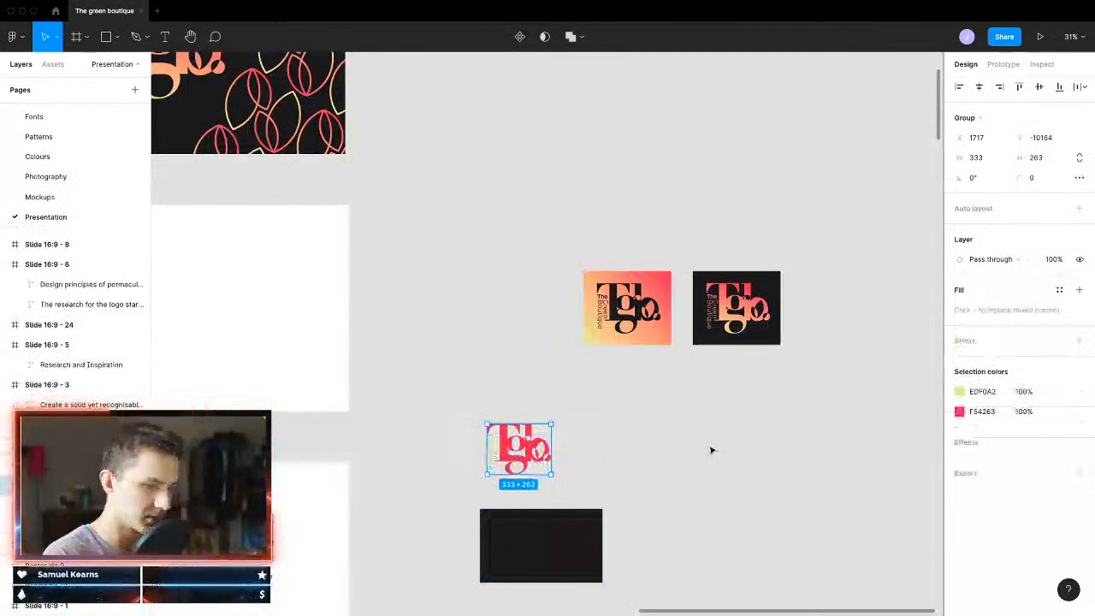
Step: Centre the red logo group on the widened black rectangle both horizontally and vertically
{"action": "left_click", "coordinate": [485, 568], "text": "shift"}
{"action": "left_click", "coordinate": [978, 88]}
{"action": "left_click", "coordinate": [1039, 87]}
{"action": "left_click", "coordinate": [680, 480]}
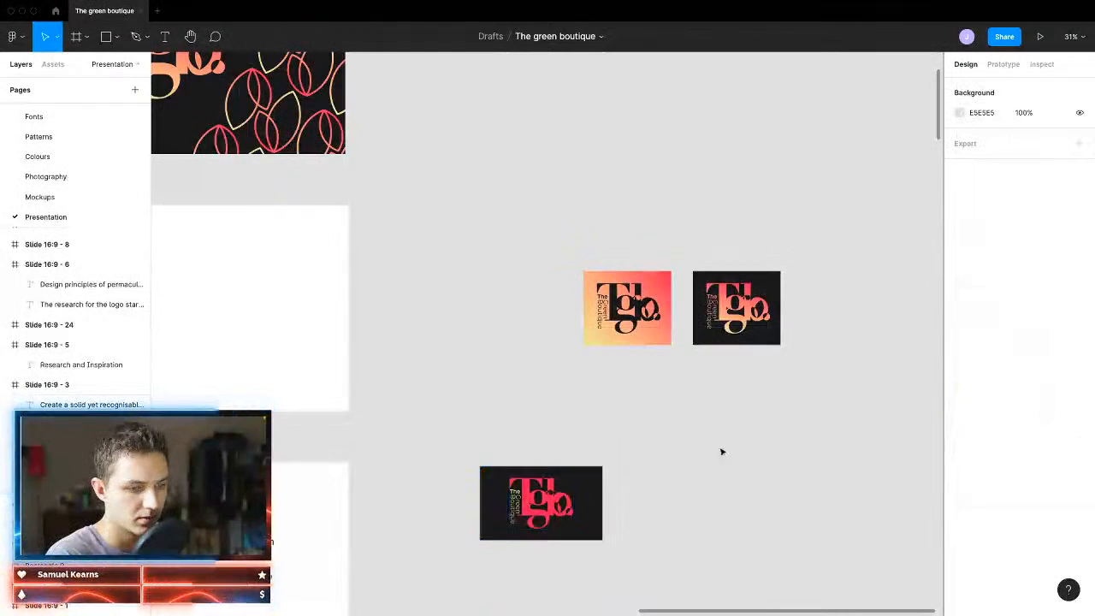
Step: Set the gradient card's rectangle width to 1920/3 and move the rectangle left, clear of its logo
{"action": "scroll", "coordinate": [662, 505], "scroll_direction": "up", "scroll_amount": 5, "text": "ctrl"}
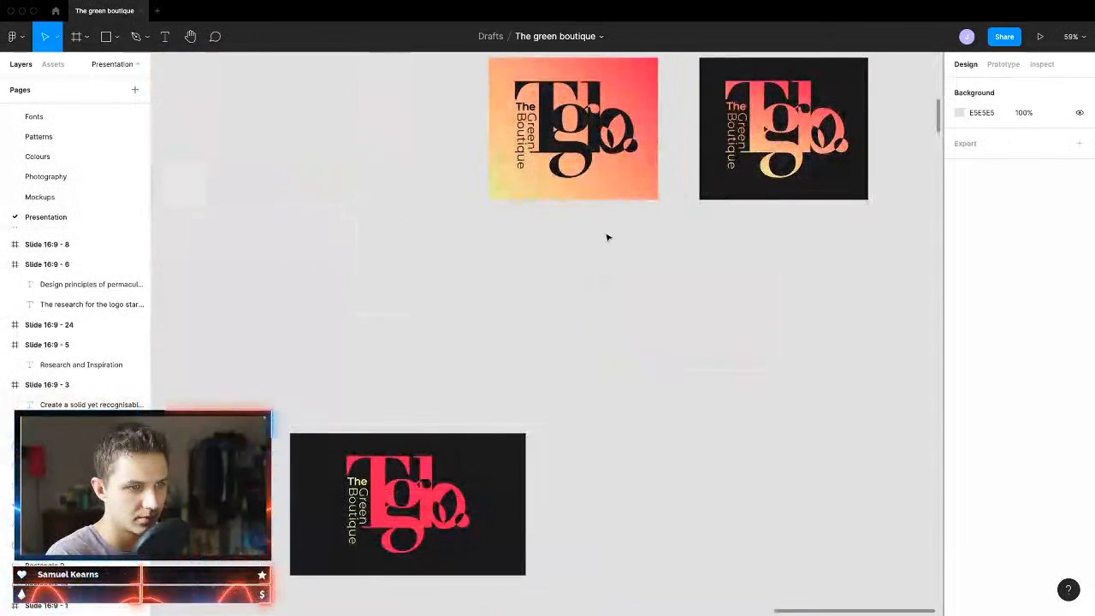
{"action": "left_click", "coordinate": [630, 196]}
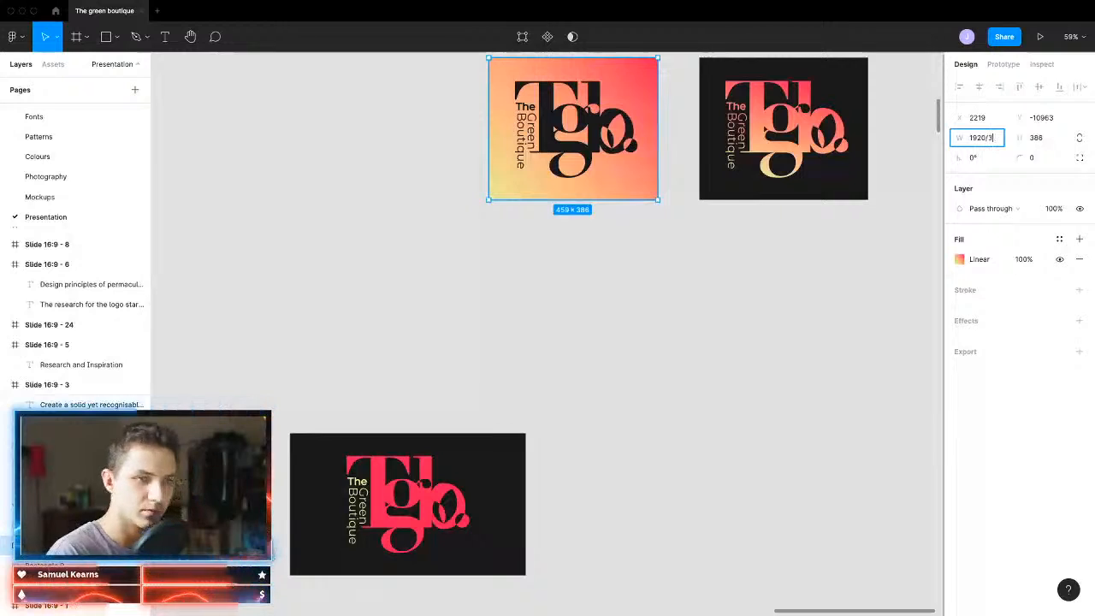
{"action": "key", "text": "Return"}
{"action": "left_click", "coordinate": [593, 251]}
{"action": "left_click_drag", "start_coordinate": [660, 171], "coordinate": [401, 188]}
Step: Group the black logo's shapes and place the group on the middle of the widened gradient rectangle
{"action": "left_click_drag", "start_coordinate": [479, 76], "coordinate": [601, 210]}
{"action": "key", "text": "ctrl+g"}
{"action": "left_click_drag", "start_coordinate": [593, 119], "coordinate": [358, 139]}
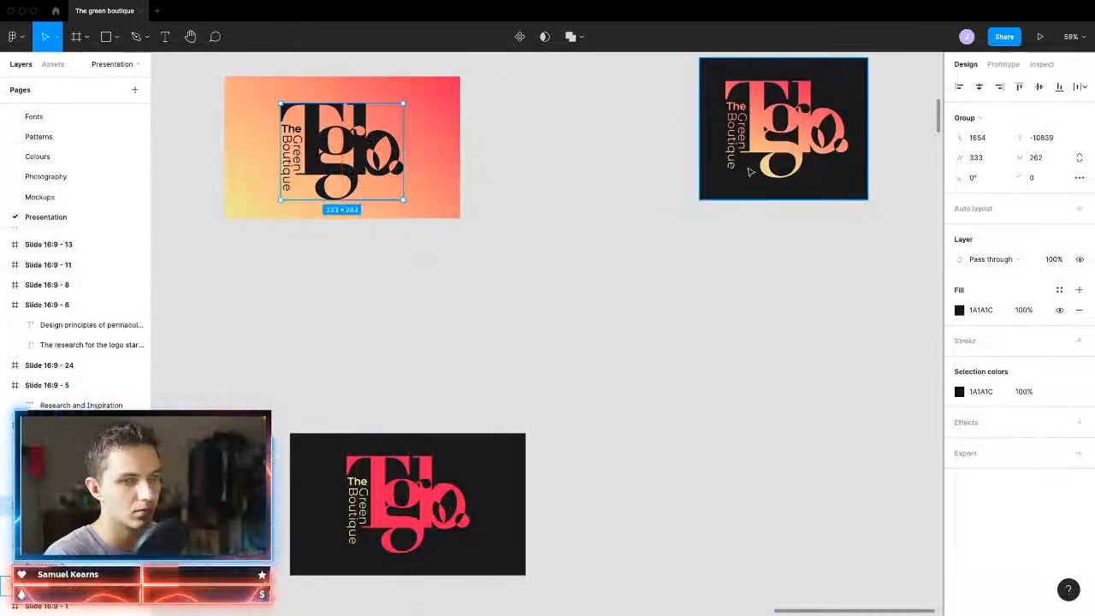
Step: Set the remaining black card's rectangle width to 640 and move the rectangle down, clear of its gradient logo
{"action": "left_click", "coordinate": [796, 162]}
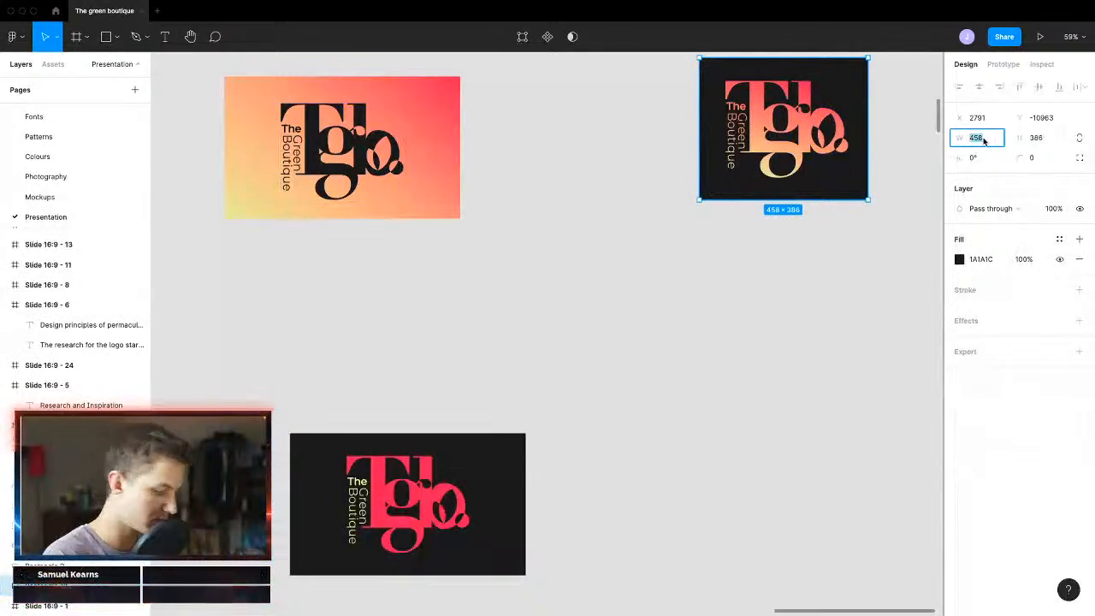
{"action": "type", "text": "64"}
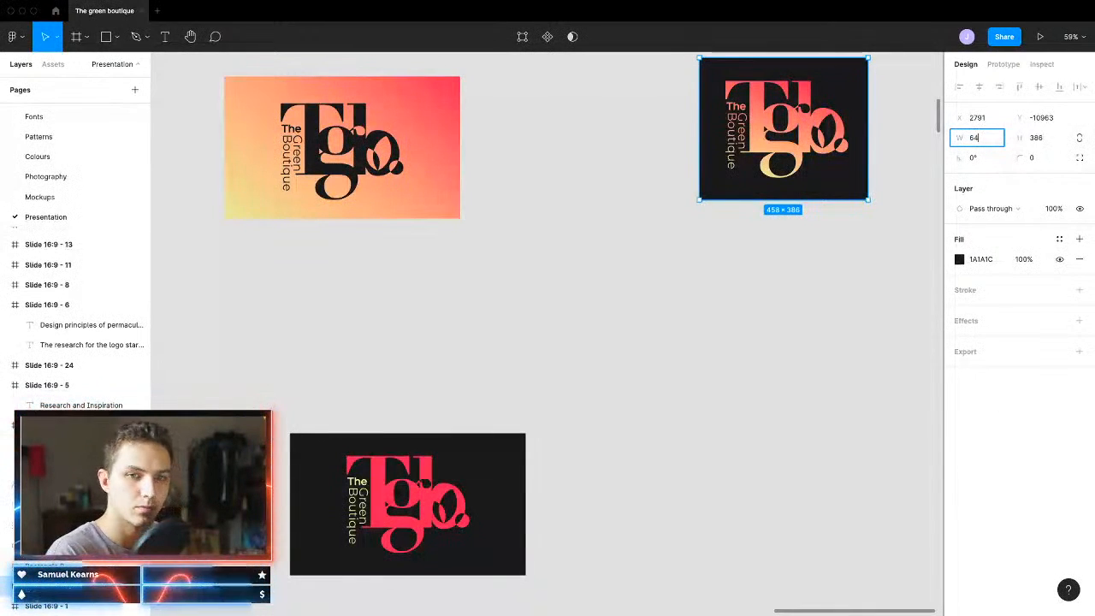
{"action": "type", "text": "0"}
{"action": "key", "text": "Return"}
{"action": "left_click_drag", "start_coordinate": [911, 140], "coordinate": [868, 277]}
Step: Group the gradient logo's shapes and centre the group on the widened black rectangle
{"action": "left_click", "coordinate": [768, 163]}
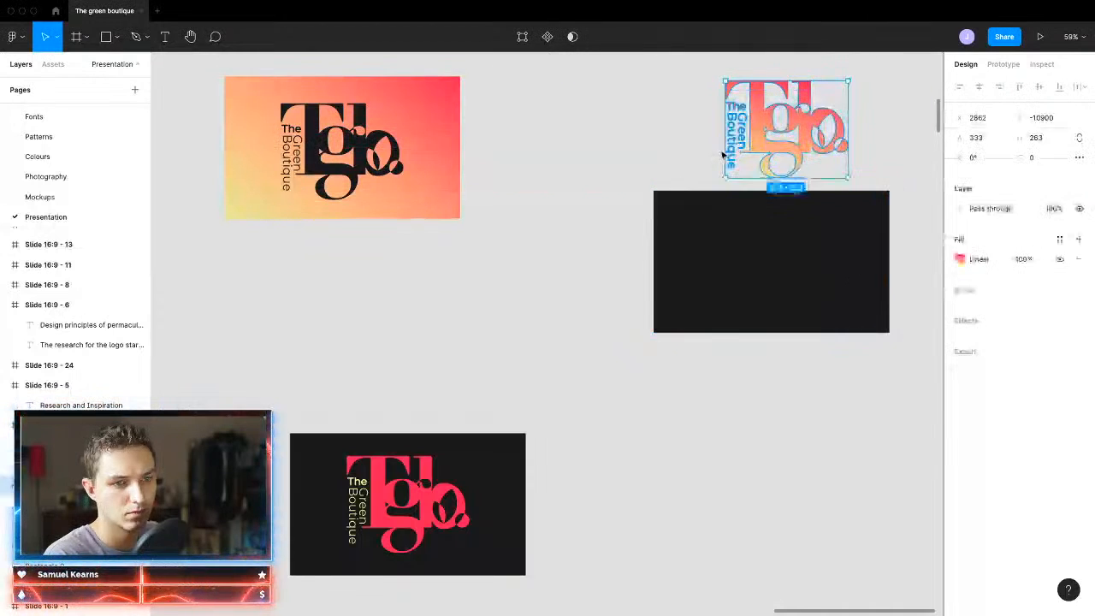
{"action": "left_click_drag", "start_coordinate": [769, 163], "coordinate": [741, 292]}
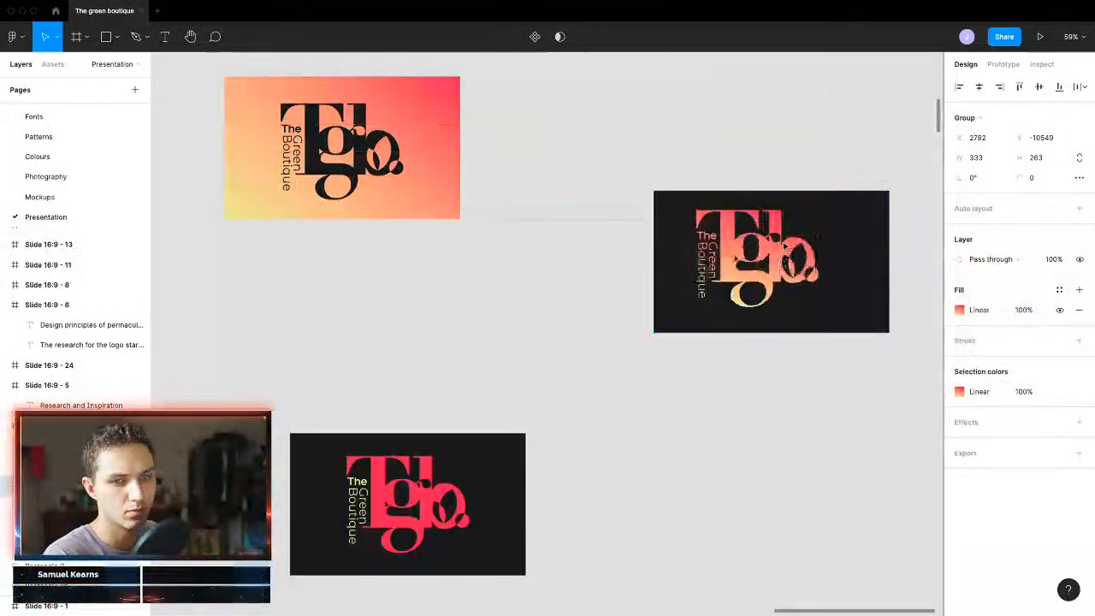
{"action": "left_click", "coordinate": [979, 86]}
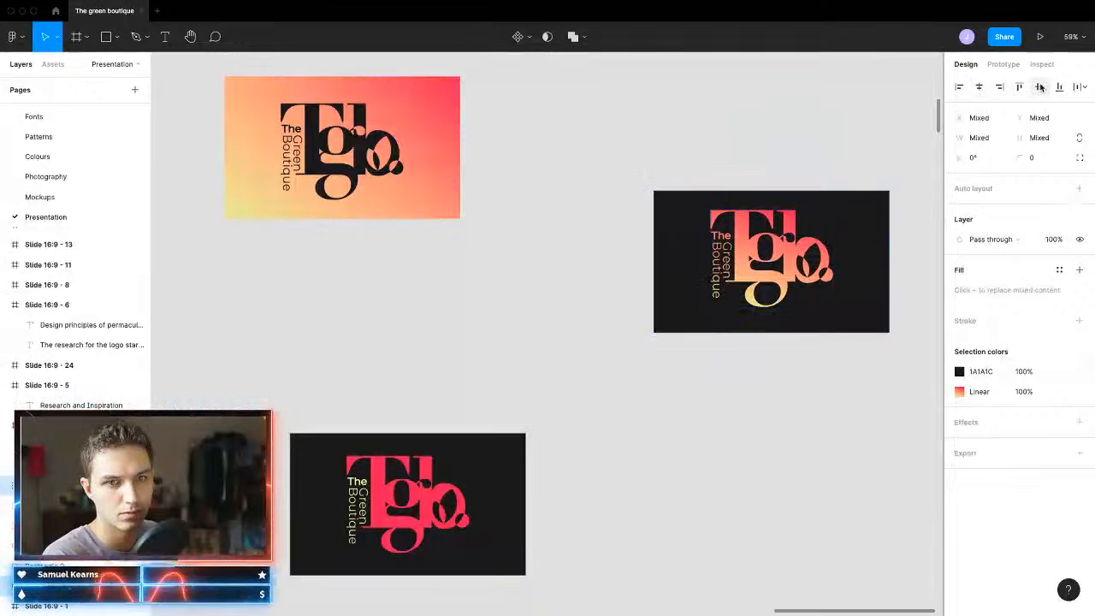
Step: Line the three logo cards up in one row: red logo, gradient background, gradient logo, with edges touching
{"action": "scroll", "coordinate": [779, 274], "scroll_direction": "down", "scroll_amount": 5}
{"action": "left_click", "coordinate": [657, 228]}
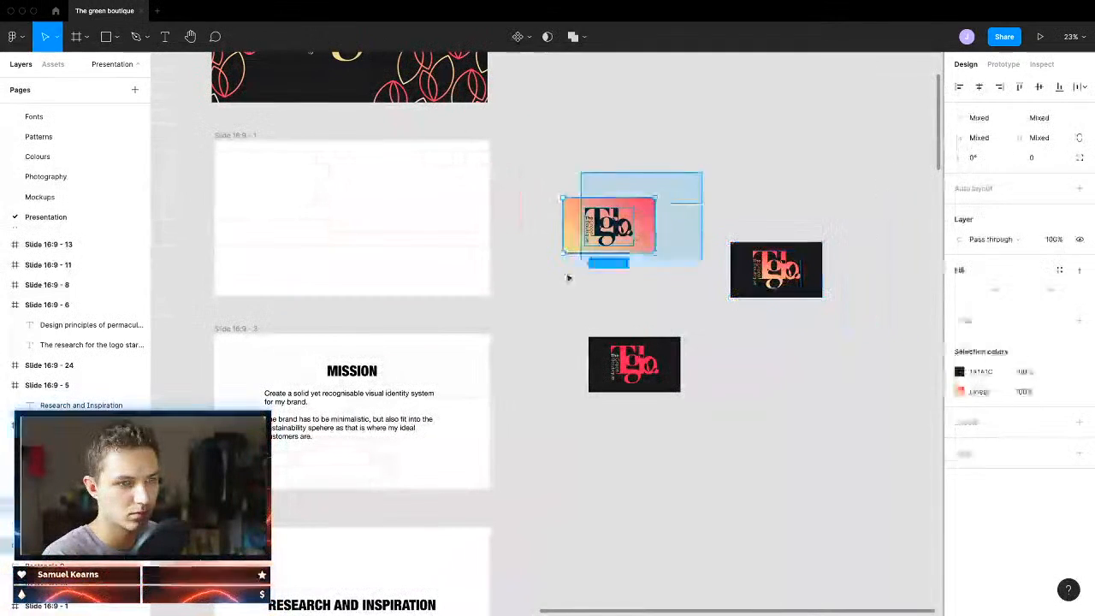
{"action": "left_click_drag", "start_coordinate": [626, 229], "coordinate": [702, 274]}
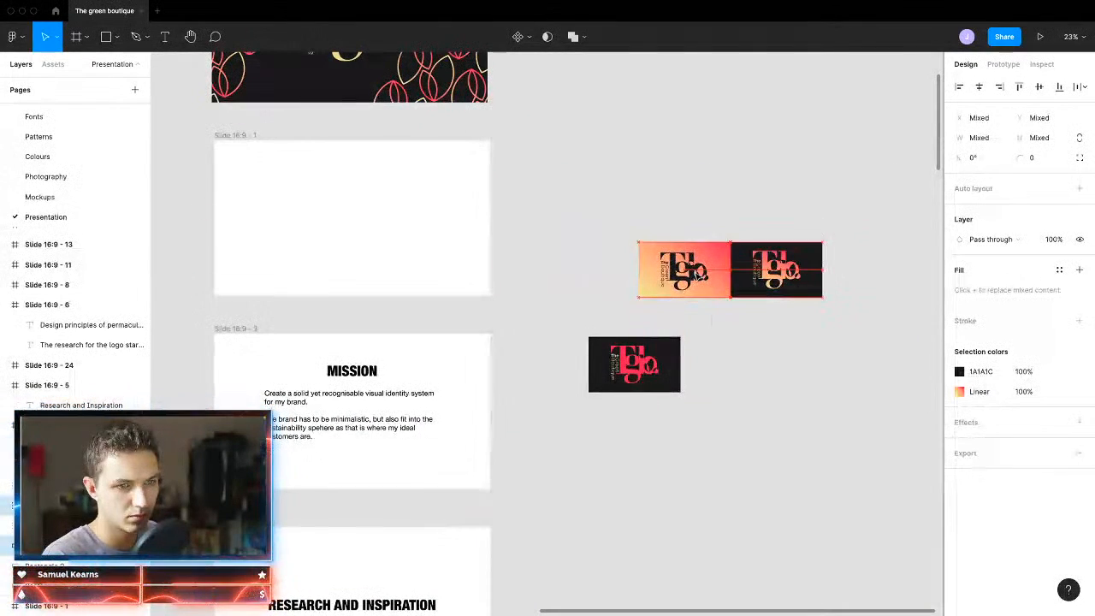
{"action": "left_click_drag", "start_coordinate": [770, 336], "coordinate": [599, 272]}
{"action": "scroll", "coordinate": [616, 272], "scroll_direction": "up", "scroll_amount": 5}
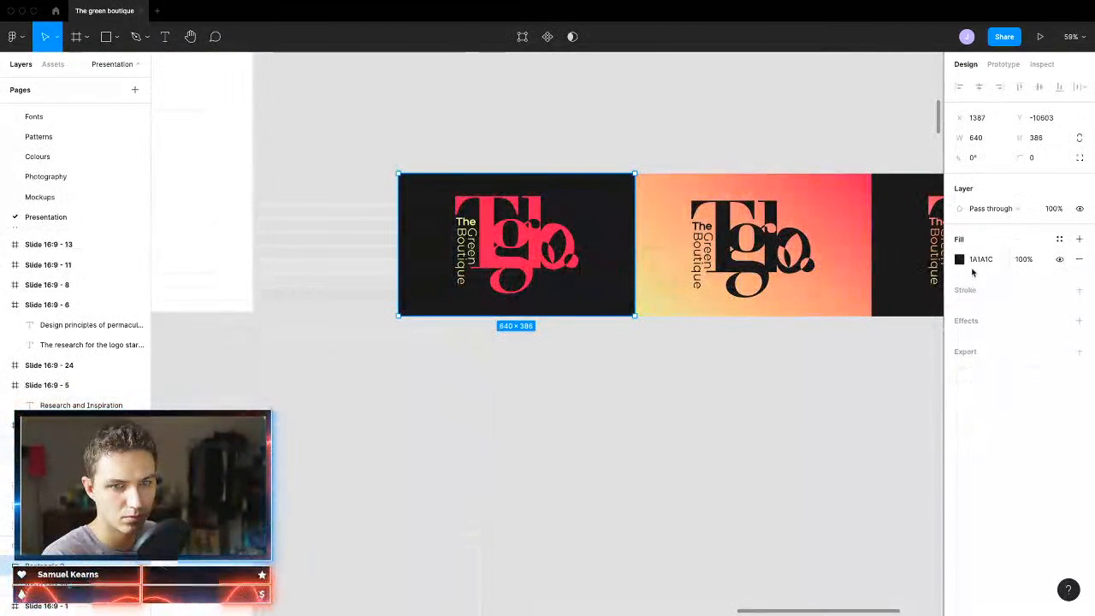
{"action": "left_click", "coordinate": [959, 260]}
{"action": "left_click", "coordinate": [812, 450]}
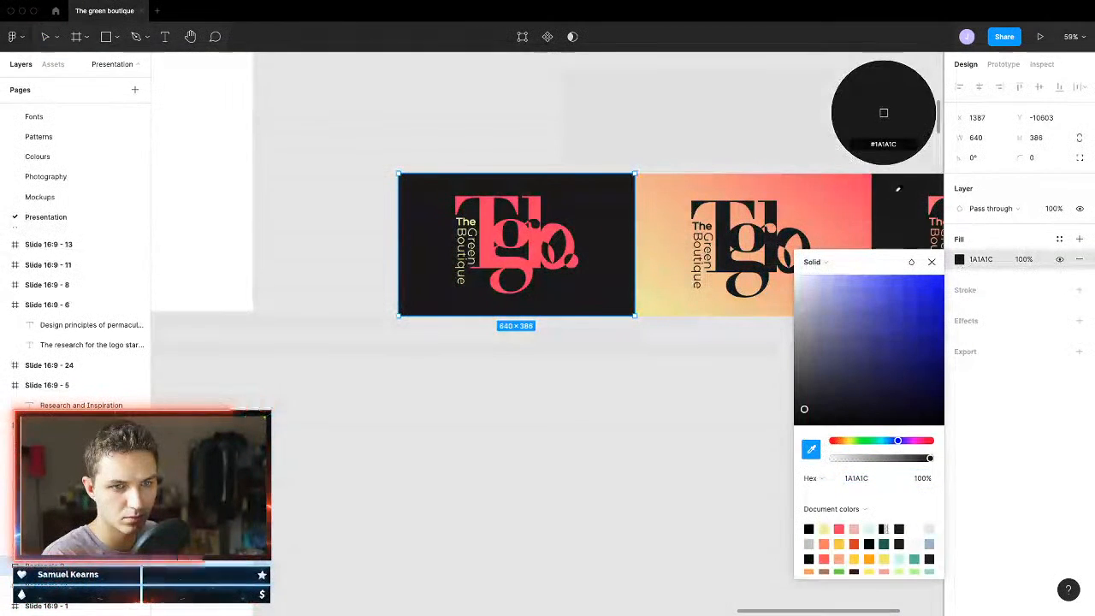
{"action": "key", "text": "Escape"}
{"action": "key", "text": "Escape"}
{"action": "key", "text": "Escape"}
Step: Reposition the red, black and gradient logos so each sits centred on its own card
{"action": "scroll", "coordinate": [801, 301], "scroll_direction": "right", "scroll_amount": 2}
{"action": "scroll", "coordinate": [801, 300], "scroll_direction": "right", "scroll_amount": 2}
{"action": "left_click_drag", "start_coordinate": [481, 261], "coordinate": [393, 248]}
{"action": "left_click", "coordinate": [428, 259]}
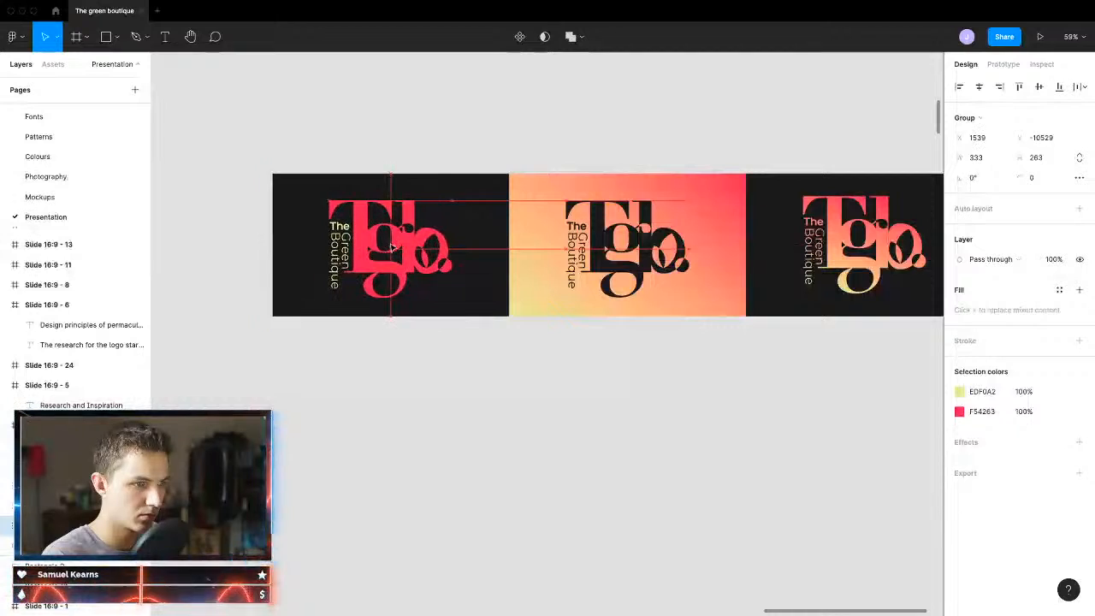
{"action": "left_click", "coordinate": [650, 250]}
{"action": "left_click_drag", "start_coordinate": [650, 250], "coordinate": [649, 255]}
{"action": "left_click", "coordinate": [842, 247]}
{"action": "left_click_drag", "start_coordinate": [842, 248], "coordinate": [834, 255]}
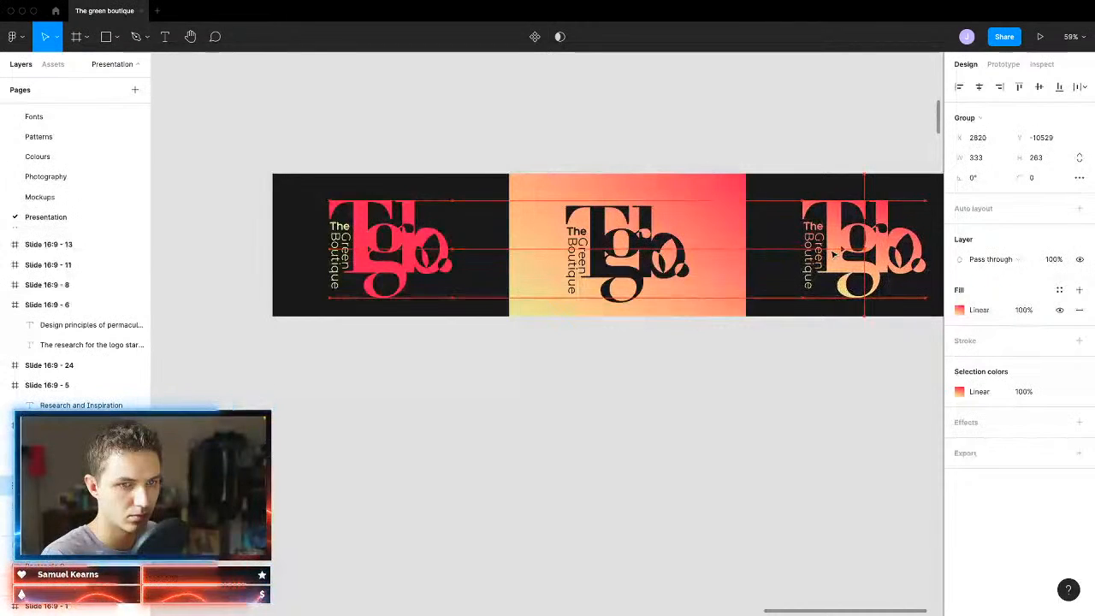
Step: Move all three logo cards onto the blank second slide, spanning its width from the slide's left edge
{"action": "scroll", "coordinate": [847, 248], "scroll_direction": "down", "scroll_amount": 5}
{"action": "left_click", "coordinate": [894, 187]}
{"action": "left_click_drag", "start_coordinate": [894, 187], "coordinate": [454, 317]}
{"action": "scroll", "coordinate": [723, 254], "scroll_direction": "down", "scroll_amount": 2}
{"action": "left_click_drag", "start_coordinate": [727, 263], "coordinate": [303, 201]}
{"action": "scroll", "coordinate": [305, 201], "scroll_direction": "left", "scroll_amount": 3}
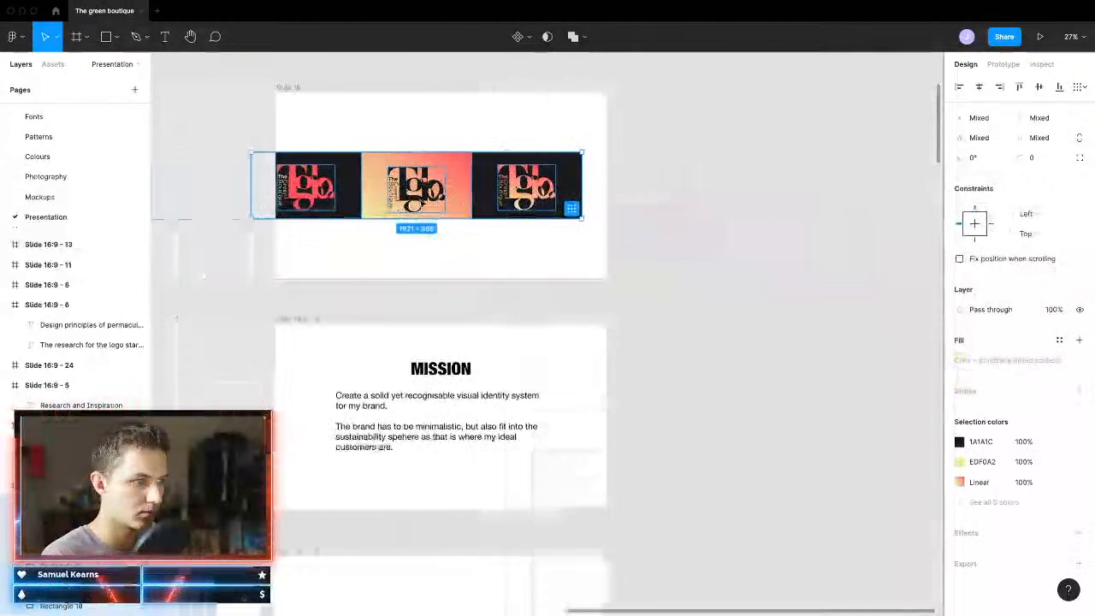
{"action": "left_click_drag", "start_coordinate": [455, 186], "coordinate": [479, 187]}
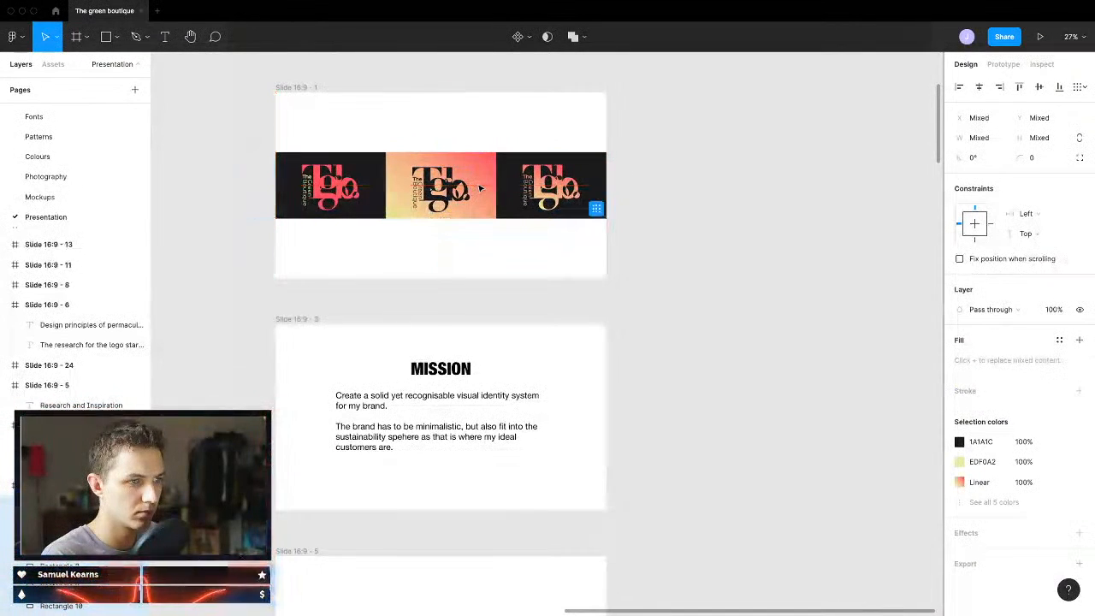
Step: Stretch the three background rectangles to the slide's full height of 1080
{"action": "left_click", "coordinate": [486, 169]}
{"action": "left_click", "coordinate": [372, 170], "text": "shift"}
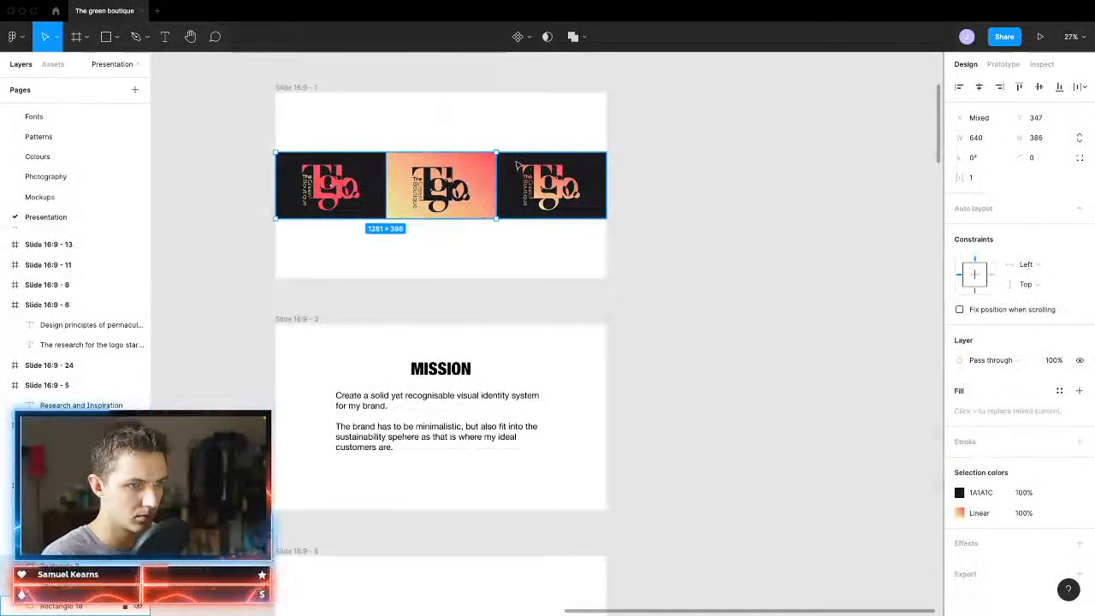
{"action": "left_click_drag", "start_coordinate": [478, 215], "coordinate": [476, 278]}
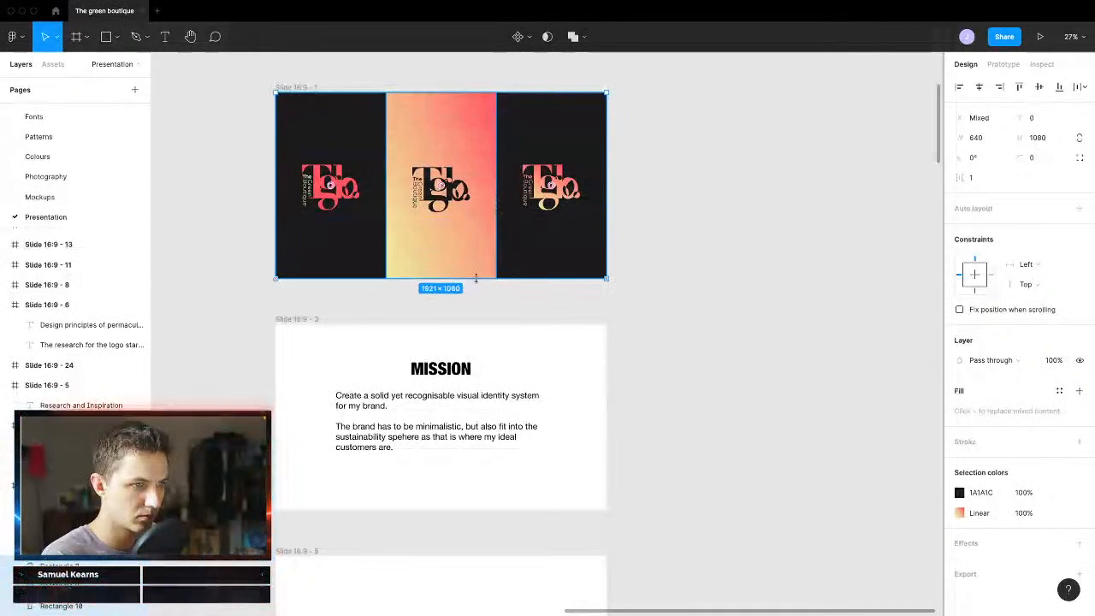
{"action": "key", "text": "Escape"}
Step: Enlarge the red, black and gradient logos together to a width of 412.63 each
{"action": "scroll", "coordinate": [402, 163], "scroll_direction": "up", "scroll_amount": 5, "text": "ctrl"}
{"action": "left_click", "coordinate": [491, 207]}
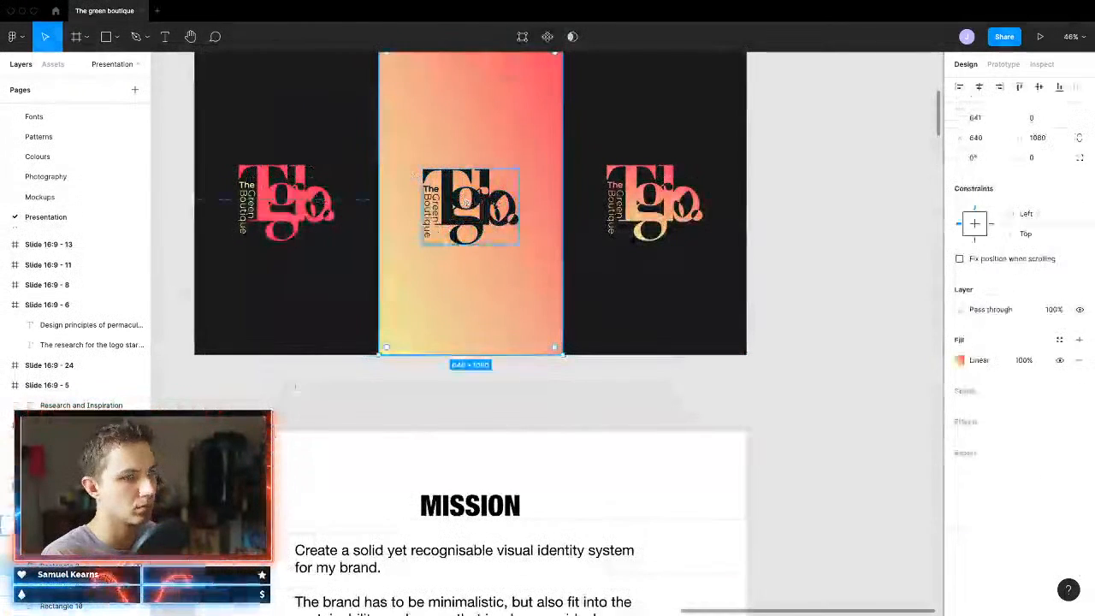
{"action": "left_click", "coordinate": [491, 206]}
{"action": "left_click", "coordinate": [282, 201], "text": "shift"}
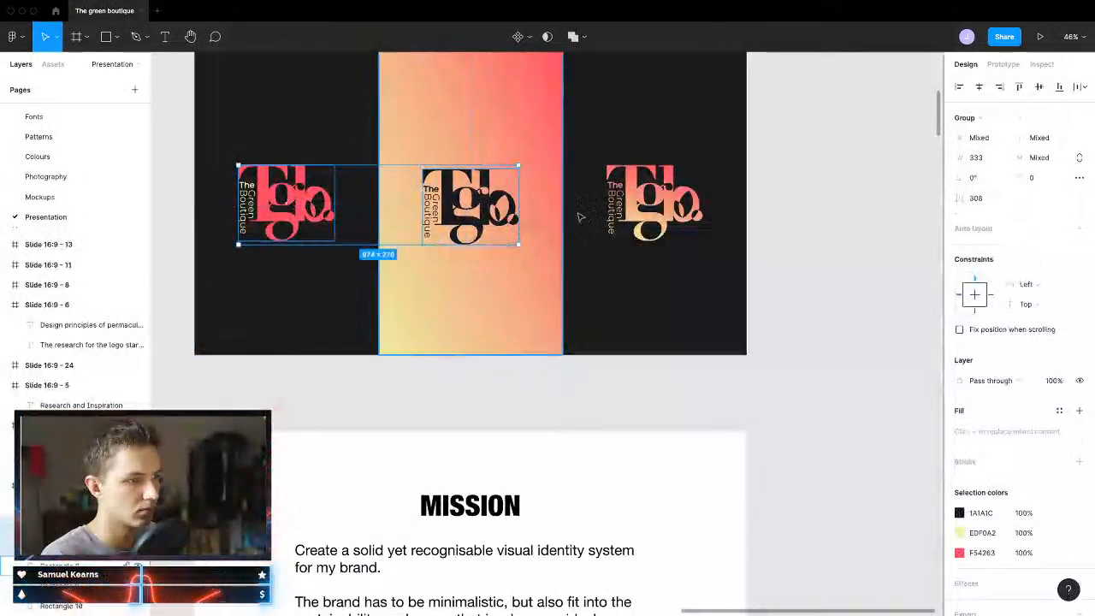
{"action": "left_click", "coordinate": [648, 210], "text": "shift"}
{"action": "mouse_move", "coordinate": [636, 246]}
{"action": "left_mouse_down"}
{"action": "mouse_move", "coordinate": [638, 269]}
{"action": "mouse_move", "coordinate": [634, 247]}
{"action": "left_mouse_up"}
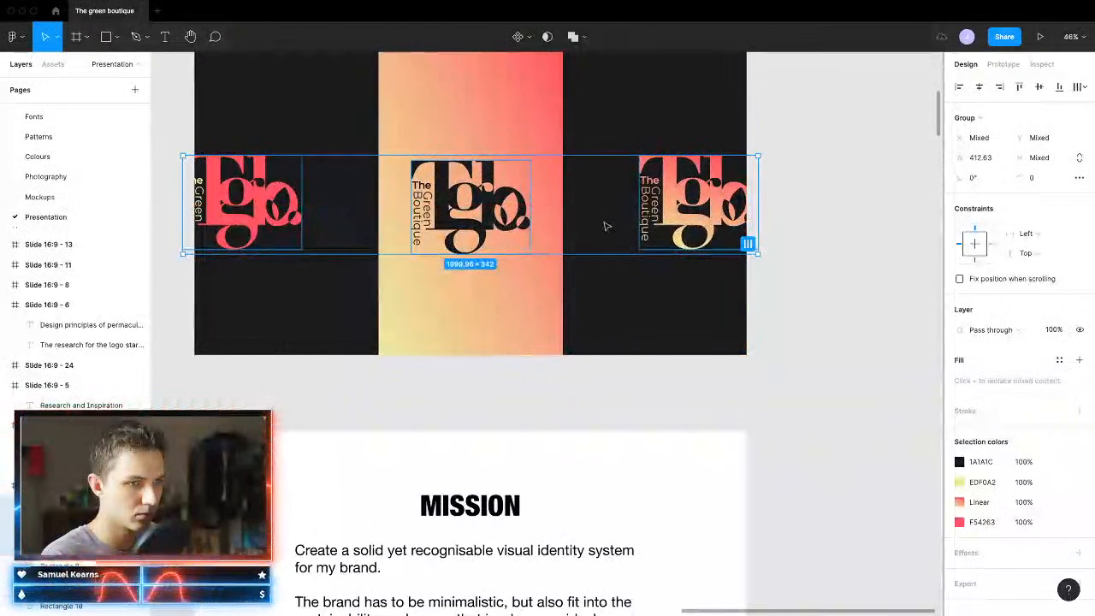
Step: Set the spacing between the three enlarged logos to 291, then reposition each logo at the centre of its panel
{"action": "left_click_drag", "start_coordinate": [749, 245], "coordinate": [746, 250]}
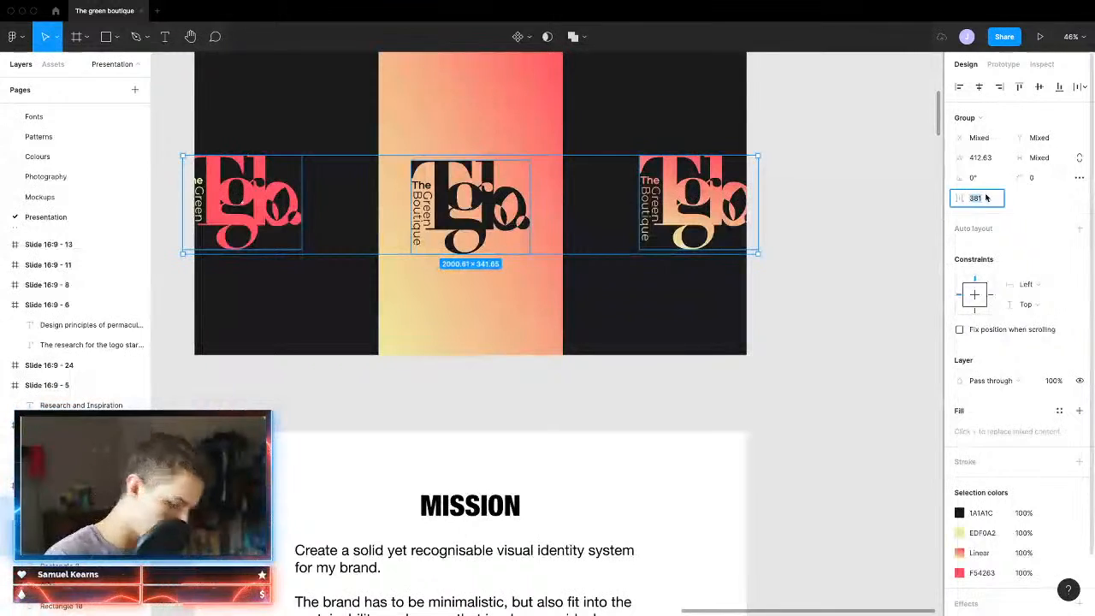
{"action": "key", "text": "Return"}
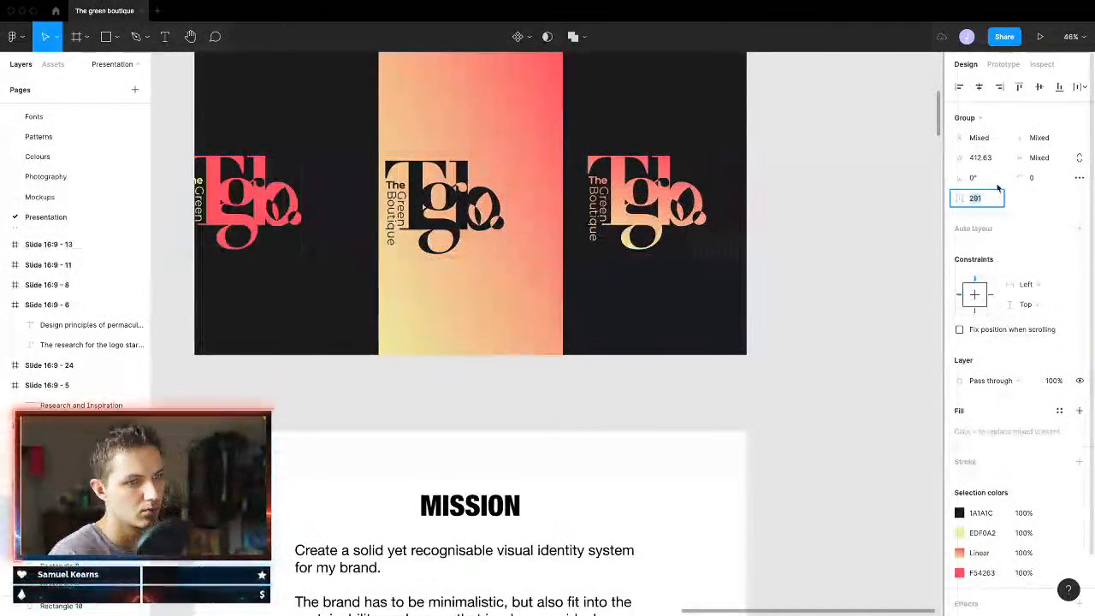
{"action": "mouse_move", "coordinate": [677, 202]}
{"action": "left_mouse_down"}
{"action": "mouse_move", "coordinate": [707, 197]}
{"action": "mouse_move", "coordinate": [681, 199]}
{"action": "mouse_move", "coordinate": [697, 197]}
{"action": "left_mouse_up"}
{"action": "left_click", "coordinate": [681, 198]}
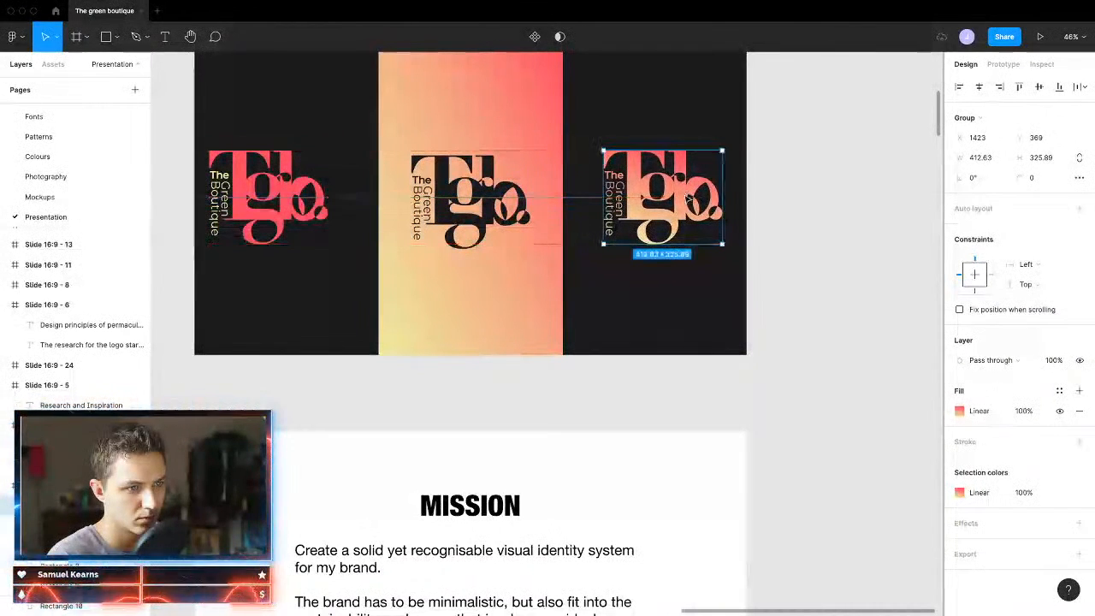
{"action": "left_click_drag", "start_coordinate": [275, 197], "coordinate": [294, 197]}
{"action": "left_click_drag", "start_coordinate": [668, 201], "coordinate": [652, 201]}
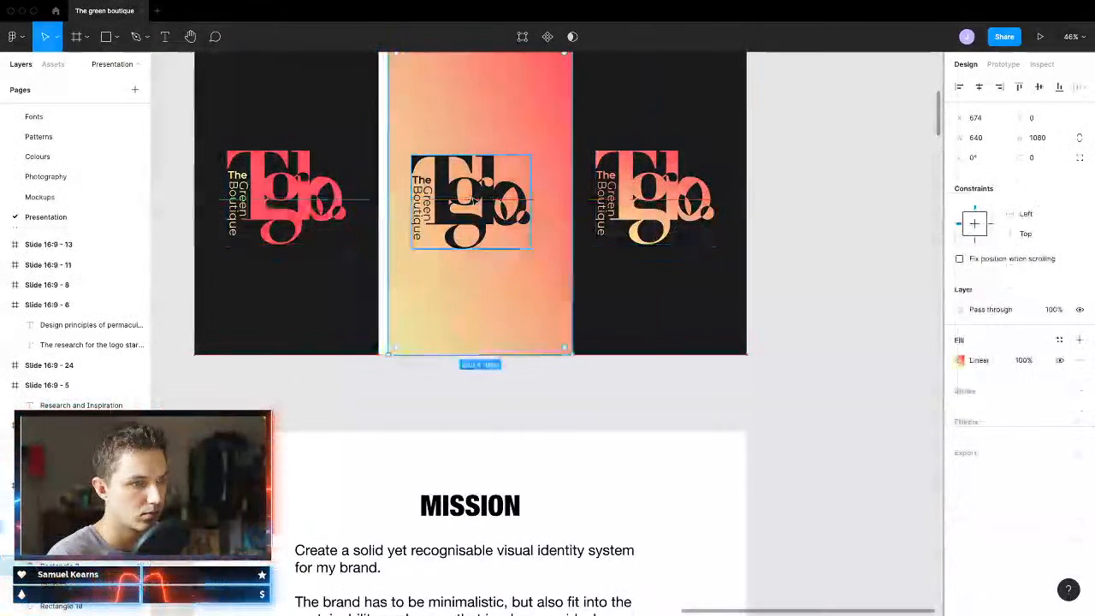
{"action": "left_click", "coordinate": [490, 198]}
{"action": "left_click_drag", "start_coordinate": [488, 199], "coordinate": [491, 199]}
{"action": "scroll", "coordinate": [522, 242], "scroll_direction": "down", "scroll_amount": 5}
{"action": "key", "text": "Escape"}
Step: Adjust the middle panel's linear gradient by shifting its orange stop towards the red end and moving the yellow end point inward
{"action": "scroll", "coordinate": [460, 215], "scroll_direction": "up", "scroll_amount": 3}
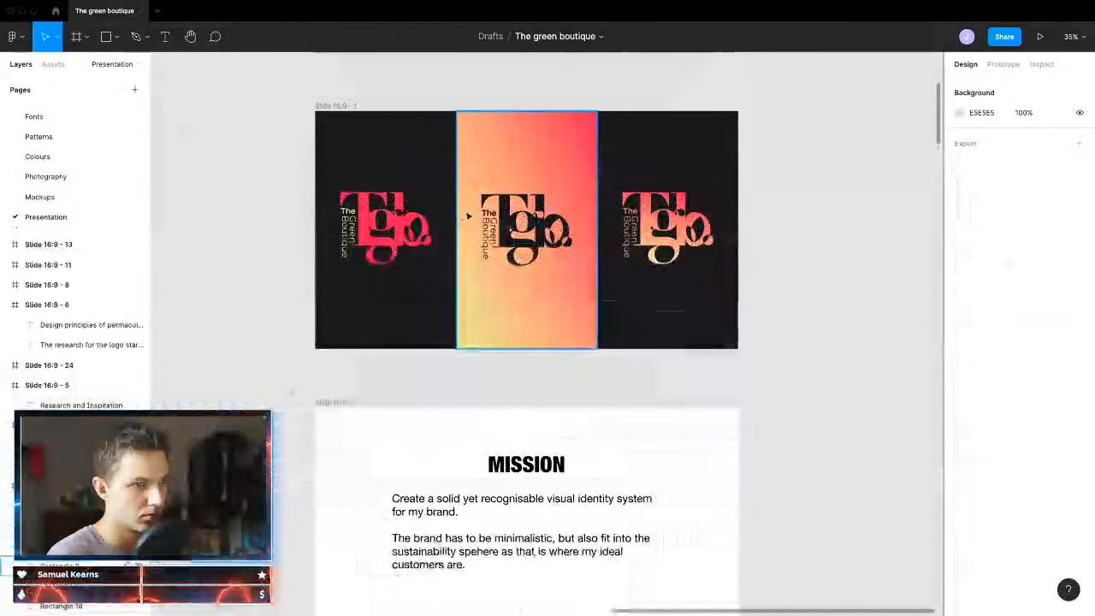
{"action": "scroll", "coordinate": [679, 374], "scroll_direction": "down", "scroll_amount": 3}
{"action": "scroll", "coordinate": [619, 308], "scroll_direction": "down", "scroll_amount": 2}
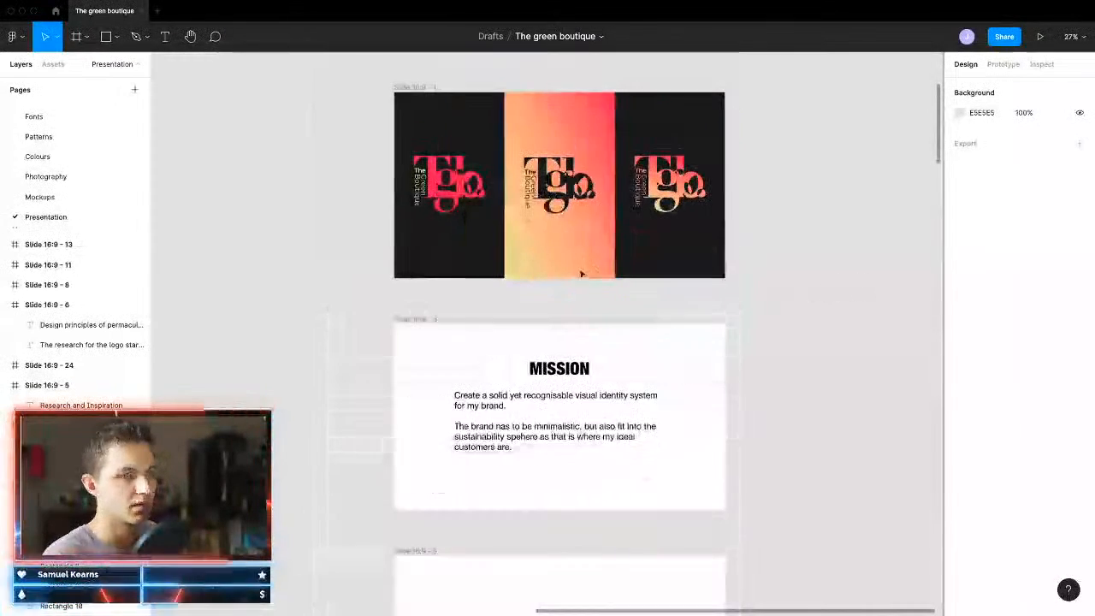
{"action": "left_click", "coordinate": [557, 244]}
{"action": "left_click", "coordinate": [960, 363]}
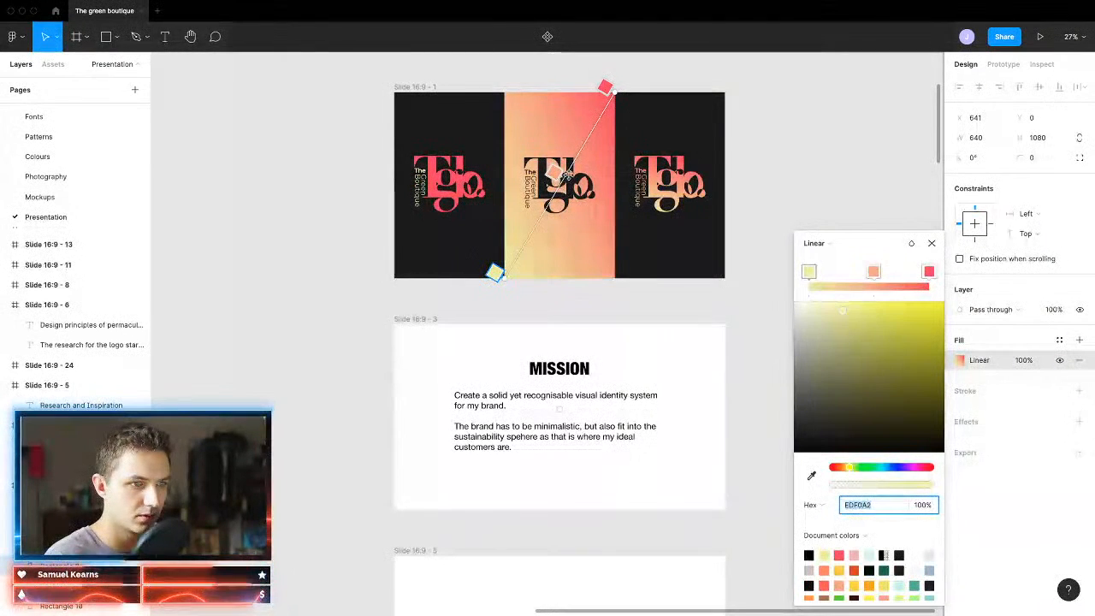
{"action": "left_click_drag", "start_coordinate": [556, 173], "coordinate": [564, 154]}
{"action": "left_click_drag", "start_coordinate": [499, 276], "coordinate": [541, 289]}
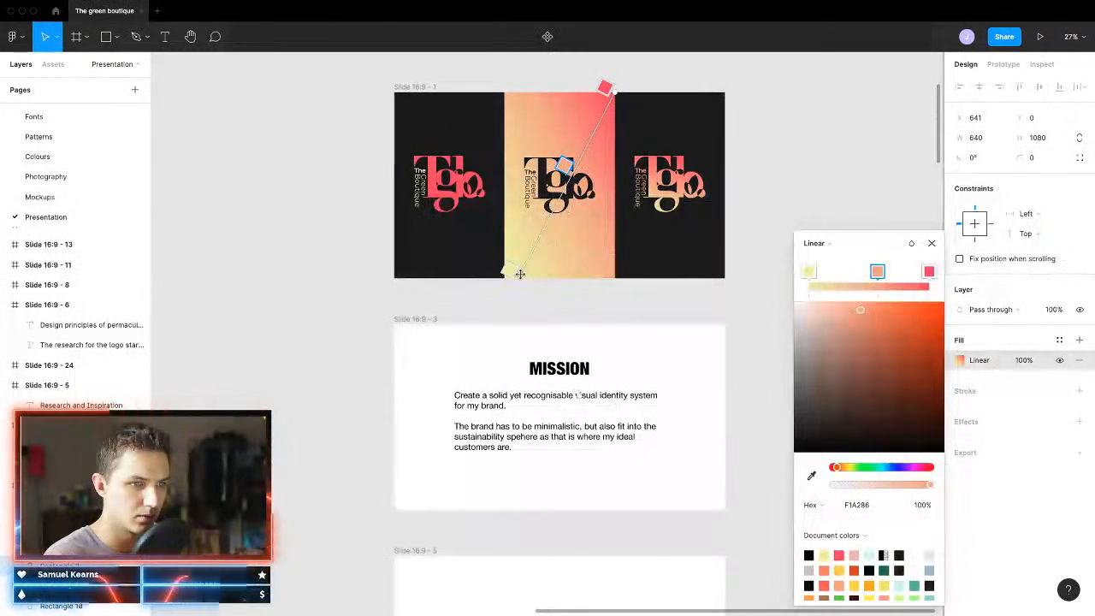
{"action": "left_click", "coordinate": [782, 175]}
{"action": "left_click", "coordinate": [739, 268]}
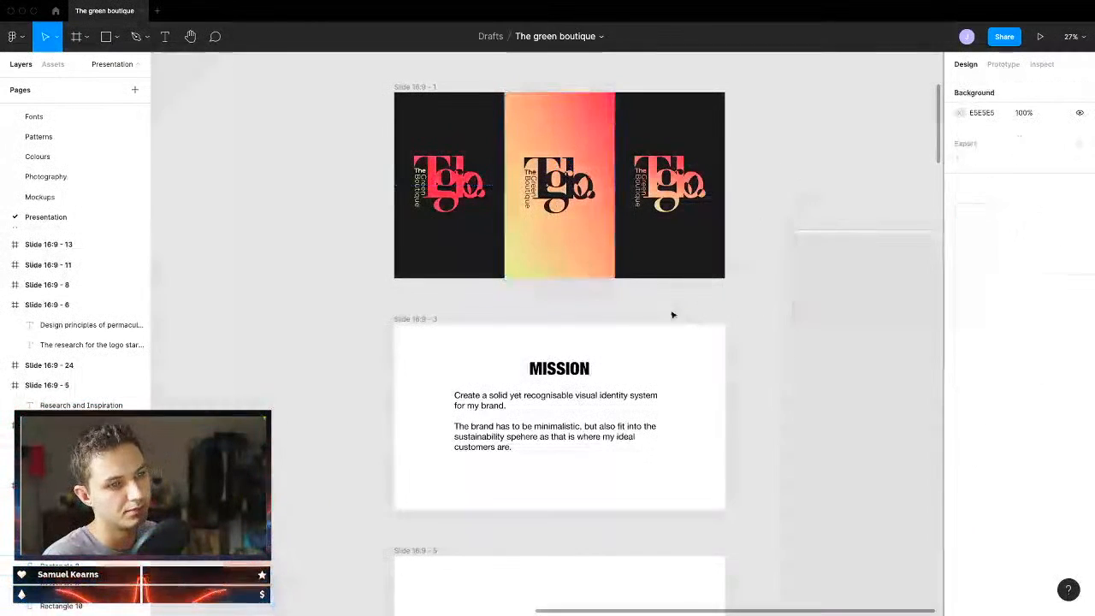
Step: Select the slide headings Mission, Research and Inspiration, Design Principles of Permaculture, Final Logo, and Word Mark and Font Choice
{"action": "scroll", "coordinate": [615, 349], "scroll_direction": "down", "scroll_amount": 2}
{"action": "scroll", "coordinate": [615, 349], "scroll_direction": "down", "scroll_amount": 2}
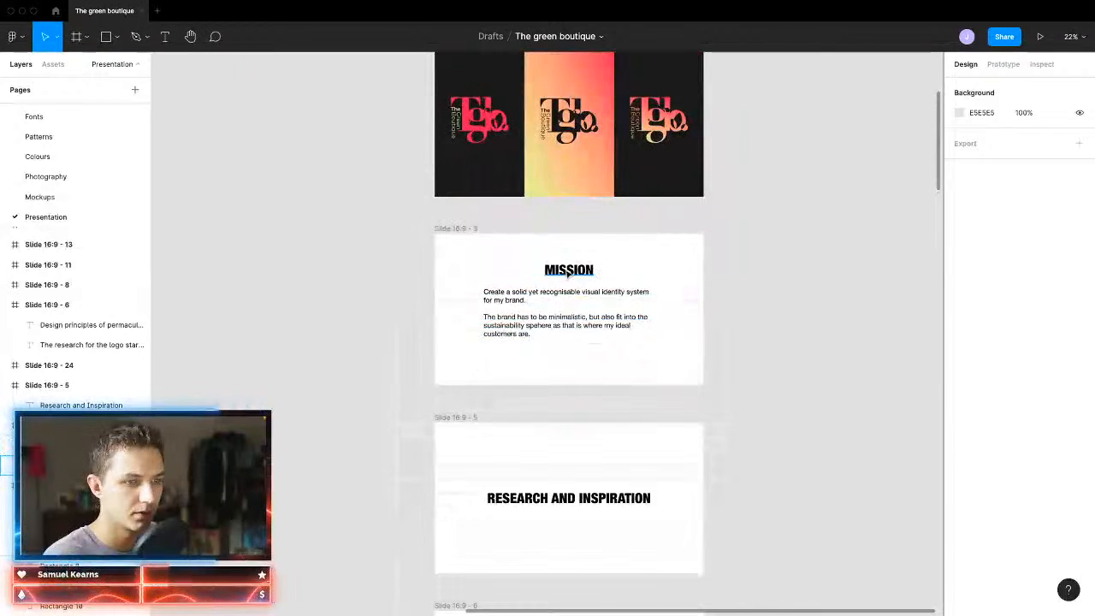
{"action": "scroll", "coordinate": [711, 303], "scroll_direction": "up", "scroll_amount": 5}
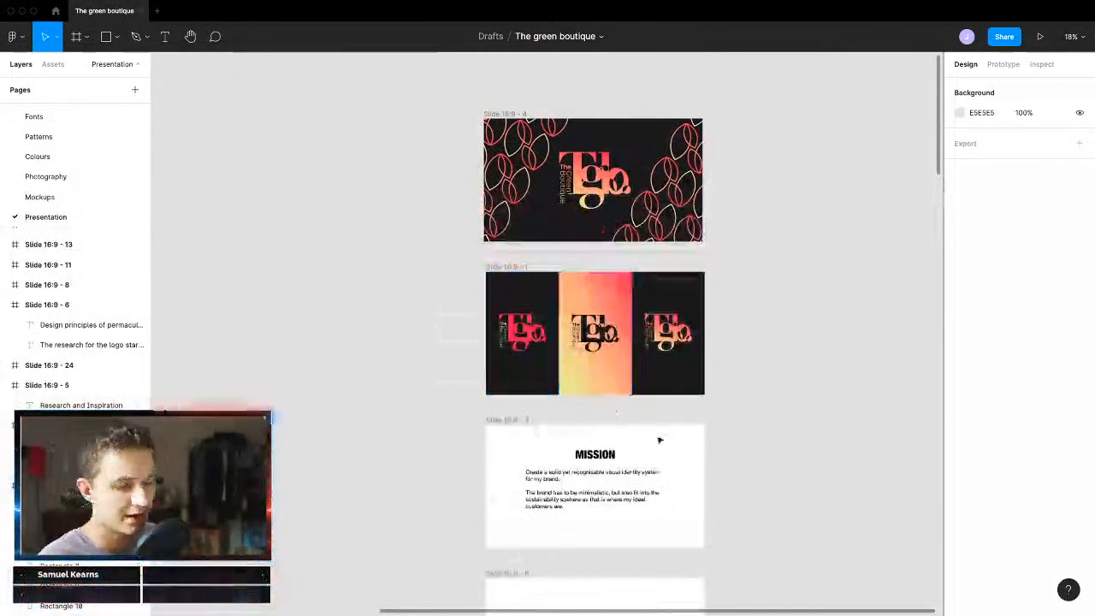
{"action": "scroll", "coordinate": [634, 466], "scroll_direction": "down", "scroll_amount": 10}
{"action": "scroll", "coordinate": [634, 467], "scroll_direction": "up", "scroll_amount": 8}
{"action": "scroll", "coordinate": [704, 260], "scroll_direction": "up", "scroll_amount": 3}
{"action": "left_click", "coordinate": [593, 192]}
{"action": "left_click", "coordinate": [620, 341], "text": "shift"}
{"action": "scroll", "coordinate": [560, 309], "scroll_direction": "down", "scroll_amount": 3}
{"action": "left_click", "coordinate": [573, 303], "text": "shift"}
{"action": "scroll", "coordinate": [582, 359], "scroll_direction": "down", "scroll_amount": 2}
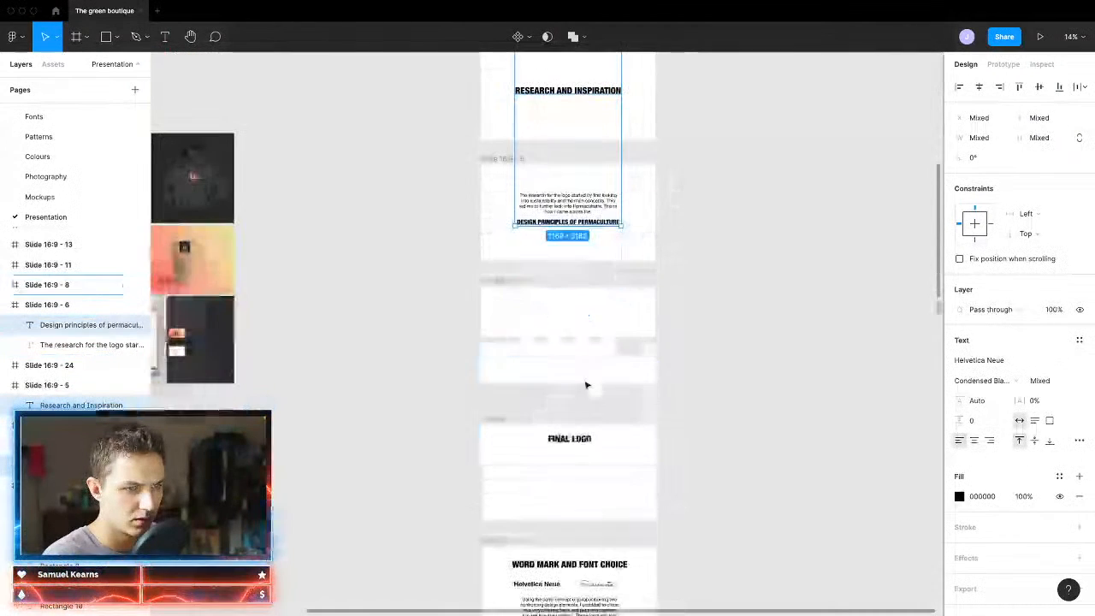
{"action": "left_click", "coordinate": [573, 443], "text": "shift"}
{"action": "scroll", "coordinate": [579, 430], "scroll_direction": "down", "scroll_amount": 5}
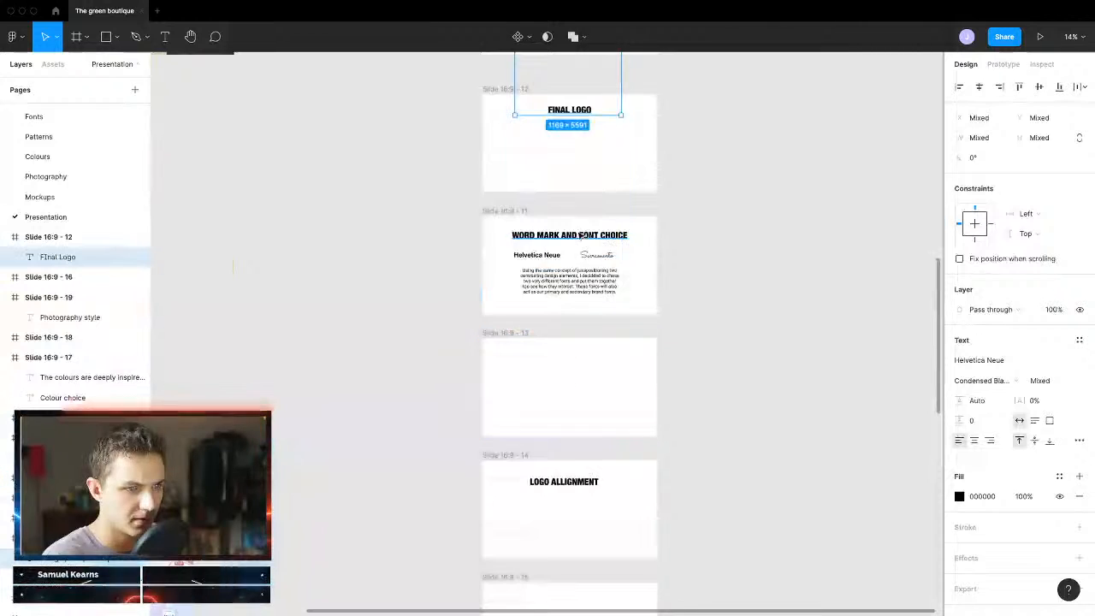
{"action": "left_click", "coordinate": [582, 236], "text": "shift"}
Step: Add the Logo Allignment, Pattern Building, Colour Choice, Photography Style and Phisical Applications headings to the current heading selection
{"action": "scroll", "coordinate": [582, 248], "scroll_direction": "down", "scroll_amount": 5}
{"action": "scroll", "coordinate": [585, 278], "scroll_direction": "left", "scroll_amount": 3}
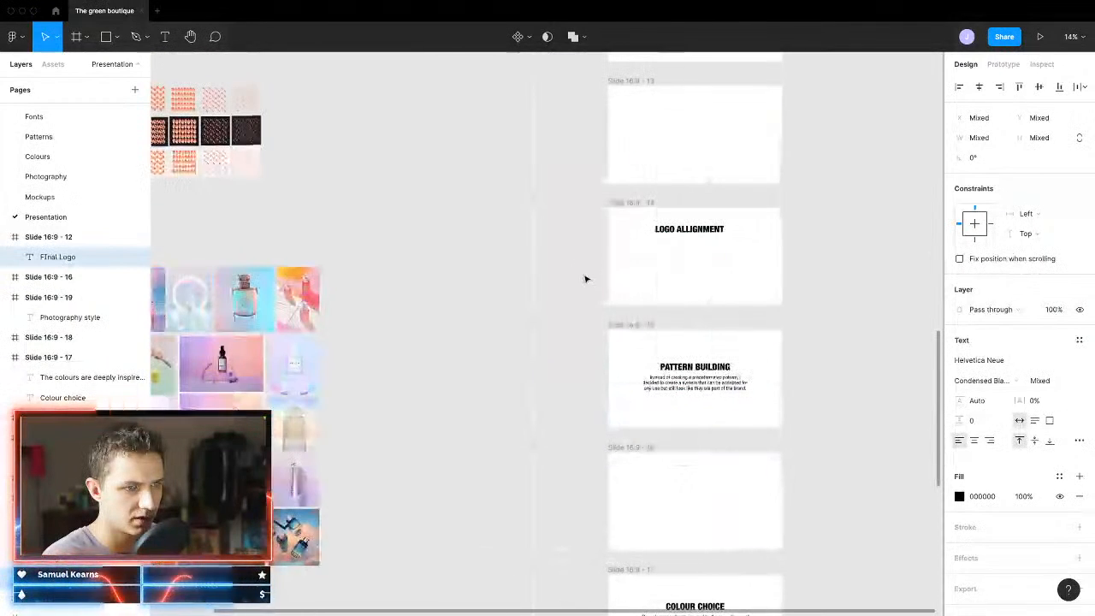
{"action": "left_click", "coordinate": [693, 238], "text": "shift"}
{"action": "scroll", "coordinate": [693, 239], "scroll_direction": "up", "scroll_amount": 3}
{"action": "scroll", "coordinate": [740, 282], "scroll_direction": "down", "scroll_amount": 4}
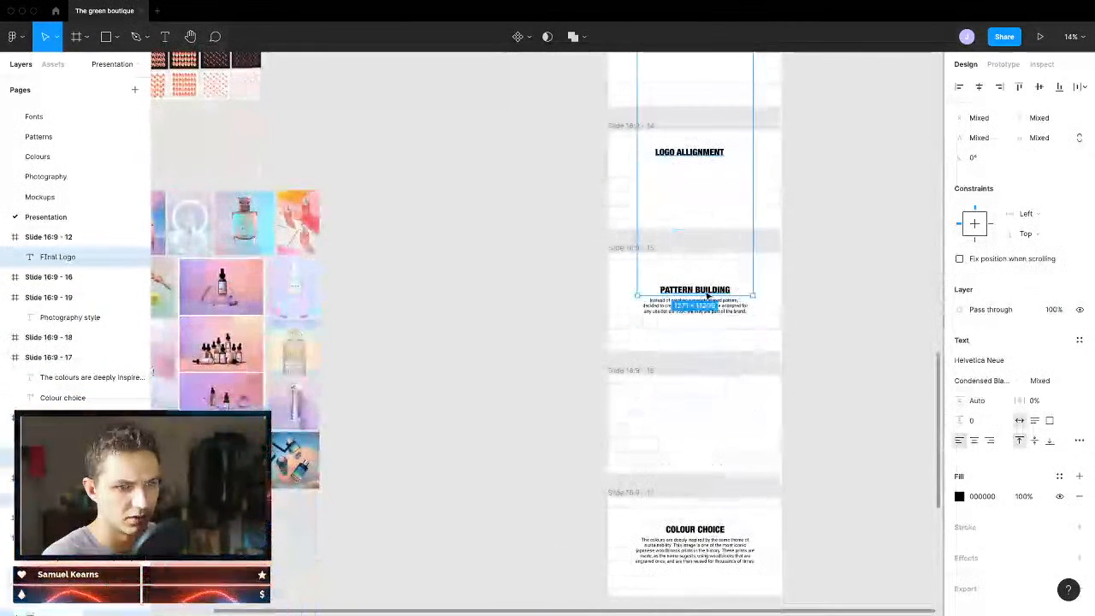
{"action": "scroll", "coordinate": [707, 295], "scroll_direction": "down", "scroll_amount": 4}
{"action": "left_click", "coordinate": [700, 275], "text": "shift"}
{"action": "scroll", "coordinate": [700, 275], "scroll_direction": "down", "scroll_amount": 3}
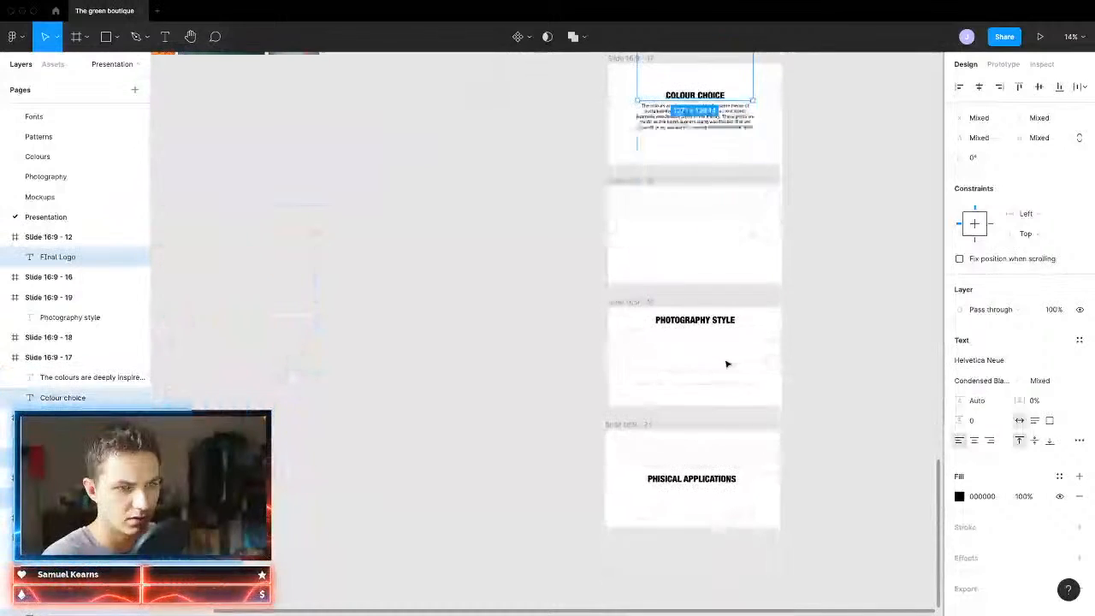
{"action": "left_click", "coordinate": [700, 323], "text": "shift"}
{"action": "scroll", "coordinate": [704, 329], "scroll_direction": "down", "scroll_amount": 3}
{"action": "left_click", "coordinate": [707, 302], "text": "shift"}
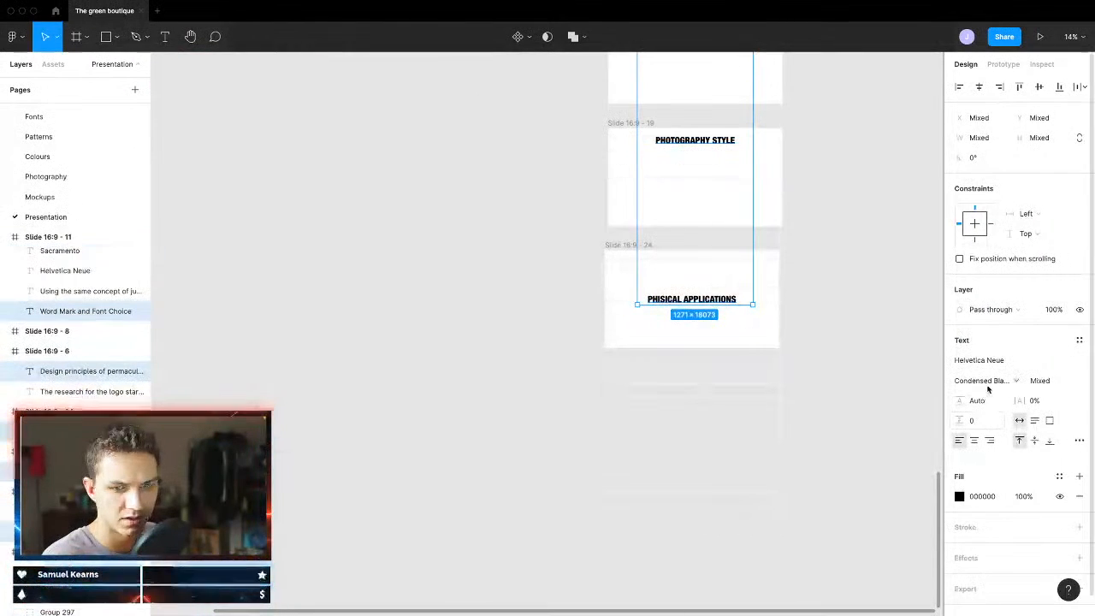
Step: Set the font of all selected slide headings to Montserrat in the Bold weight
{"action": "left_click", "coordinate": [987, 367]}
{"action": "type", "text": "M"}
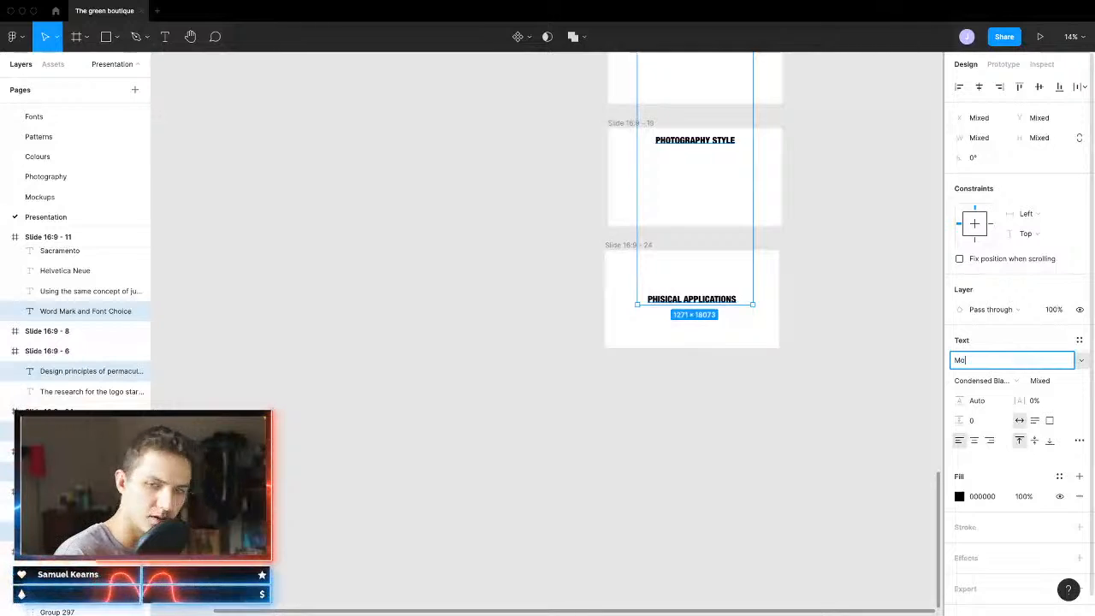
{"action": "type", "text": "ontez"}
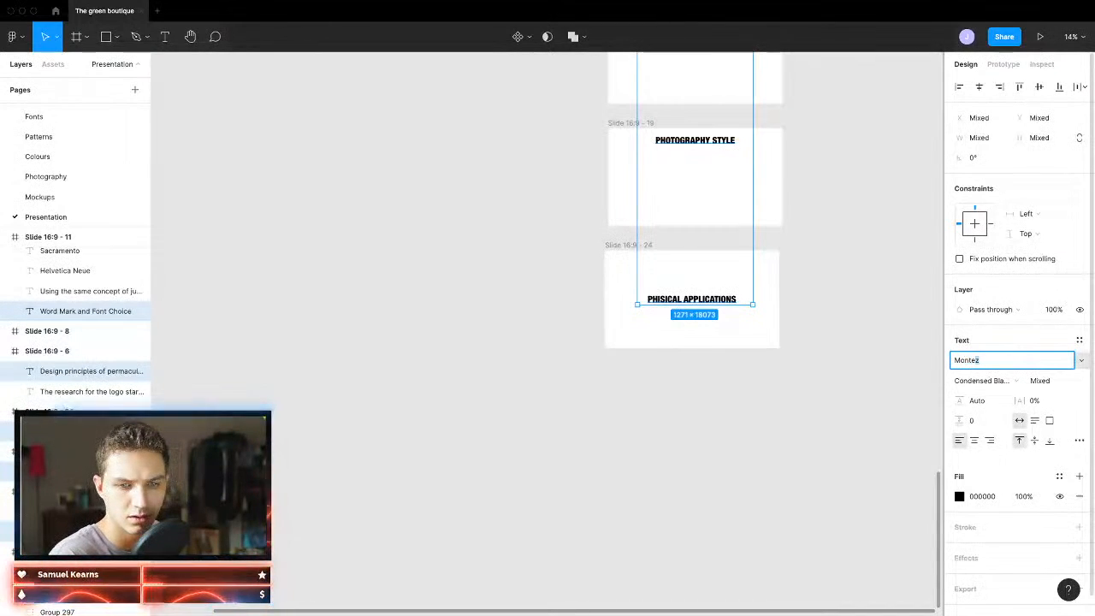
{"action": "type", "text": "ser"}
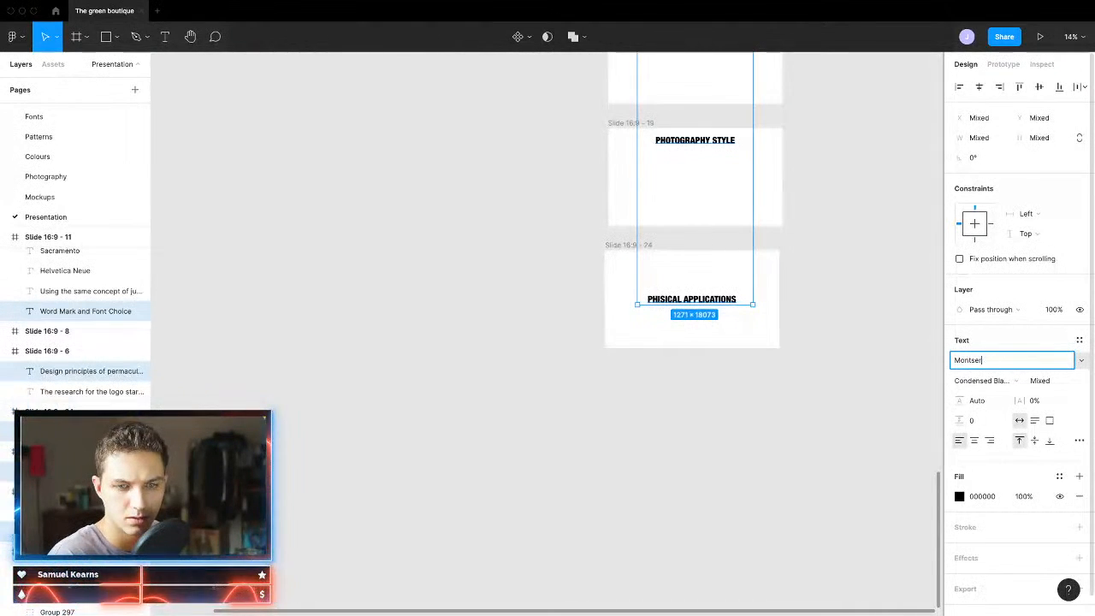
{"action": "key", "text": "Return"}
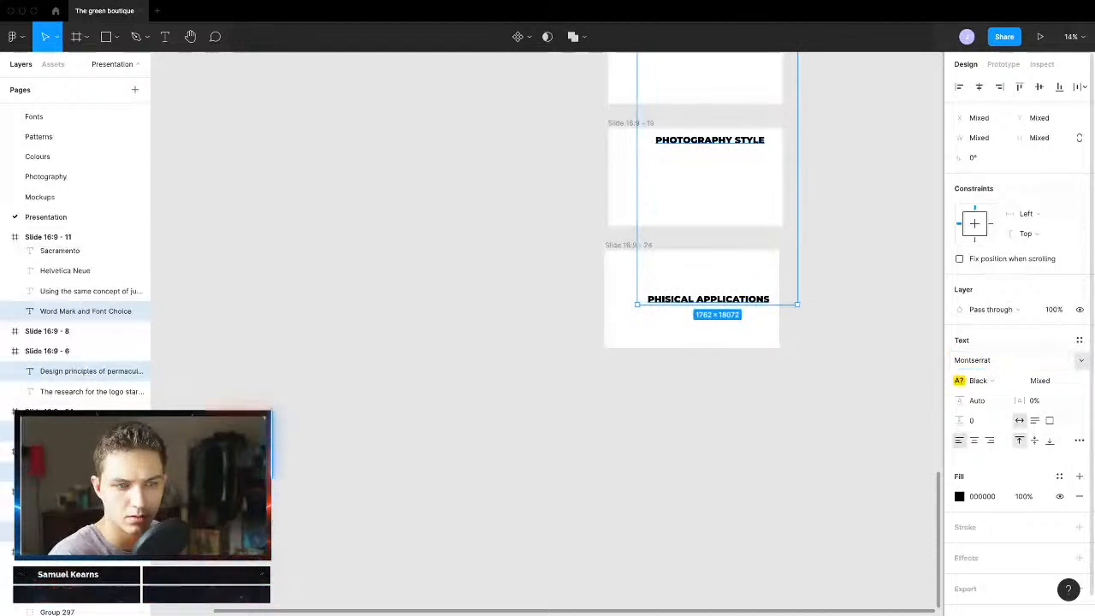
{"action": "left_click", "coordinate": [1008, 387]}
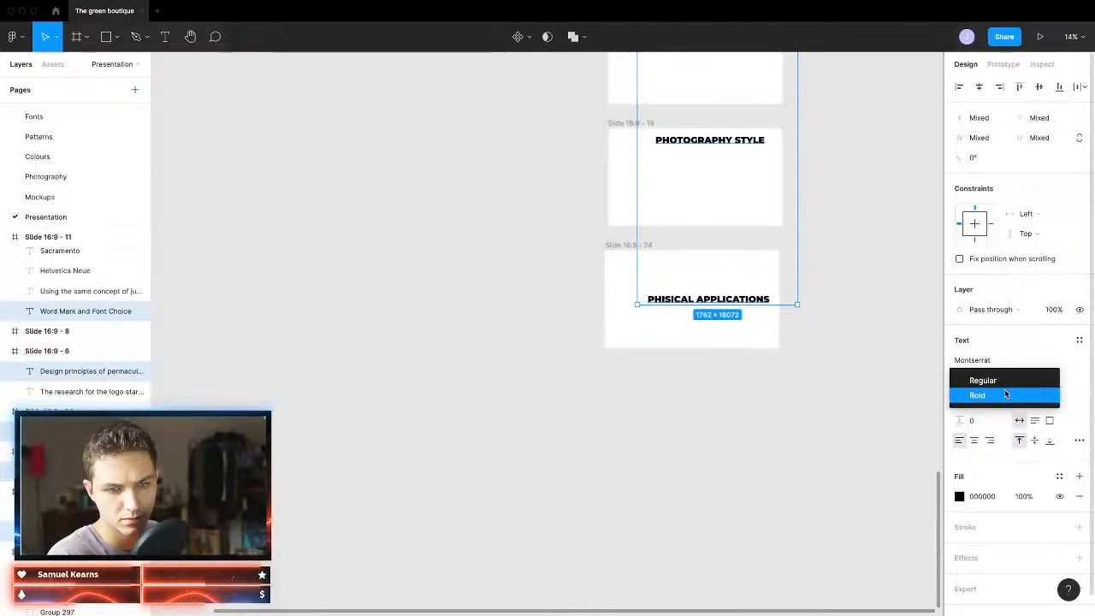
{"action": "left_click", "coordinate": [1007, 394]}
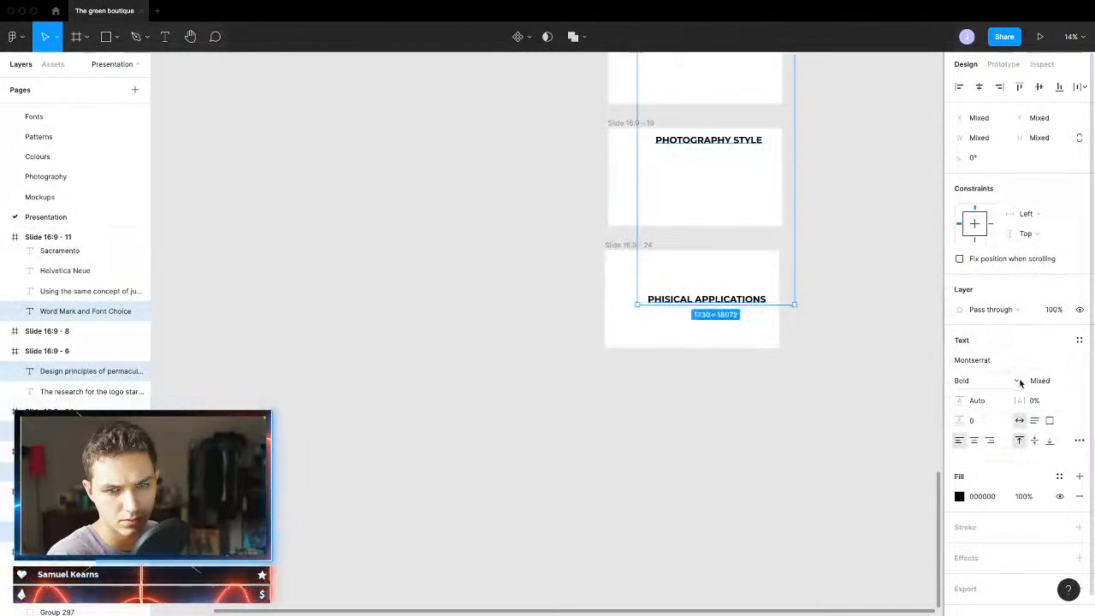
Step: Try to centre the Word Mark and Font Choice heading near the upper edge of its slide, and undo the move
{"action": "scroll", "coordinate": [890, 293], "scroll_direction": "up", "scroll_amount": 10}
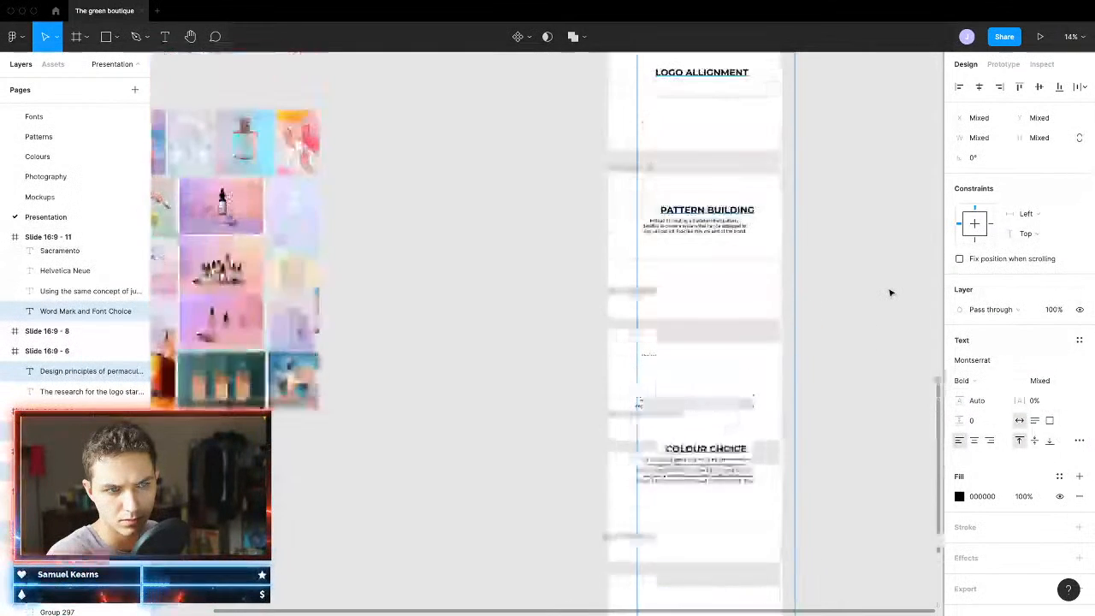
{"action": "scroll", "coordinate": [890, 293], "scroll_direction": "right", "scroll_amount": 2}
{"action": "left_click", "coordinate": [828, 293]}
{"action": "scroll", "coordinate": [520, 243], "scroll_direction": "up", "scroll_amount": 4}
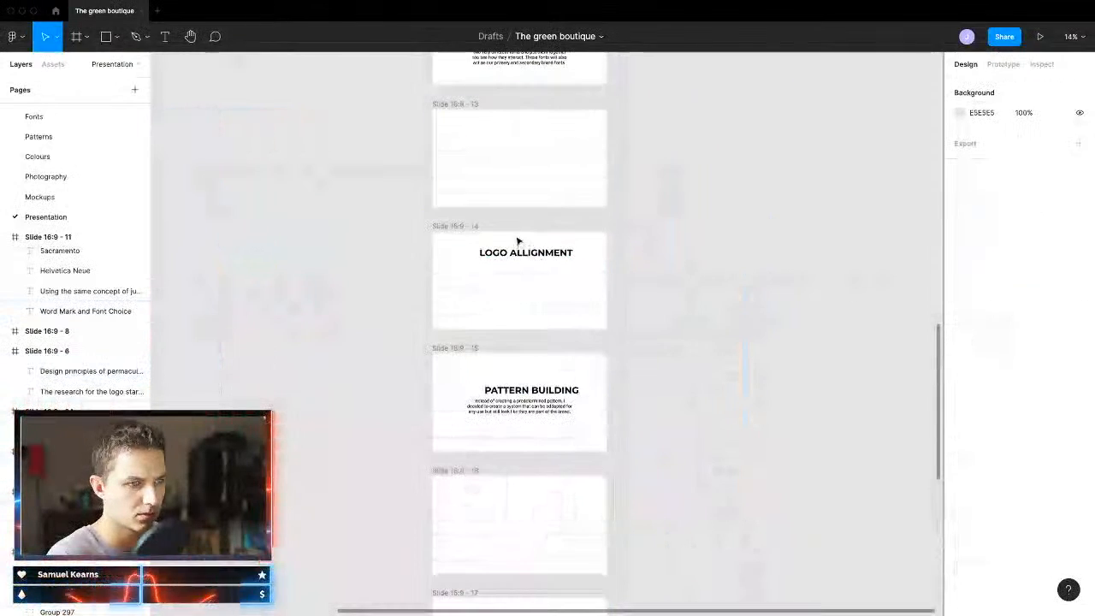
{"action": "scroll", "coordinate": [518, 231], "scroll_direction": "up", "scroll_amount": 4}
{"action": "scroll", "coordinate": [514, 482], "scroll_direction": "up", "scroll_amount": 3}
{"action": "left_click", "coordinate": [514, 486]}
{"action": "left_click_drag", "start_coordinate": [582, 495], "coordinate": [539, 482]}
{"action": "scroll", "coordinate": [558, 489], "scroll_direction": "down", "scroll_amount": 2}
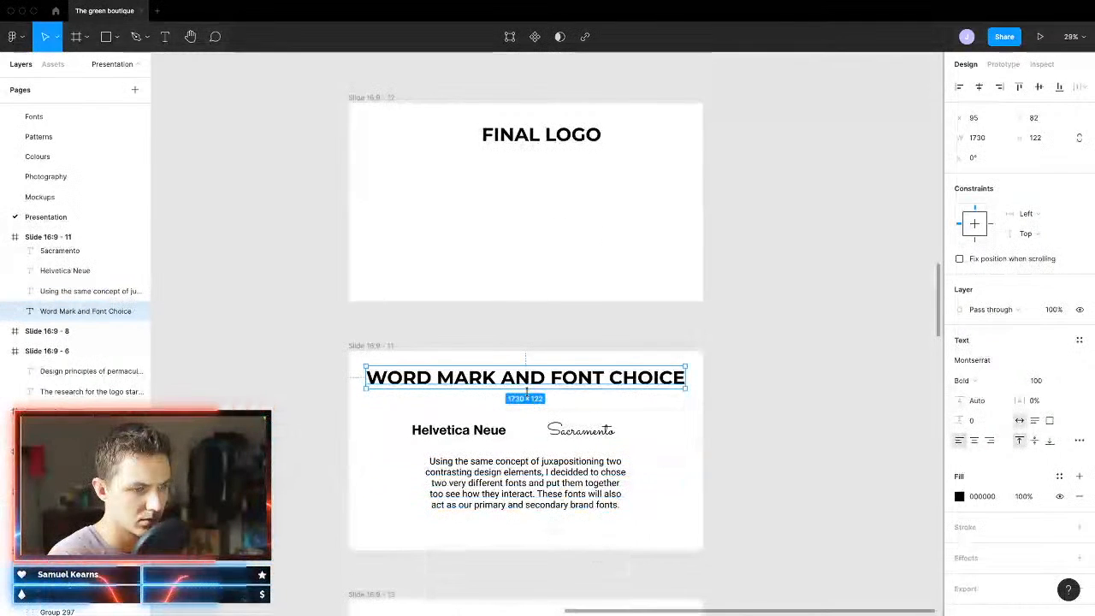
{"action": "key", "text": "ctrl+z"}
{"action": "key", "text": "ctrl+z"}
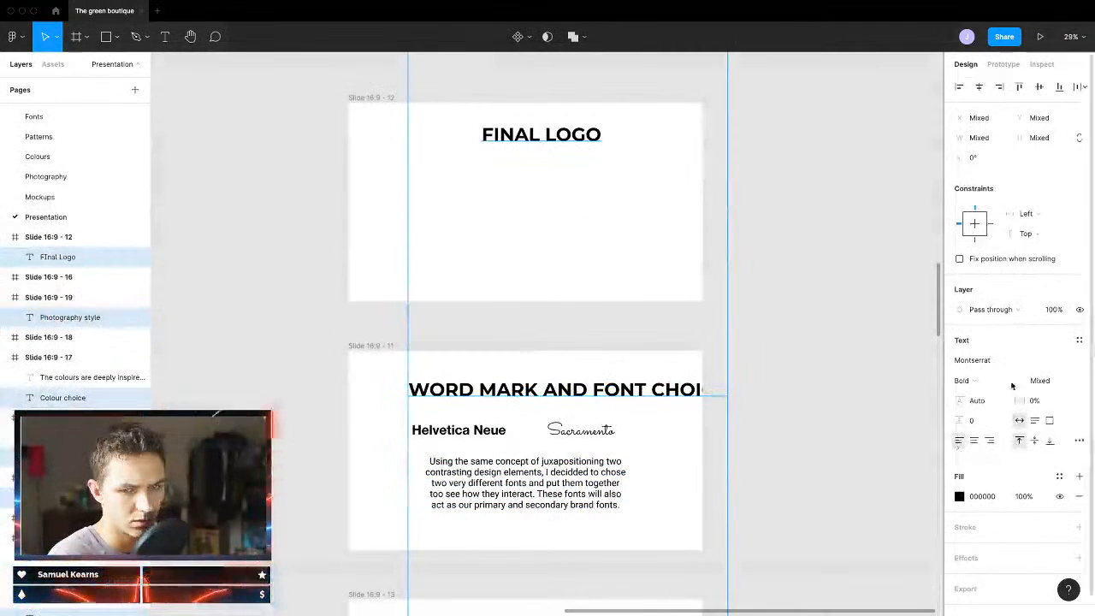
Step: Change the font of all selected slide headings to Didot and clear the selection
{"action": "left_click", "coordinate": [997, 360]}
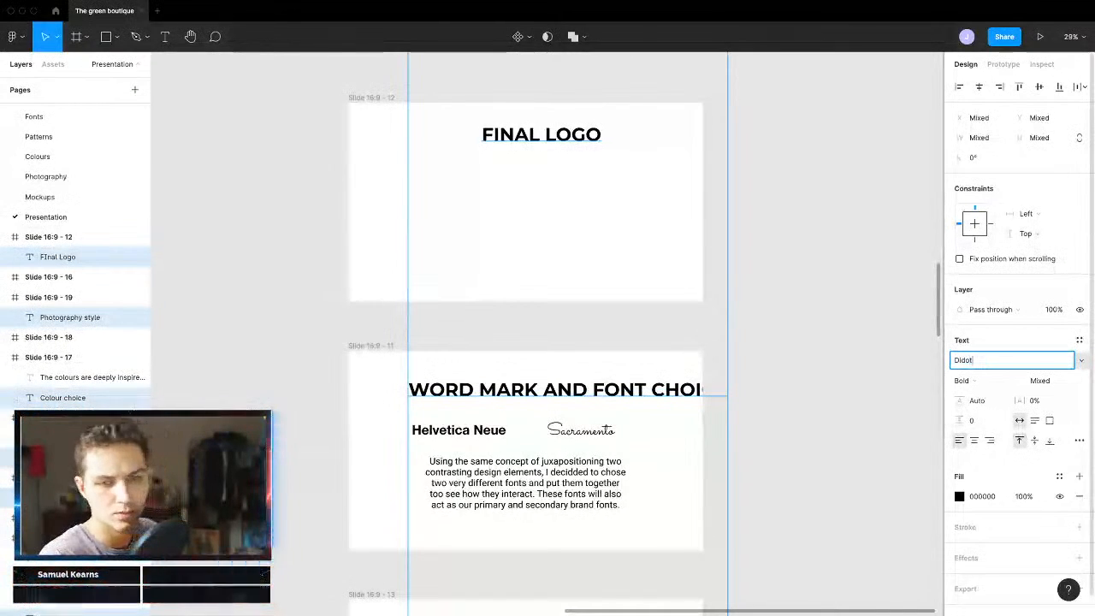
{"action": "type", "text": "Didot"}
{"action": "key", "text": "Return"}
{"action": "scroll", "coordinate": [567, 288], "scroll_direction": "down", "scroll_amount": 5}
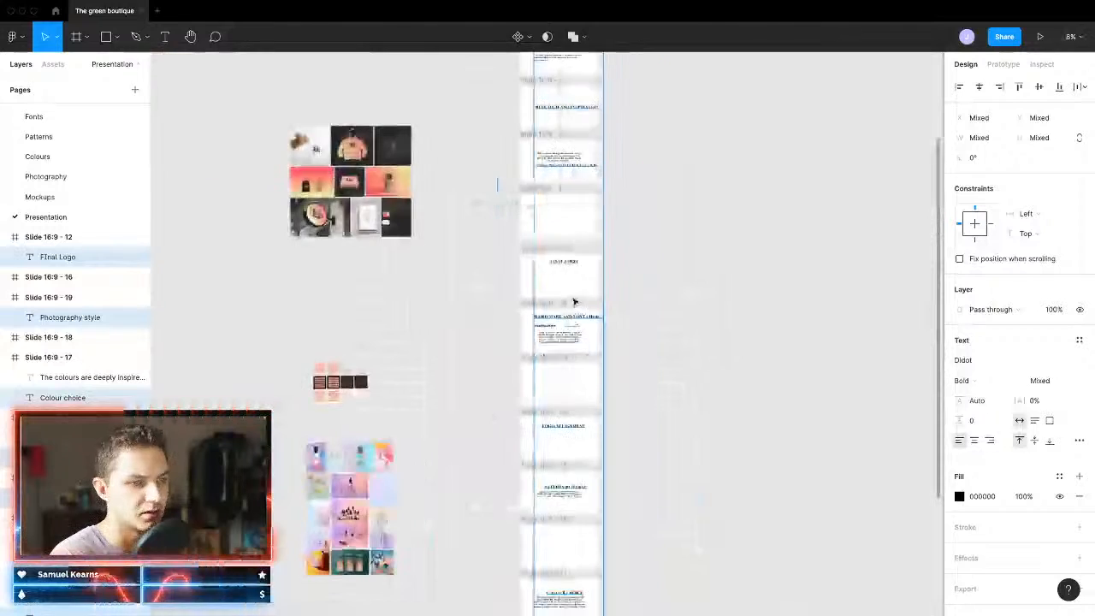
{"action": "scroll", "coordinate": [573, 302], "scroll_direction": "up", "scroll_amount": 4}
{"action": "left_click_drag", "start_coordinate": [582, 257], "coordinate": [574, 254]}
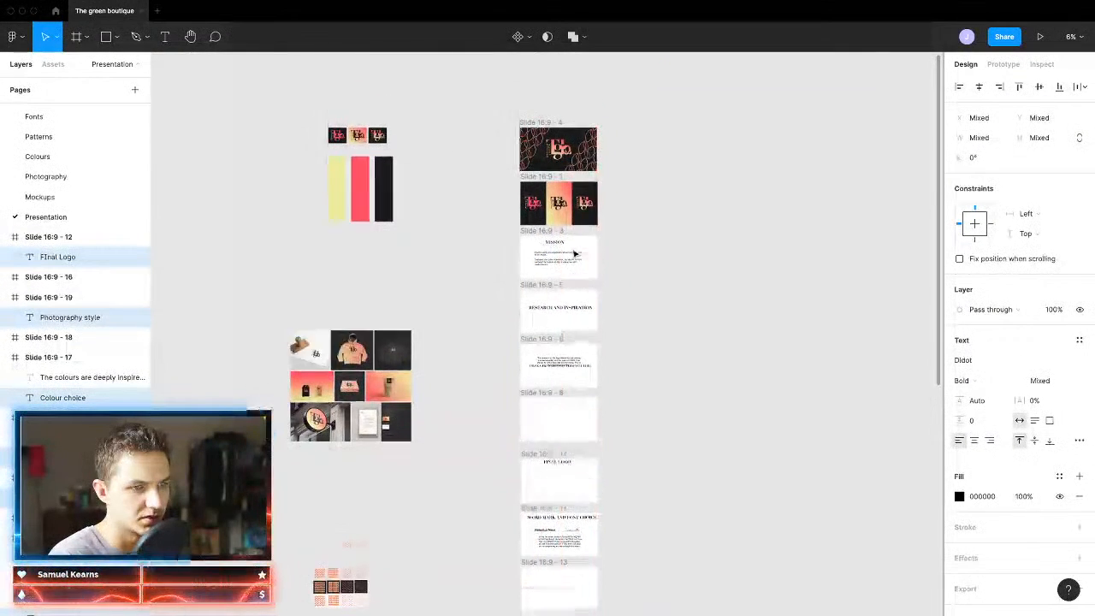
{"action": "left_click", "coordinate": [618, 413]}
Step: Reposition the Mission heading on its slide
{"action": "scroll", "coordinate": [634, 374], "scroll_direction": "up", "scroll_amount": 5}
{"action": "left_click", "coordinate": [456, 190]}
{"action": "left_click_drag", "start_coordinate": [456, 191], "coordinate": [468, 204]}
Step: Set the body paragraphs on the Mission, permaculture principles, word mark, pattern building and colour choice slides to Montserrat Regular
{"action": "left_click", "coordinate": [430, 235]}
{"action": "scroll", "coordinate": [447, 288], "scroll_direction": "down", "scroll_amount": 3}
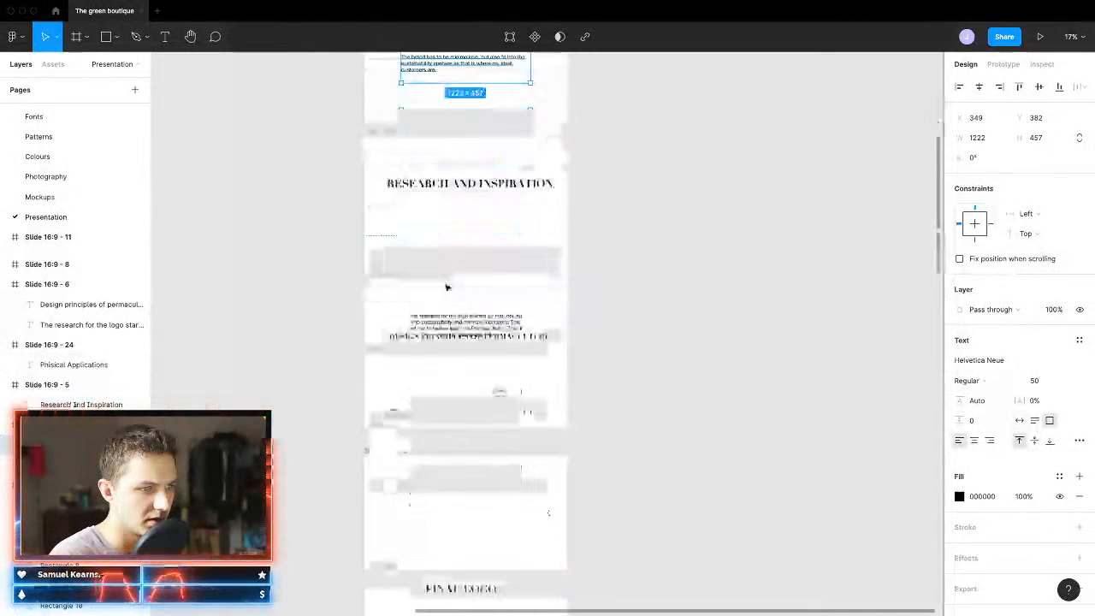
{"action": "left_click", "coordinate": [462, 322], "text": "shift"}
{"action": "scroll", "coordinate": [440, 355], "scroll_direction": "right", "scroll_amount": 3}
{"action": "scroll", "coordinate": [440, 355], "scroll_direction": "down", "scroll_amount": 5}
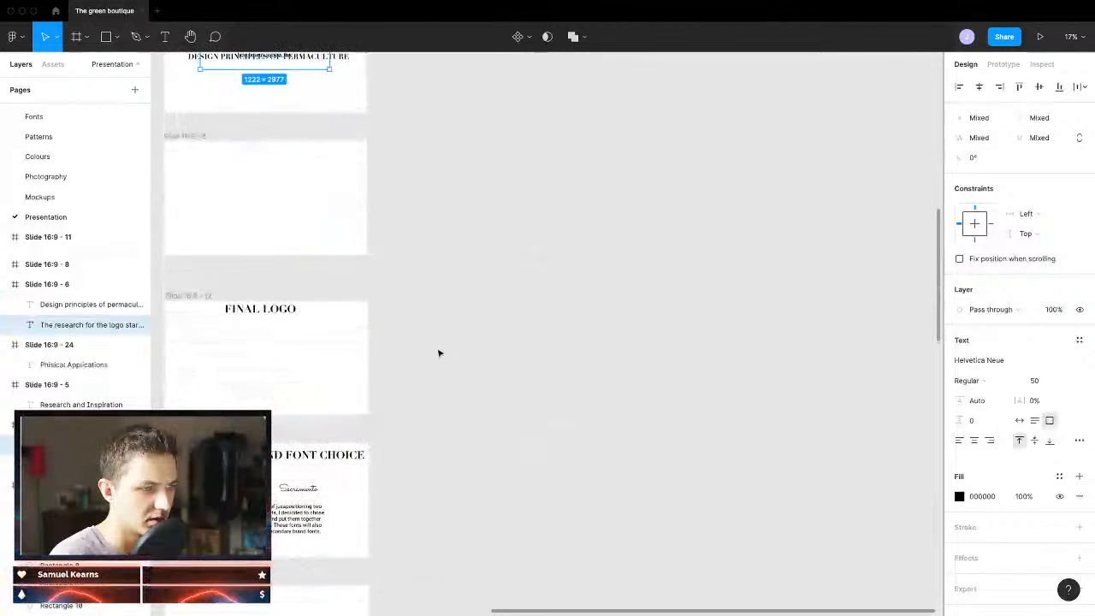
{"action": "scroll", "coordinate": [438, 353], "scroll_direction": "down", "scroll_amount": 4}
{"action": "scroll", "coordinate": [438, 353], "scroll_direction": "left", "scroll_amount": 3}
{"action": "left_click", "coordinate": [391, 351], "text": "shift"}
{"action": "scroll", "coordinate": [416, 374], "scroll_direction": "down", "scroll_amount": 5}
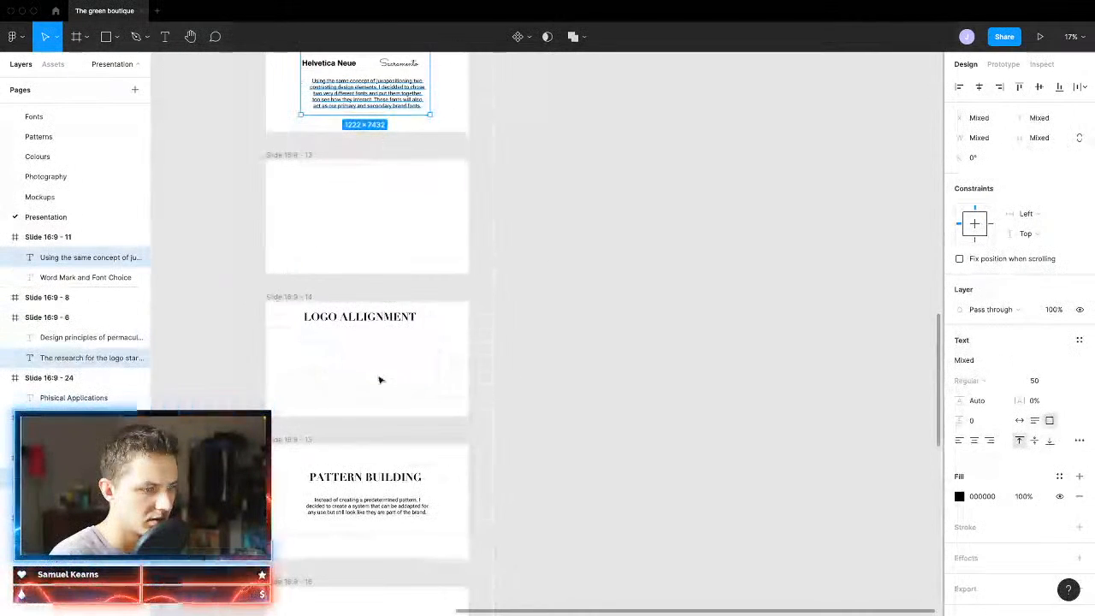
{"action": "scroll", "coordinate": [379, 379], "scroll_direction": "down", "scroll_amount": 2}
{"action": "left_click", "coordinate": [373, 406], "text": "shift"}
{"action": "scroll", "coordinate": [373, 405], "scroll_direction": "down", "scroll_amount": 8}
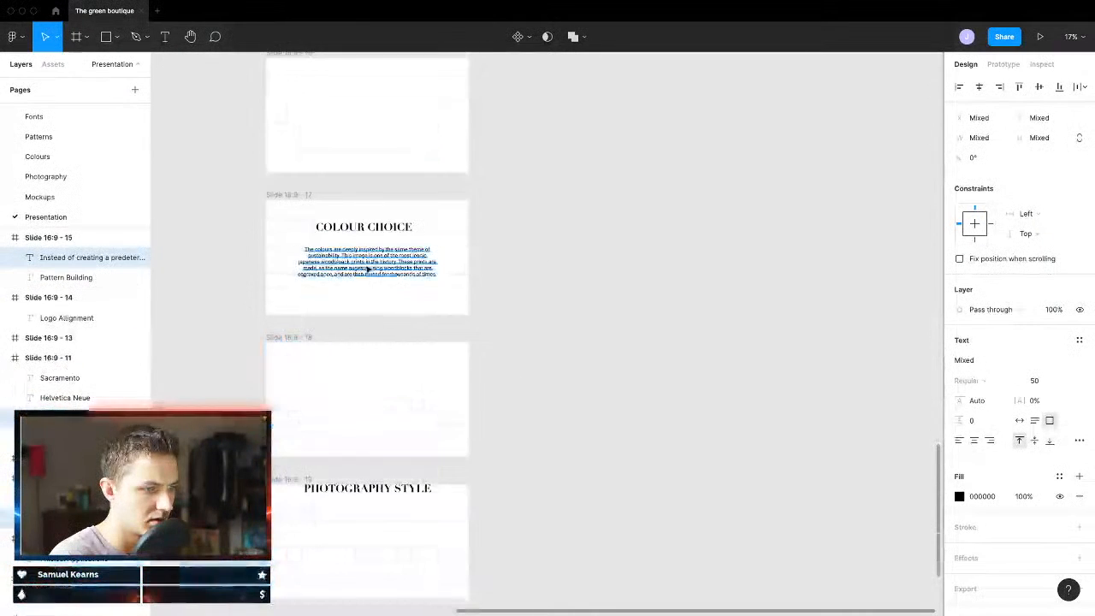
{"action": "left_click", "coordinate": [368, 269], "text": "shift"}
{"action": "scroll", "coordinate": [374, 362], "scroll_direction": "down", "scroll_amount": 5}
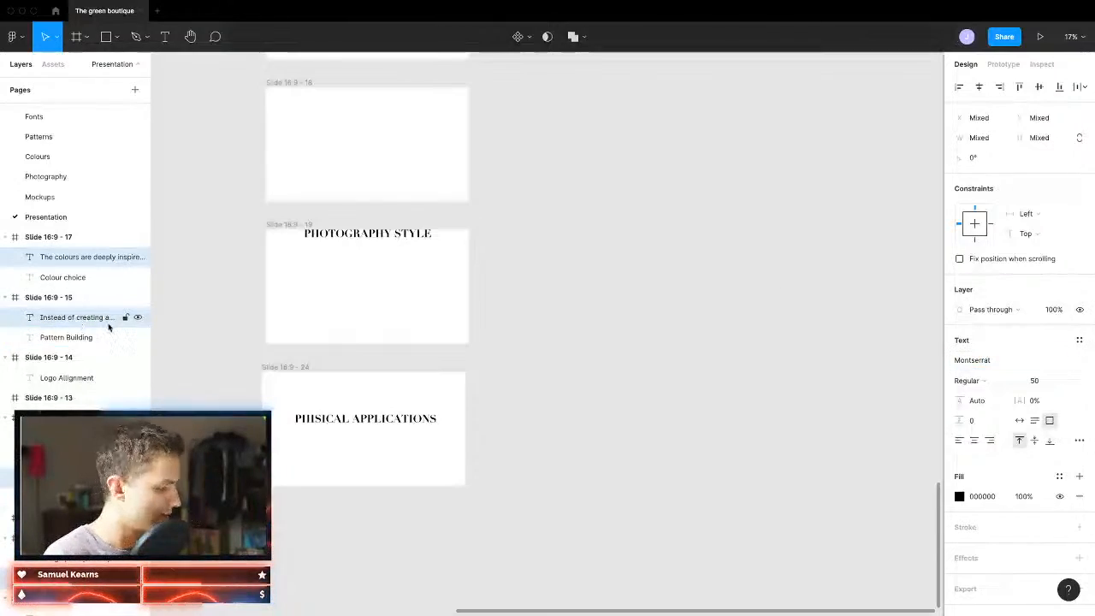
Step: Switch to Safari, open YouTube and play the video "crying in an old library on a rainy day (dark academia)"
{"action": "key", "text": "ctrl+Up"}
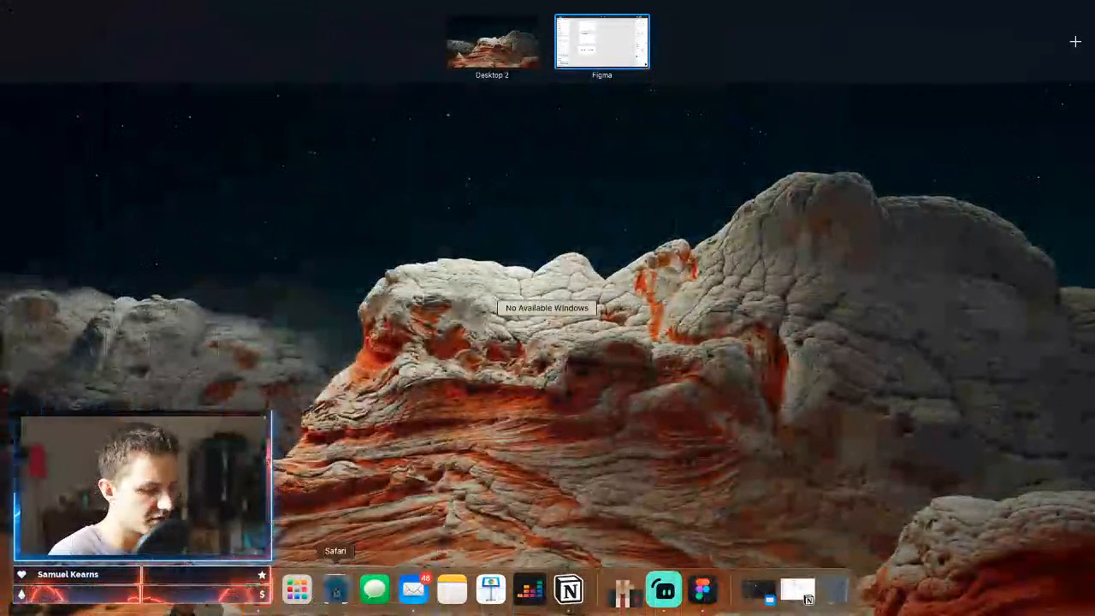
{"action": "left_click", "coordinate": [335, 589]}
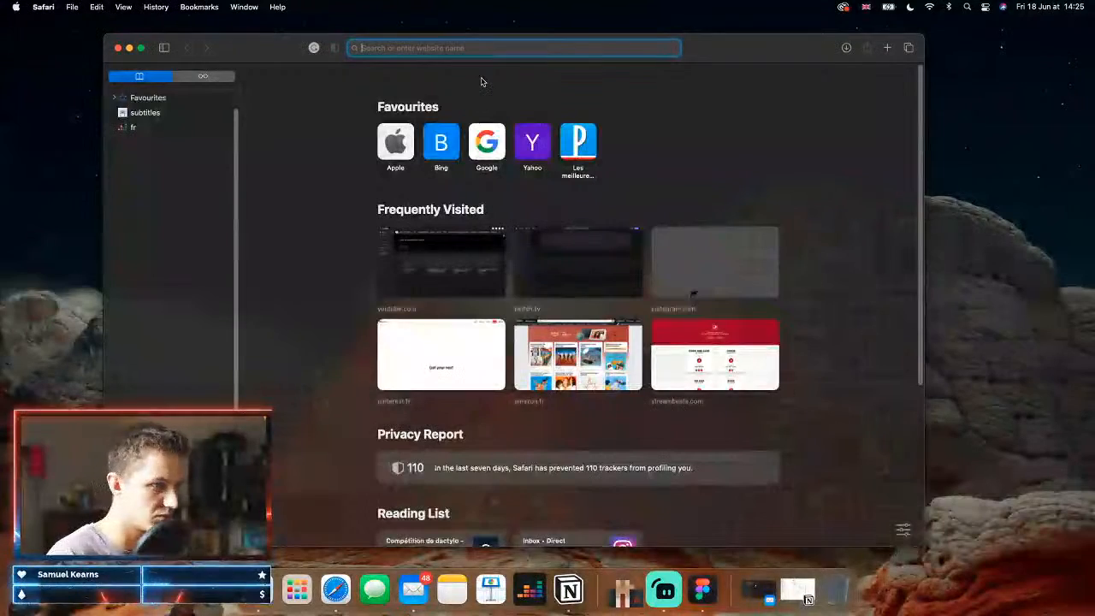
{"action": "left_click", "coordinate": [403, 269]}
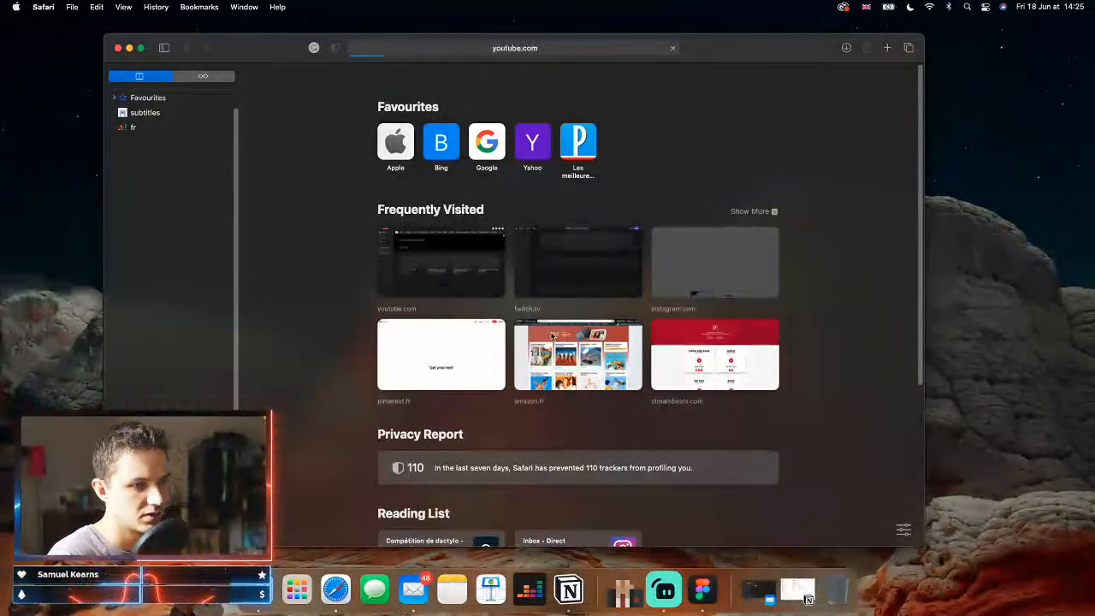
{"action": "left_click", "coordinate": [434, 77]}
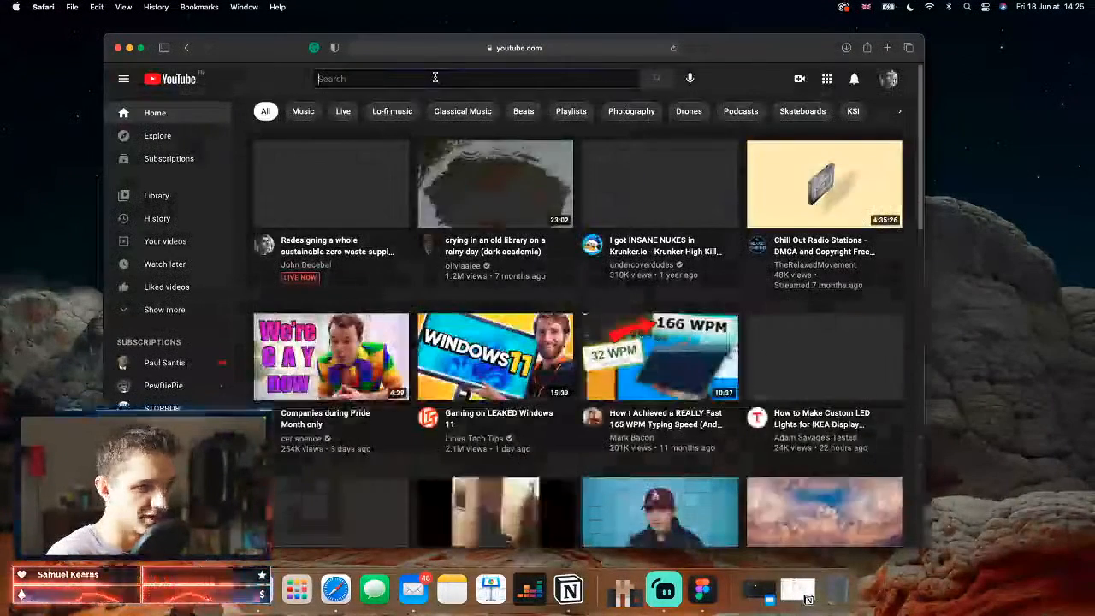
{"action": "left_click", "coordinate": [712, 296]}
{"action": "left_click", "coordinate": [363, 175]}
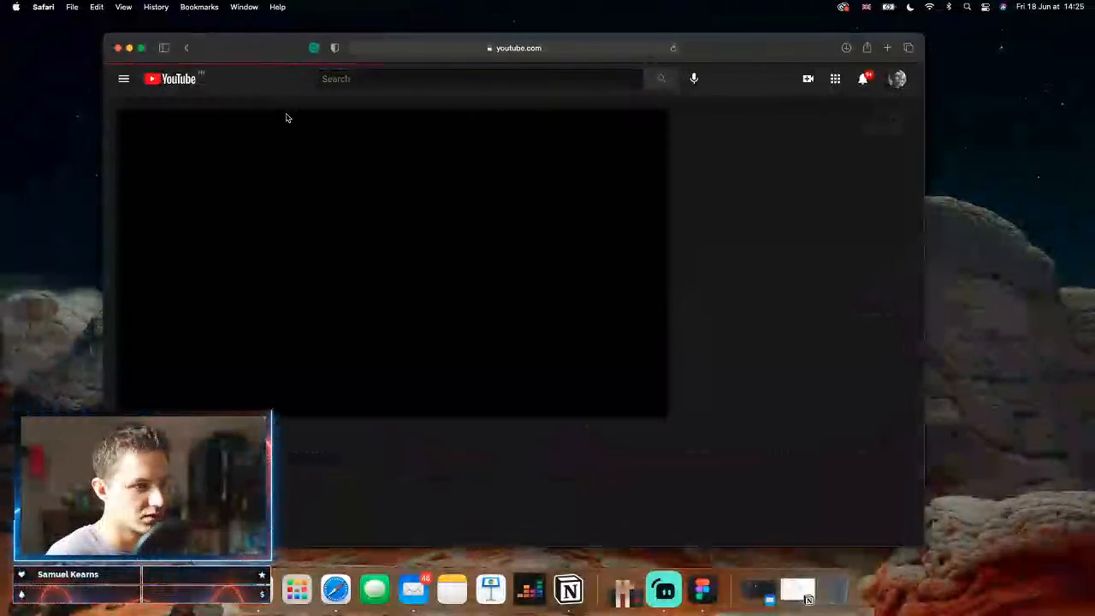
{"action": "left_click", "coordinate": [186, 48]}
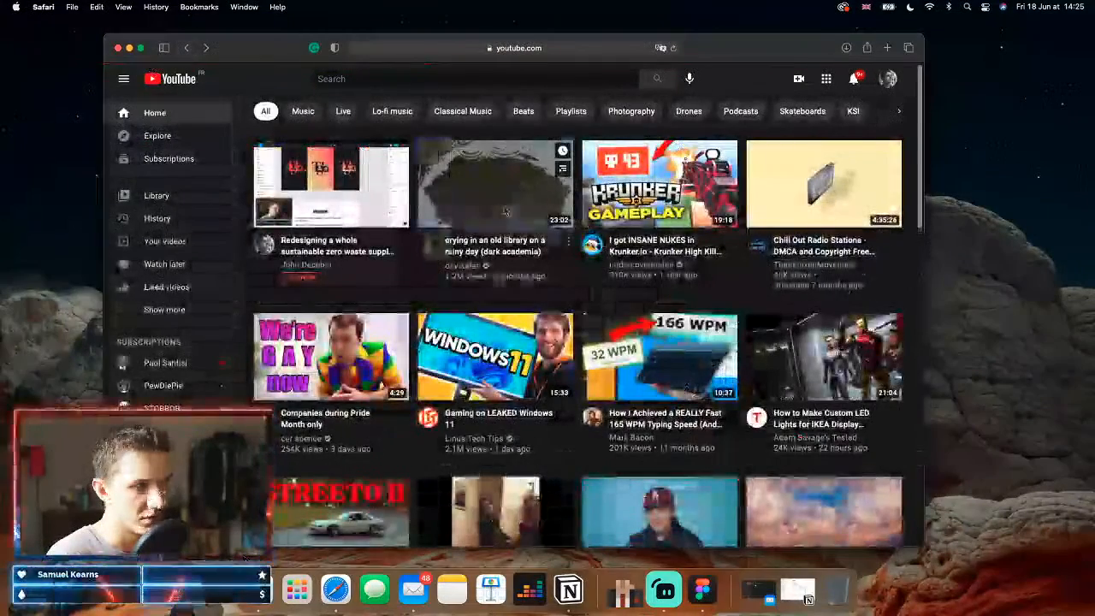
{"action": "left_click", "coordinate": [505, 211]}
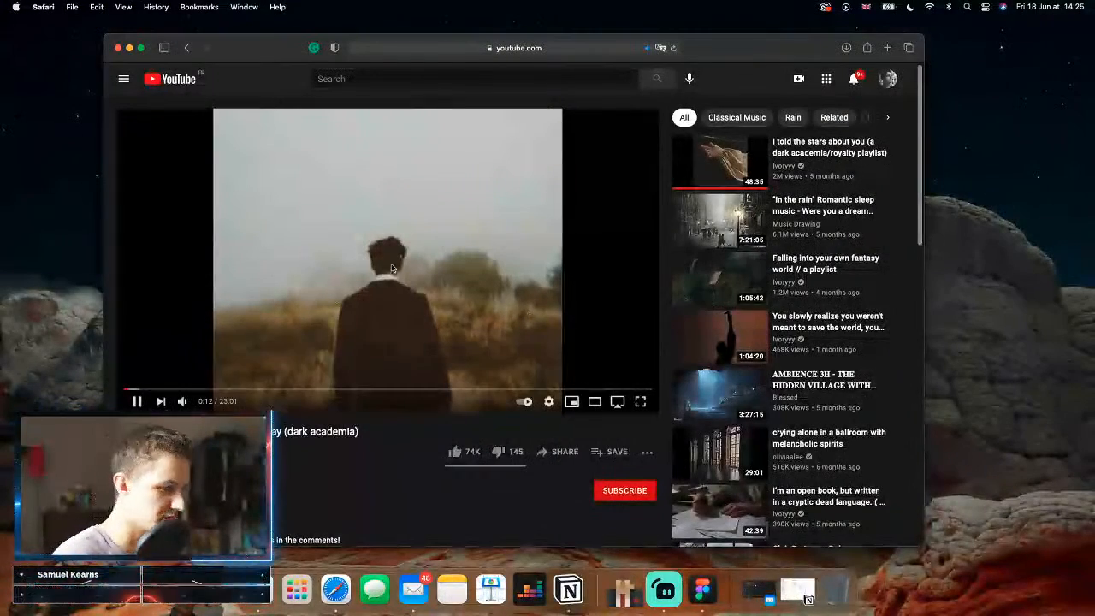
Step: Return to Figma and centre the Photography Style and Phisical Applications headings near the upper edge of their slides
{"action": "key", "text": "ctrl+Up"}
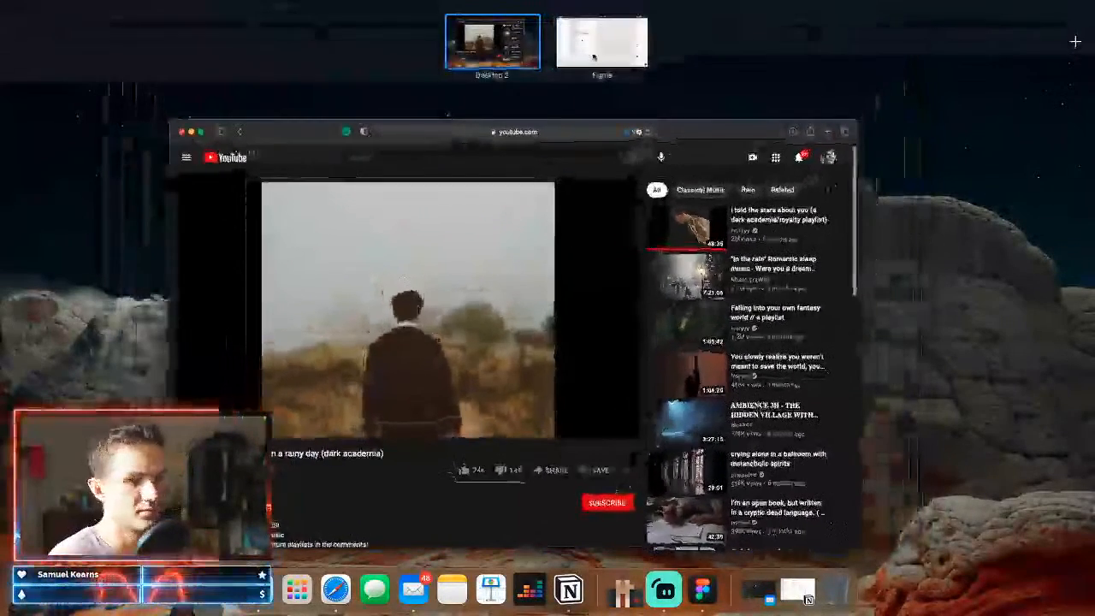
{"action": "left_click", "coordinate": [599, 36]}
{"action": "mouse_move", "coordinate": [395, 239]}
{"action": "left_mouse_down"}
{"action": "mouse_move", "coordinate": [389, 258]}
{"action": "mouse_move", "coordinate": [394, 249]}
{"action": "left_mouse_up"}
{"action": "left_click_drag", "start_coordinate": [368, 419], "coordinate": [377, 391]}
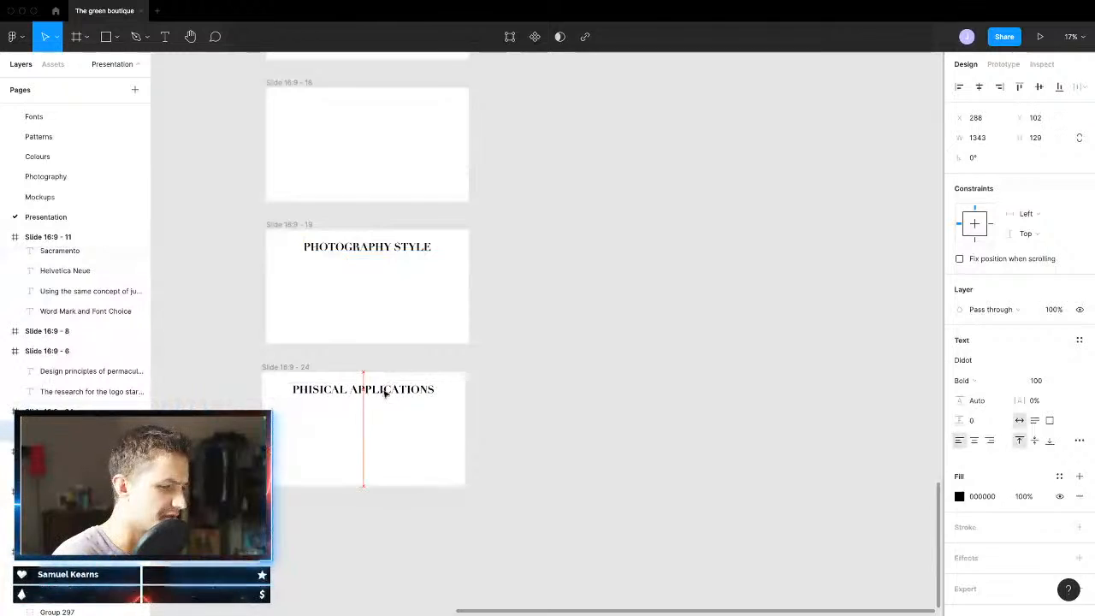
{"action": "left_click_drag", "start_coordinate": [407, 245], "coordinate": [408, 246]}
{"action": "left_click_drag", "start_coordinate": [409, 388], "coordinate": [408, 386]}
Step: Centre the Colour Choice heading above its paragraph, and reposition heading and paragraph together on the slide
{"action": "scroll", "coordinate": [407, 391], "scroll_direction": "up", "scroll_amount": 3}
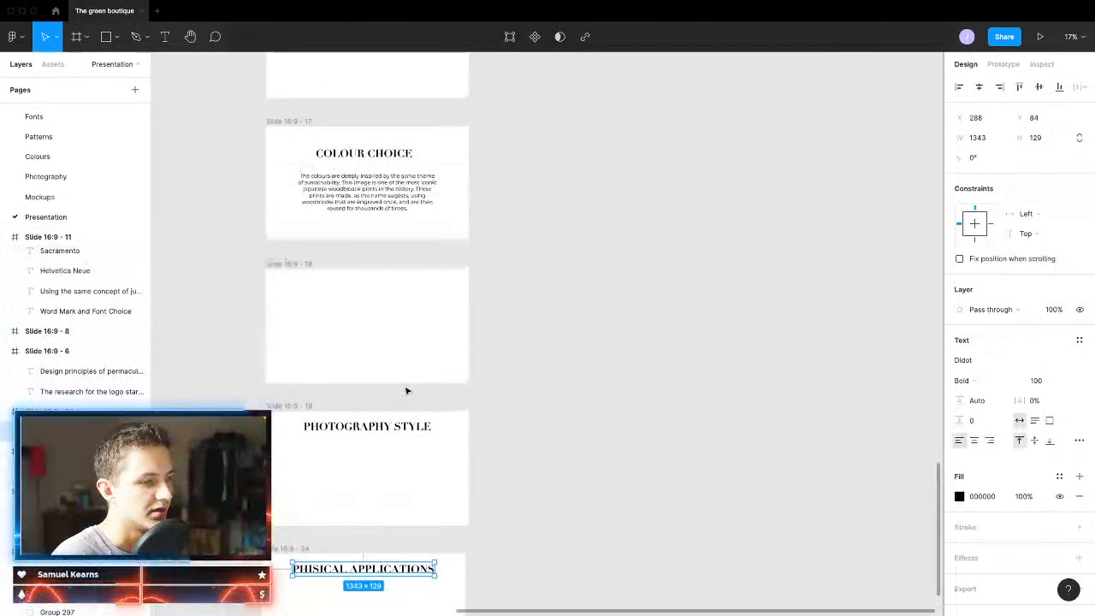
{"action": "scroll", "coordinate": [407, 391], "scroll_direction": "up", "scroll_amount": 1}
{"action": "left_click_drag", "start_coordinate": [361, 175], "coordinate": [367, 187]}
{"action": "scroll", "coordinate": [388, 252], "scroll_direction": "up", "scroll_amount": 3}
{"action": "left_click_drag", "start_coordinate": [600, 332], "coordinate": [285, 423]}
{"action": "left_click_drag", "start_coordinate": [380, 387], "coordinate": [379, 386]}
Step: Align the Pattern Building heading above its paragraph, and centre heading and paragraph together on the slide
{"action": "scroll", "coordinate": [379, 360], "scroll_direction": "up", "scroll_amount": 4}
{"action": "left_click_drag", "start_coordinate": [374, 320], "coordinate": [374, 324]}
{"action": "left_click_drag", "start_coordinate": [567, 316], "coordinate": [329, 395]}
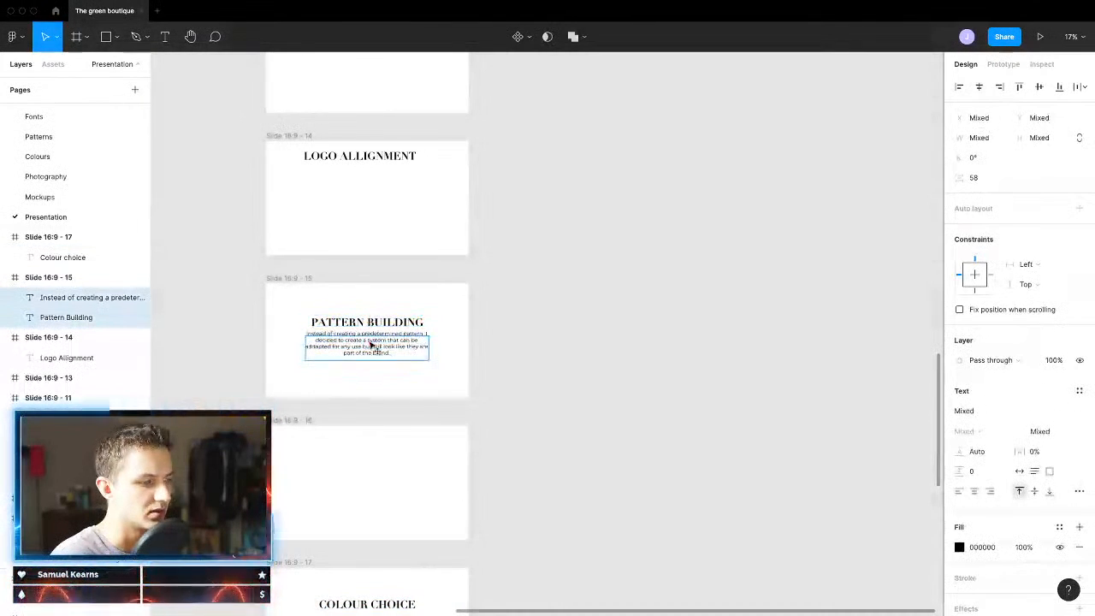
{"action": "left_click_drag", "start_coordinate": [372, 345], "coordinate": [374, 349]}
{"action": "left_click", "coordinate": [501, 327]}
{"action": "left_click_drag", "start_coordinate": [449, 308], "coordinate": [308, 379]}
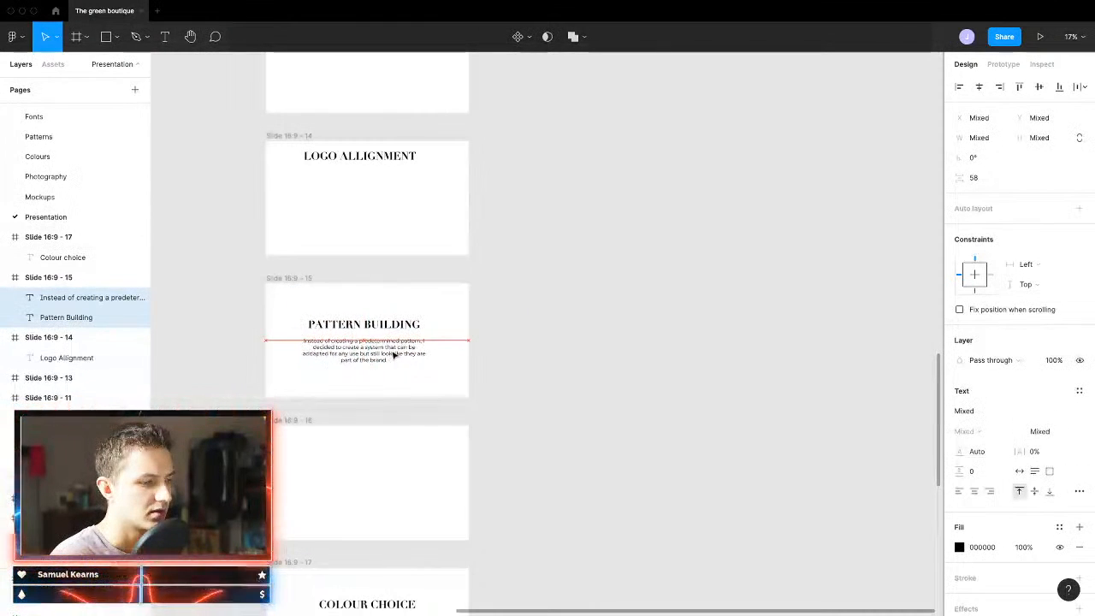
{"action": "left_click", "coordinate": [352, 303]}
{"action": "scroll", "coordinate": [355, 301], "scroll_direction": "up", "scroll_amount": 3}
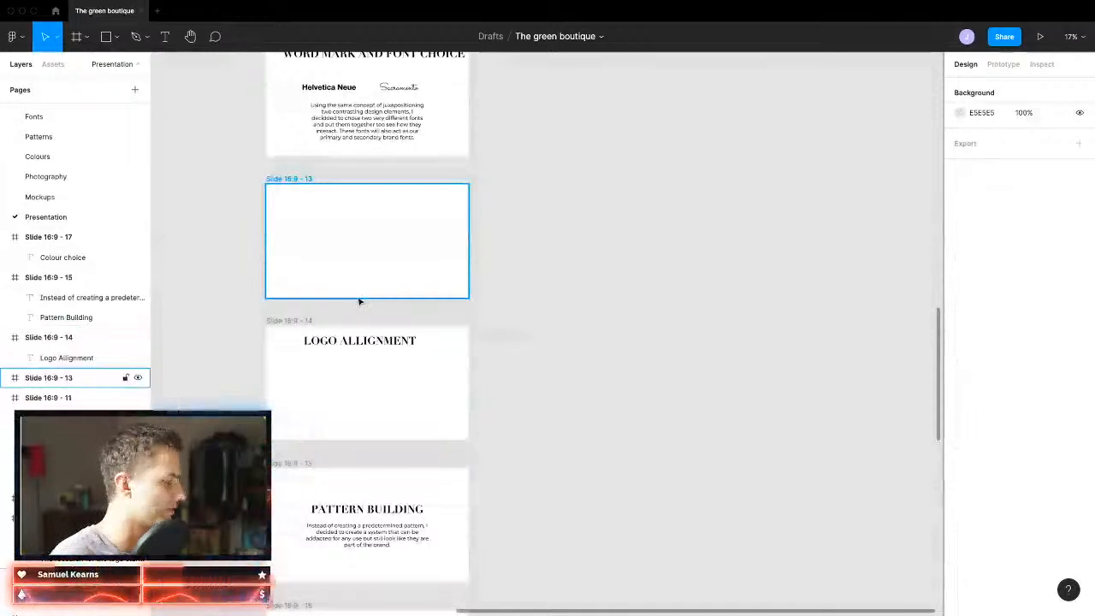
Step: Centre the Logo Allignment heading near its slide's upper edge, and centre the Design Principles of Permaculture heading below its paragraph
{"action": "left_click", "coordinate": [374, 343]}
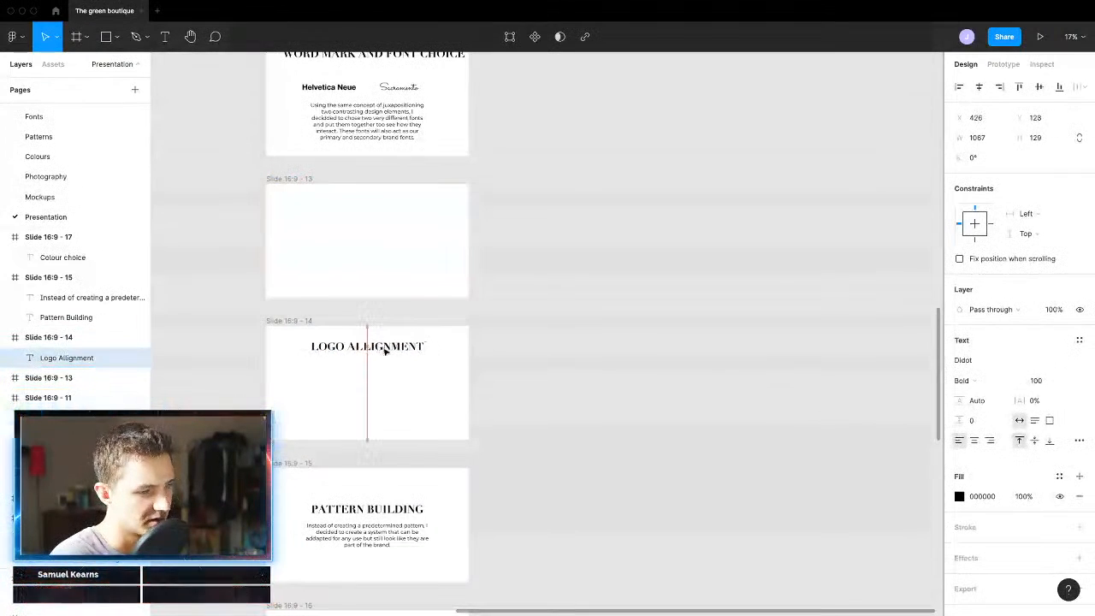
{"action": "left_click_drag", "start_coordinate": [384, 349], "coordinate": [384, 352]}
{"action": "scroll", "coordinate": [389, 340], "scroll_direction": "up", "scroll_amount": 4}
{"action": "left_click_drag", "start_coordinate": [402, 308], "coordinate": [423, 362]}
{"action": "scroll", "coordinate": [386, 305], "scroll_direction": "up", "scroll_amount": 3}
{"action": "scroll", "coordinate": [374, 284], "scroll_direction": "up", "scroll_amount": 4}
{"action": "scroll", "coordinate": [423, 350], "scroll_direction": "left", "scroll_amount": 3}
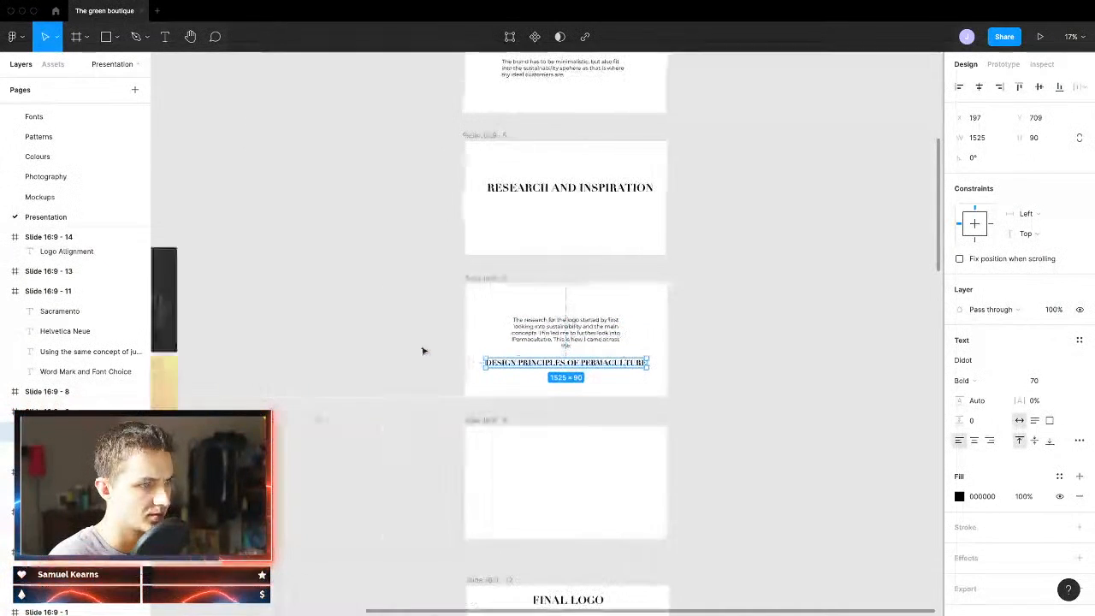
Step: Move the Research and Inspiration heading up and centre it horizontally near the upper edge of its slide
{"action": "scroll", "coordinate": [715, 282], "scroll_direction": "up", "scroll_amount": 2}
{"action": "scroll", "coordinate": [713, 293], "scroll_direction": "right", "scroll_amount": 2}
{"action": "scroll", "coordinate": [463, 310], "scroll_direction": "up", "scroll_amount": 5}
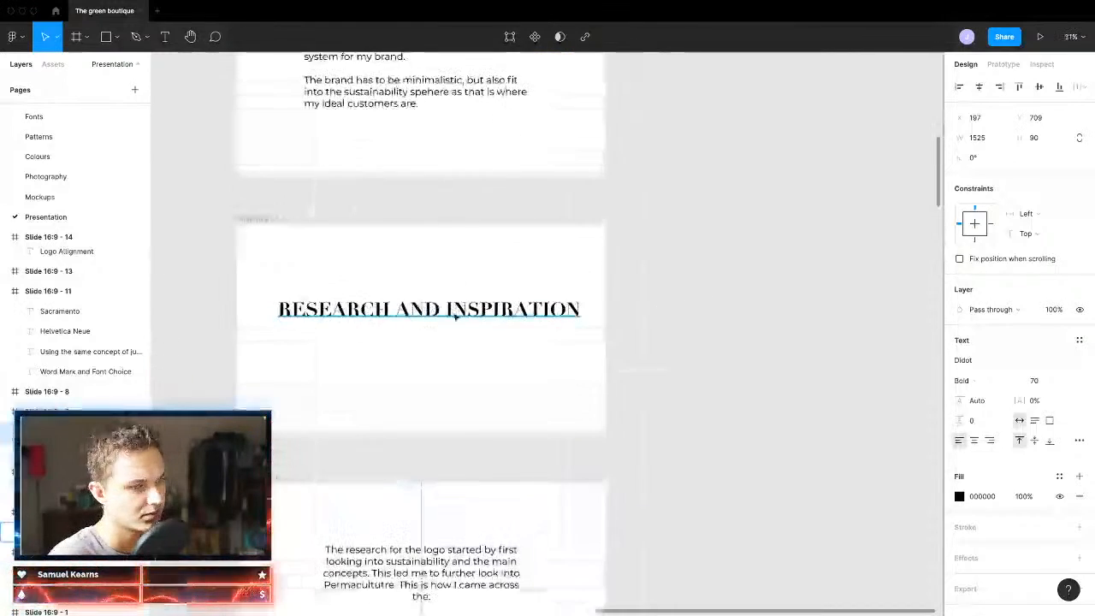
{"action": "left_click_drag", "start_coordinate": [452, 313], "coordinate": [474, 266]}
Step: Delete the Design Principles of Permaculture heading and move the logo research paragraph onto the slide above, centred under Research and Inspiration
{"action": "scroll", "coordinate": [489, 342], "scroll_direction": "down", "scroll_amount": 3}
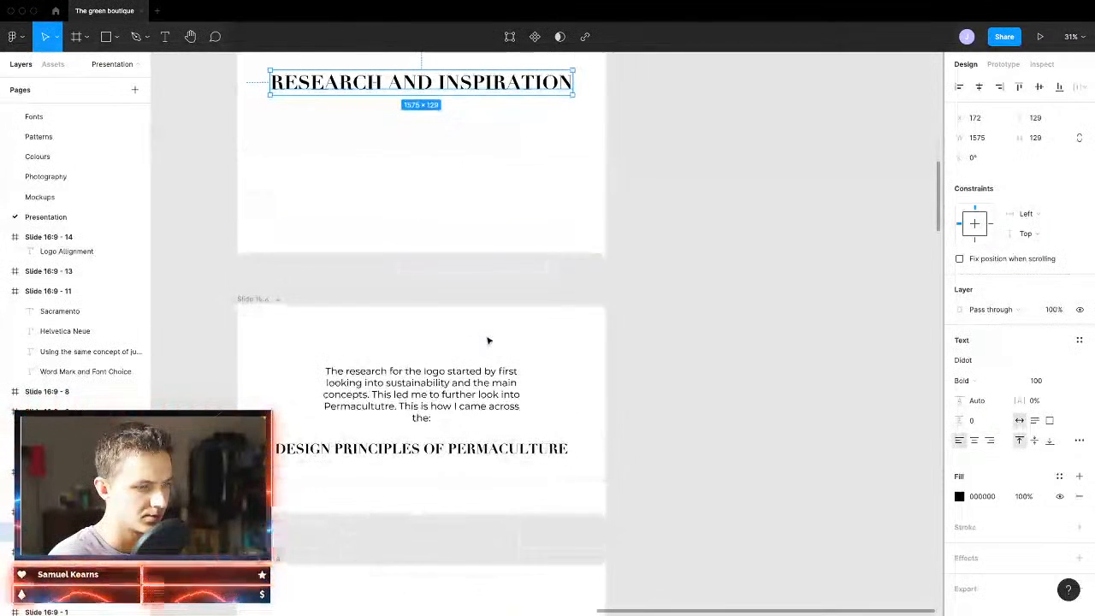
{"action": "left_click", "coordinate": [456, 451]}
{"action": "key", "text": "BackSpace"}
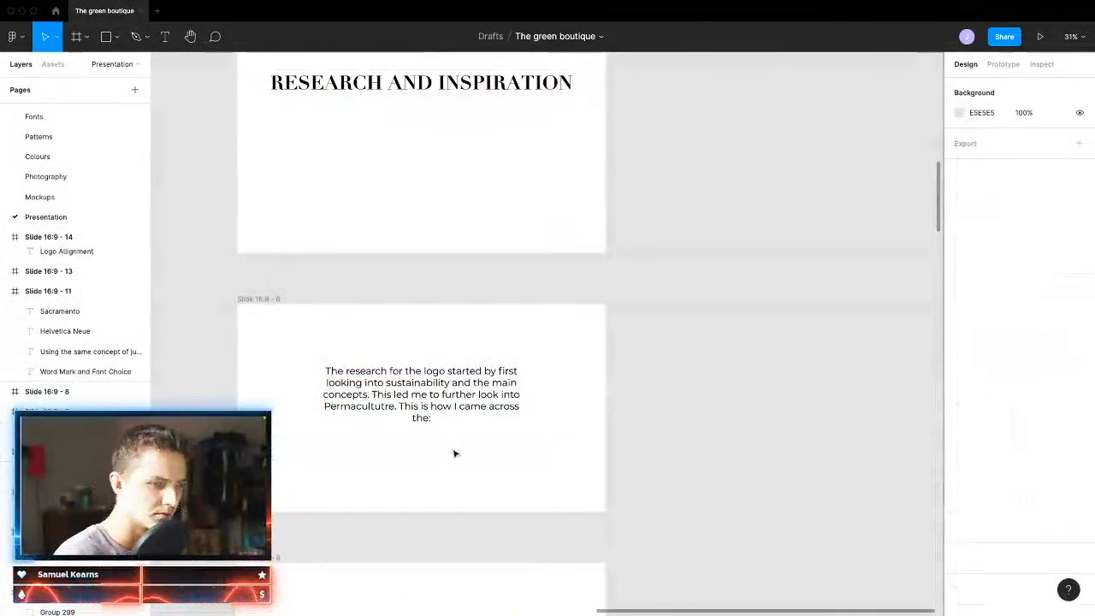
{"action": "left_click_drag", "start_coordinate": [439, 408], "coordinate": [433, 166]}
Step: Examine the layout of the opening slides and compare the Mission slide with the Research and Inspiration slide
{"action": "scroll", "coordinate": [447, 161], "scroll_direction": "up", "scroll_amount": 7}
{"action": "scroll", "coordinate": [465, 206], "scroll_direction": "down", "scroll_amount": 6}
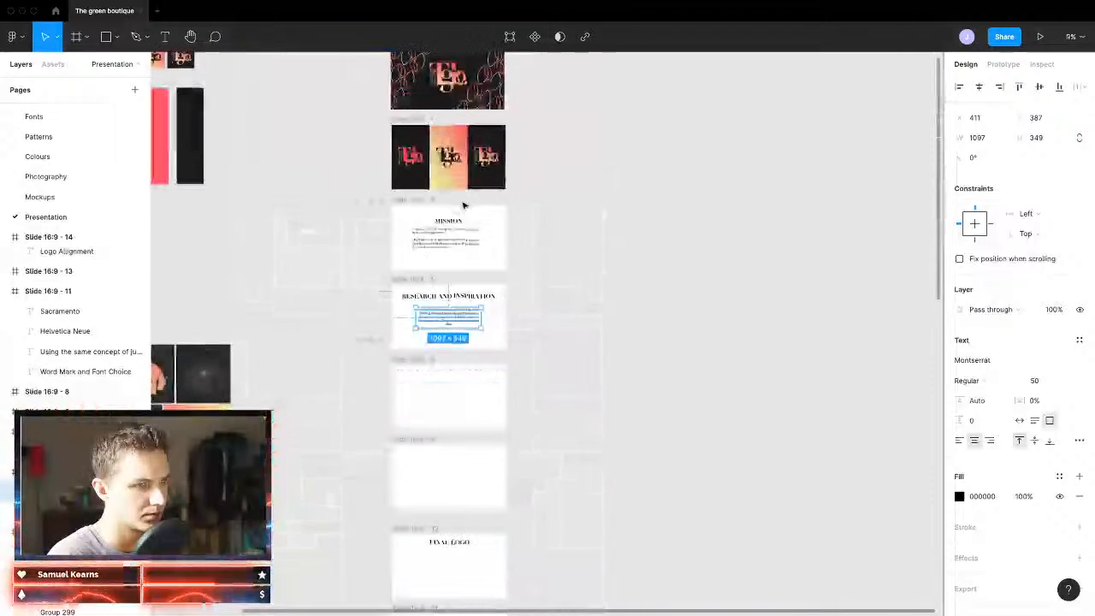
{"action": "scroll", "coordinate": [465, 205], "scroll_direction": "up", "scroll_amount": 1}
{"action": "scroll", "coordinate": [469, 416], "scroll_direction": "up", "scroll_amount": 8}
{"action": "scroll", "coordinate": [469, 394], "scroll_direction": "down", "scroll_amount": 8}
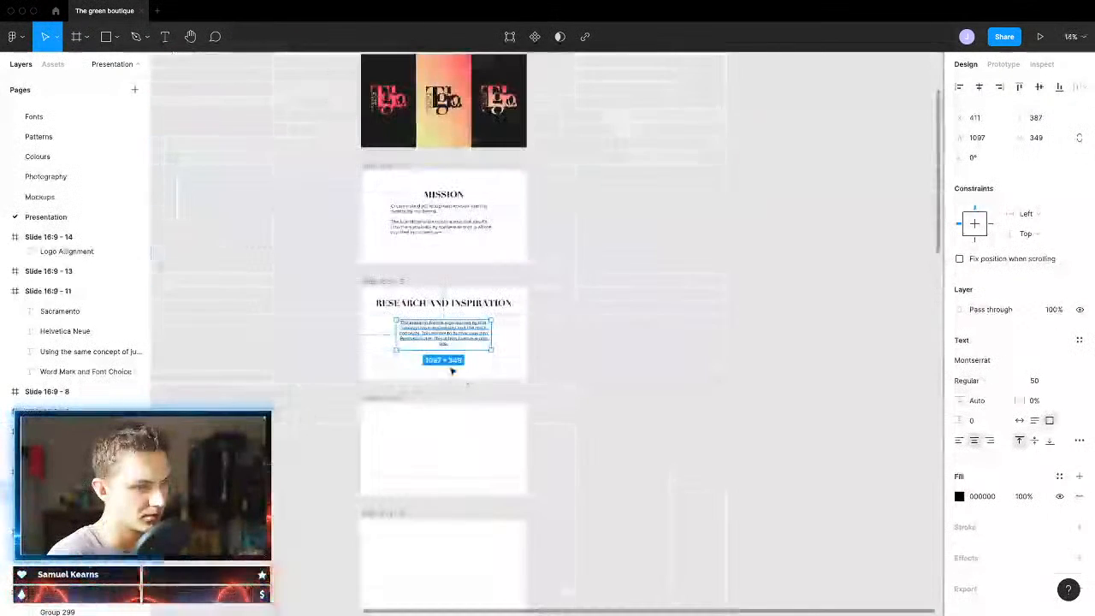
{"action": "left_click", "coordinate": [455, 303]}
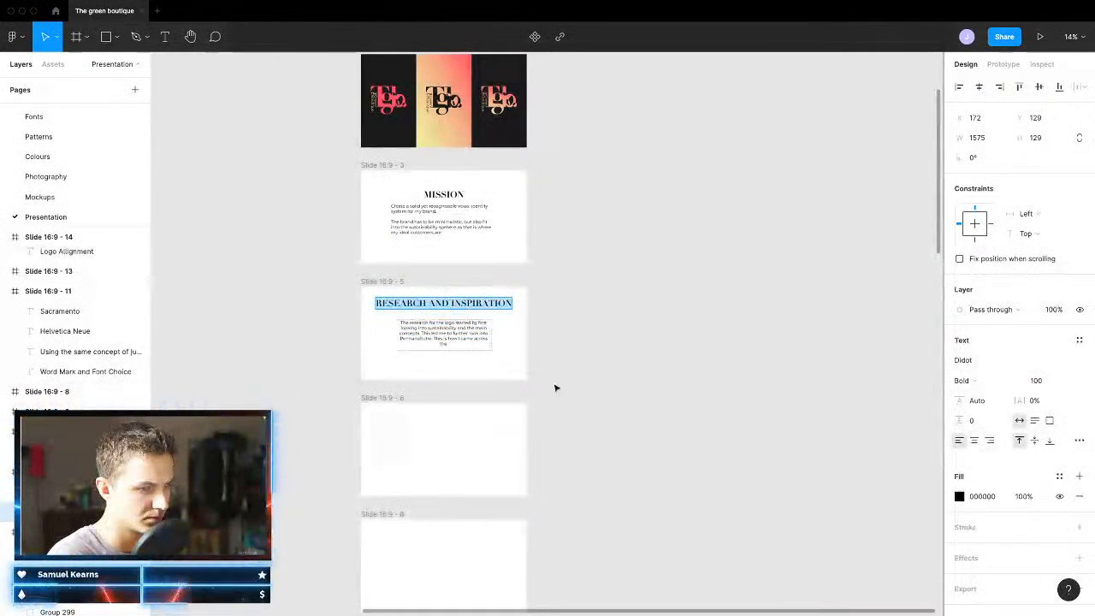
{"action": "key", "text": "Escape"}
{"action": "scroll", "coordinate": [458, 436], "scroll_direction": "down", "scroll_amount": 3}
{"action": "left_click", "coordinate": [687, 371]}
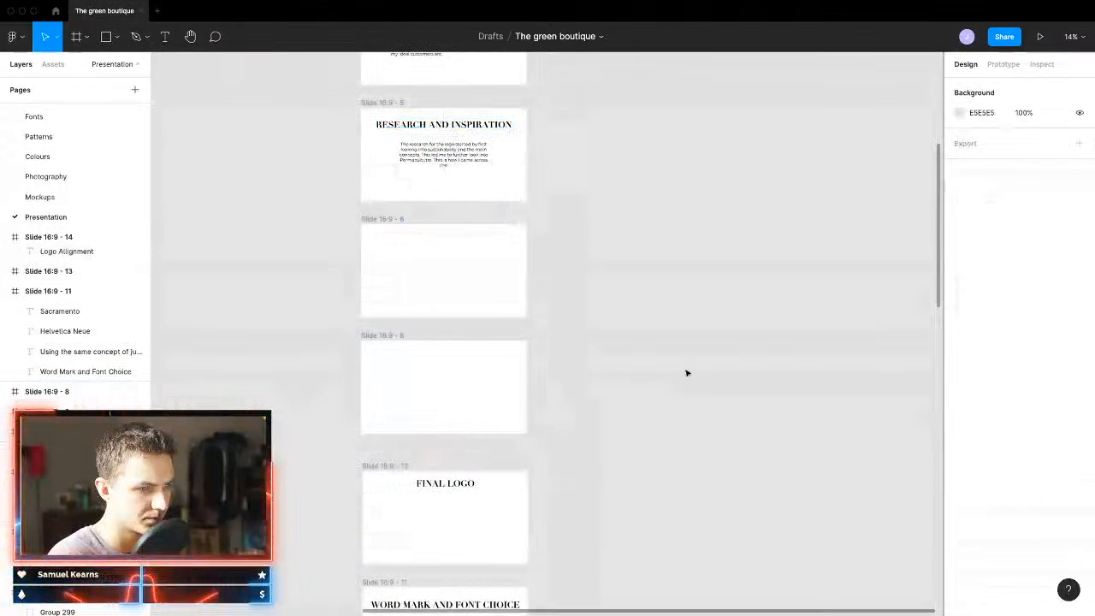
Step: Delete the blank slide above Final Logo and move the Final Logo slide up beneath the remaining blank slide
{"action": "left_click", "coordinate": [445, 419]}
{"action": "key", "text": "Delete"}
{"action": "scroll", "coordinate": [346, 455], "scroll_direction": "down", "scroll_amount": 3}
{"action": "left_click_drag", "start_coordinate": [433, 354], "coordinate": [453, 246]}
{"action": "left_click_drag", "start_coordinate": [444, 219], "coordinate": [433, 217]}
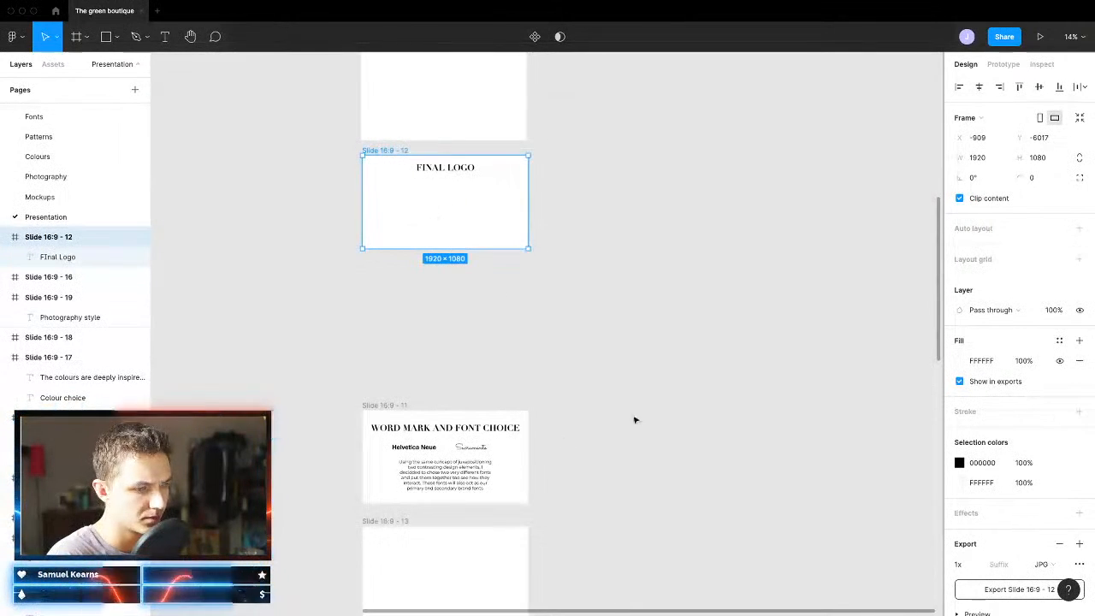
{"action": "scroll", "coordinate": [570, 451], "scroll_direction": "up", "scroll_amount": 5}
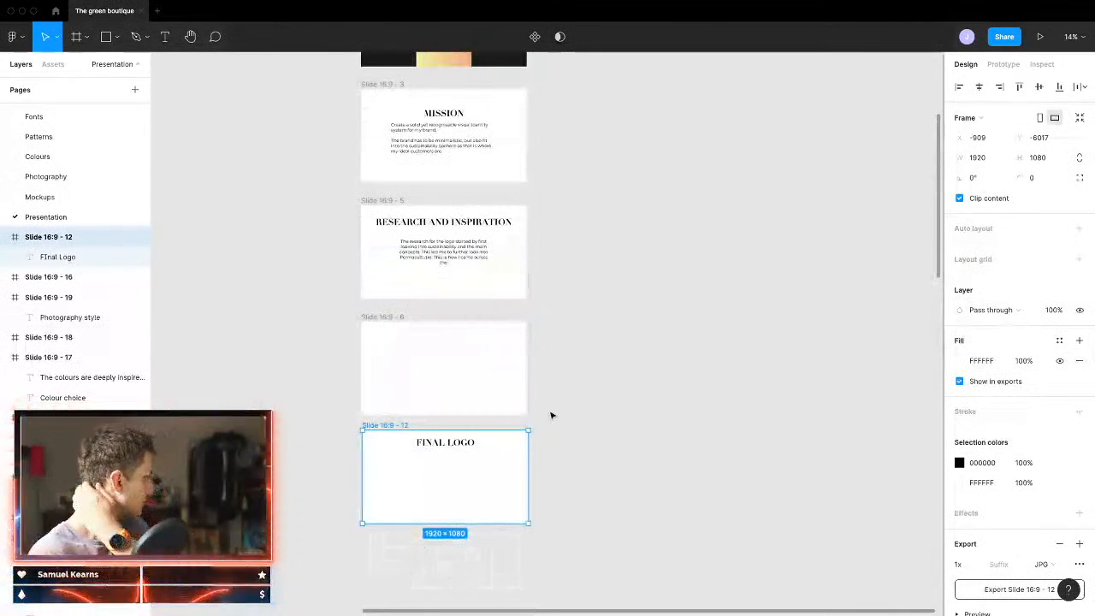
Step: Replace the Mission slide's paragraph text with "The green boutique is a zero waste supply shop"
{"action": "scroll", "coordinate": [444, 221], "scroll_direction": "up", "scroll_amount": 5}
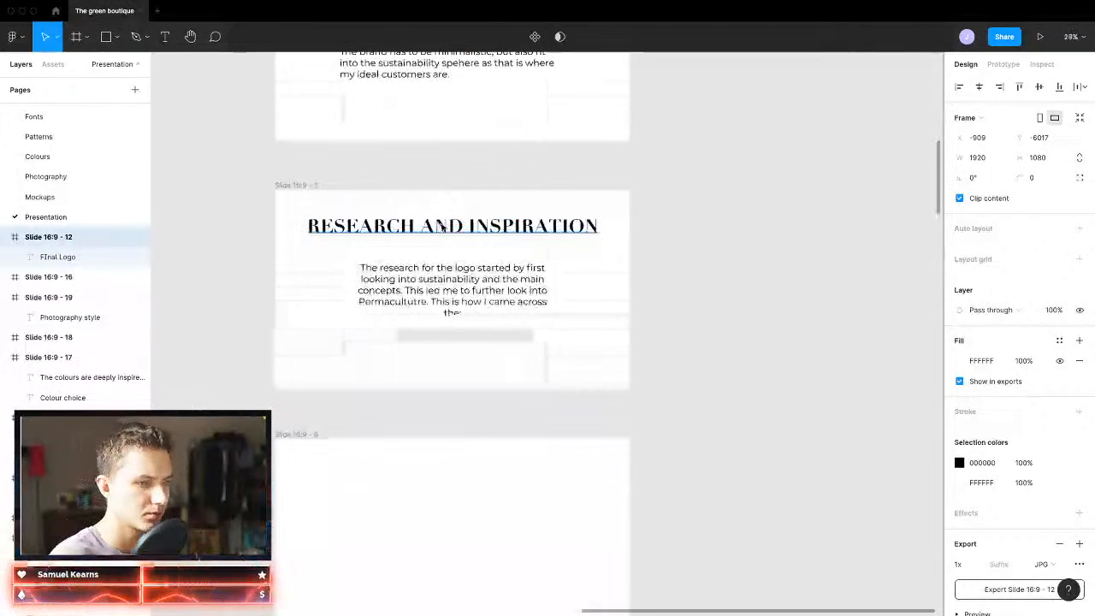
{"action": "left_click", "coordinate": [444, 223]}
{"action": "scroll", "coordinate": [609, 305], "scroll_direction": "up", "scroll_amount": 6}
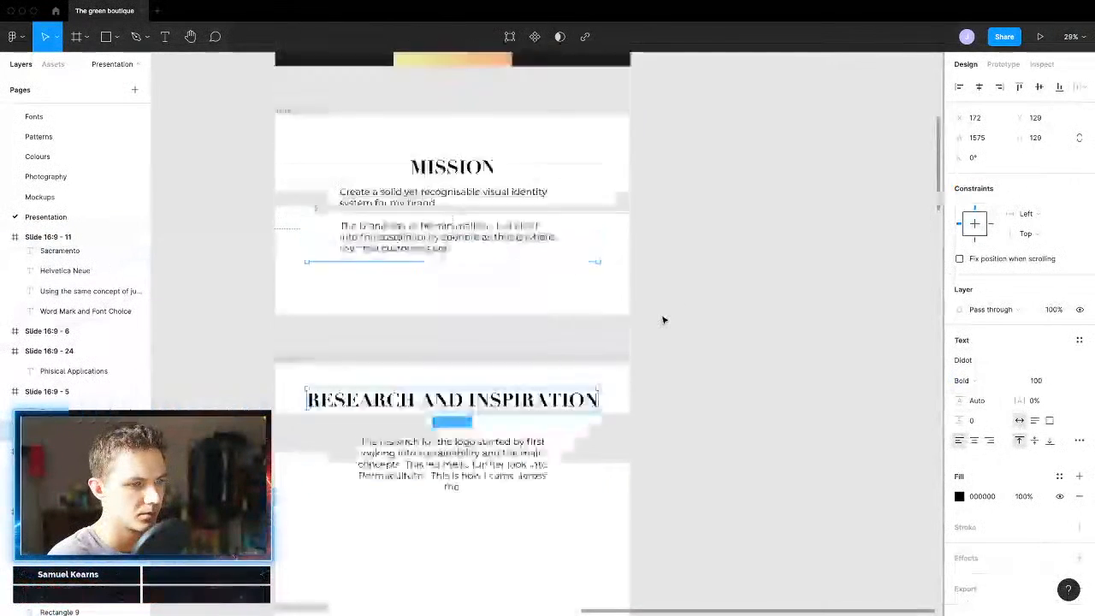
{"action": "left_click", "coordinate": [421, 425]}
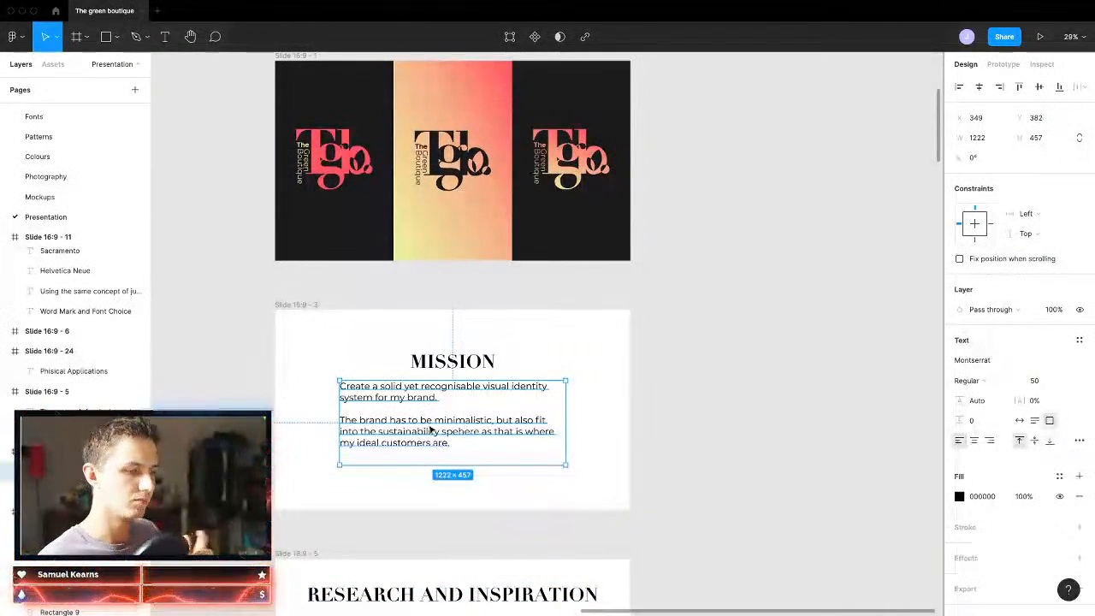
{"action": "scroll", "coordinate": [457, 426], "scroll_direction": "down", "scroll_amount": 2}
{"action": "scroll", "coordinate": [433, 344], "scroll_direction": "up", "scroll_amount": 4}
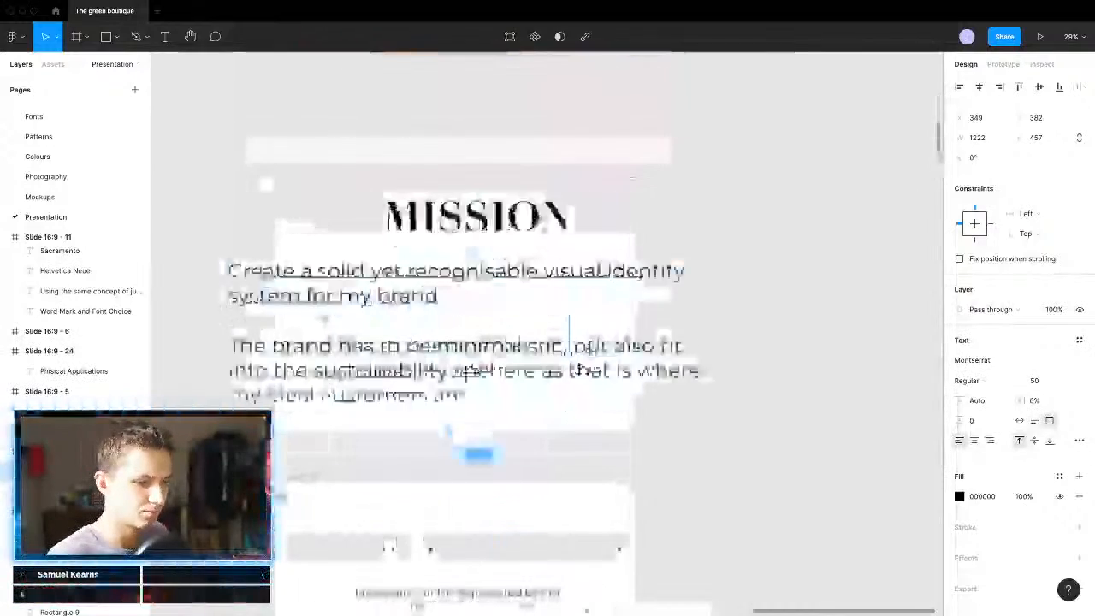
{"action": "scroll", "coordinate": [569, 323], "scroll_direction": "up", "scroll_amount": 2}
{"action": "key", "text": "Return"}
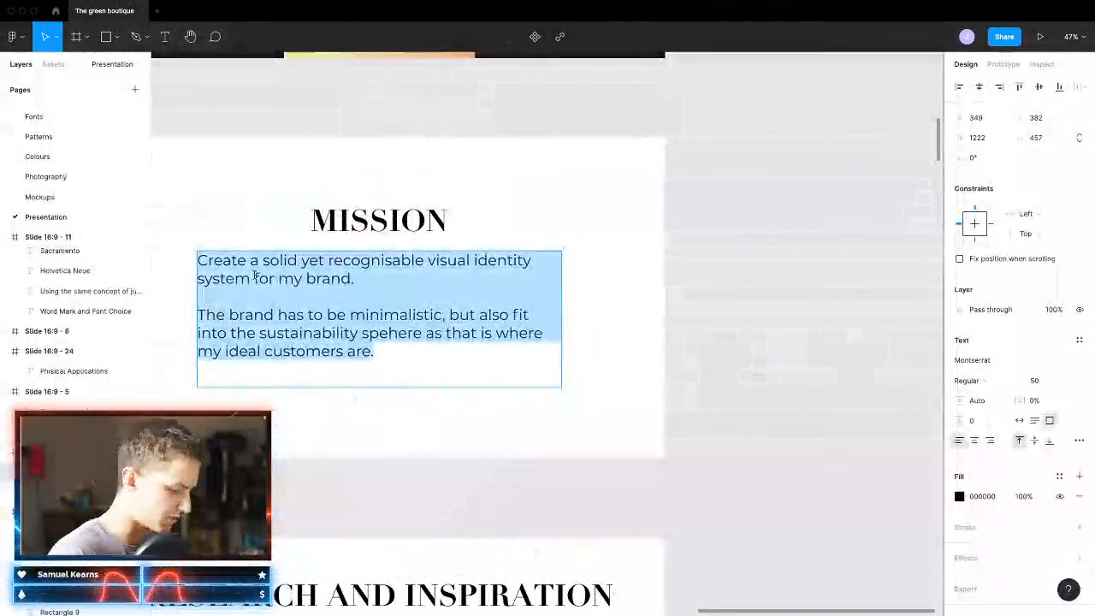
{"action": "type", "text": "The g"}
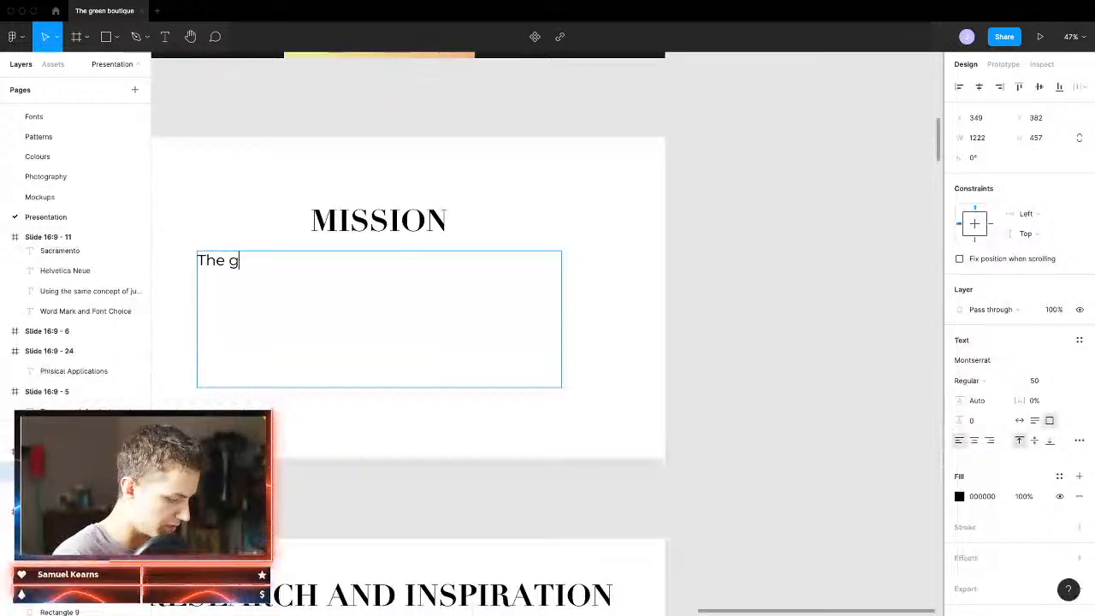
{"action": "type", "text": "reen boutiqu"}
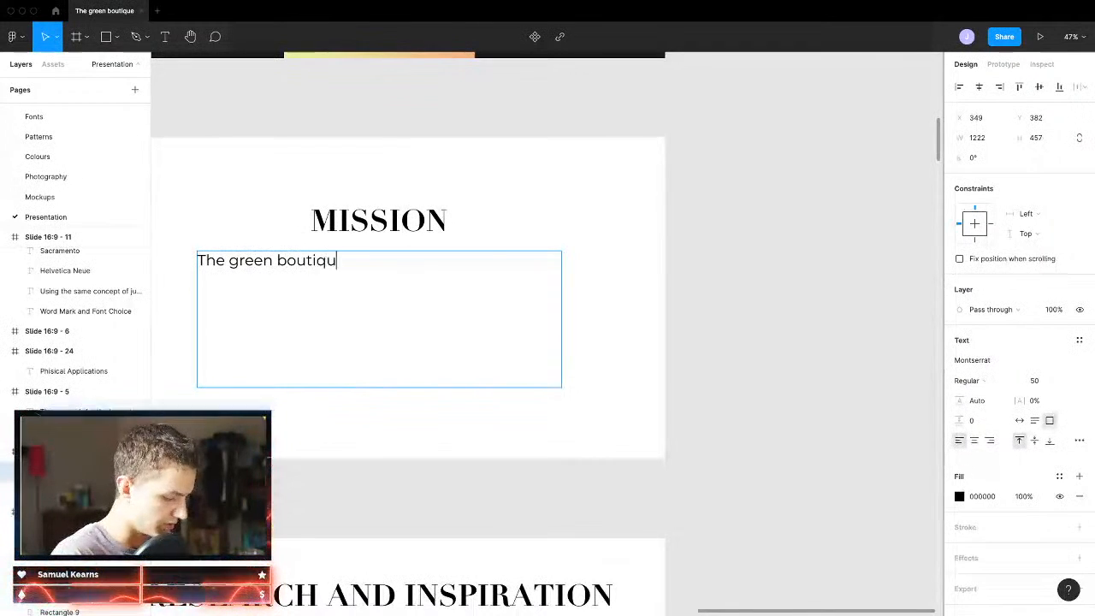
{"action": "type", "text": "e is a "}
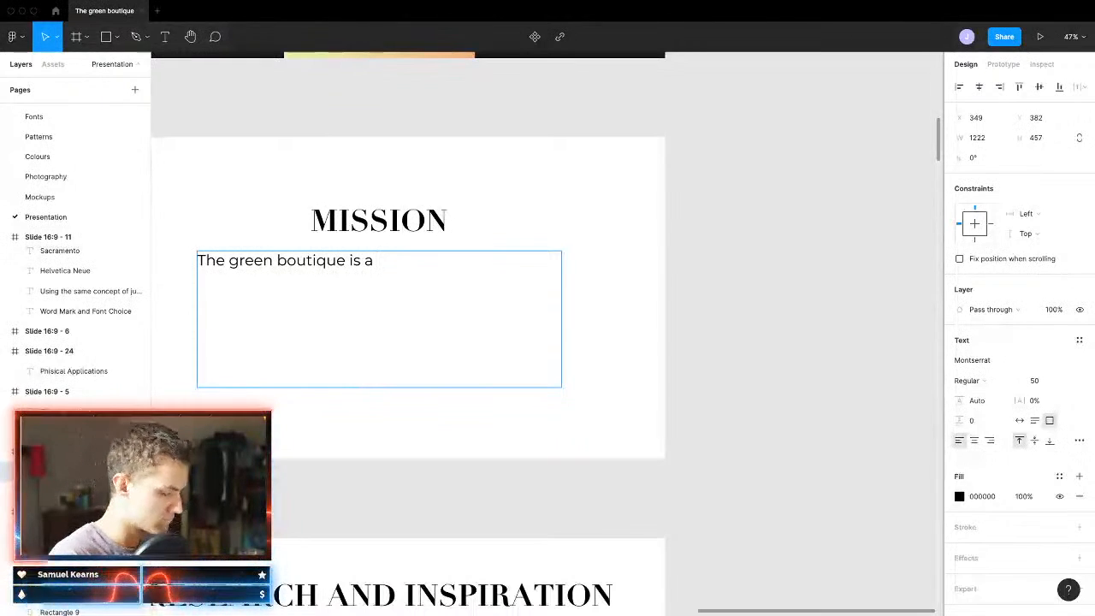
{"action": "type", "text": "zero wa"}
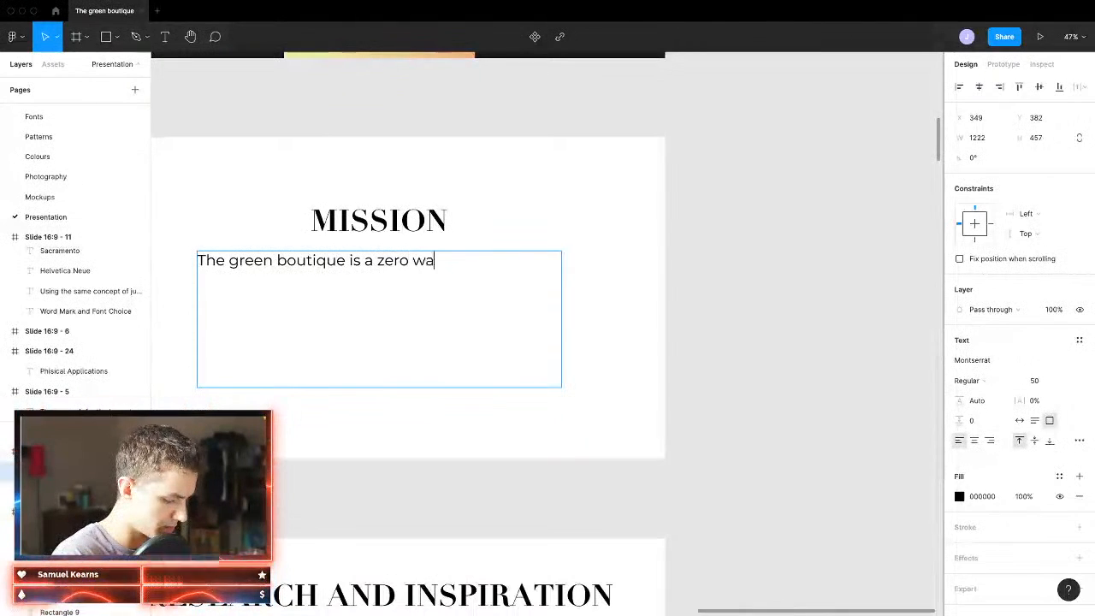
{"action": "type", "text": "ste online"}
{"action": "key", "text": "BackSpace"}
{"action": "key", "text": "BackSpace"}
{"action": "key", "text": "BackSpace"}
{"action": "key", "text": "BackSpace"}
{"action": "key", "text": "BackSpace"}
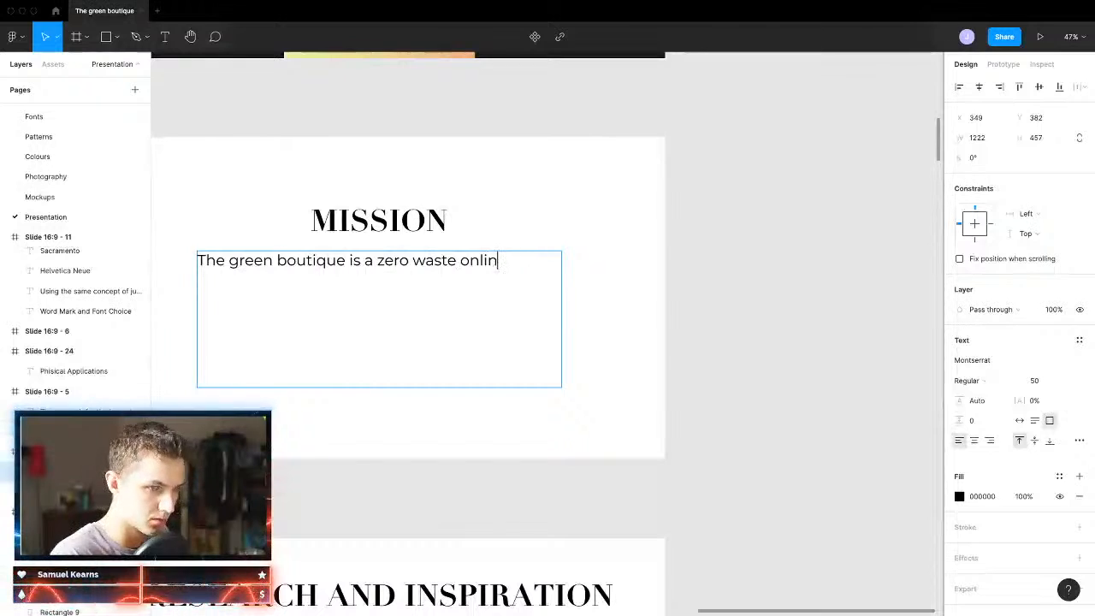
{"action": "type", "text": "supl"}
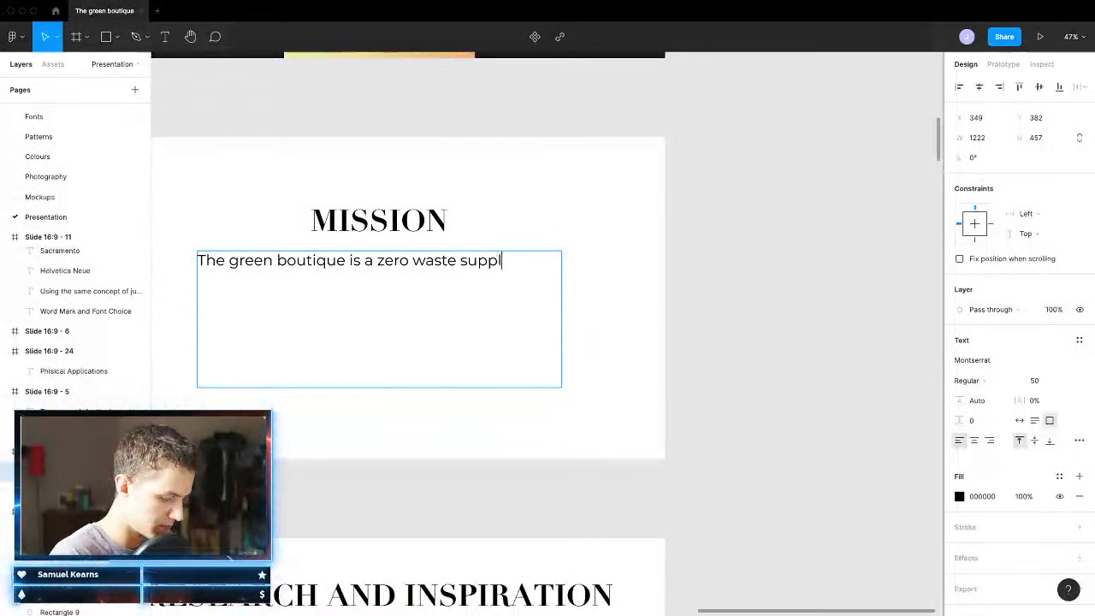
{"action": "type", "text": "y shop"}
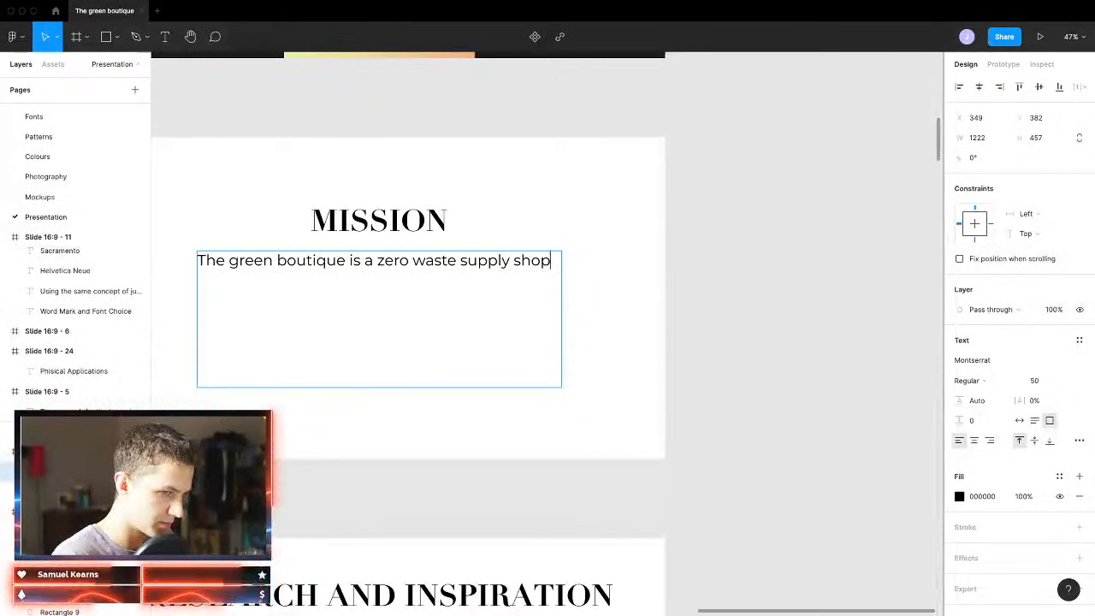
Step: Complete the Mission slide's opening sentence with "that sells online and at markets."
{"action": "type", "text": " that "}
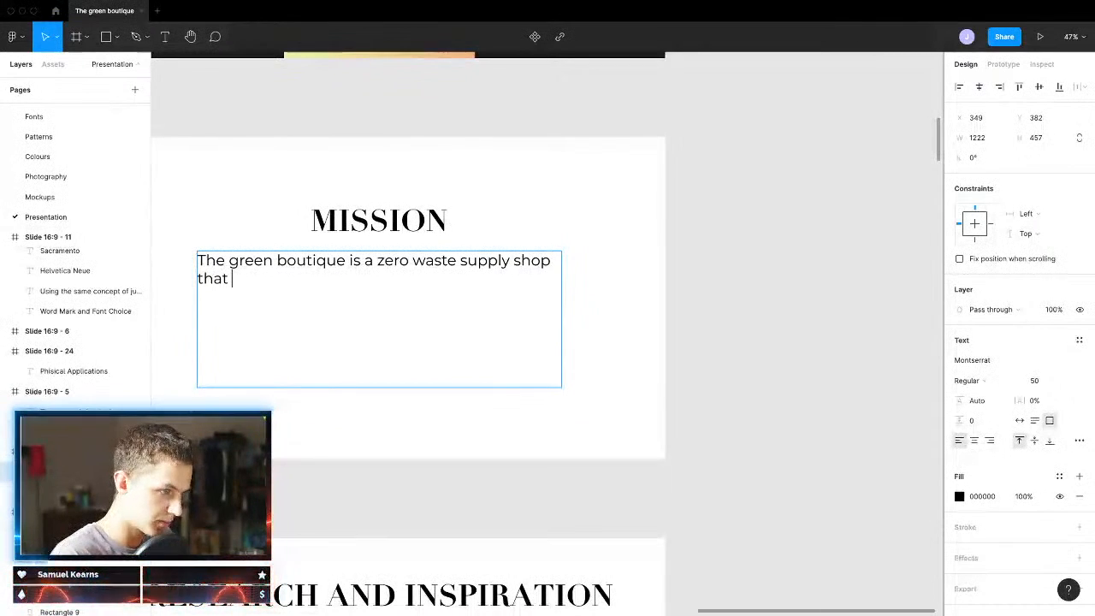
{"action": "type", "text": "sells online"}
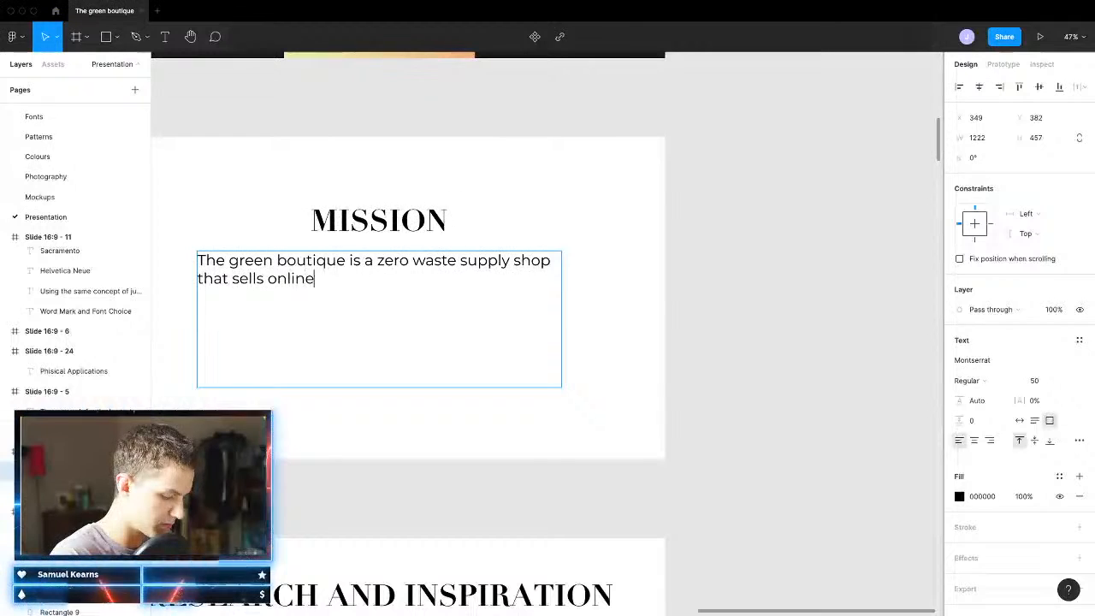
{"action": "type", "text": " and"}
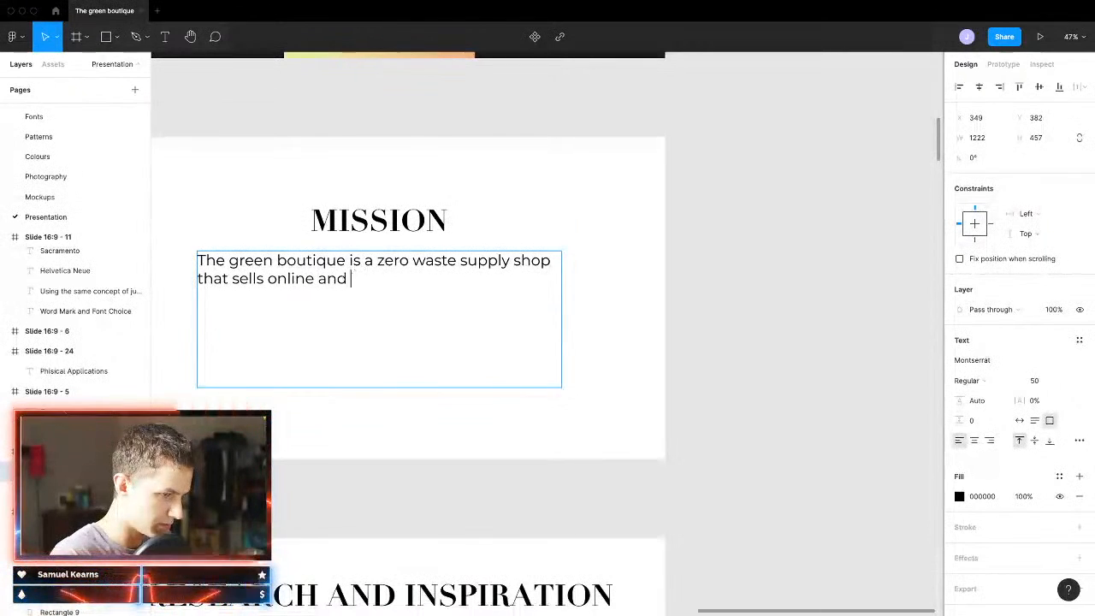
{"action": "type", "text": " at a"}
{"action": "key", "text": "BackSpace"}
{"action": "type", "text": "m"}
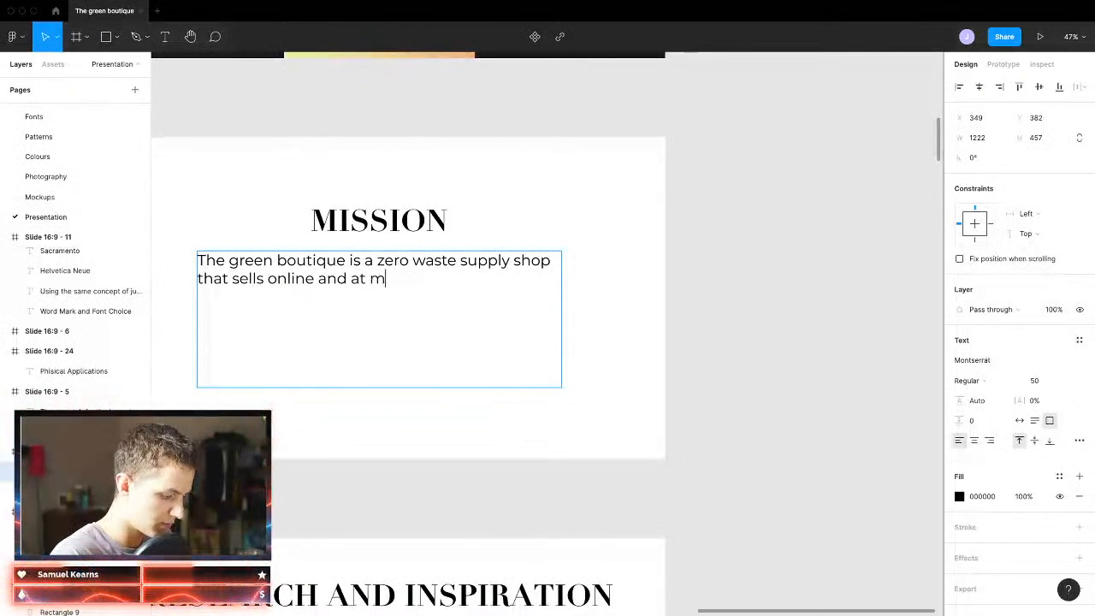
{"action": "type", "text": "arkets."}
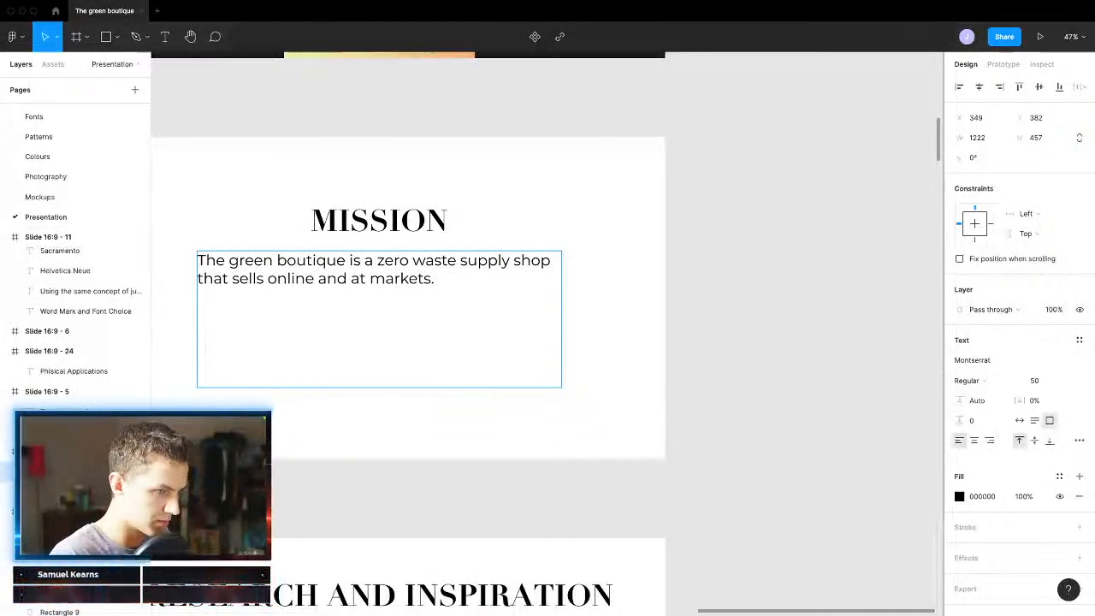
Step: Start a second paragraph on the Mission slide, separated by a blank line, with "The goal of the redesign was to"
{"action": "key", "text": "Return"}
{"action": "key", "text": "Return"}
{"action": "type", "text": "The goal"}
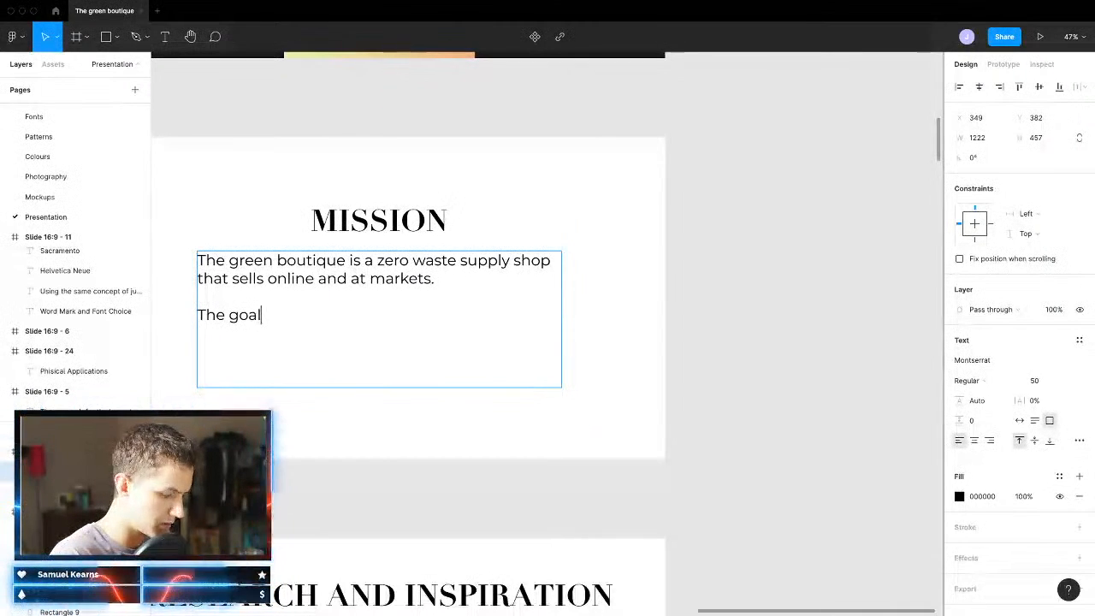
{"action": "type", "text": " of the "}
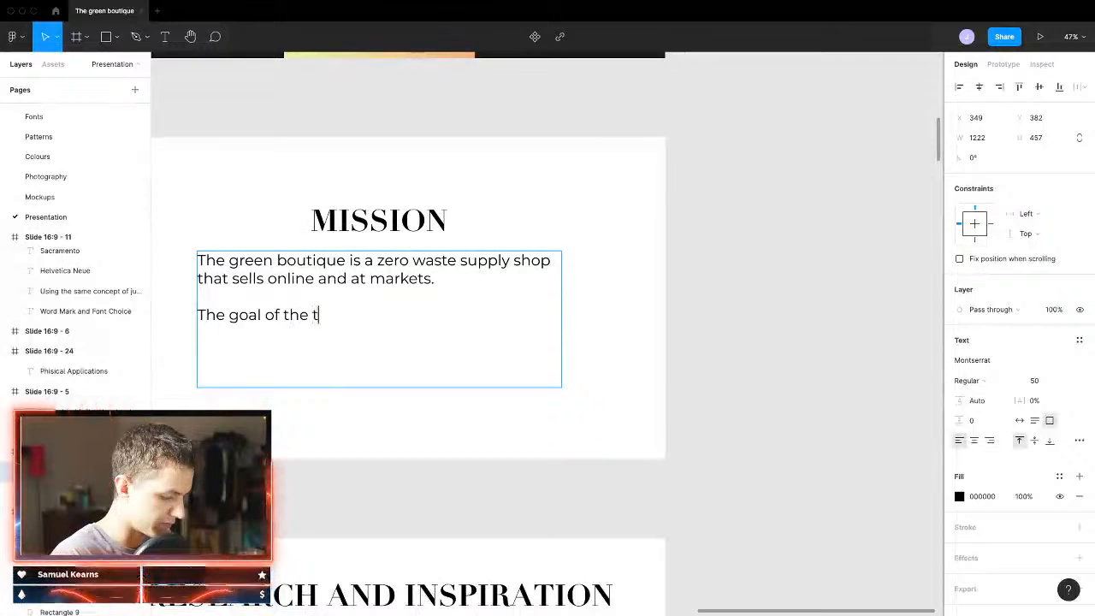
{"action": "type", "text": "the redesign wa"}
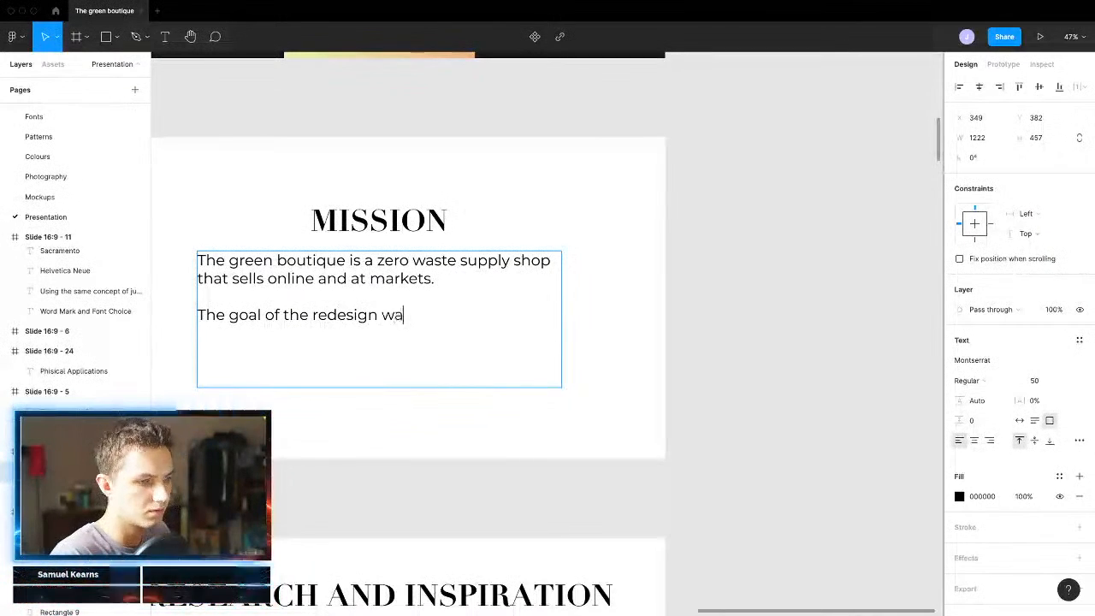
{"action": "type", "text": "s to defer"}
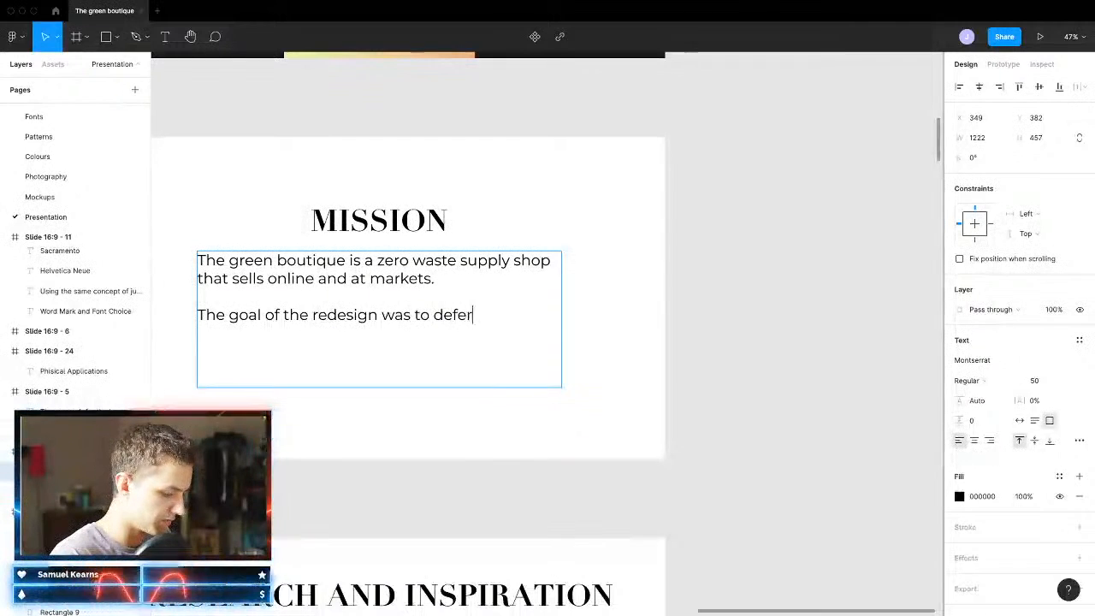
{"action": "type", "text": "ian"}
{"action": "key", "text": "BackSpace"}
{"action": "key", "text": "BackSpace"}
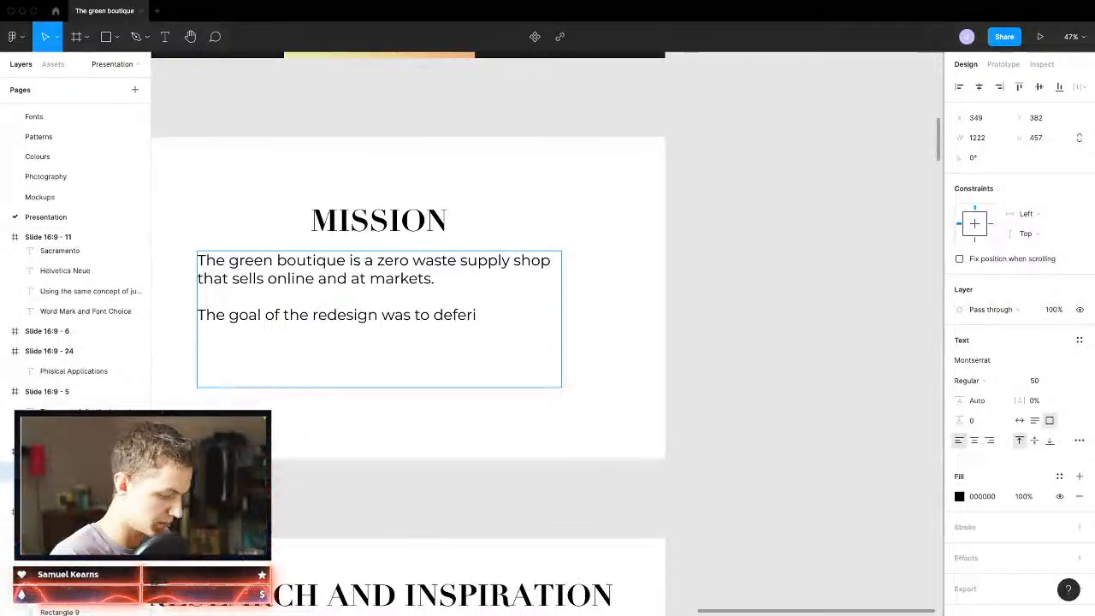
{"action": "type", "text": "a"}
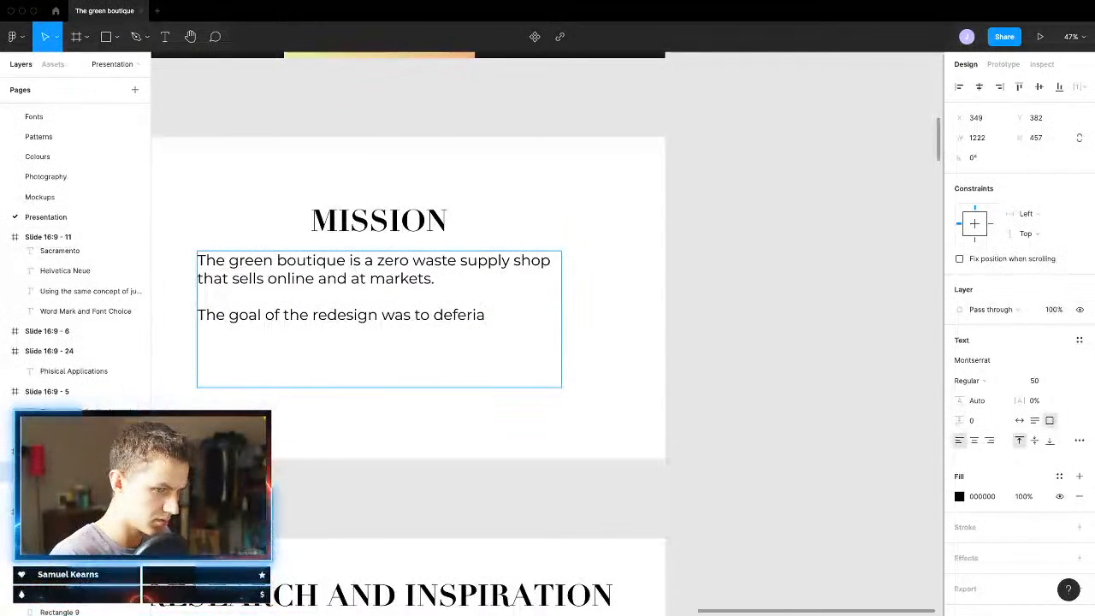
{"action": "type", "text": "ntate the"}
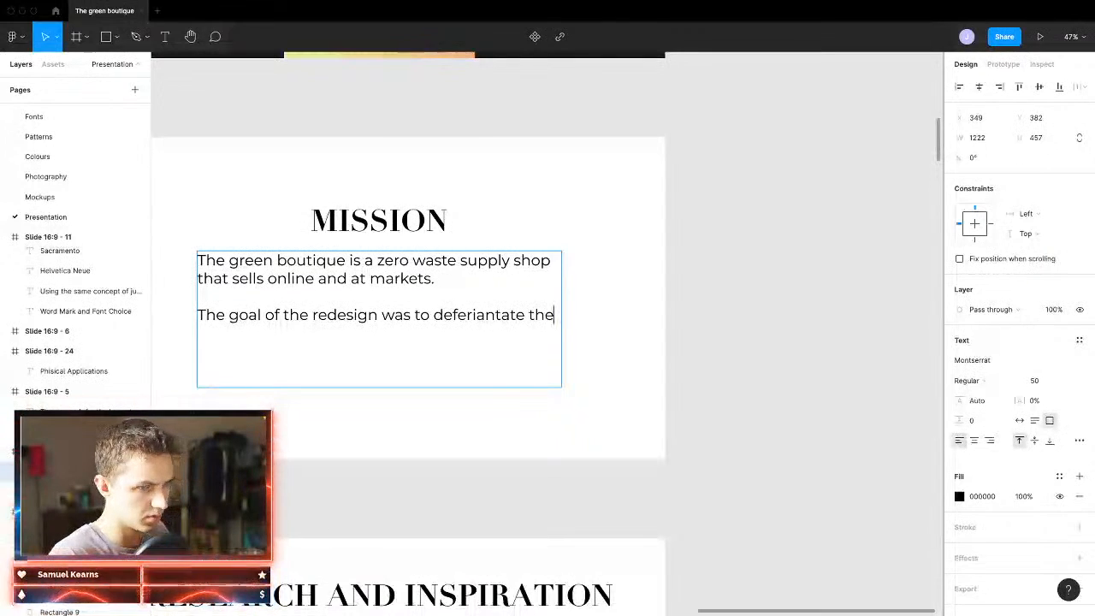
{"action": "key", "text": "BackSpace"}
{"action": "key", "text": "BackSpace"}
{"action": "key", "text": "BackSpace"}
{"action": "key", "text": "BackSpace"}
{"action": "key", "text": "BackSpace"}
{"action": "key", "text": "BackSpace"}
{"action": "key", "text": "BackSpace"}
{"action": "key", "text": "BackSpace"}
{"action": "key", "text": "BackSpace"}
{"action": "key", "text": "BackSpace"}
{"action": "key", "text": "BackSpace"}
{"action": "key", "text": "BackSpace"}
{"action": "key", "text": "BackSpace"}
{"action": "key", "text": "BackSpace"}
{"action": "key", "text": "BackSpace"}
{"action": "key", "text": "BackSpace"}
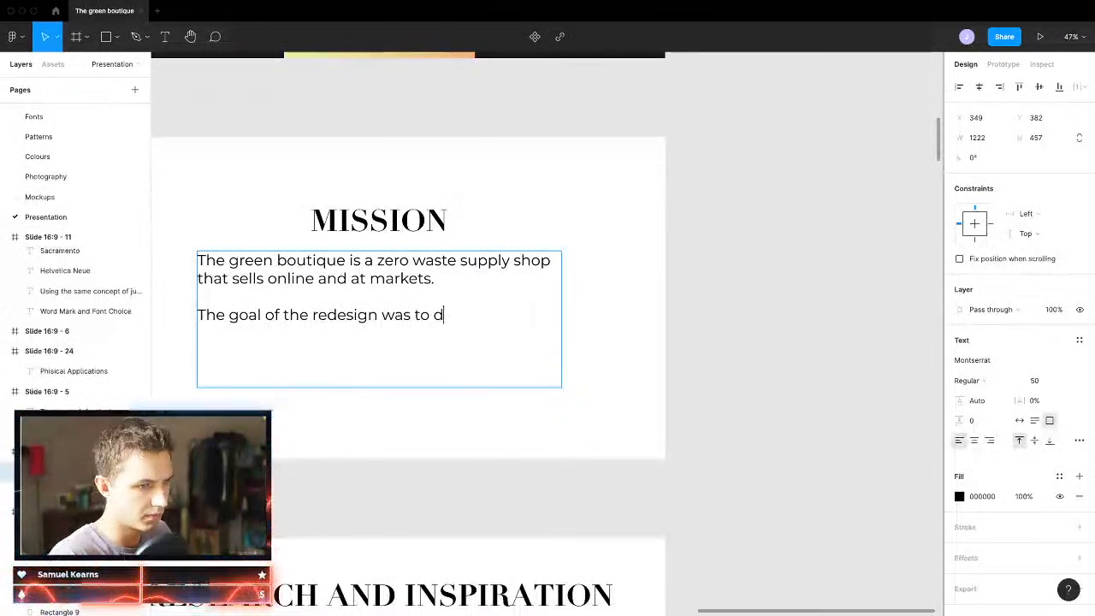
{"action": "key", "text": "BackSpace"}
Step: Complete the redesign goal sentence with "make their brand stand out from all the other companies selling on their website."
{"action": "type", "text": "make their bran"}
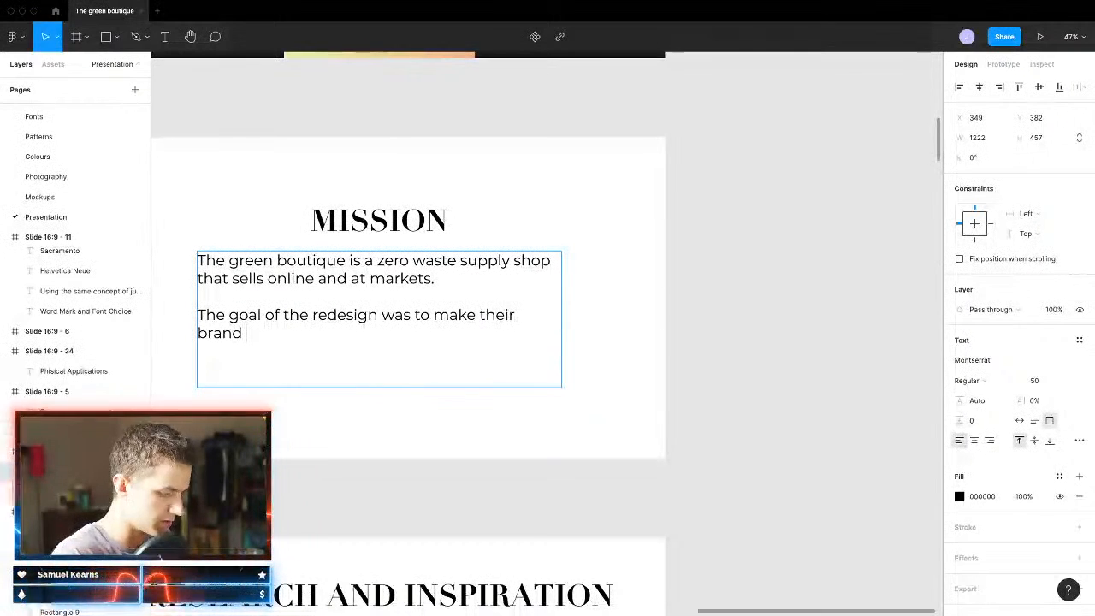
{"action": "type", "text": "d sta"}
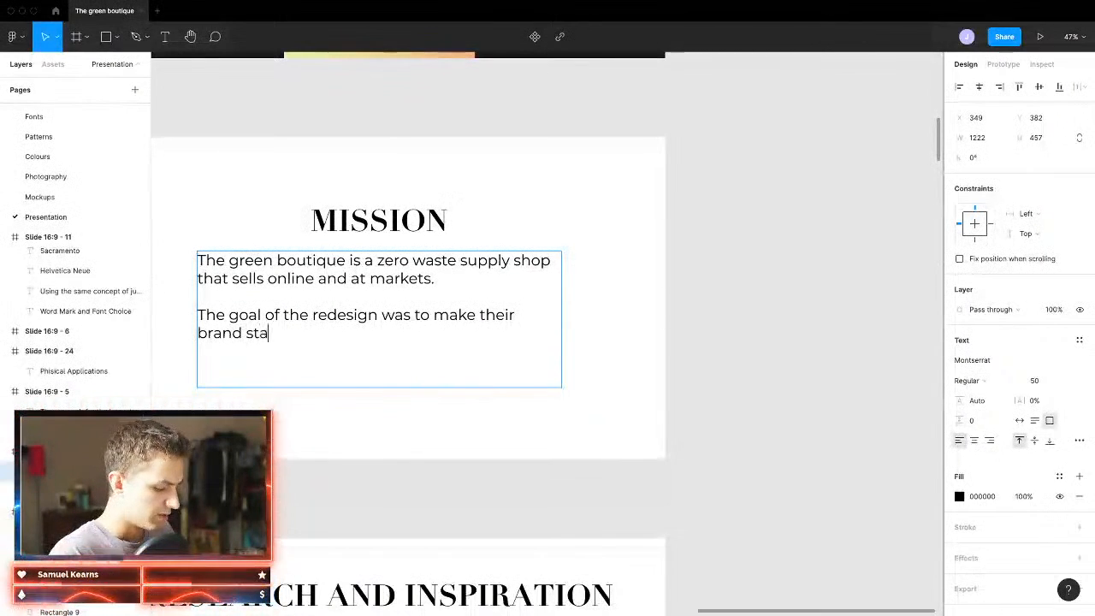
{"action": "type", "text": "nd out "}
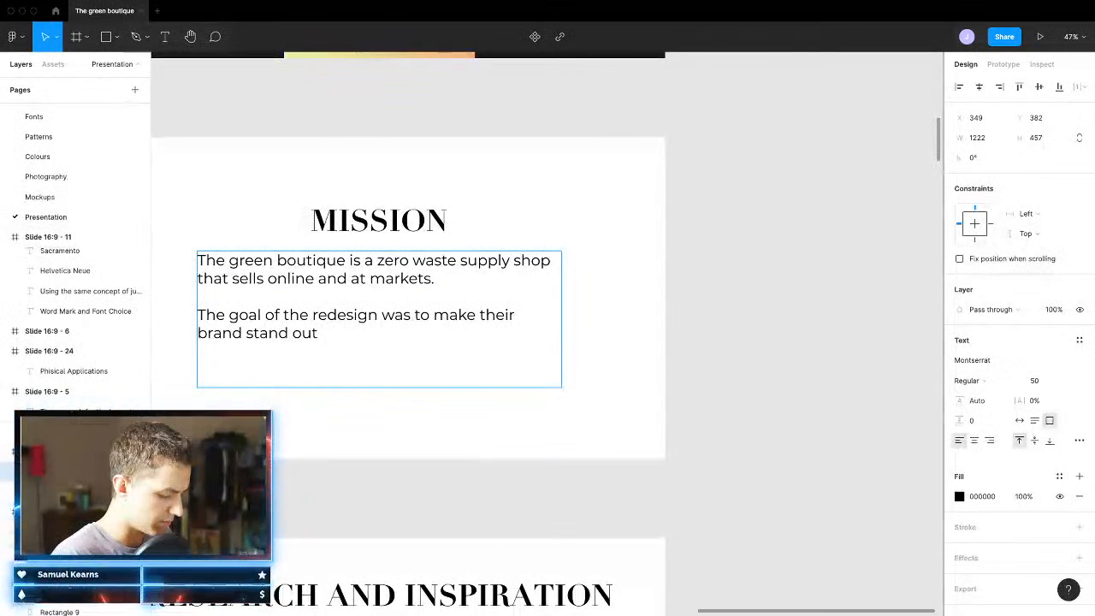
{"action": "type", "text": "forn"}
{"action": "key", "text": "BackSpace"}
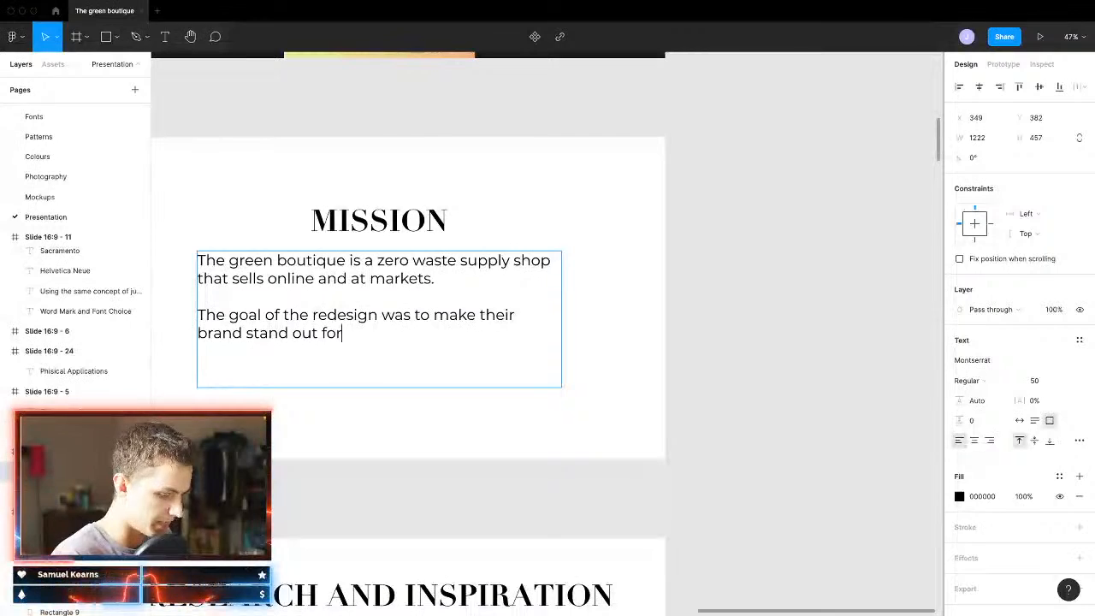
{"action": "type", "text": "m"}
{"action": "type", "text": "rom all the"}
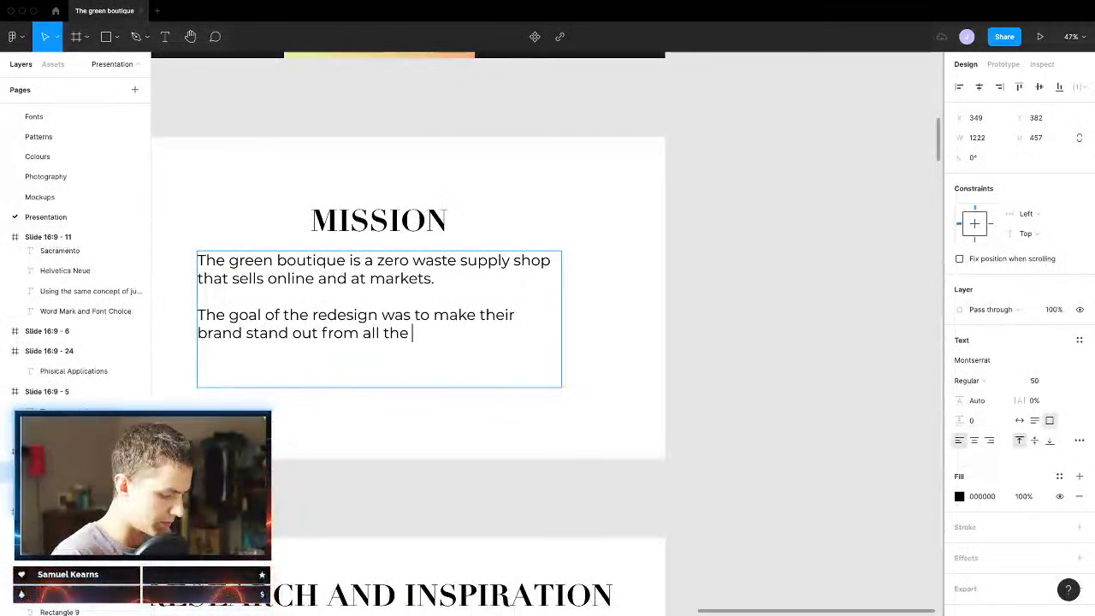
{"action": "type", "text": " other co"}
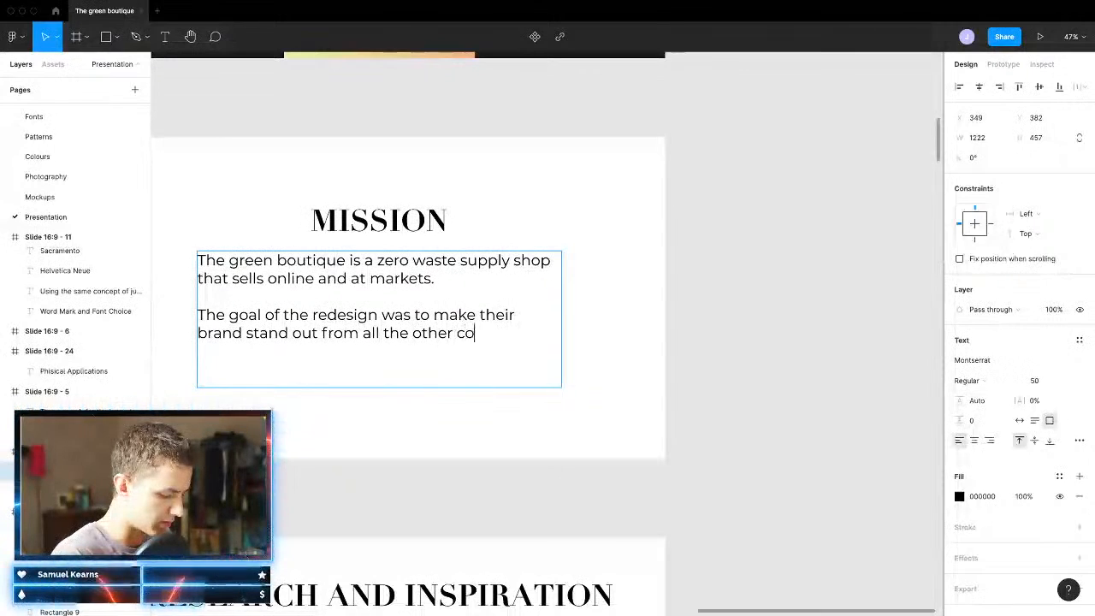
{"action": "type", "text": "mpanies se"}
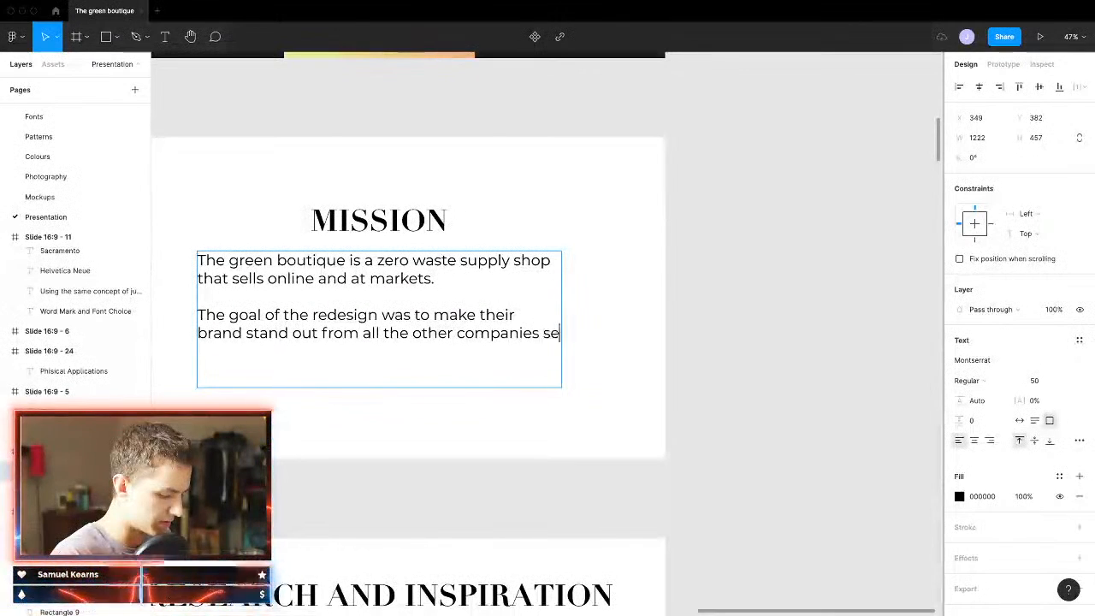
{"action": "type", "text": "lling on th"}
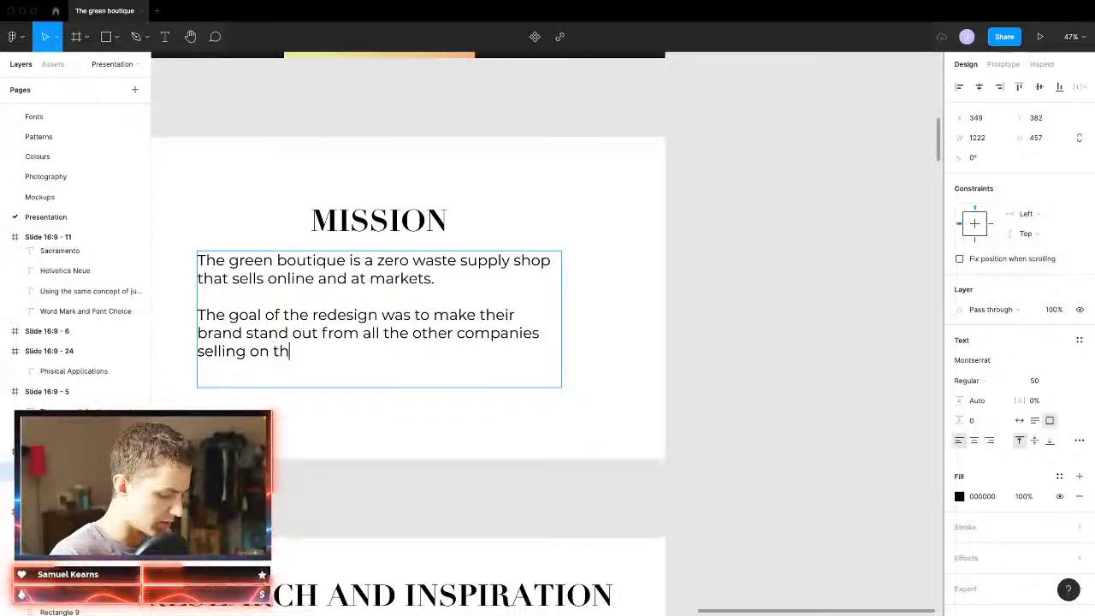
{"action": "type", "text": "eir website"}
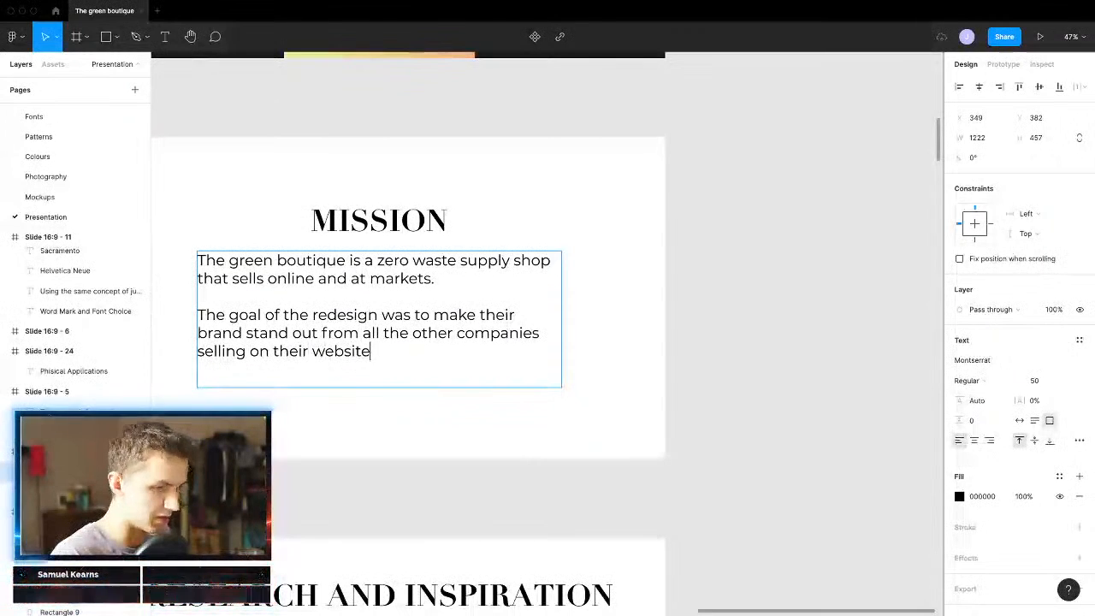
{"action": "type", "text": "."}
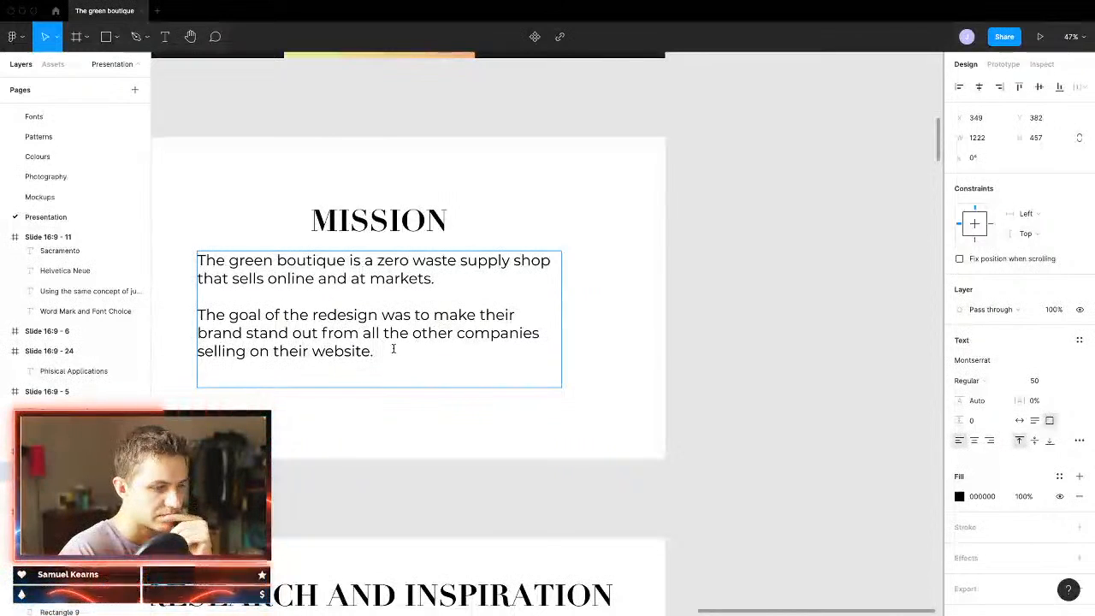
Step: Add the closing sentence "The brand also needed to look more up to date." to the Mission slide's second paragraph
{"action": "type", "text": " The brand als"}
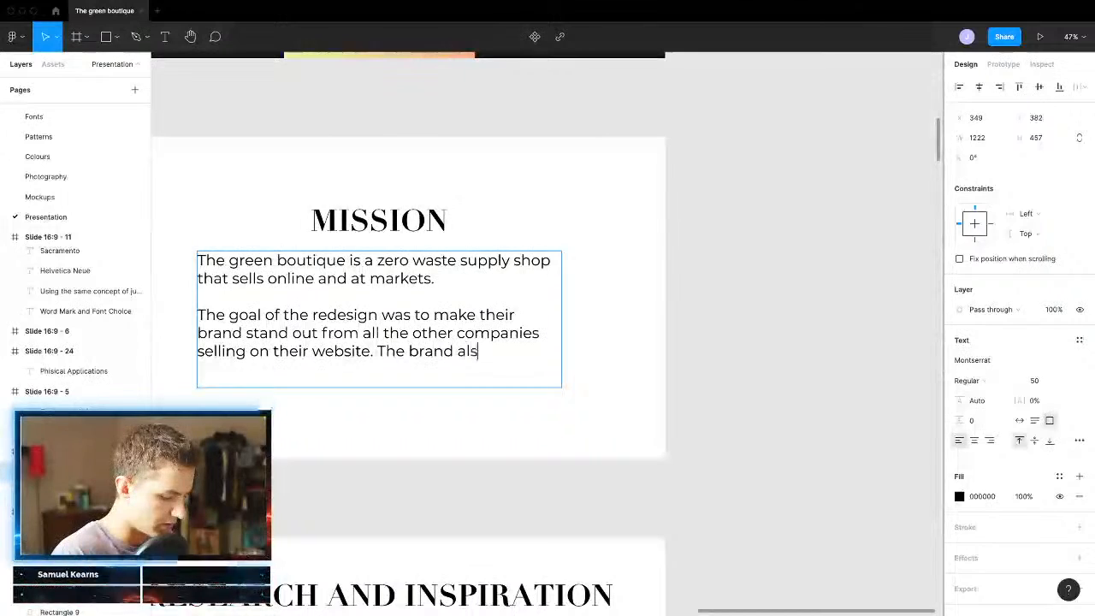
{"action": "type", "text": "o needed to b"}
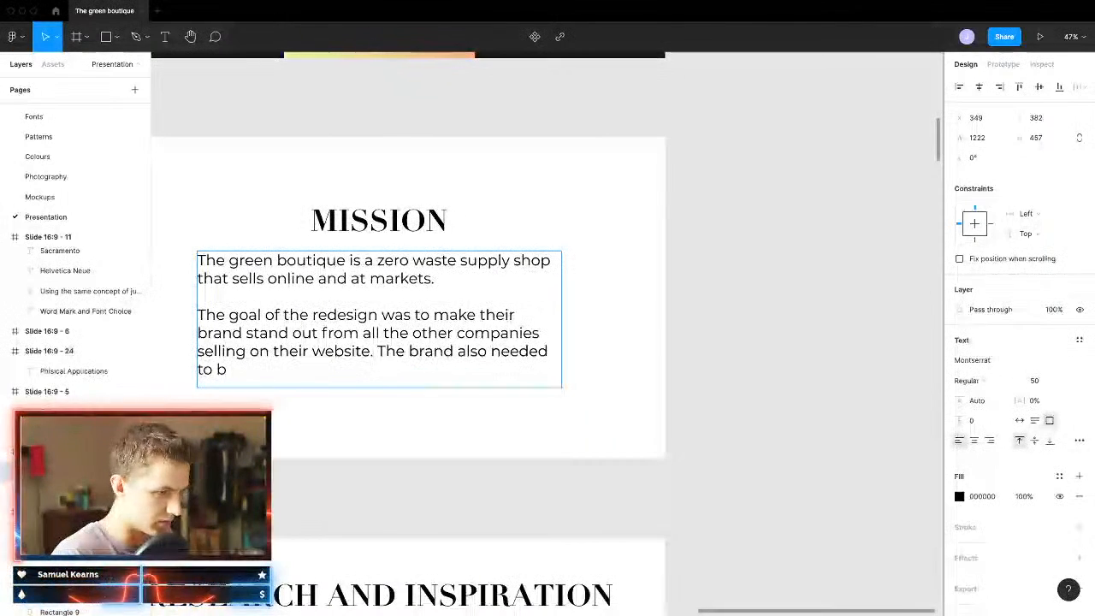
{"action": "key", "text": "BackSpace"}
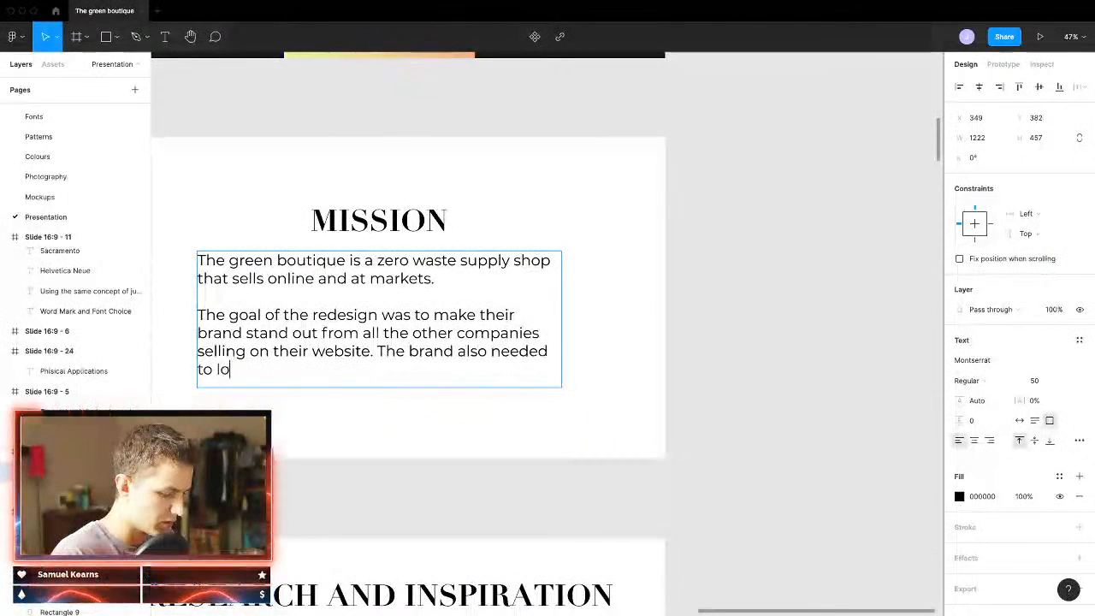
{"action": "type", "text": "look"}
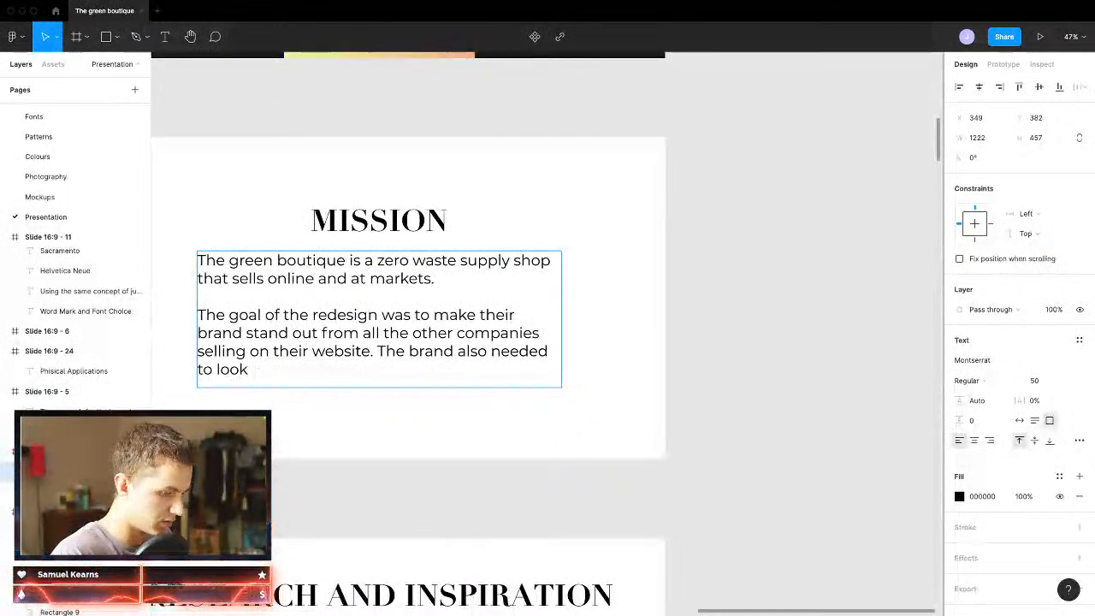
{"action": "type", "text": "  omore upto date"}
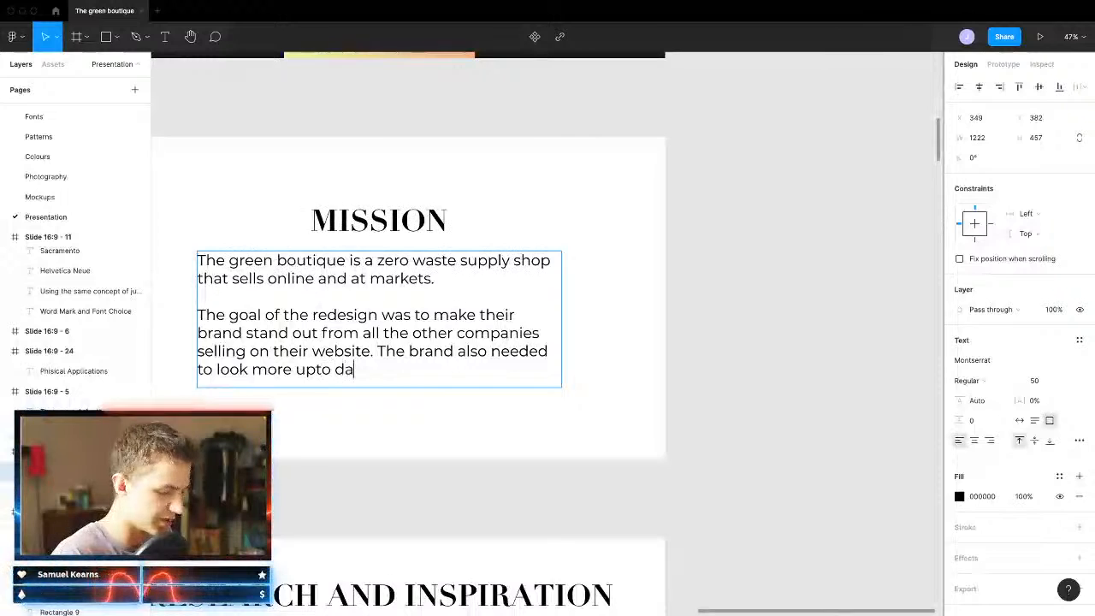
{"action": "left_click", "coordinate": [313, 369]}
{"action": "left_click", "coordinate": [384, 371]}
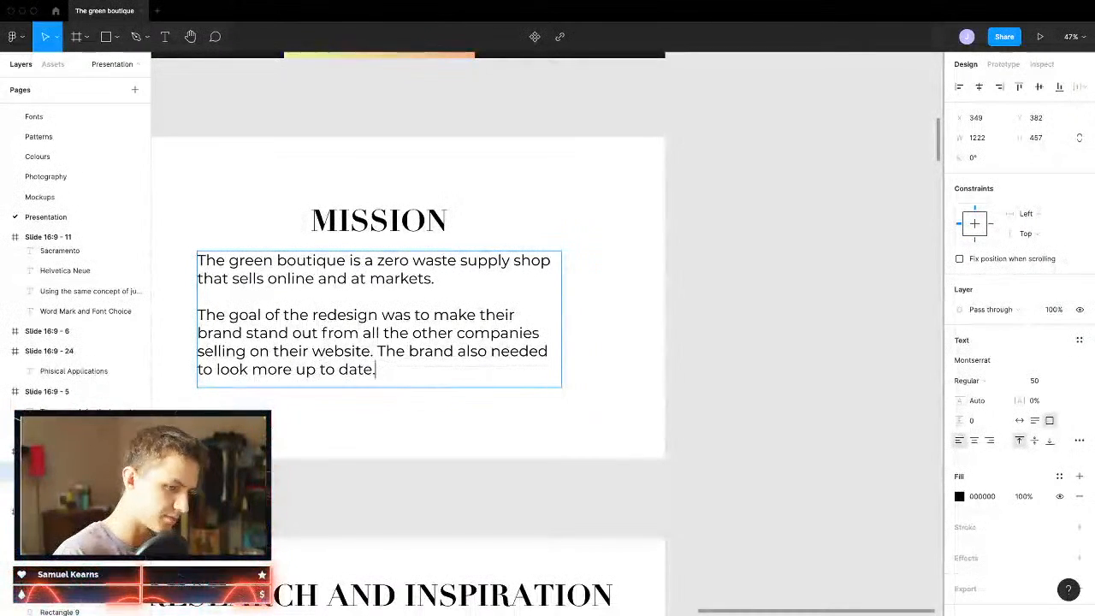
Step: Replace the Research and Inspiration slide's paragraph with "The main problem with the current logo is that it was to clutered and"
{"action": "scroll", "coordinate": [573, 377], "scroll_direction": "down", "scroll_amount": 3}
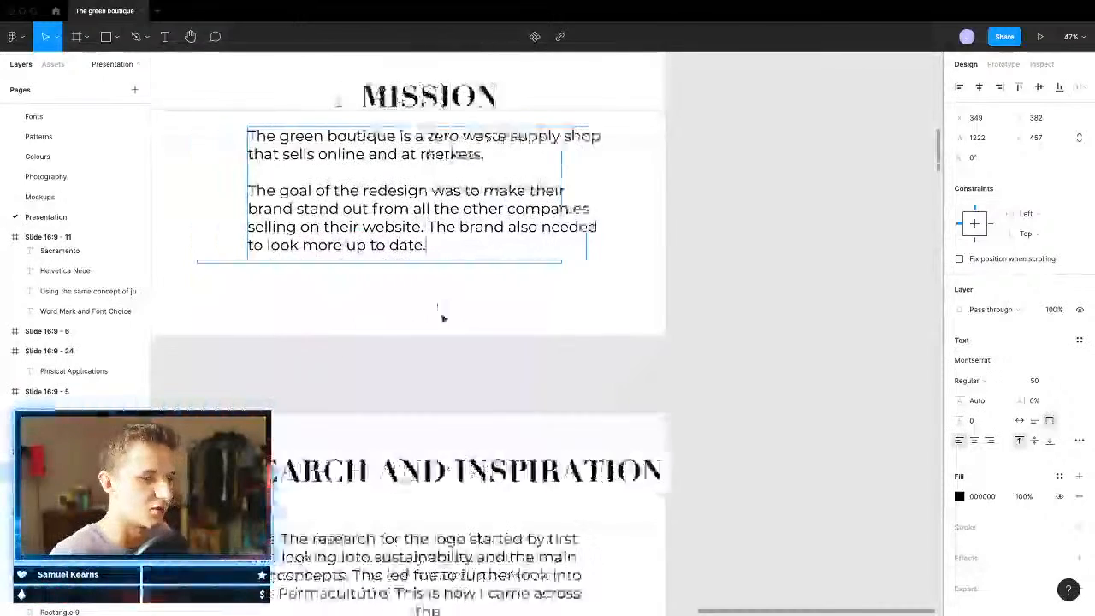
{"action": "scroll", "coordinate": [438, 310], "scroll_direction": "down", "scroll_amount": 3}
{"action": "double_click", "coordinate": [509, 342]}
{"action": "left_click_drag", "start_coordinate": [496, 359], "coordinate": [322, 276]}
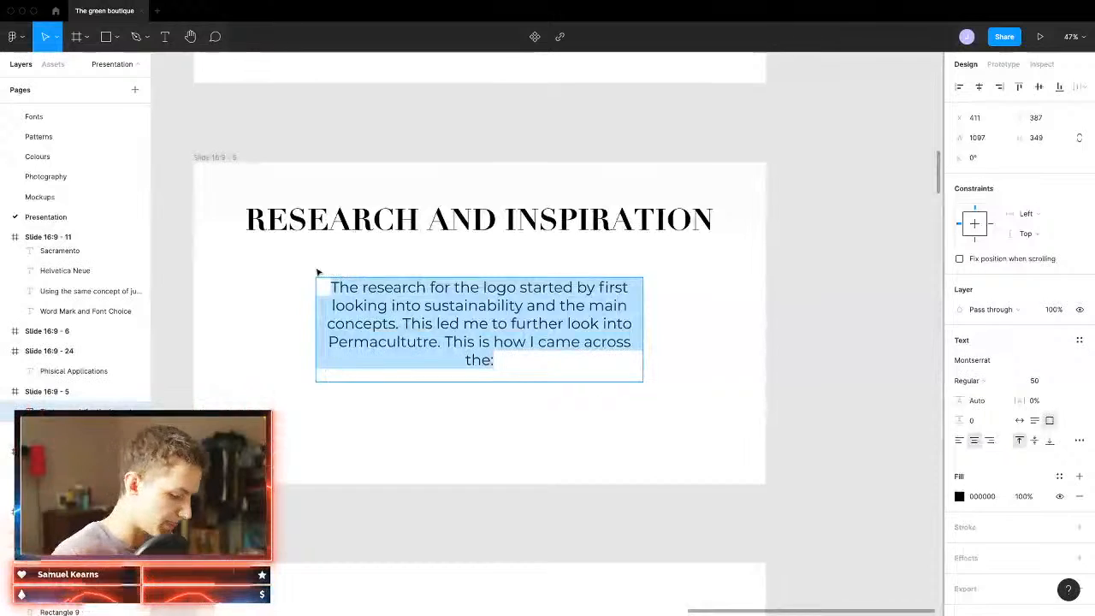
{"action": "type", "text": "The main "}
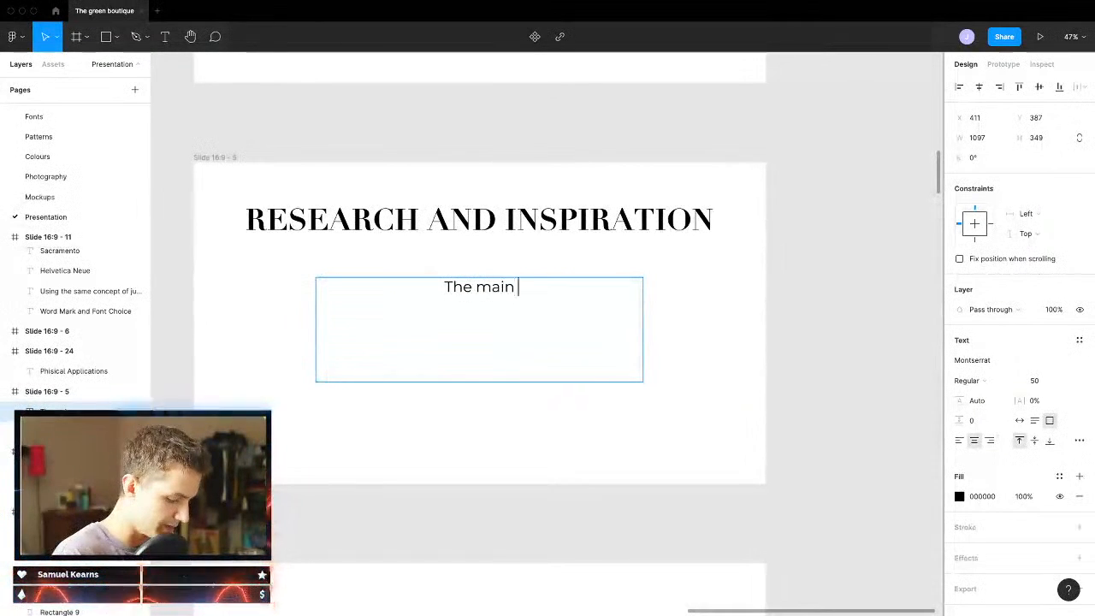
{"action": "type", "text": "problem with "}
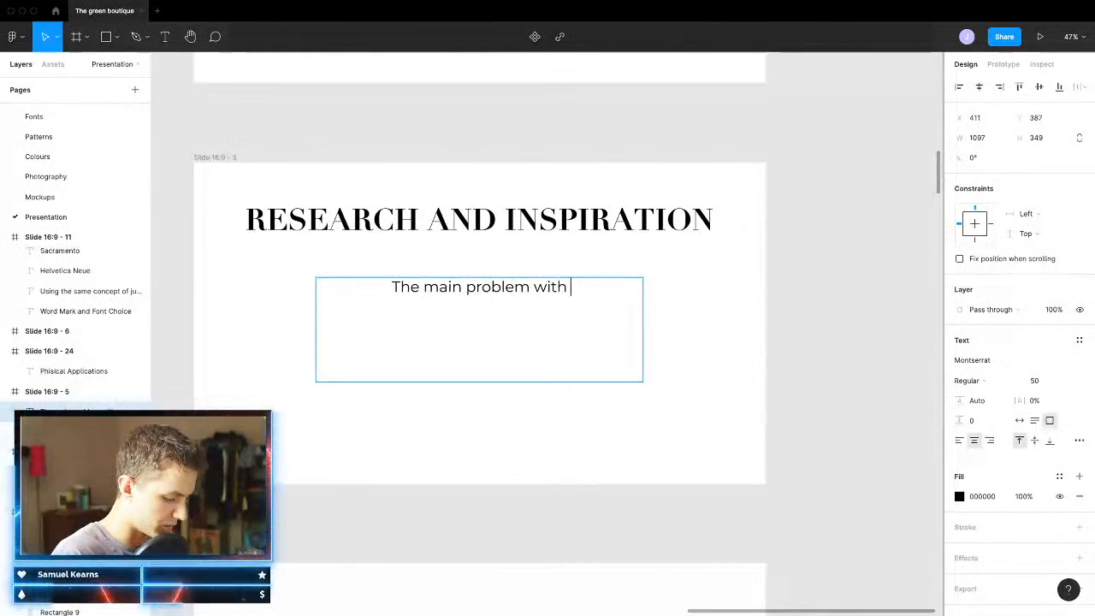
{"action": "type", "text": "the current l"}
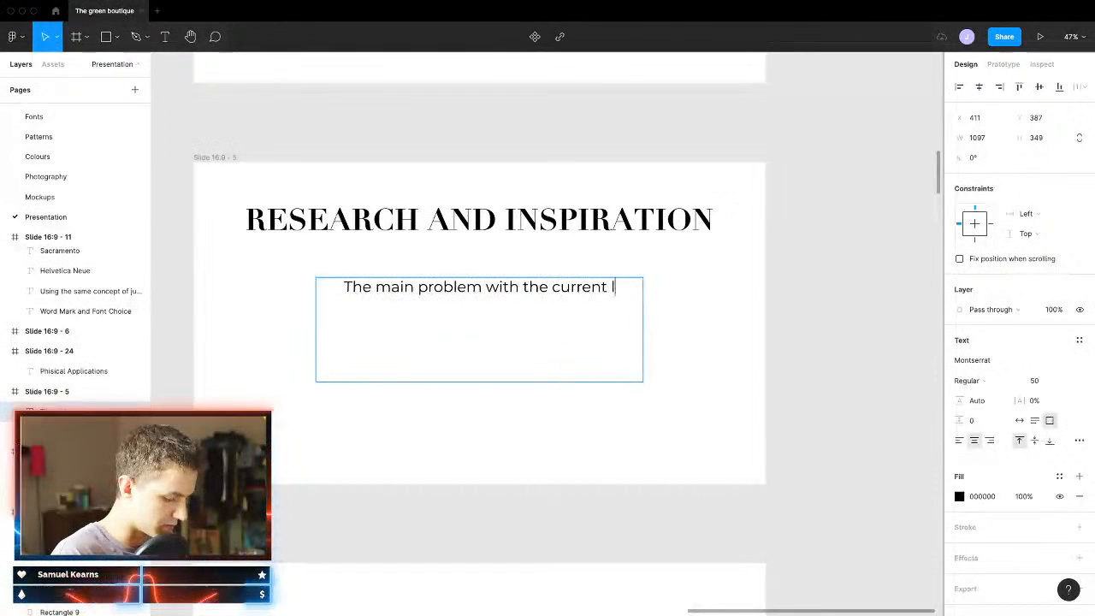
{"action": "type", "text": "ogo is tha"}
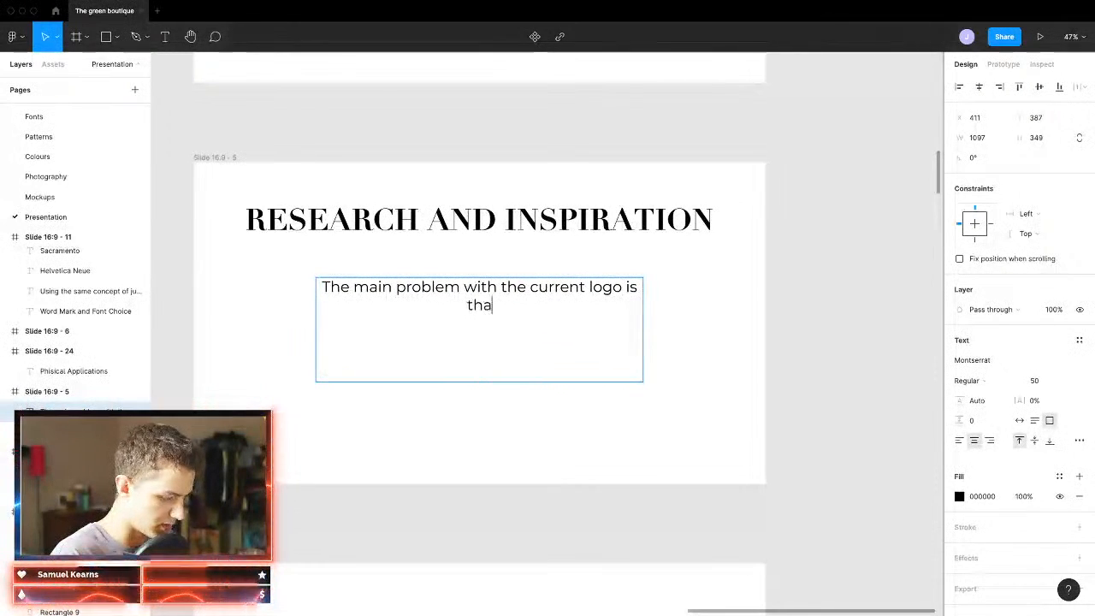
{"action": "type", "text": "t it was to "}
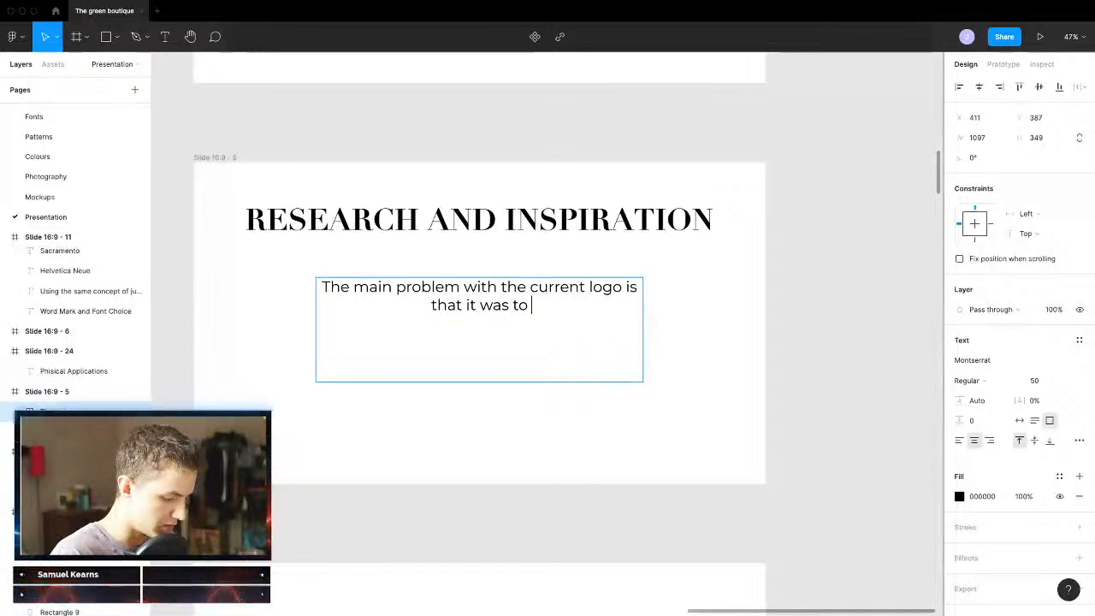
{"action": "type", "text": "clutere"}
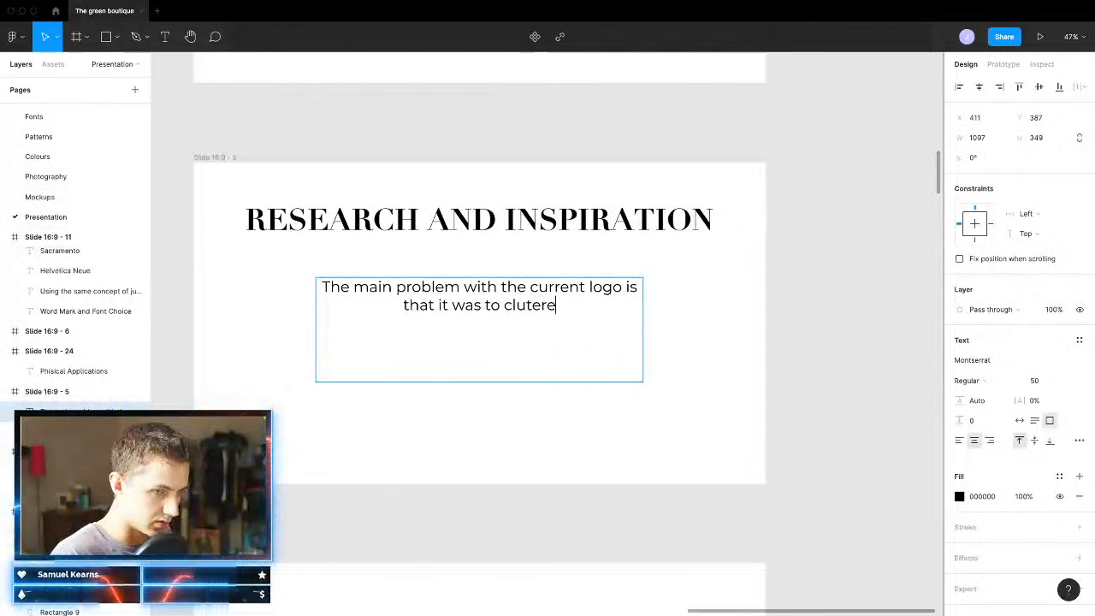
{"action": "type", "text": "d and"}
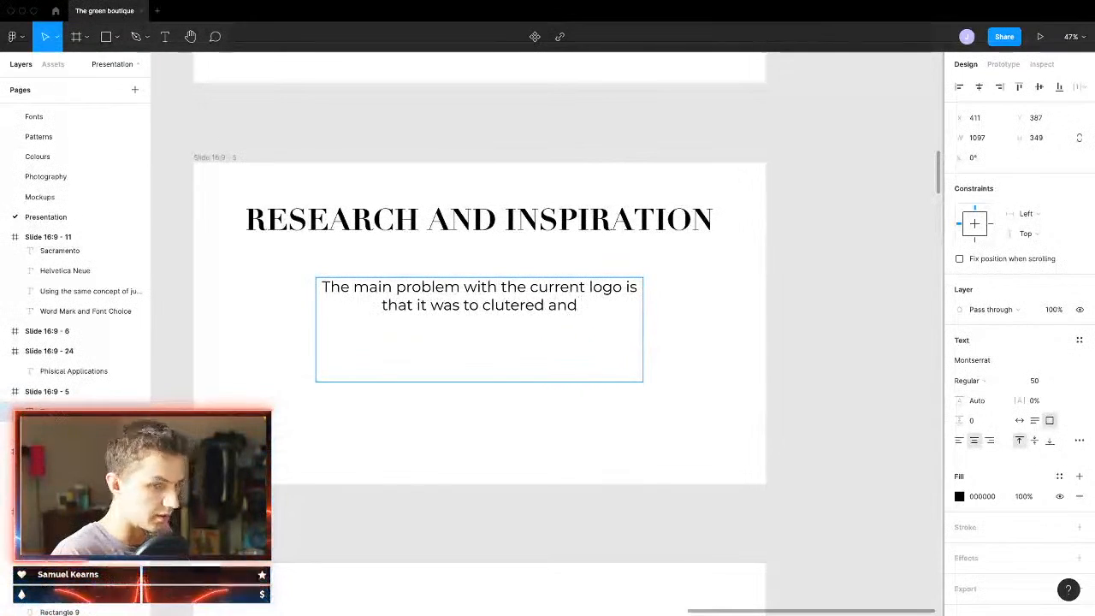
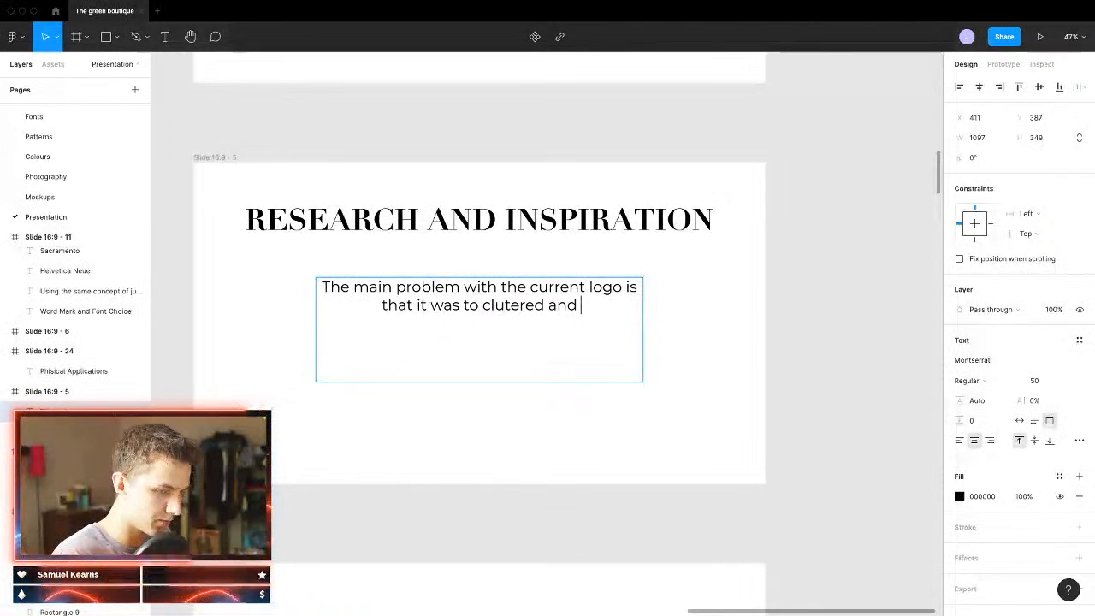
Step: Replace the Research and Inspiration slide's paragraph with "The main problem about the business name was that"
{"action": "key", "text": "BackSpace"}
{"action": "key", "text": "BackSpace"}
{"action": "key", "text": "BackSpace"}
{"action": "key", "text": "BackSpace"}
{"action": "key", "text": "BackSpace"}
{"action": "key", "text": "ctrl+a"}
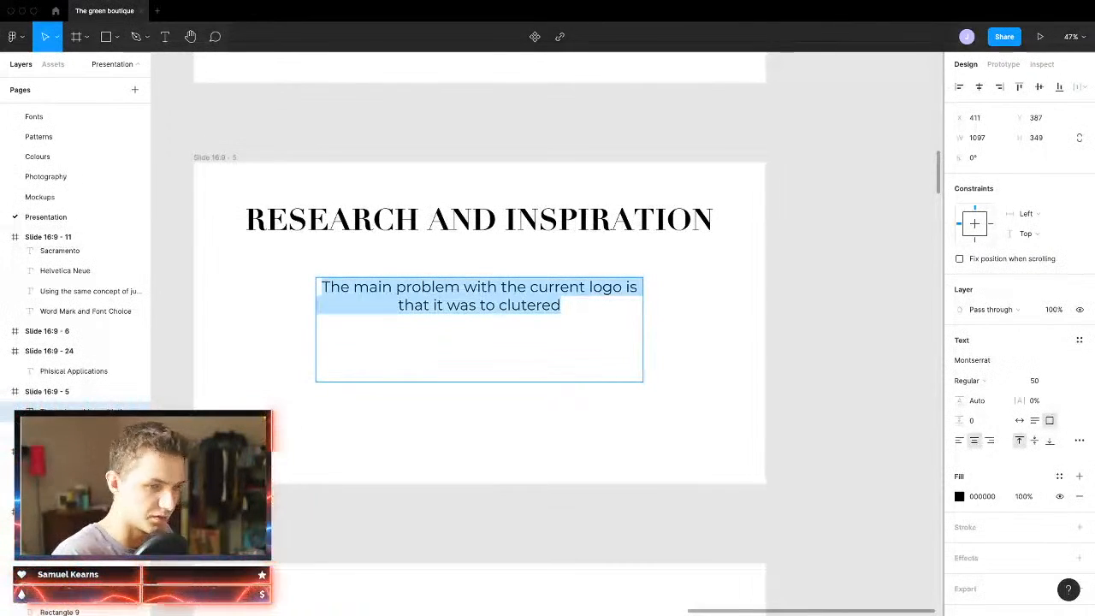
{"action": "key", "text": "BackSpace"}
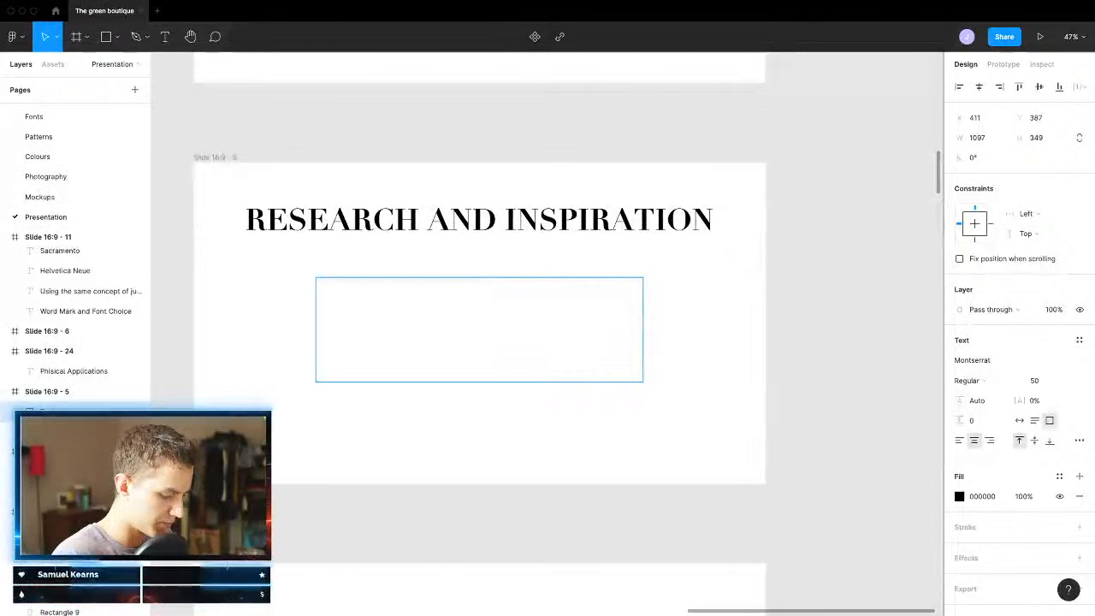
{"action": "type", "text": "When"}
{"action": "key", "text": "BackSpace"}
{"action": "key", "text": "BackSpace"}
{"action": "key", "text": "BackSpace"}
{"action": "type", "text": "The main "}
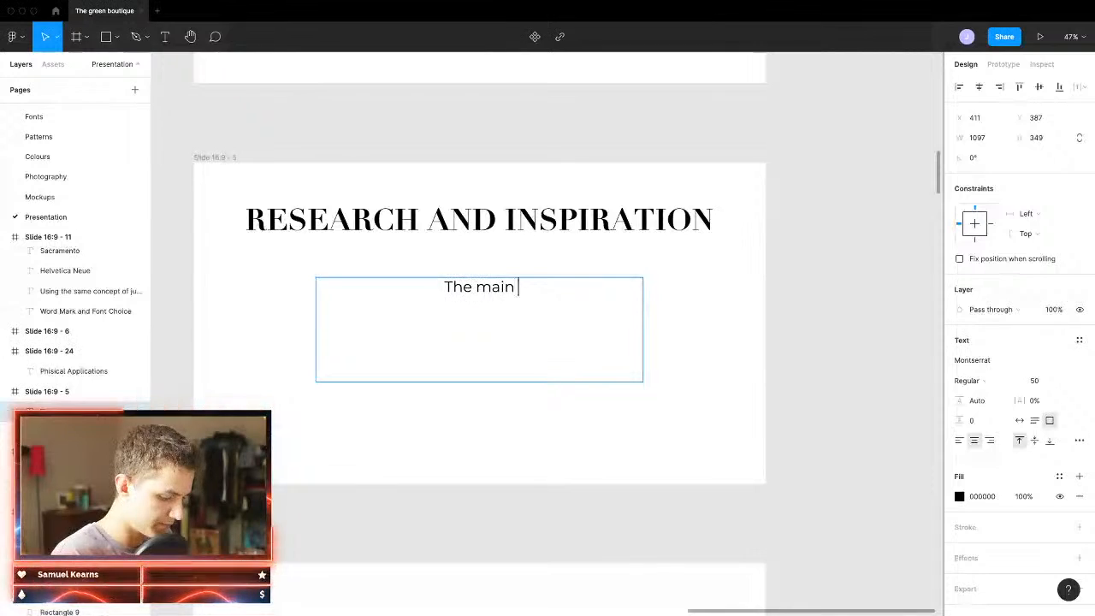
{"action": "type", "text": "problem about"}
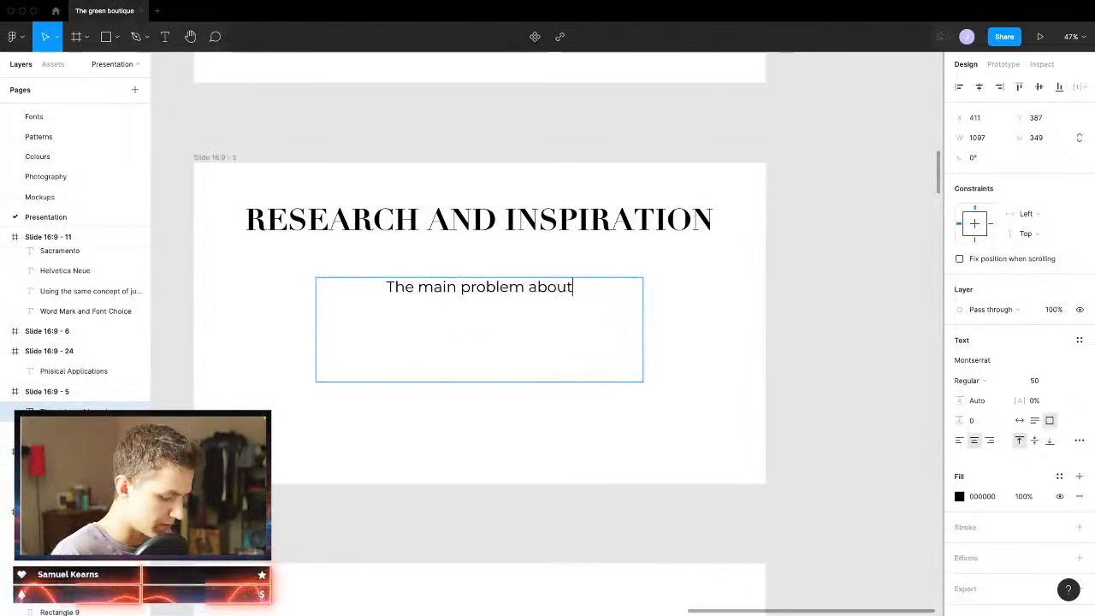
{"action": "type", "text": " the business na"}
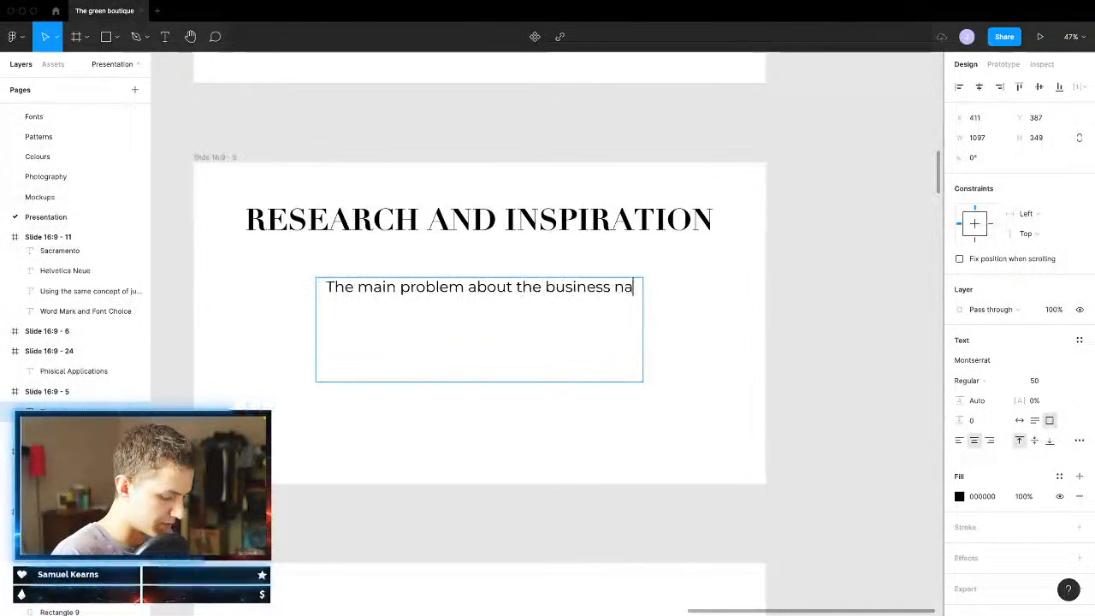
{"action": "type", "text": "me was that"}
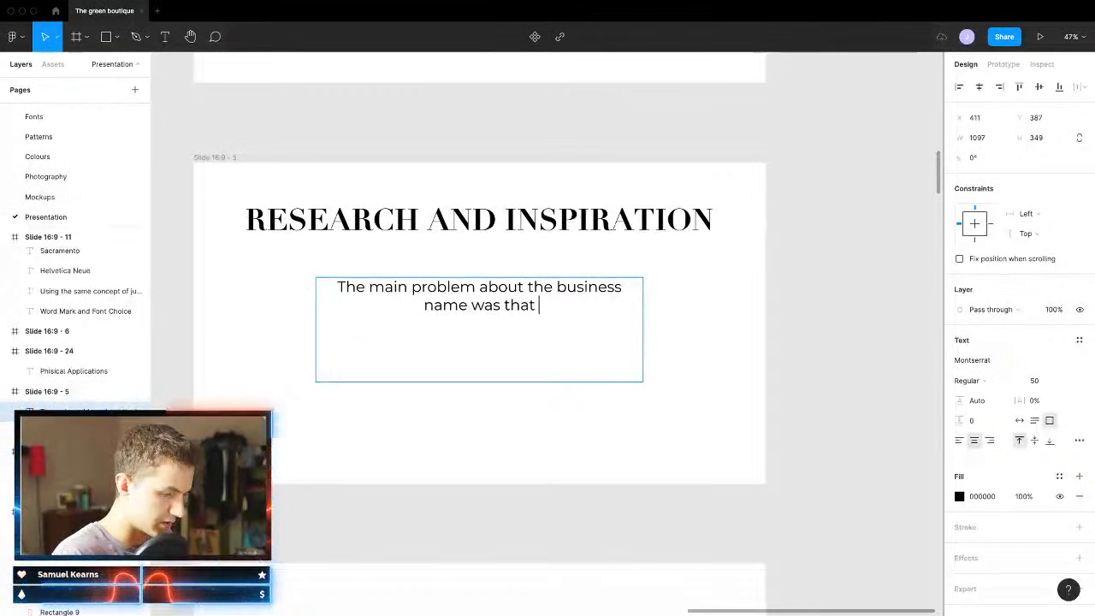
Step: Reword the end of the opening sentence from "was that" to "is that it is"
{"action": "key", "text": "BackSpace"}
{"action": "key", "text": "BackSpace"}
{"action": "key", "text": "BackSpace"}
{"action": "key", "text": "BackSpace"}
{"action": "key", "text": "BackSpace"}
{"action": "key", "text": "BackSpace"}
{"action": "key", "text": "BackSpace"}
{"action": "key", "text": "BackSpace"}
{"action": "key", "text": "BackSpace"}
{"action": "key", "text": "BackSpace"}
{"action": "type", "text": "is that it is "}
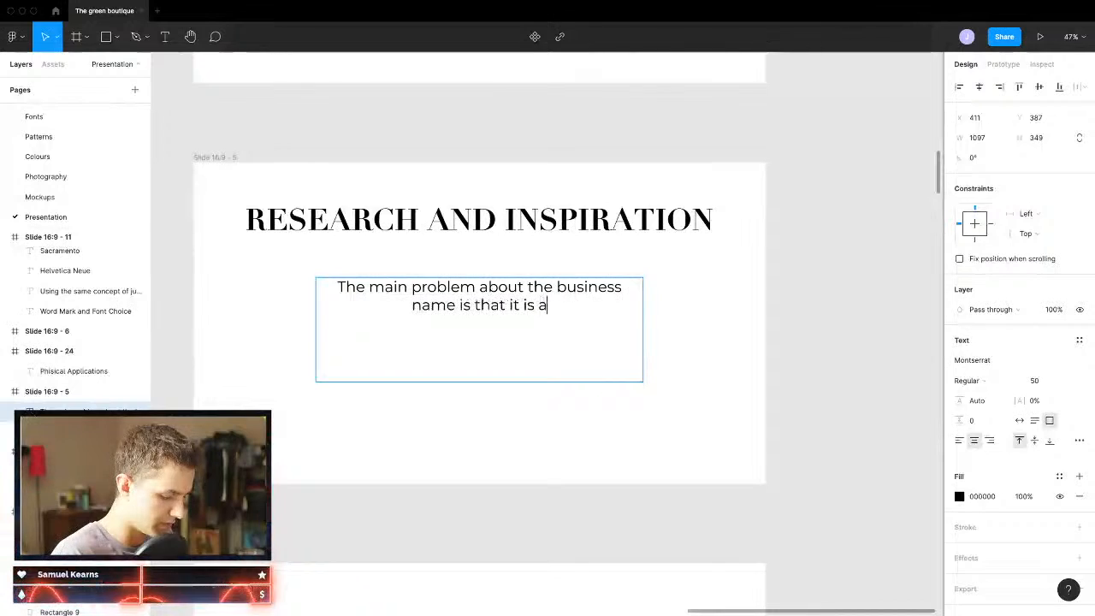
Step: Try ending the opening sentence with "to long" after "is that it is"
{"action": "type", "text": "ab"}
{"action": "key", "text": "BackSpace"}
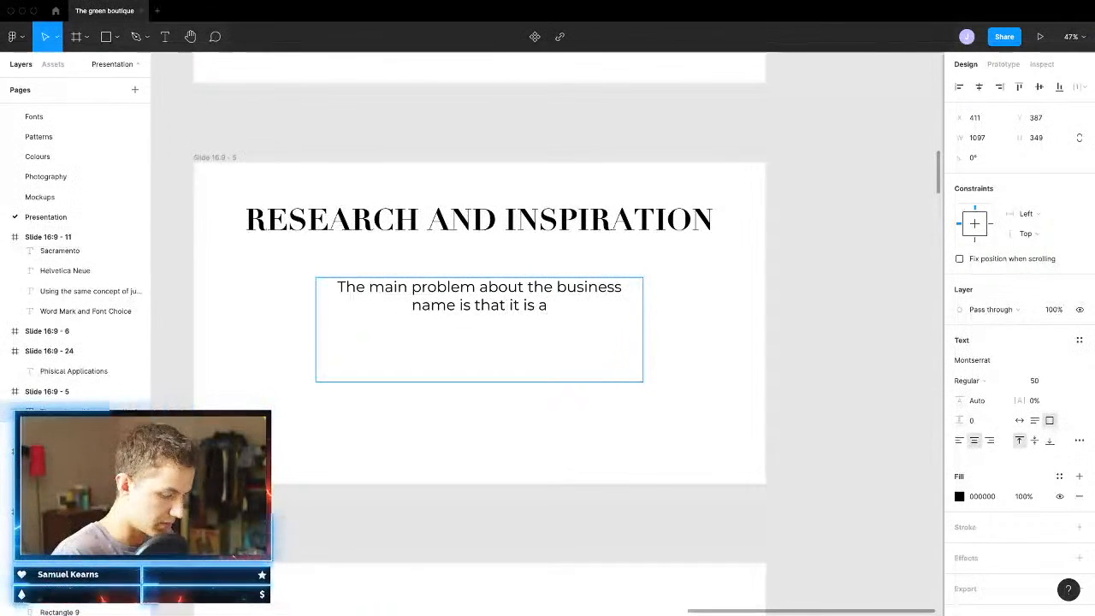
{"action": "key", "text": "BackSpace"}
{"action": "key", "text": "BackSpace"}
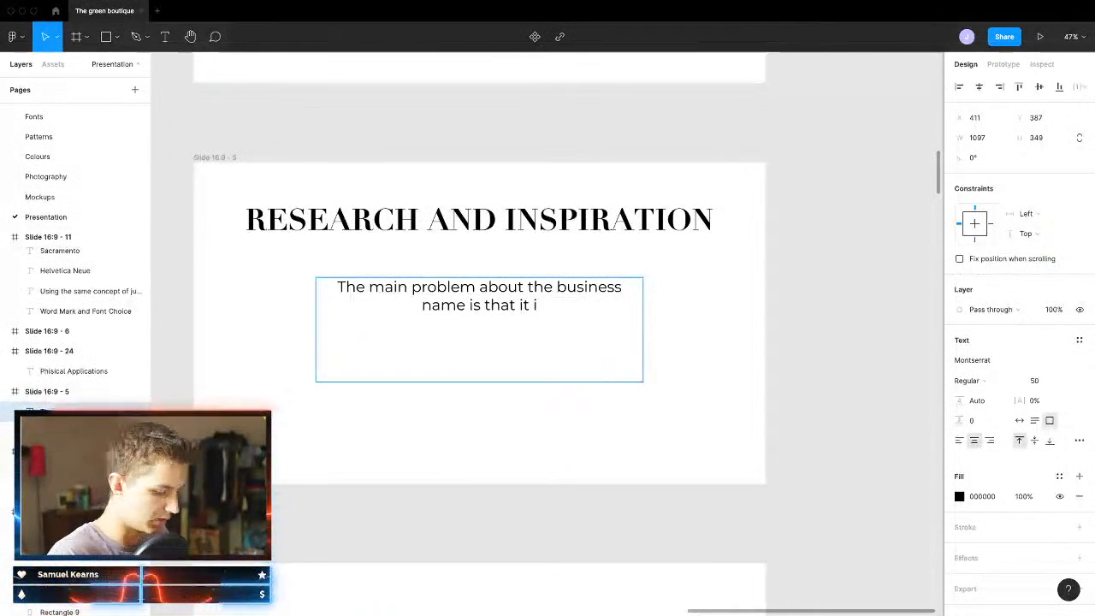
{"action": "type", "text": "s to long"}
{"action": "key", "text": "BackSpace"}
{"action": "key", "text": "BackSpace"}
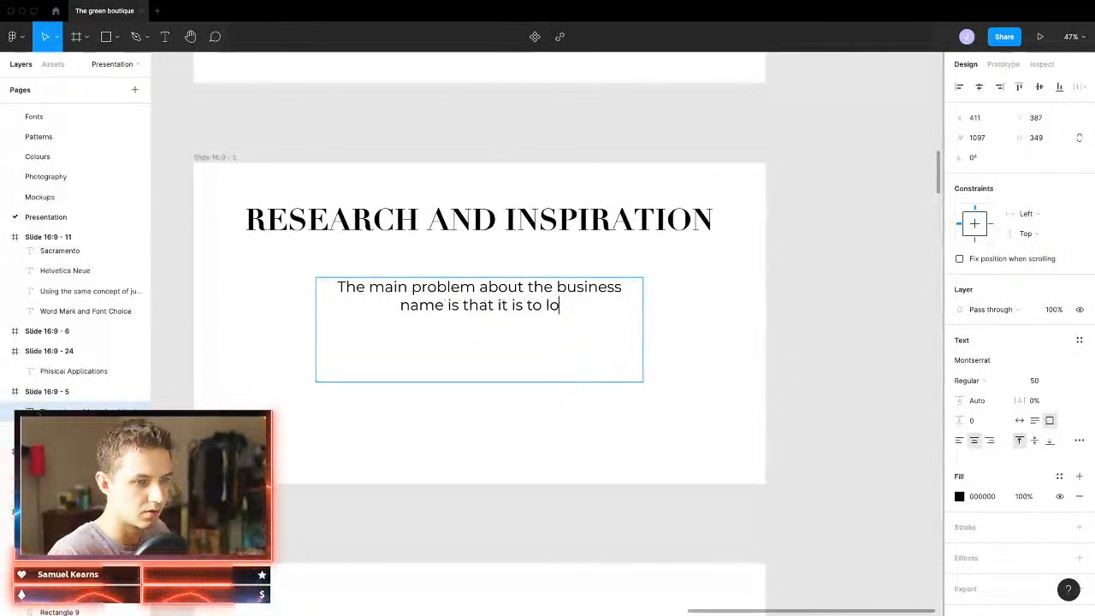
{"action": "key", "text": "BackSpace"}
{"action": "key", "text": "BackSpace"}
{"action": "key", "text": "BackSpace"}
{"action": "key", "text": "BackSpace"}
{"action": "key", "text": "BackSpace"}
{"action": "key", "text": "BackSpace"}
{"action": "key", "text": "BackSpace"}
{"action": "key", "text": "BackSpace"}
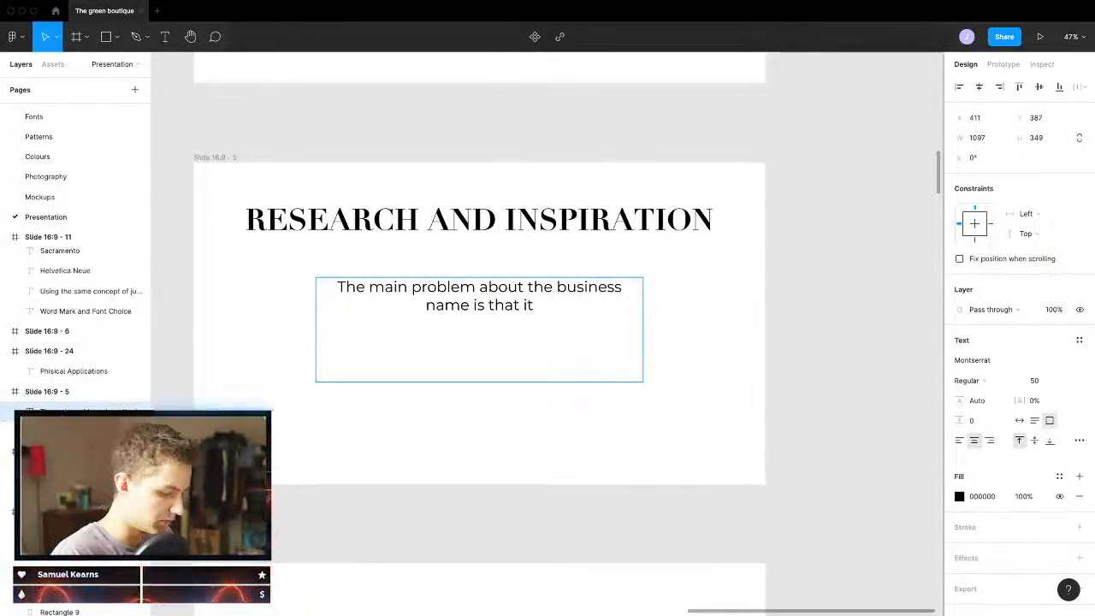
Step: Shorten the opening sentence by replacing "that it" after "name is" with "to long."
{"action": "key", "text": "BackSpace"}
{"action": "key", "text": "BackSpace"}
{"action": "key", "text": "BackSpace"}
{"action": "key", "text": "BackSpace"}
{"action": "key", "text": "BackSpace"}
{"action": "key", "text": "BackSpace"}
{"action": "key", "text": "BackSpace"}
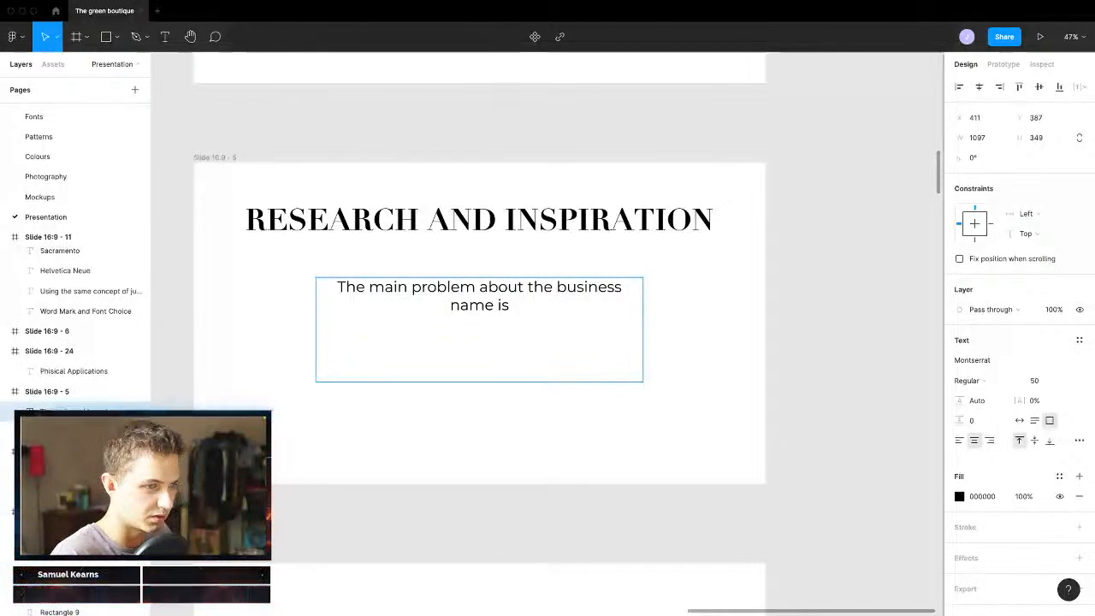
{"action": "type", "text": "to "}
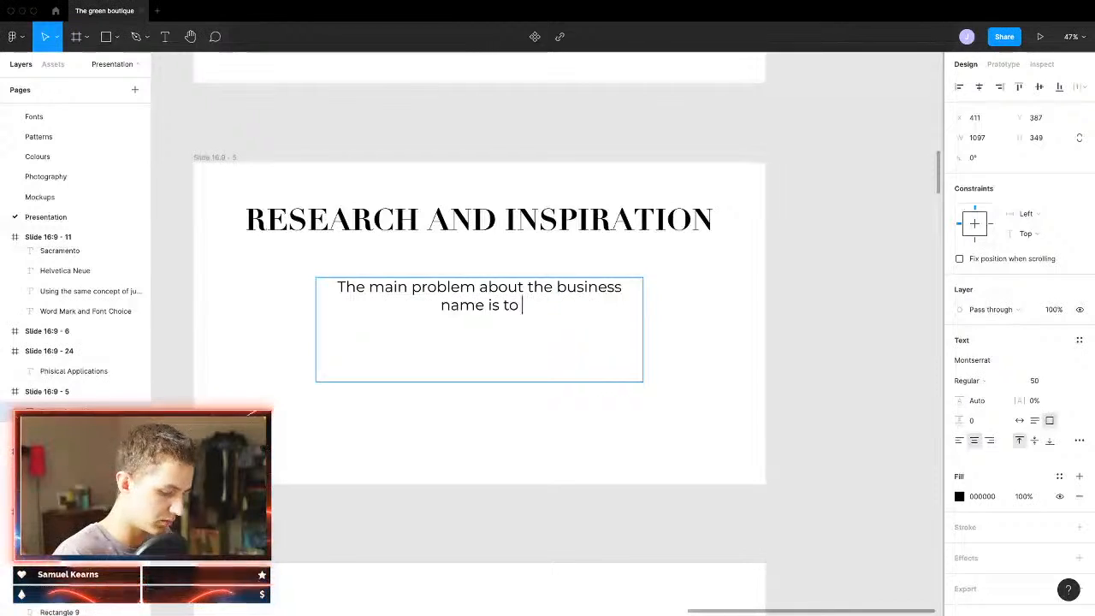
{"action": "type", "text": "l"}
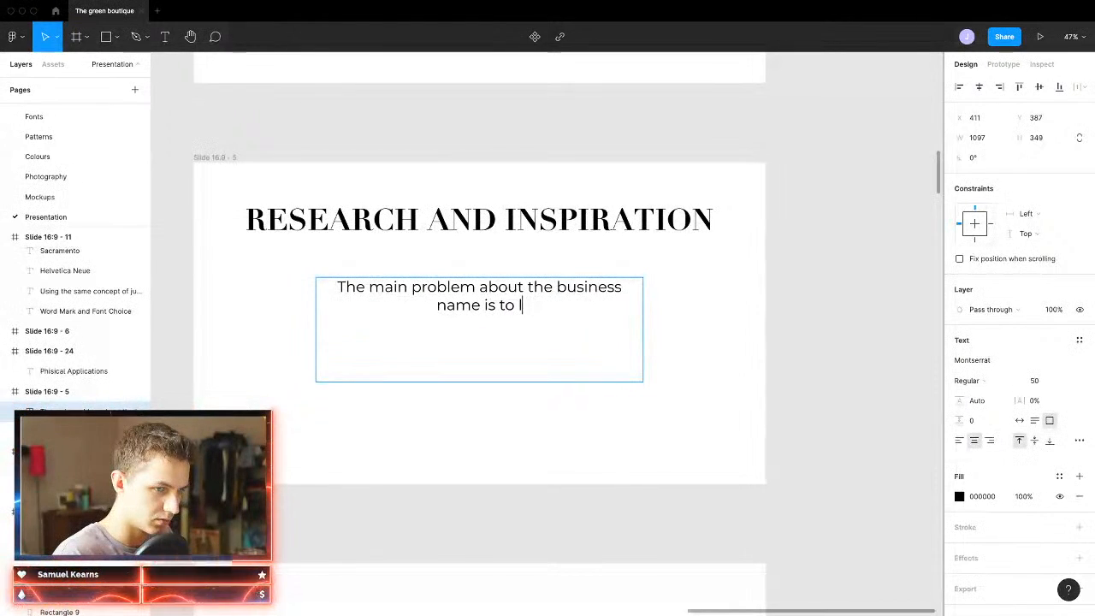
{"action": "type", "text": "ong. "}
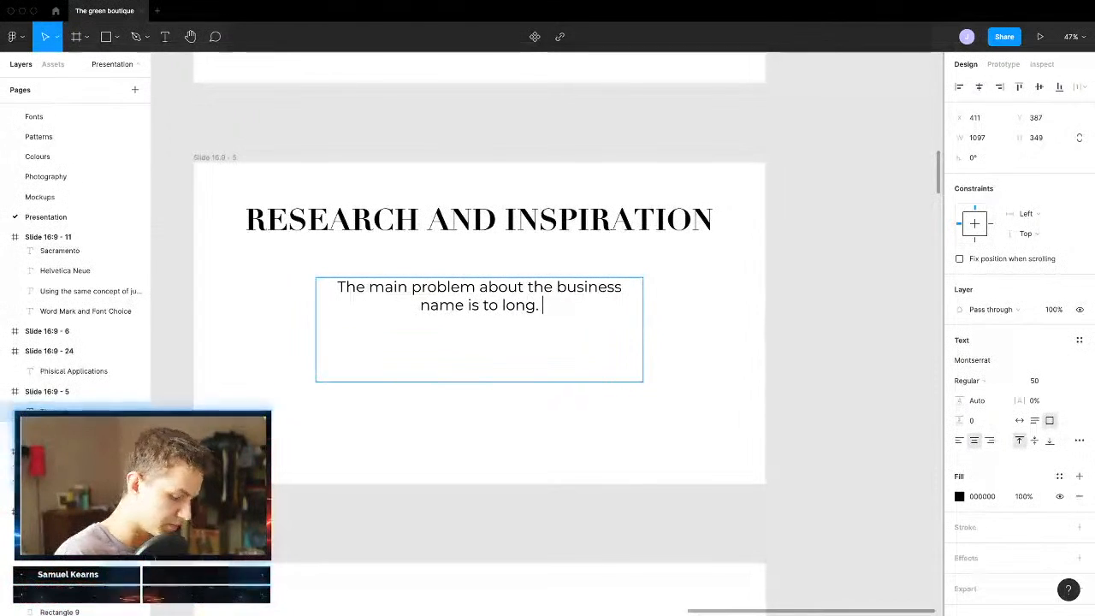
Step: Start a second sentence in the paragraph with "I had to workout a way of creating a symbol made out"
{"action": "type", "text": "I had to"}
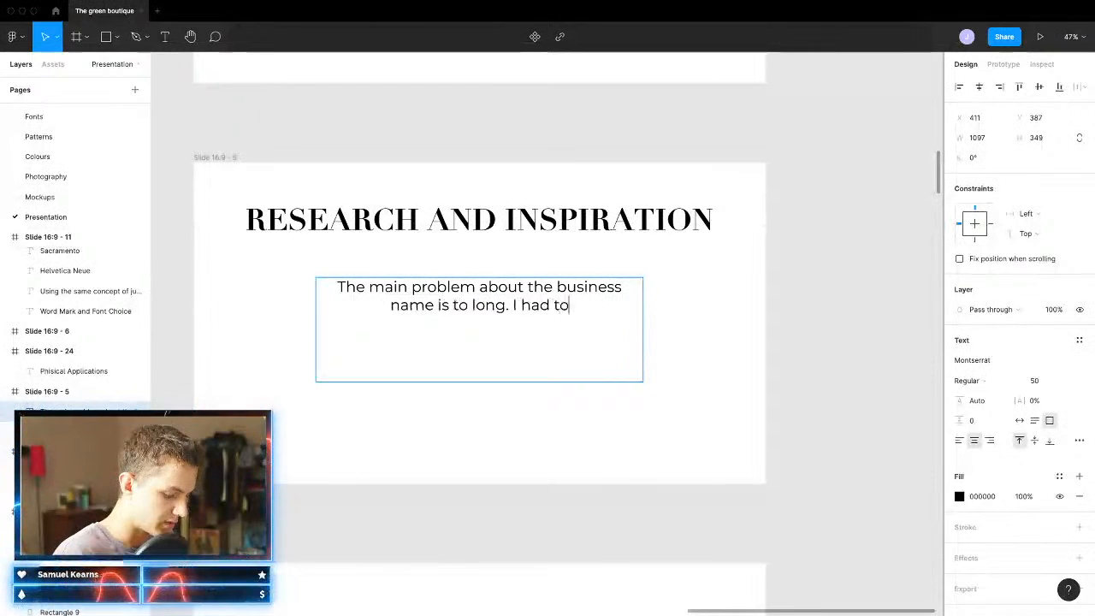
{"action": "type", "text": " workout a"}
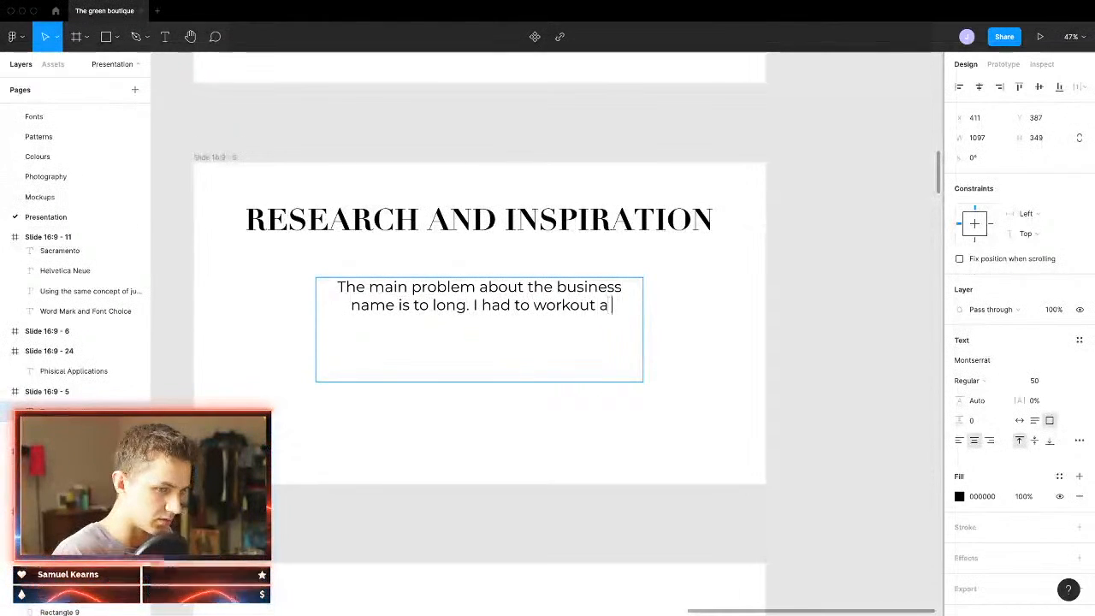
{"action": "type", "text": " way of creating a sy"}
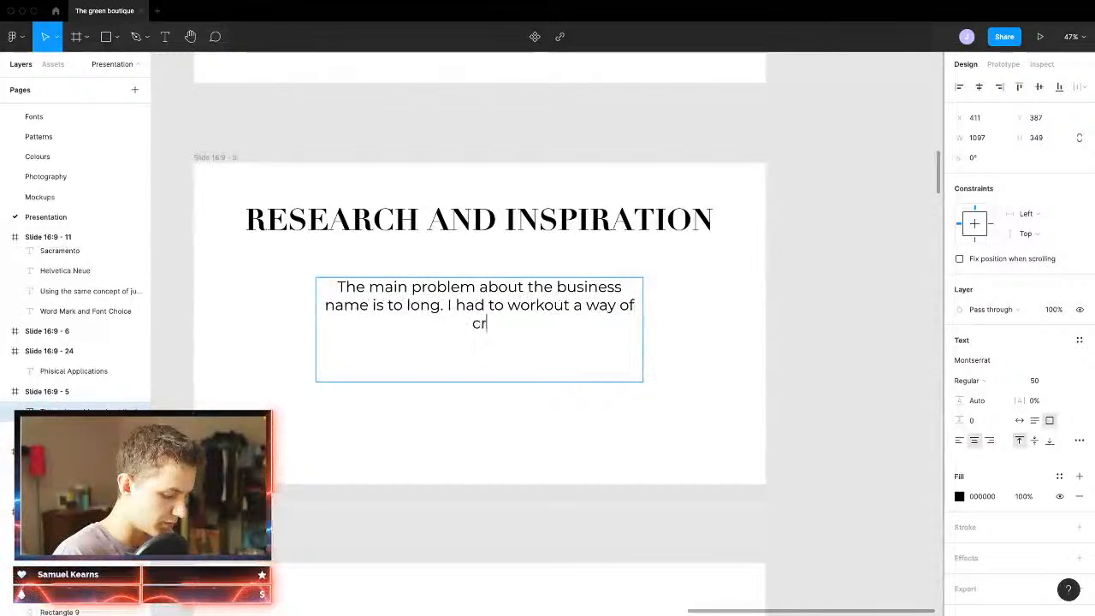
{"action": "type", "text": "mb"}
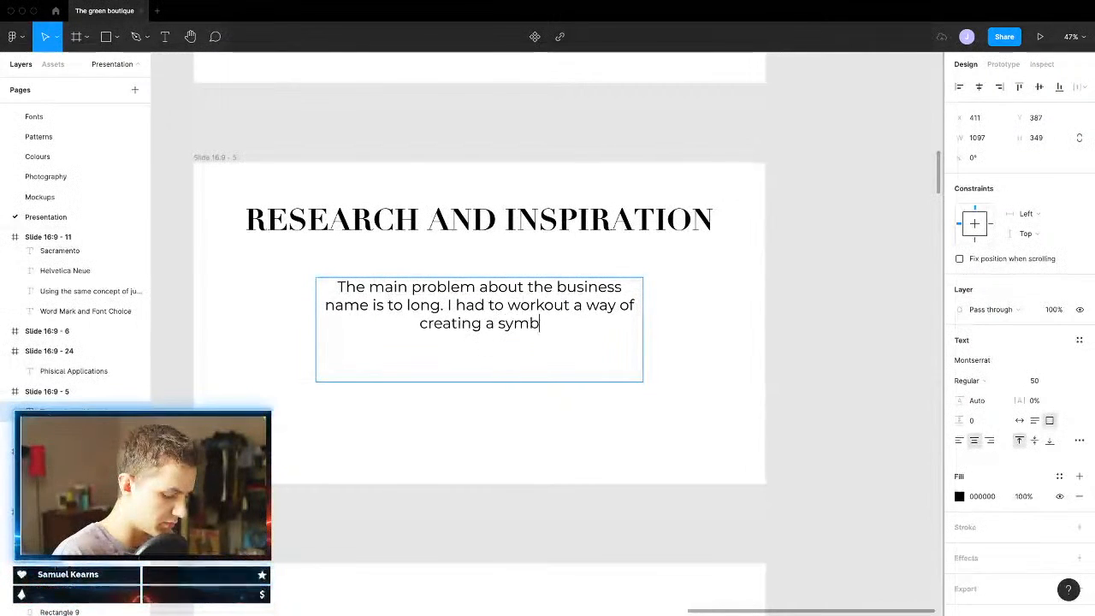
{"action": "type", "text": "ol made out"}
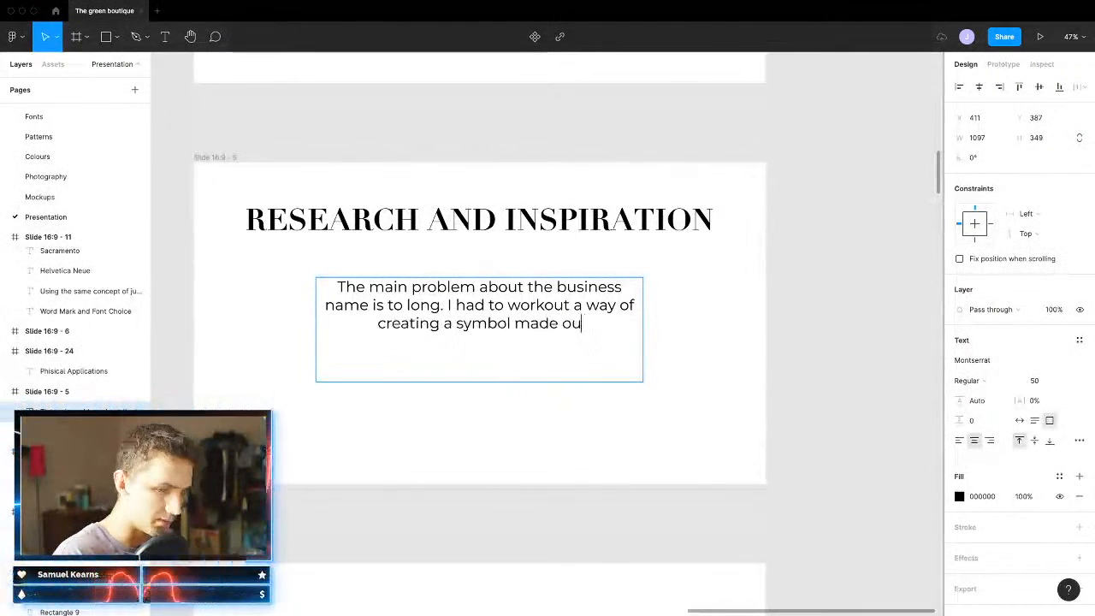
Step: Reword the second sentence's ending after "creating a" to "typographic symbol that won't be to complicated and"
{"action": "key", "text": "BackSpace"}
{"action": "key", "text": "BackSpace"}
{"action": "key", "text": "BackSpace"}
{"action": "key", "text": "BackSpace"}
{"action": "key", "text": "BackSpace"}
{"action": "key", "text": "BackSpace"}
{"action": "key", "text": "BackSpace"}
{"action": "key", "text": "BackSpace"}
{"action": "key", "text": "BackSpace"}
{"action": "key", "text": "BackSpace"}
{"action": "key", "text": "BackSpace"}
{"action": "key", "text": "BackSpace"}
{"action": "key", "text": "BackSpace"}
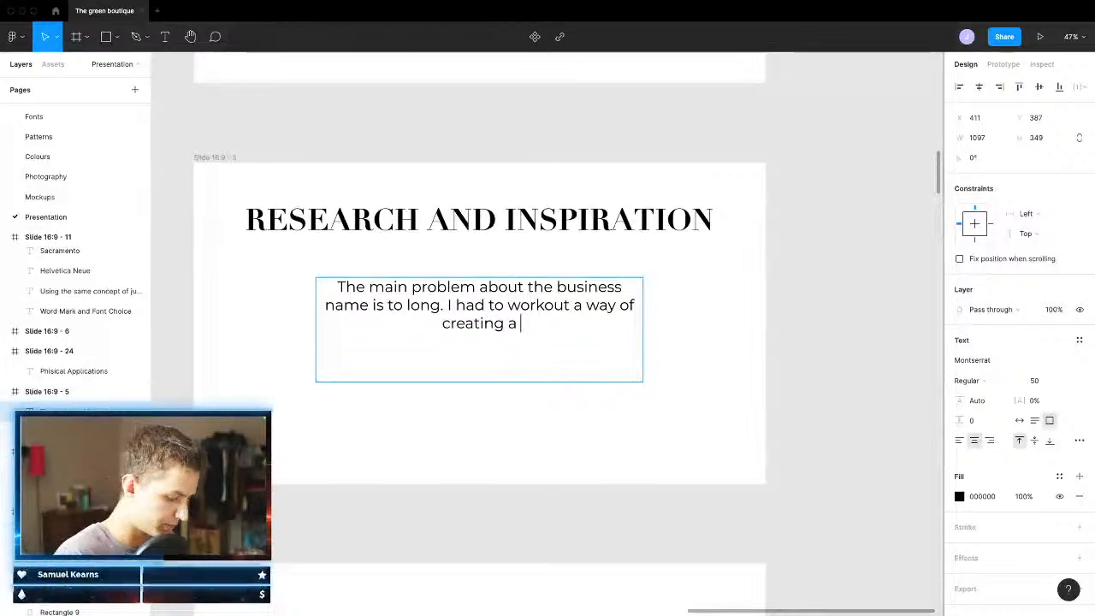
{"action": "type", "text": "typographic symbol"}
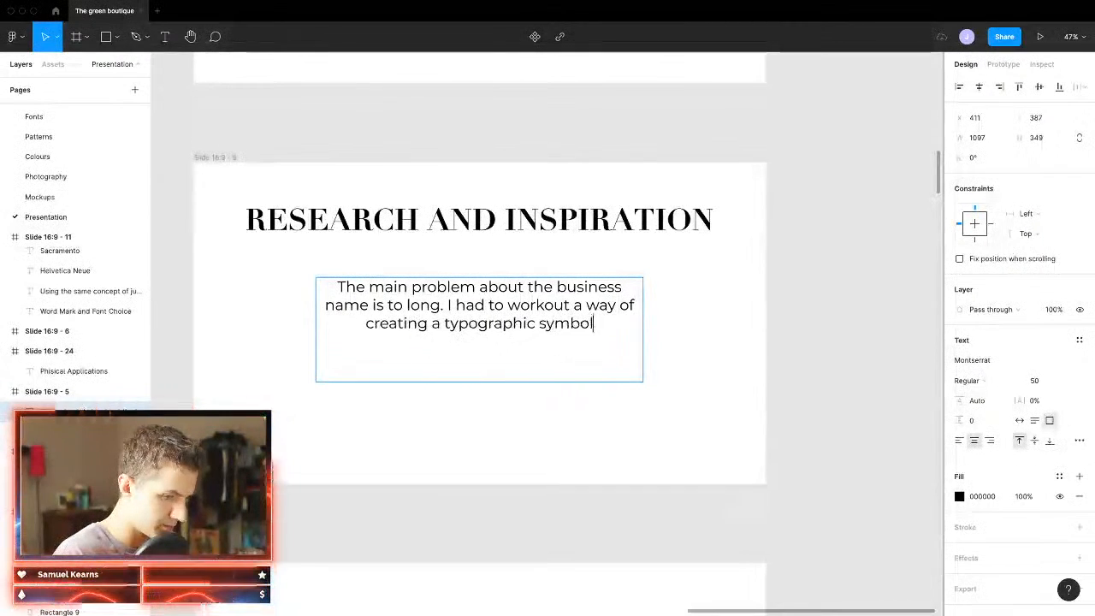
{"action": "type", "text": " that "}
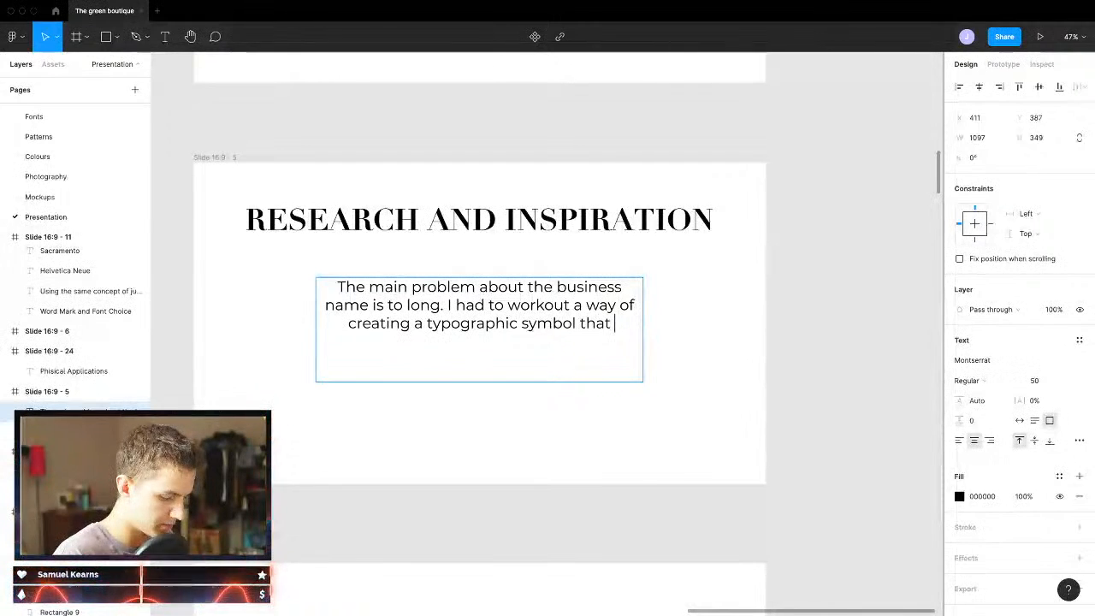
{"action": "type", "text": "won"}
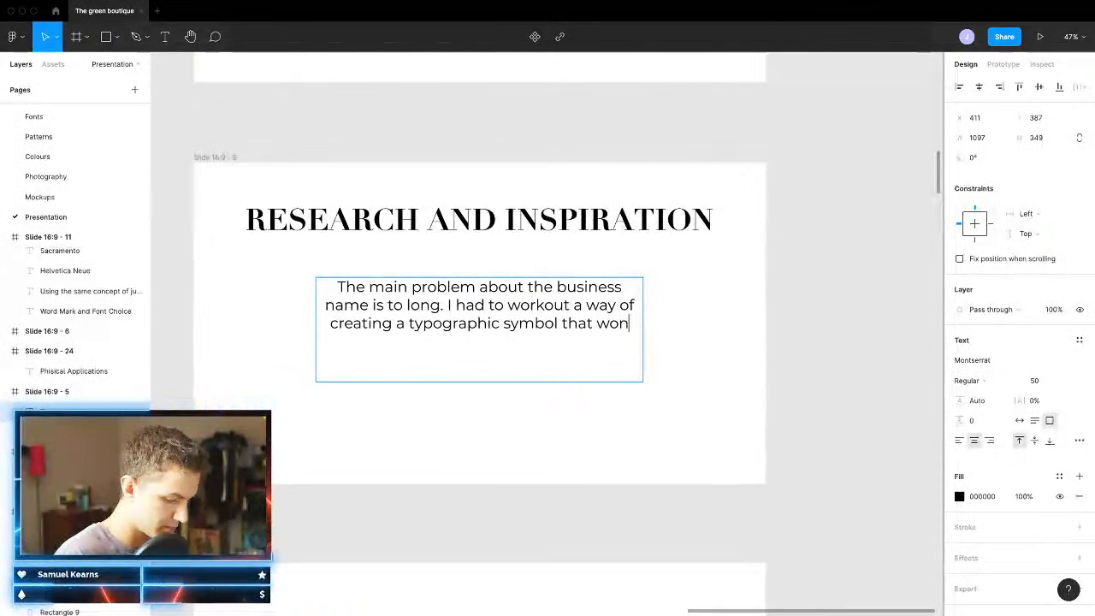
{"action": "type", "text": "'t be to "}
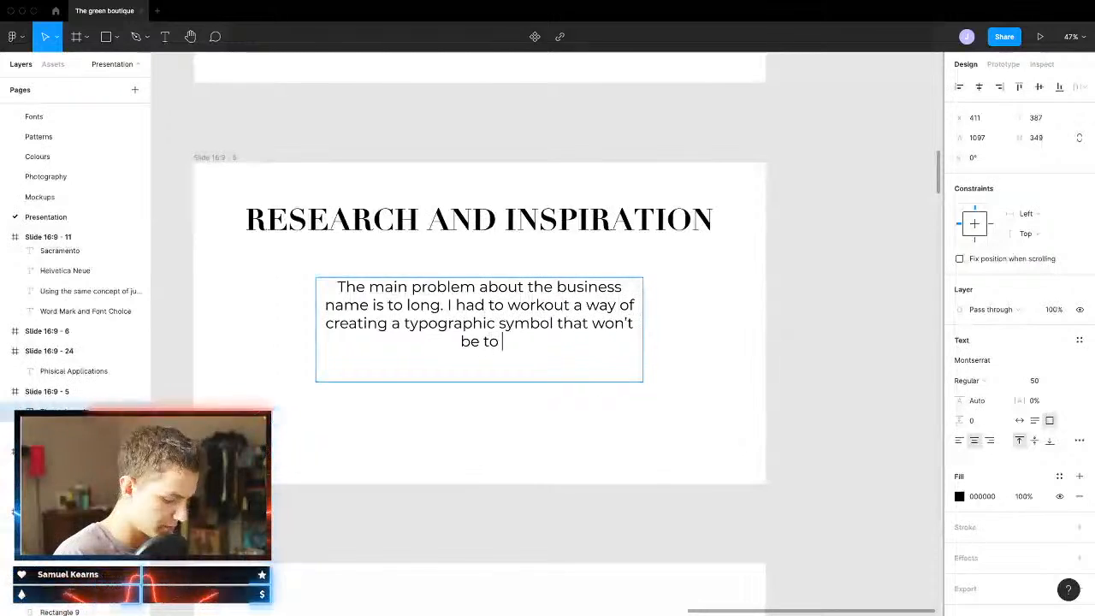
{"action": "type", "text": "complicated "}
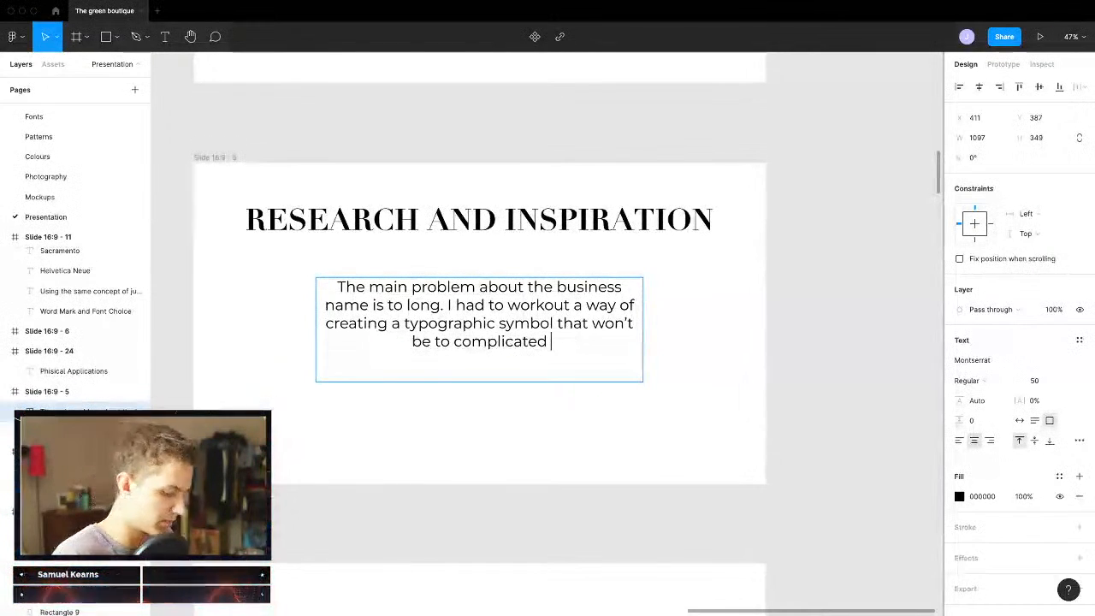
{"action": "type", "text": "and"}
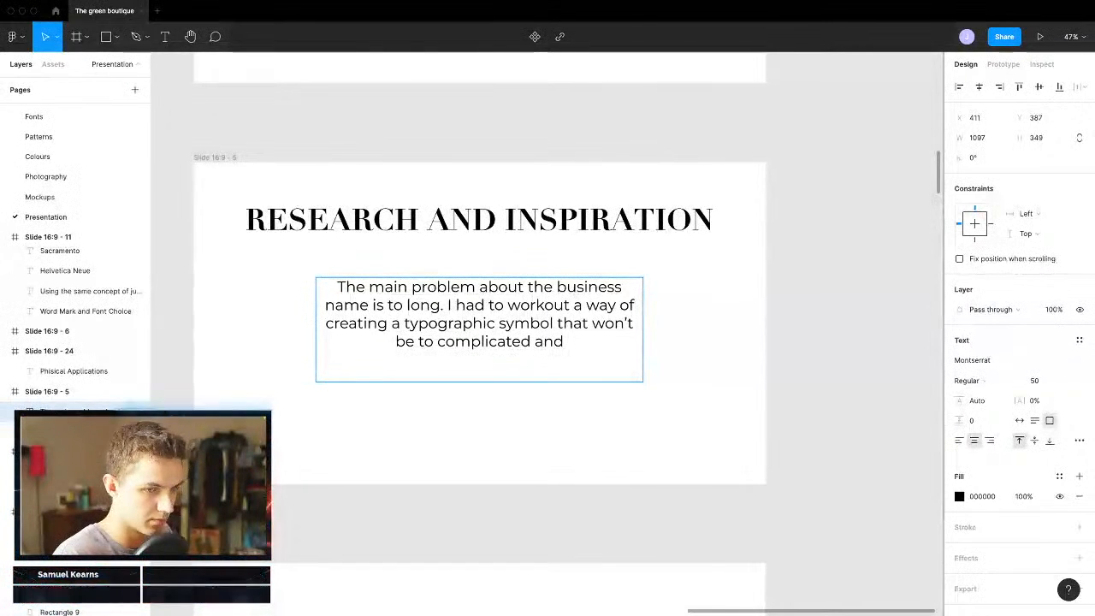
Step: Delete the second sentence, keeping the paragraph only up to "name is to long."
{"action": "key", "text": "BackSpace"}
{"action": "key", "text": "BackSpace"}
{"action": "key", "text": "BackSpace"}
{"action": "key", "text": "BackSpace"}
{"action": "key", "text": "BackSpace"}
{"action": "key", "text": "BackSpace"}
{"action": "key", "text": "BackSpace"}
{"action": "key", "text": "BackSpace"}
{"action": "key", "text": "BackSpace"}
{"action": "key", "text": "BackSpace"}
{"action": "key", "text": "BackSpace"}
{"action": "key", "text": "BackSpace"}
{"action": "key", "text": "BackSpace"}
{"action": "key", "text": "BackSpace"}
{"action": "key", "text": "BackSpace"}
{"action": "key", "text": "BackSpace"}
{"action": "key", "text": "BackSpace"}
{"action": "key", "text": "BackSpace"}
{"action": "key", "text": "BackSpace"}
{"action": "key", "text": "BackSpace"}
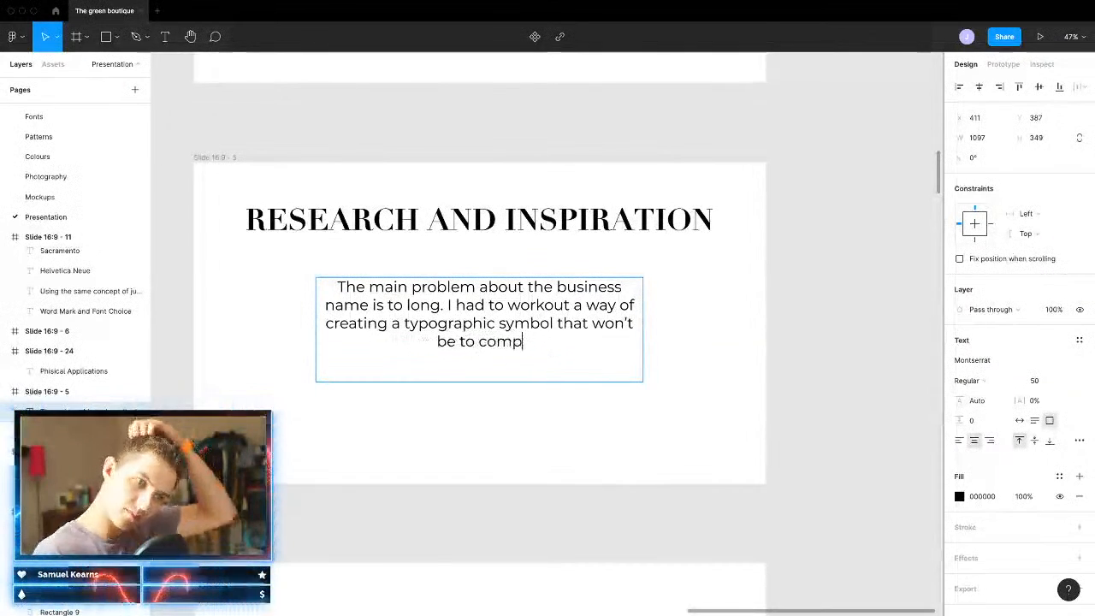
{"action": "key", "text": "BackSpace"}
{"action": "key", "text": "BackSpace"}
{"action": "key", "text": "BackSpace"}
{"action": "key", "text": "BackSpace"}
{"action": "key", "text": "BackSpace"}
{"action": "key", "text": "BackSpace"}
{"action": "key", "text": "BackSpace"}
{"action": "key", "text": "BackSpace"}
{"action": "key", "text": "BackSpace"}
{"action": "key", "text": "BackSpace"}
{"action": "key", "text": "BackSpace"}
{"action": "key", "text": "BackSpace"}
{"action": "key", "text": "BackSpace"}
{"action": "key", "text": "BackSpace"}
{"action": "key", "text": "BackSpace"}
{"action": "key", "text": "BackSpace"}
{"action": "key", "text": "BackSpace"}
{"action": "key", "text": "BackSpace"}
{"action": "key", "text": "BackSpace"}
{"action": "key", "text": "BackSpace"}
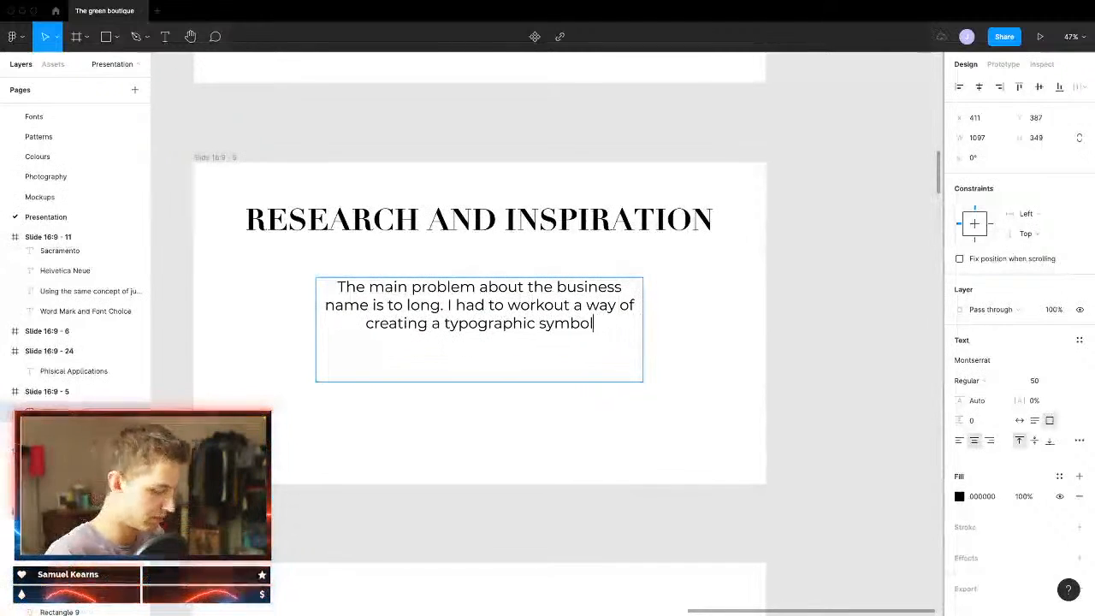
{"action": "key", "text": "BackSpace"}
{"action": "key", "text": "BackSpace"}
{"action": "key", "text": "BackSpace"}
{"action": "key", "text": "BackSpace"}
{"action": "key", "text": "BackSpace"}
{"action": "key", "text": "BackSpace"}
{"action": "key", "text": "BackSpace"}
{"action": "key", "text": "BackSpace"}
{"action": "key", "text": "BackSpace"}
{"action": "key", "text": "BackSpace"}
{"action": "key", "text": "BackSpace"}
{"action": "key", "text": "BackSpace"}
{"action": "key", "text": "BackSpace"}
{"action": "key", "text": "BackSpace"}
{"action": "key", "text": "BackSpace"}
{"action": "key", "text": "BackSpace"}
{"action": "key", "text": "BackSpace"}
{"action": "key", "text": "BackSpace"}
{"action": "key", "text": "BackSpace"}
{"action": "key", "text": "BackSpace"}
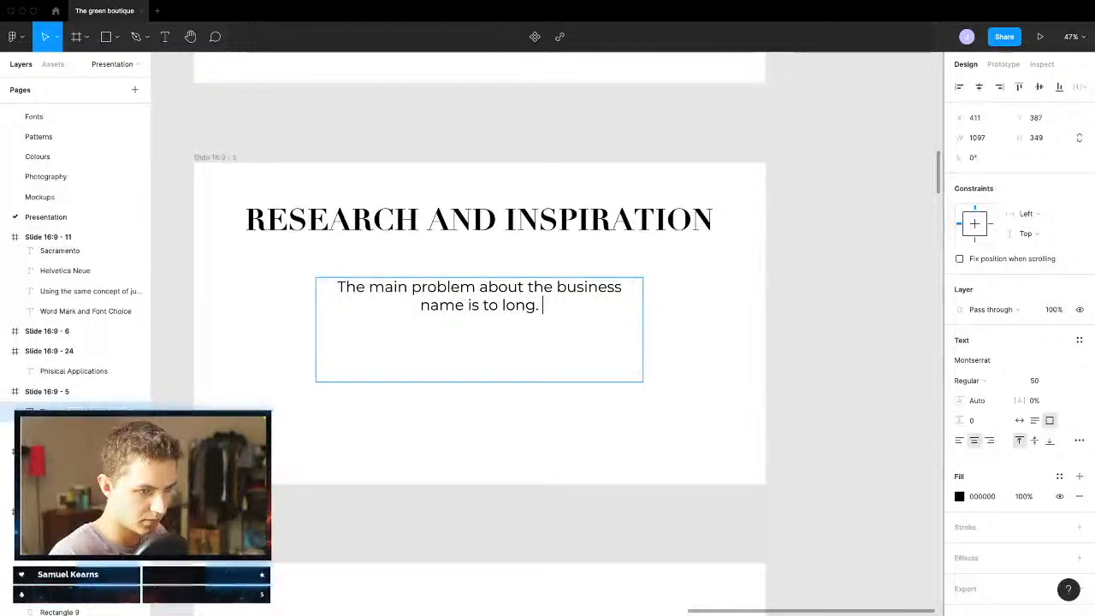
Step: Add a second sentence to the Research and Inspiration paragraph reading "I decided to shorten the name to TBS"
{"action": "type", "text": "deci"}
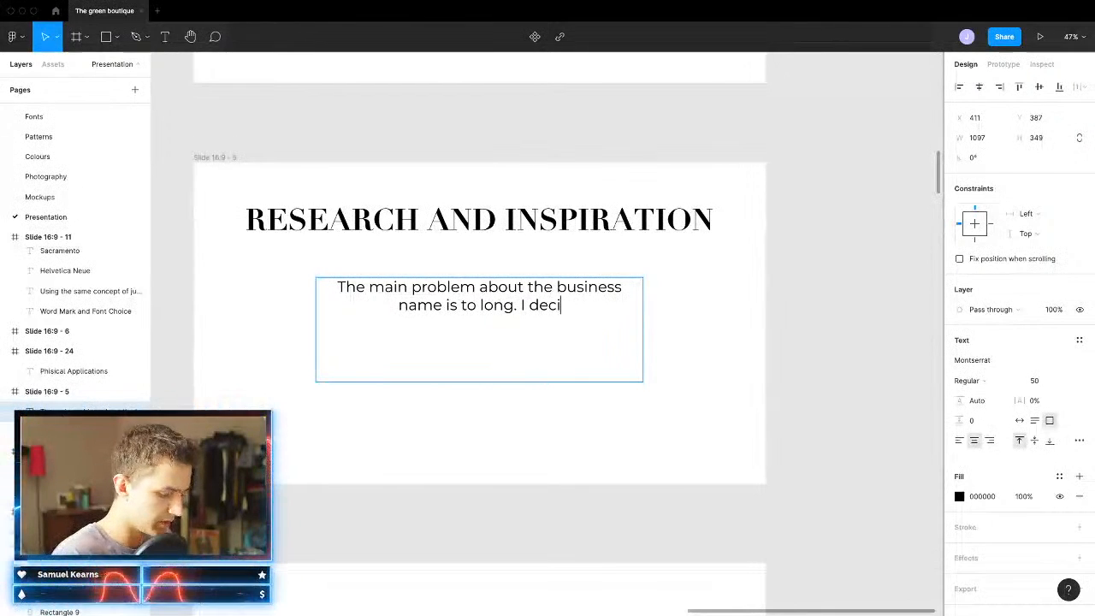
{"action": "type", "text": "ded to "}
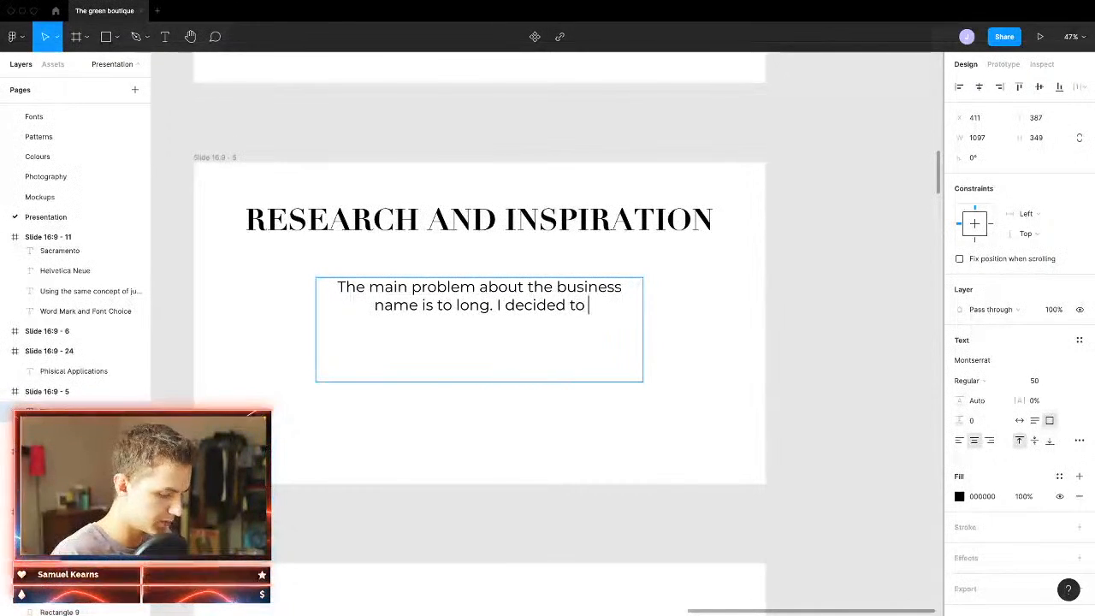
{"action": "type", "text": "shorten the "}
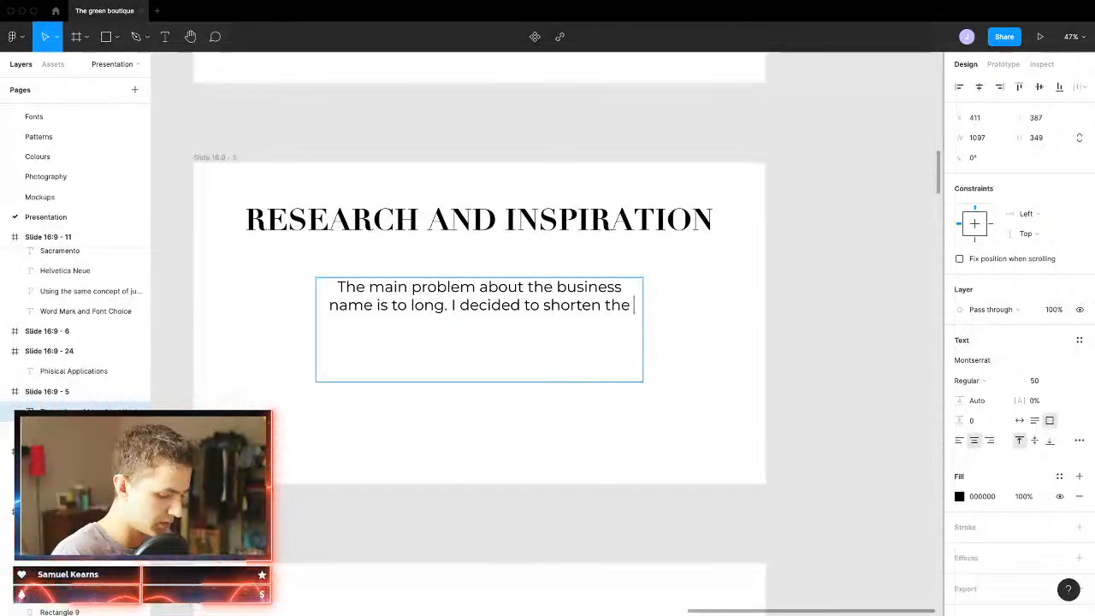
{"action": "type", "text": "name to TBS"}
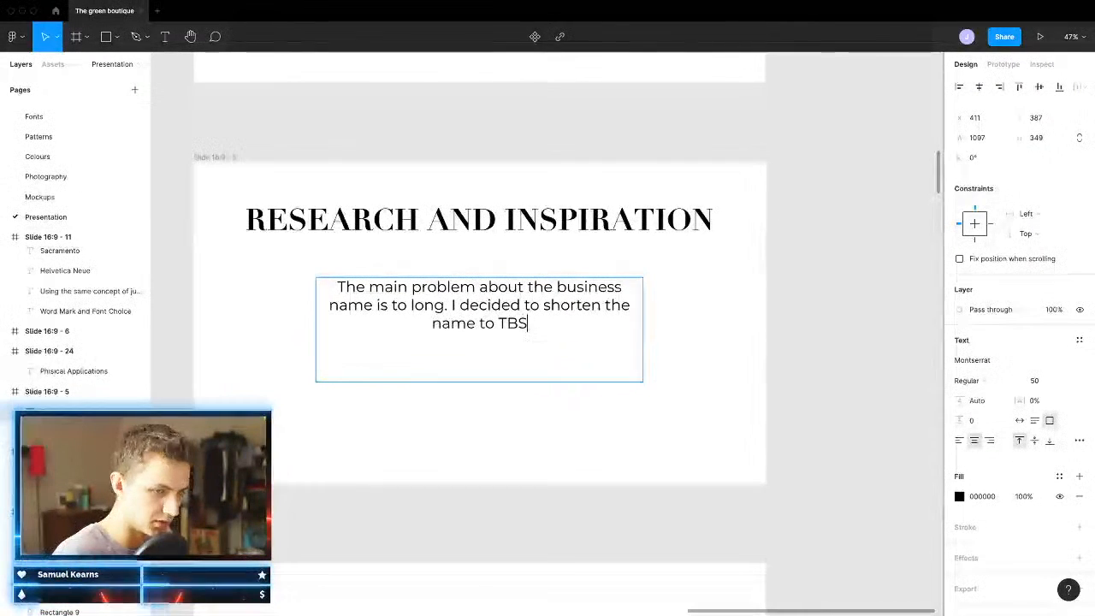
Step: Replace the abbreviation at the end of the second sentence with “Tgb” in quotation marks
{"action": "key", "text": "BackSpace"}
{"action": "type", "text": "+"}
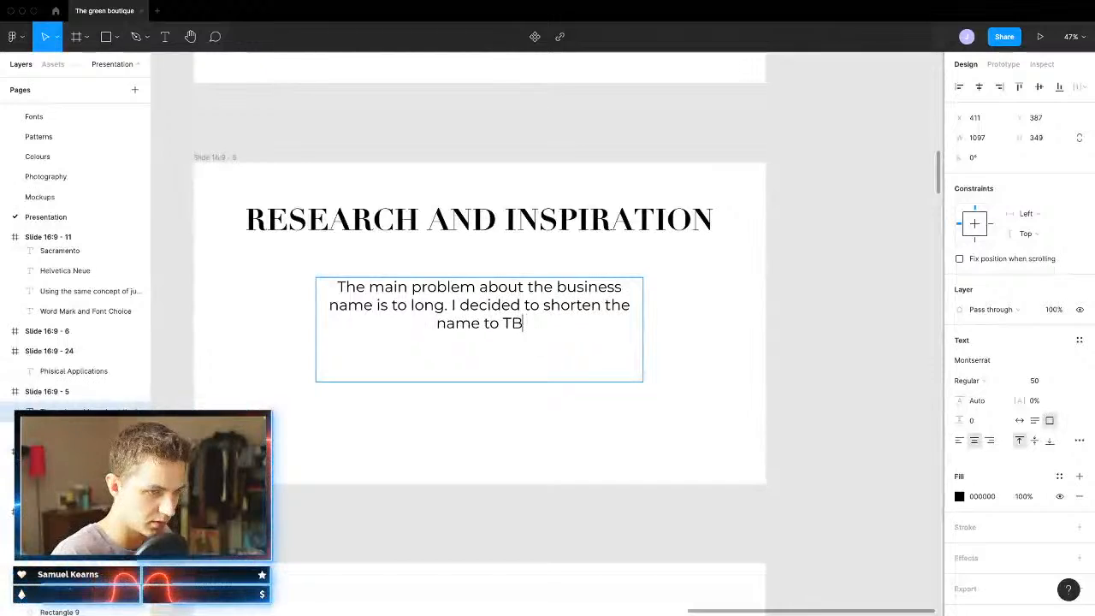
{"action": "type", "text": "C"}
{"action": "key", "text": "BackSpace"}
{"action": "key", "text": "BackSpace"}
{"action": "type", "text": "\"Tbc\""}
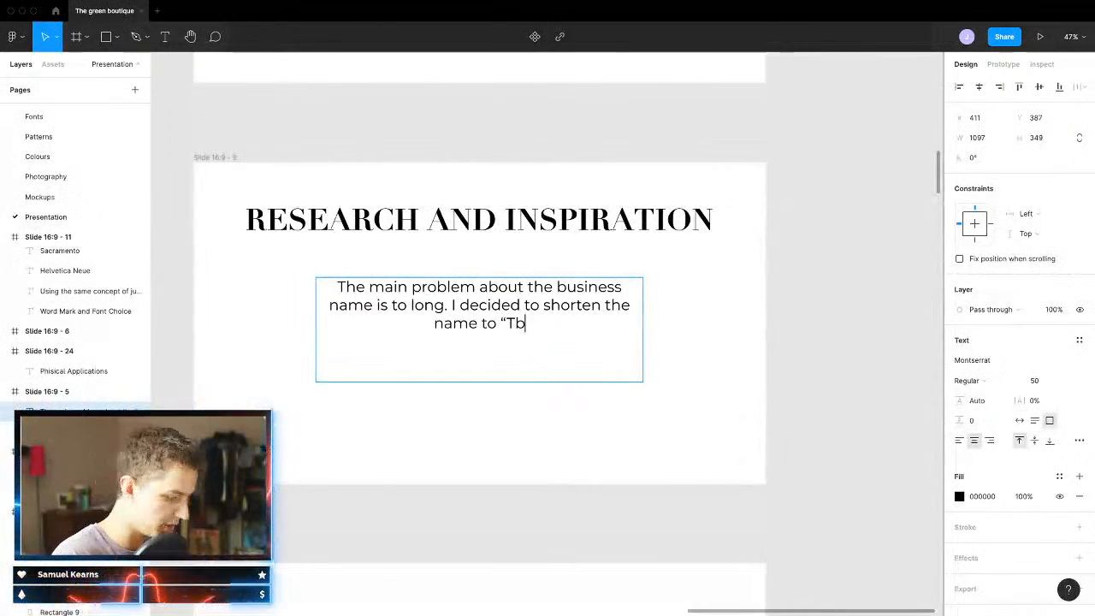
{"action": "key", "text": "BackSpace"}
{"action": "type", "text": "gb"}
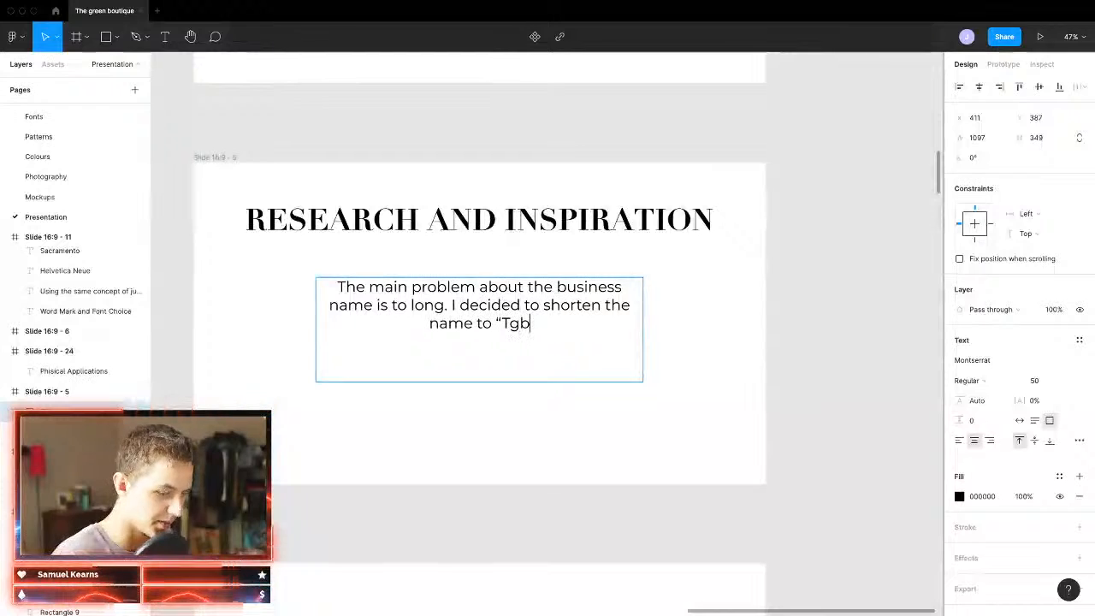
{"action": "type", "text": "\" "}
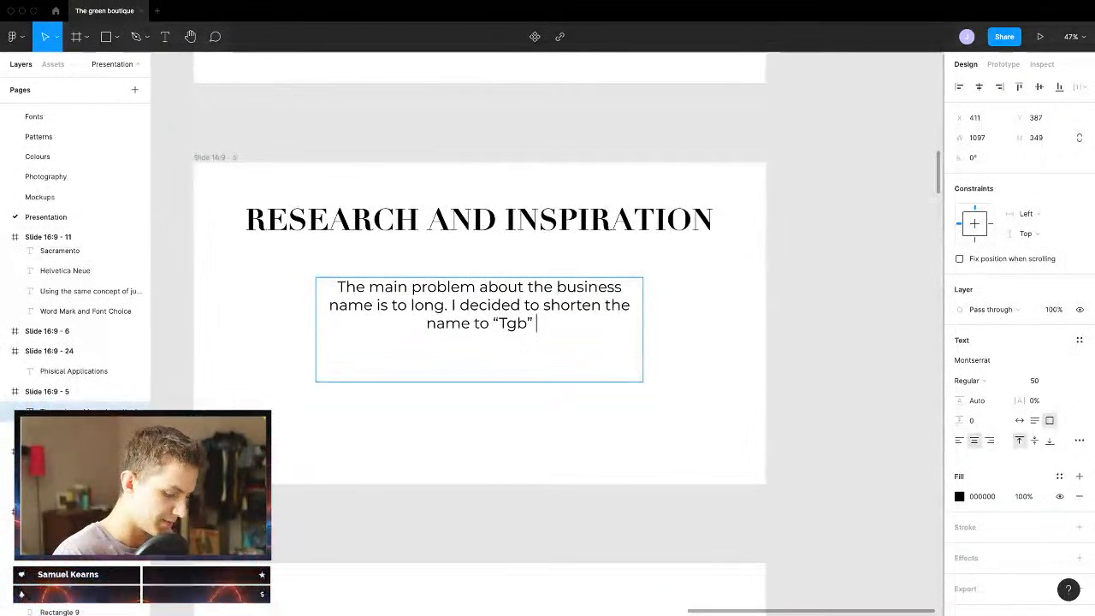
Step: Continue the second sentence after “Tgb” with "as this is the unevitable future anyway"
{"action": "type", "text": "as t"}
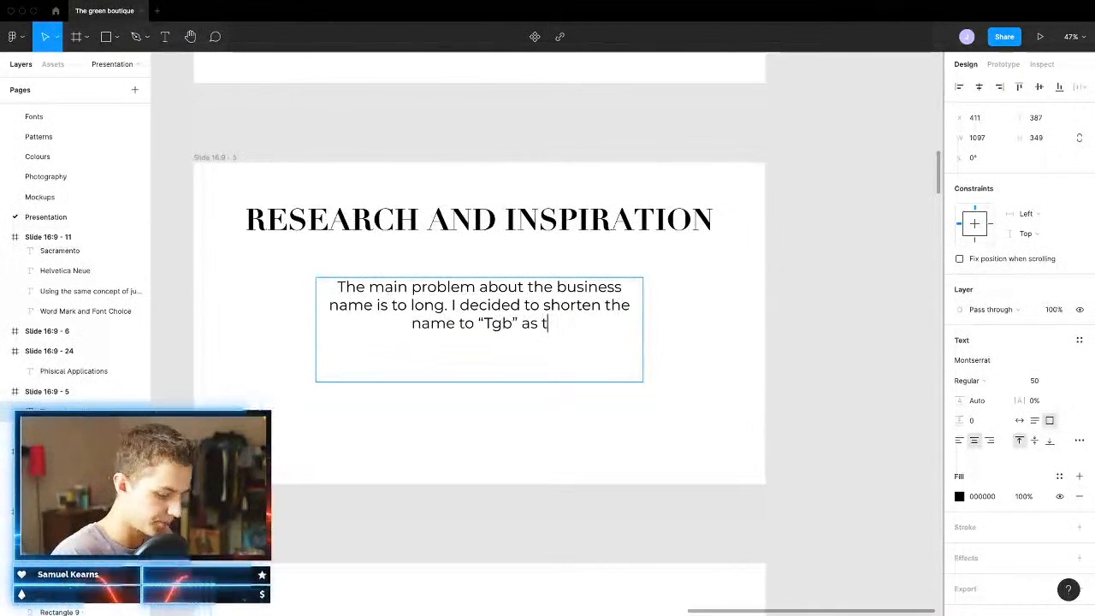
{"action": "type", "text": "he his is the "}
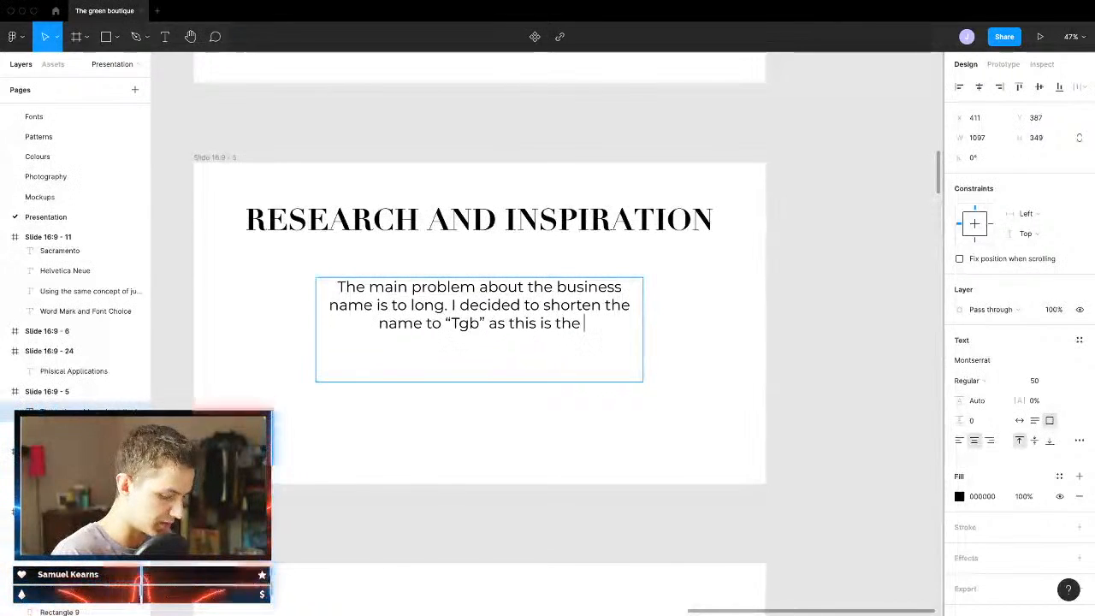
{"action": "type", "text": "unevita"}
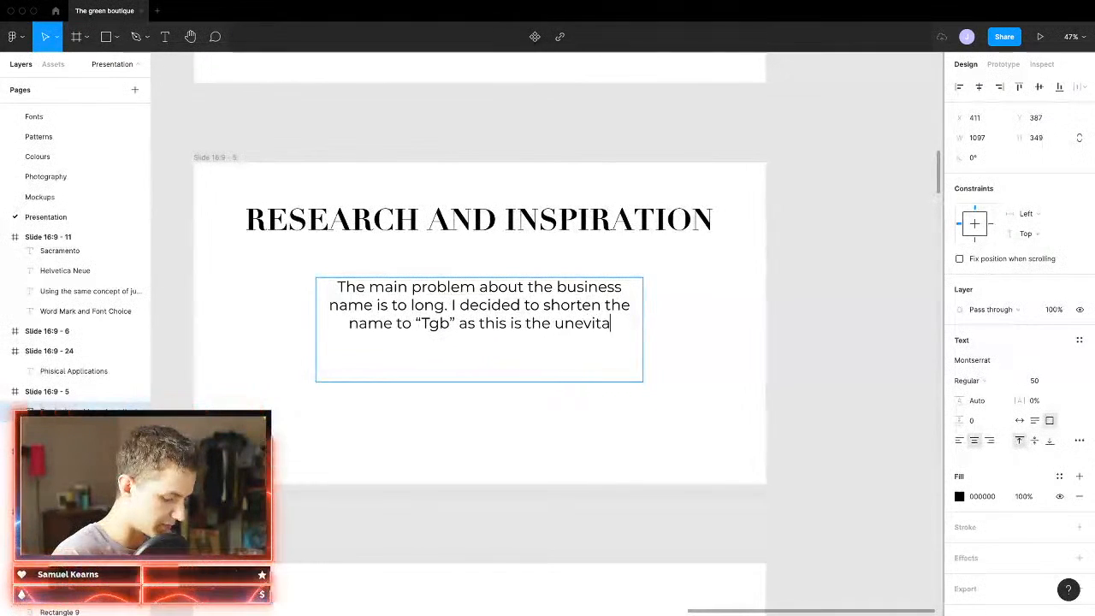
{"action": "type", "text": "ble future anyway "}
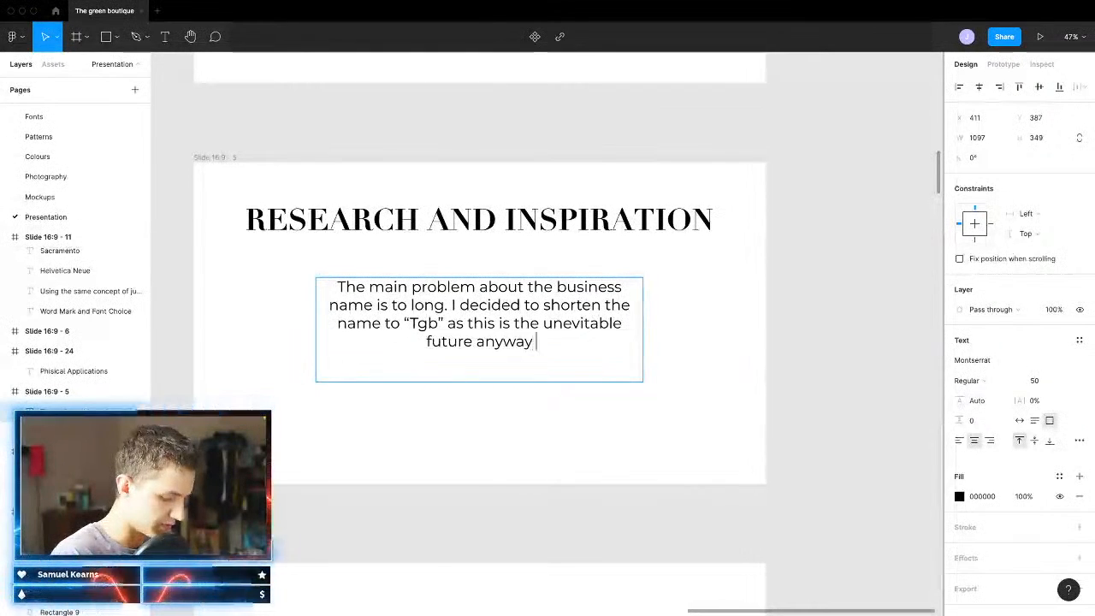
Step: Replace "anyway" at the end of the second sentence with "of any brand with a long name."
{"action": "type", "text": "wi"}
{"action": "key", "text": "BackSpace"}
{"action": "key", "text": "BackSpace"}
{"action": "key", "text": "BackSpace"}
{"action": "key", "text": "BackSpace"}
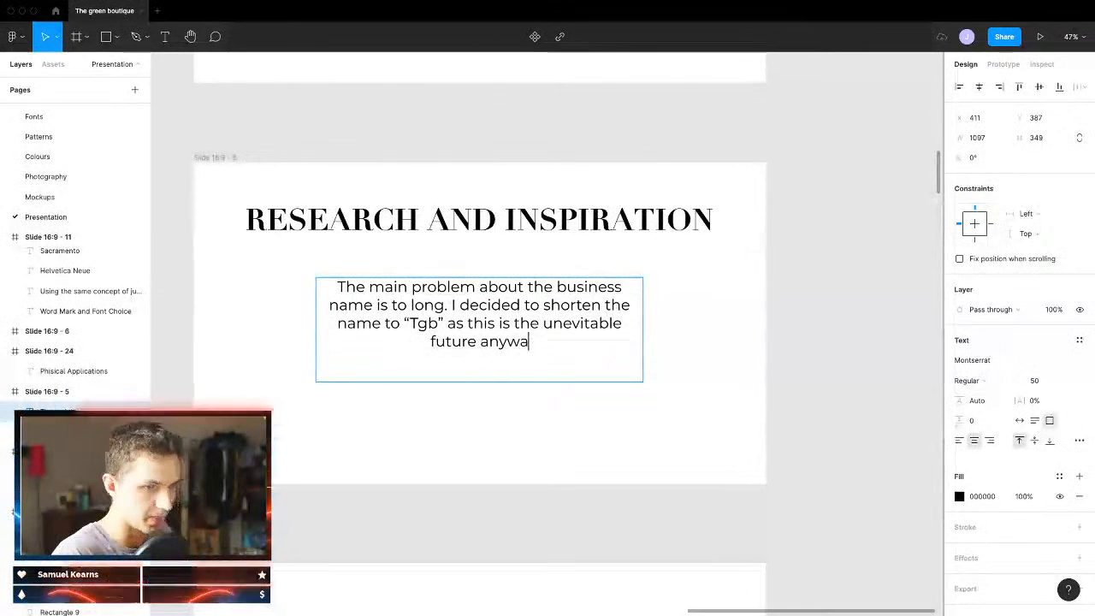
{"action": "key", "text": "BackSpace"}
{"action": "key", "text": "BackSpace"}
{"action": "key", "text": "BackSpace"}
{"action": "key", "text": "BackSpace"}
{"action": "key", "text": "BackSpace"}
{"action": "type", "text": "of any"}
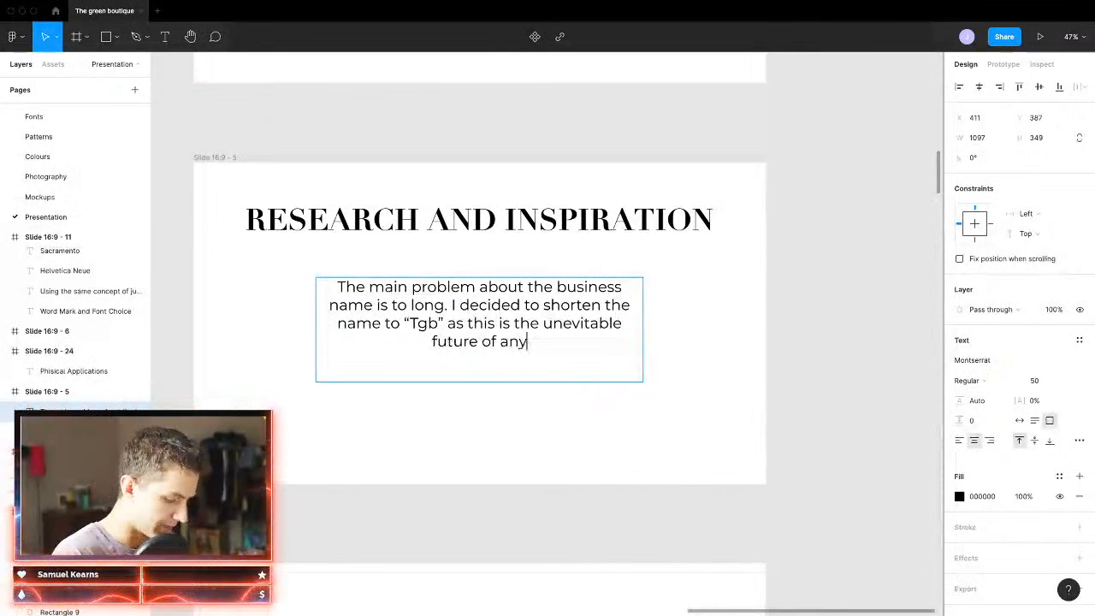
{"action": "type", "text": " brand with a long nam"}
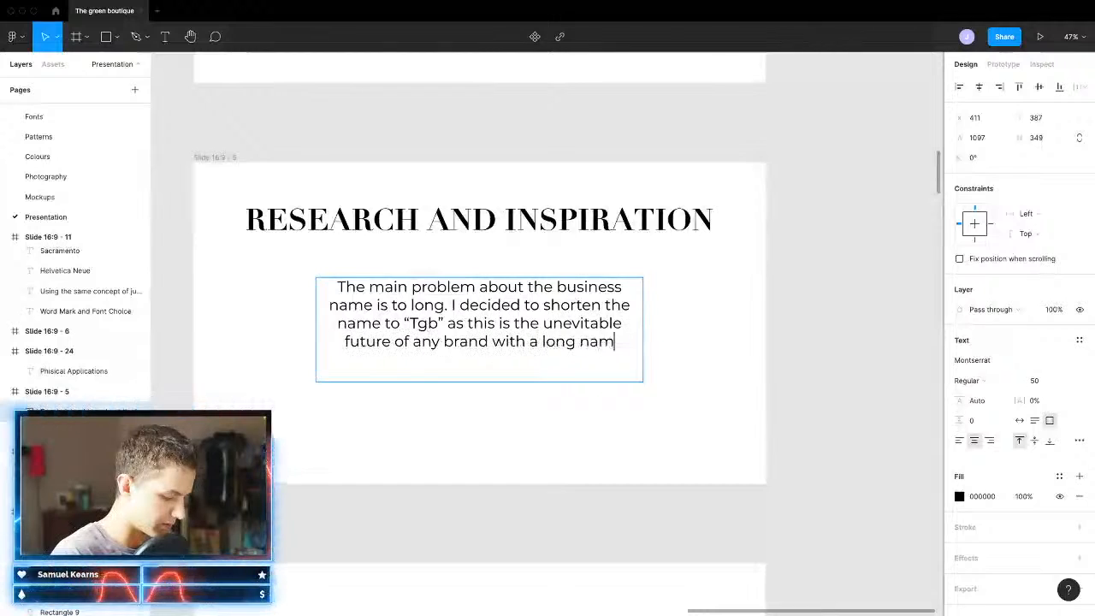
{"action": "type", "text": "e. I"}
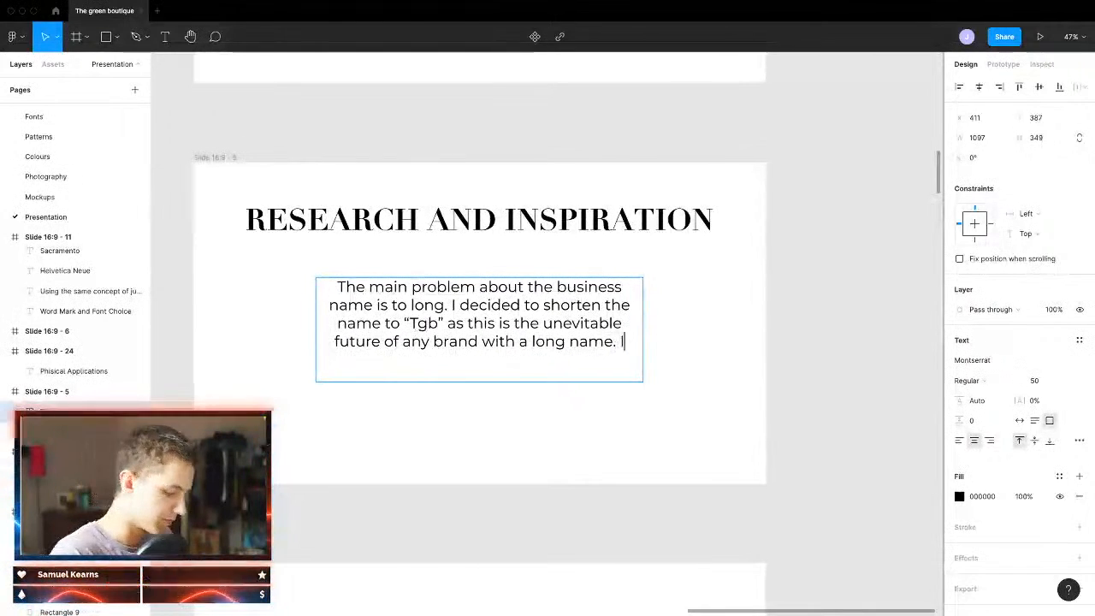
Step: Add a third sentence reading "It’s better to do it sooner, and form youir own choice, than later without your control."
{"action": "type", "text": "t"}
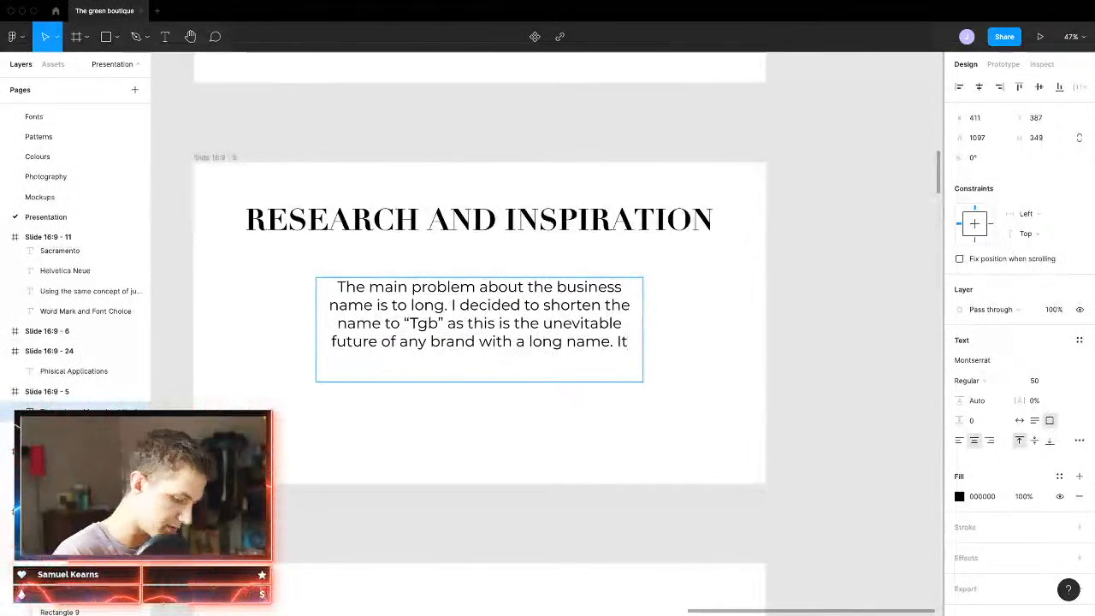
{"action": "type", "text": "'s better to do it "}
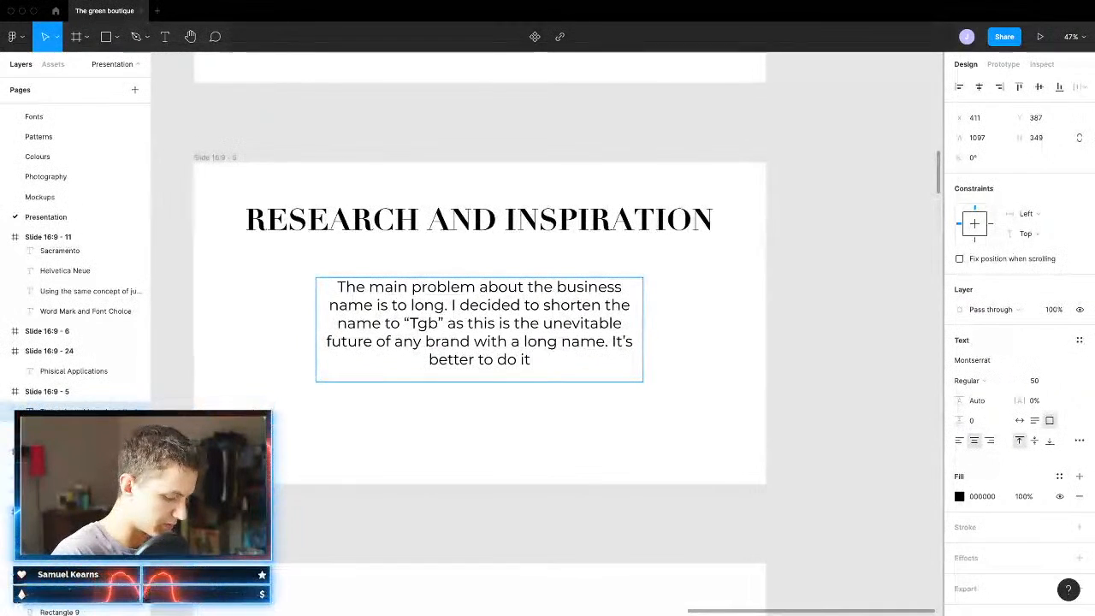
{"action": "type", "text": "sooner"}
{"action": "key", "text": "BackSpace"}
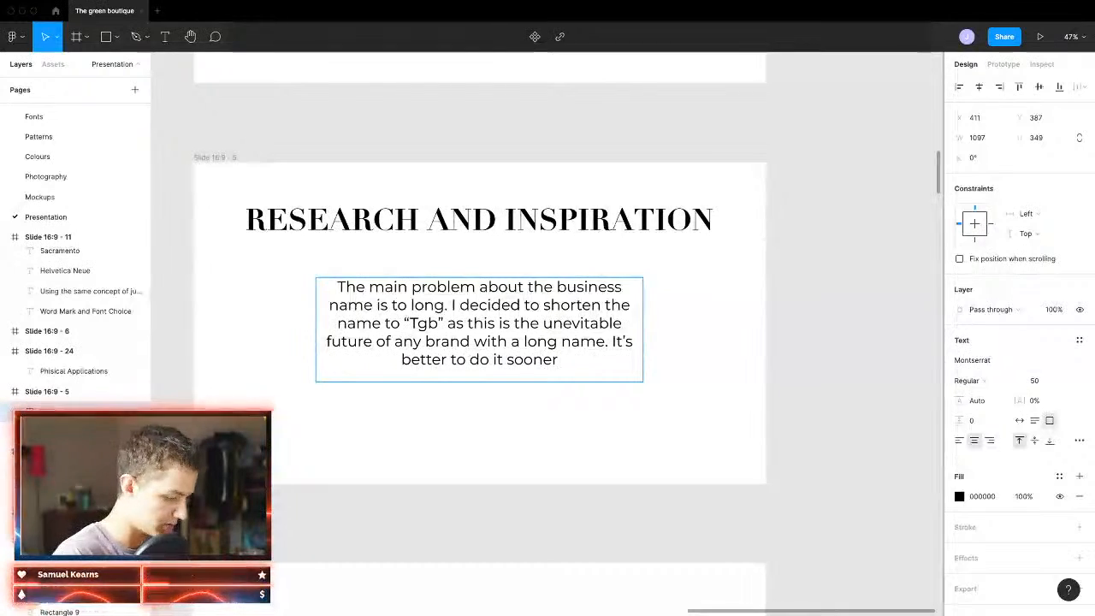
{"action": "type", "text": ", and f"}
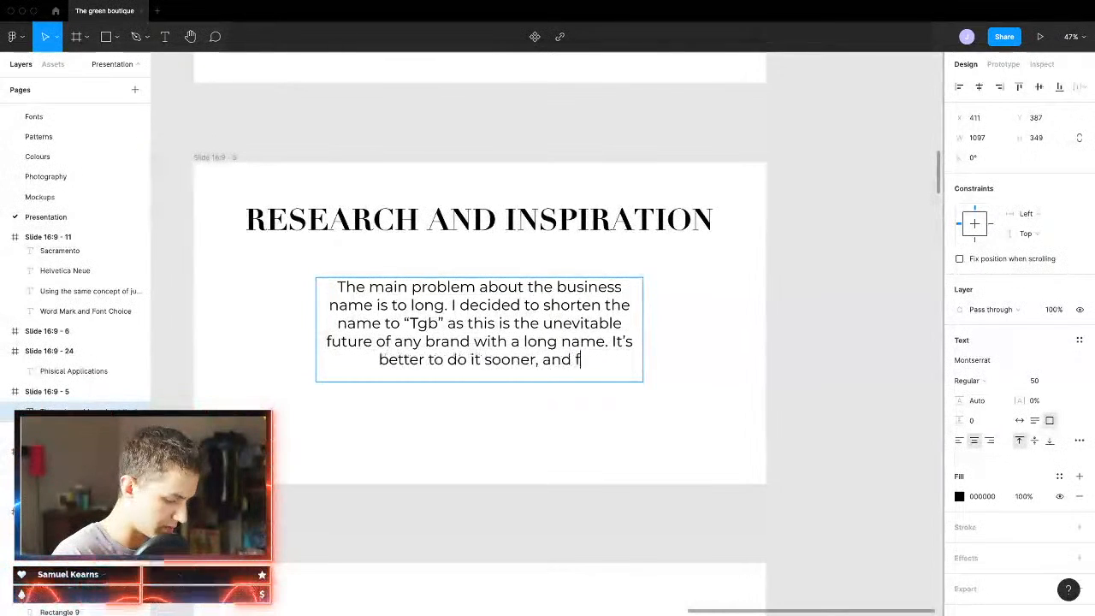
{"action": "type", "text": "orm youir o"}
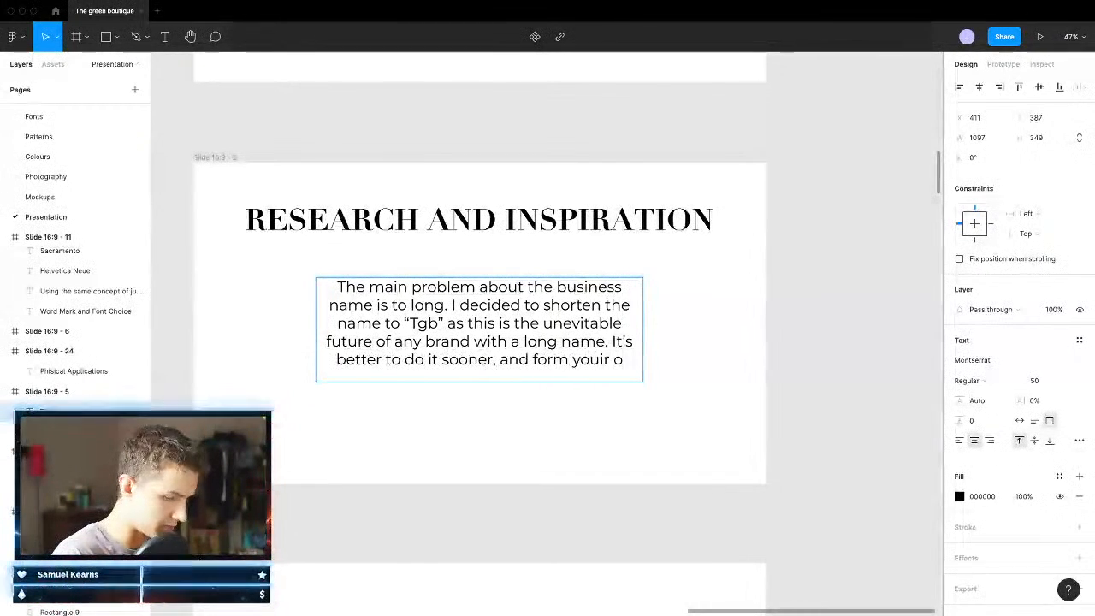
{"action": "type", "text": "wn cho"}
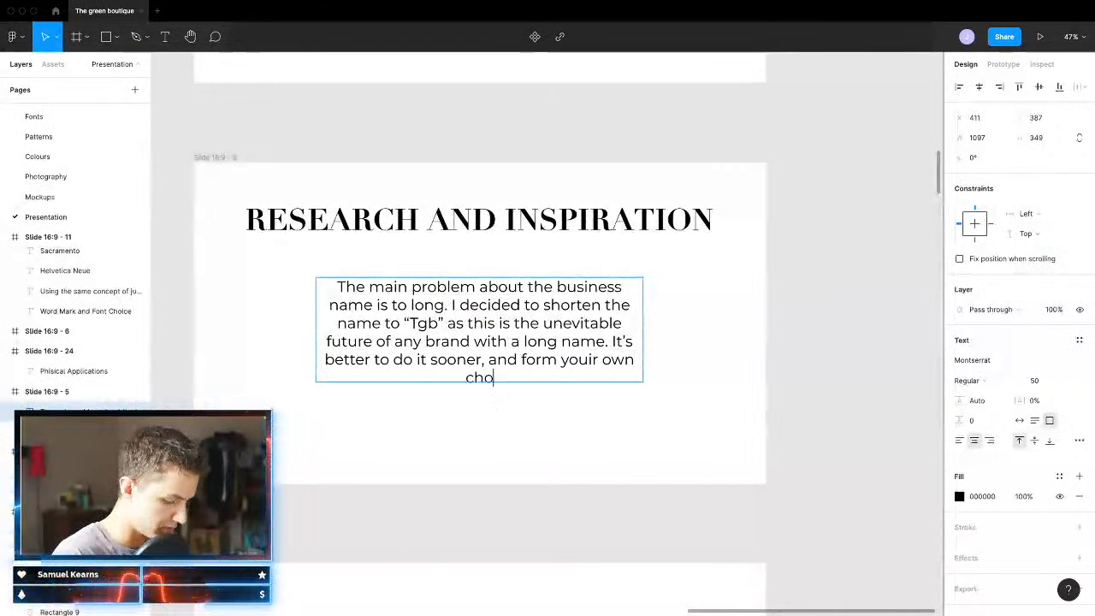
{"action": "type", "text": "ice, than lat"}
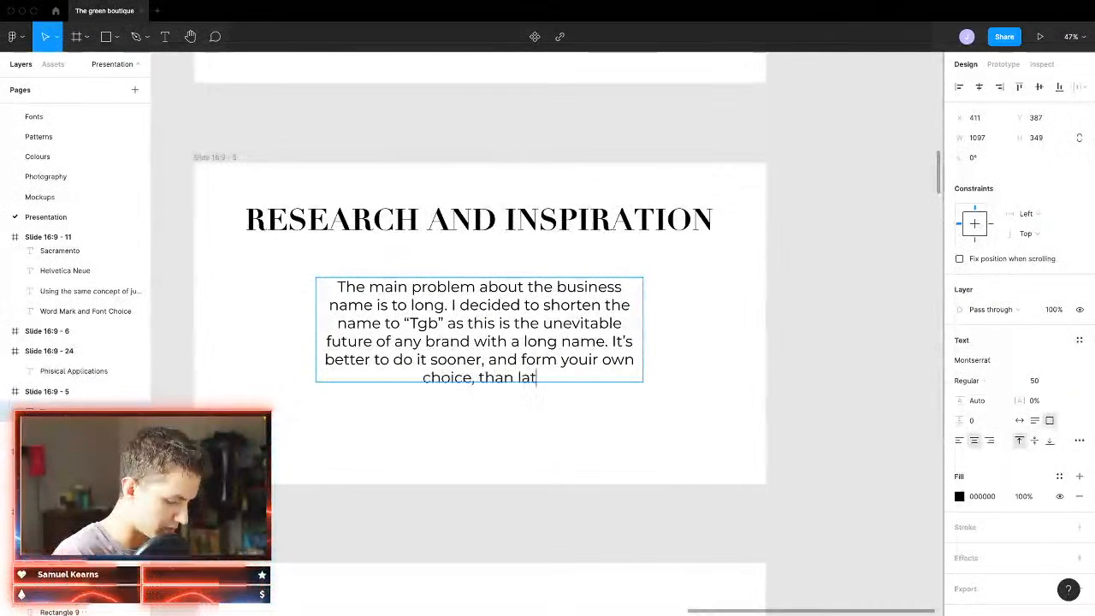
{"action": "type", "text": "er b"}
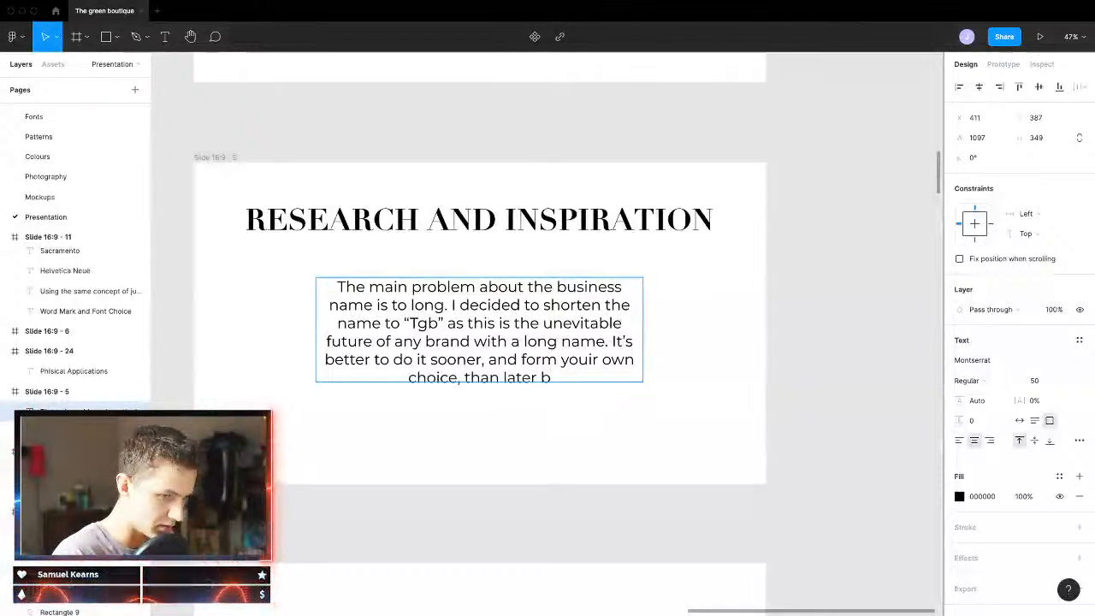
{"action": "key", "text": "BackSpace"}
{"action": "type", "text": "without your"}
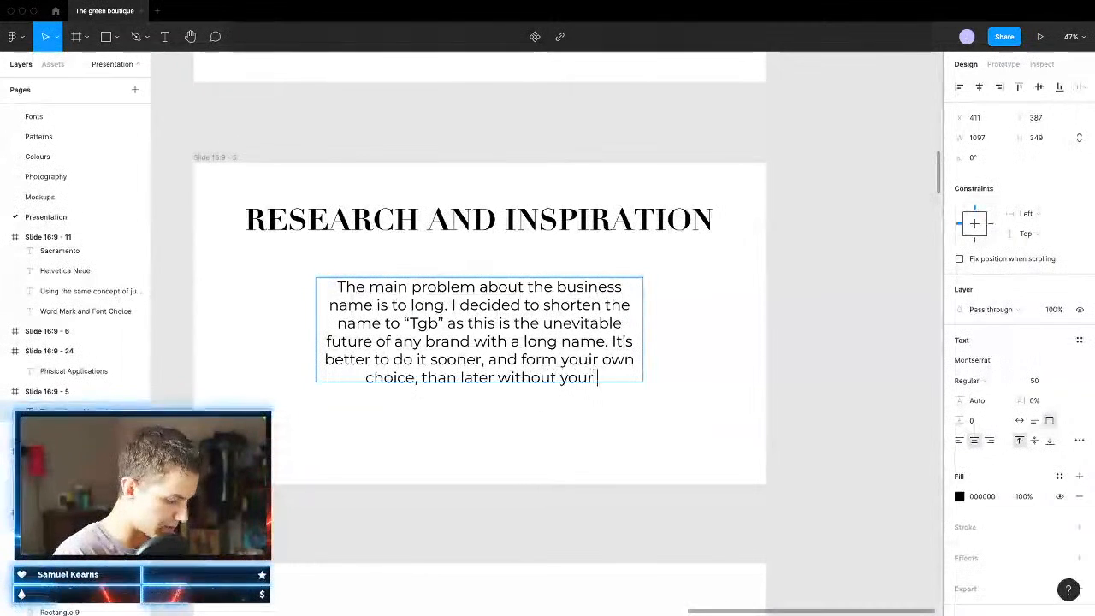
{"action": "type", "text": " control."}
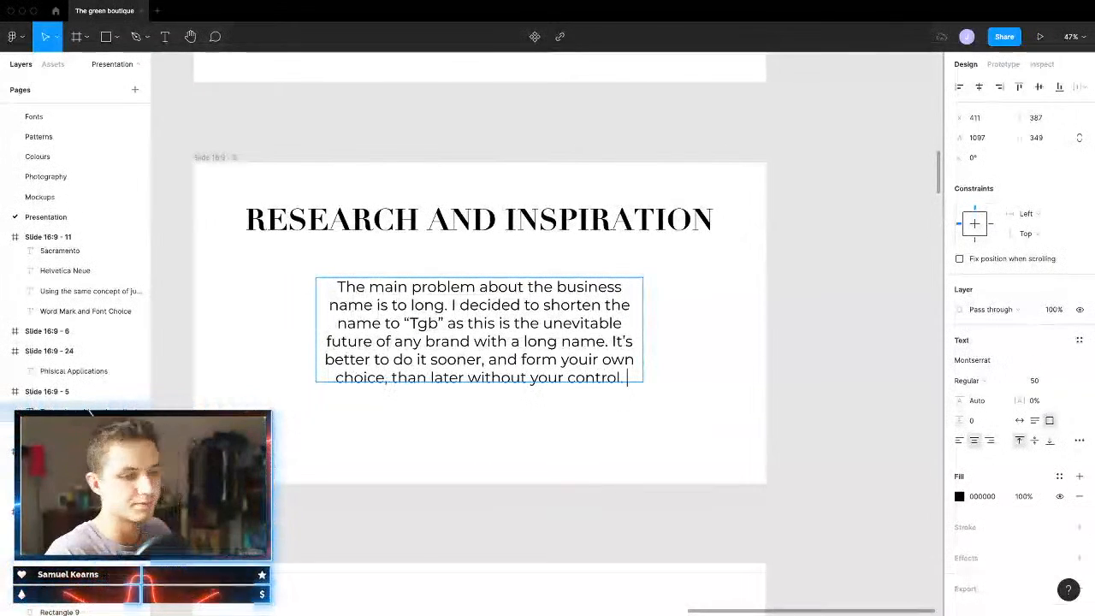
{"action": "key", "text": "Escape"}
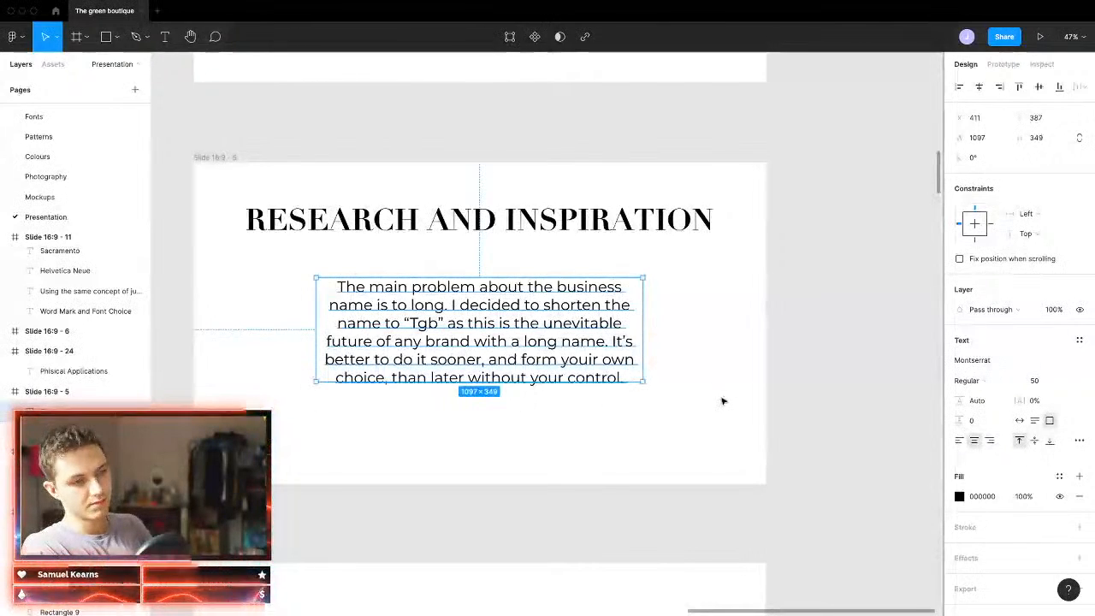
Step: Move the paragraph's text box up to Y 309, closer to the heading, and widen it to 1511
{"action": "scroll", "coordinate": [723, 400], "scroll_direction": "down", "scroll_amount": 5}
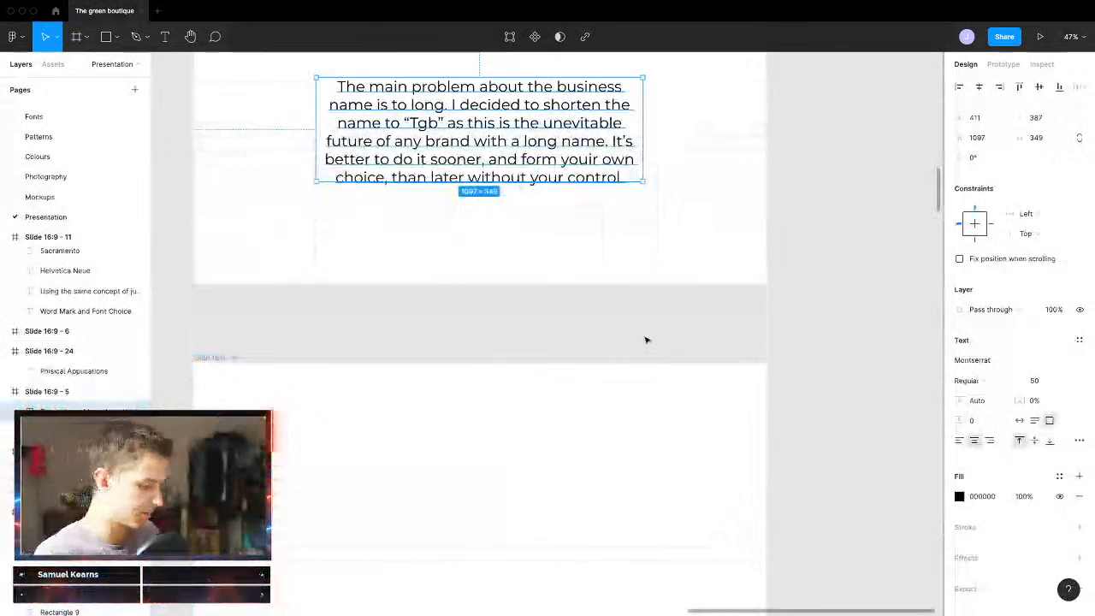
{"action": "left_click_drag", "start_coordinate": [536, 149], "coordinate": [538, 126]}
{"action": "scroll", "coordinate": [496, 214], "scroll_direction": "up", "scroll_amount": 3}
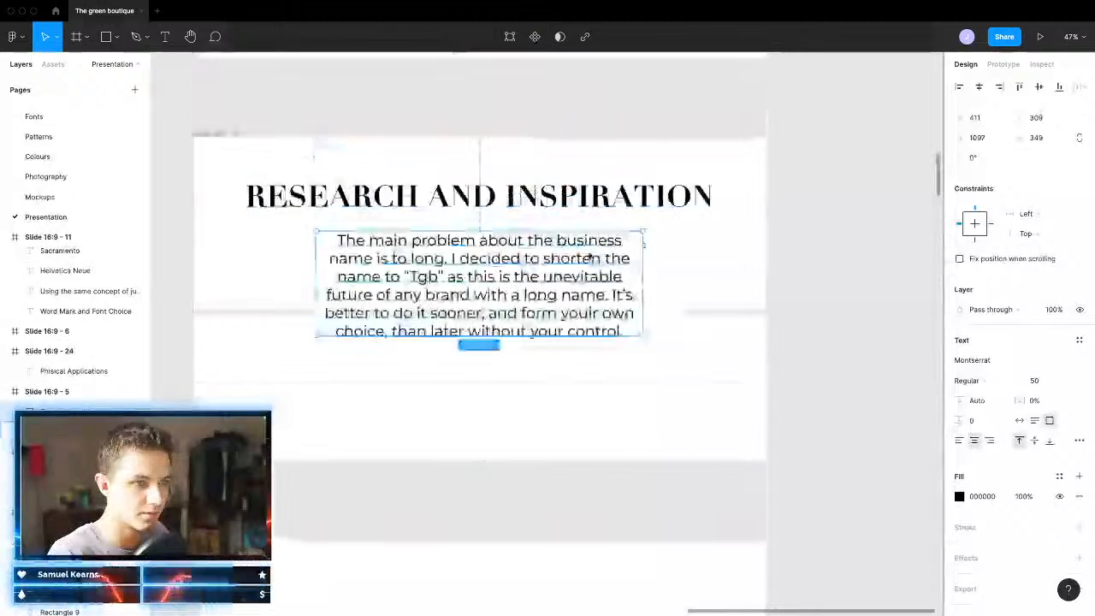
{"action": "left_click_drag", "start_coordinate": [643, 301], "coordinate": [700, 305]}
{"action": "key", "text": "Escape"}
Step: Start a second paragraph in the same text box, after a blank line, with "I wanted the brand to have a typogrpahical emblem"
{"action": "double_click", "coordinate": [557, 313]}
{"action": "left_click", "coordinate": [562, 313]}
{"action": "key", "text": "Return"}
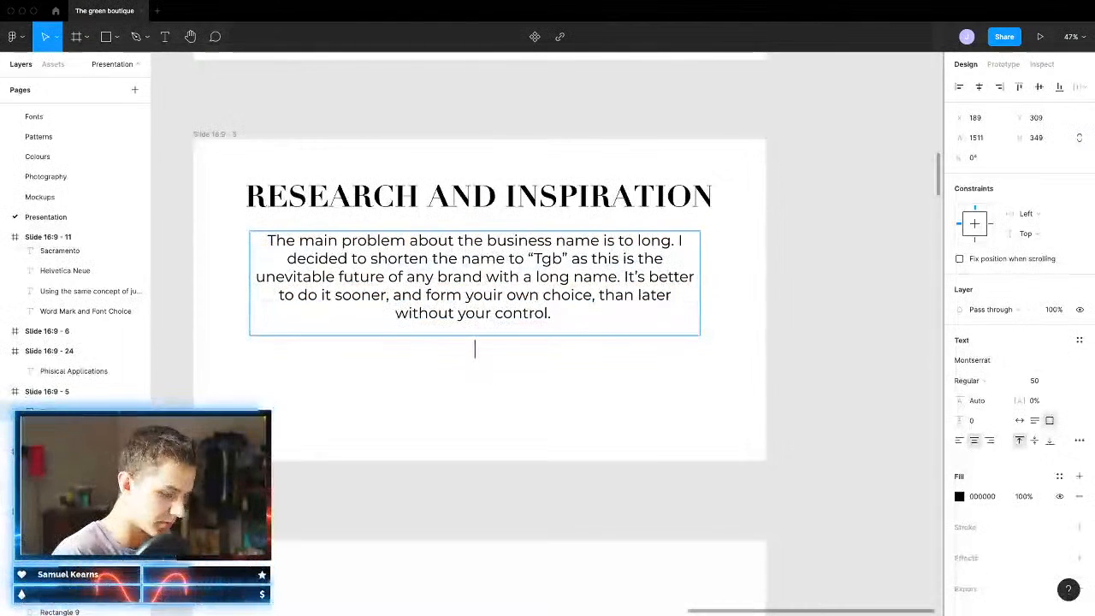
{"action": "type", "text": "I wante"}
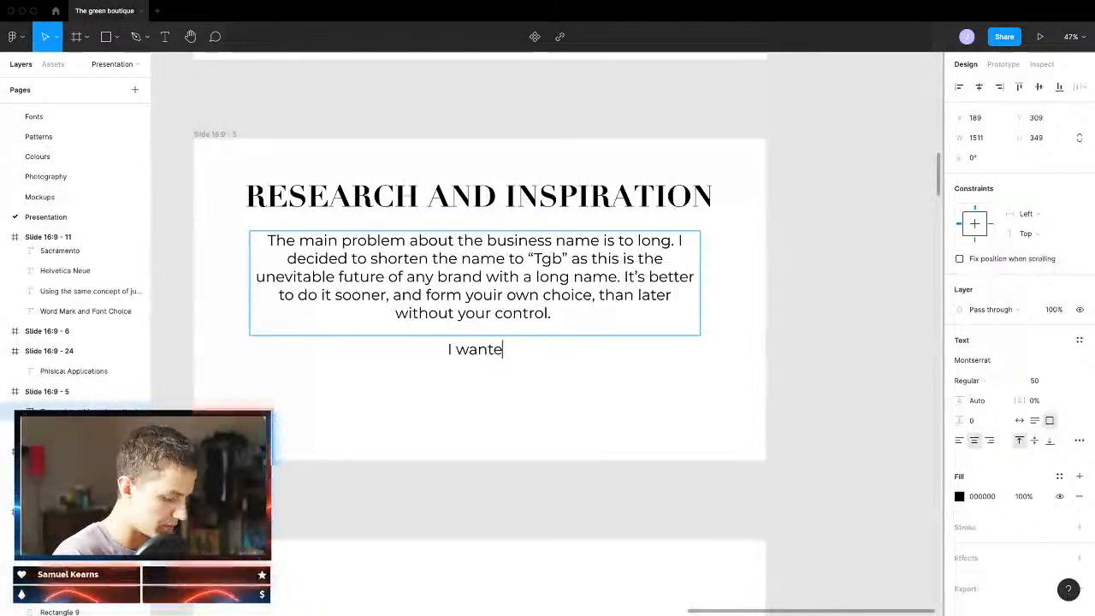
{"action": "type", "text": "r"}
{"action": "type", "text": "d the"}
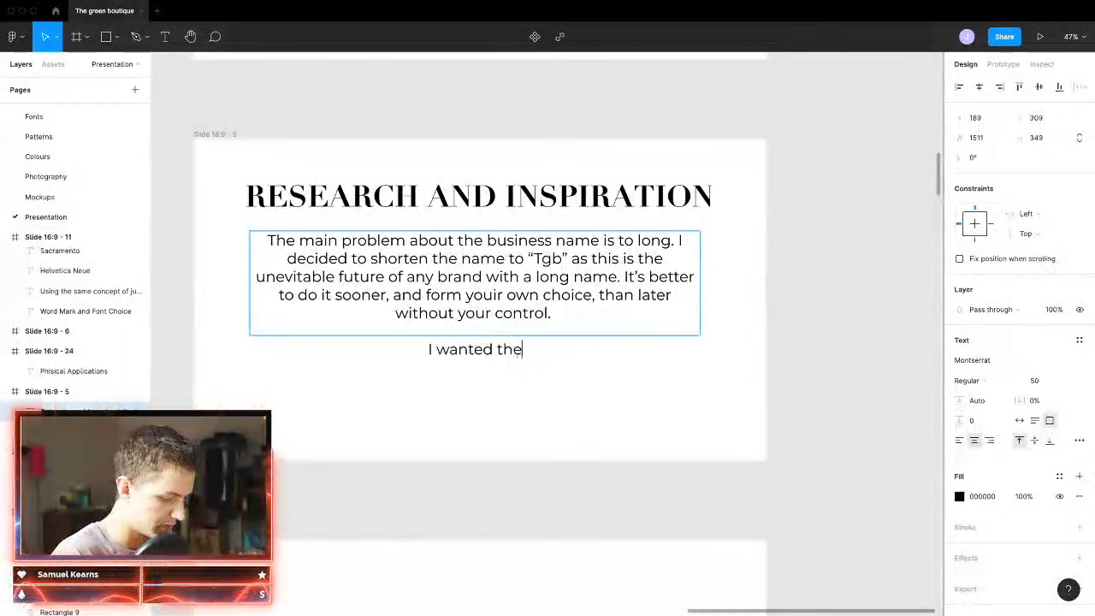
{"action": "type", "text": " b"}
{"action": "key", "text": "BackSpace"}
{"action": "key", "text": "BackSpace"}
{"action": "type", "text": "brand "}
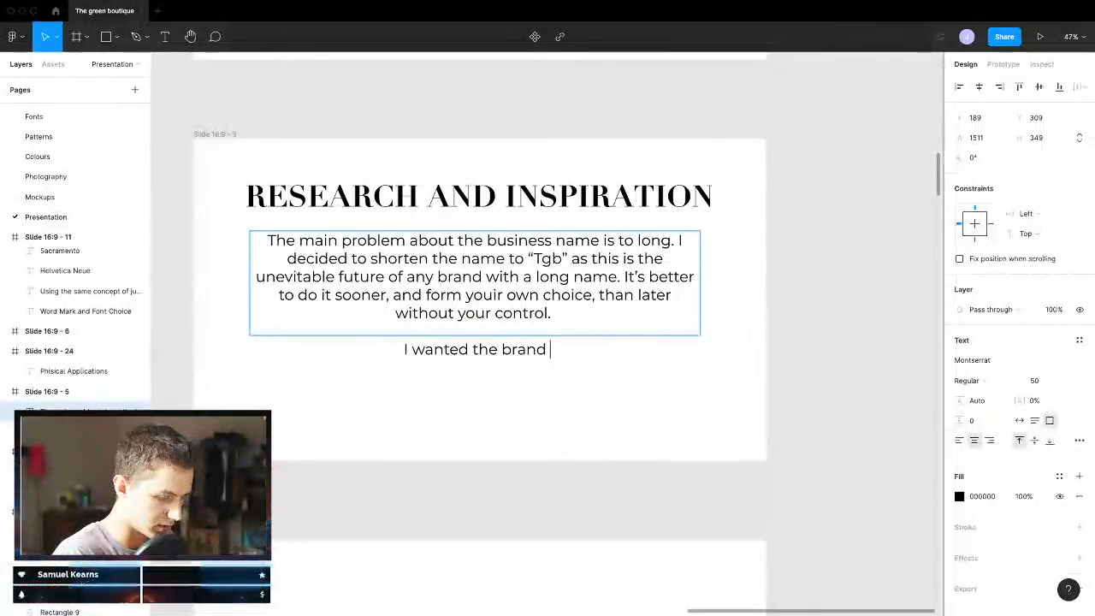
{"action": "type", "text": "to have a t"}
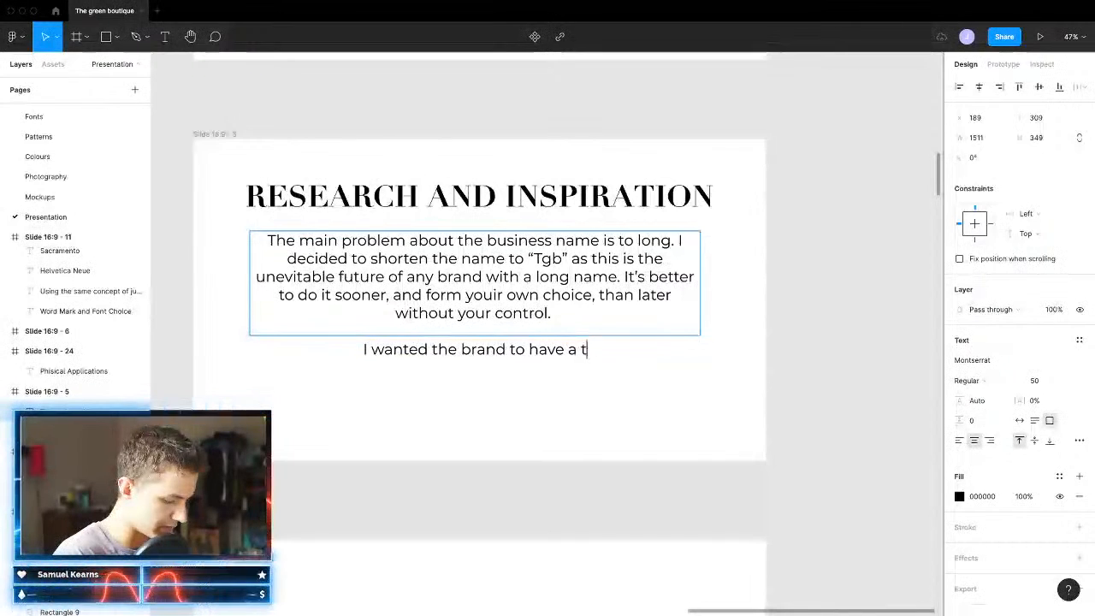
{"action": "type", "text": "ypogrpahica"}
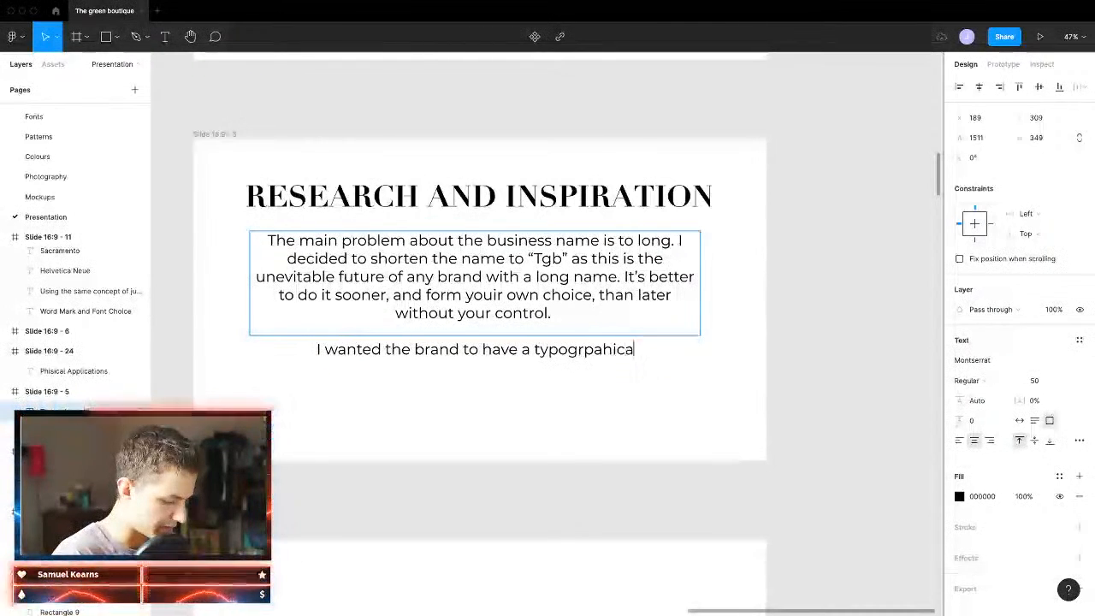
{"action": "type", "text": "l e"}
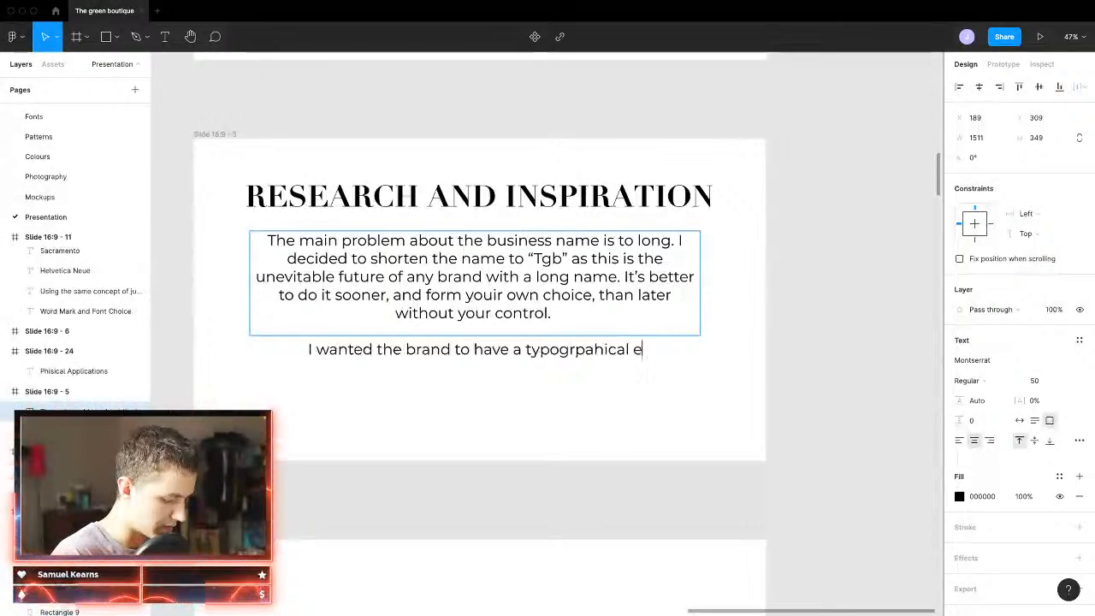
{"action": "type", "text": "mblem"}
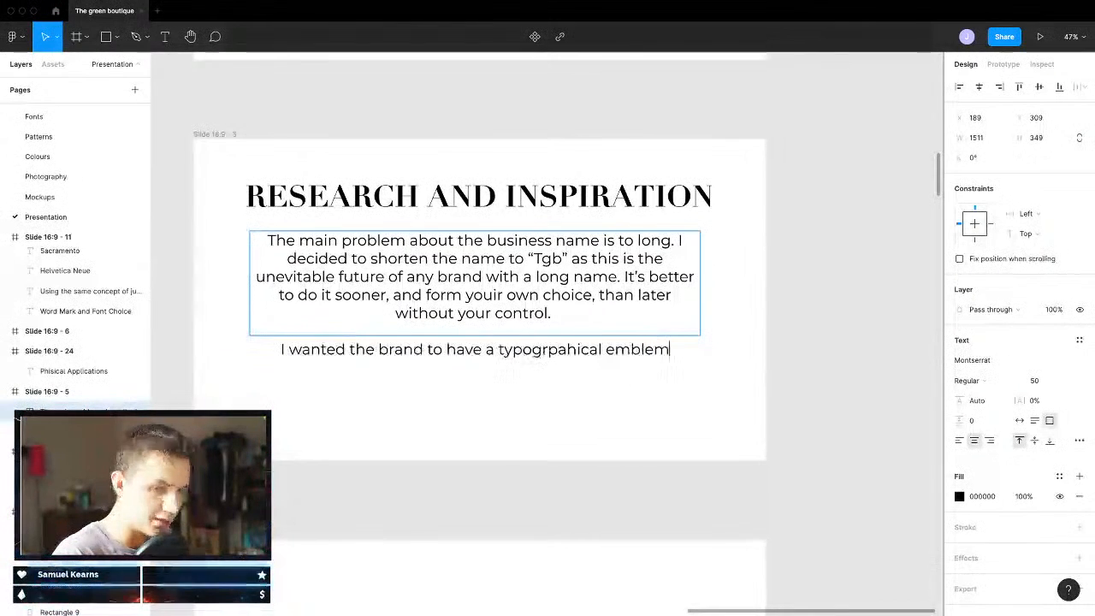
Step: Continue the sentence with "as the rest of the brands mainly have super complicated and elaborate logos, which make them hard"
{"action": "type", "text": " as t"}
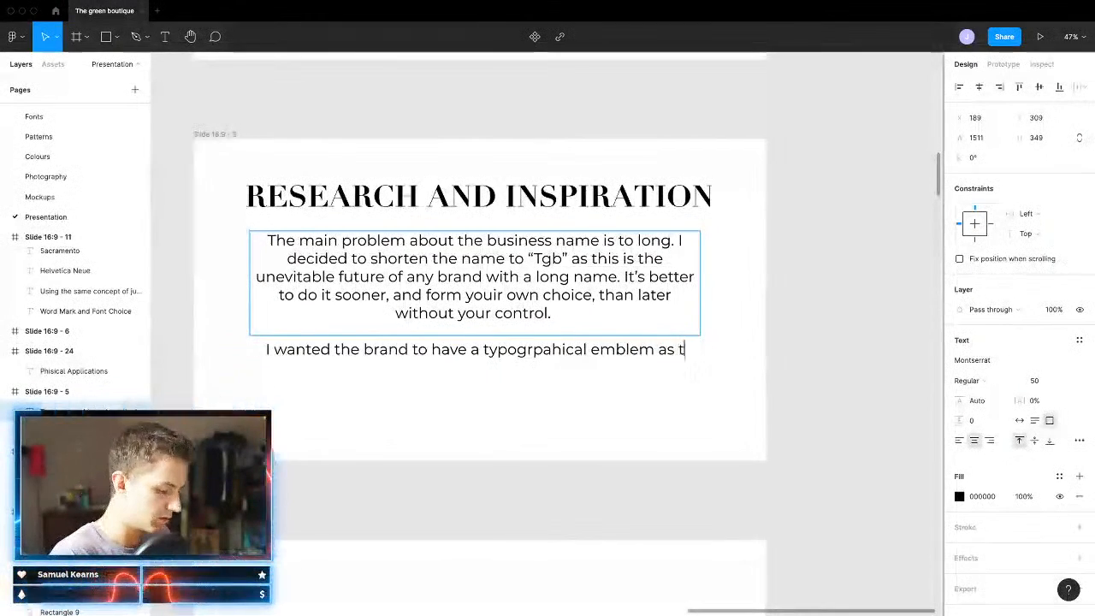
{"action": "type", "text": "he rest of the "}
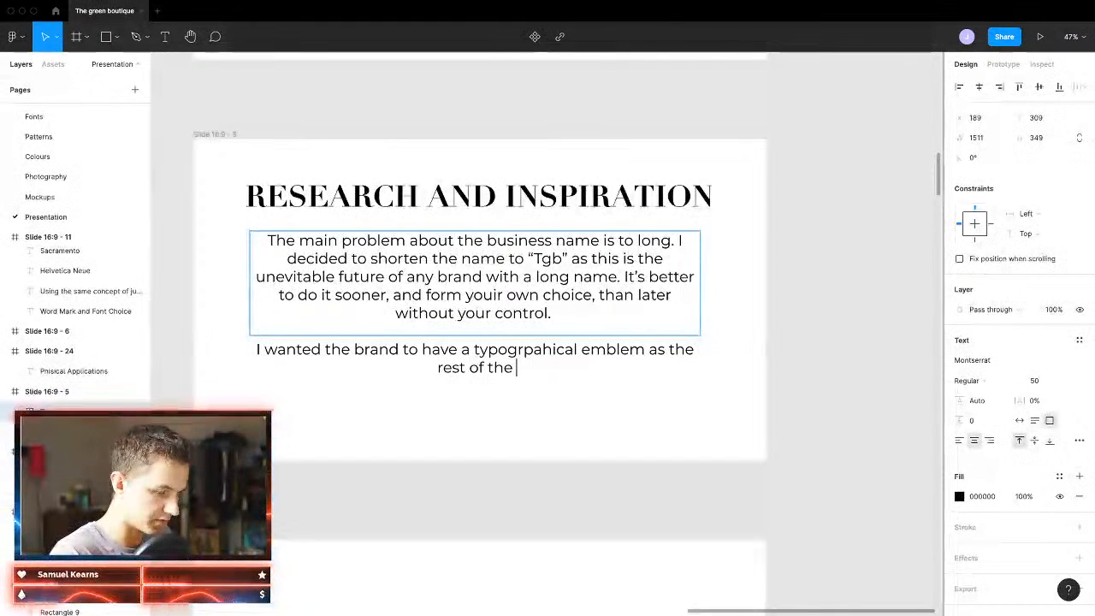
{"action": "type", "text": "brands mainly"}
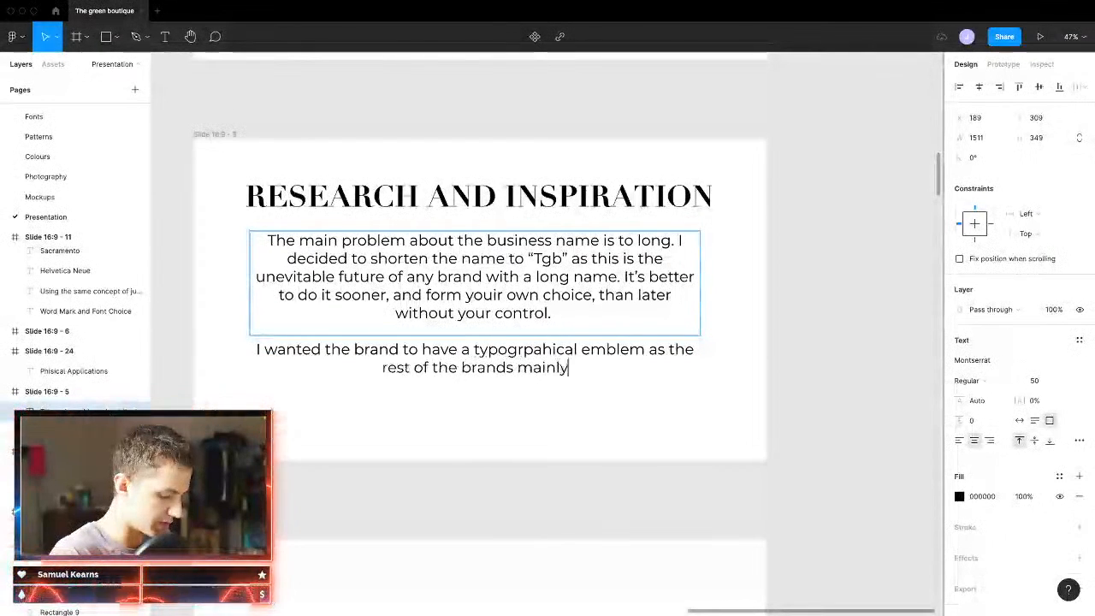
{"action": "type", "text": " hav3 "}
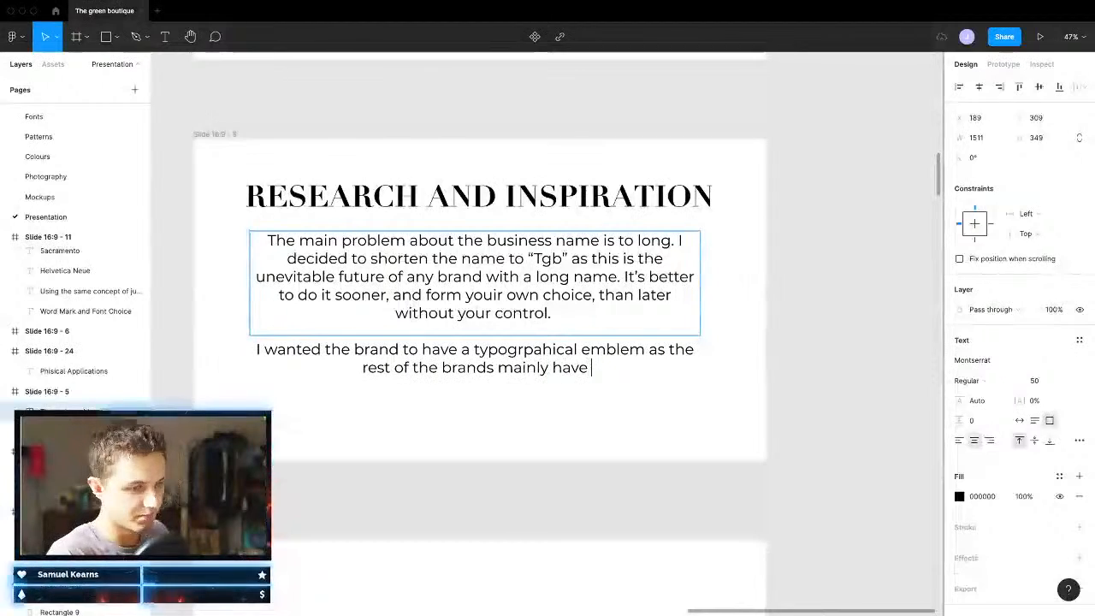
{"action": "type", "text": "super complicated and elabo"}
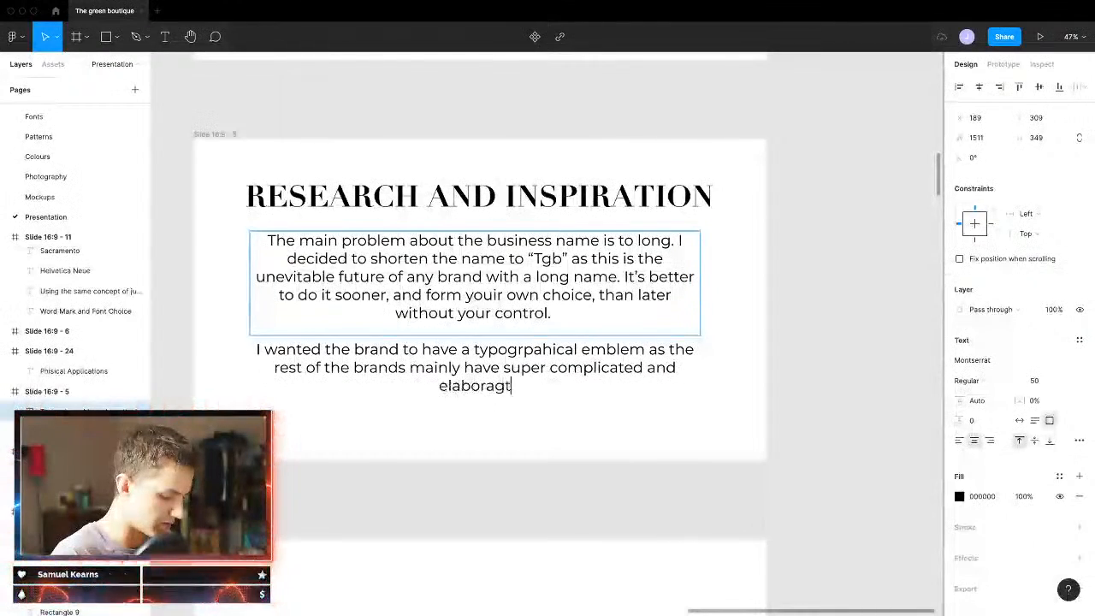
{"action": "type", "text": "ragt"}
{"action": "key", "text": "BackSpace"}
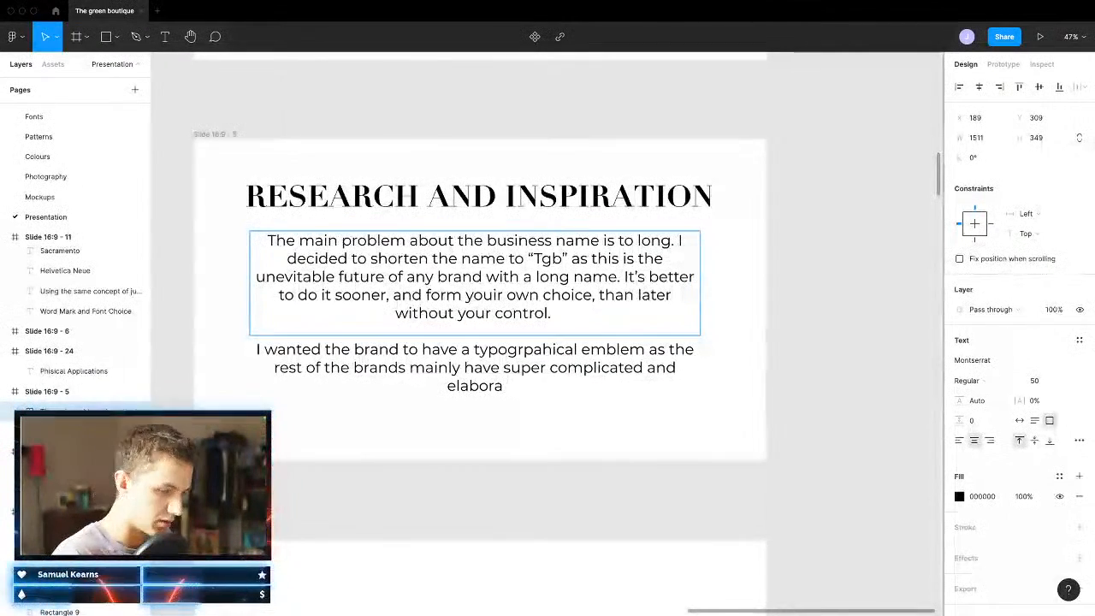
{"action": "key", "text": "BackSpace"}
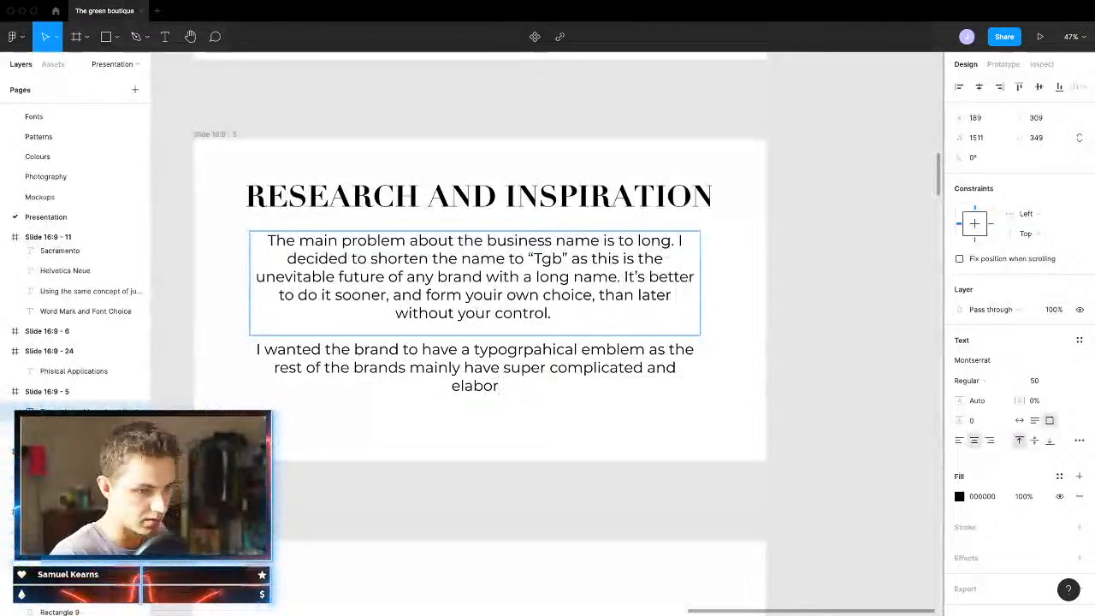
{"action": "type", "text": "ate"}
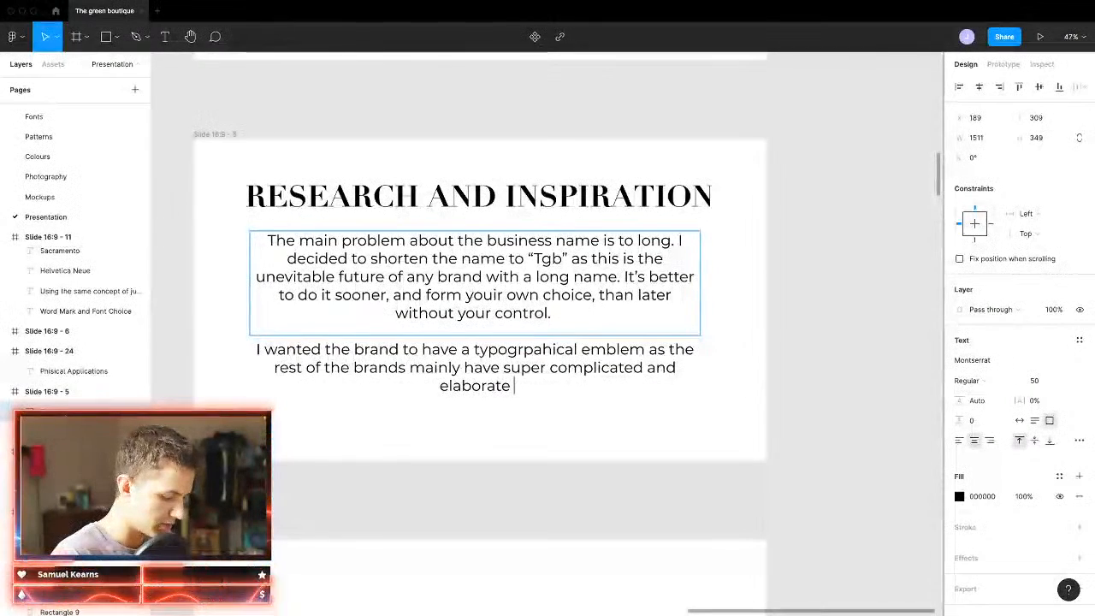
{"action": "type", "text": " logos"}
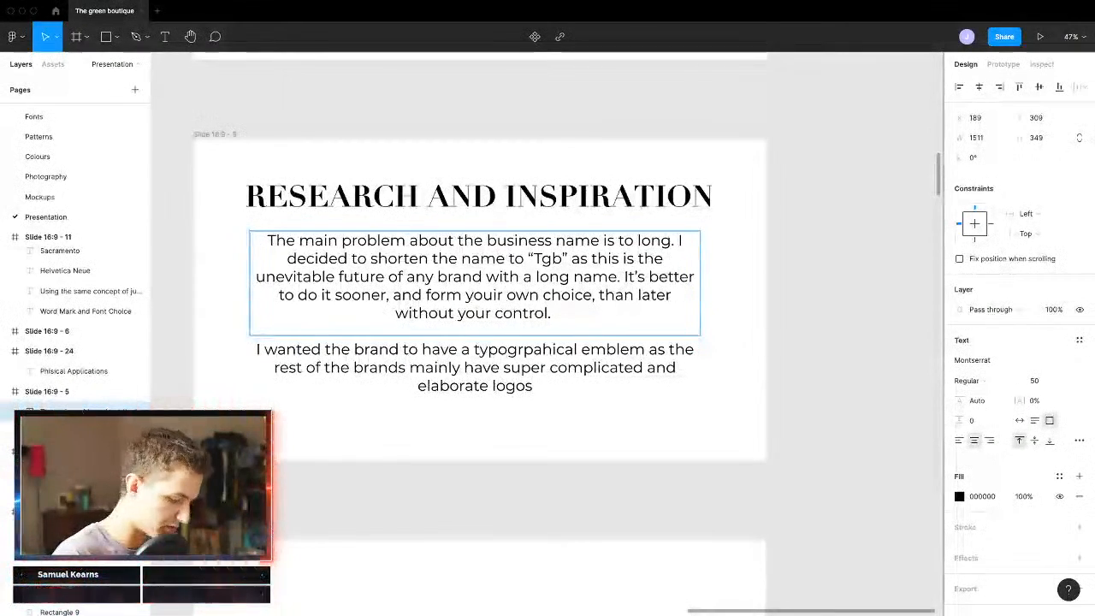
{"action": "type", "text": ", which m"}
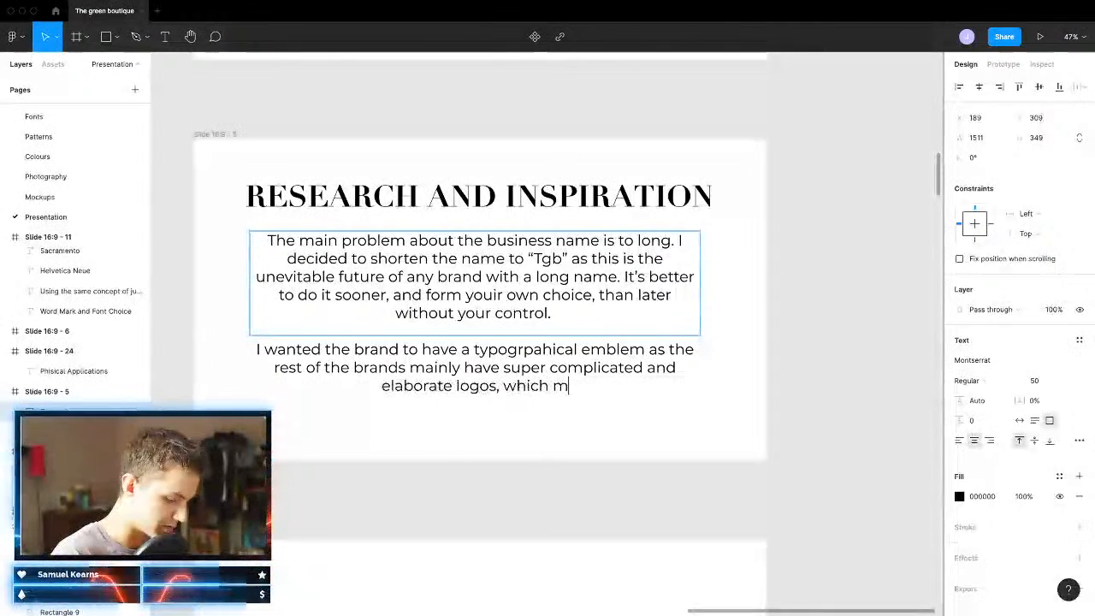
{"action": "type", "text": "ake them hard"}
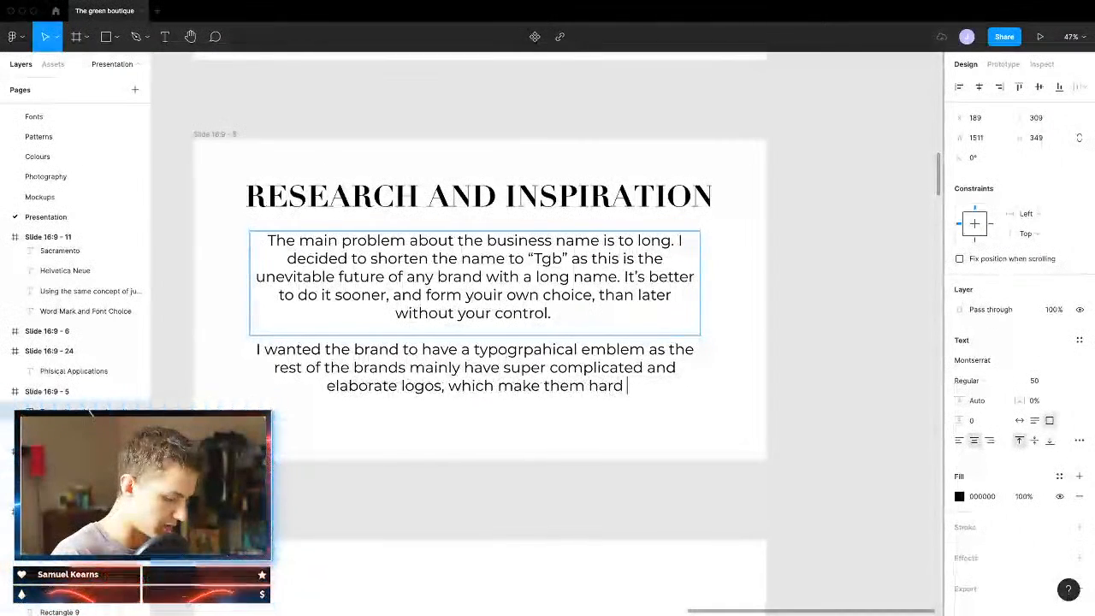
Step: Complete the sentence about elaborate logos in the second paragraph with "to read or remember."
{"action": "type", "text": " to read"}
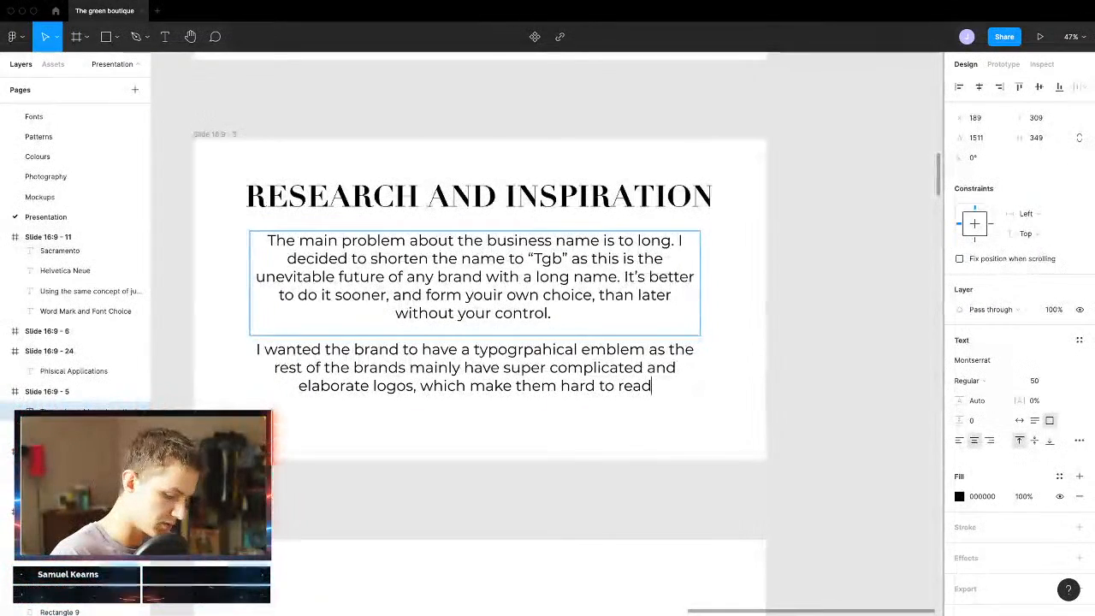
{"action": "type", "text": " or remm"}
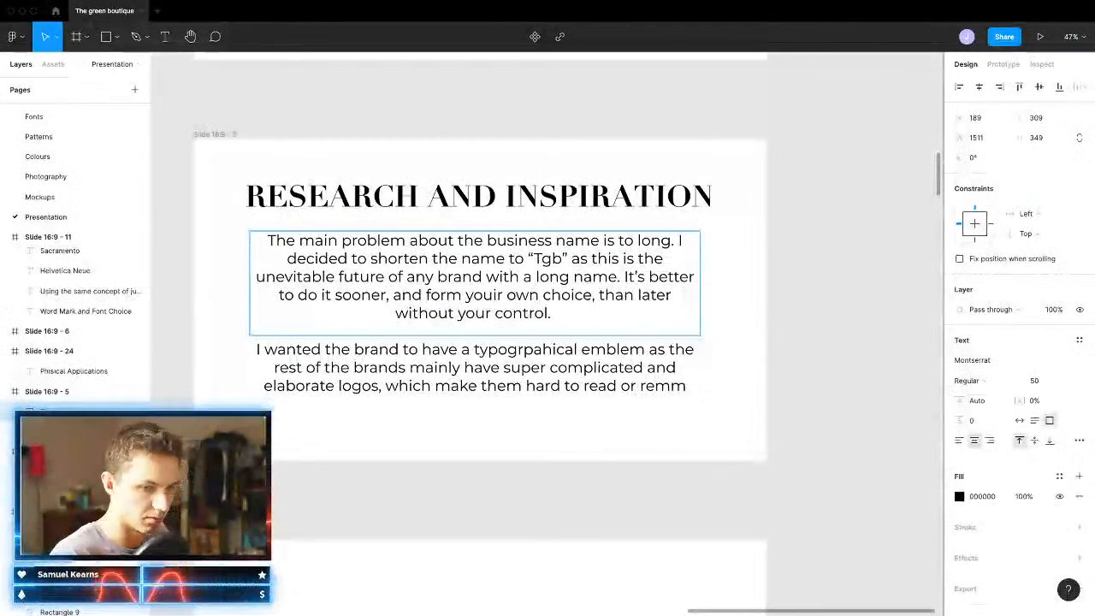
{"action": "key", "text": "BackSpace"}
{"action": "type", "text": "embr"}
{"action": "key", "text": "BackSpace"}
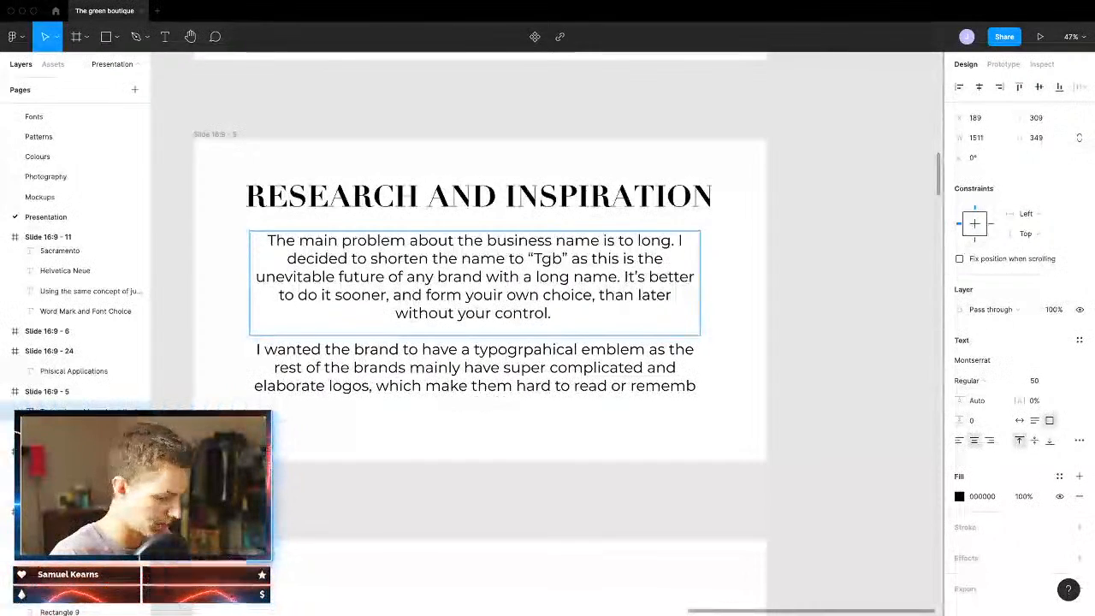
{"action": "type", "text": "er. "}
Step: Add the closing sentence "I wanted to go exactly the opposite direction so the contrast will be obvious." and finish editing the text
{"action": "type", "text": "I"}
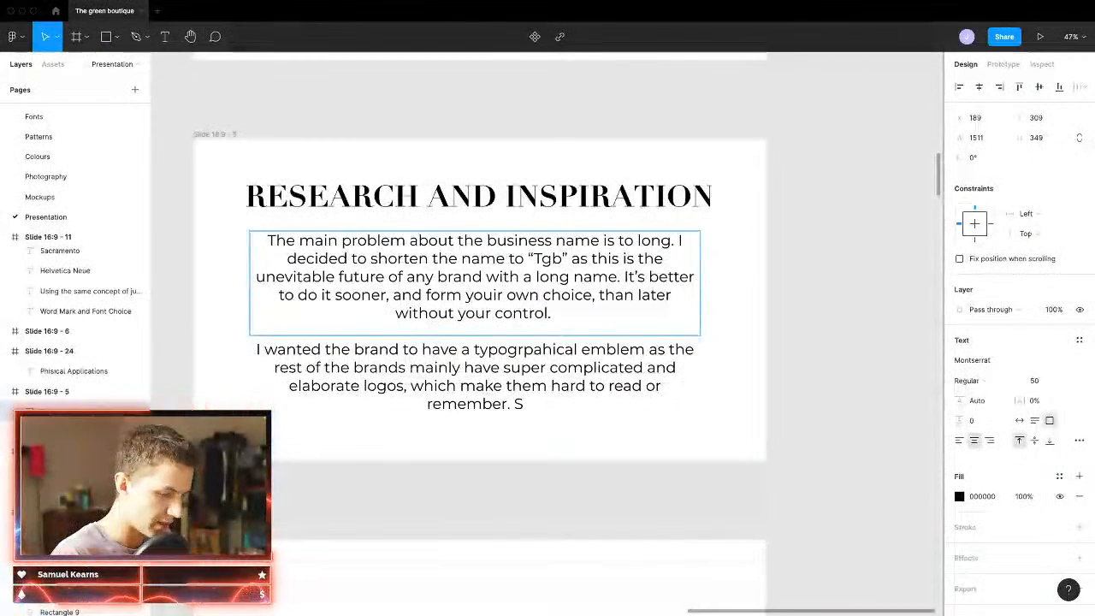
{"action": "type", "text": " wanted"}
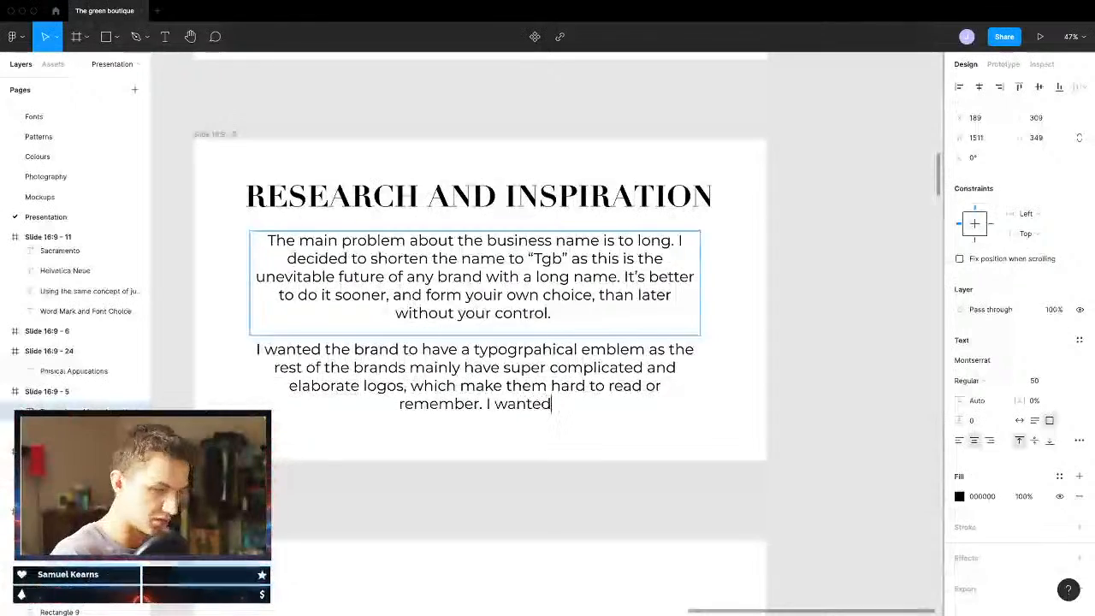
{"action": "type", "text": " to go "}
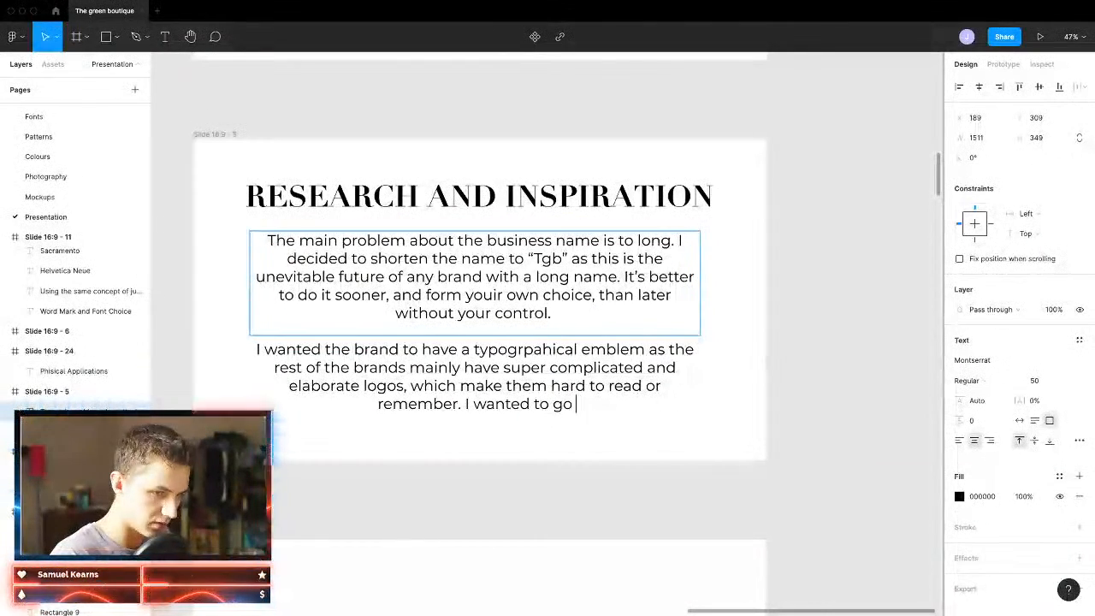
{"action": "type", "text": "exactly the"}
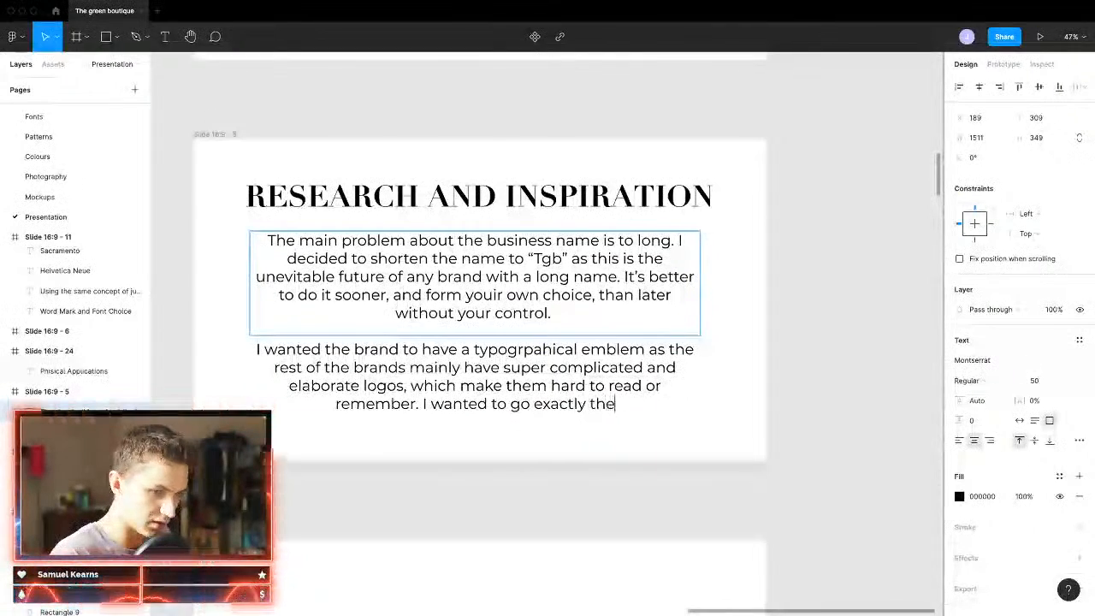
{"action": "type", "text": " opposite"}
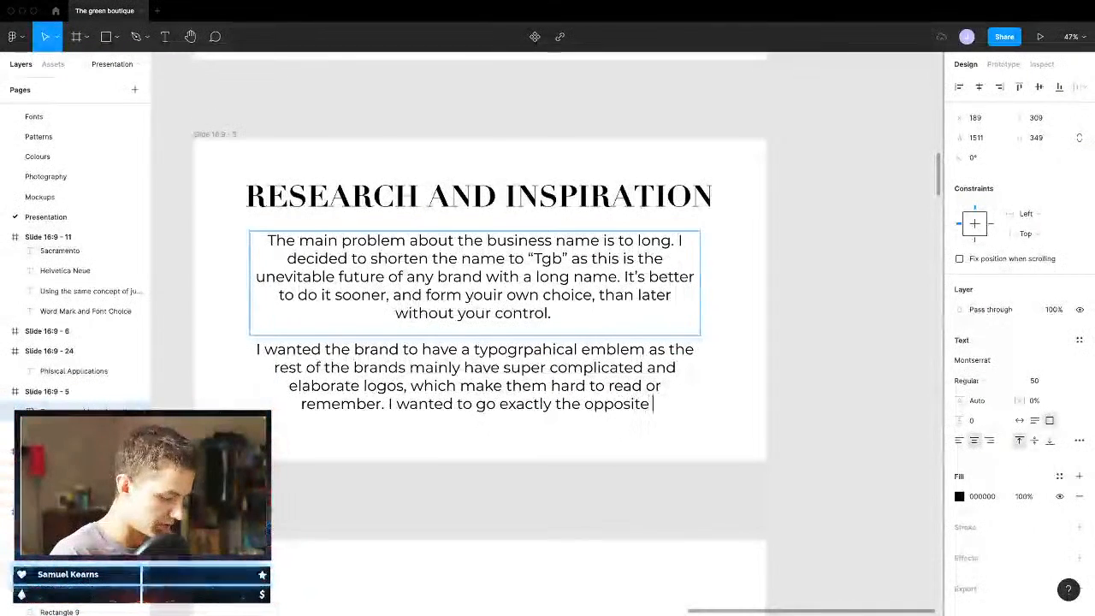
{"action": "type", "text": " direction"}
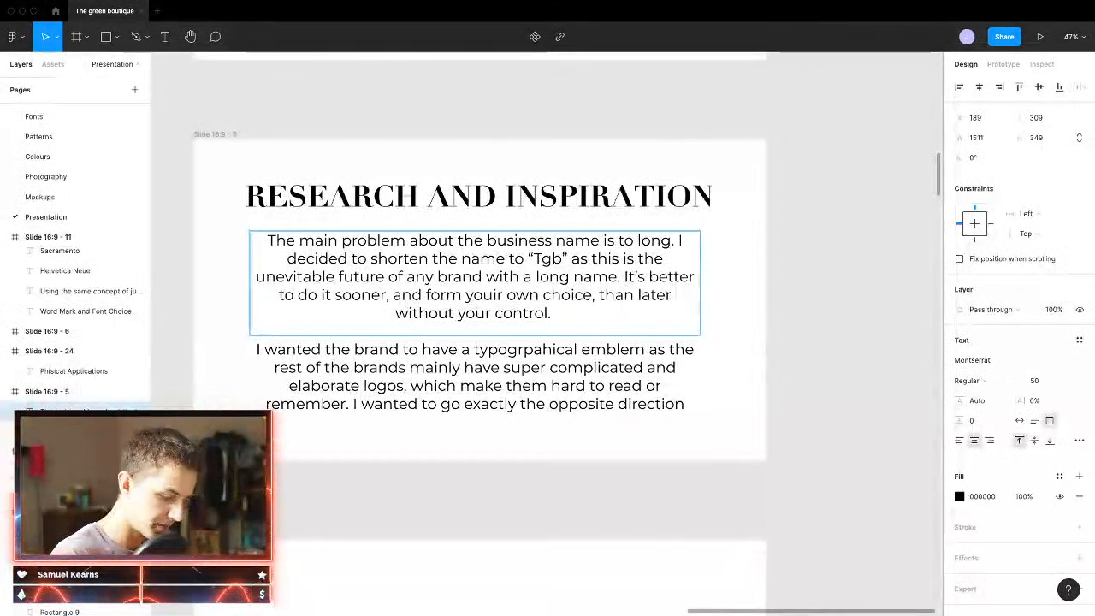
{"action": "type", "text": "so the cont"}
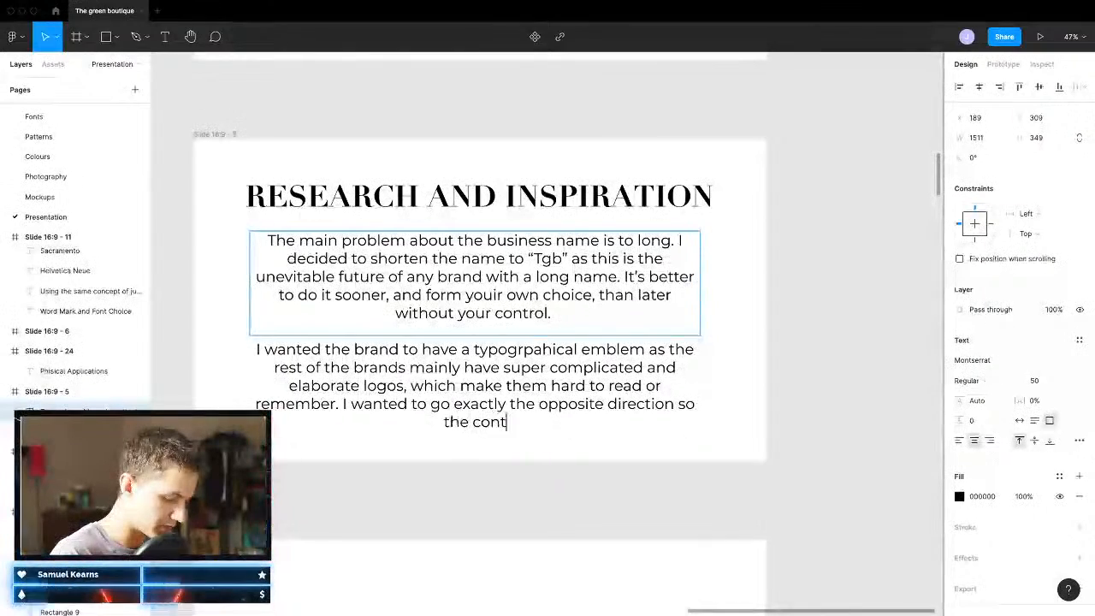
{"action": "type", "text": "rast will "}
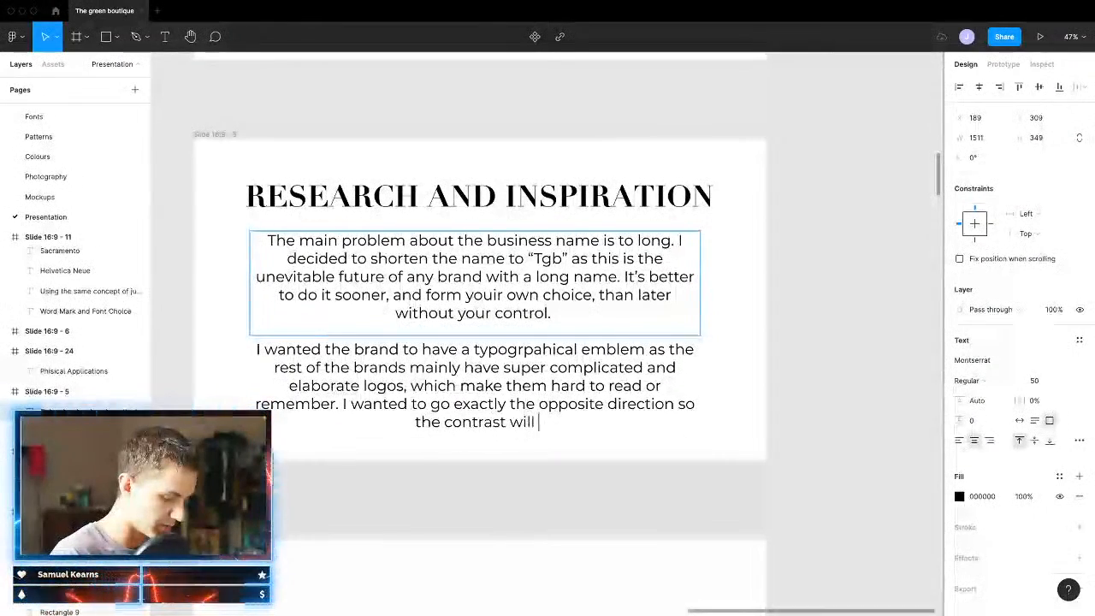
{"action": "type", "text": "be ob"}
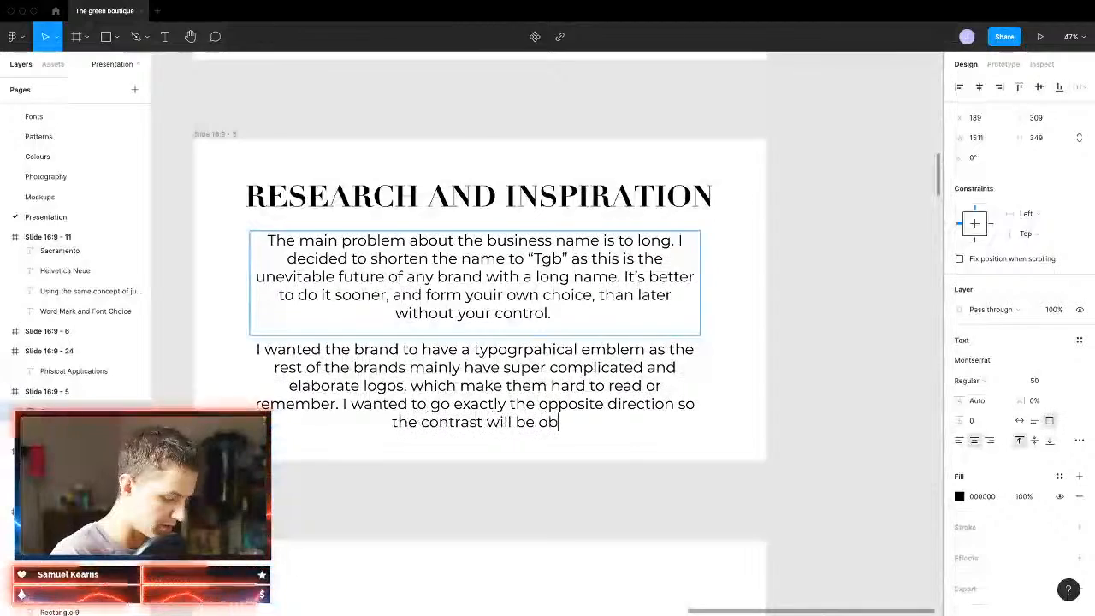
{"action": "type", "text": "vious"}
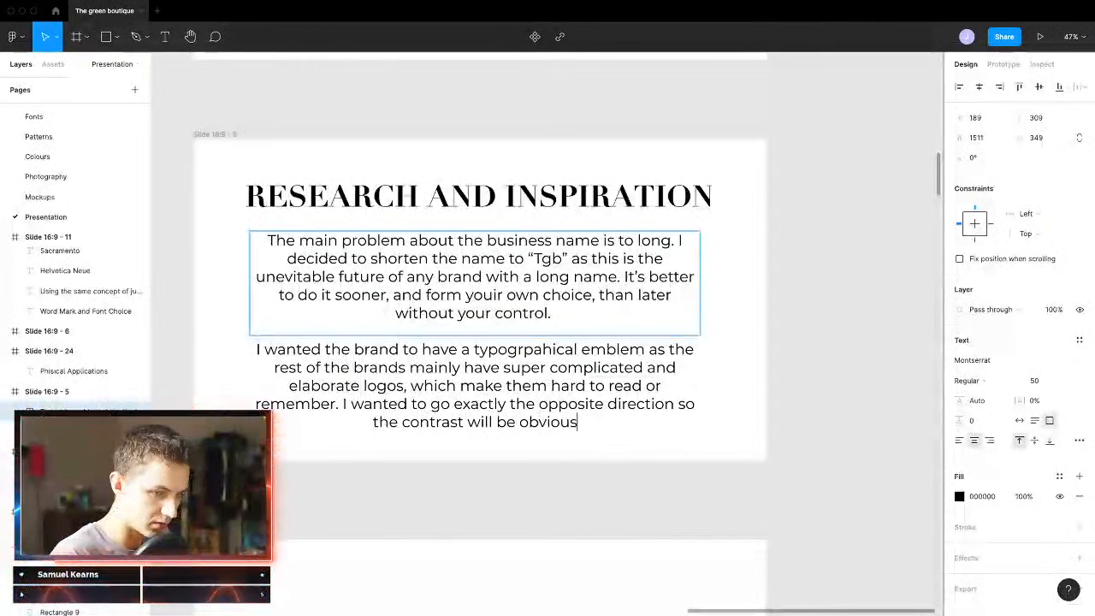
{"action": "type", "text": "."}
{"action": "left_click", "coordinate": [782, 393]}
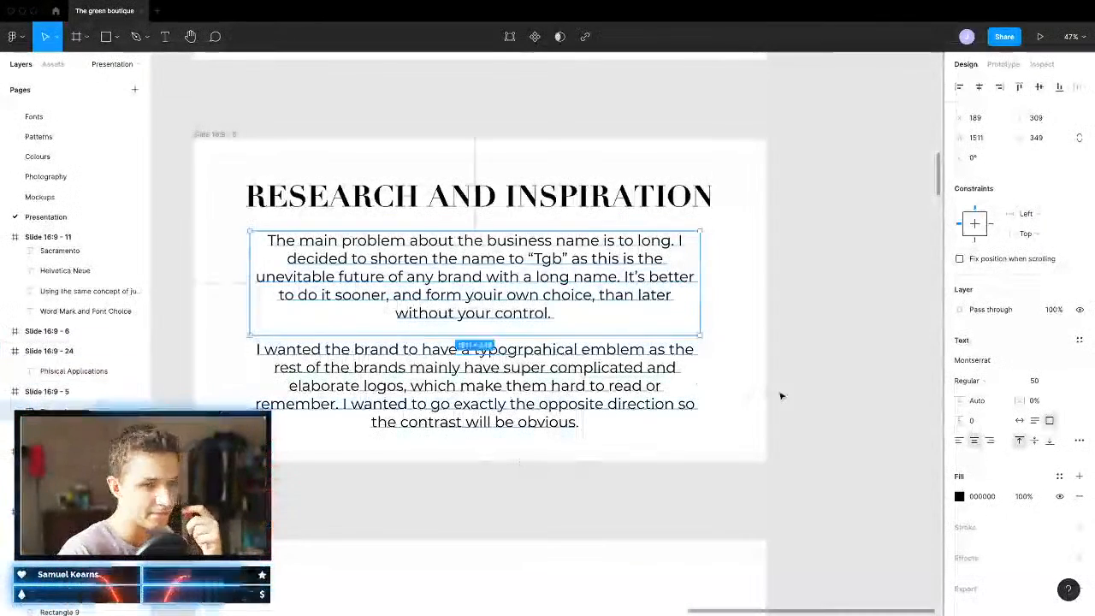
Step: Extend the body text box to a height of 677 and reposition it under the Research and Inspiration heading at X 204, Y 275
{"action": "left_click_drag", "start_coordinate": [682, 337], "coordinate": [679, 430]}
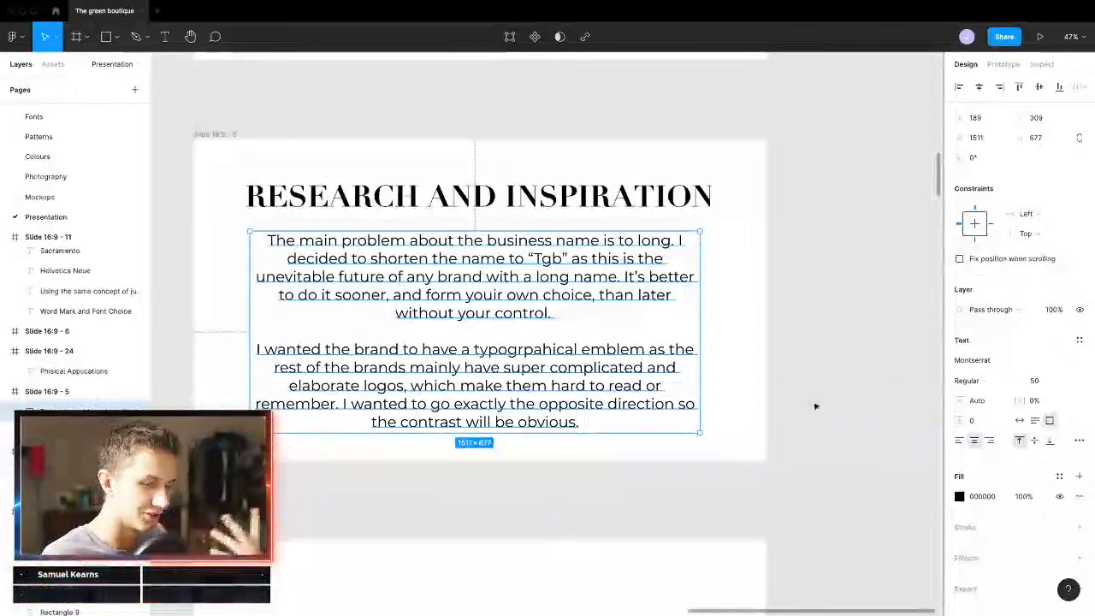
{"action": "scroll", "coordinate": [864, 393], "scroll_direction": "down", "scroll_amount": 1}
{"action": "left_click_drag", "start_coordinate": [569, 260], "coordinate": [568, 253]}
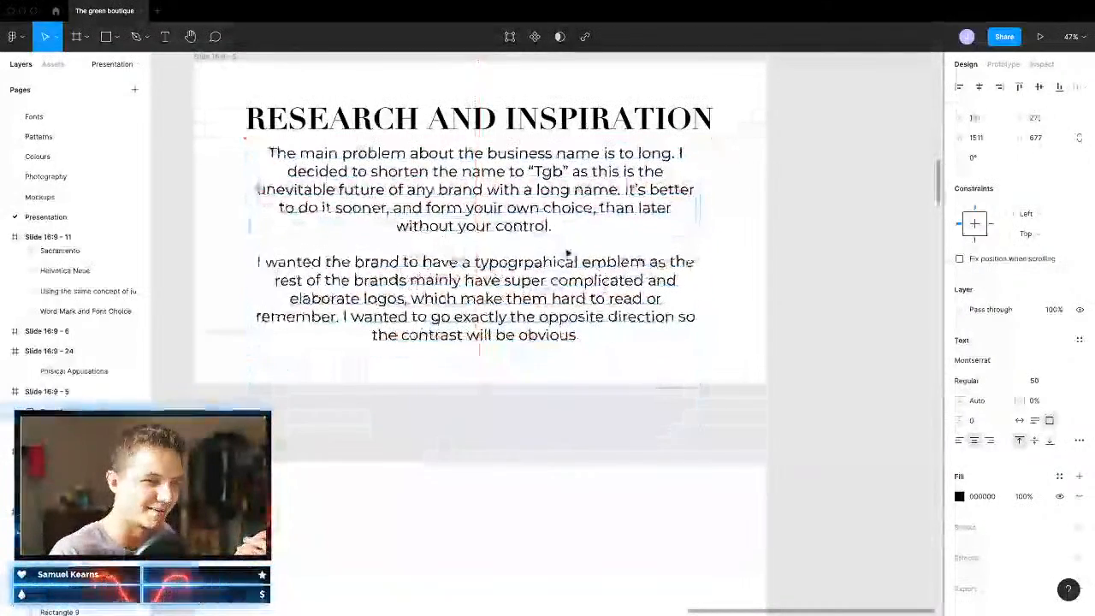
Step: Open the Sketching page containing the logo explorations
{"action": "scroll", "coordinate": [821, 334], "scroll_direction": "down", "scroll_amount": 4}
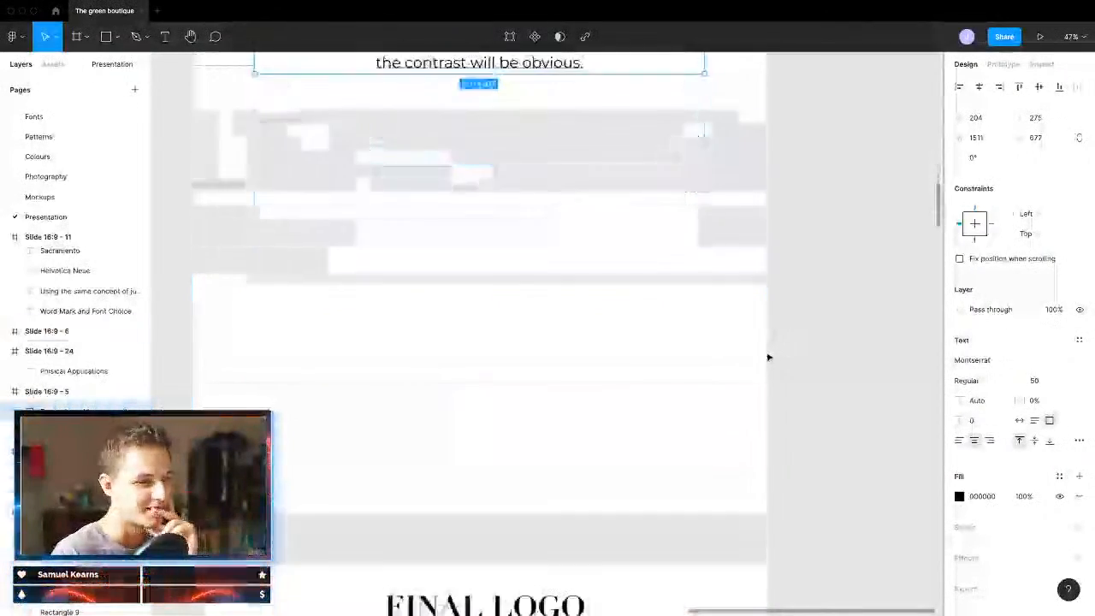
{"action": "scroll", "coordinate": [690, 347], "scroll_direction": "down", "scroll_amount": 5}
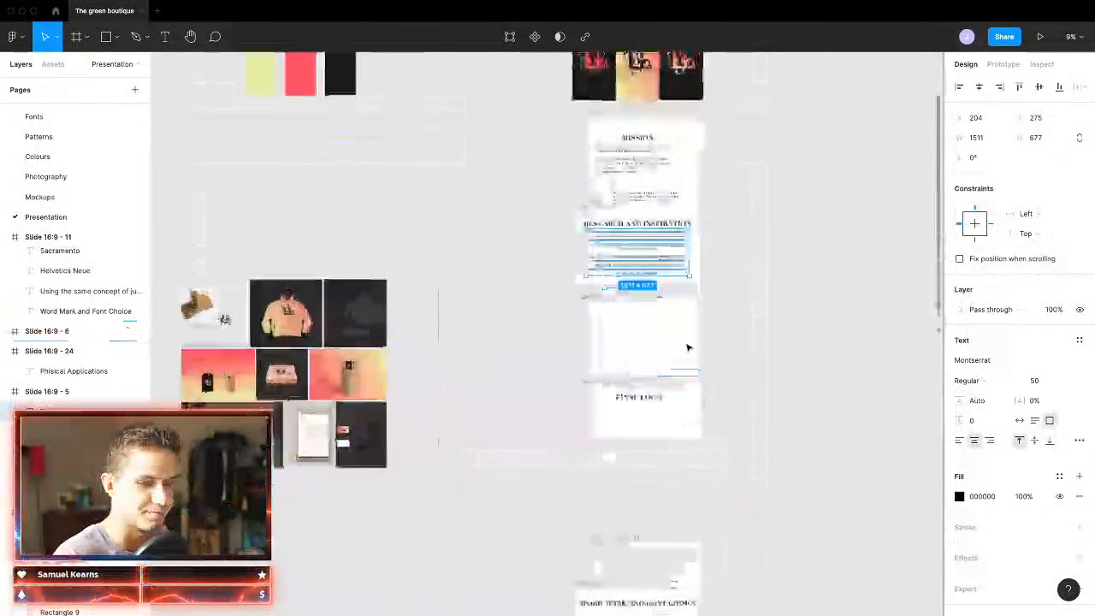
{"action": "scroll", "coordinate": [688, 347], "scroll_direction": "up", "scroll_amount": 2}
{"action": "scroll", "coordinate": [696, 357], "scroll_direction": "right", "scroll_amount": 1}
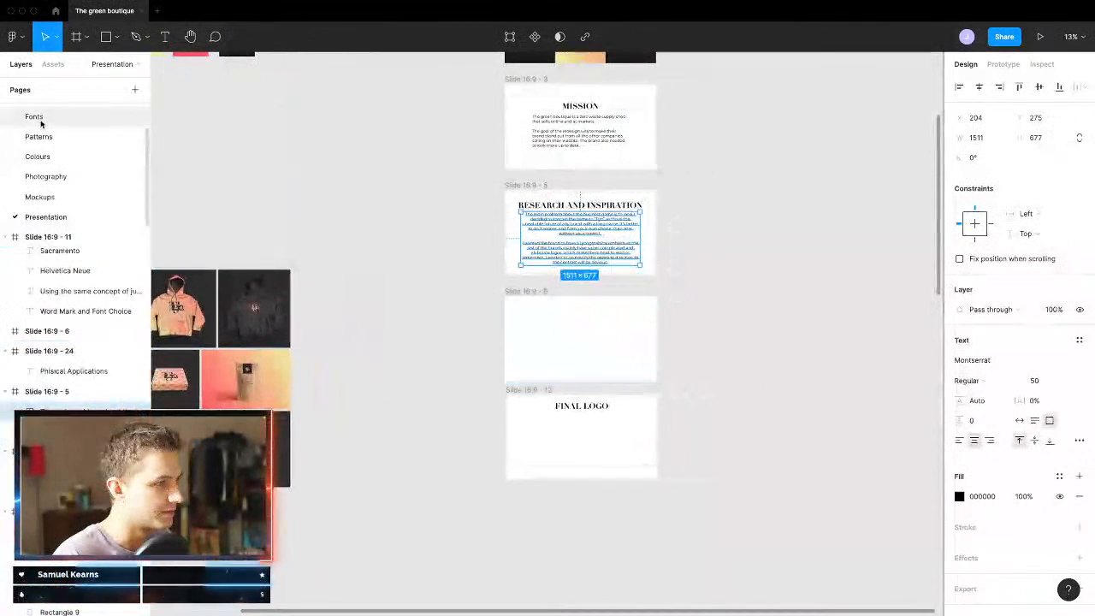
{"action": "left_click", "coordinate": [40, 121]}
{"action": "scroll", "coordinate": [598, 300], "scroll_direction": "up", "scroll_amount": 3}
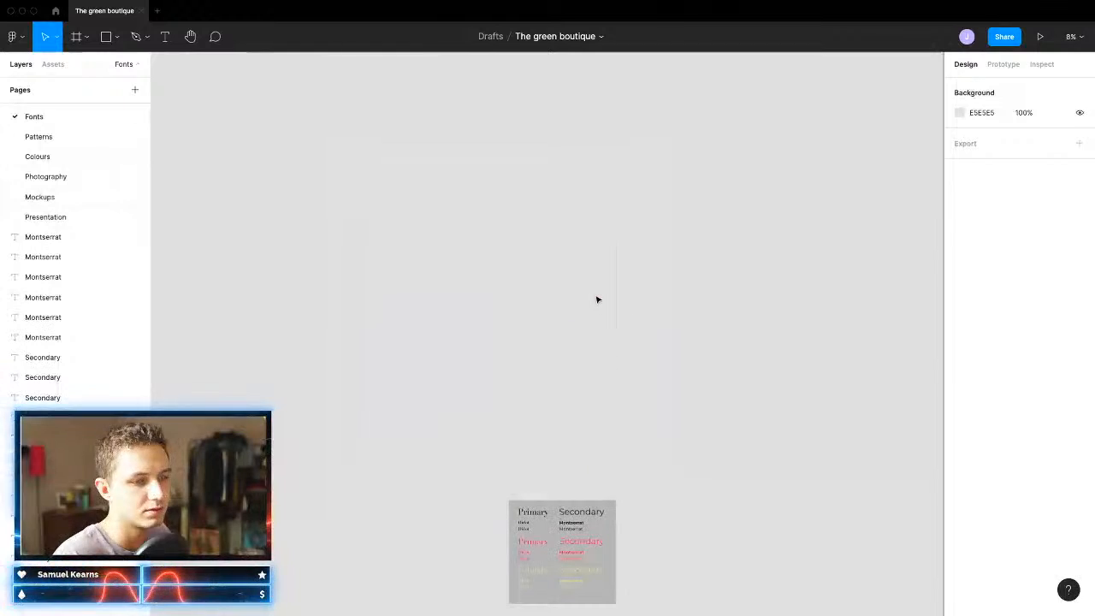
{"action": "scroll", "coordinate": [74, 133], "scroll_direction": "up", "scroll_amount": 2}
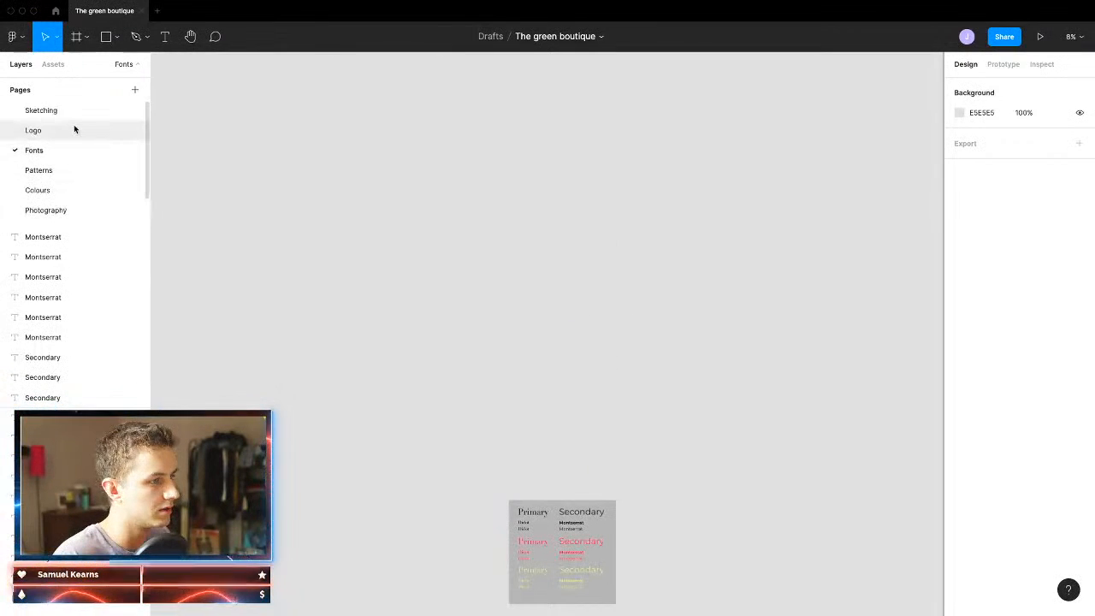
{"action": "left_click", "coordinate": [41, 110]}
Step: Examine the Tgb logo sketches, from the plain font trials through the overlapping letter versions to the coloured variants
{"action": "scroll", "coordinate": [360, 329], "scroll_direction": "down", "scroll_amount": 5}
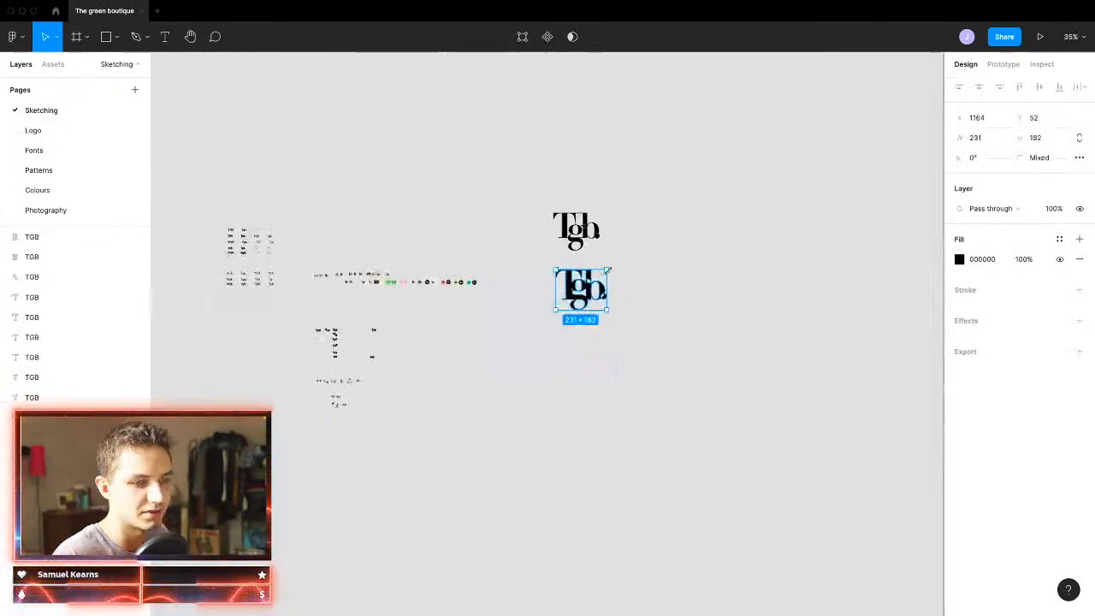
{"action": "scroll", "coordinate": [428, 257], "scroll_direction": "left", "scroll_amount": 4}
{"action": "scroll", "coordinate": [514, 196], "scroll_direction": "up", "scroll_amount": 10}
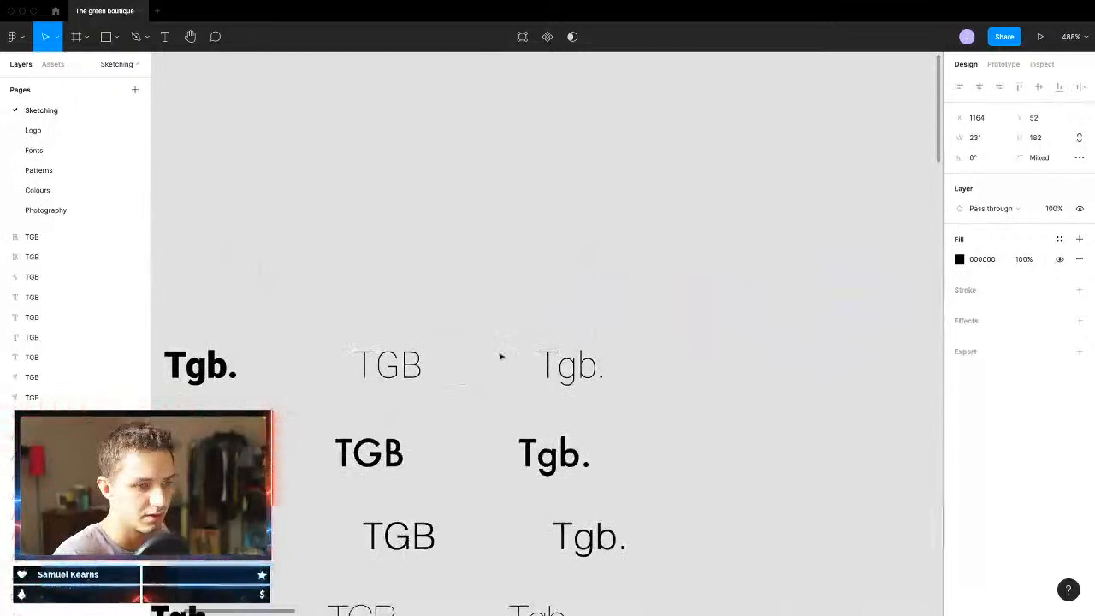
{"action": "scroll", "coordinate": [503, 347], "scroll_direction": "down", "scroll_amount": 8}
{"action": "scroll", "coordinate": [491, 389], "scroll_direction": "down", "scroll_amount": 2}
{"action": "scroll", "coordinate": [481, 342], "scroll_direction": "up", "scroll_amount": 5}
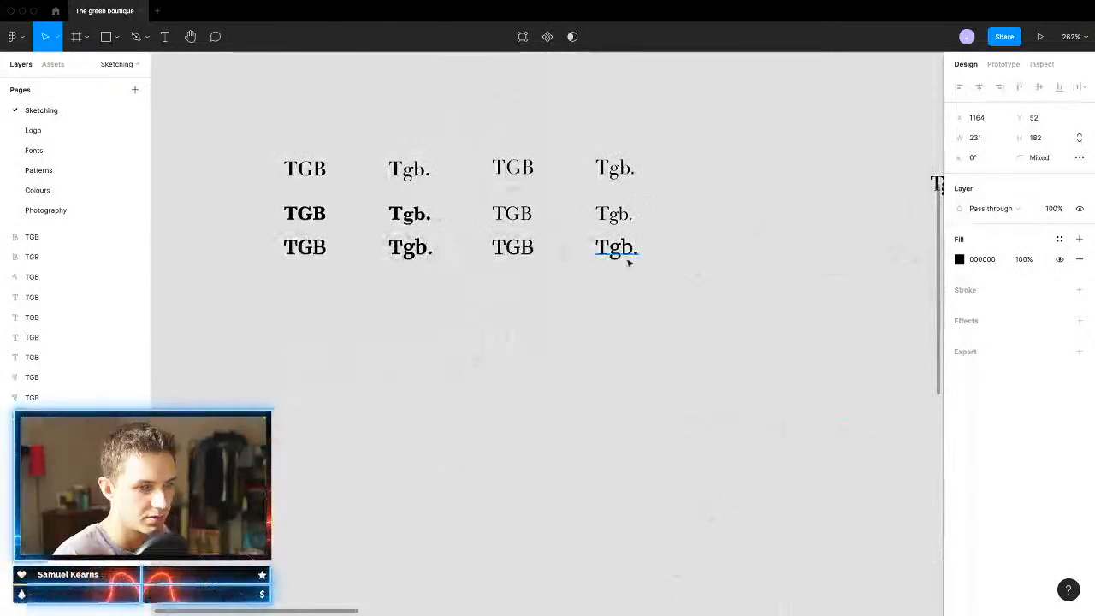
{"action": "scroll", "coordinate": [660, 283], "scroll_direction": "right", "scroll_amount": 6}
{"action": "scroll", "coordinate": [678, 308], "scroll_direction": "right", "scroll_amount": 3}
{"action": "scroll", "coordinate": [541, 273], "scroll_direction": "right", "scroll_amount": 1}
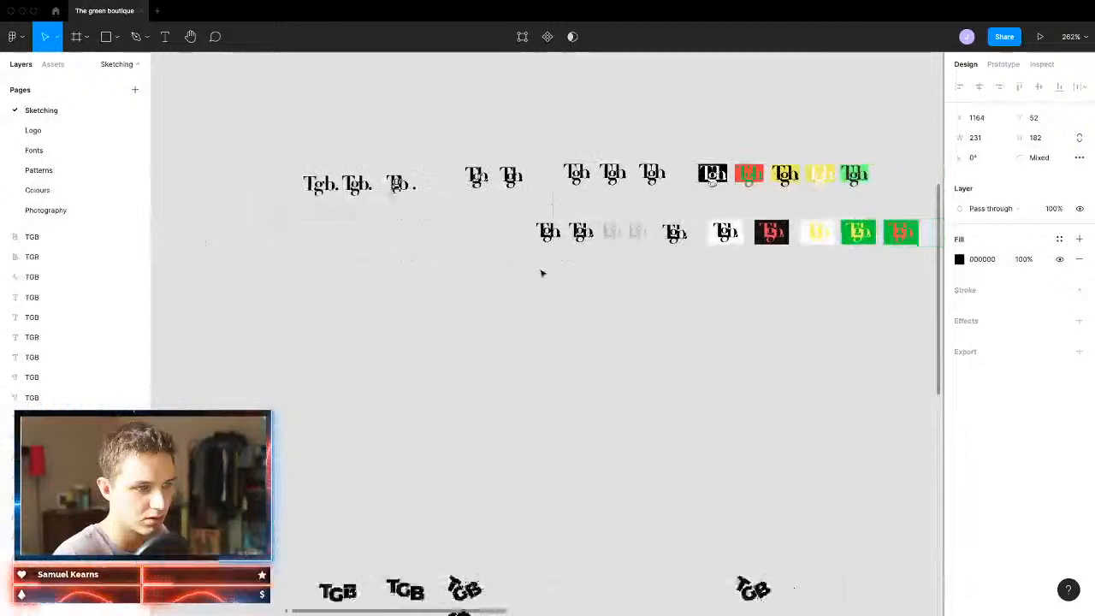
{"action": "scroll", "coordinate": [338, 171], "scroll_direction": "up", "scroll_amount": 5}
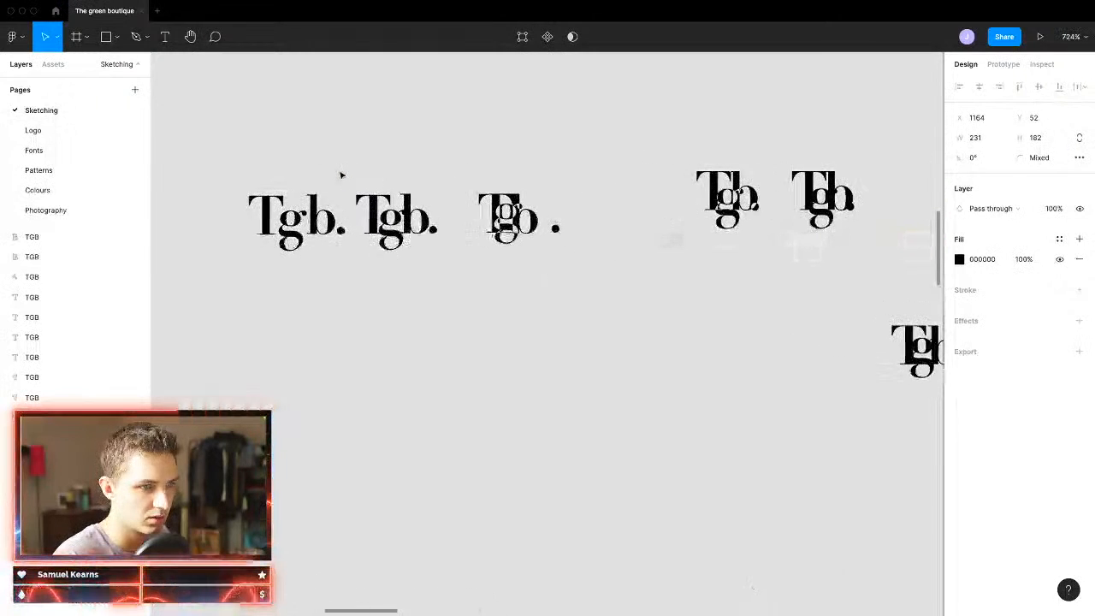
{"action": "scroll", "coordinate": [542, 263], "scroll_direction": "right", "scroll_amount": 1}
{"action": "scroll", "coordinate": [542, 263], "scroll_direction": "right", "scroll_amount": 10}
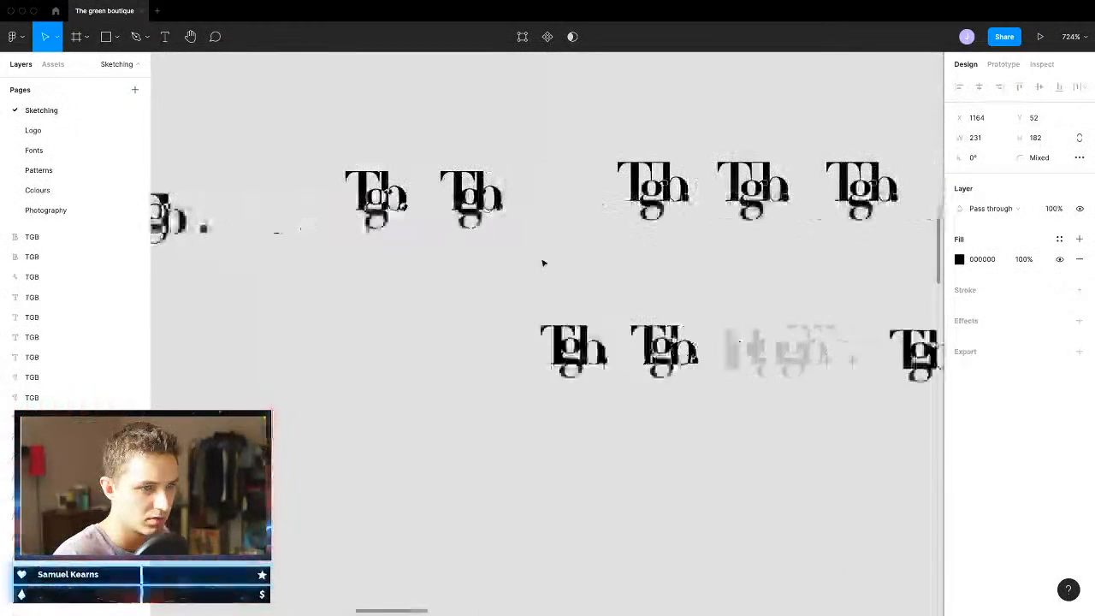
{"action": "scroll", "coordinate": [542, 263], "scroll_direction": "right", "scroll_amount": 9}
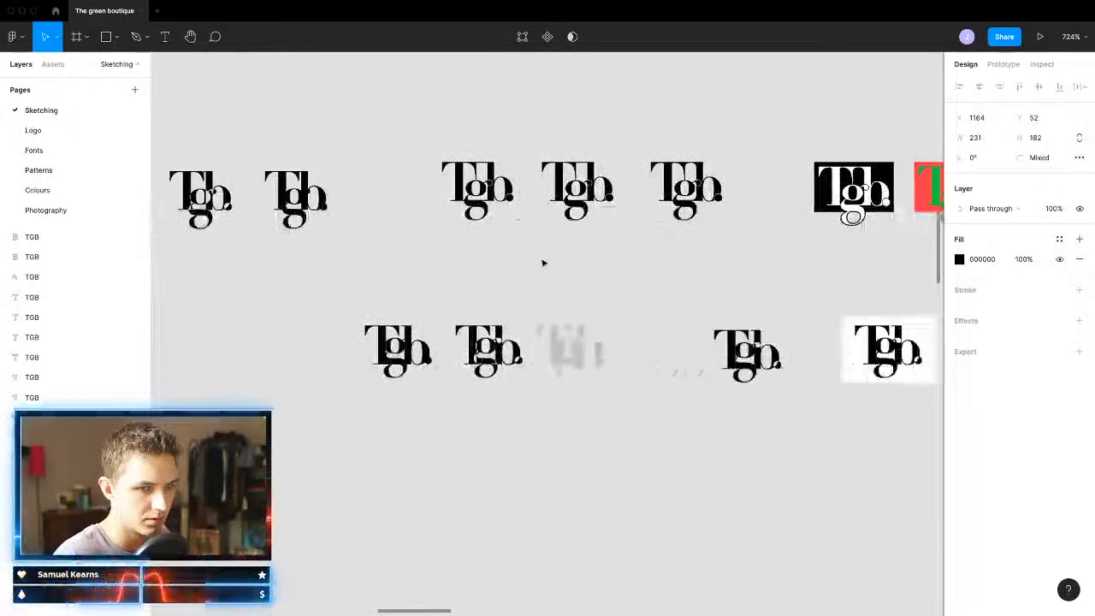
{"action": "scroll", "coordinate": [476, 352], "scroll_direction": "right", "scroll_amount": 2}
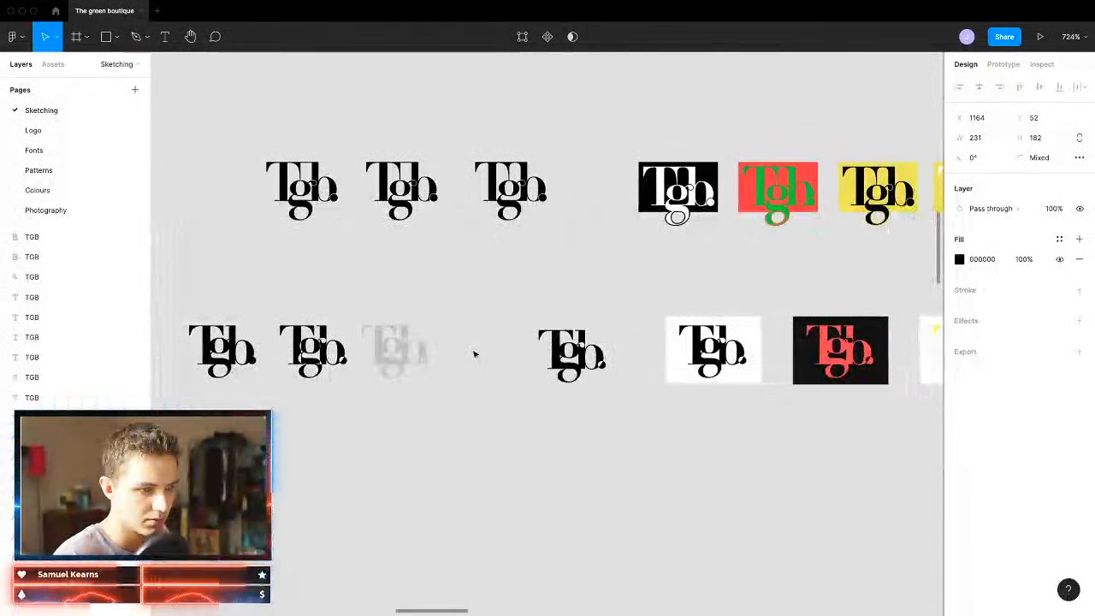
{"action": "scroll", "coordinate": [525, 361], "scroll_direction": "right", "scroll_amount": 2}
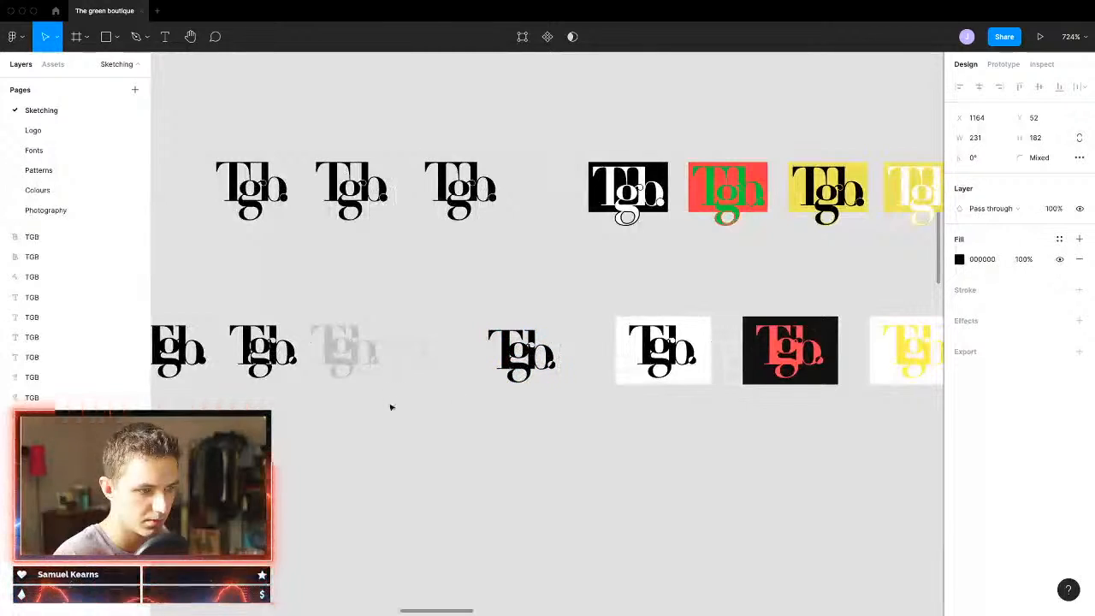
Step: Shift the light grey Tgb. logo slightly right, and duplicate it with the two black logos beside it into the empty space below
{"action": "scroll", "coordinate": [391, 407], "scroll_direction": "left", "scroll_amount": 5}
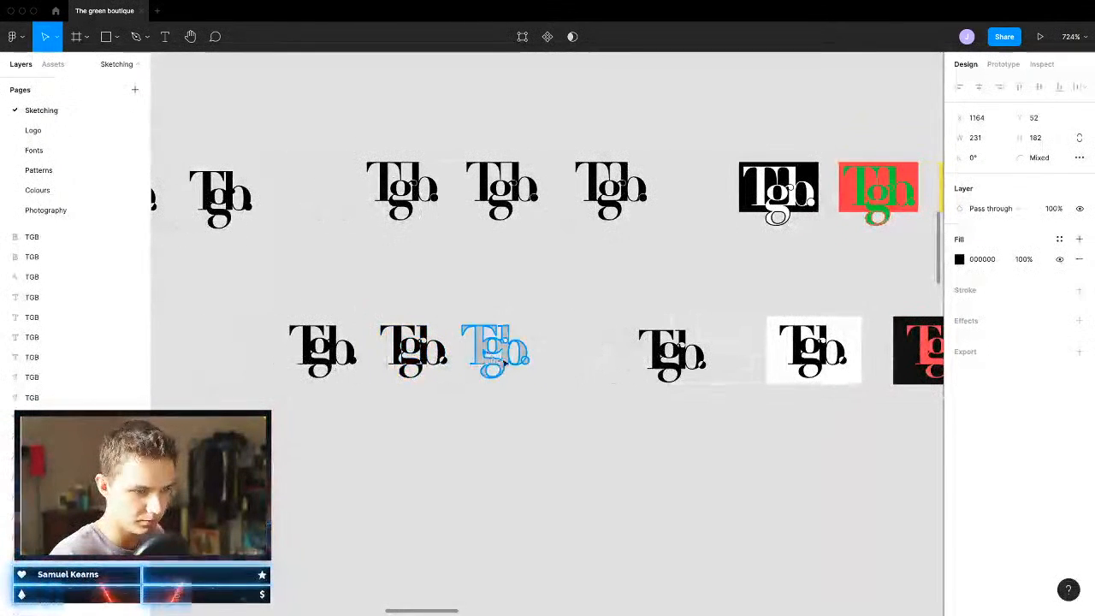
{"action": "left_click_drag", "start_coordinate": [481, 349], "coordinate": [537, 354]}
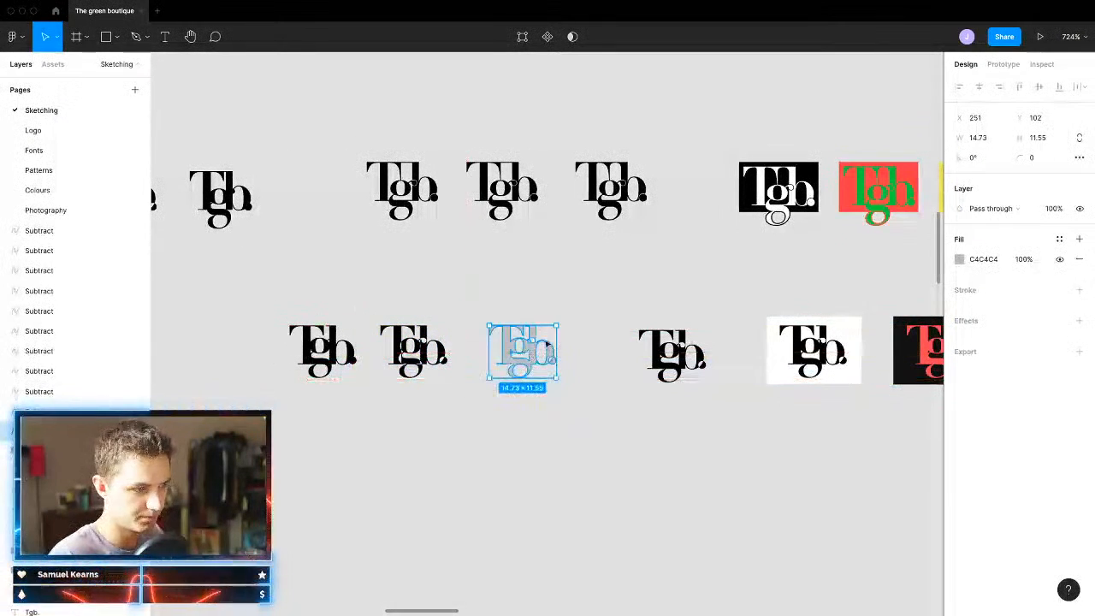
{"action": "left_click_drag", "start_coordinate": [565, 317], "coordinate": [325, 393]}
{"action": "left_click_drag", "start_coordinate": [397, 359], "coordinate": [386, 491]}
{"action": "scroll", "coordinate": [384, 480], "scroll_direction": "down", "scroll_amount": 1}
{"action": "scroll", "coordinate": [383, 481], "scroll_direction": "left", "scroll_amount": 1}
{"action": "left_click_drag", "start_coordinate": [567, 391], "coordinate": [384, 427]}
Step: Place the widely spaced Tgb. wordmark and the tighter Tgb. wordmark at the start of the duplicated logo row
{"action": "scroll", "coordinate": [381, 415], "scroll_direction": "left", "scroll_amount": 2}
{"action": "scroll", "coordinate": [382, 414], "scroll_direction": "up", "scroll_amount": 1}
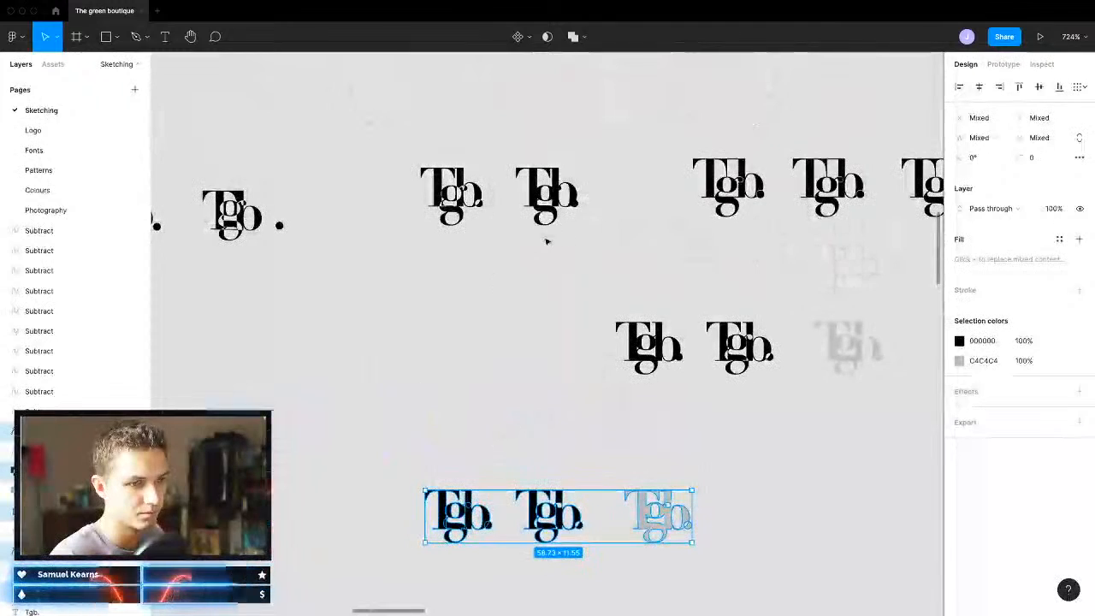
{"action": "scroll", "coordinate": [535, 274], "scroll_direction": "left", "scroll_amount": 2}
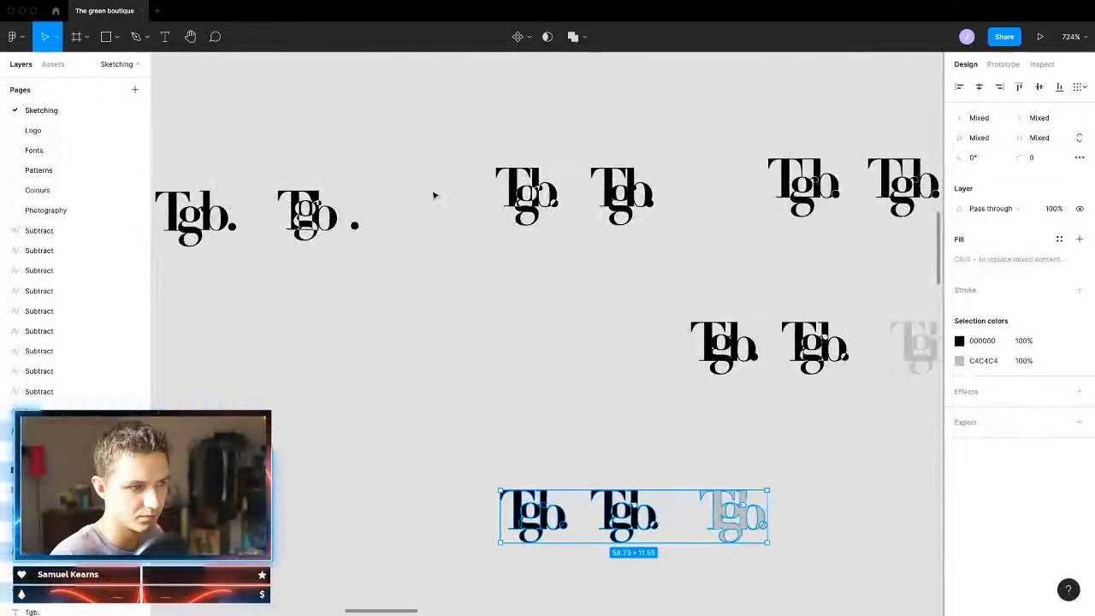
{"action": "scroll", "coordinate": [397, 281], "scroll_direction": "left", "scroll_amount": 7}
{"action": "left_click_drag", "start_coordinate": [303, 151], "coordinate": [405, 257]}
{"action": "left_click_drag", "start_coordinate": [389, 218], "coordinate": [599, 511]}
{"action": "left_click", "coordinate": [462, 216]}
{"action": "left_click_drag", "start_coordinate": [462, 215], "coordinate": [700, 510]}
{"action": "scroll", "coordinate": [740, 511], "scroll_direction": "right", "scroll_amount": 5}
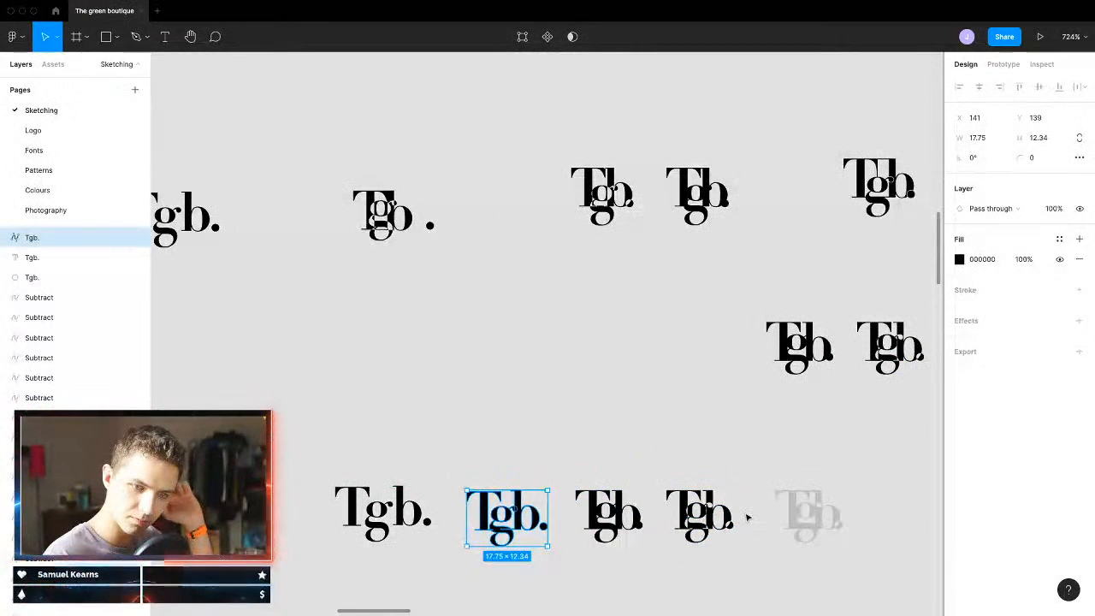
Step: Move the row of five Tgb. logos from the Sketching page onto the empty Slide 16:9 - 6 of the Presentation page
{"action": "left_click_drag", "start_coordinate": [875, 486], "coordinate": [314, 570]}
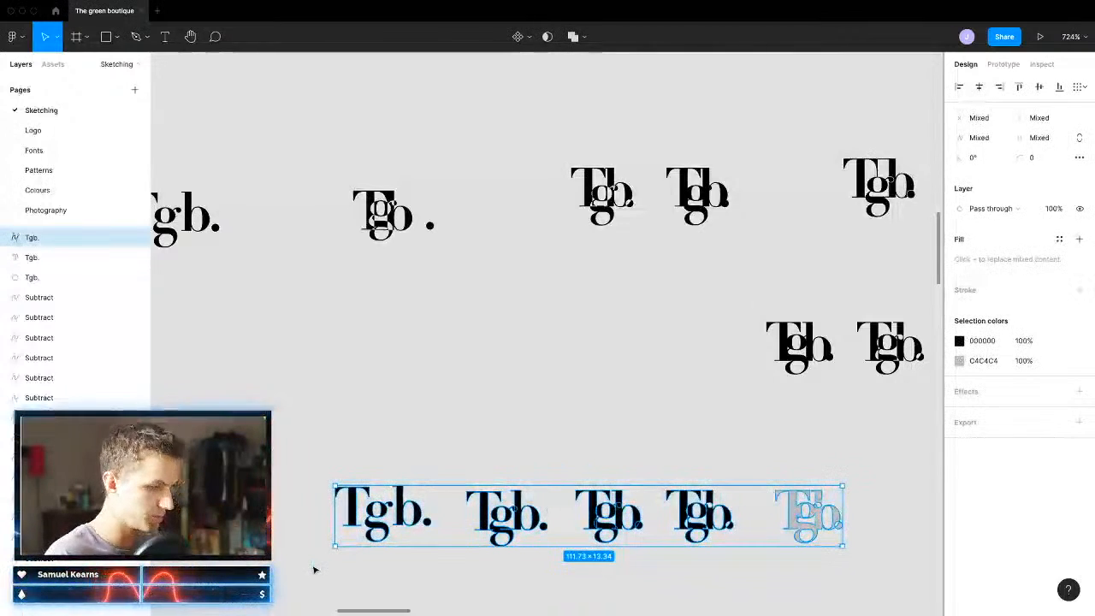
{"action": "key", "text": "Delete"}
{"action": "scroll", "coordinate": [106, 178], "scroll_direction": "down", "scroll_amount": 2}
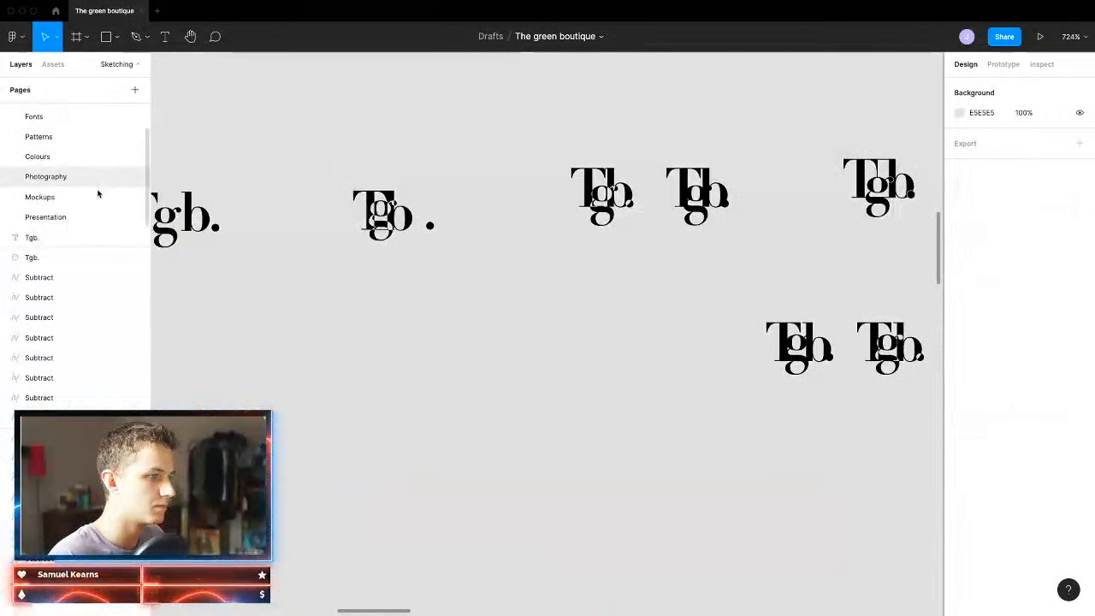
{"action": "left_click", "coordinate": [84, 218]}
{"action": "left_click", "coordinate": [606, 356]}
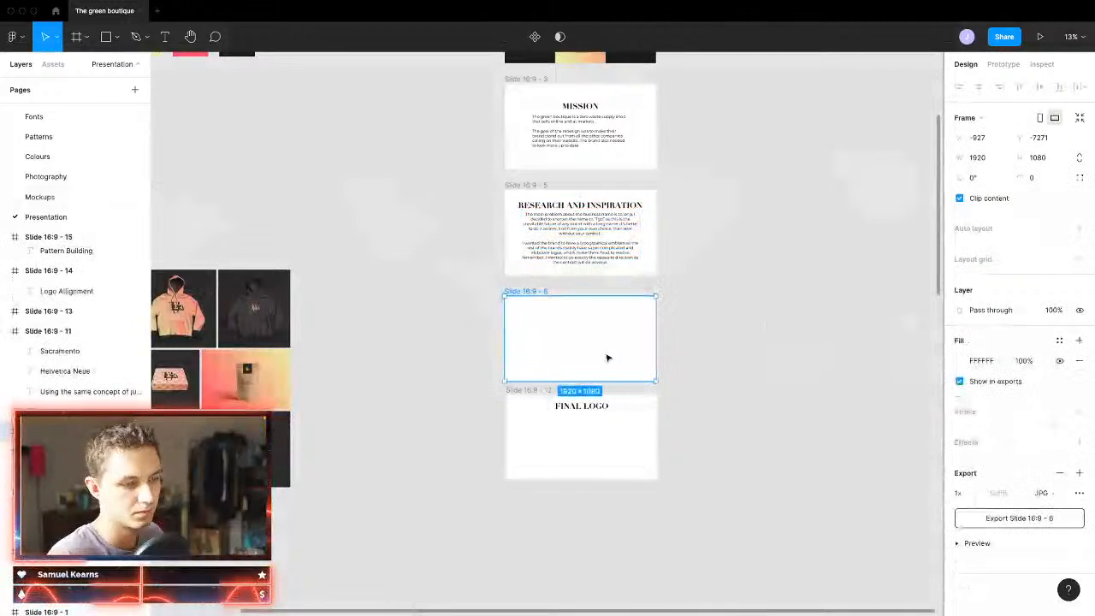
{"action": "key", "text": "super+v"}
{"action": "key", "text": "shift+2"}
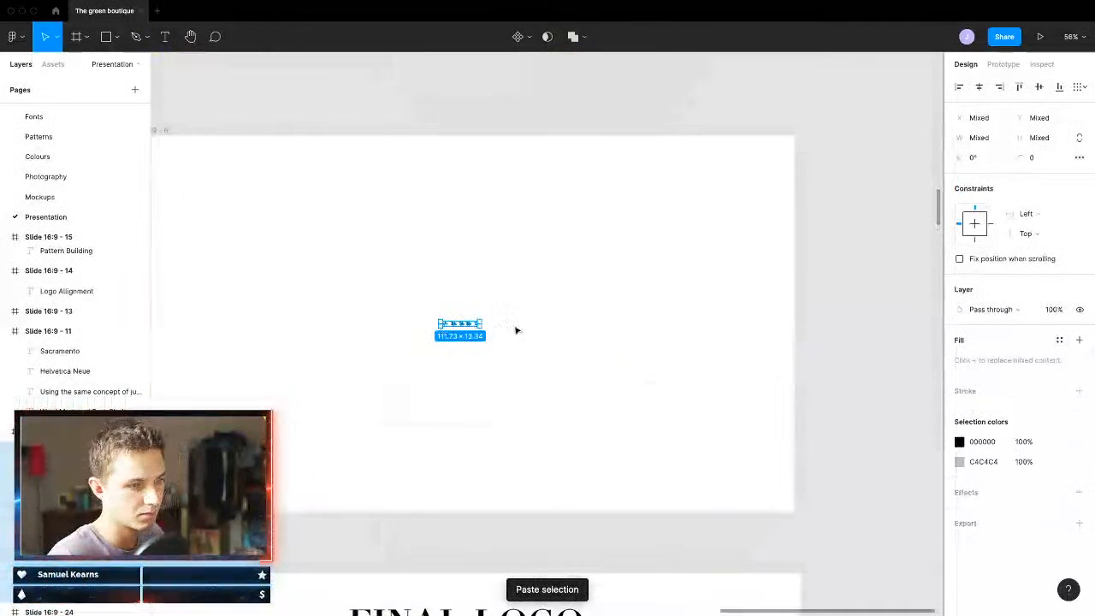
Step: Enlarge the five-logo row to about 1578 × 187 and centre it across the slide
{"action": "key", "text": "alt"}
{"action": "left_click_drag", "start_coordinate": [485, 324], "coordinate": [772, 334]}
{"action": "scroll", "coordinate": [771, 335], "scroll_direction": "left", "scroll_amount": 3}
{"action": "scroll", "coordinate": [769, 337], "scroll_direction": "right", "scroll_amount": 6}
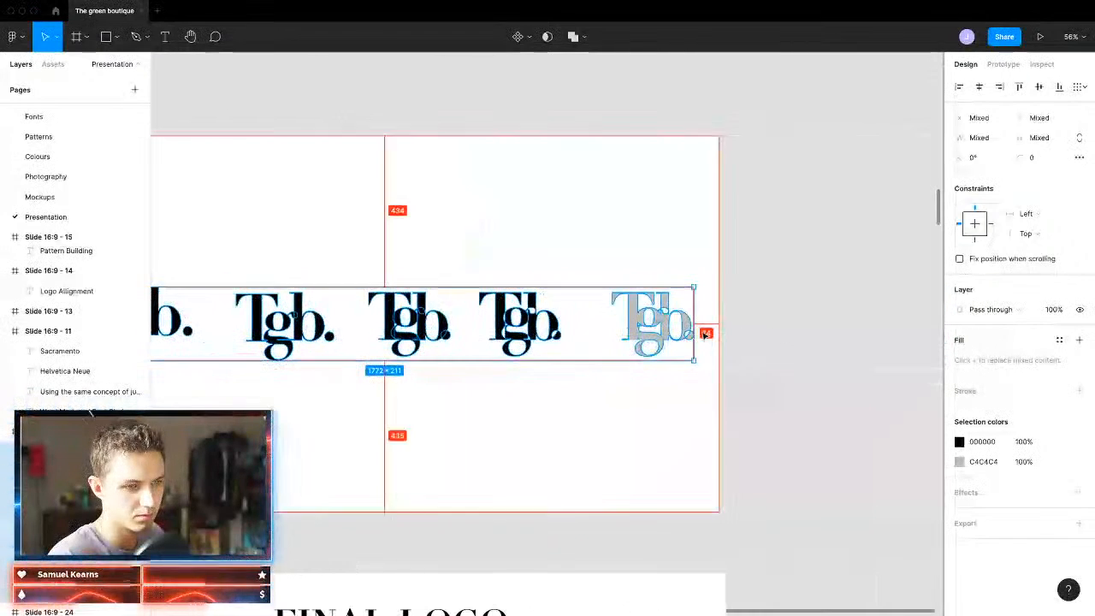
{"action": "key", "text": "alt"}
{"action": "left_click_drag", "start_coordinate": [671, 326], "coordinate": [575, 338]}
{"action": "scroll", "coordinate": [579, 338], "scroll_direction": "left", "scroll_amount": 2}
{"action": "mouse_move", "coordinate": [705, 317]}
{"action": "left_mouse_down"}
{"action": "mouse_move", "coordinate": [688, 322]}
{"action": "mouse_move", "coordinate": [701, 323]}
{"action": "left_mouse_up"}
{"action": "scroll", "coordinate": [702, 325], "scroll_direction": "right", "scroll_amount": 2}
Step: Recolour the light grey Tgb. logo at the end of the row to black
{"action": "left_click", "coordinate": [960, 465]}
{"action": "left_click_drag", "start_coordinate": [848, 405], "coordinate": [689, 465]}
{"action": "left_click", "coordinate": [689, 463]}
{"action": "scroll", "coordinate": [783, 291], "scroll_direction": "right", "scroll_amount": 3}
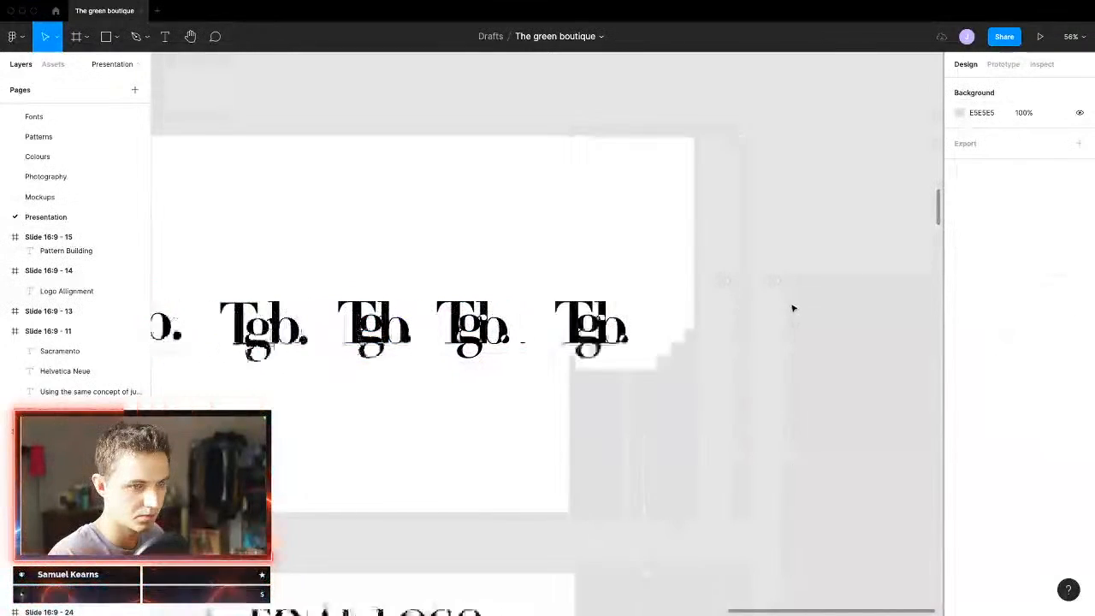
Step: Select all five logos, scale them to 1581 × 187 and move the row into the upper half of the slide
{"action": "scroll", "coordinate": [787, 295], "scroll_direction": "down", "scroll_amount": 3}
{"action": "left_click_drag", "start_coordinate": [860, 302], "coordinate": [231, 365]}
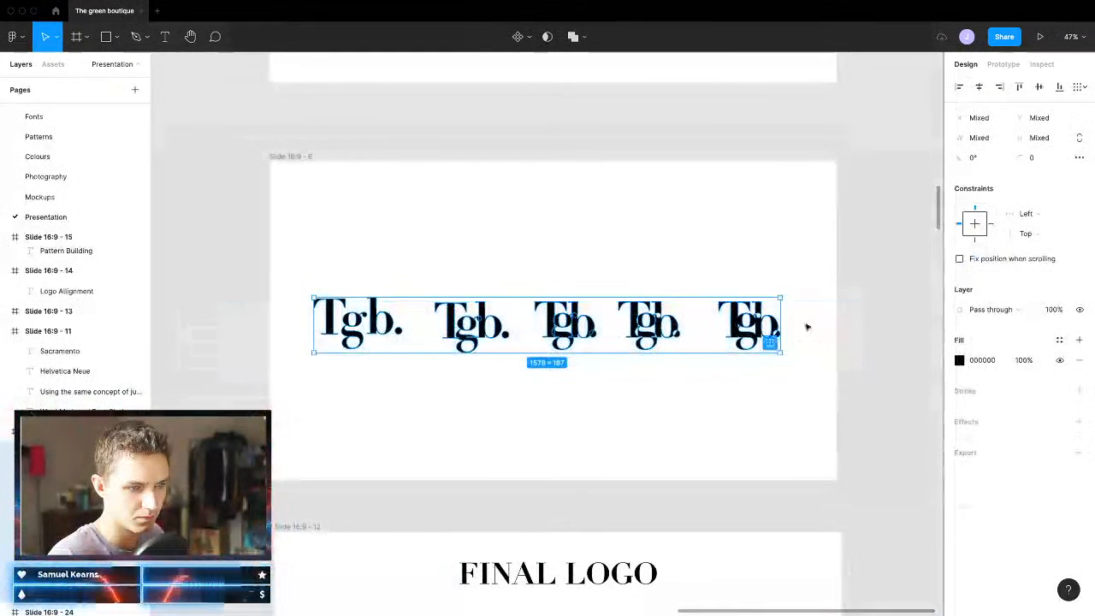
{"action": "mouse_move", "coordinate": [781, 325]}
{"action": "left_mouse_down"}
{"action": "mouse_move", "coordinate": [770, 324]}
{"action": "mouse_move", "coordinate": [792, 324]}
{"action": "mouse_move", "coordinate": [782, 324]}
{"action": "left_mouse_up"}
{"action": "left_click_drag", "start_coordinate": [654, 330], "coordinate": [654, 278]}
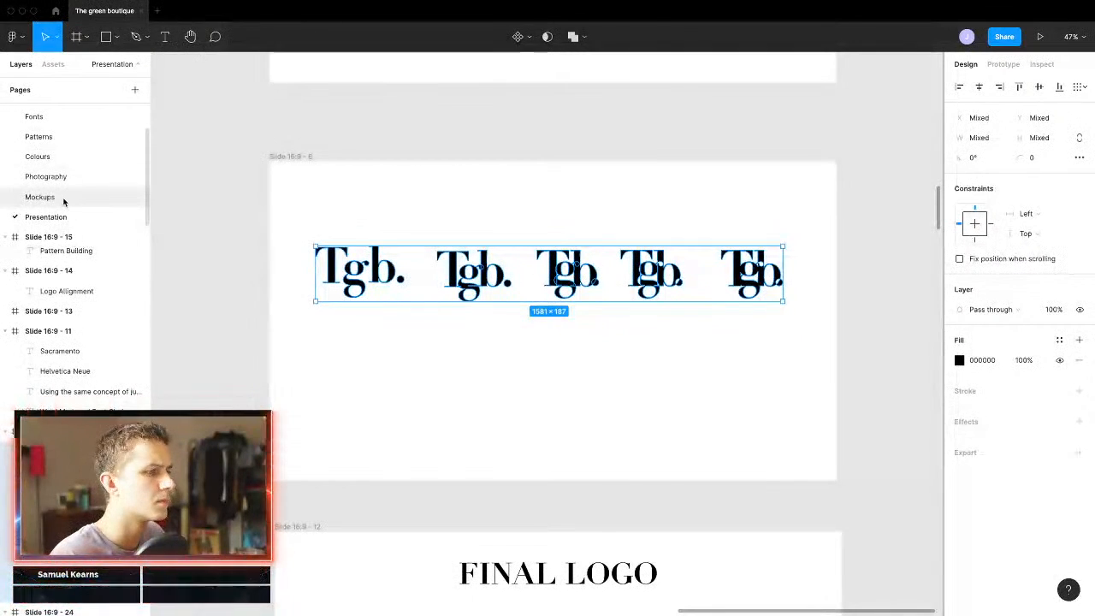
Step: Open the Logo page containing the refined Tgb. logo versions
{"action": "left_click", "coordinate": [66, 137]}
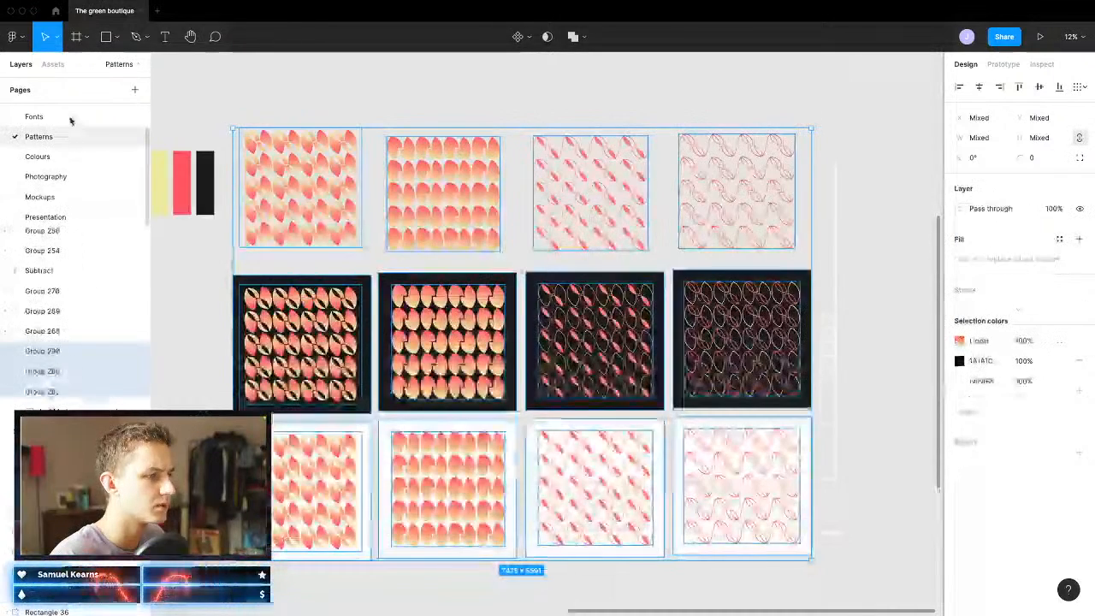
{"action": "left_click", "coordinate": [70, 118]}
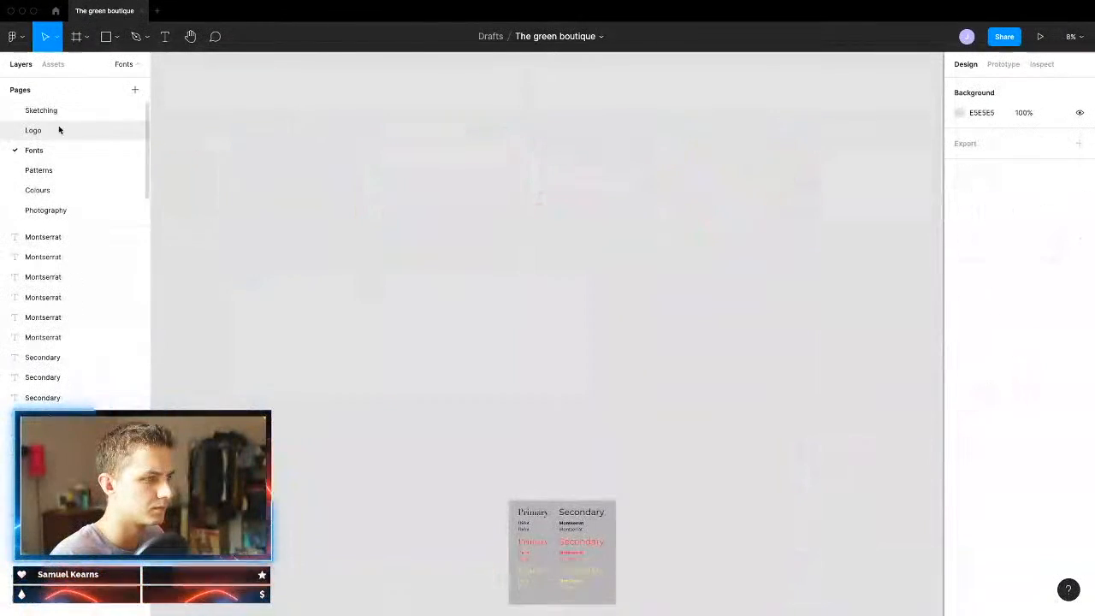
{"action": "left_click", "coordinate": [59, 129]}
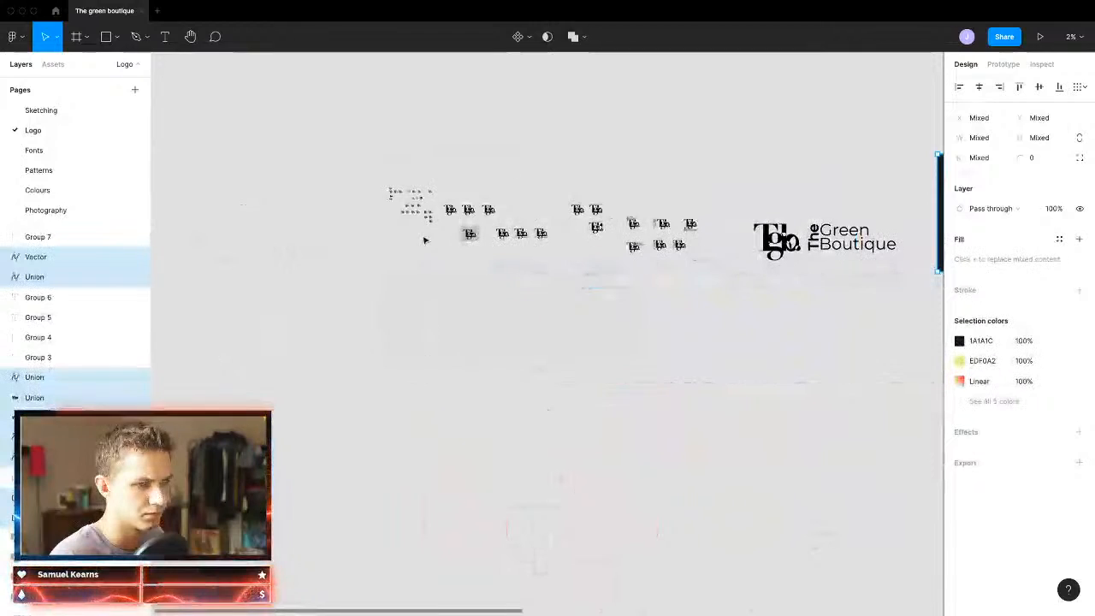
{"action": "scroll", "coordinate": [432, 237], "scroll_direction": "up", "scroll_amount": 5}
{"action": "left_click", "coordinate": [585, 137]}
{"action": "left_click_drag", "start_coordinate": [584, 137], "coordinate": [386, 426]}
{"action": "double_click", "coordinate": [387, 432]}
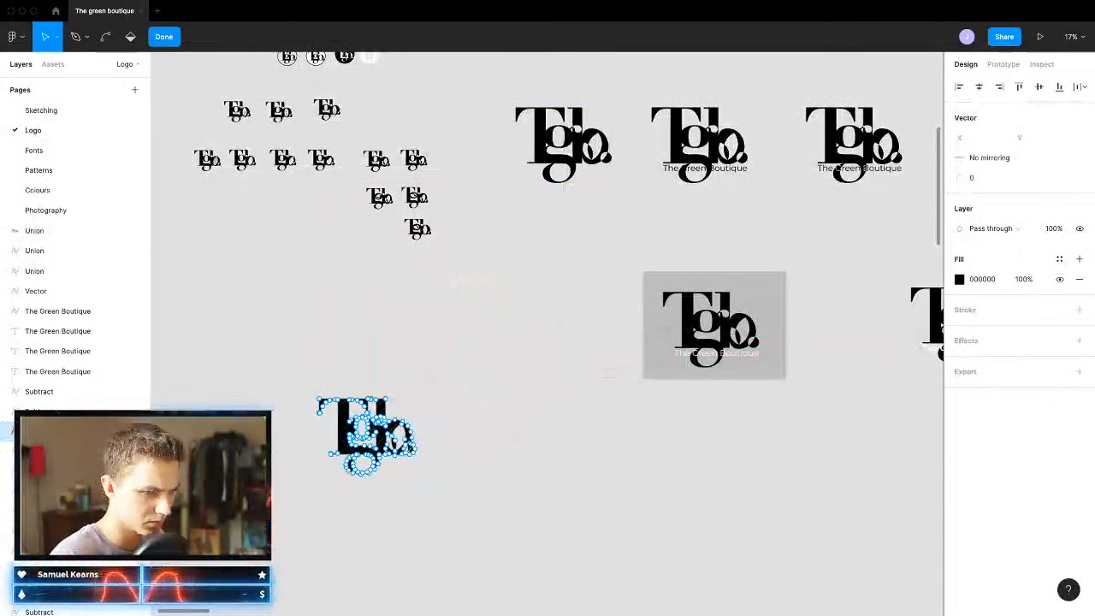
{"action": "key", "text": "Escape"}
{"action": "key", "text": "Delete"}
{"action": "scroll", "coordinate": [329, 143], "scroll_direction": "up", "scroll_amount": 1}
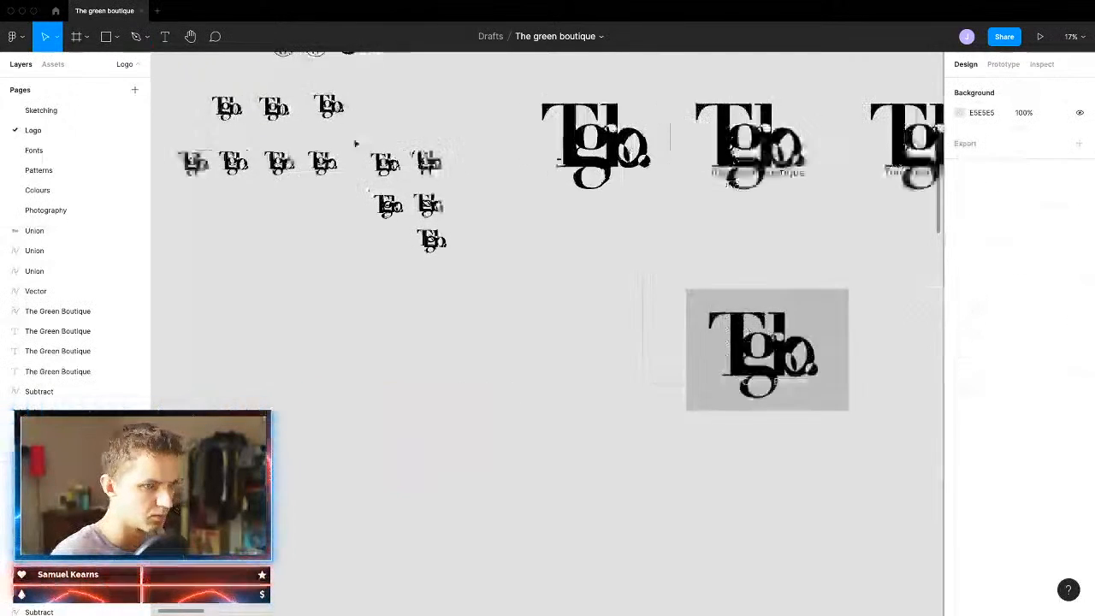
{"action": "scroll", "coordinate": [384, 176], "scroll_direction": "up", "scroll_amount": 2}
{"action": "left_click", "coordinate": [384, 178]}
{"action": "left_click_drag", "start_coordinate": [384, 178], "coordinate": [268, 399]}
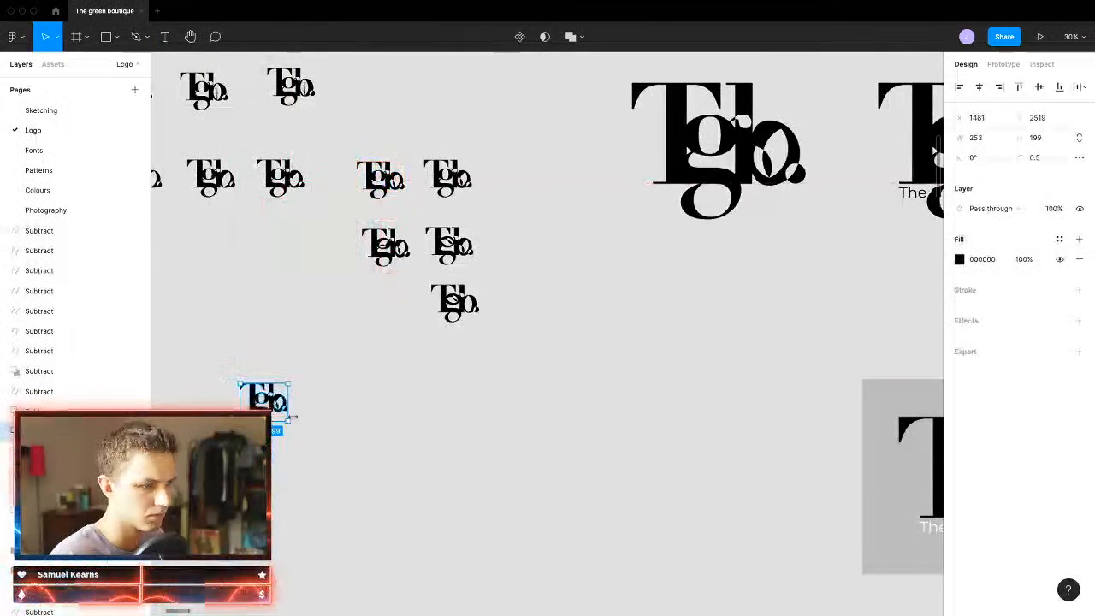
{"action": "scroll", "coordinate": [372, 295], "scroll_direction": "left", "scroll_amount": 3}
{"action": "left_click_drag", "start_coordinate": [450, 330], "coordinate": [282, 502]}
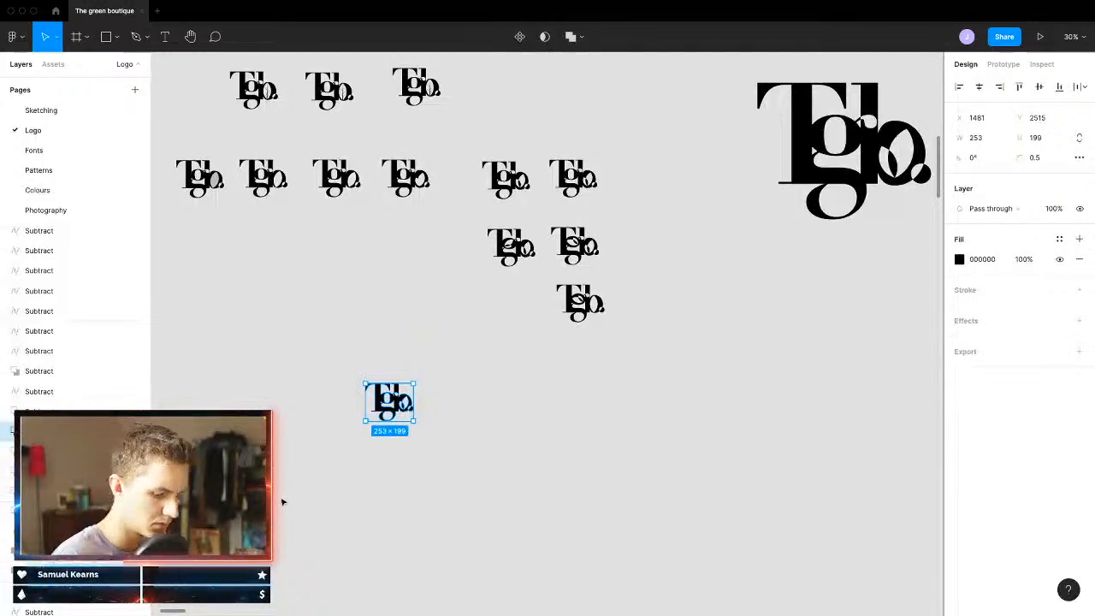
{"action": "key", "text": "Delete"}
Step: Copy the last two Tgb. logos of the four-logo row and the neighbouring leaf version from the Logo page into the Presentation page
{"action": "scroll", "coordinate": [366, 154], "scroll_direction": "up", "scroll_amount": 3}
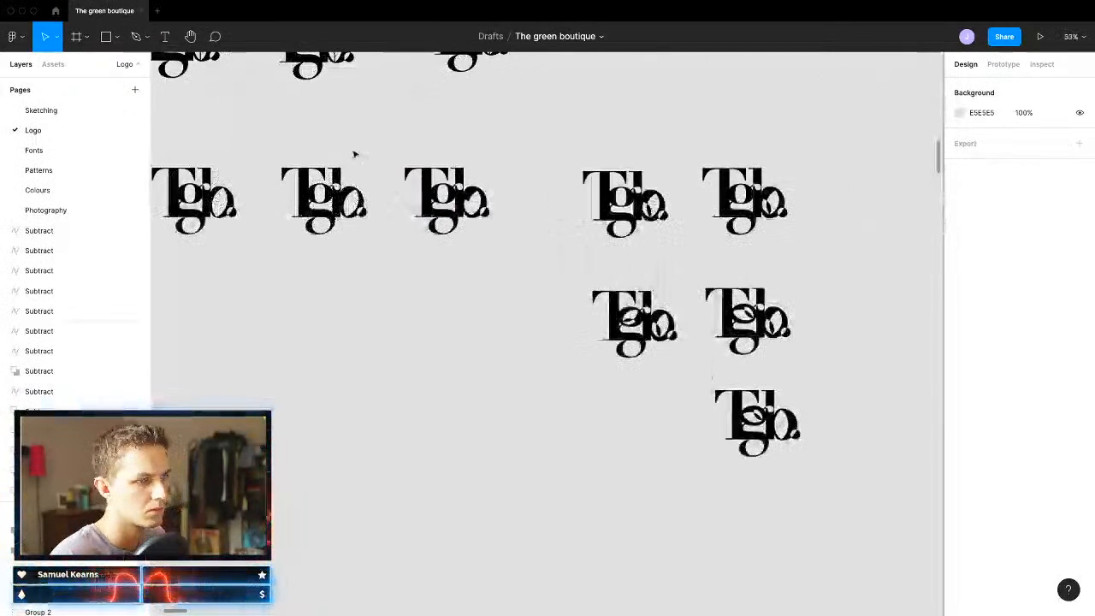
{"action": "left_click", "coordinate": [354, 208]}
{"action": "left_click", "coordinate": [445, 202]}
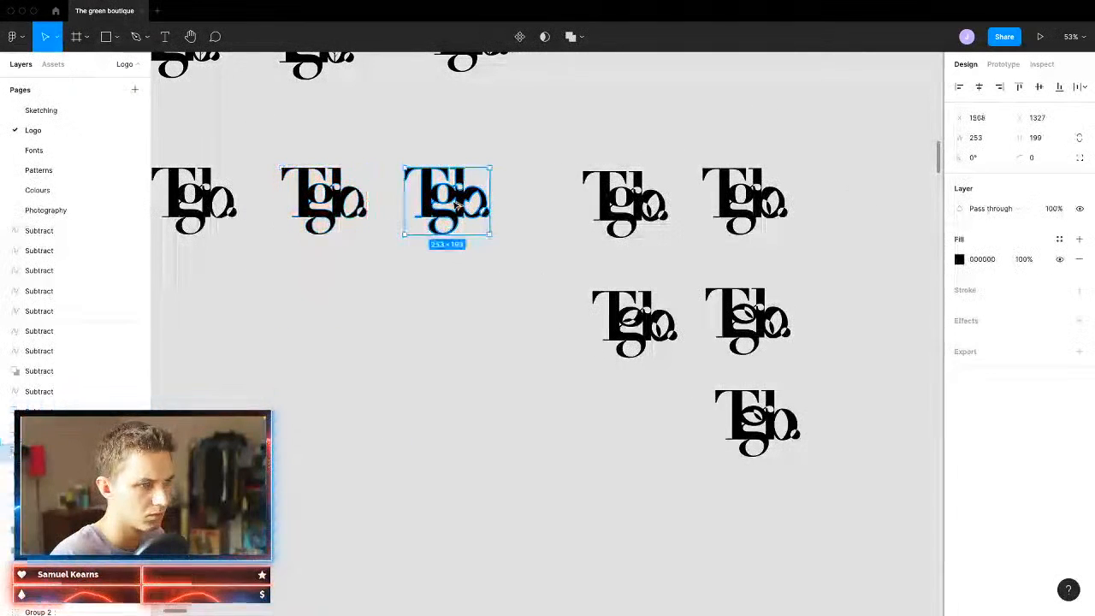
{"action": "left_click", "coordinate": [355, 202], "text": "shift"}
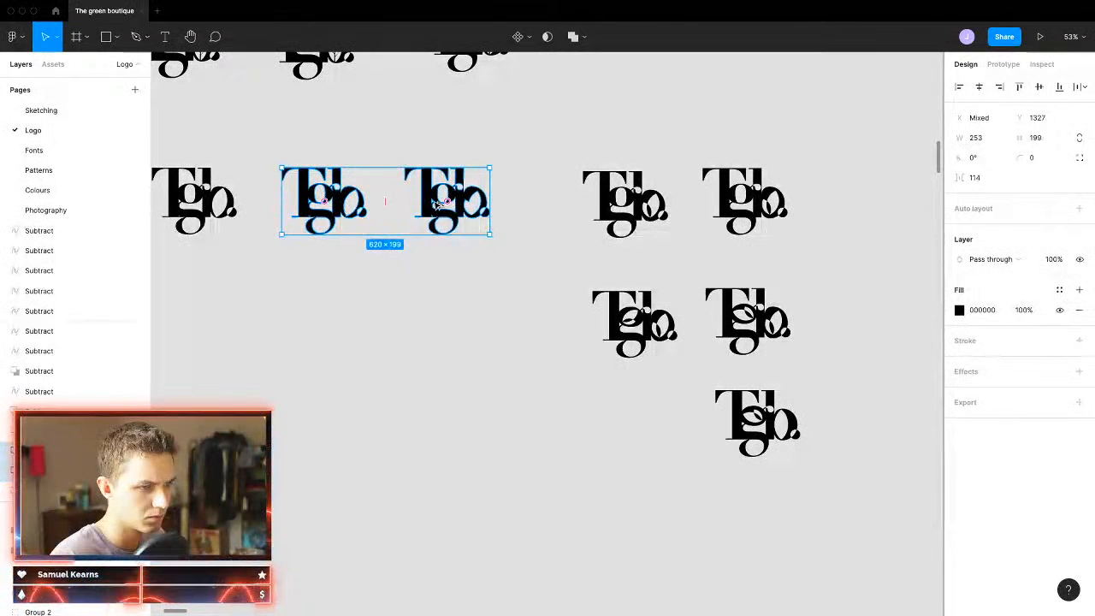
{"action": "left_click", "coordinate": [632, 199], "text": "shift"}
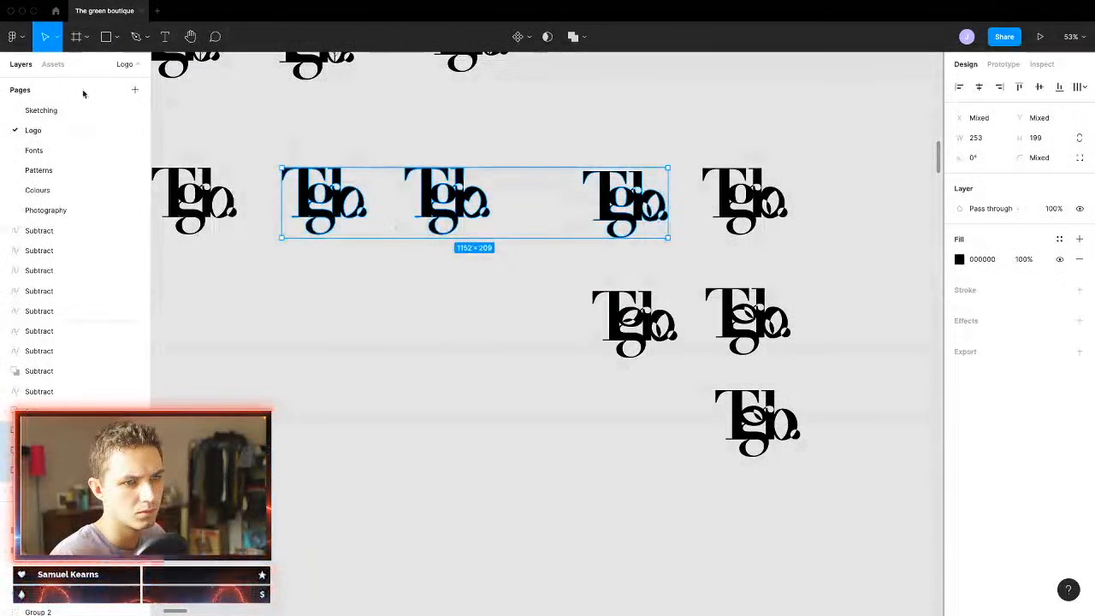
{"action": "left_click", "coordinate": [59, 153]}
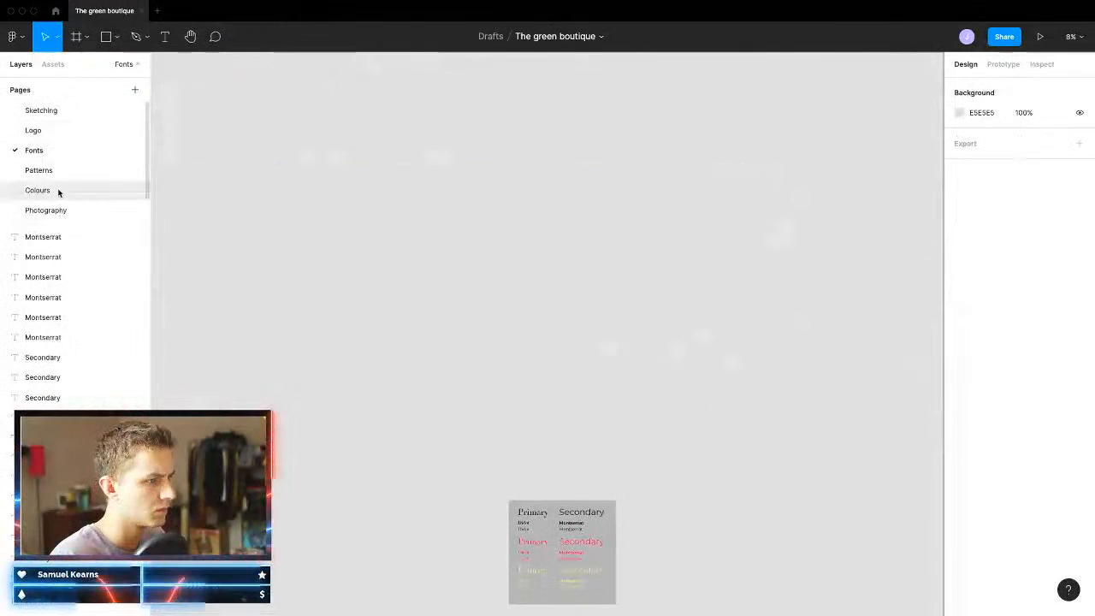
{"action": "scroll", "coordinate": [64, 196], "scroll_direction": "down", "scroll_amount": 1}
{"action": "left_click", "coordinate": [51, 217]}
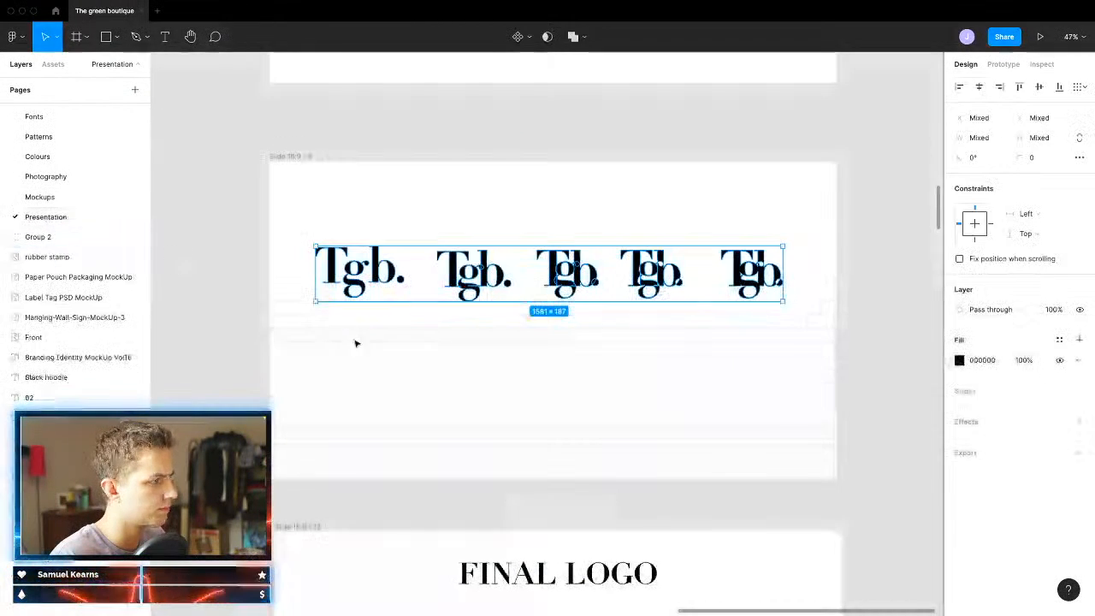
{"action": "scroll", "coordinate": [599, 222], "scroll_direction": "down", "scroll_amount": 5}
{"action": "key", "text": "super+v"}
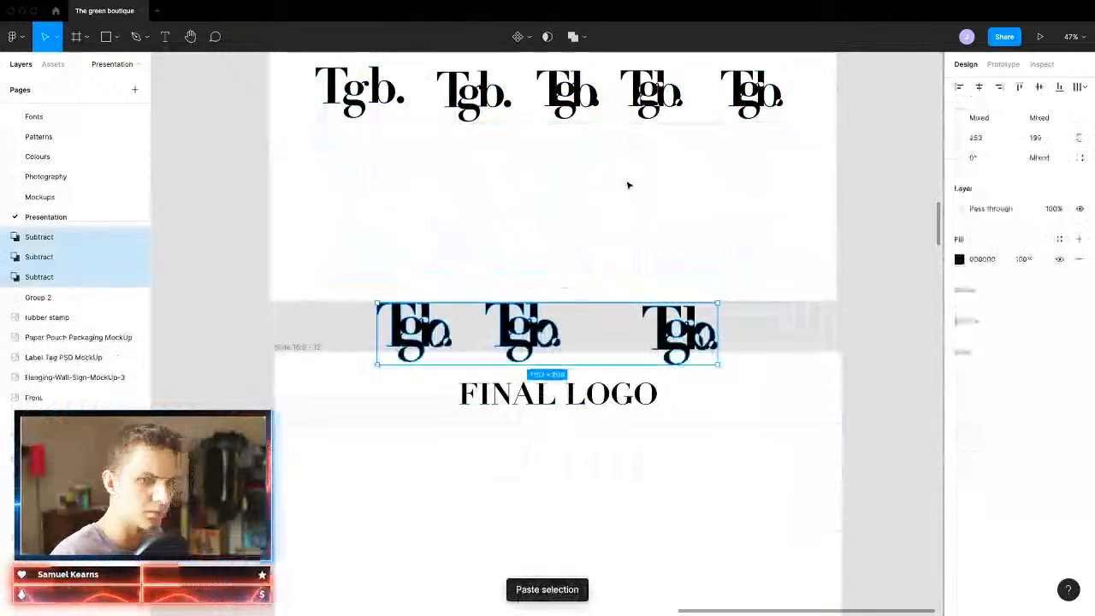
Step: Arrange the three pasted logos as a closely spaced second row, centred below the first logo row on Slide 16:9 - 6
{"action": "left_click_drag", "start_coordinate": [690, 178], "coordinate": [632, 175]}
{"action": "left_click_drag", "start_coordinate": [777, 162], "coordinate": [354, 192]}
{"action": "left_click_drag", "start_coordinate": [534, 181], "coordinate": [575, 184]}
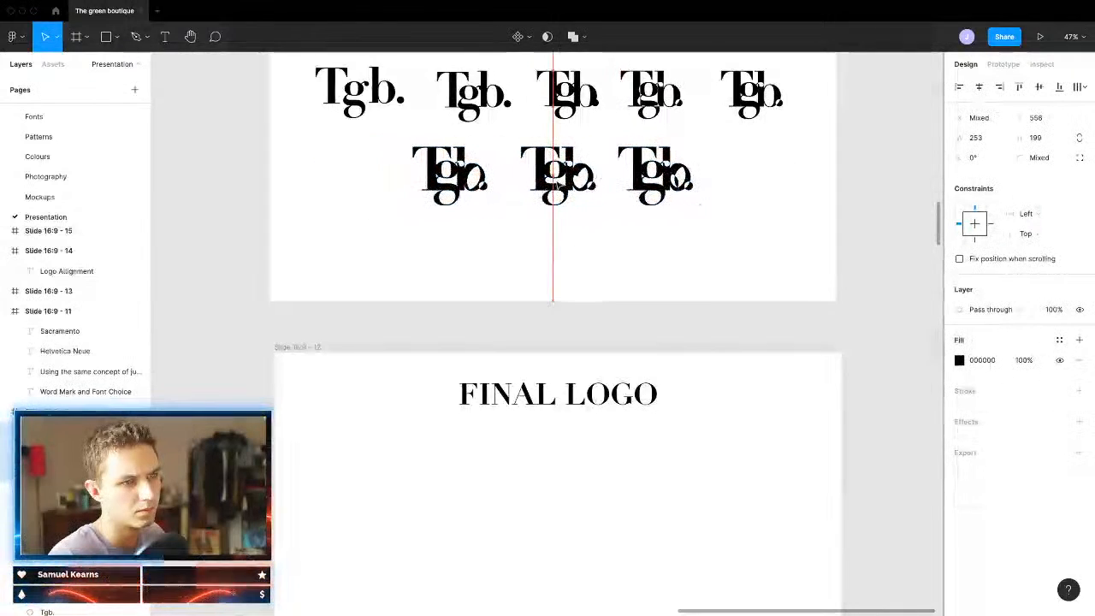
{"action": "scroll", "coordinate": [659, 187], "scroll_direction": "down", "scroll_amount": 4}
{"action": "scroll", "coordinate": [609, 186], "scroll_direction": "up", "scroll_amount": 3}
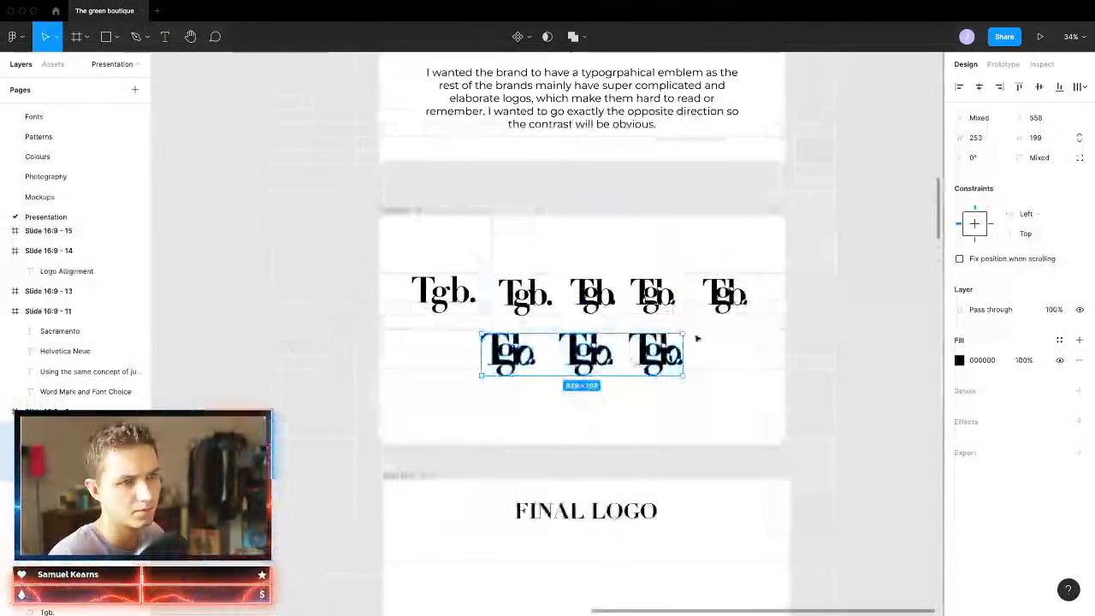
{"action": "scroll", "coordinate": [707, 294], "scroll_direction": "up", "scroll_amount": 5}
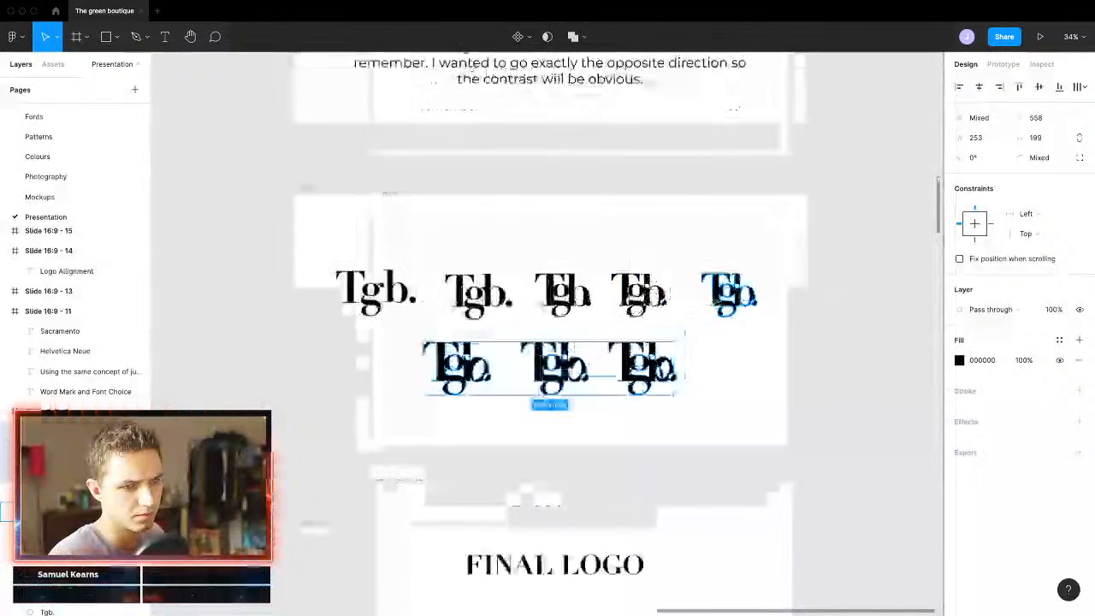
Step: Shift individual logos in the upper row horizontally so the gaps between them become more even
{"action": "left_click", "coordinate": [766, 290]}
{"action": "left_click_drag", "start_coordinate": [769, 290], "coordinate": [800, 289]}
{"action": "left_click_drag", "start_coordinate": [586, 289], "coordinate": [616, 288]}
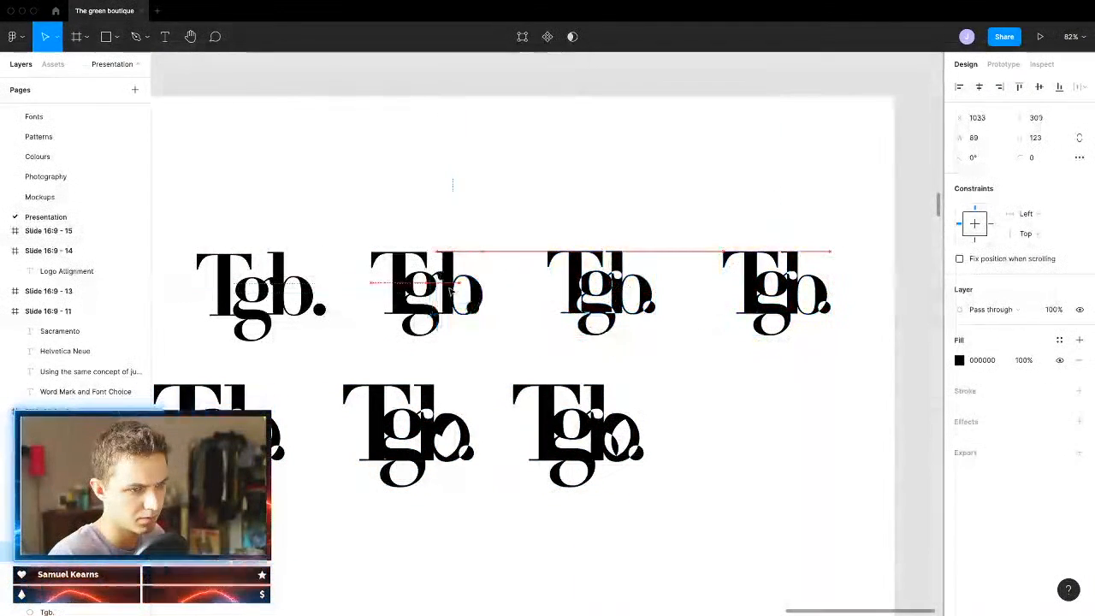
{"action": "left_click_drag", "start_coordinate": [482, 220], "coordinate": [376, 349]}
{"action": "left_click_drag", "start_coordinate": [421, 294], "coordinate": [467, 295]}
{"action": "scroll", "coordinate": [645, 293], "scroll_direction": "down", "scroll_amount": 5}
{"action": "key", "text": "super+g"}
{"action": "scroll", "coordinate": [466, 295], "scroll_direction": "up", "scroll_amount": 5}
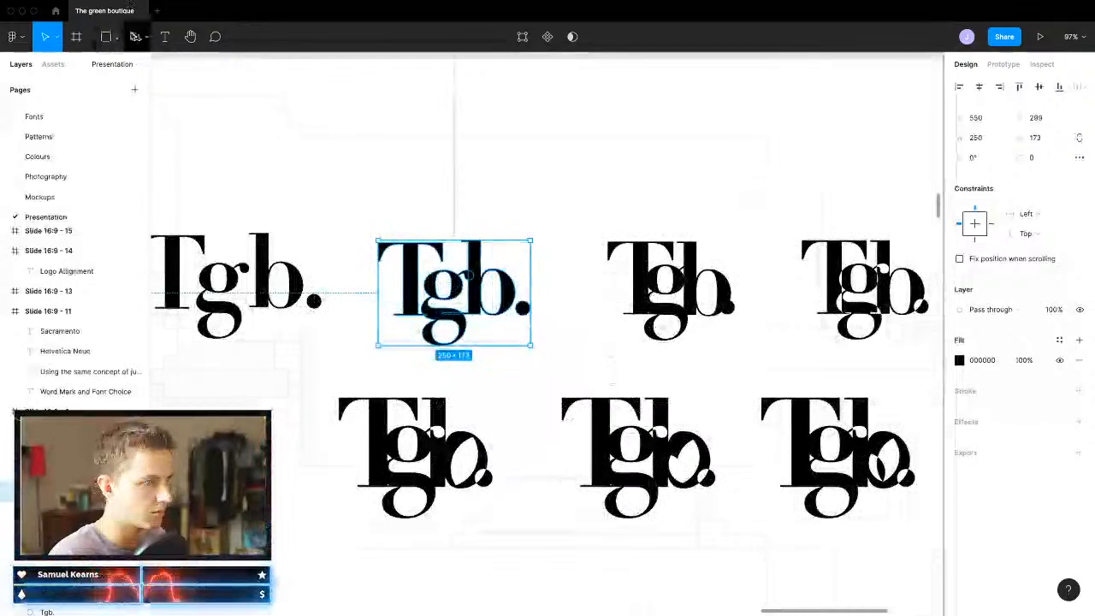
Step: Draw a horizontal arrow about 53 px long between the first two logos and set its stroke colour to FF0000
{"action": "left_click", "coordinate": [118, 39]}
{"action": "left_click", "coordinate": [101, 97]}
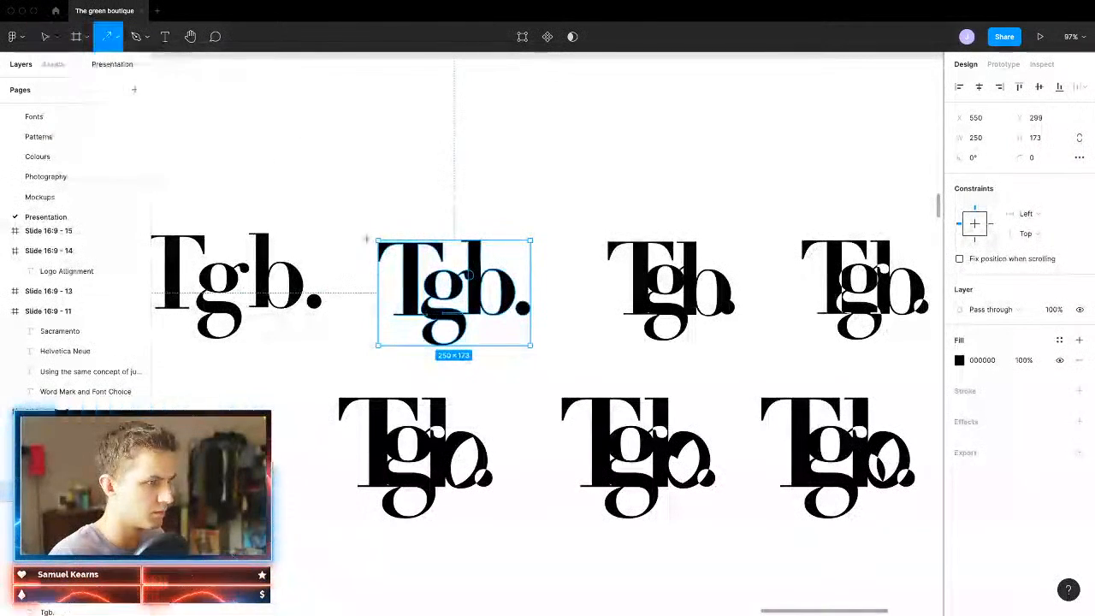
{"action": "left_click_drag", "start_coordinate": [341, 278], "coordinate": [364, 279]}
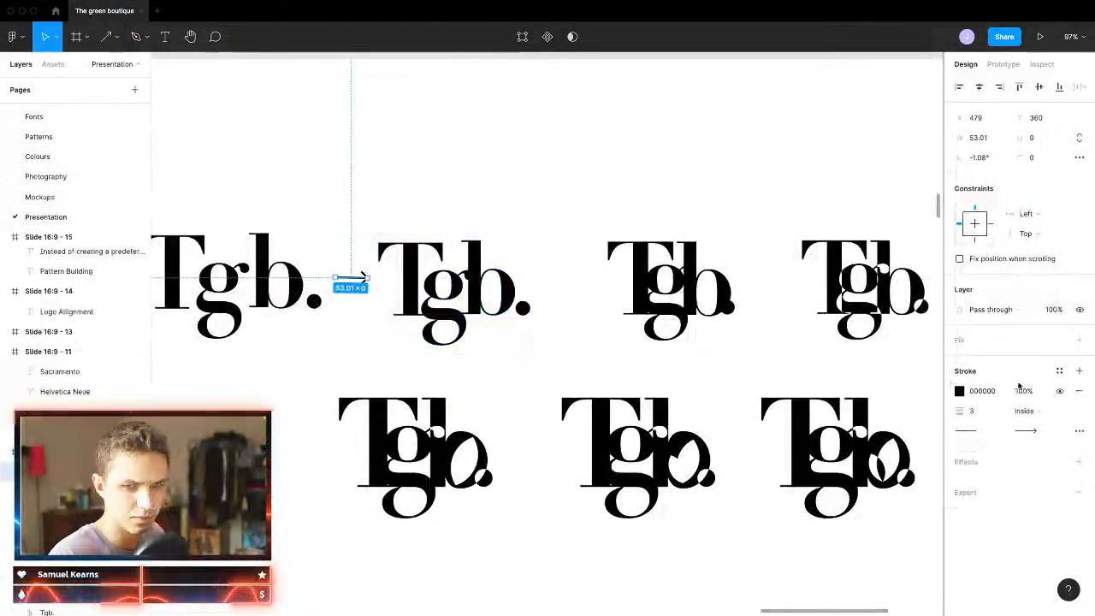
{"action": "left_click", "coordinate": [960, 391]}
{"action": "type", "text": "ff0000"}
{"action": "key", "text": "Return"}
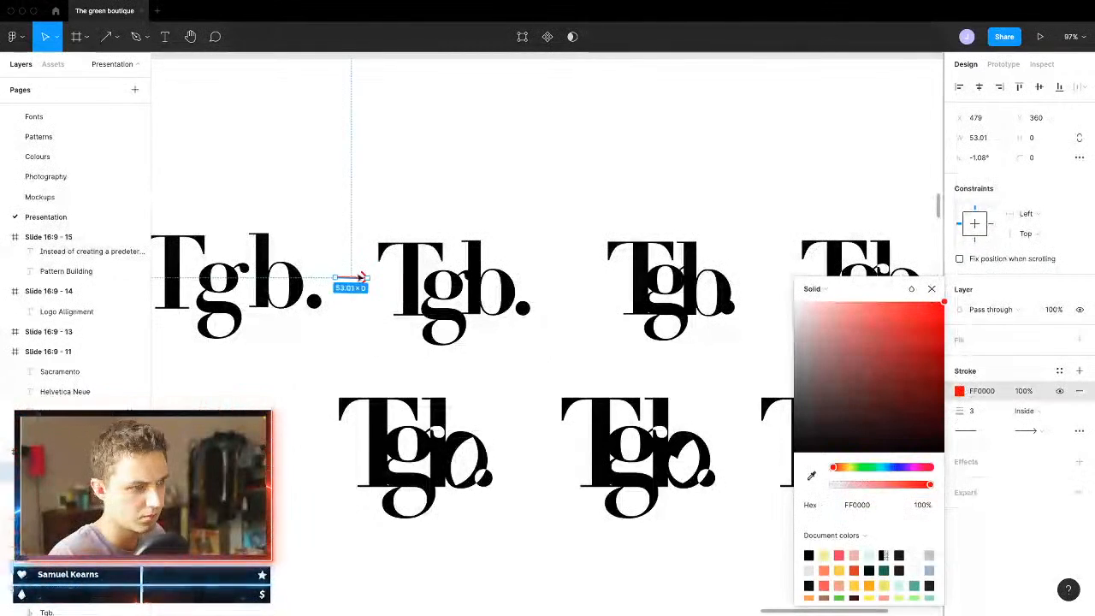
{"action": "left_click", "coordinate": [359, 337]}
Step: Duplicate the red arrow into each remaining gap between the upper-row logos
{"action": "left_click_drag", "start_coordinate": [344, 279], "coordinate": [591, 283]}
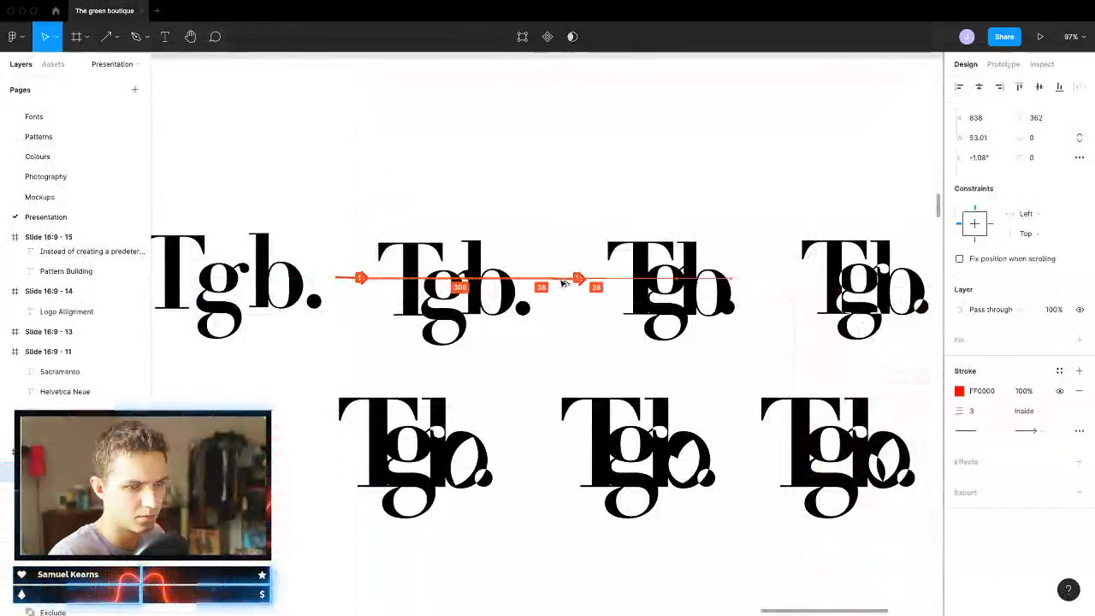
{"action": "scroll", "coordinate": [563, 284], "scroll_direction": "right", "scroll_amount": 3}
{"action": "left_click_drag", "start_coordinate": [587, 281], "coordinate": [565, 283]}
{"action": "scroll", "coordinate": [589, 298], "scroll_direction": "right", "scroll_amount": 3}
{"action": "scroll", "coordinate": [575, 282], "scroll_direction": "left", "scroll_amount": 6}
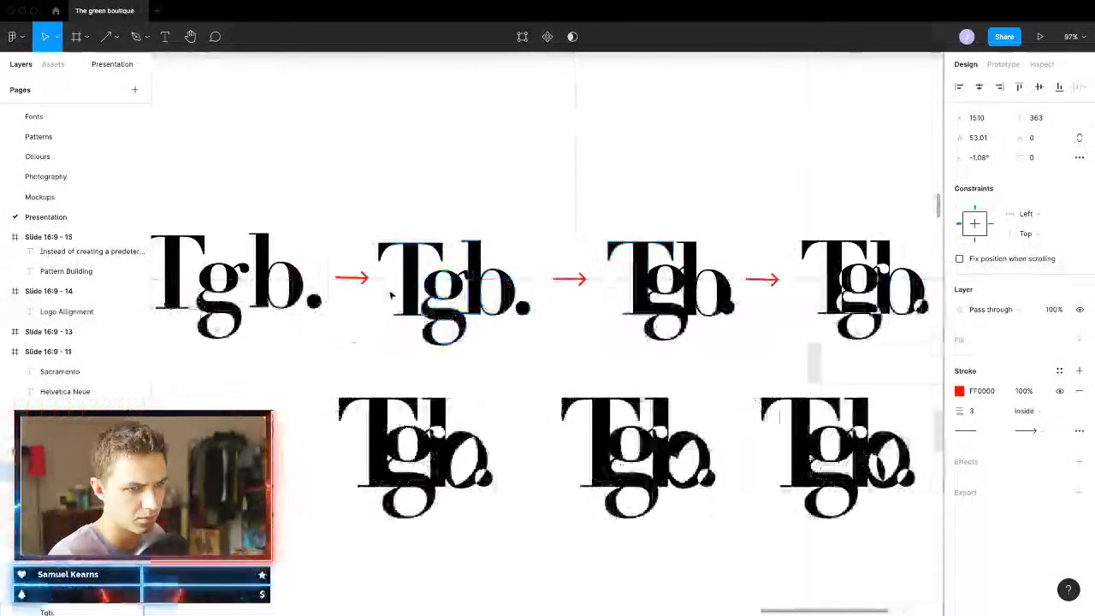
Step: Duplicate red arrows into the second row, placing one before each of its three logos
{"action": "left_click_drag", "start_coordinate": [416, 279], "coordinate": [790, 448]}
{"action": "scroll", "coordinate": [790, 445], "scroll_direction": "right", "scroll_amount": 3}
{"action": "scroll", "coordinate": [564, 476], "scroll_direction": "down", "scroll_amount": 5}
{"action": "scroll", "coordinate": [531, 484], "scroll_direction": "down", "scroll_amount": 2}
{"action": "scroll", "coordinate": [736, 374], "scroll_direction": "down", "scroll_amount": 5}
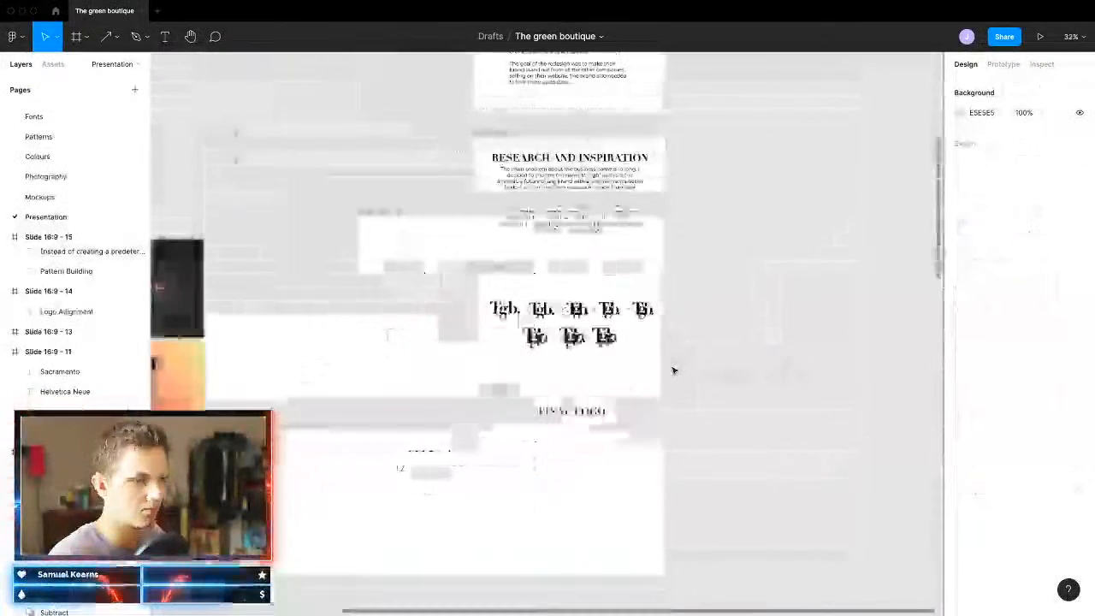
Step: Select both logo rows with their arrows and nudge them together into position on the slide
{"action": "left_click_drag", "start_coordinate": [745, 297], "coordinate": [435, 370]}
{"action": "mouse_move", "coordinate": [582, 336]}
{"action": "left_mouse_down"}
{"action": "mouse_move", "coordinate": [881, 329]}
{"action": "mouse_move", "coordinate": [575, 343]}
{"action": "mouse_move", "coordinate": [585, 339]}
{"action": "left_mouse_up"}
{"action": "left_click", "coordinate": [745, 374]}
Step: Place an enlarged copy of the last Tgb. logo version below the title on the Final Logo slide
{"action": "scroll", "coordinate": [745, 374], "scroll_direction": "down", "scroll_amount": 3}
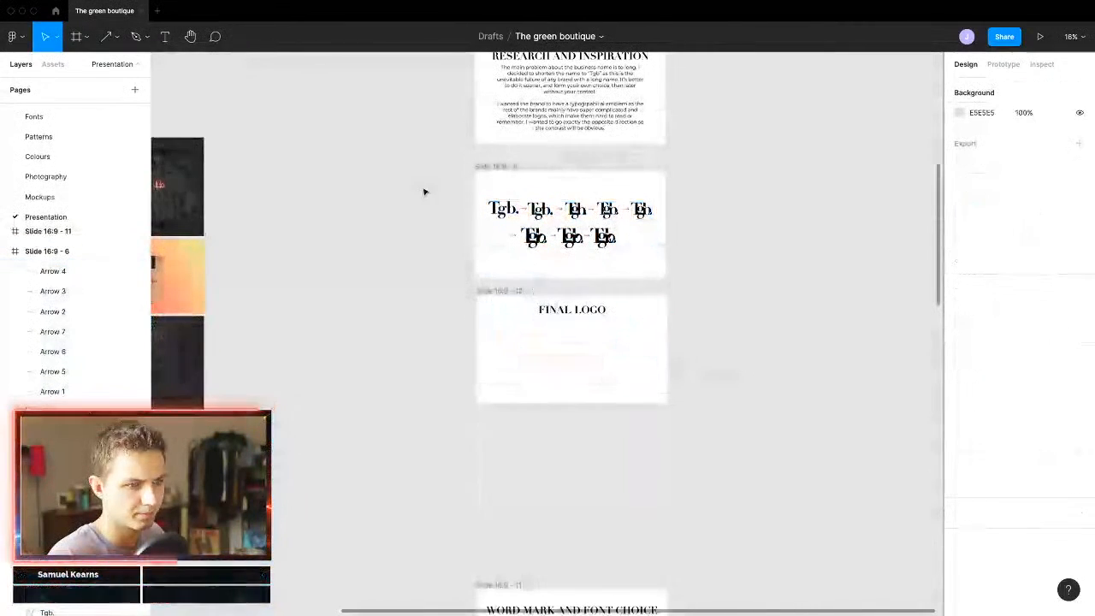
{"action": "key", "text": "ctrl+Up"}
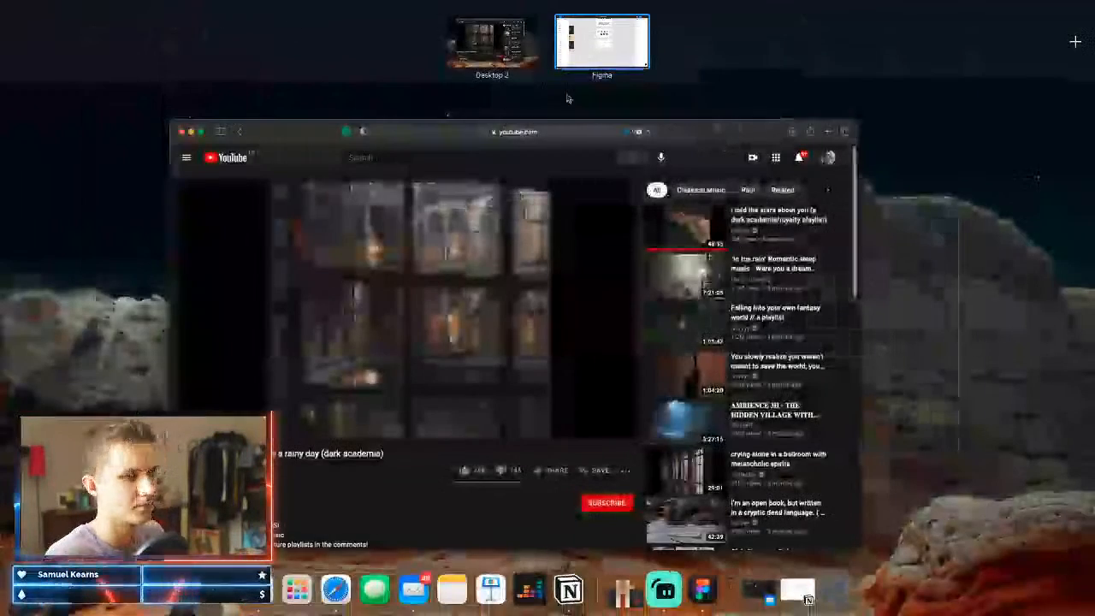
{"action": "left_click", "coordinate": [587, 54]}
{"action": "left_click", "coordinate": [606, 237]}
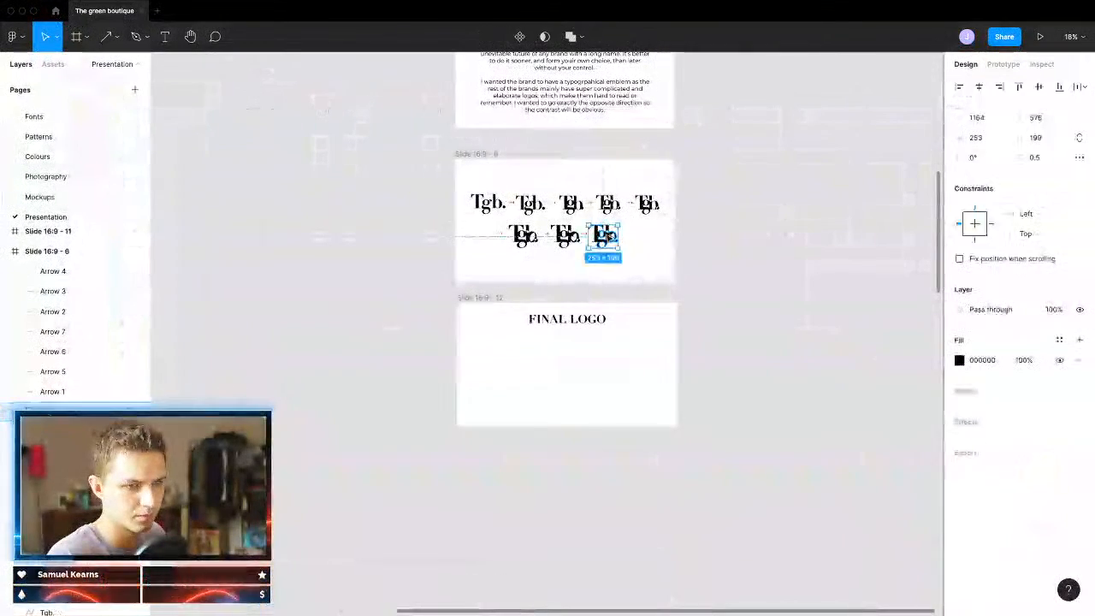
{"action": "left_click_drag", "start_coordinate": [576, 375], "coordinate": [601, 378]}
{"action": "left_click", "coordinate": [607, 403]}
Step: Move the Word Mark and Font Choice slide up into the gap below the Final Logo slide
{"action": "scroll", "coordinate": [604, 403], "scroll_direction": "up", "scroll_amount": 5}
{"action": "scroll", "coordinate": [604, 403], "scroll_direction": "down", "scroll_amount": 5}
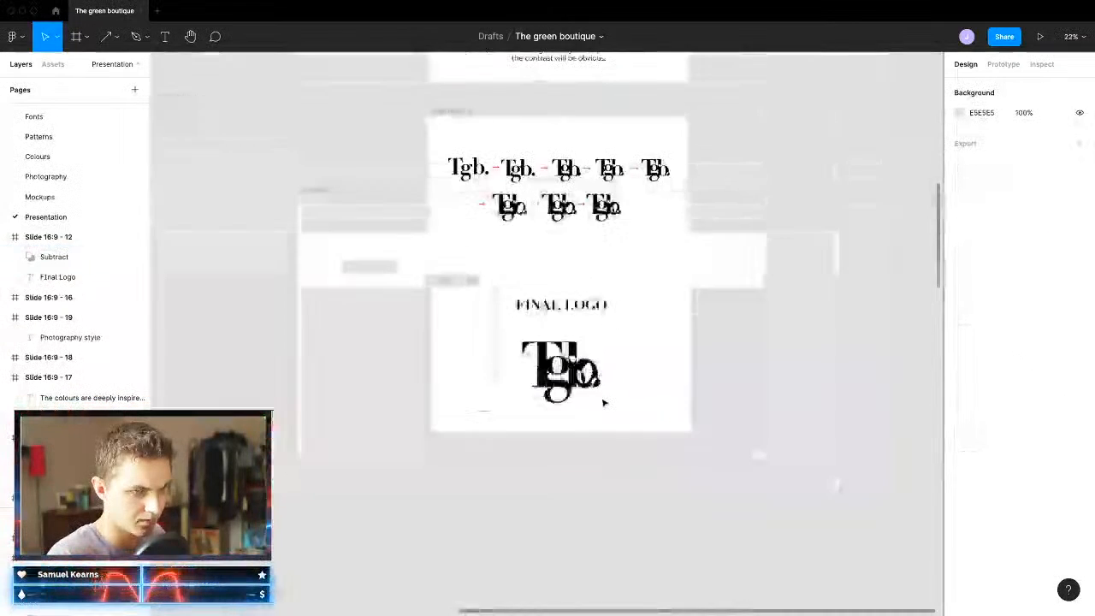
{"action": "scroll", "coordinate": [604, 403], "scroll_direction": "down", "scroll_amount": 6}
{"action": "scroll", "coordinate": [606, 401], "scroll_direction": "up", "scroll_amount": 5}
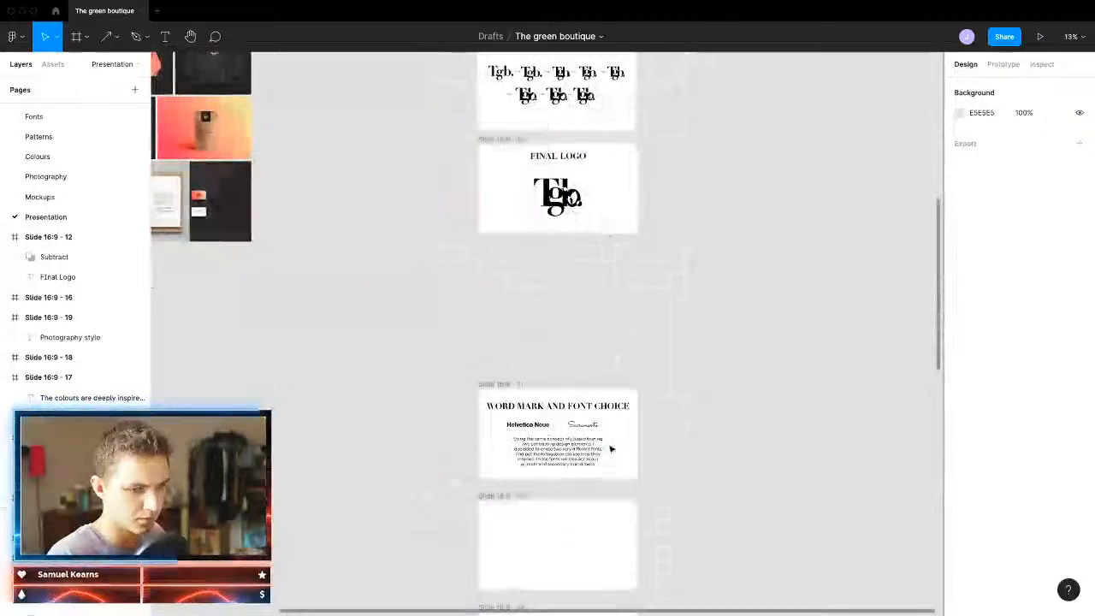
{"action": "scroll", "coordinate": [611, 427], "scroll_direction": "down", "scroll_amount": 3}
{"action": "left_click_drag", "start_coordinate": [579, 348], "coordinate": [578, 209]}
Step: Change the font of the Helvetica Neue label on the Word Mark and Font Choice slide to Didot
{"action": "scroll", "coordinate": [578, 210], "scroll_direction": "up", "scroll_amount": 10}
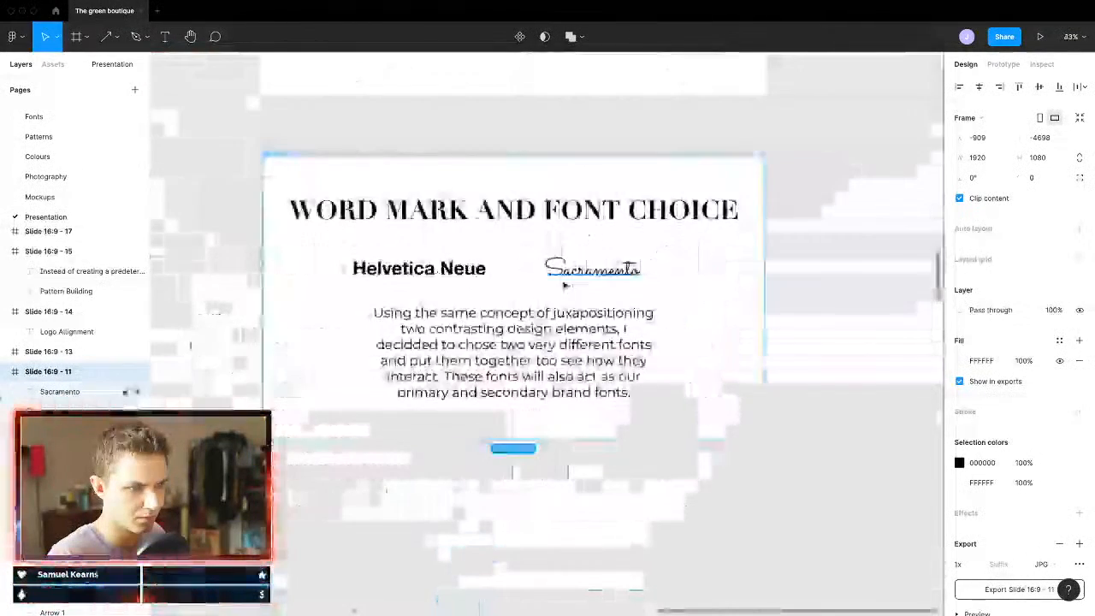
{"action": "scroll", "coordinate": [567, 285], "scroll_direction": "left", "scroll_amount": 1}
{"action": "scroll", "coordinate": [592, 280], "scroll_direction": "up", "scroll_amount": 2}
{"action": "left_click", "coordinate": [654, 272]}
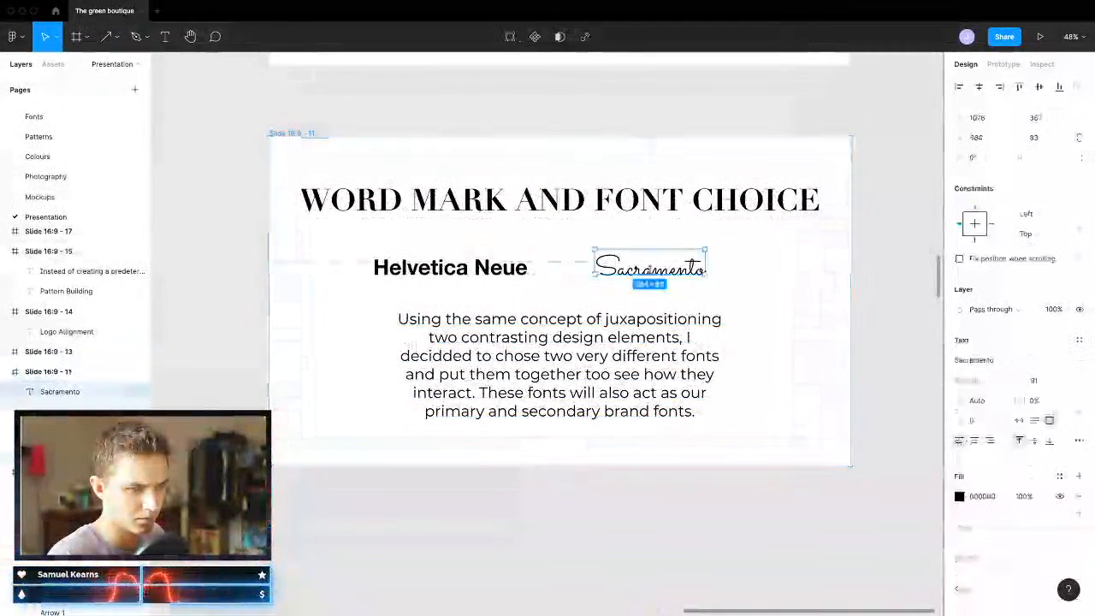
{"action": "left_click", "coordinate": [450, 268]}
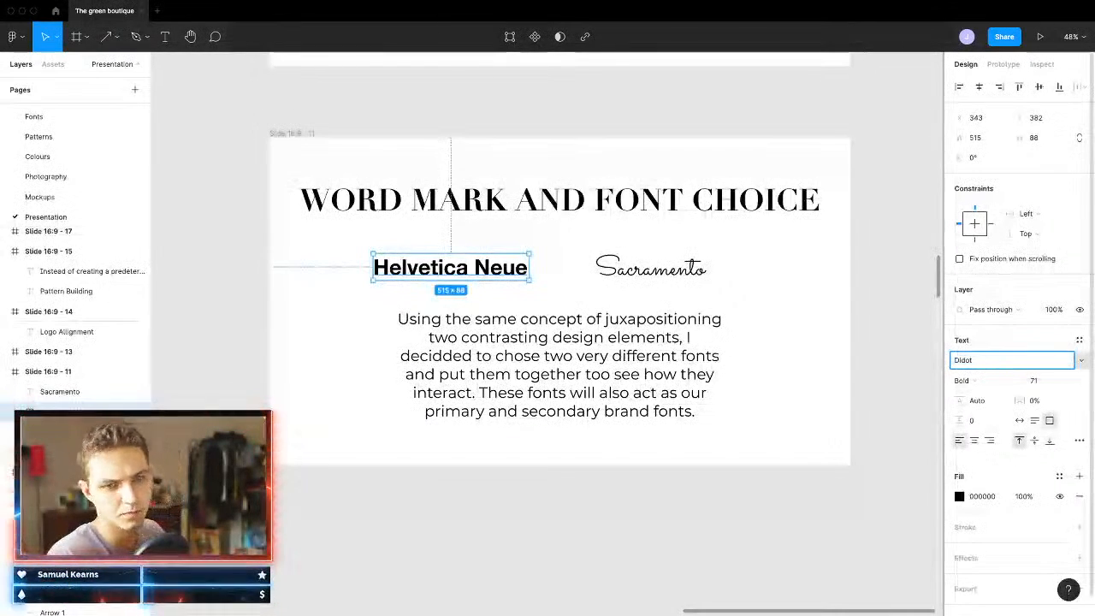
{"action": "key", "text": "Return"}
Step: Change the Sacramento label's font to Montserrat and widen its text box so the word fits on one line
{"action": "left_click", "coordinate": [678, 275]}
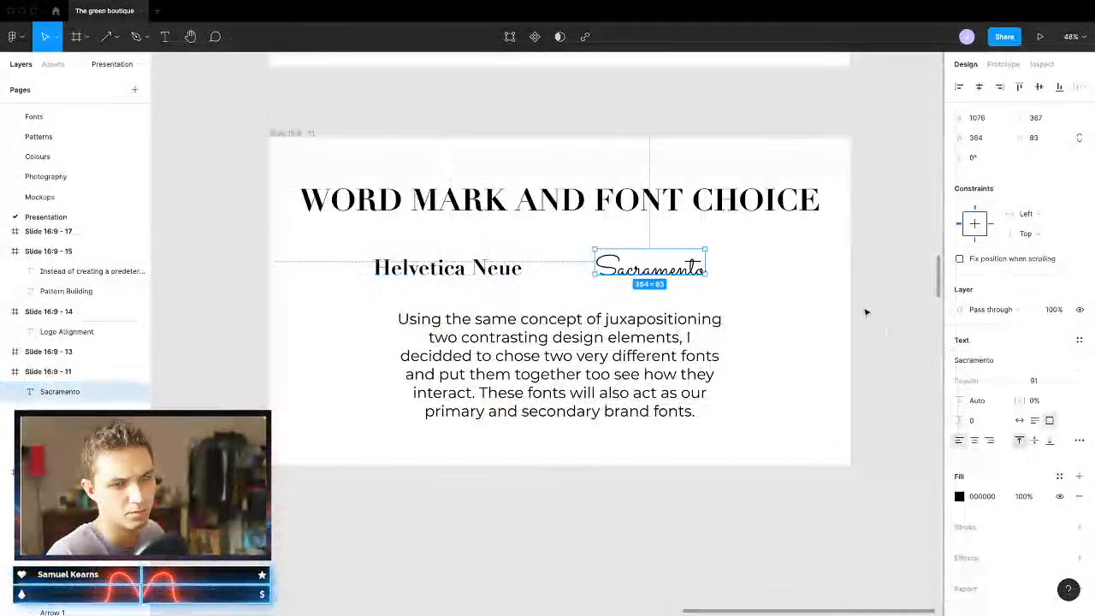
{"action": "left_click", "coordinate": [989, 360]}
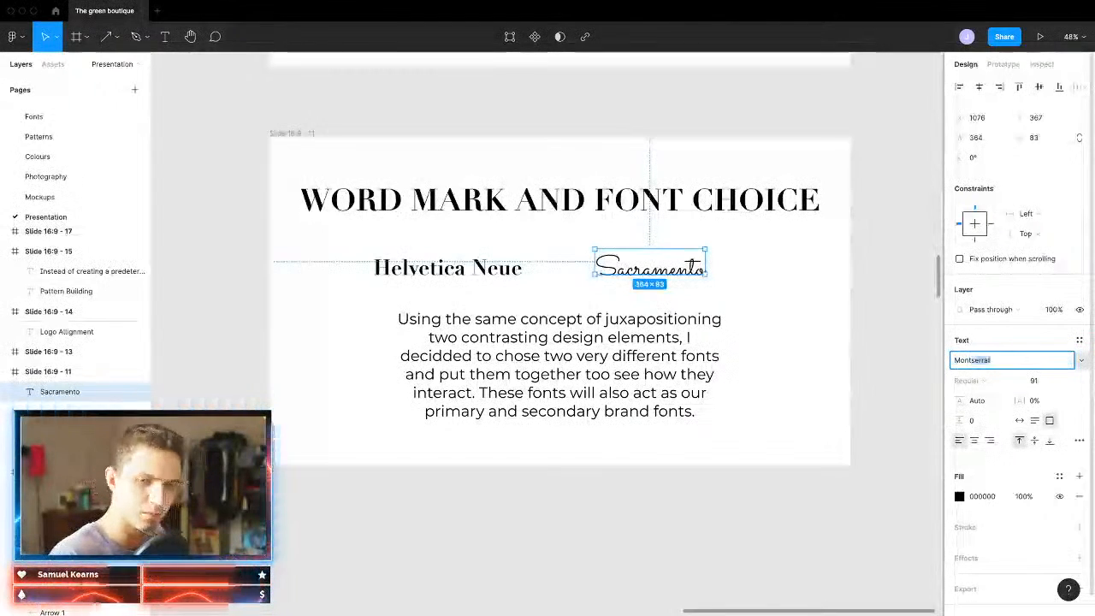
{"action": "type", "text": "Mont"}
{"action": "key", "text": "Return"}
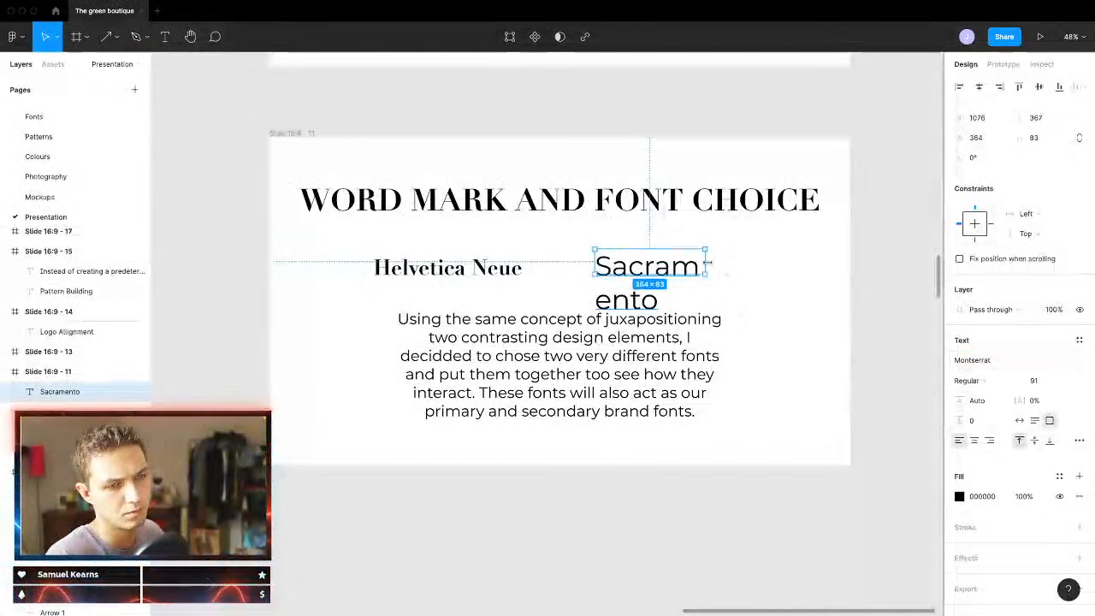
{"action": "left_click_drag", "start_coordinate": [708, 263], "coordinate": [728, 263]}
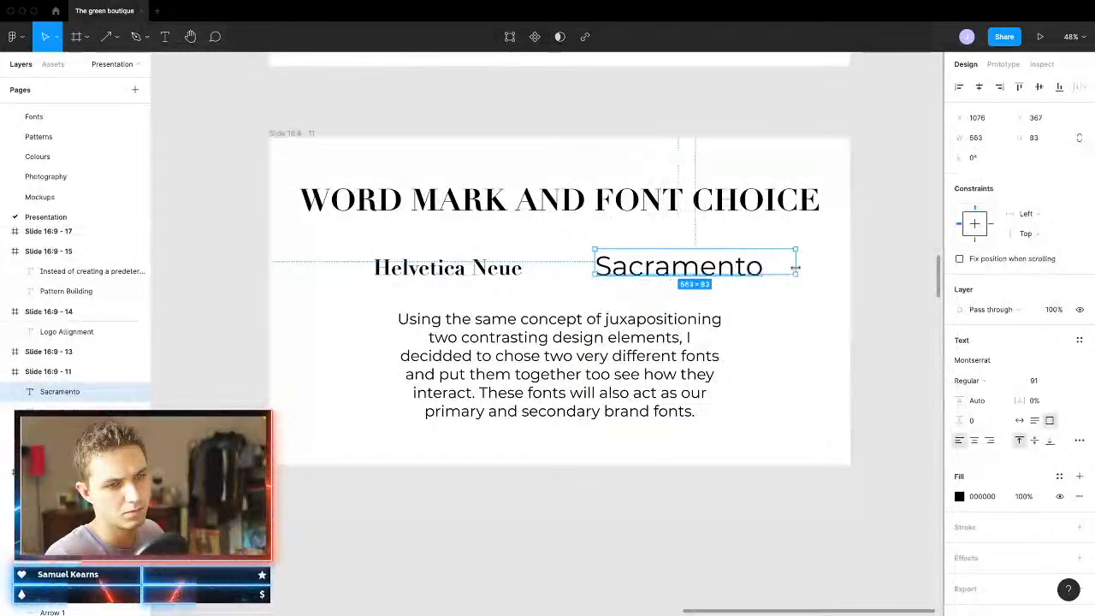
{"action": "left_click_drag", "start_coordinate": [794, 268], "coordinate": [762, 271]}
Step: Set the font size of both the Sacramento and Helvetica Neue labels to 70
{"action": "left_click", "coordinate": [499, 268]}
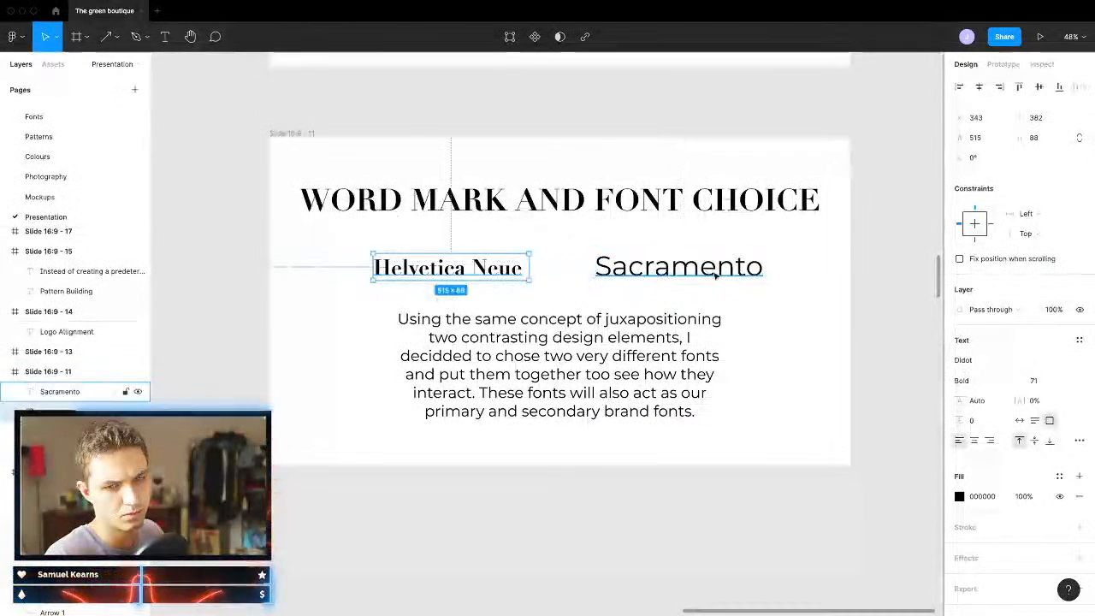
{"action": "left_click", "coordinate": [740, 273]}
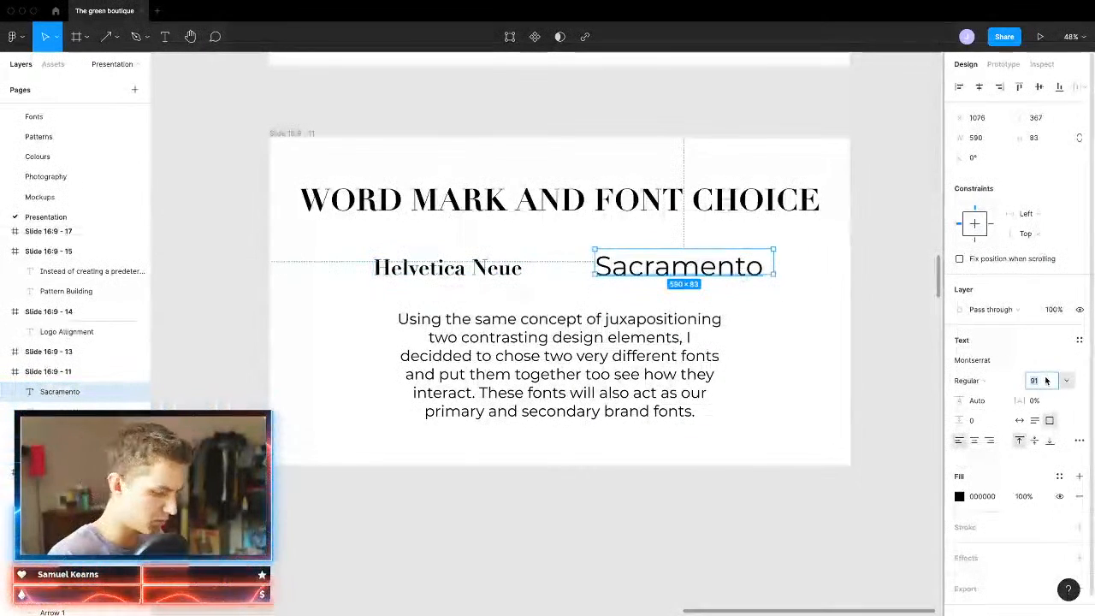
{"action": "type", "text": "70"}
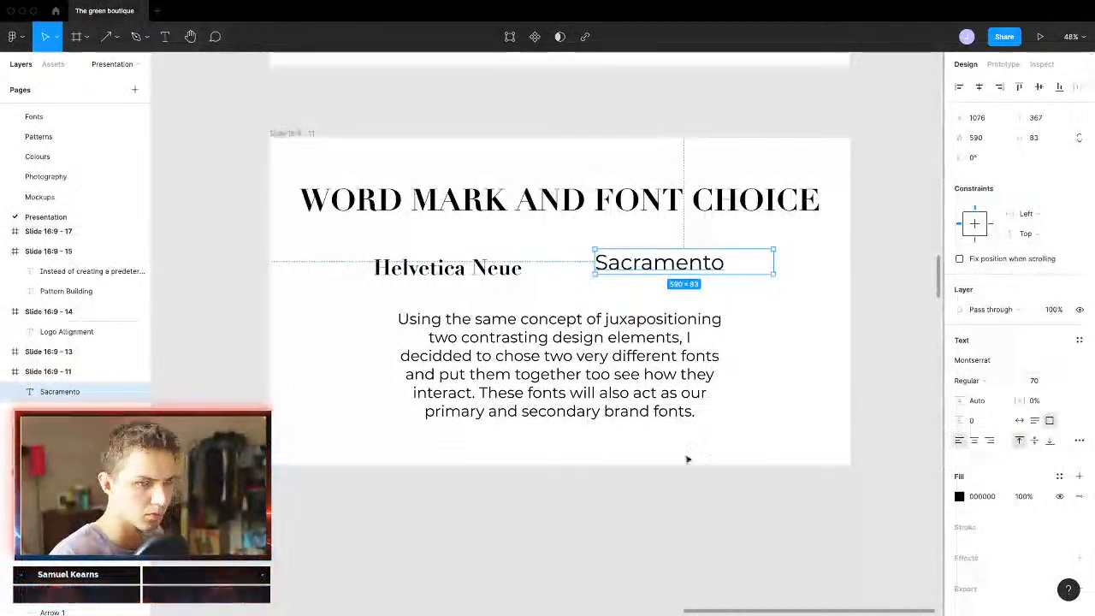
{"action": "left_click", "coordinate": [449, 263]}
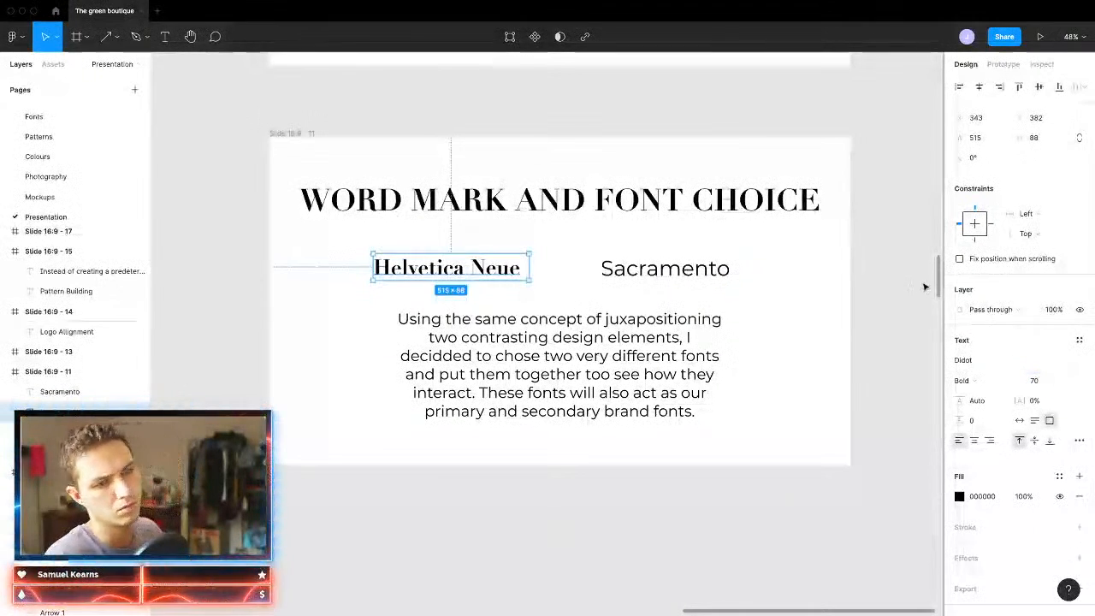
{"action": "left_click", "coordinate": [460, 297]}
Step: Narrow the Sacramento text box to fit its word, then centre both font labels together horizontally on the slide
{"action": "left_click_drag", "start_coordinate": [856, 255], "coordinate": [515, 269]}
{"action": "mouse_move", "coordinate": [704, 269]}
{"action": "left_mouse_down"}
{"action": "mouse_move", "coordinate": [652, 268]}
{"action": "mouse_move", "coordinate": [705, 266]}
{"action": "left_mouse_up"}
{"action": "left_click", "coordinate": [705, 266]}
{"action": "left_click_drag", "start_coordinate": [788, 267], "coordinate": [733, 267]}
{"action": "left_click", "coordinate": [503, 267], "text": "shift"}
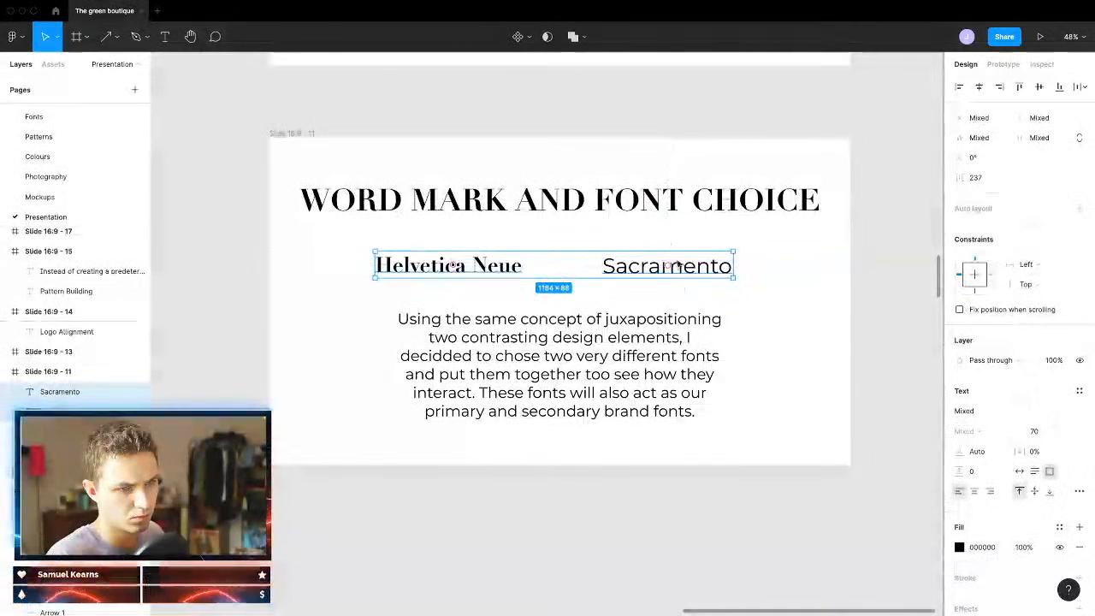
{"action": "left_click_drag", "start_coordinate": [630, 266], "coordinate": [637, 268]}
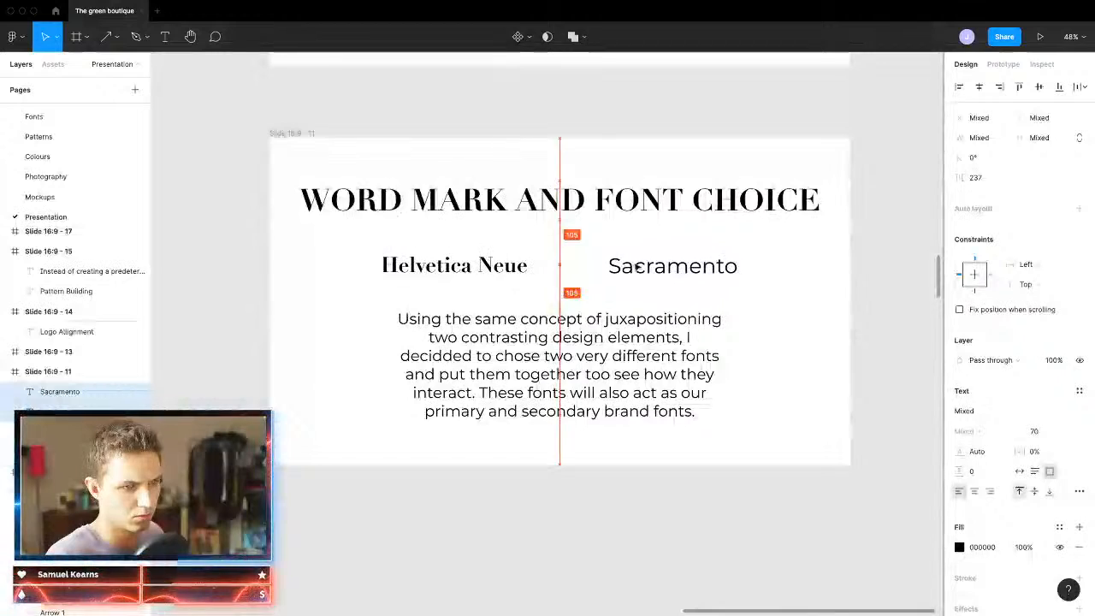
Step: Replace the slide's explanatory paragraph with "The fonts were choosen to create contrast"
{"action": "left_click", "coordinate": [606, 375]}
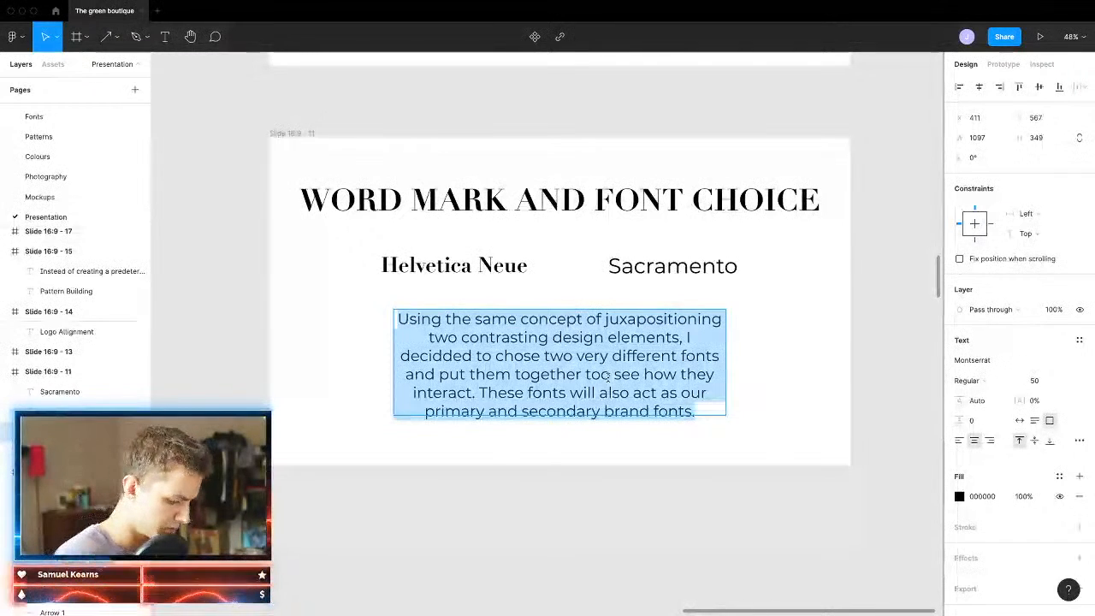
{"action": "type", "text": "The"}
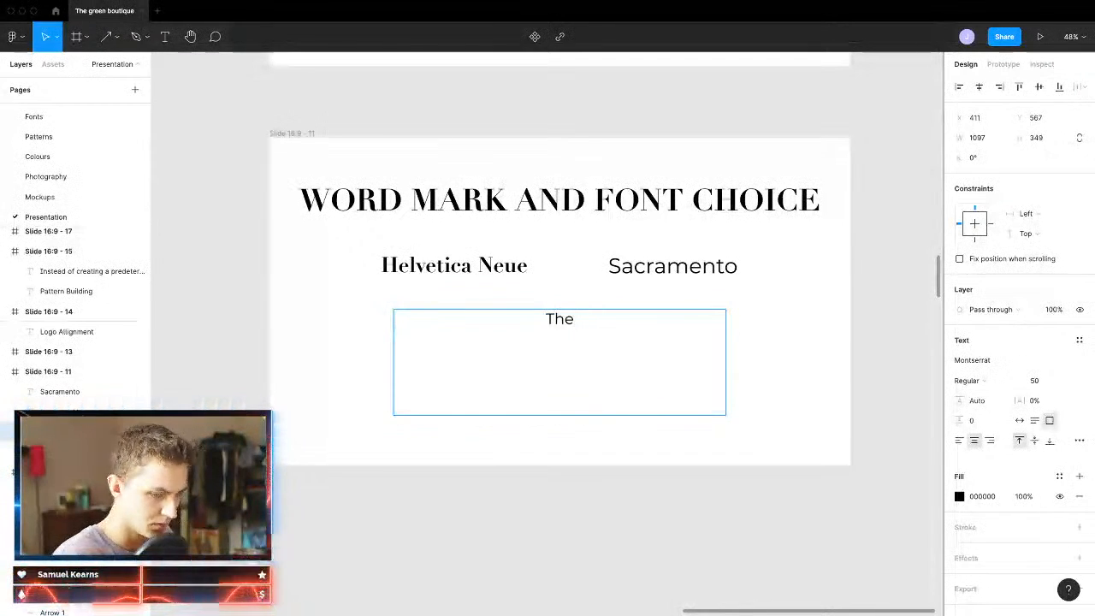
{"action": "type", "text": " fonts "}
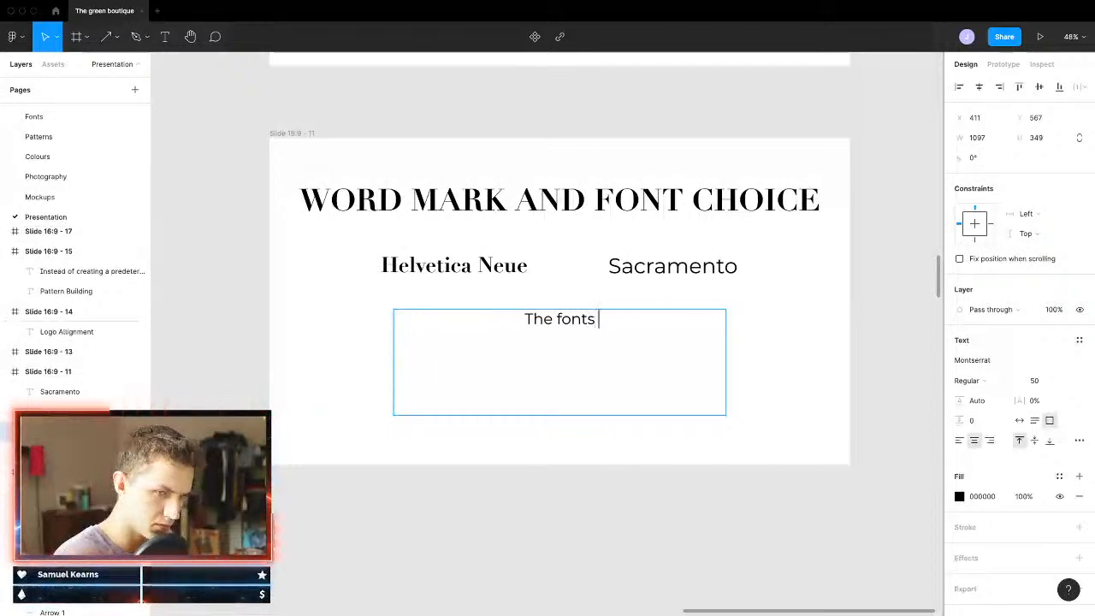
{"action": "type", "text": "were choss"}
{"action": "key", "text": "BackSpace"}
{"action": "key", "text": "BackSpace"}
{"action": "type", "text": "osed"}
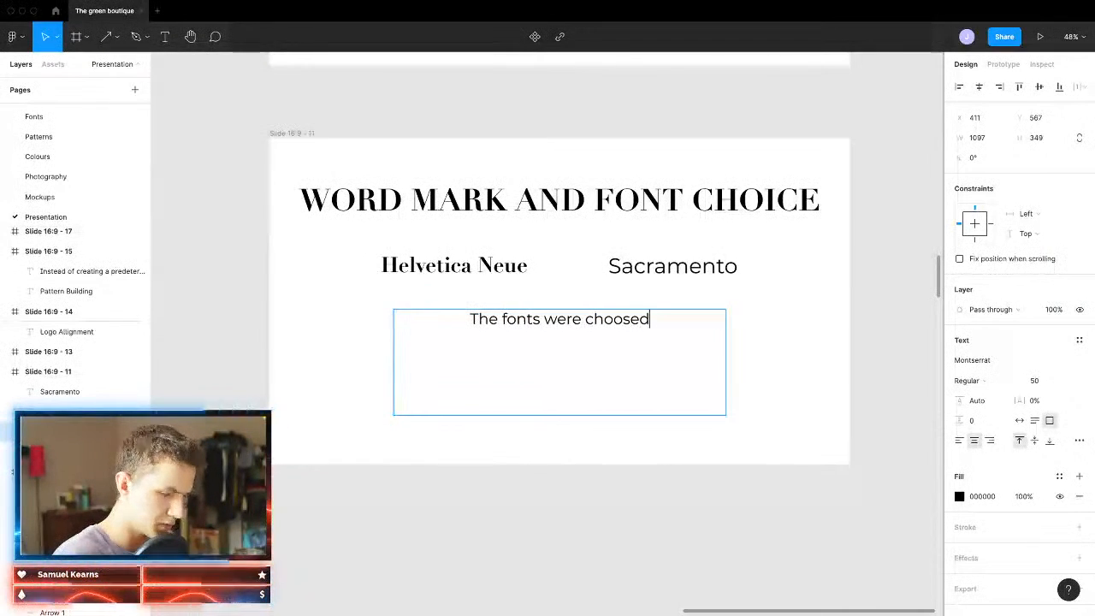
{"action": "type", "text": "n"}
{"action": "key", "text": "BackSpace"}
{"action": "key", "text": "BackSpace"}
{"action": "type", "text": "n to"}
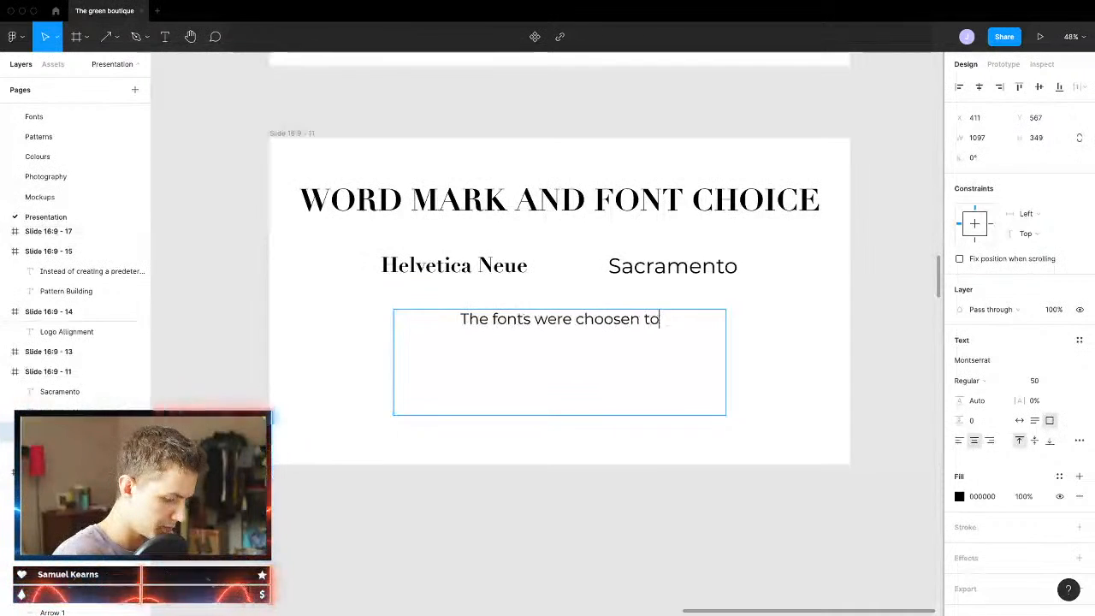
{"action": "type", "text": " create contras"}
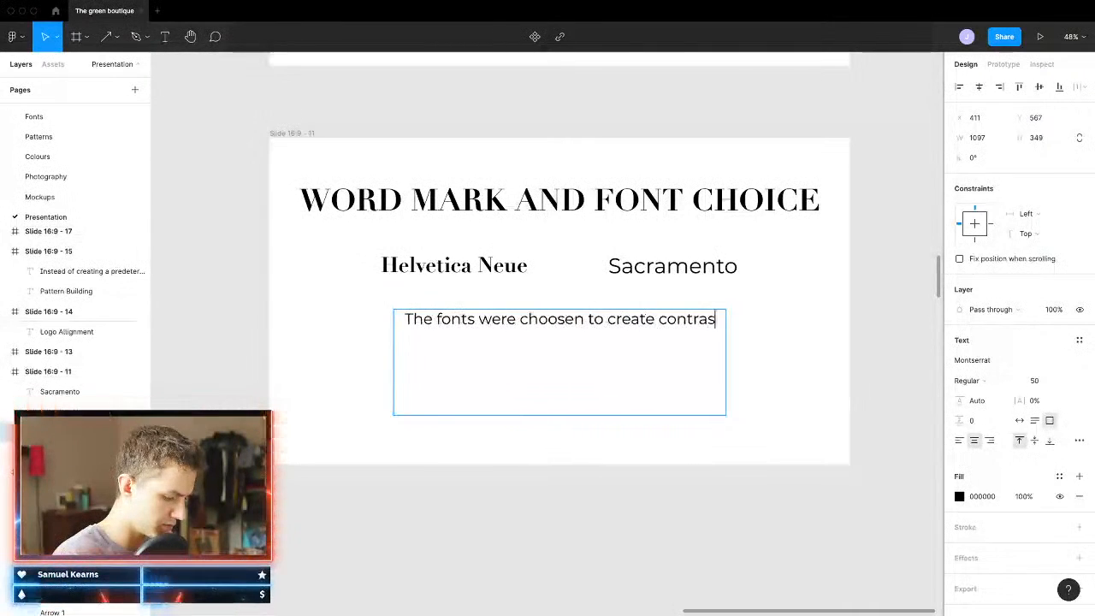
{"action": "type", "text": "t"}
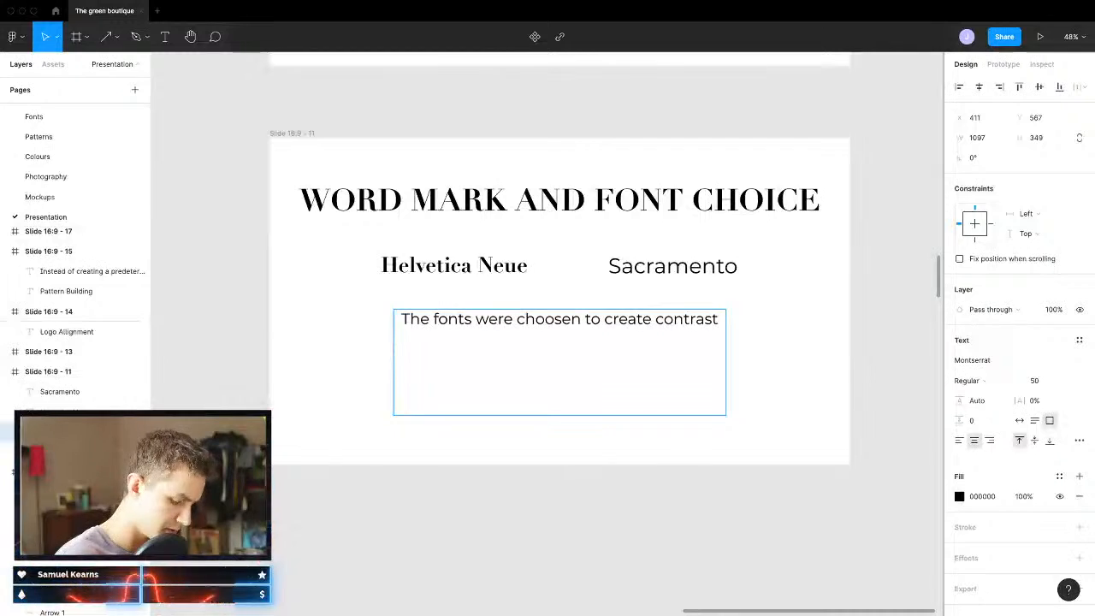
Step: End the paragraph's first sentence with a full stop and begin a second one with "The"
{"action": "type", "text": ", tha"}
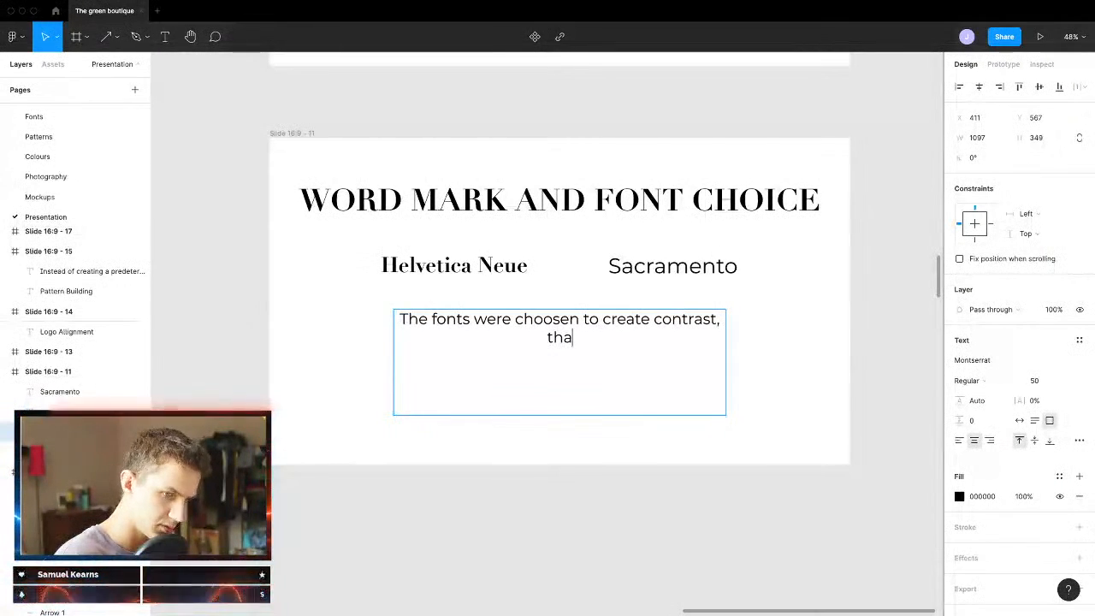
{"action": "key", "text": "BackSpace"}
{"action": "key", "text": "BackSpace"}
{"action": "key", "text": "BackSpace"}
{"action": "key", "text": "BackSpace"}
{"action": "key", "text": "BackSpace"}
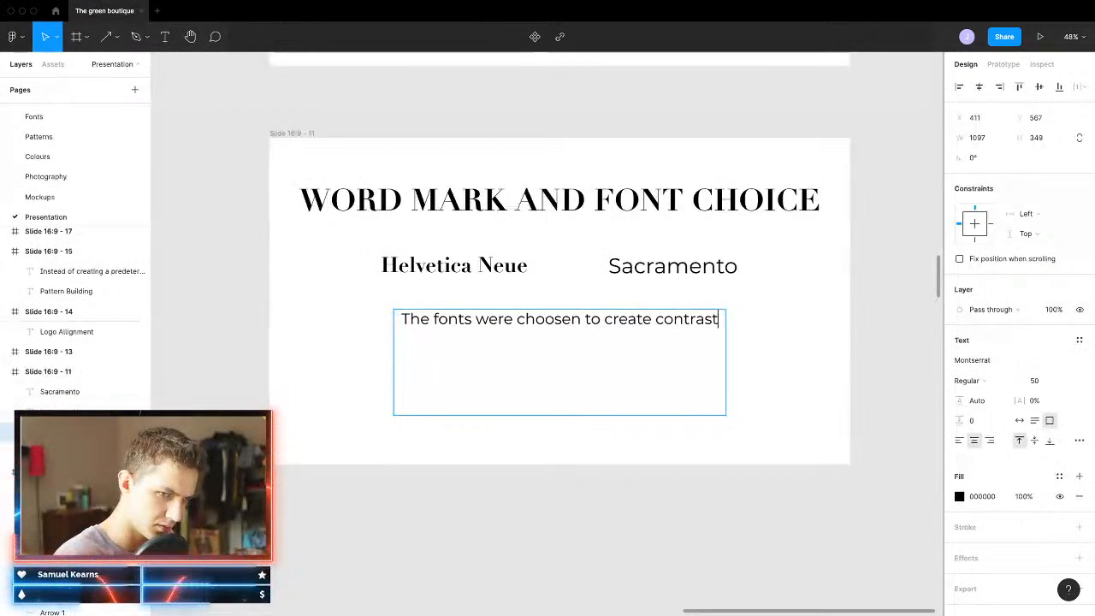
{"action": "type", "text": ". The"}
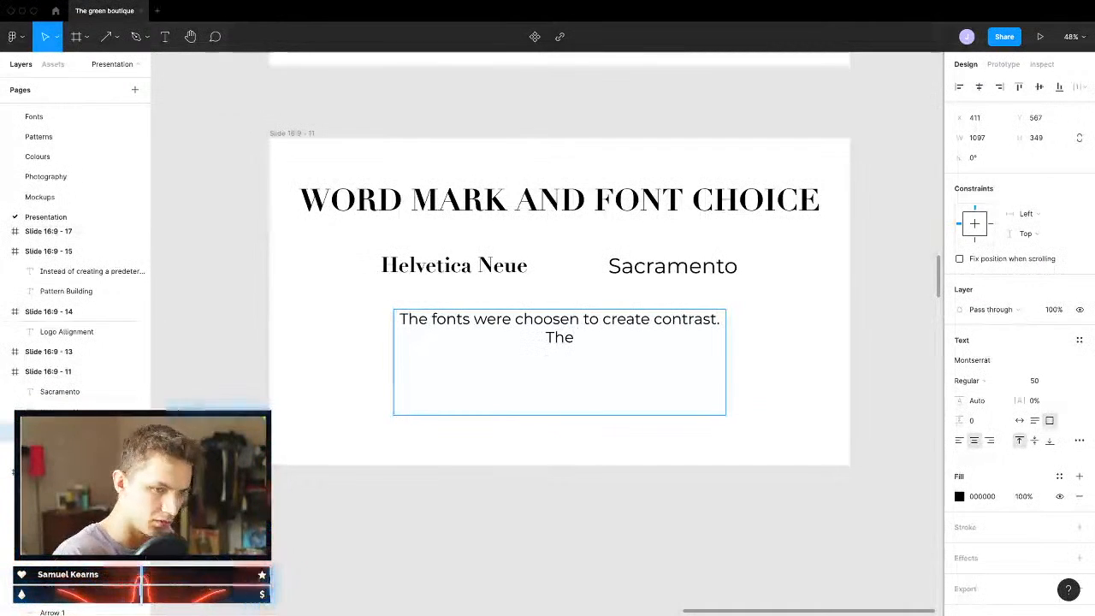
Step: Replace the text of the Helvetica Neue label with "Didot"
{"action": "double_click", "coordinate": [412, 277]}
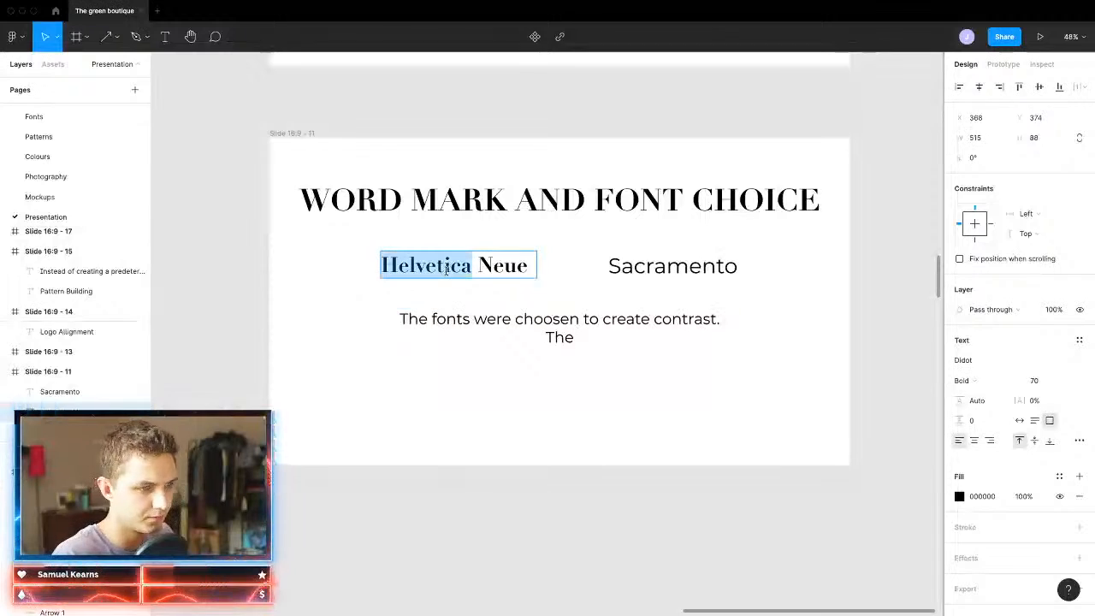
{"action": "type", "text": "di"}
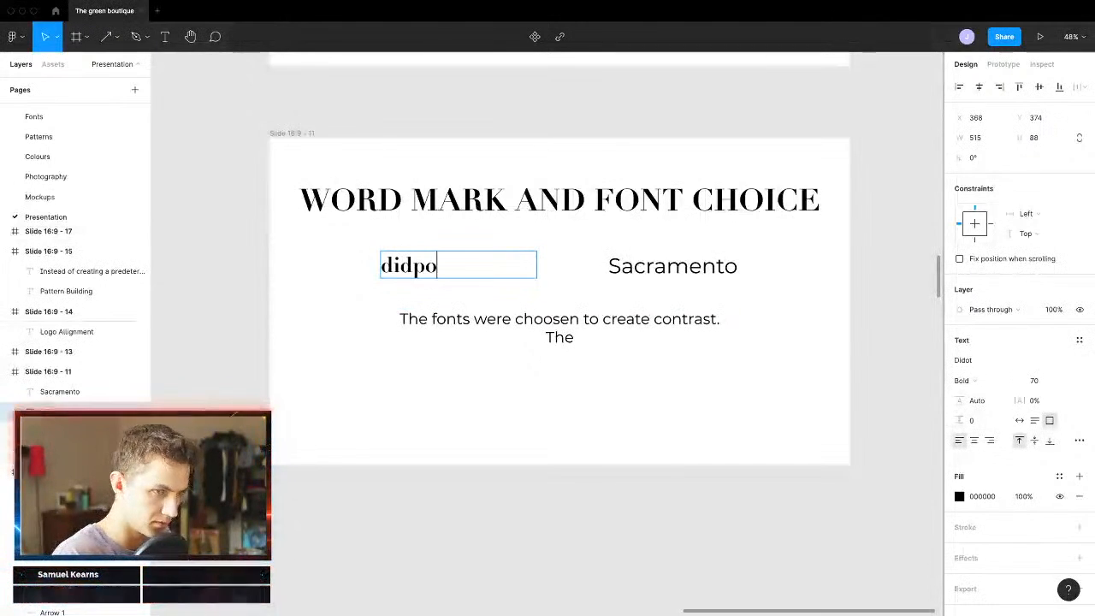
{"action": "type", "text": "dpo"}
{"action": "key", "text": "BackSpace"}
{"action": "key", "text": "BackSpace"}
{"action": "key", "text": "BackSpace"}
{"action": "key", "text": "BackSpace"}
{"action": "key", "text": "BackSpace"}
{"action": "type", "text": "Di"}
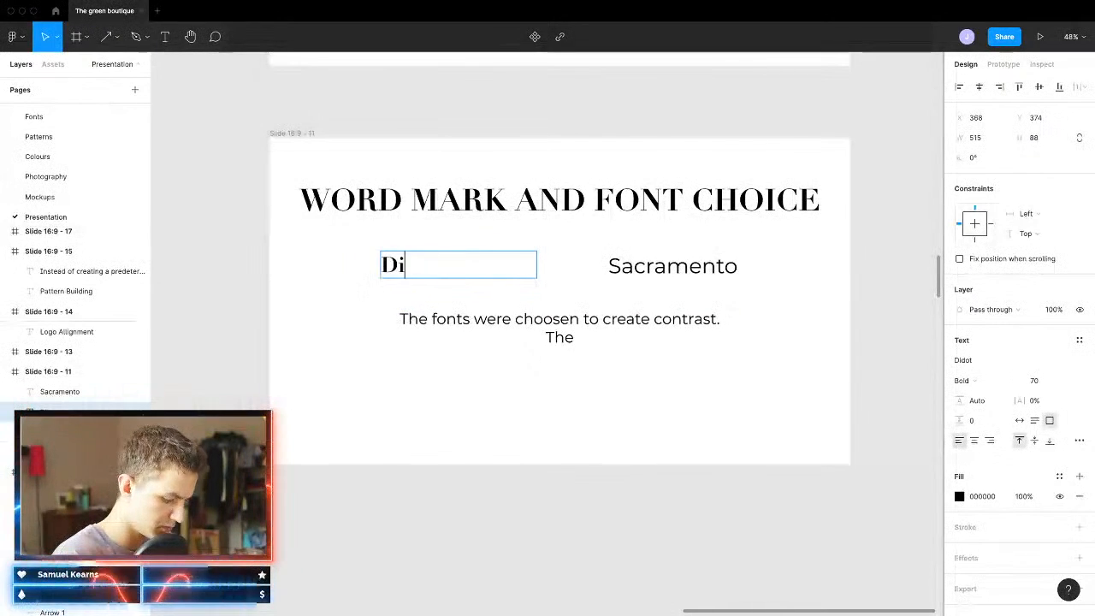
{"action": "type", "text": "dot"}
Step: Replace the text of the Sacramento label with "Montserrat"
{"action": "double_click", "coordinate": [623, 272]}
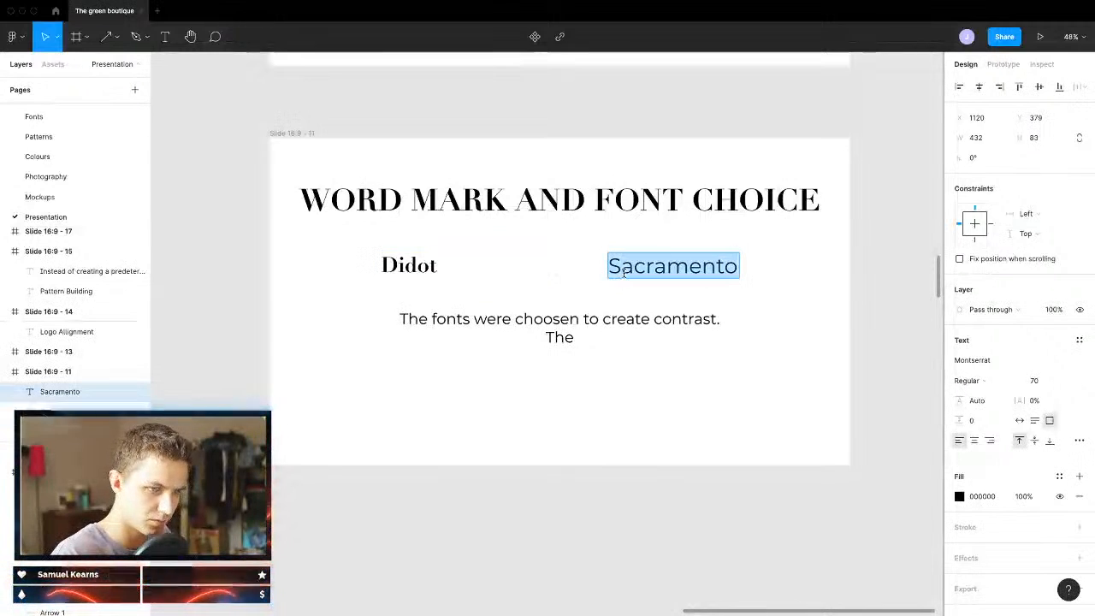
{"action": "type", "text": "Montserrat"}
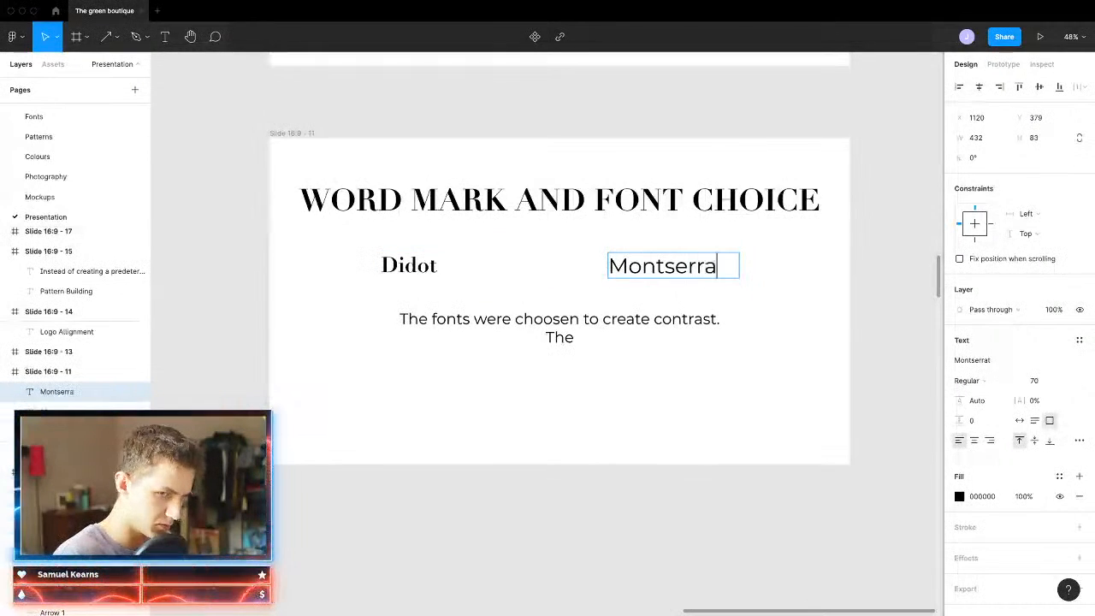
{"action": "left_click", "coordinate": [683, 344]}
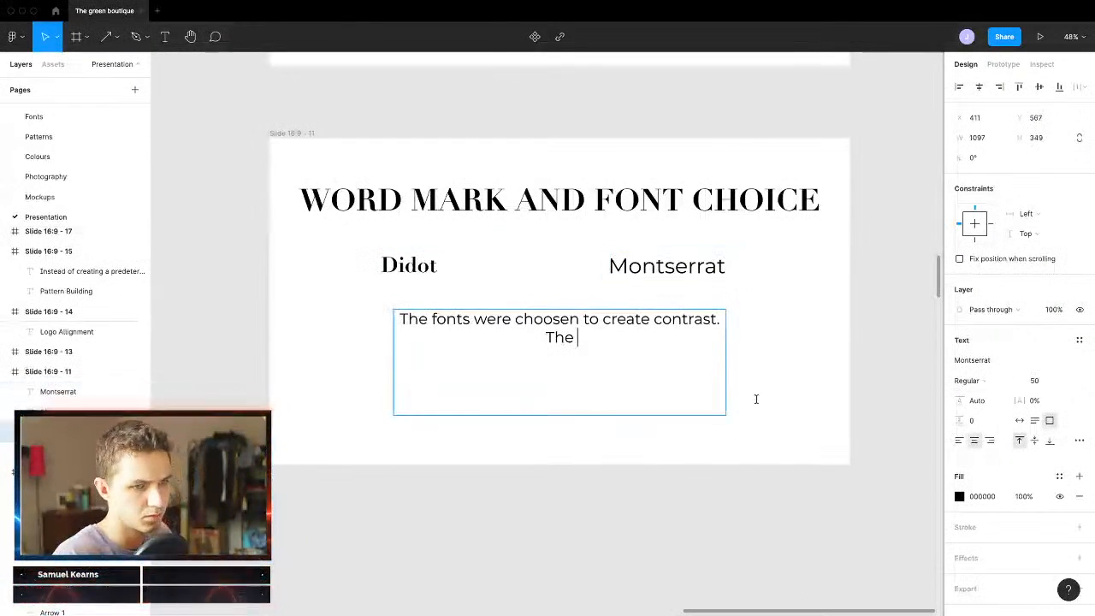
Step: Narrow the text boxes of the Didot and Montserrat labels to fit their words and centre the pair on the slide
{"action": "left_click", "coordinate": [878, 246]}
{"action": "left_click_drag", "start_coordinate": [917, 255], "coordinate": [419, 270]}
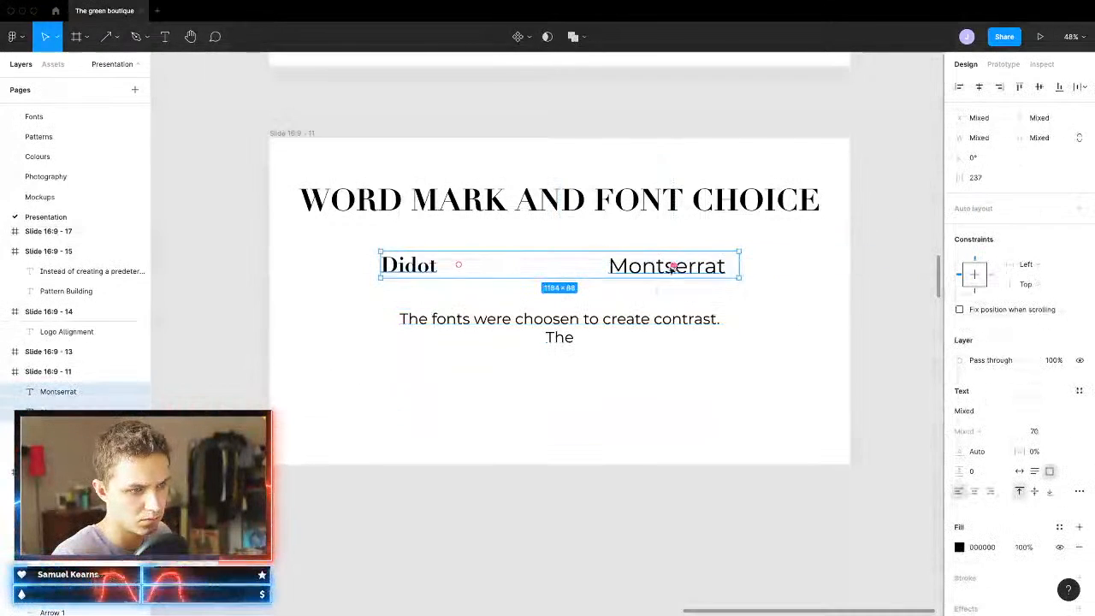
{"action": "mouse_move", "coordinate": [636, 271]}
{"action": "left_mouse_down"}
{"action": "mouse_move", "coordinate": [652, 271]}
{"action": "mouse_move", "coordinate": [634, 271]}
{"action": "left_mouse_up"}
{"action": "mouse_move", "coordinate": [487, 268]}
{"action": "left_mouse_down"}
{"action": "mouse_move", "coordinate": [582, 268]}
{"action": "mouse_move", "coordinate": [489, 268]}
{"action": "left_mouse_up"}
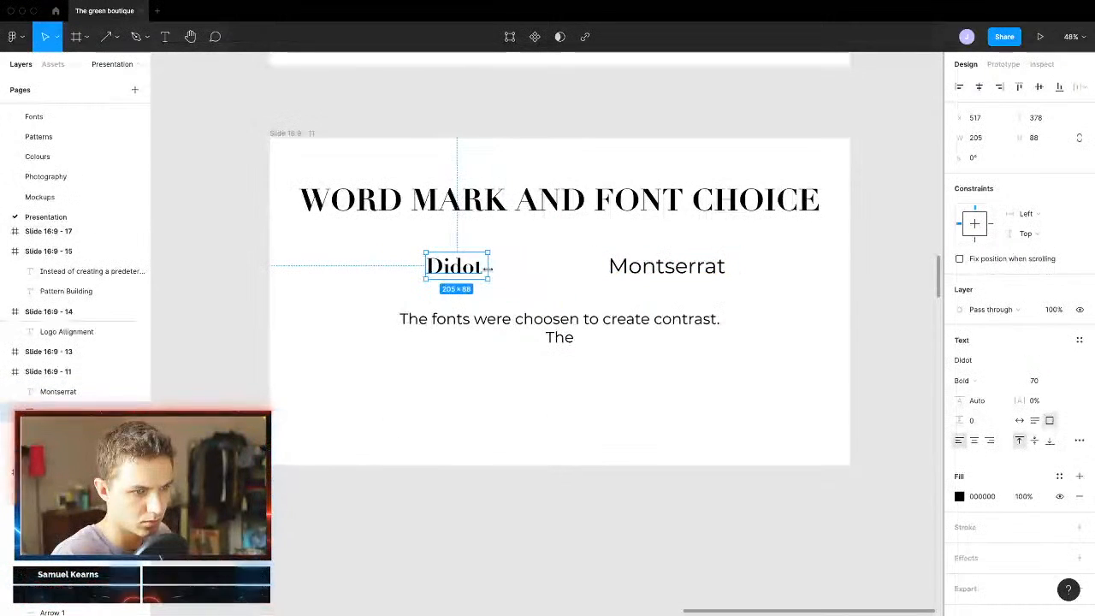
{"action": "left_click", "coordinate": [663, 272]}
{"action": "left_click_drag", "start_coordinate": [739, 265], "coordinate": [725, 264]}
{"action": "left_click_drag", "start_coordinate": [892, 256], "coordinate": [458, 272]}
{"action": "mouse_move", "coordinate": [637, 271]}
{"action": "left_mouse_down"}
{"action": "mouse_move", "coordinate": [656, 271]}
{"action": "mouse_move", "coordinate": [632, 270]}
{"action": "left_mouse_up"}
{"action": "left_click", "coordinate": [626, 290]}
Step: Replace the "The" that begins the paragraph's second sentence with "Montserrat was choosen to"
{"action": "left_click", "coordinate": [569, 343]}
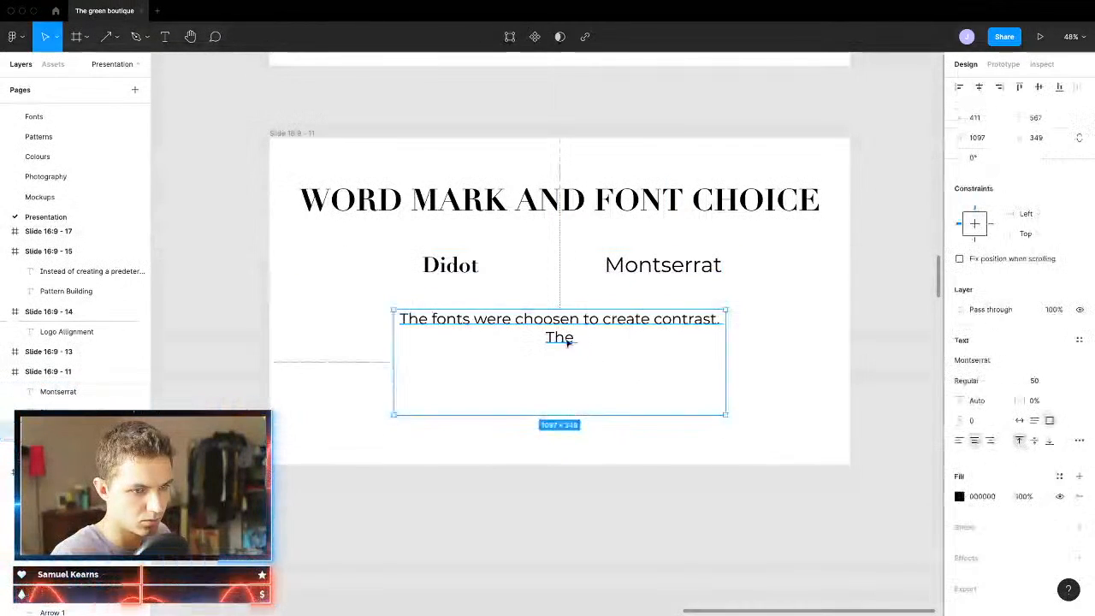
{"action": "double_click", "coordinate": [568, 343]}
{"action": "left_click", "coordinate": [574, 339]}
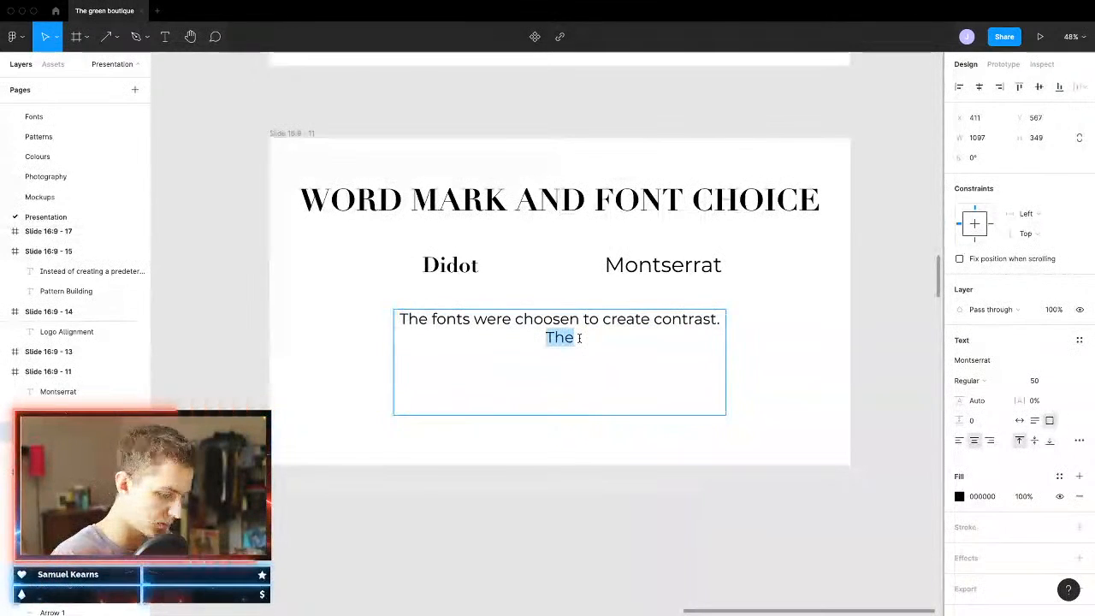
{"action": "type", "text": "Mont"}
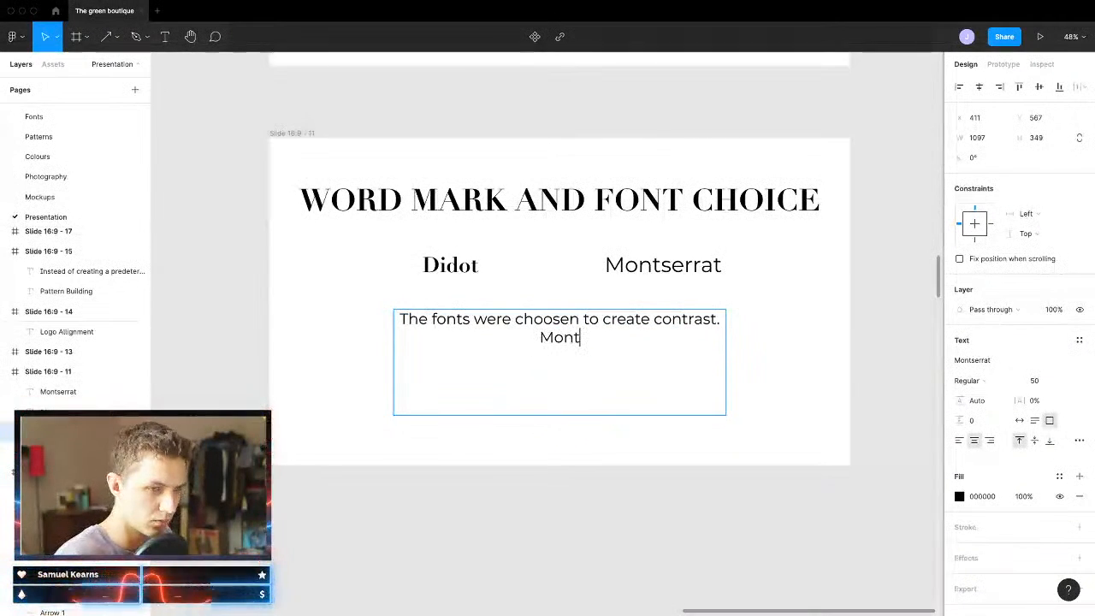
{"action": "type", "text": "serrat "}
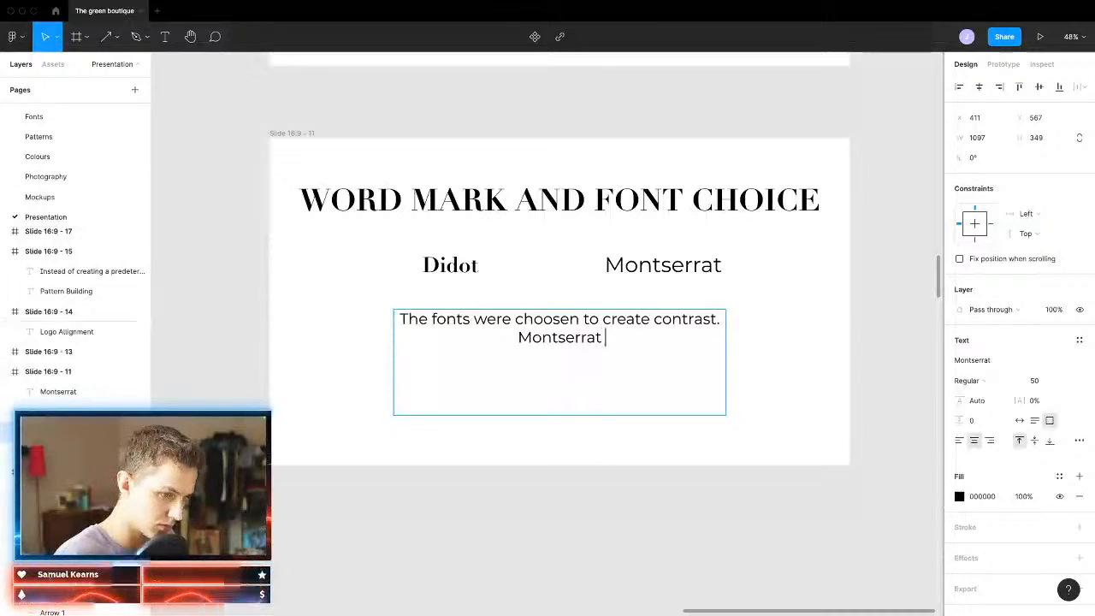
{"action": "type", "text": "was choo"}
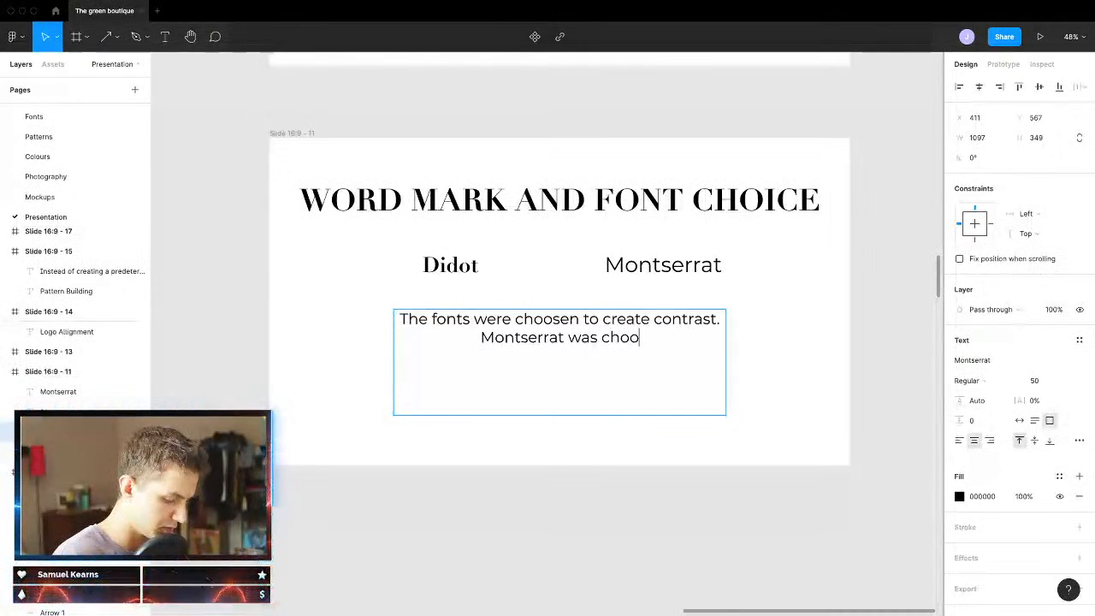
{"action": "type", "text": "sent t"}
{"action": "key", "text": "BackSpace"}
{"action": "key", "text": "BackSpace"}
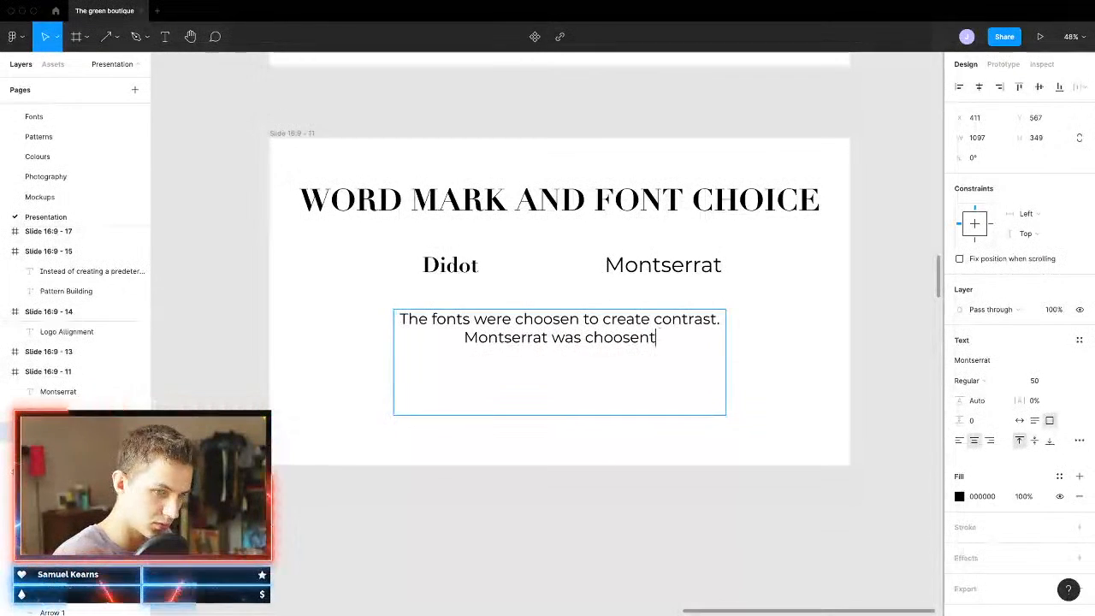
{"action": "key", "text": "BackSpace"}
{"action": "type", "text": "n to c"}
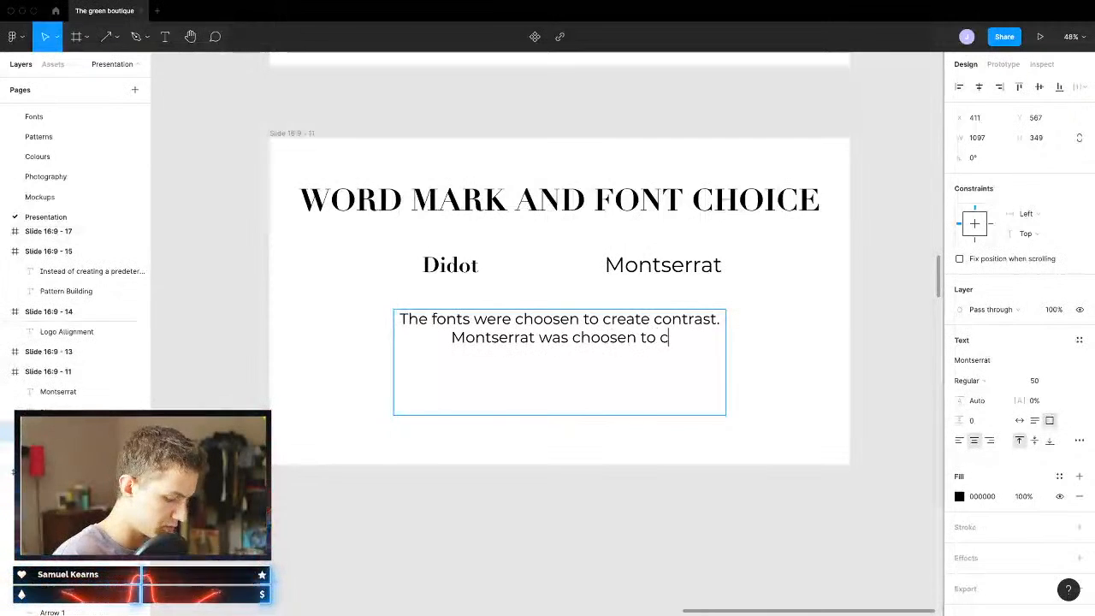
Step: Continue the paragraph's second sentence with "contrast the serif font Didot"
{"action": "key", "text": "BackSpace"}
{"action": "type", "text": "cont"}
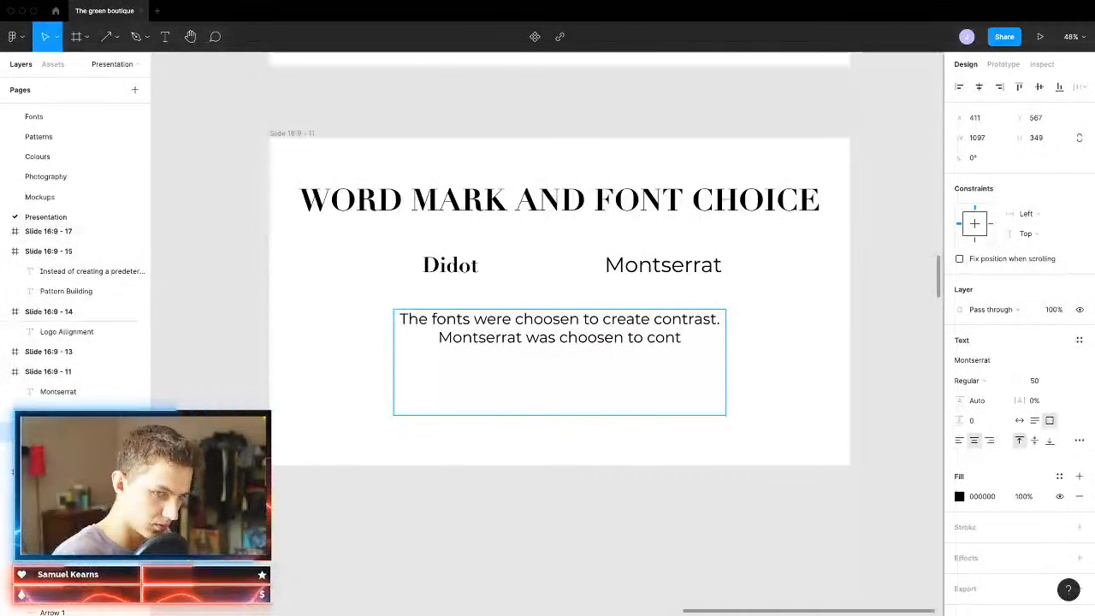
{"action": "type", "text": "rast the serif"}
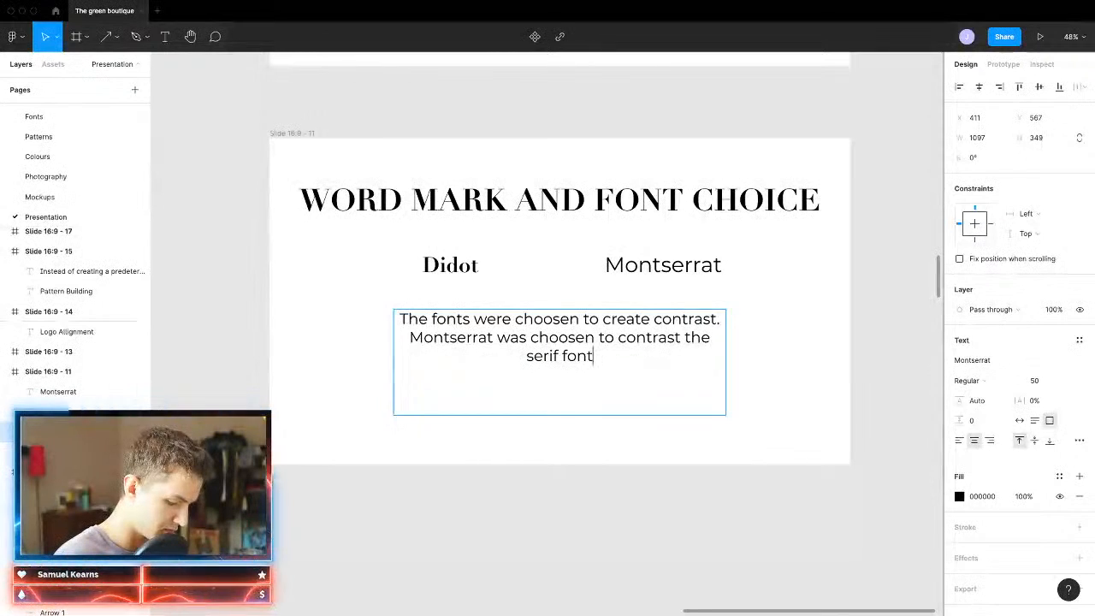
{"action": "type", "text": "font D"}
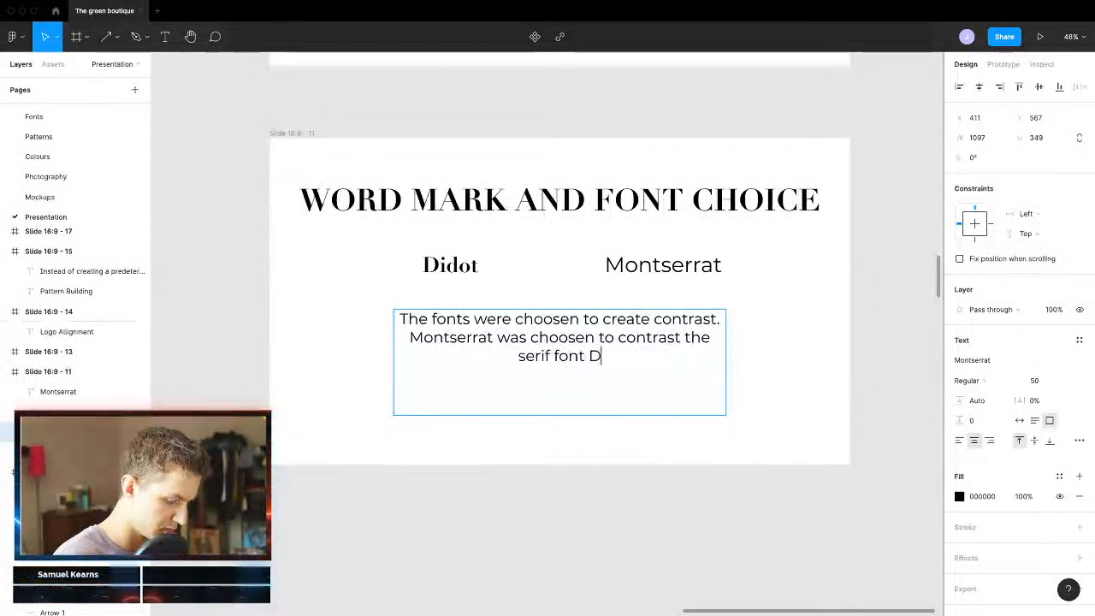
{"action": "type", "text": "idot"}
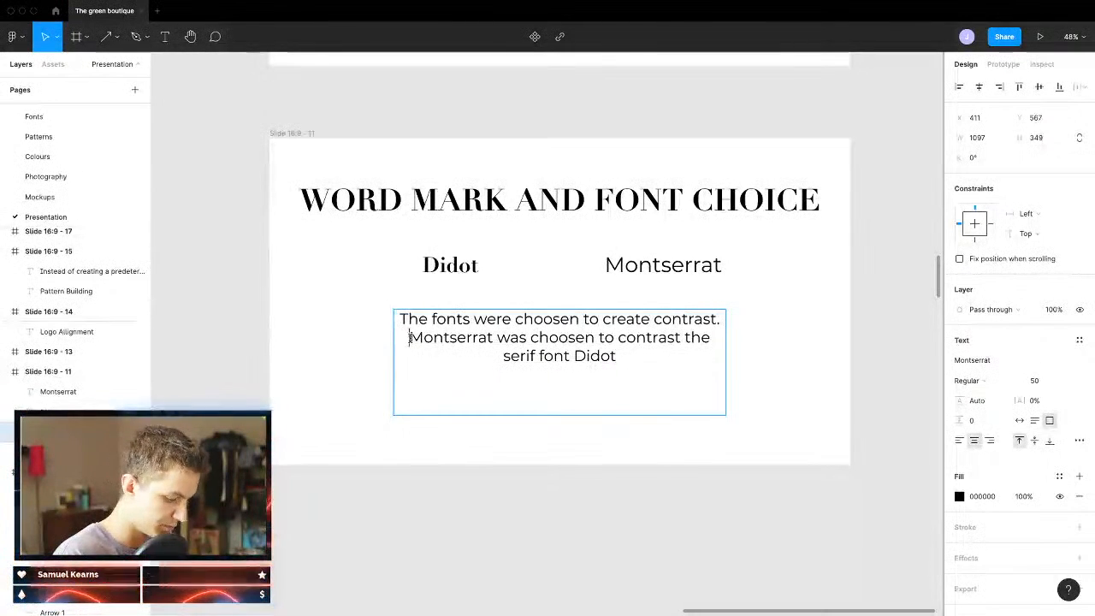
Step: Insert "The sans serif" before "Montserrat" at the start of the paragraph's second sentence
{"action": "type", "text": "the"}
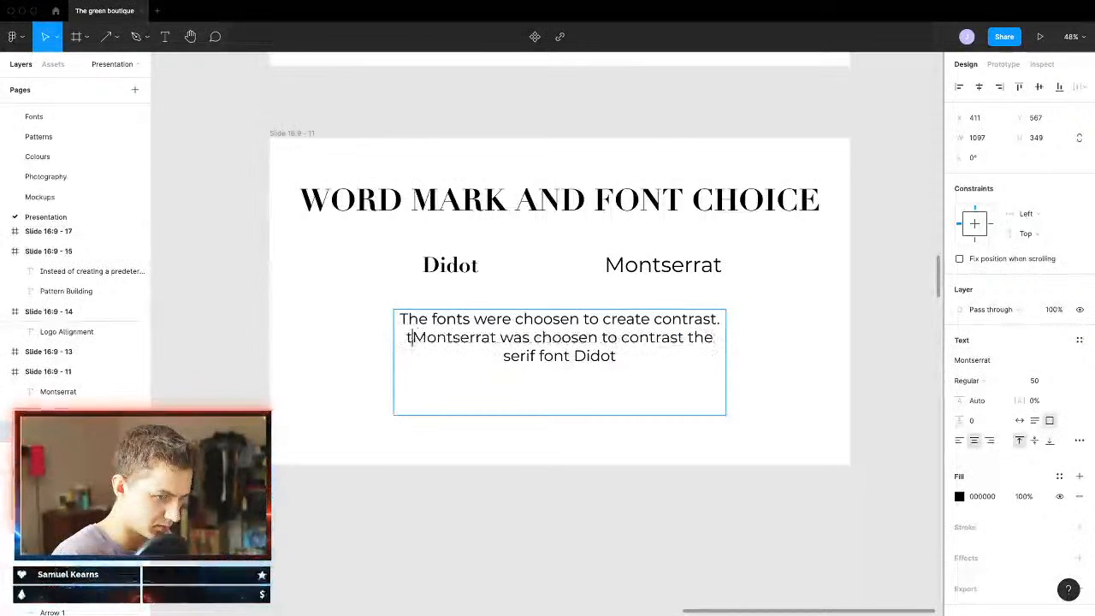
{"action": "key", "text": "BackSpace"}
{"action": "type", "text": "sans serif"}
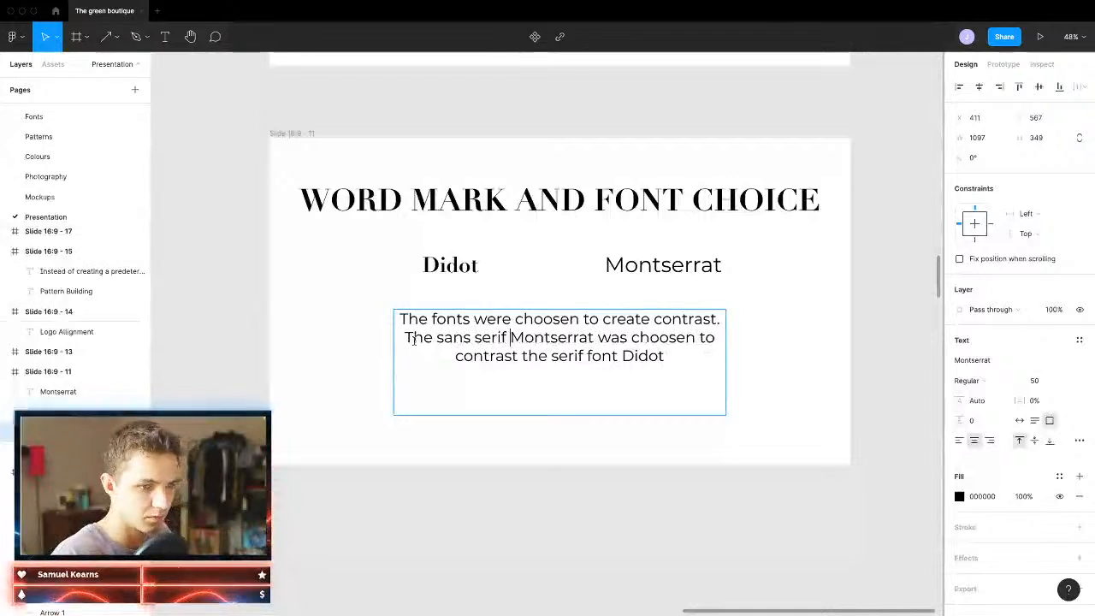
Step: Finish the paragraph's second sentence after "Didot" with ", the font that the main logo uses."
{"action": "left_click", "coordinate": [670, 353]}
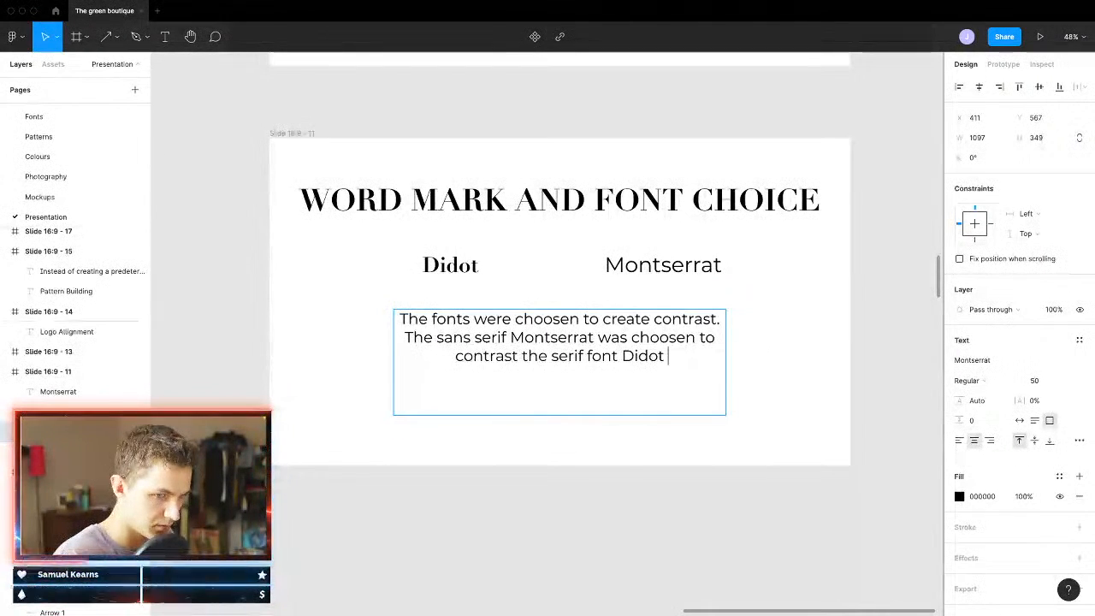
{"action": "key", "text": "BackSpace"}
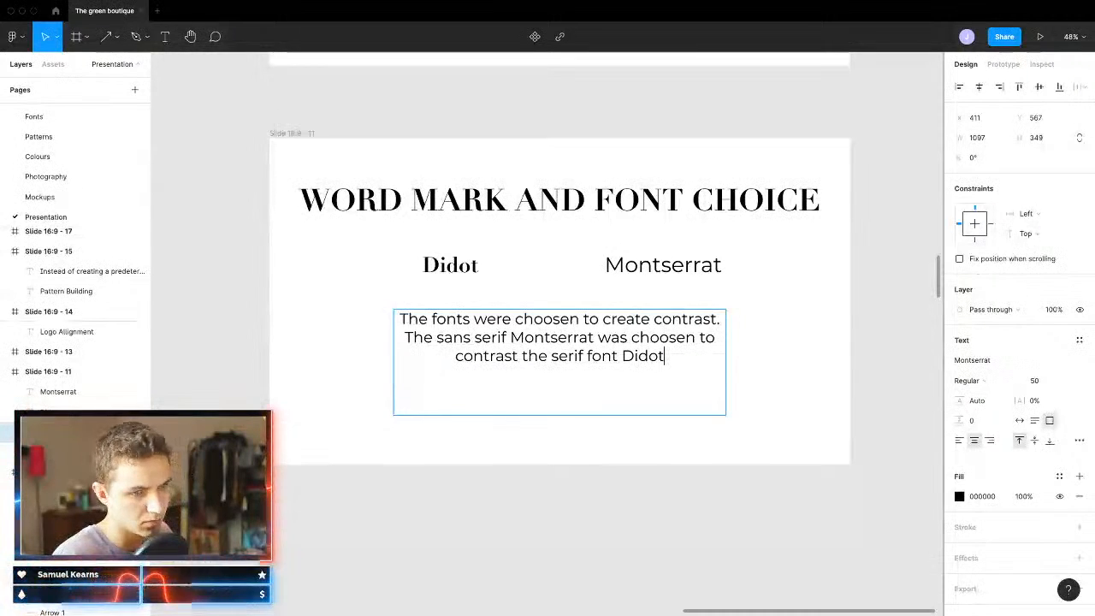
{"action": "type", "text": ", "}
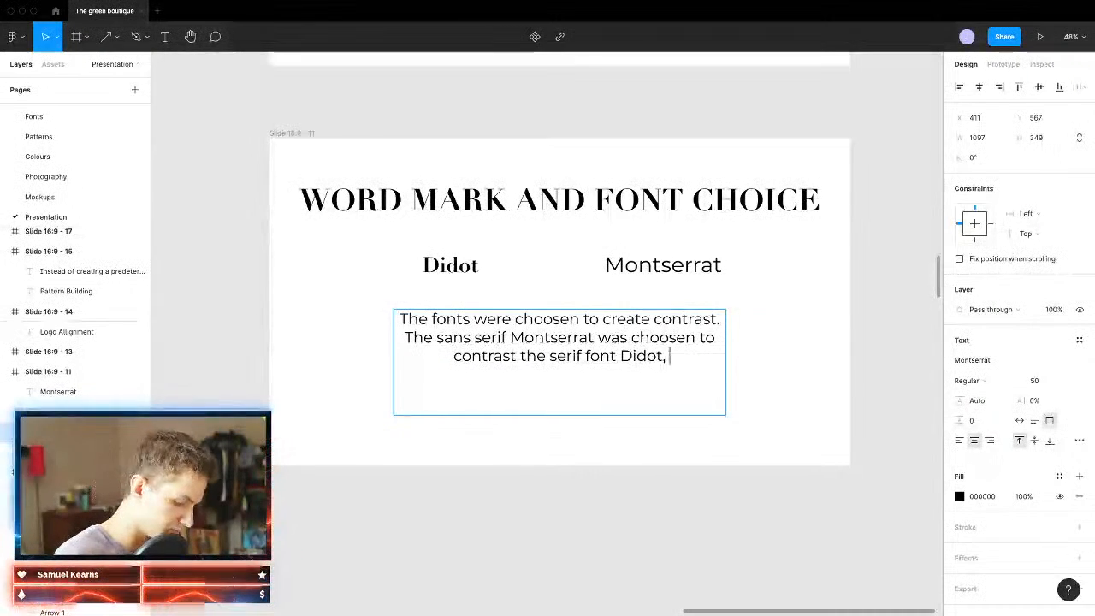
{"action": "type", "text": "the font that the main lo"}
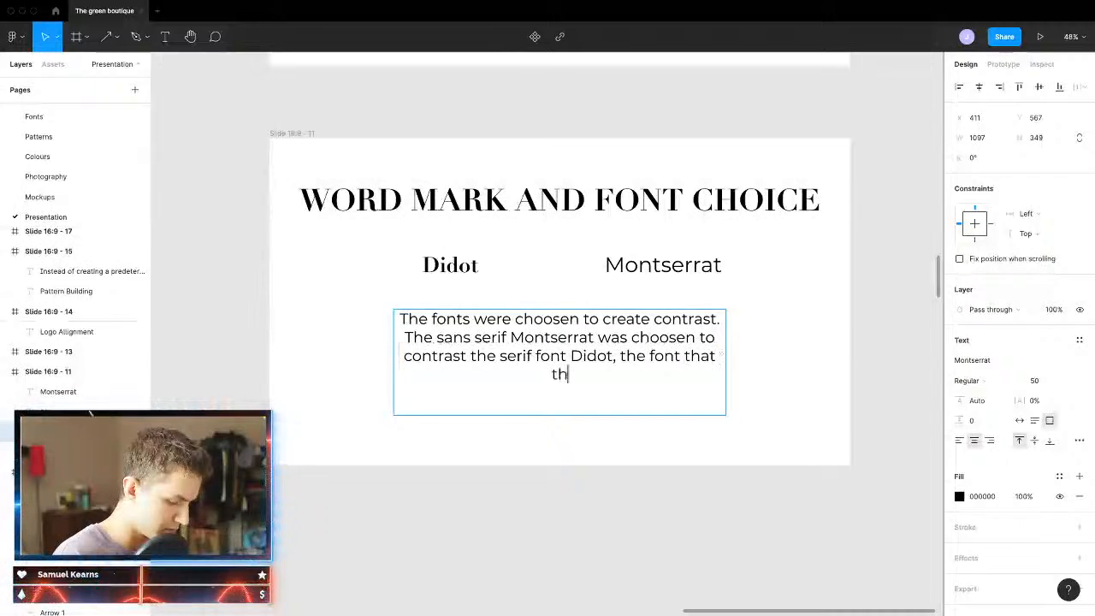
{"action": "type", "text": "go uses."}
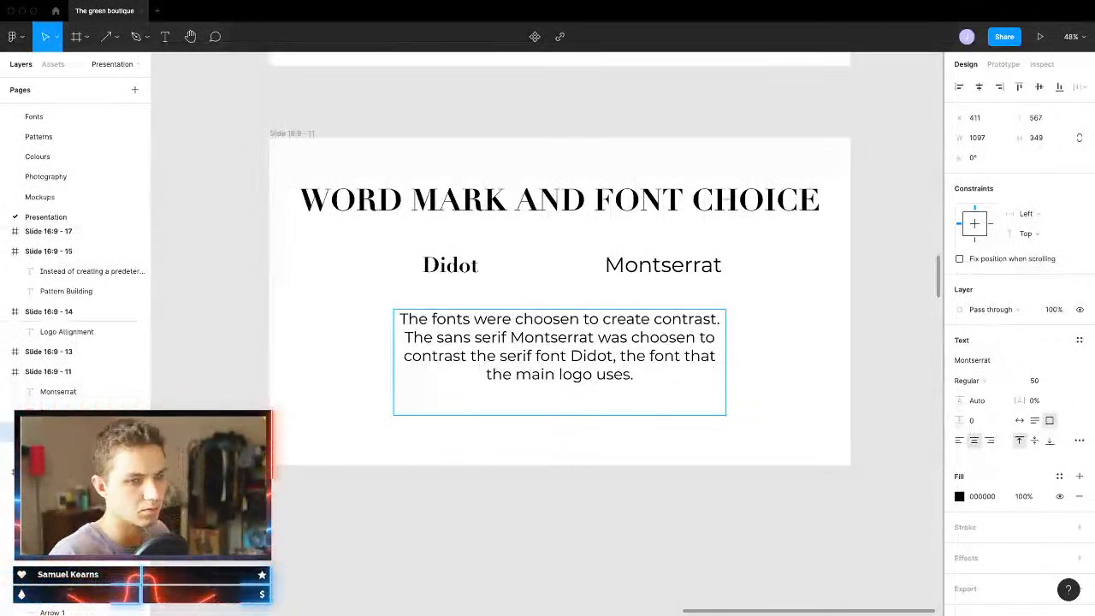
Step: Duplicate the Logo Allignment heading onto the blank Slide 16:9 - 13 as a horizontally centred "Word mark" heading near the slide's upper edge
{"action": "scroll", "coordinate": [624, 367], "scroll_direction": "down", "scroll_amount": 3}
{"action": "scroll", "coordinate": [626, 372], "scroll_direction": "down", "scroll_amount": 8}
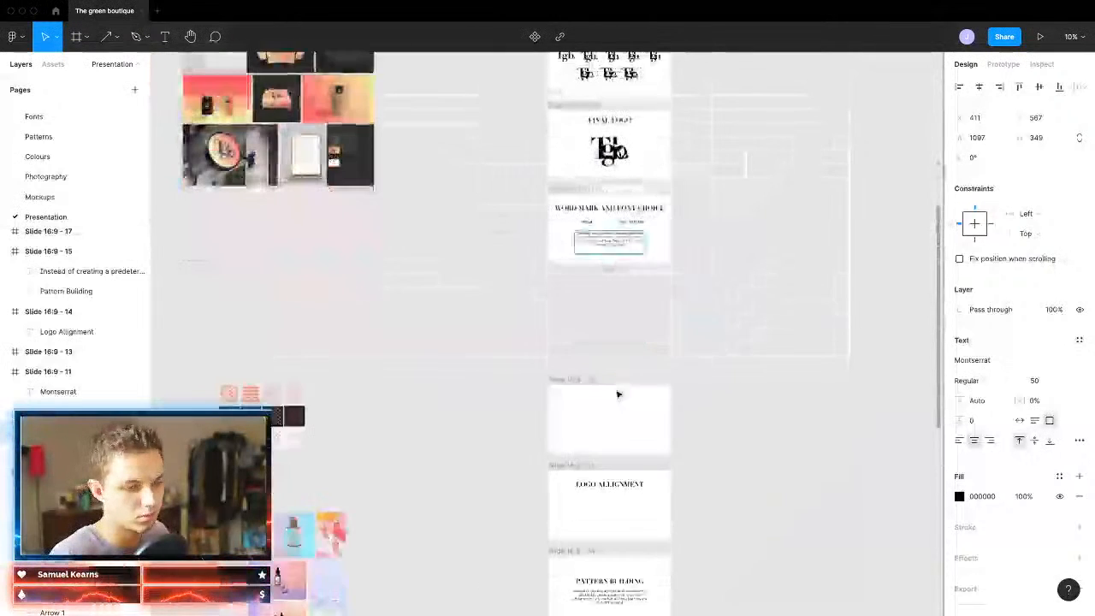
{"action": "scroll", "coordinate": [635, 426], "scroll_direction": "up", "scroll_amount": 1}
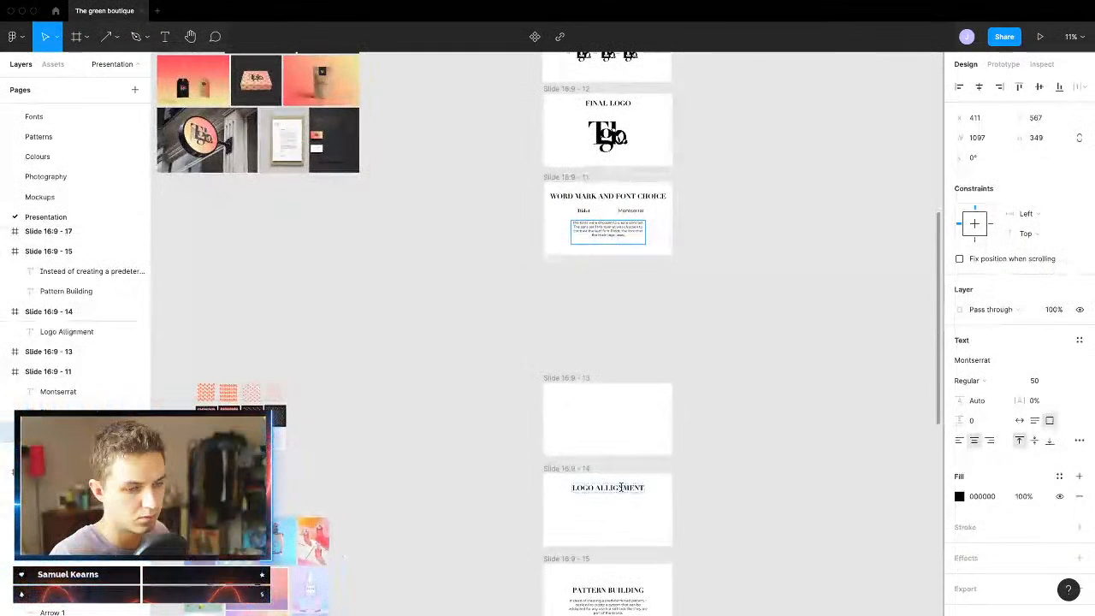
{"action": "left_click", "coordinate": [621, 487]}
{"action": "left_click_drag", "start_coordinate": [621, 486], "coordinate": [624, 398]}
{"action": "double_click", "coordinate": [625, 397]}
{"action": "type", "text": "Word"}
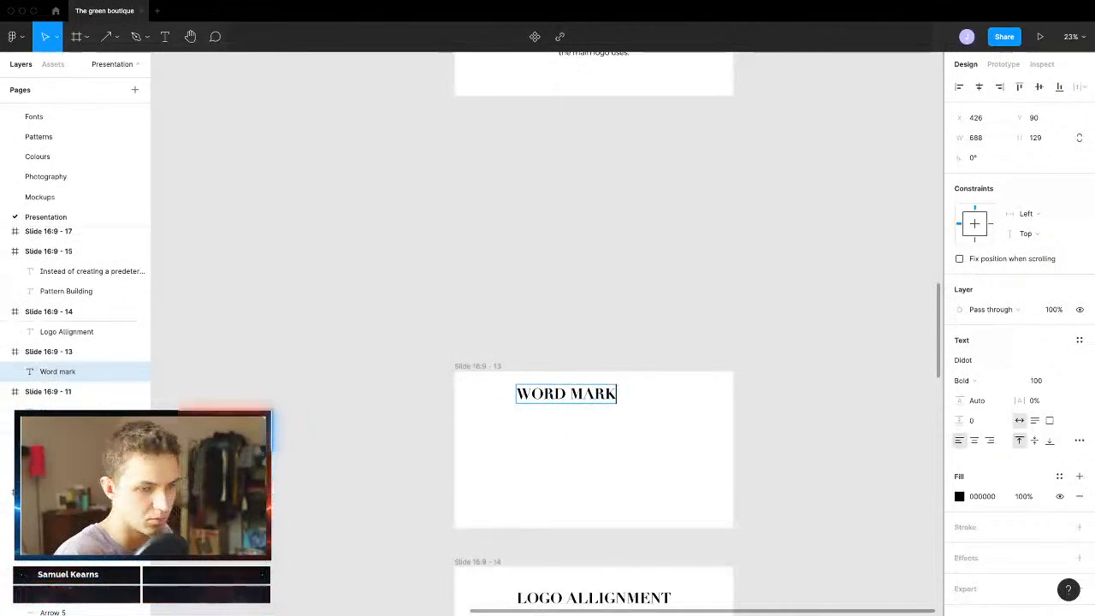
{"action": "key", "text": "Escape"}
{"action": "left_click_drag", "start_coordinate": [584, 400], "coordinate": [619, 394]}
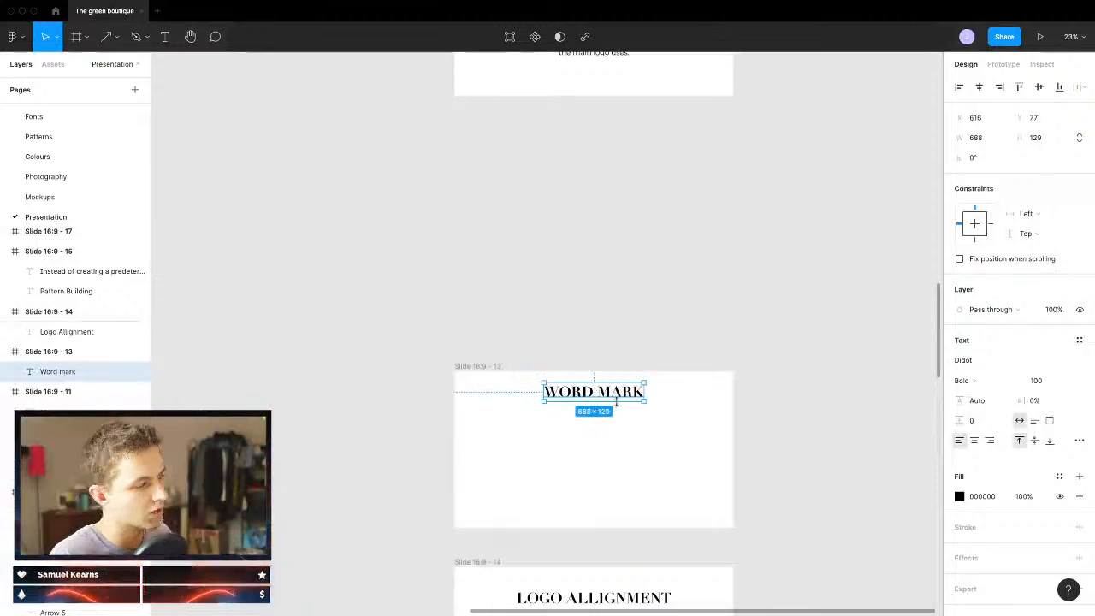
Step: Examine the logo variations on the Logo page and the samples on the Fonts page for reusable The Green Boutique word mark lettering
{"action": "scroll", "coordinate": [43, 136], "scroll_direction": "up", "scroll_amount": 2}
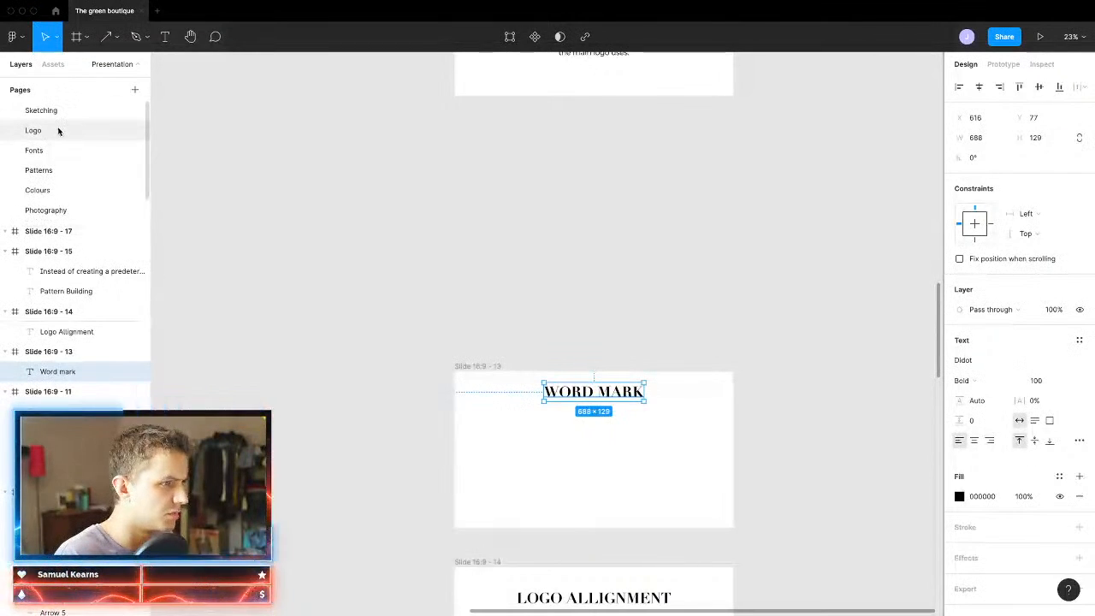
{"action": "left_click", "coordinate": [58, 130]}
{"action": "scroll", "coordinate": [717, 324], "scroll_direction": "right", "scroll_amount": 20}
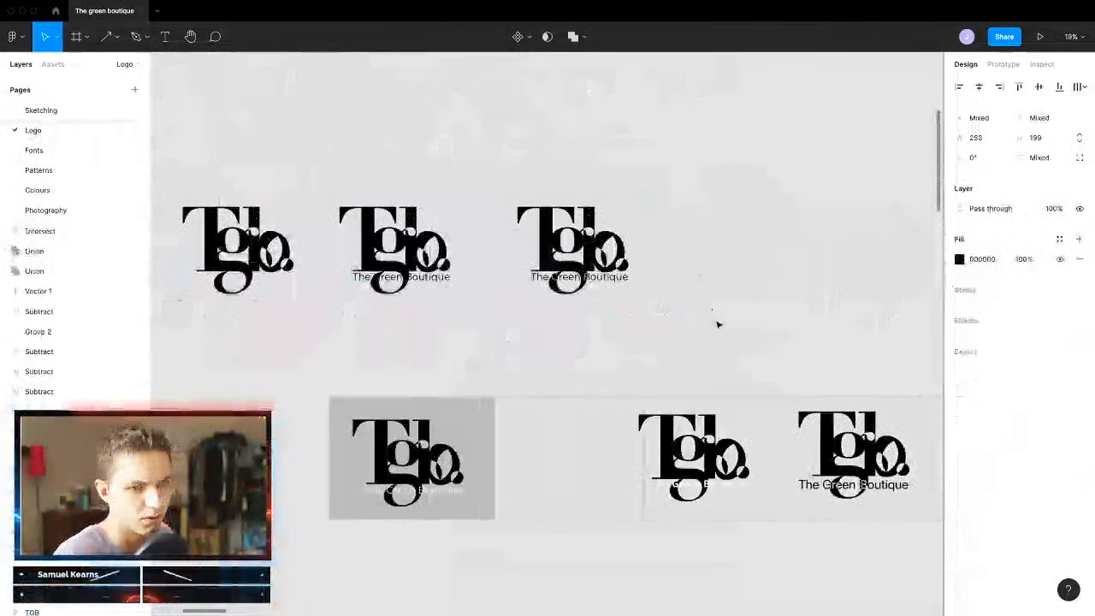
{"action": "scroll", "coordinate": [732, 338], "scroll_direction": "right", "scroll_amount": 5}
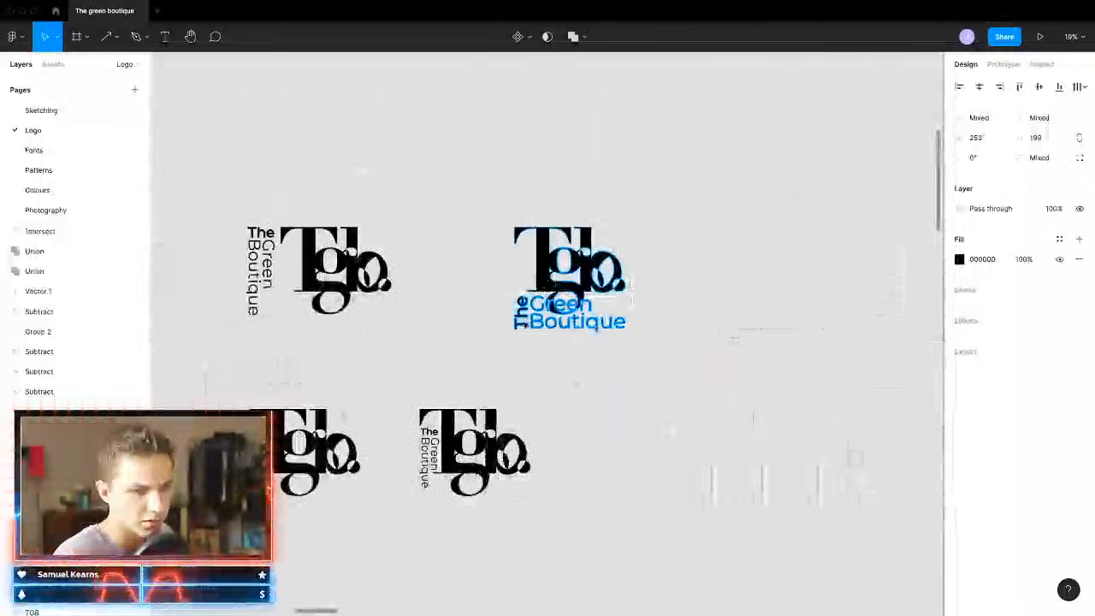
{"action": "left_click", "coordinate": [570, 340]}
{"action": "left_click", "coordinate": [589, 427]}
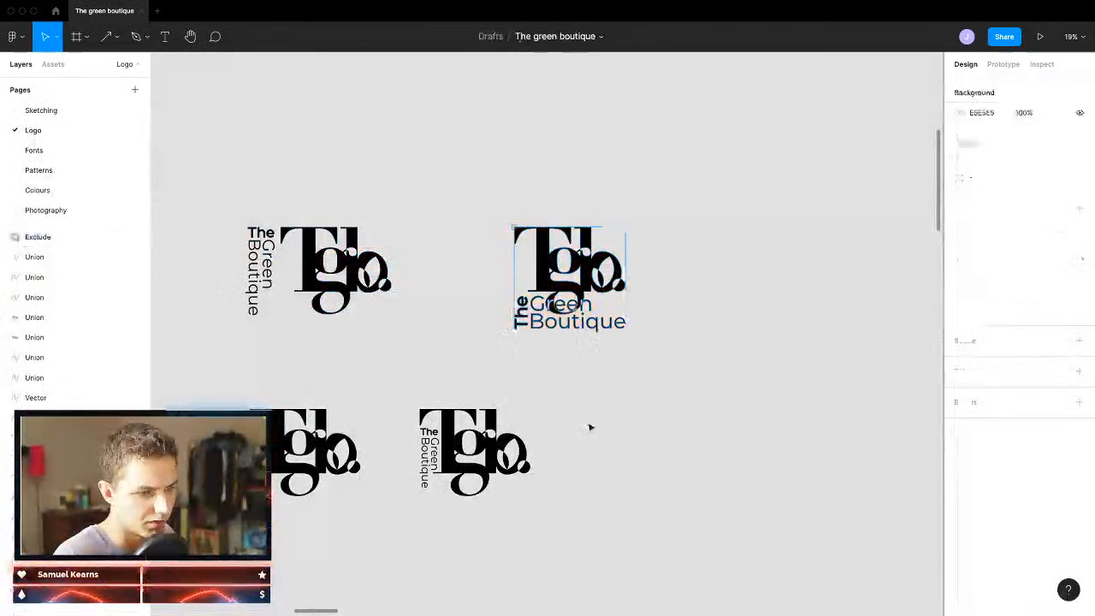
{"action": "left_click", "coordinate": [424, 455]}
{"action": "left_click", "coordinate": [422, 459]}
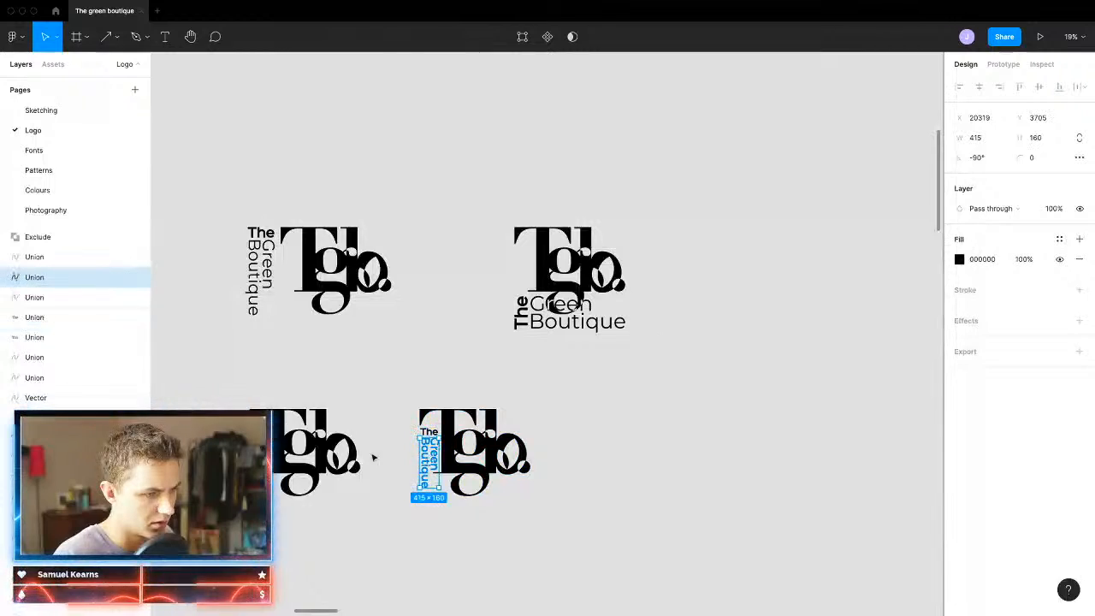
{"action": "scroll", "coordinate": [420, 457], "scroll_direction": "down", "scroll_amount": 10}
{"action": "scroll", "coordinate": [314, 251], "scroll_direction": "left", "scroll_amount": 4}
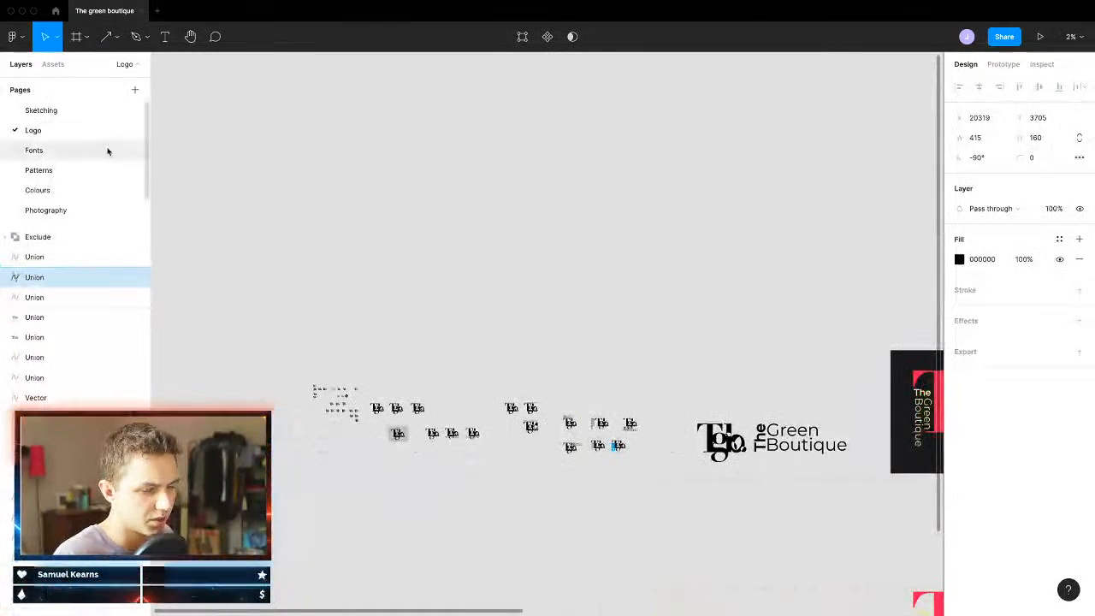
{"action": "left_click", "coordinate": [39, 150]}
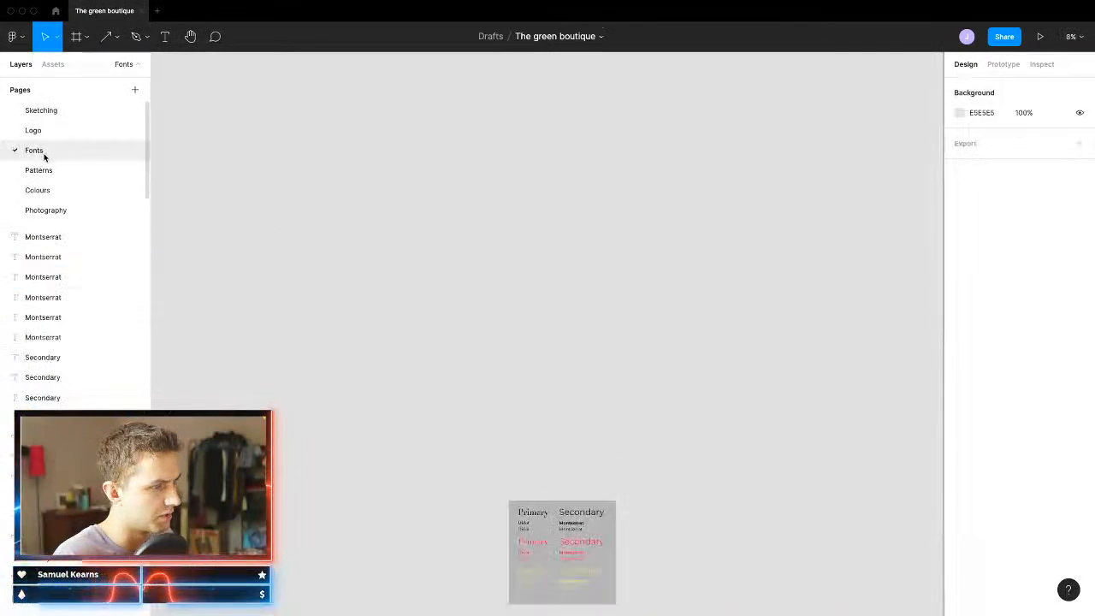
{"action": "left_click", "coordinate": [51, 131]}
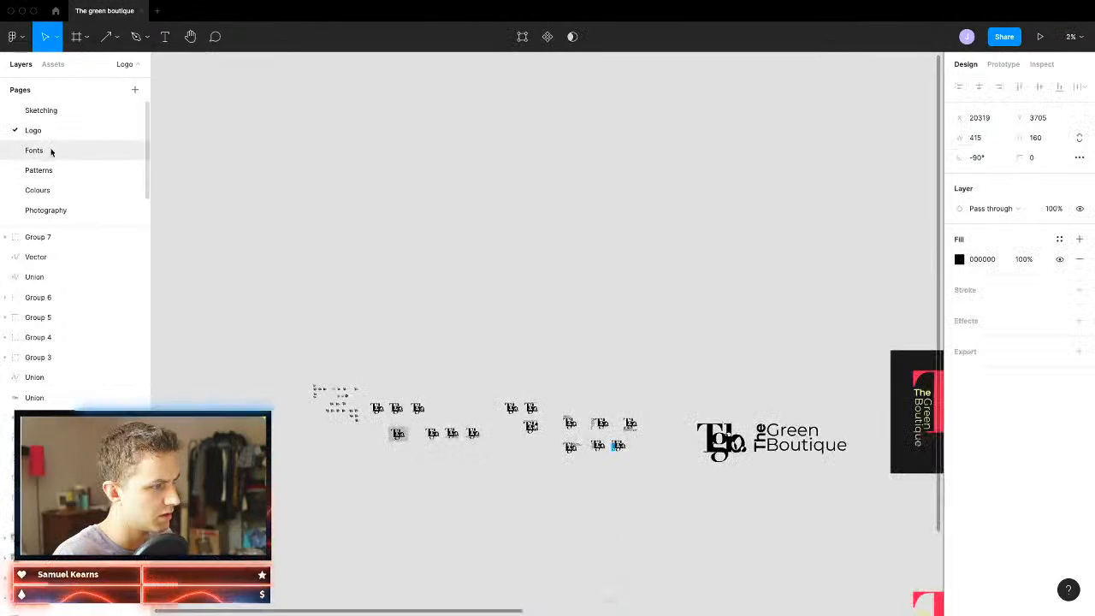
{"action": "left_click", "coordinate": [51, 151]}
{"action": "left_click", "coordinate": [55, 130]}
Step: Start an empty text box in the blank area below the logos on the Logo page and set its font to Montserrat
{"action": "scroll", "coordinate": [680, 340], "scroll_direction": "right", "scroll_amount": 5}
{"action": "scroll", "coordinate": [650, 436], "scroll_direction": "down", "scroll_amount": 10}
{"action": "key", "text": "t"}
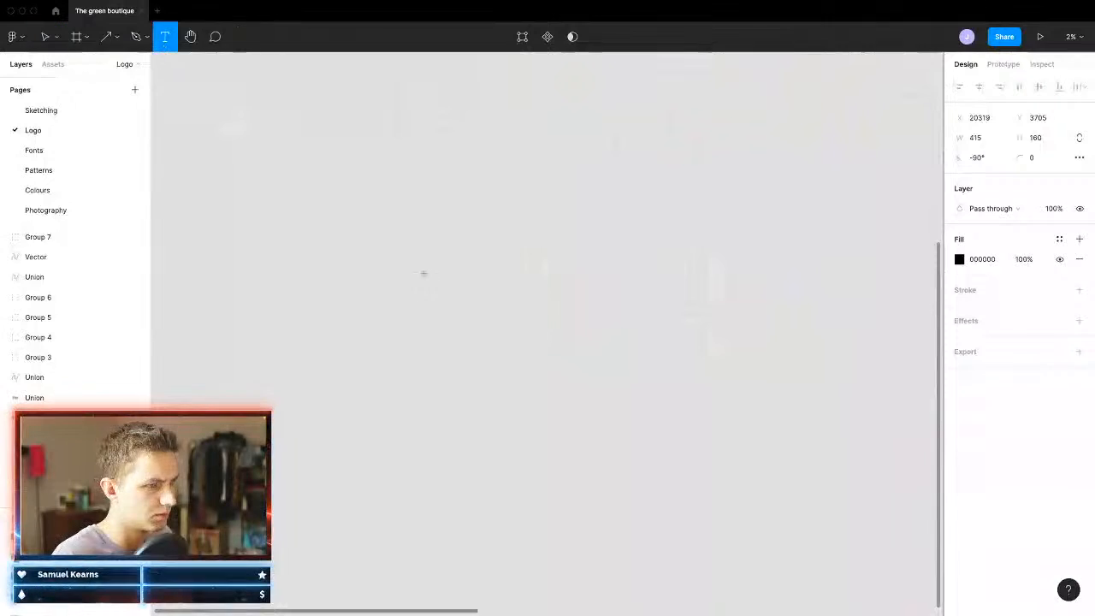
{"action": "left_click_drag", "start_coordinate": [423, 274], "coordinate": [715, 370]}
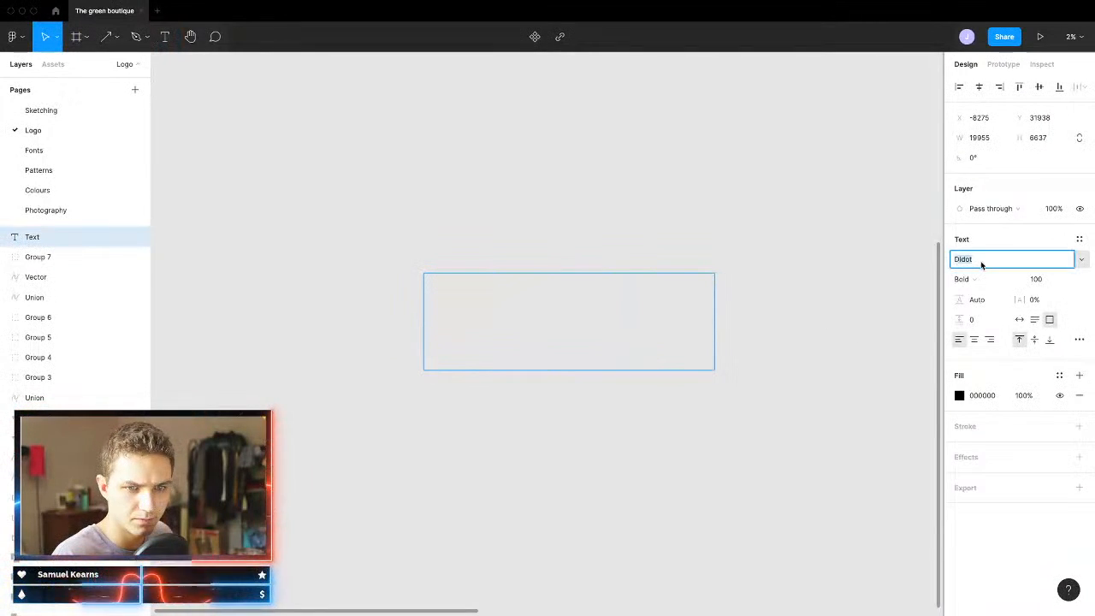
{"action": "type", "text": "Montserrat"}
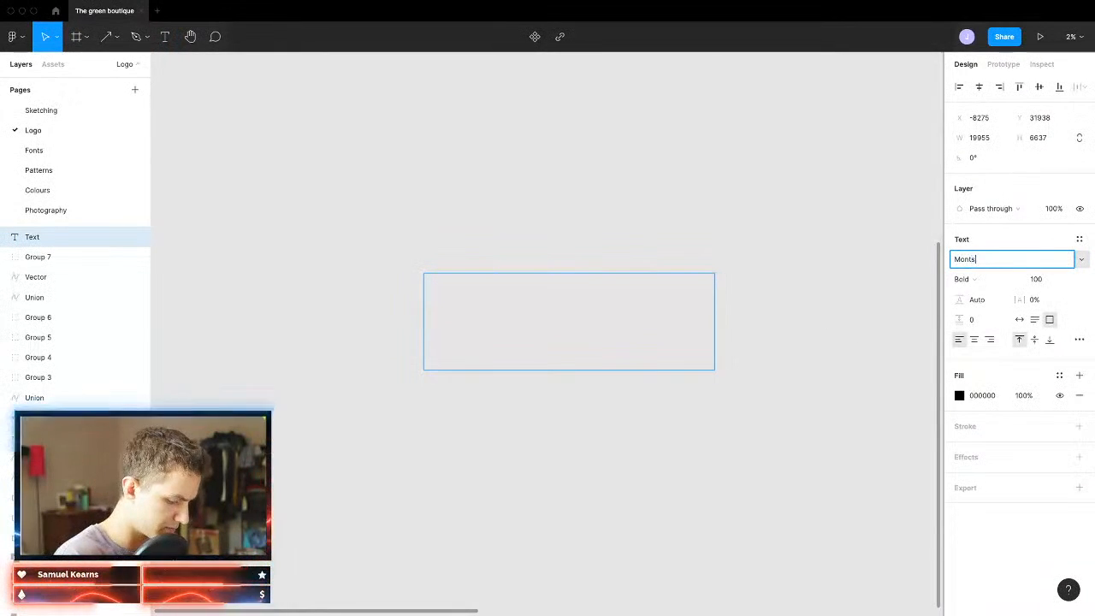
{"action": "left_click", "coordinate": [1045, 280]}
{"action": "scroll", "coordinate": [466, 293], "scroll_direction": "up", "scroll_amount": 5}
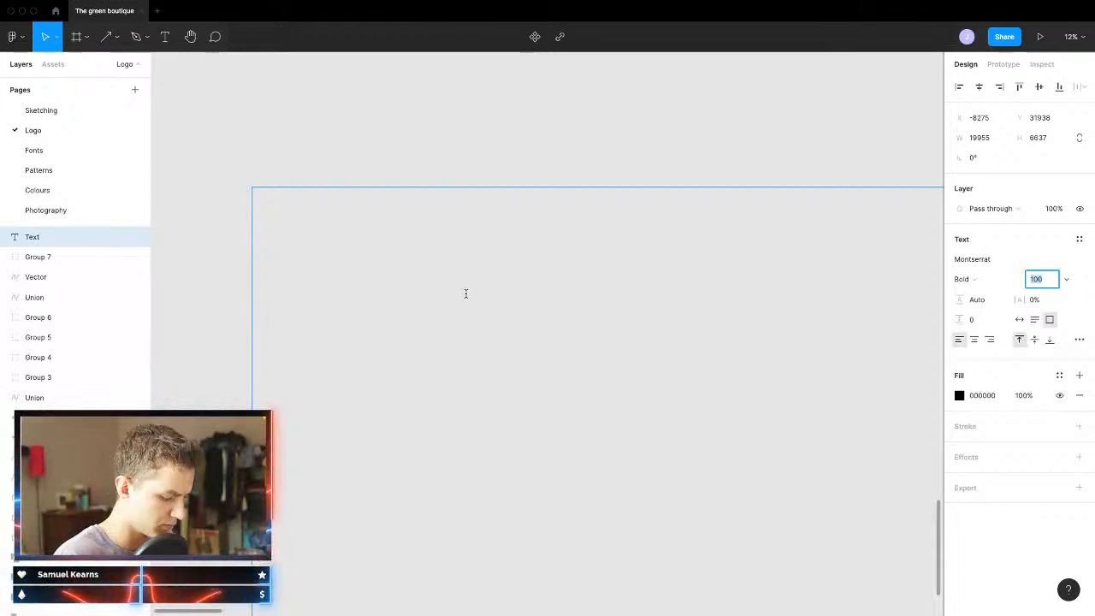
{"action": "left_click", "coordinate": [435, 282]}
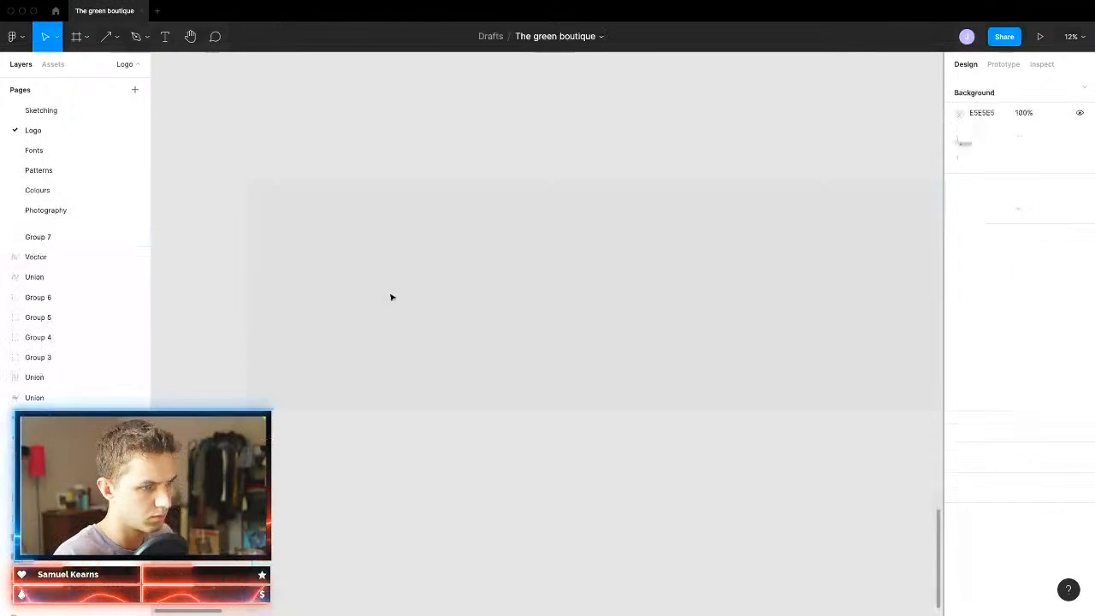
Step: Add the text "The" in Montserrat Bold, size 100, beside the pink logos and shrink its box to about 297 × 144
{"action": "scroll", "coordinate": [462, 275], "scroll_direction": "down", "scroll_amount": 5}
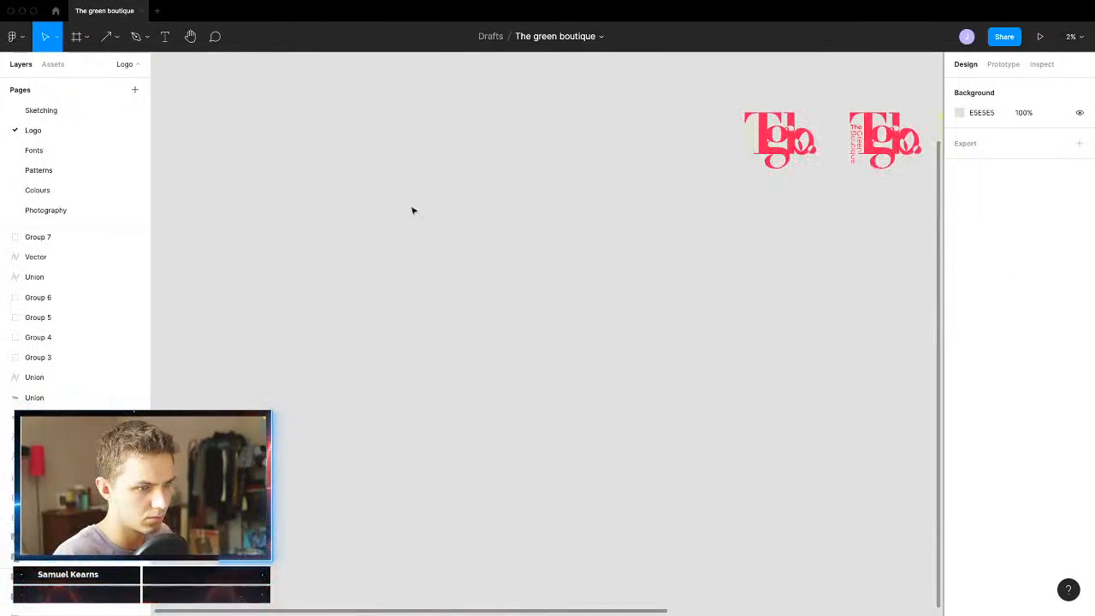
{"action": "left_click", "coordinate": [165, 36]}
{"action": "left_click_drag", "start_coordinate": [367, 255], "coordinate": [465, 278]}
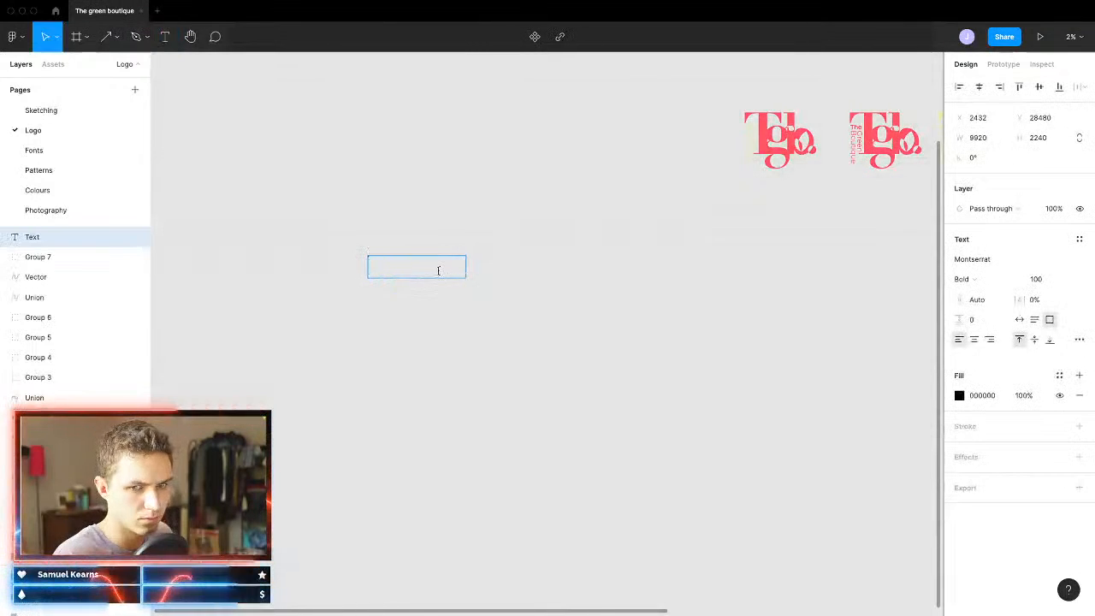
{"action": "scroll", "coordinate": [381, 266], "scroll_direction": "up", "scroll_amount": 5}
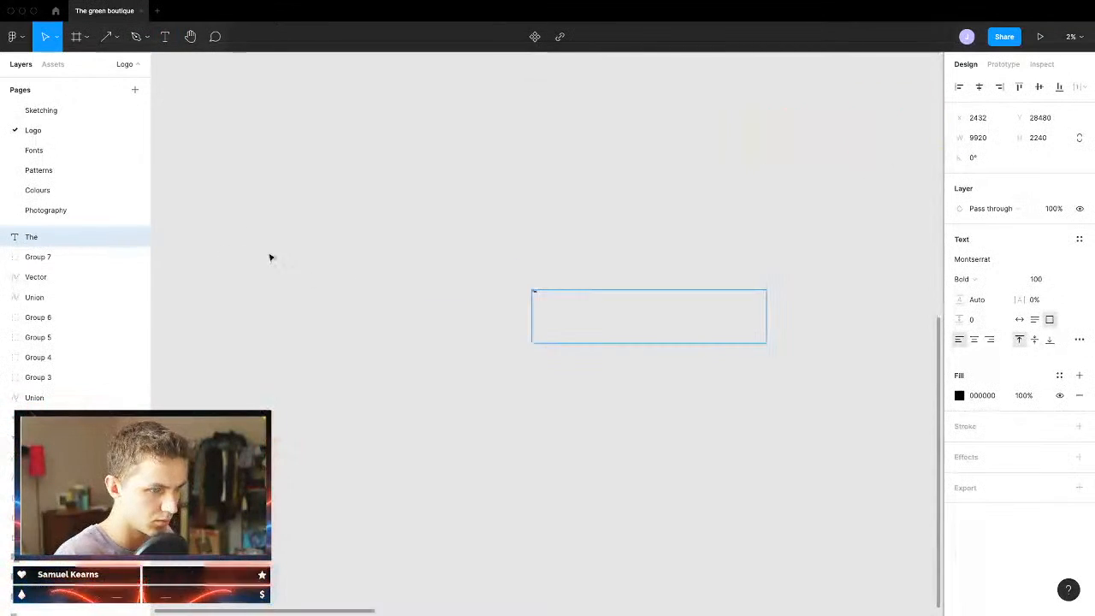
{"action": "key", "text": "Escape"}
{"action": "left_click_drag", "start_coordinate": [927, 278], "coordinate": [412, 210]}
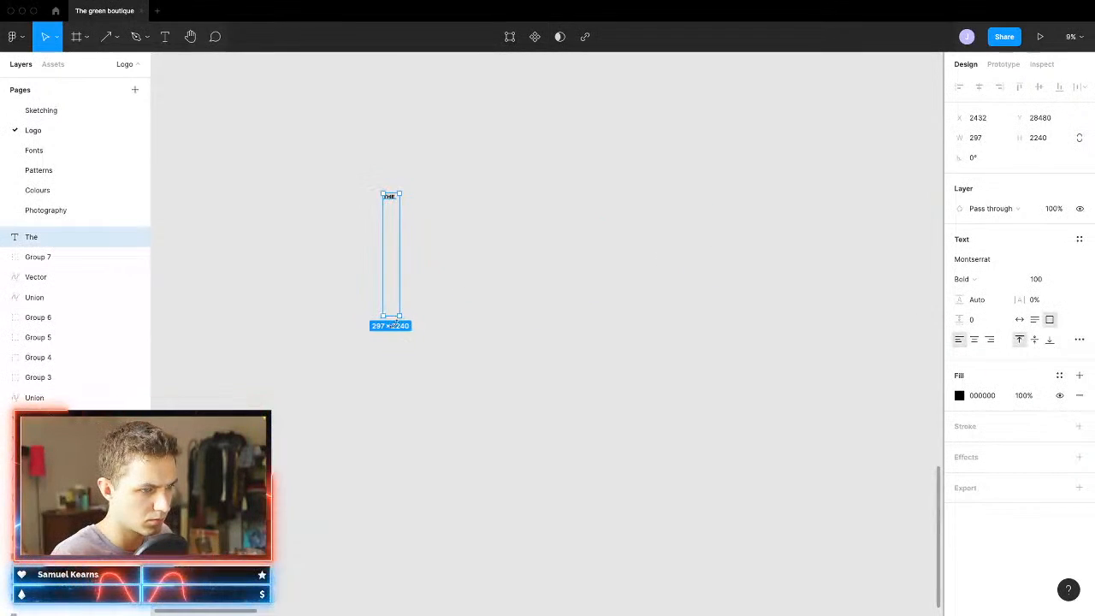
{"action": "left_click_drag", "start_coordinate": [395, 325], "coordinate": [366, 274]}
Step: Change the lower copy of "The" to "Green" and widen its box to about 375 so the word fits on one line
{"action": "scroll", "coordinate": [398, 199], "scroll_direction": "up", "scroll_amount": 5}
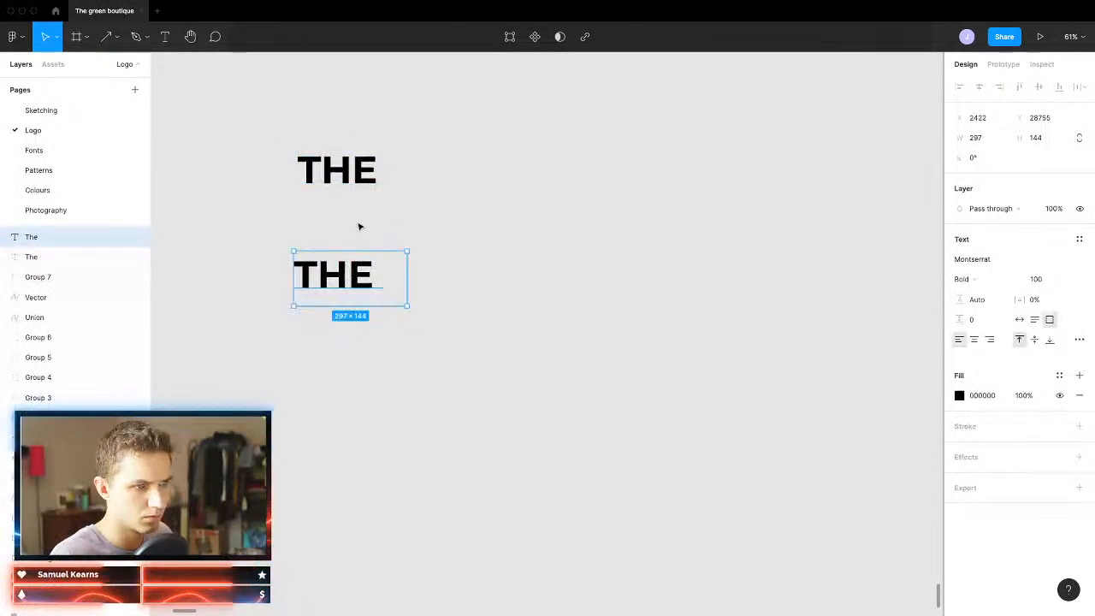
{"action": "left_click", "coordinate": [366, 181]}
{"action": "double_click", "coordinate": [367, 181]}
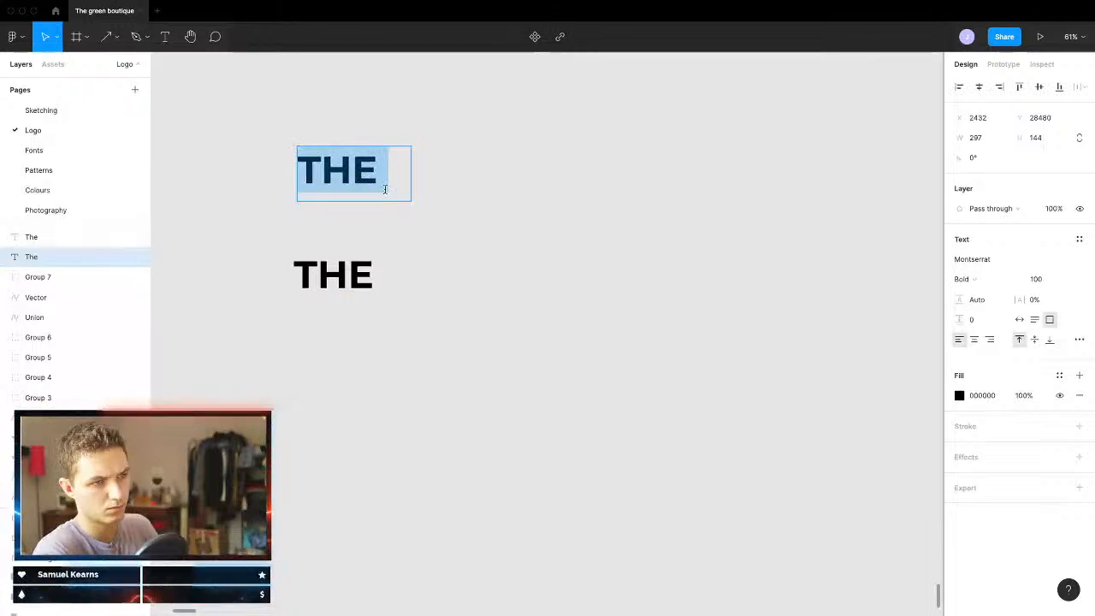
{"action": "double_click", "coordinate": [349, 286]}
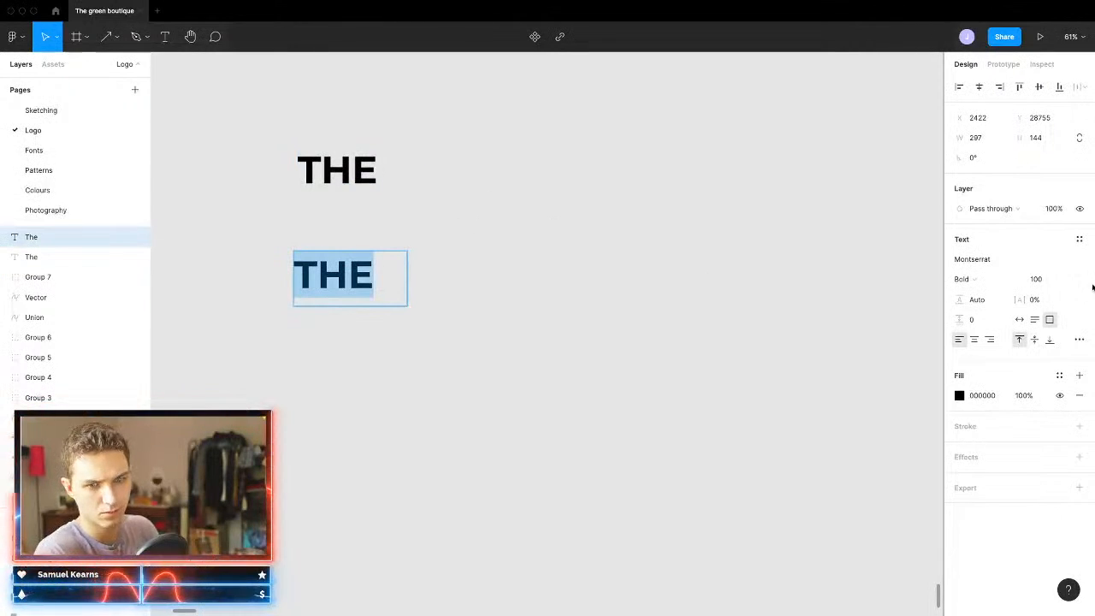
{"action": "type", "text": "GREEN"}
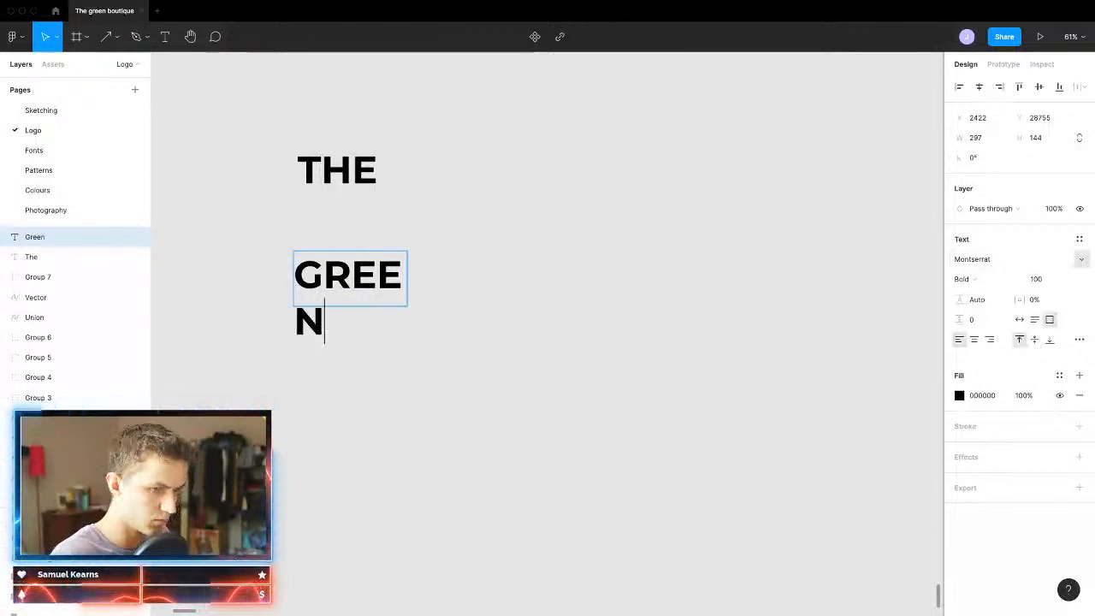
{"action": "key", "text": "Escape"}
{"action": "left_click_drag", "start_coordinate": [404, 275], "coordinate": [437, 278]}
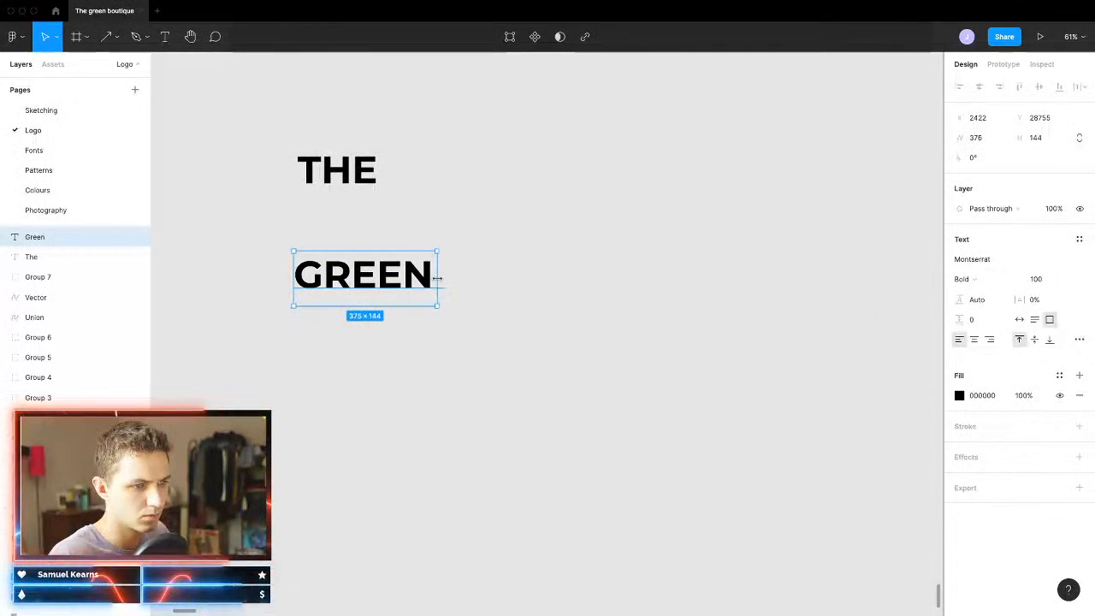
Step: Set the "Green" text to Regular weight and its letter case to as typed
{"action": "left_click", "coordinate": [975, 279]}
{"action": "left_click", "coordinate": [993, 263]}
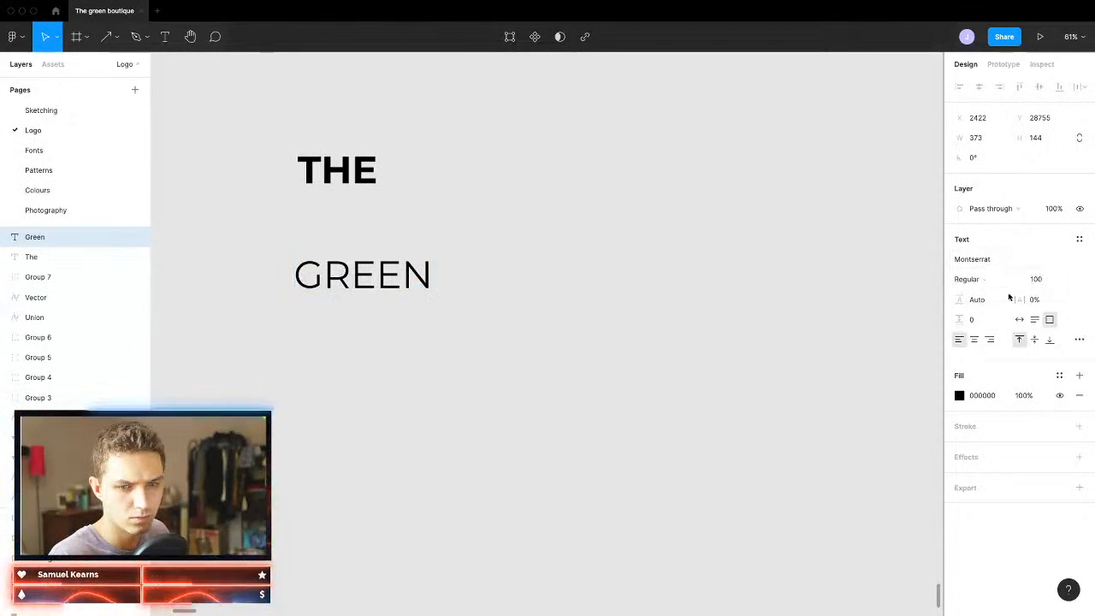
{"action": "left_click", "coordinate": [1079, 340]}
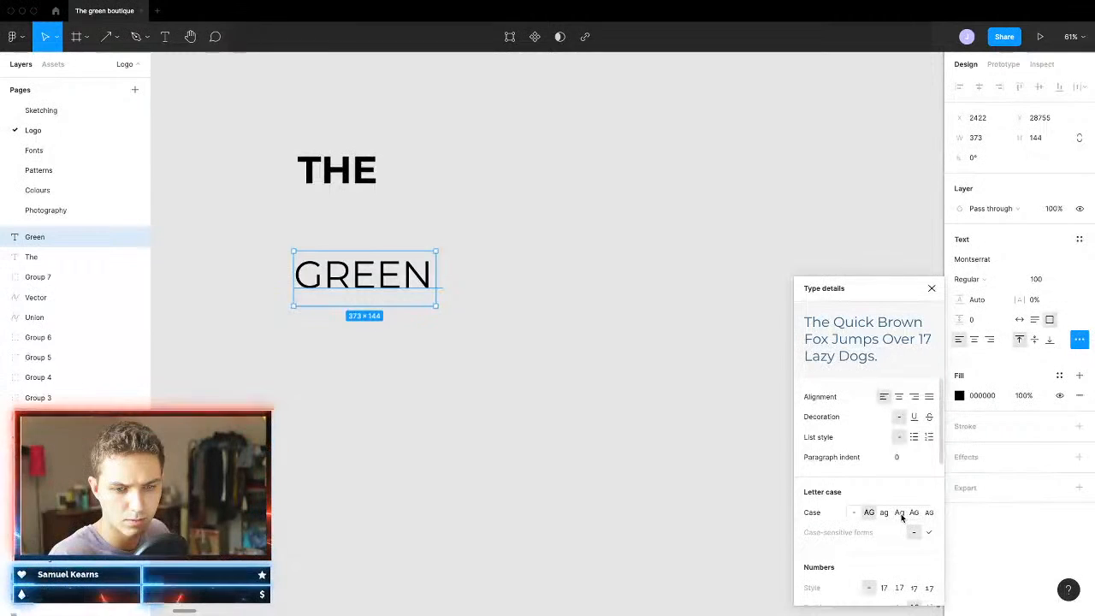
{"action": "left_click", "coordinate": [900, 512]}
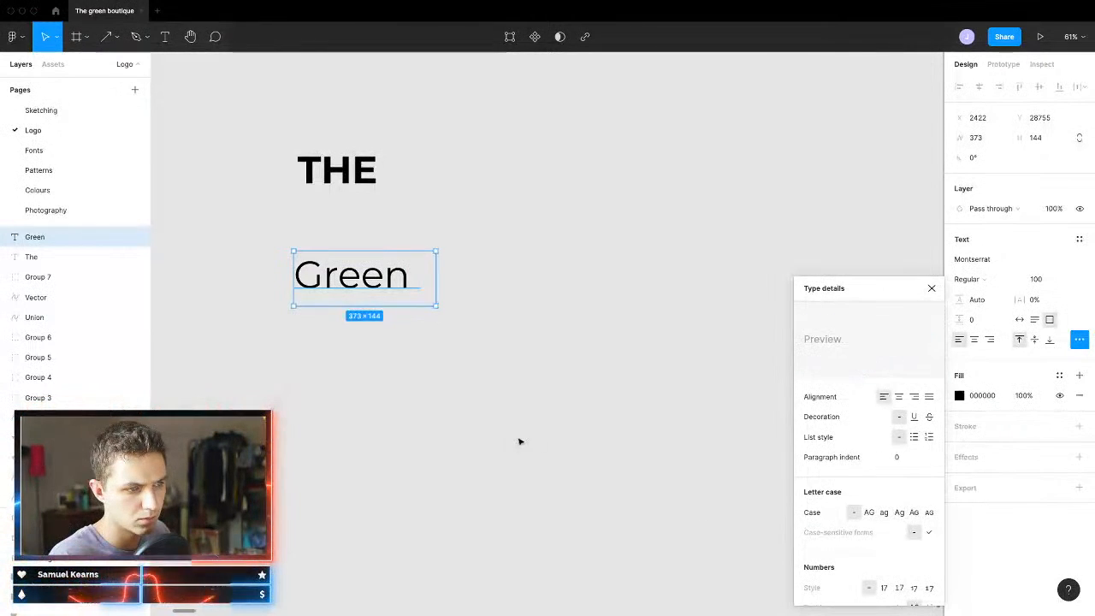
{"action": "left_click", "coordinate": [479, 440]}
Step: Duplicate the "Green" text directly below itself and change the copy to "Boutique"
{"action": "left_click_drag", "start_coordinate": [366, 320], "coordinate": [363, 328]}
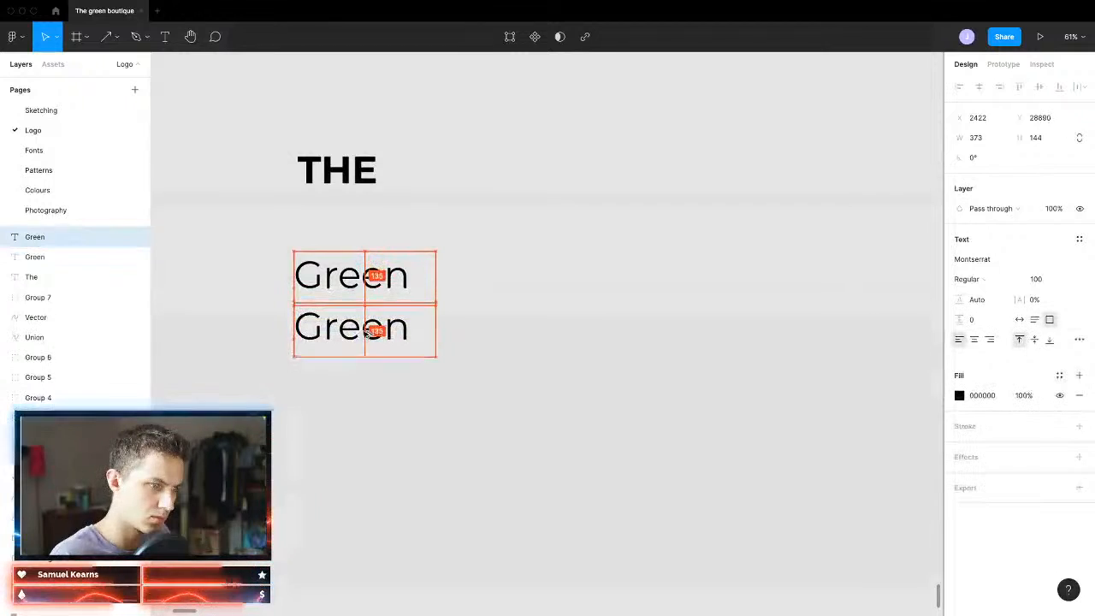
{"action": "double_click", "coordinate": [362, 328]}
{"action": "type", "text": "Bouti"}
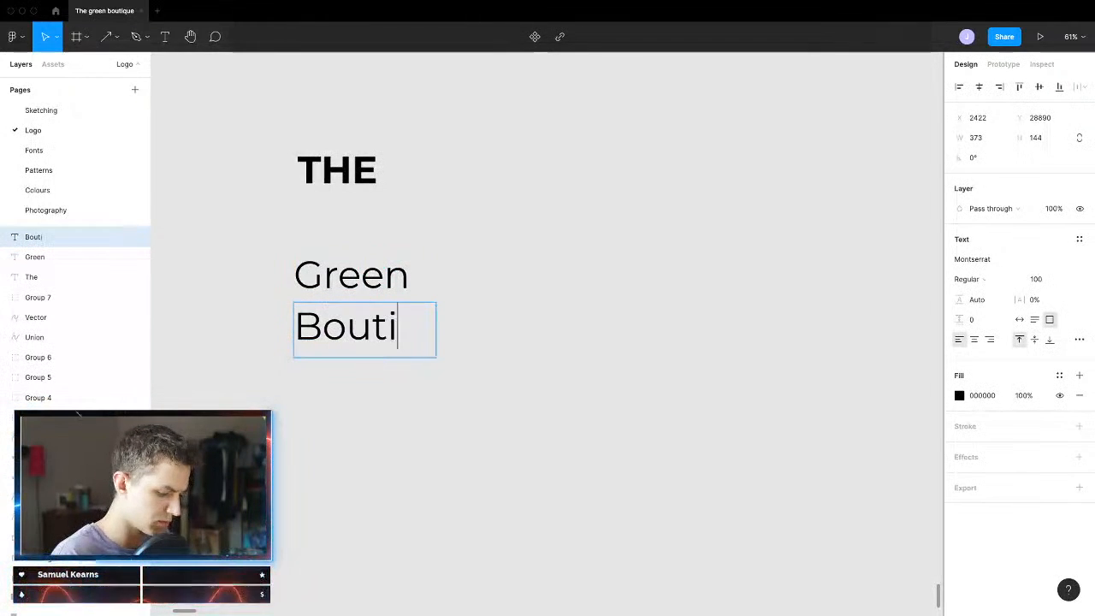
{"action": "type", "text": "que"}
{"action": "key", "text": "Escape"}
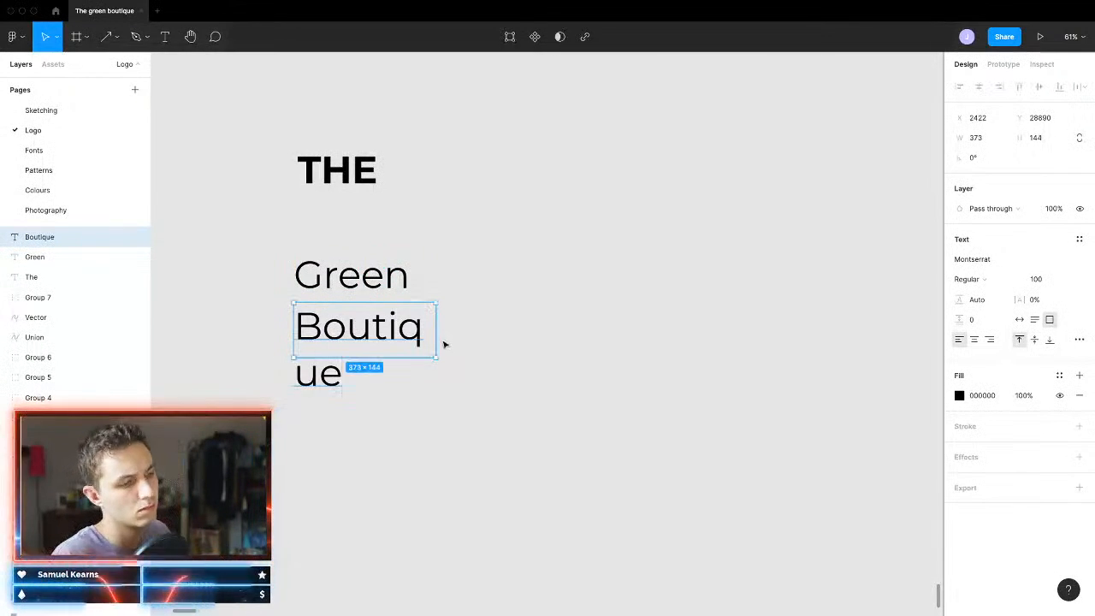
Step: Widen the "Boutique" box to fit the word on one line and move it up tightly under "Green"
{"action": "left_click_drag", "start_coordinate": [438, 336], "coordinate": [473, 336]}
{"action": "left_click", "coordinate": [441, 422]}
{"action": "mouse_move", "coordinate": [383, 335]}
{"action": "left_mouse_down"}
{"action": "mouse_move", "coordinate": [382, 299]}
{"action": "mouse_move", "coordinate": [383, 317]}
{"action": "left_mouse_up"}
{"action": "left_click", "coordinate": [421, 423]}
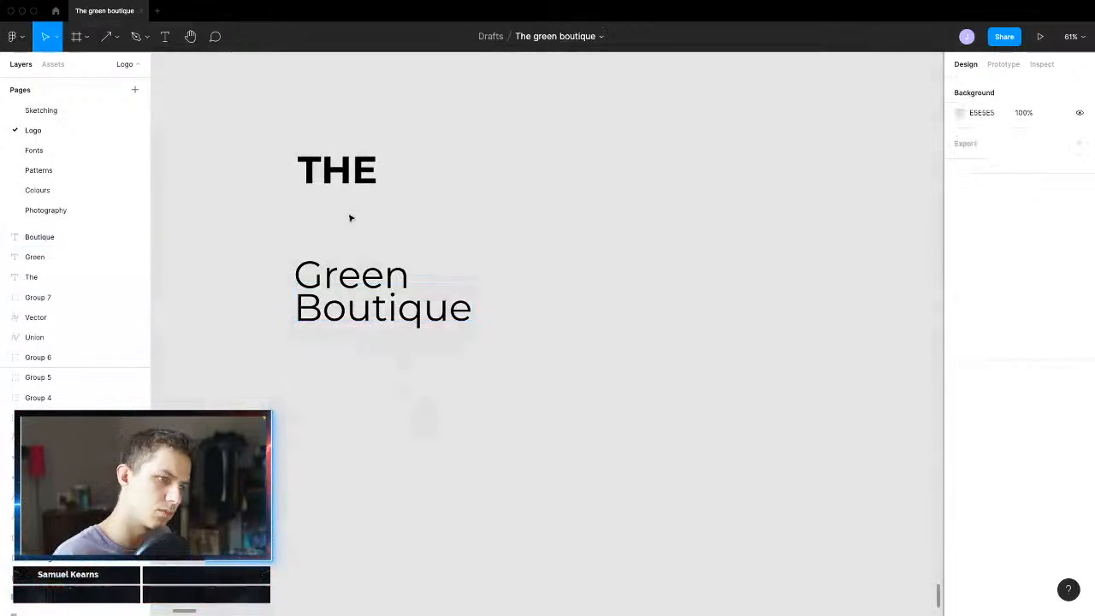
Step: Rotate the bold "THE" text 90° and place it vertically just before "Green Boutique"
{"action": "left_click", "coordinate": [359, 179]}
{"action": "double_click", "coordinate": [410, 178]}
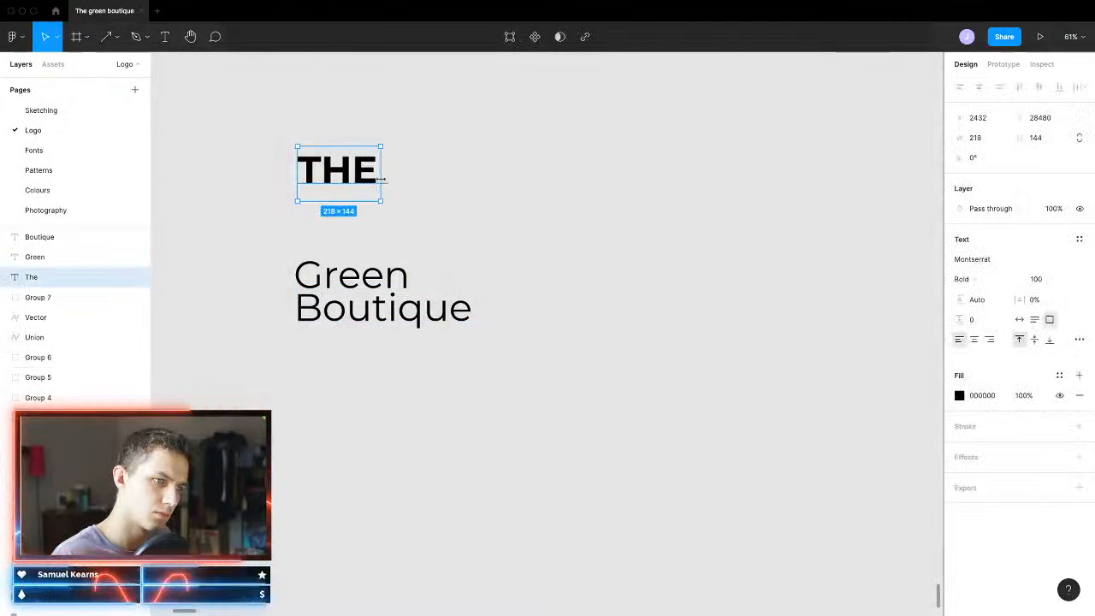
{"action": "left_click_drag", "start_coordinate": [398, 195], "coordinate": [368, 116]}
{"action": "left_click_drag", "start_coordinate": [351, 180], "coordinate": [280, 296]}
Step: Reduce the vertical "THE" text's font size to 83
{"action": "double_click", "coordinate": [277, 290]}
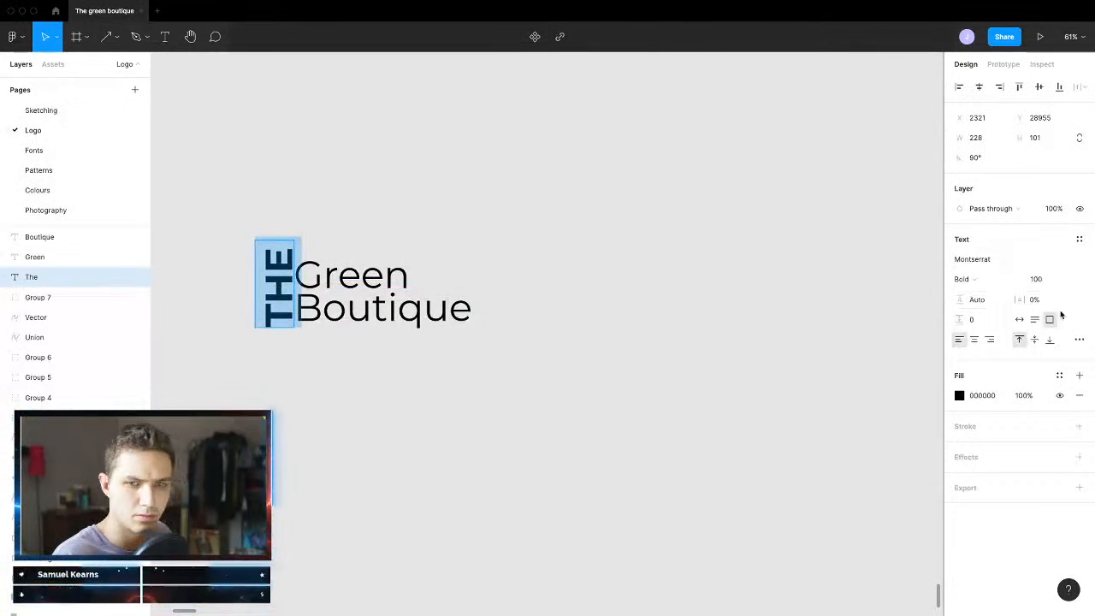
{"action": "type", "text": "98"}
{"action": "key", "text": "Return"}
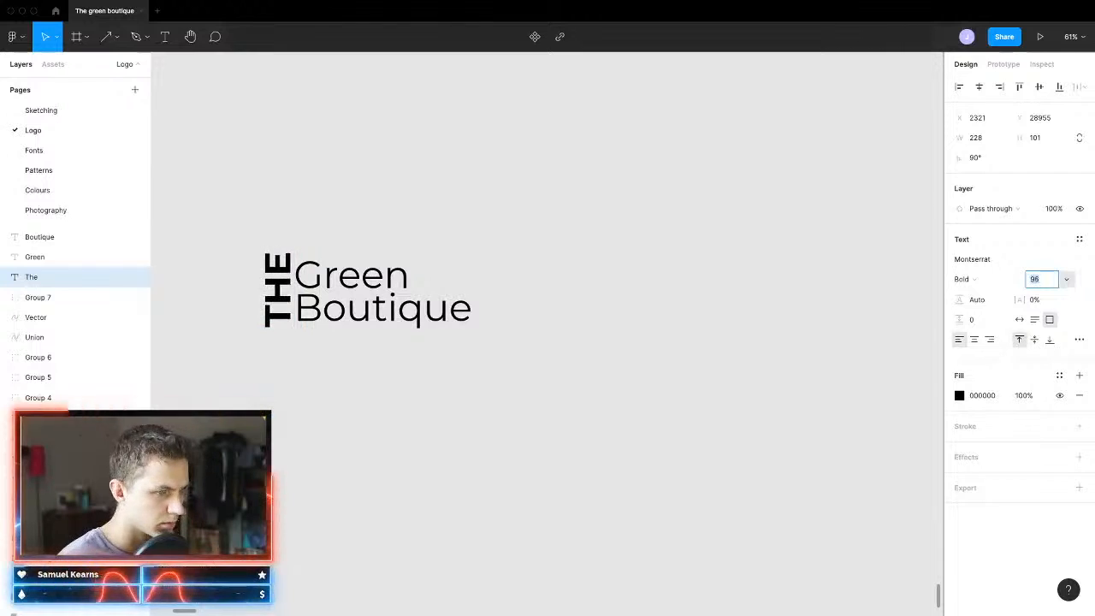
{"action": "type", "text": "92"}
{"action": "key", "text": "Return"}
{"action": "key", "text": "Down"}
{"action": "key", "text": "Down"}
{"action": "key", "text": "Down"}
{"action": "key", "text": "Down"}
{"action": "key", "text": "Down"}
{"action": "key", "text": "Down"}
{"action": "key", "text": "Down"}
{"action": "key", "text": "Down"}
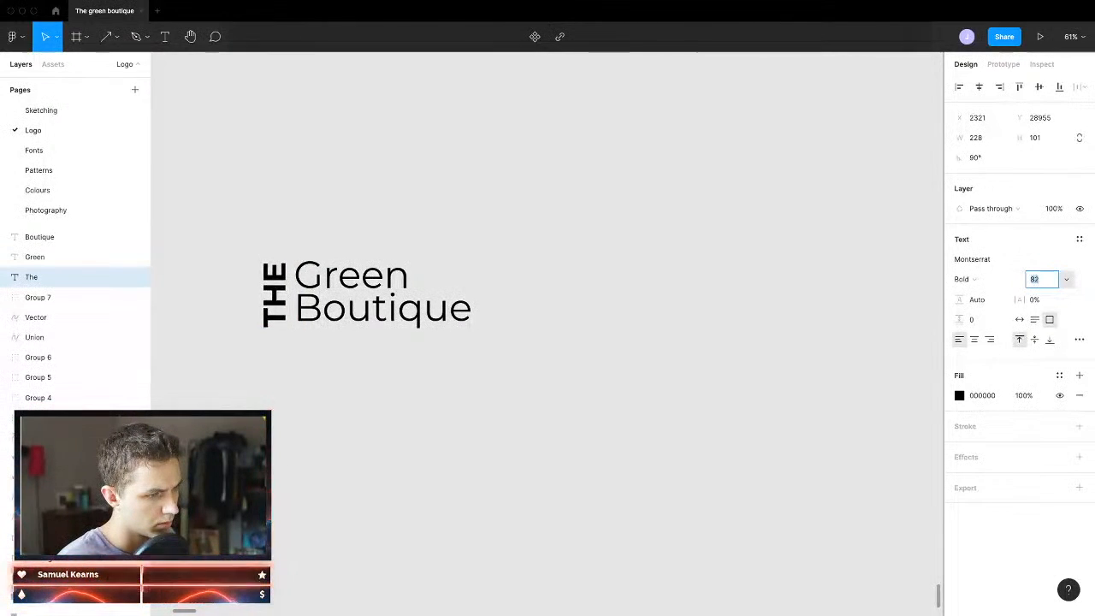
{"action": "key", "text": "Down"}
{"action": "key", "text": "Down"}
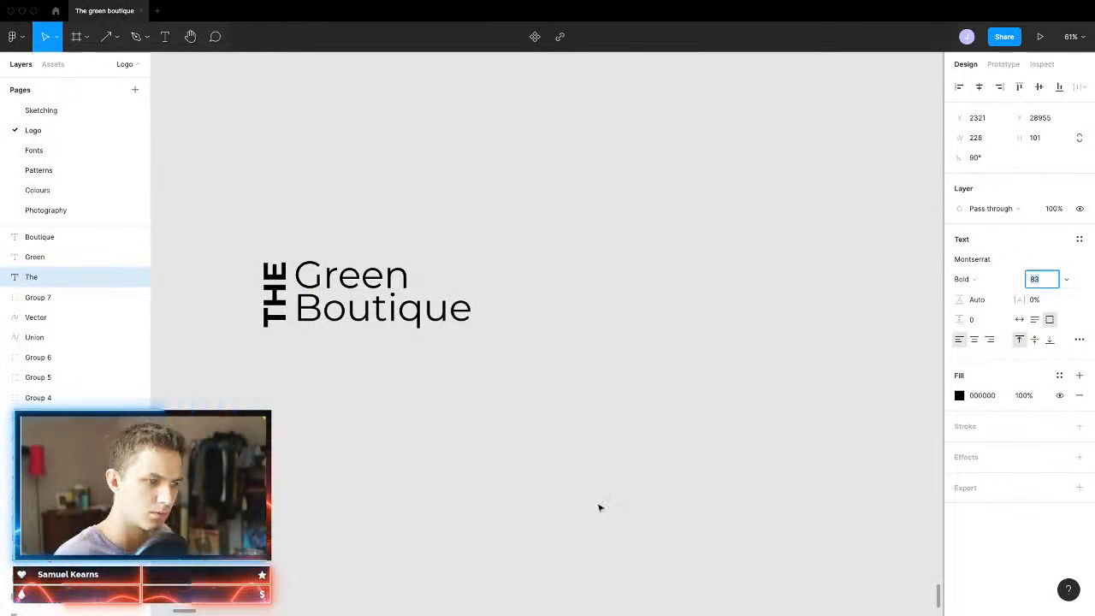
Step: Move the vertical "THE" text closer to the start of "Green Boutique"
{"action": "left_click", "coordinate": [655, 448]}
{"action": "left_click_drag", "start_coordinate": [286, 305], "coordinate": [288, 302]}
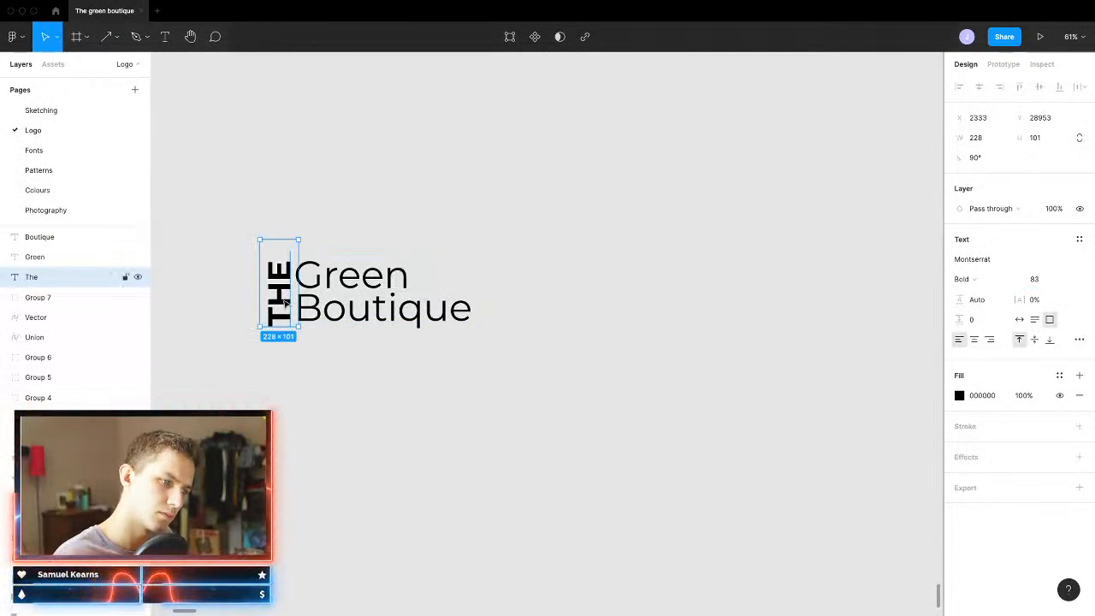
{"action": "left_click", "coordinate": [382, 426]}
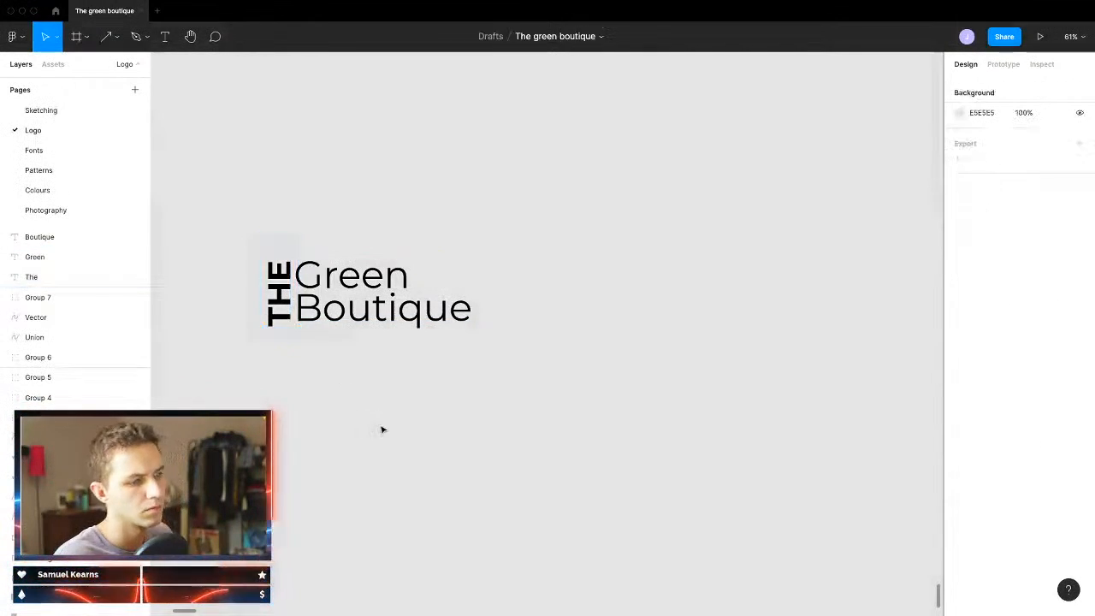
Step: Set the vertical "THE" text's font size to 77 and shift it slightly up to centre it beside the two lines
{"action": "left_click", "coordinate": [271, 304]}
{"action": "left_click", "coordinate": [1038, 280]}
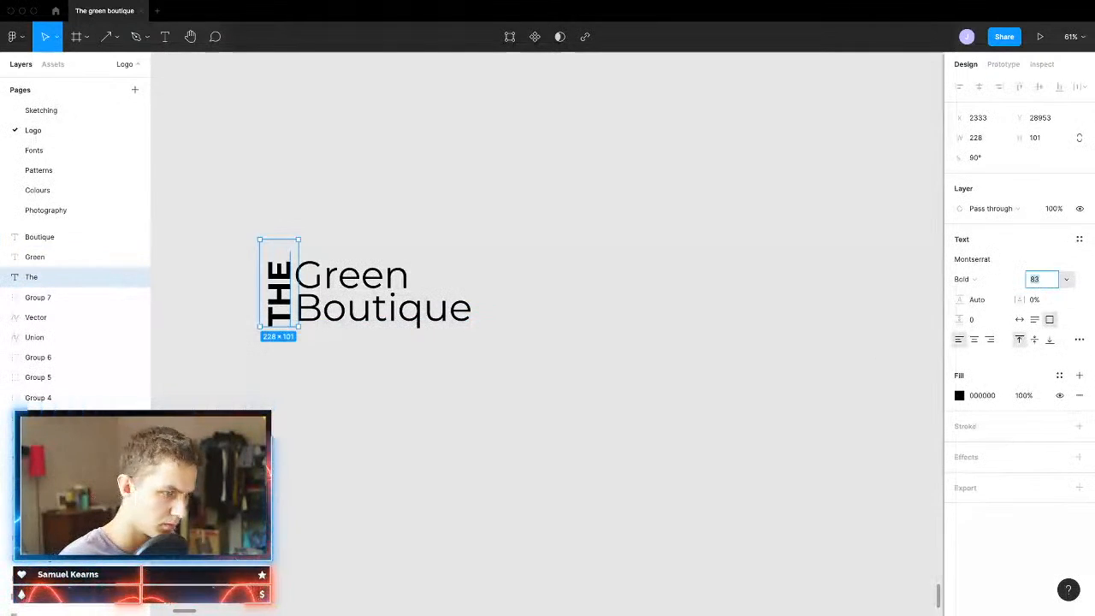
{"action": "type", "text": "63"}
{"action": "key", "text": "Return"}
{"action": "key", "text": "Up"}
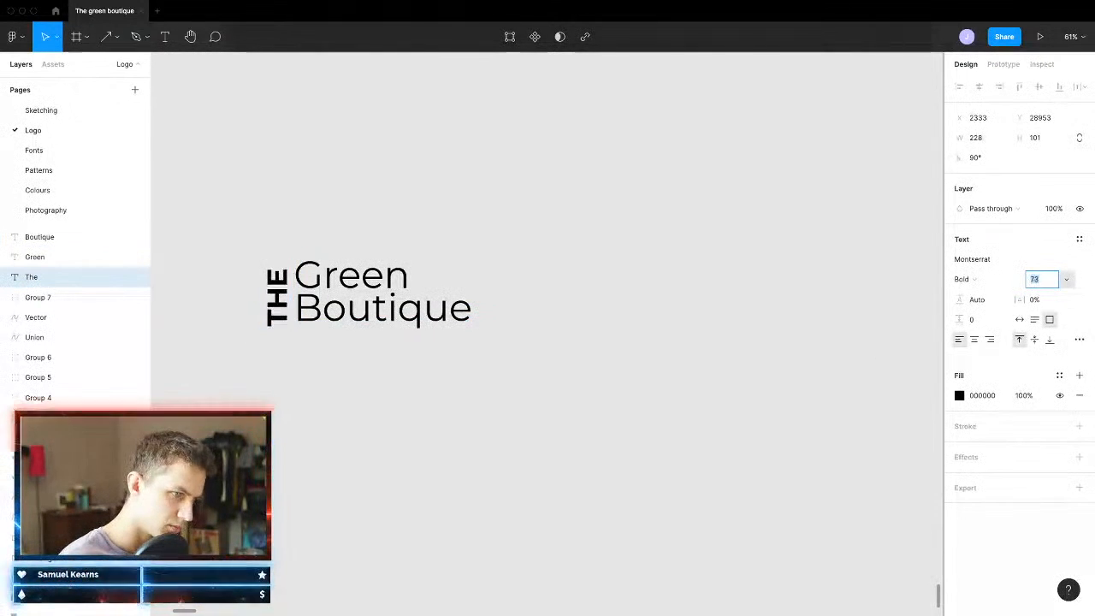
{"action": "key", "text": "Up"}
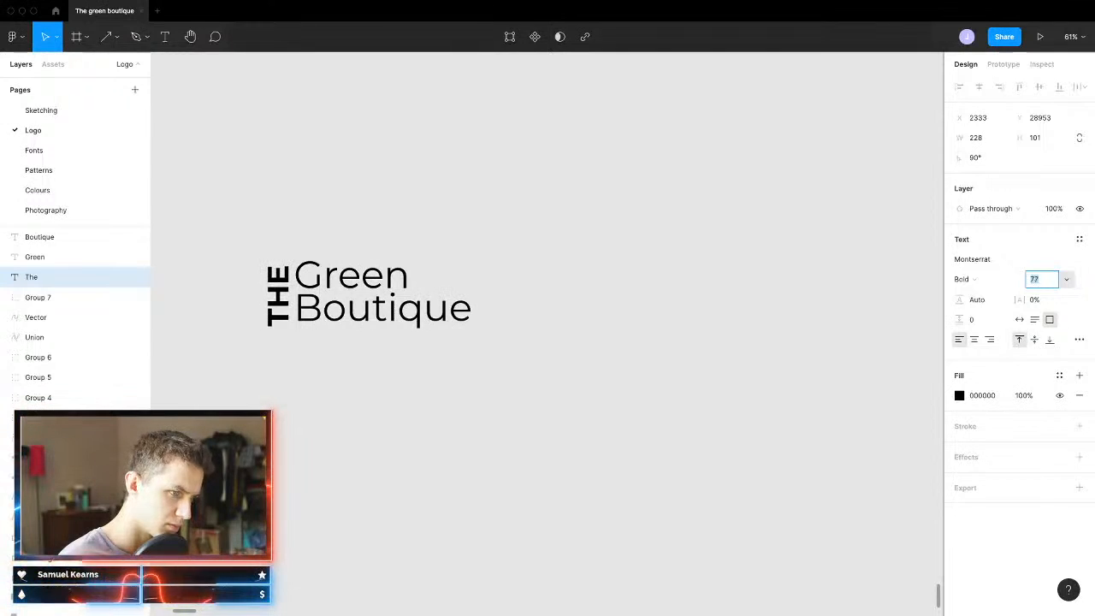
{"action": "left_click_drag", "start_coordinate": [289, 306], "coordinate": [285, 303]}
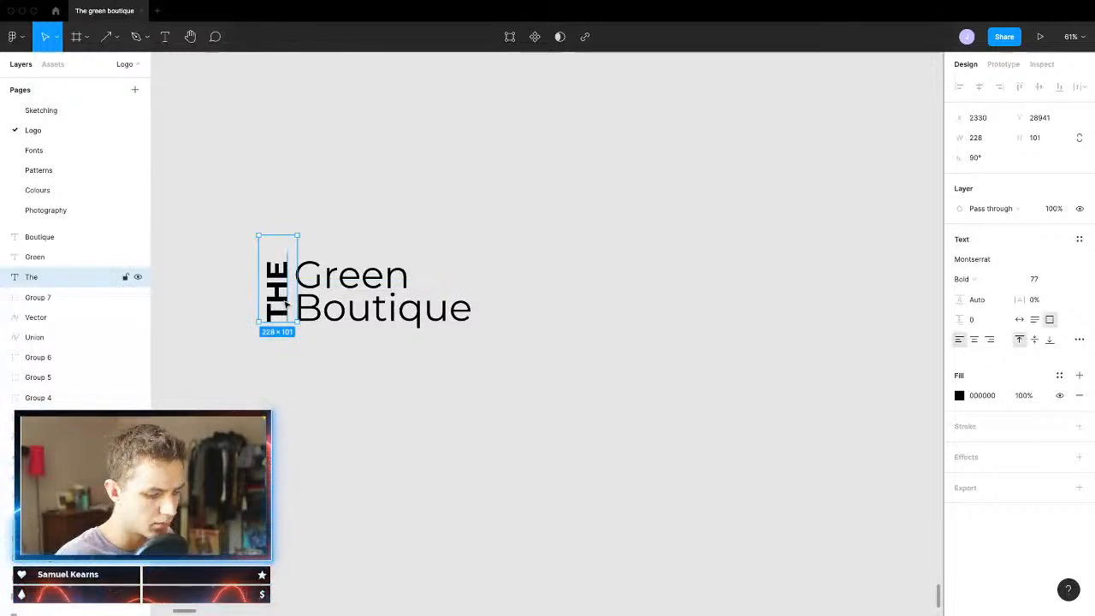
{"action": "key", "text": "shift+Right"}
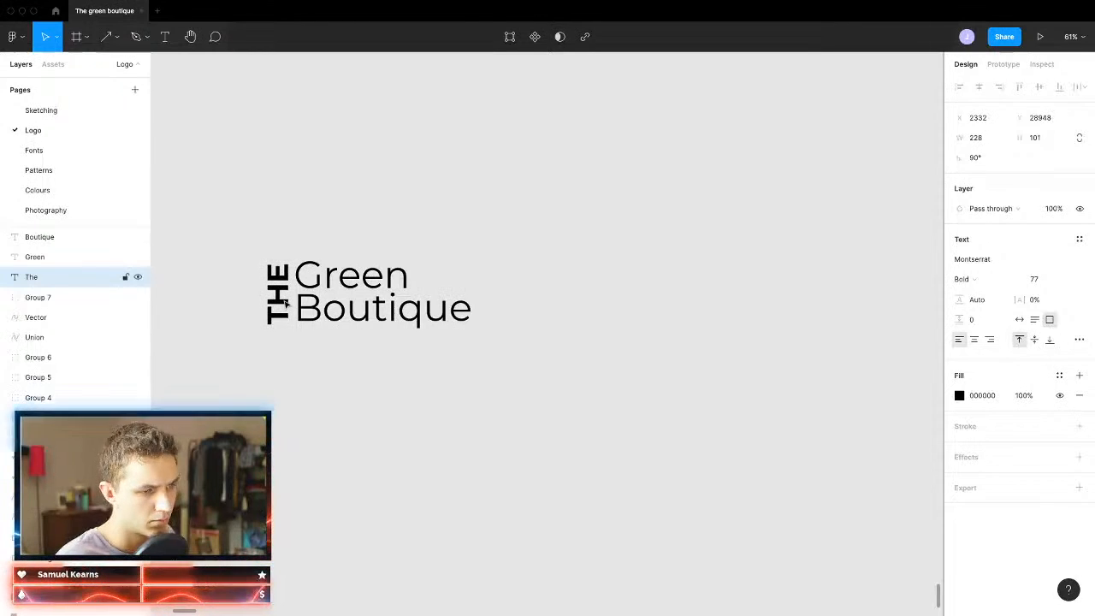
Step: Set the vertical "THE" text's letter case to as typed, so it reads "The"
{"action": "left_click", "coordinate": [1079, 340]}
{"action": "left_click", "coordinate": [858, 516]}
{"action": "left_click", "coordinate": [565, 515]}
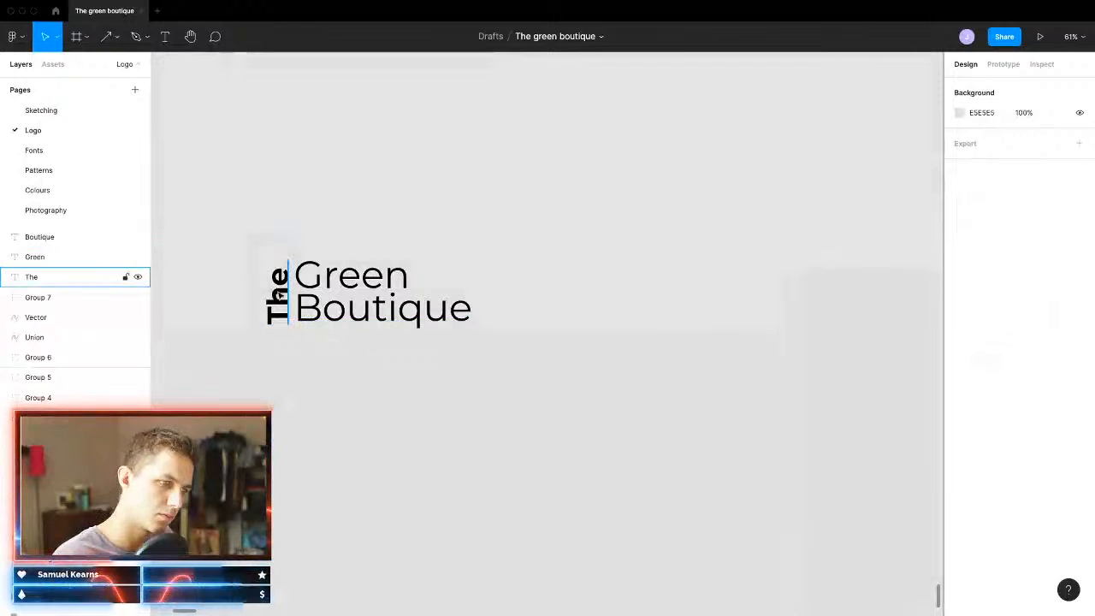
Step: Enlarge the vertical "The" text's font size to 85 to match the height of the two lines
{"action": "left_click", "coordinate": [51, 277]}
{"action": "key", "text": "Up"}
{"action": "key", "text": "Up"}
{"action": "key", "text": "Up"}
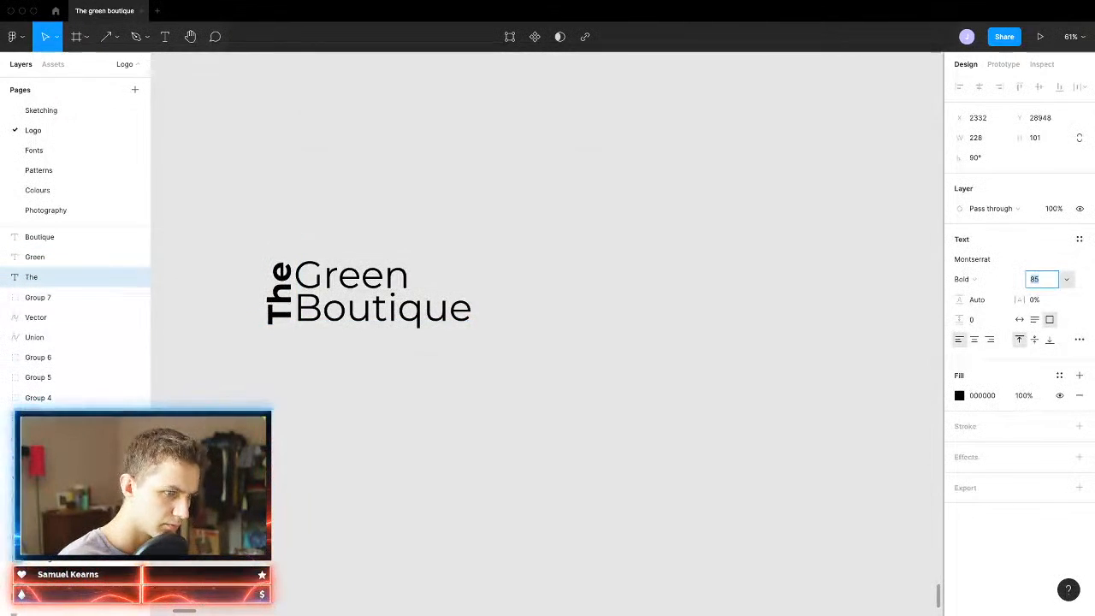
Step: Set the vertical "The" text's font size to 83 and nudge it to line up with the two lines
{"action": "key", "text": "Down"}
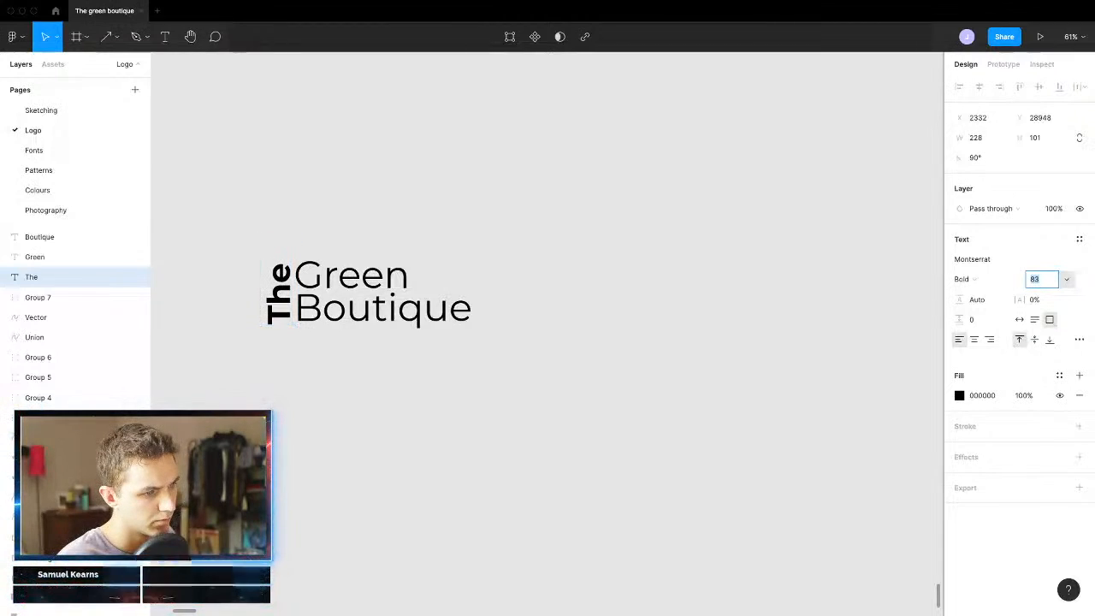
{"action": "left_click_drag", "start_coordinate": [285, 313], "coordinate": [284, 312]}
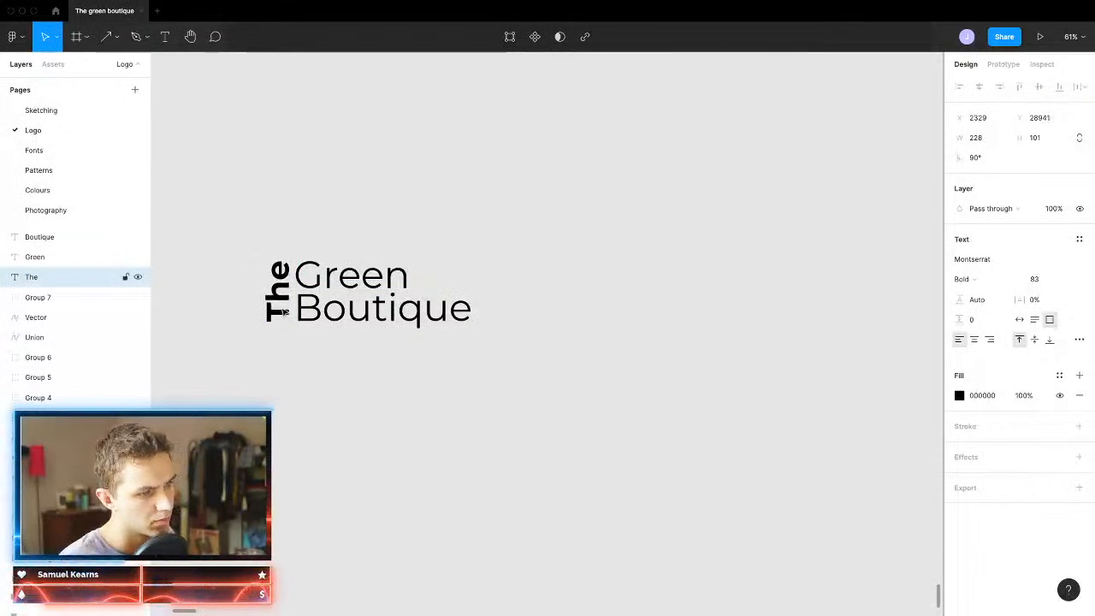
{"action": "key", "text": "Down"}
{"action": "key", "text": "Down"}
{"action": "key", "text": "Down"}
{"action": "key", "text": "Left"}
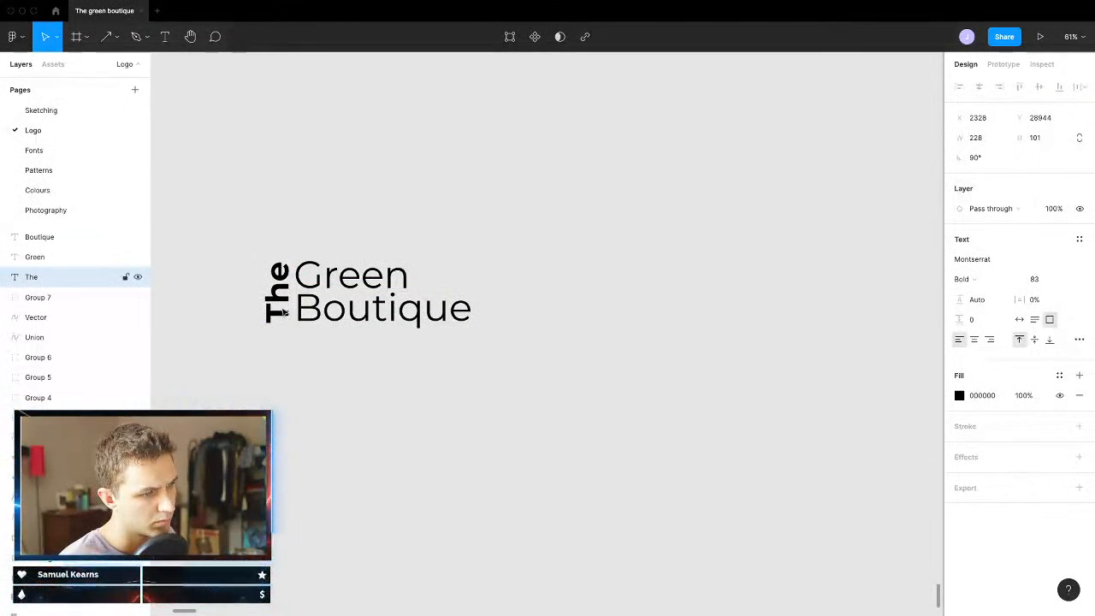
{"action": "left_click", "coordinate": [677, 232]}
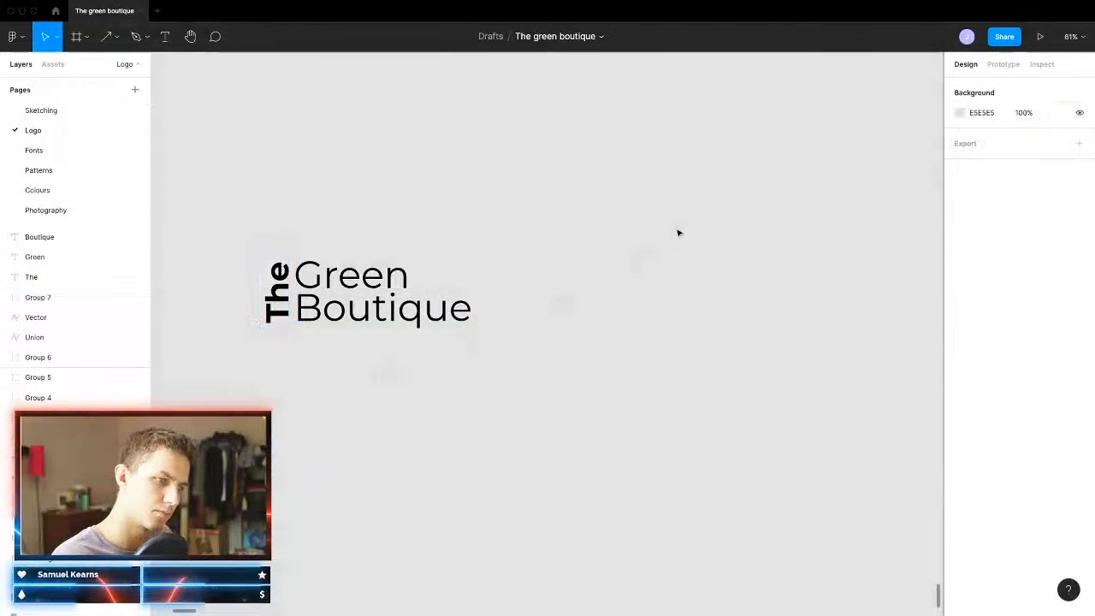
Step: Nudge the "Green" and "Boutique" texts together slightly closer to the vertical "The"
{"action": "left_click", "coordinate": [391, 280]}
{"action": "left_click", "coordinate": [375, 322], "text": "shift"}
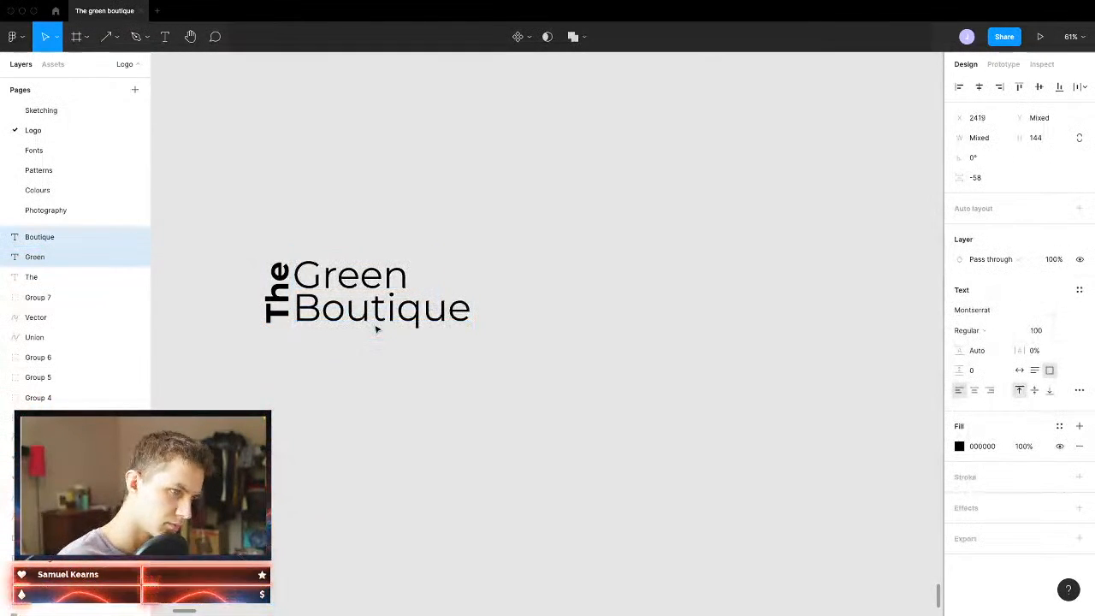
{"action": "key", "text": "Left"}
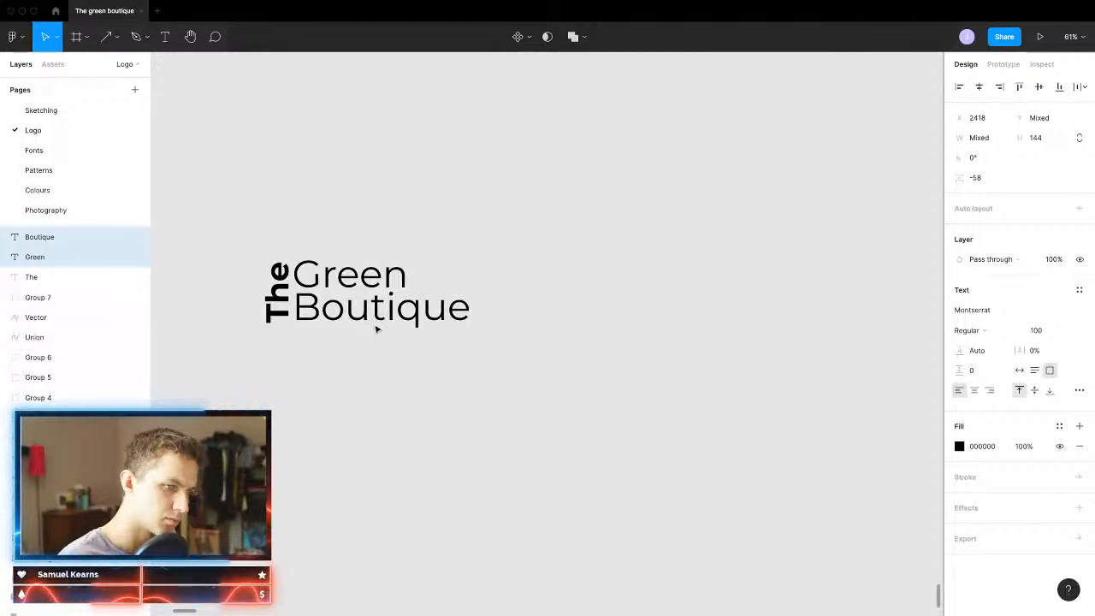
{"action": "left_click", "coordinate": [447, 416]}
Step: Duplicate the word mark on the Logo page and paste the copy beside the Word Mark slide on the Presentation page
{"action": "left_click_drag", "start_coordinate": [628, 237], "coordinate": [273, 333]}
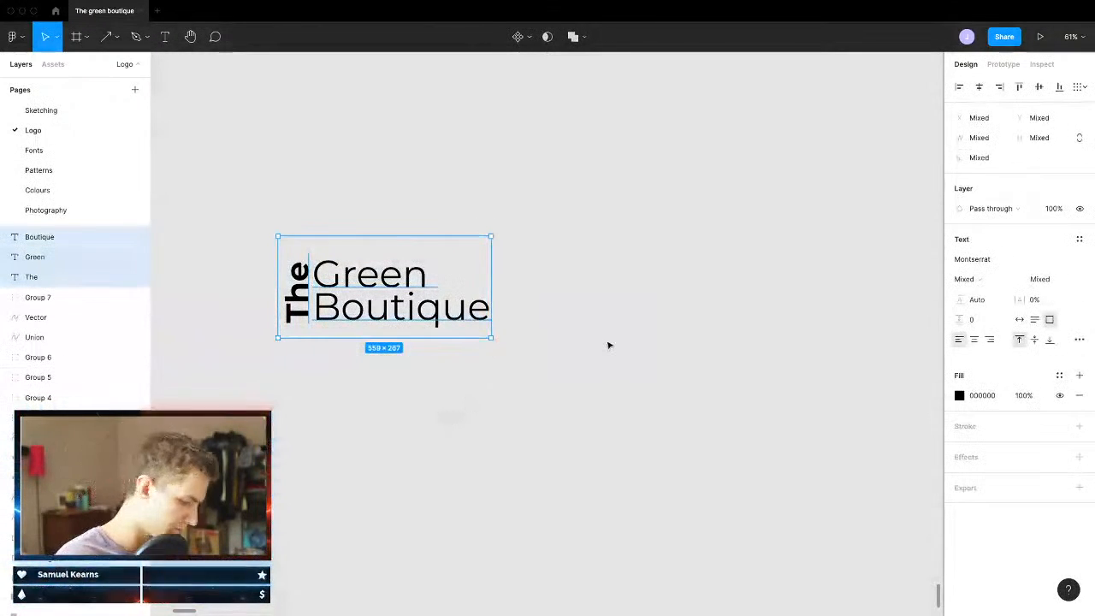
{"action": "left_click_drag", "start_coordinate": [366, 298], "coordinate": [737, 318]}
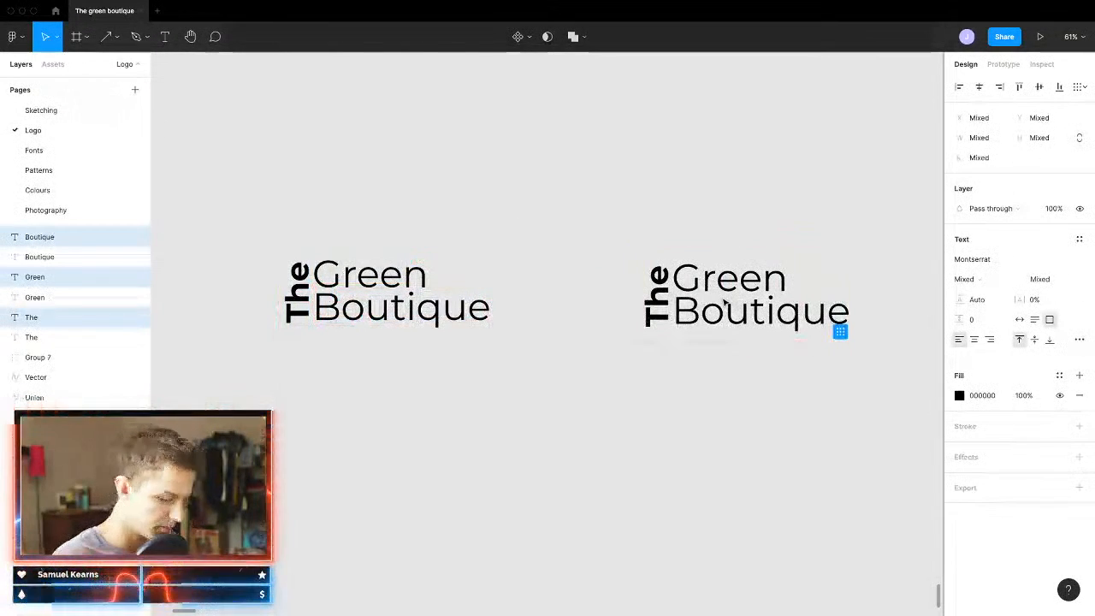
{"action": "scroll", "coordinate": [738, 318], "scroll_direction": "down", "scroll_amount": 3}
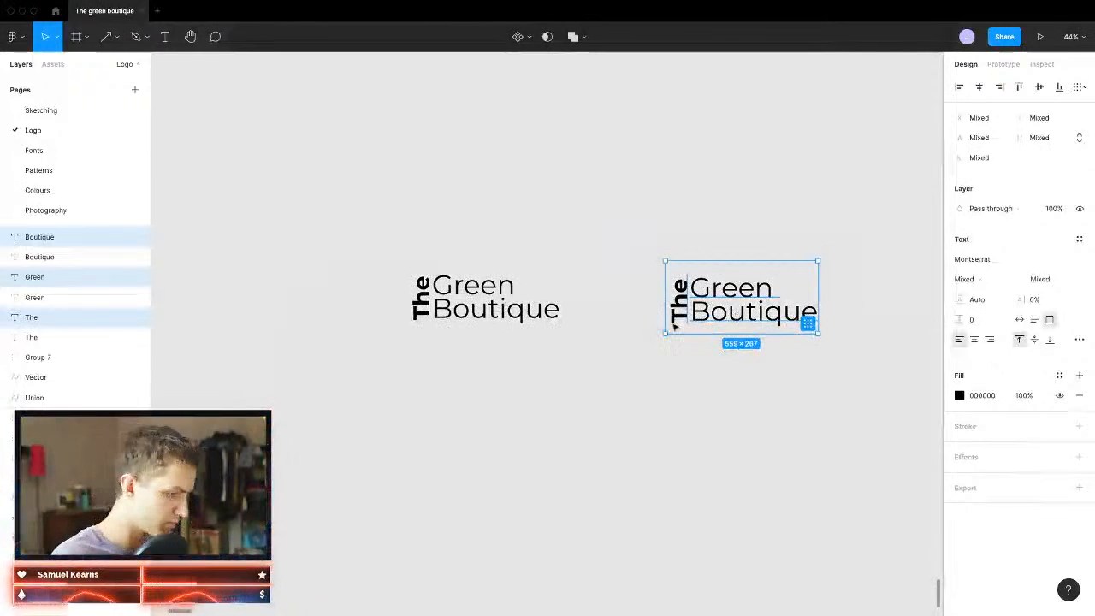
{"action": "scroll", "coordinate": [66, 205], "scroll_direction": "down", "scroll_amount": 2}
{"action": "left_click", "coordinate": [78, 214]}
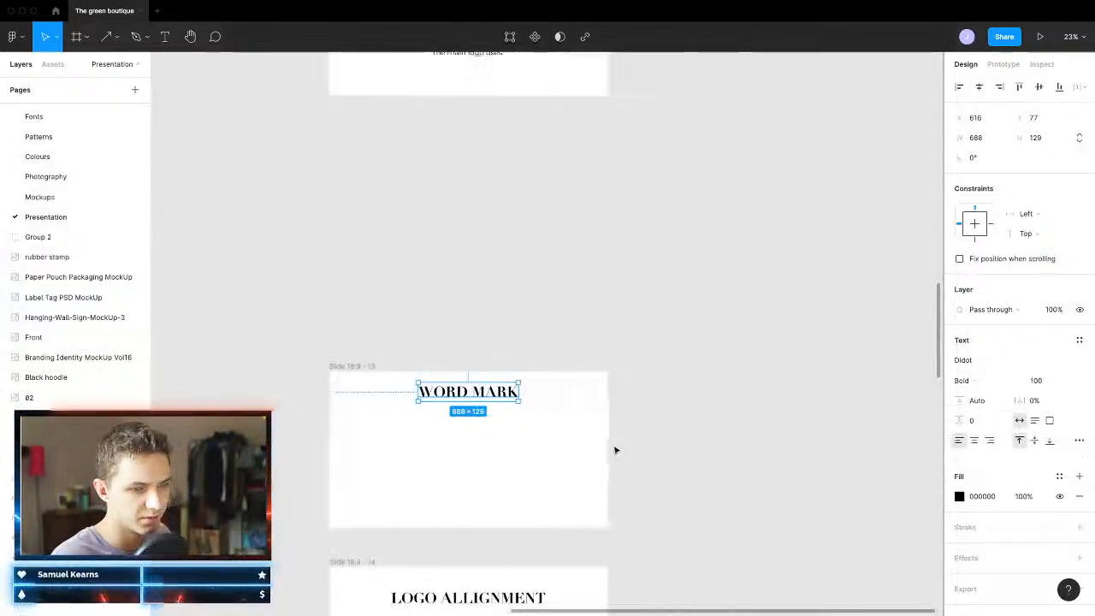
{"action": "left_click", "coordinate": [618, 450]}
{"action": "key", "text": "ctrl+v"}
{"action": "left_click_drag", "start_coordinate": [541, 346], "coordinate": [775, 418]}
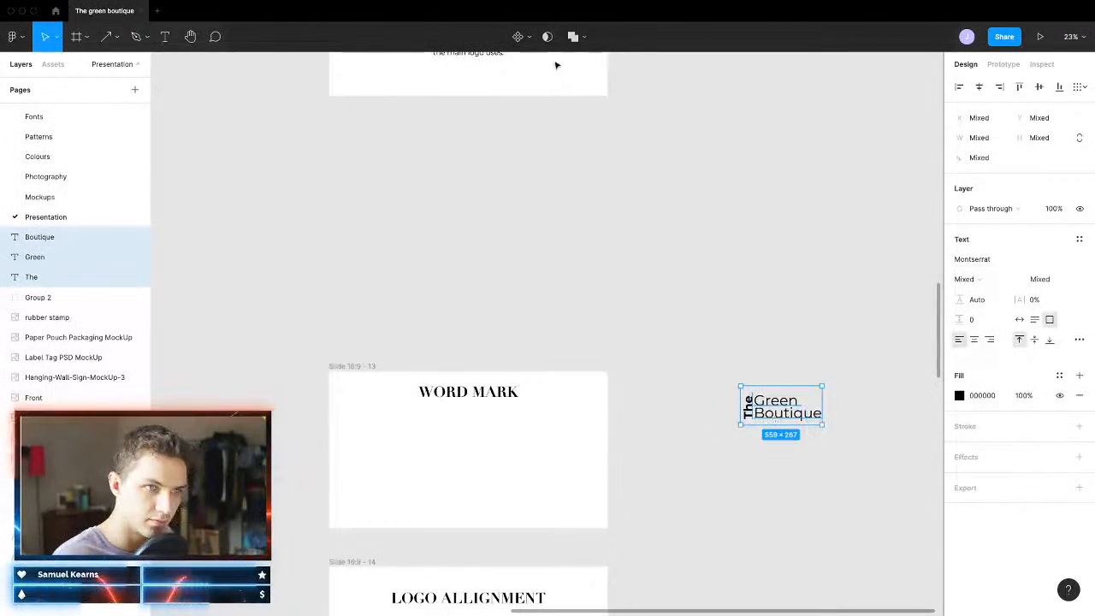
Step: Place a copy of the word mark on the Word Mark slide and unite its three texts with a Union
{"action": "left_click", "coordinate": [573, 38]}
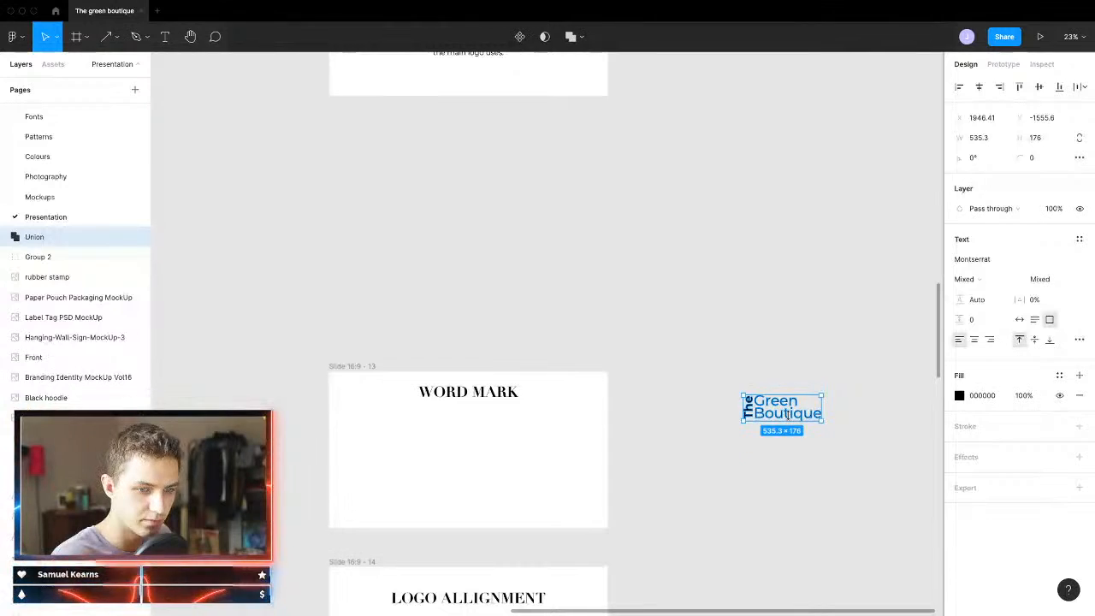
{"action": "key", "text": "ctrl+z"}
{"action": "left_click_drag", "start_coordinate": [787, 414], "coordinate": [557, 449]}
{"action": "left_click", "coordinate": [574, 39]}
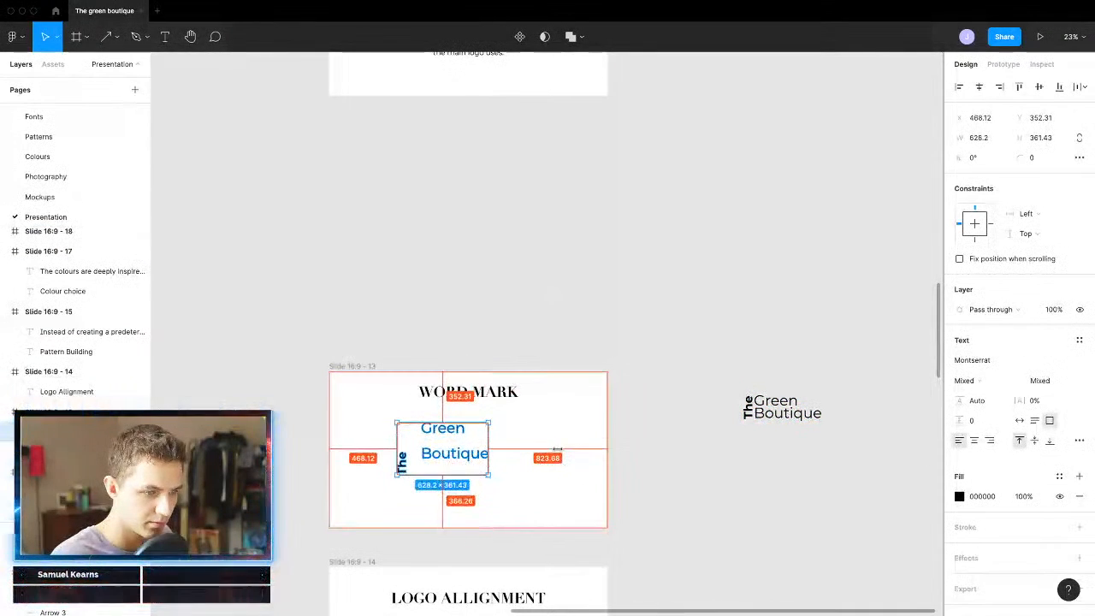
Step: Try to enlarge the united word mark on the slide and undo the resize
{"action": "key", "text": "ctrl+z"}
{"action": "scroll", "coordinate": [481, 467], "scroll_direction": "up", "scroll_amount": 5}
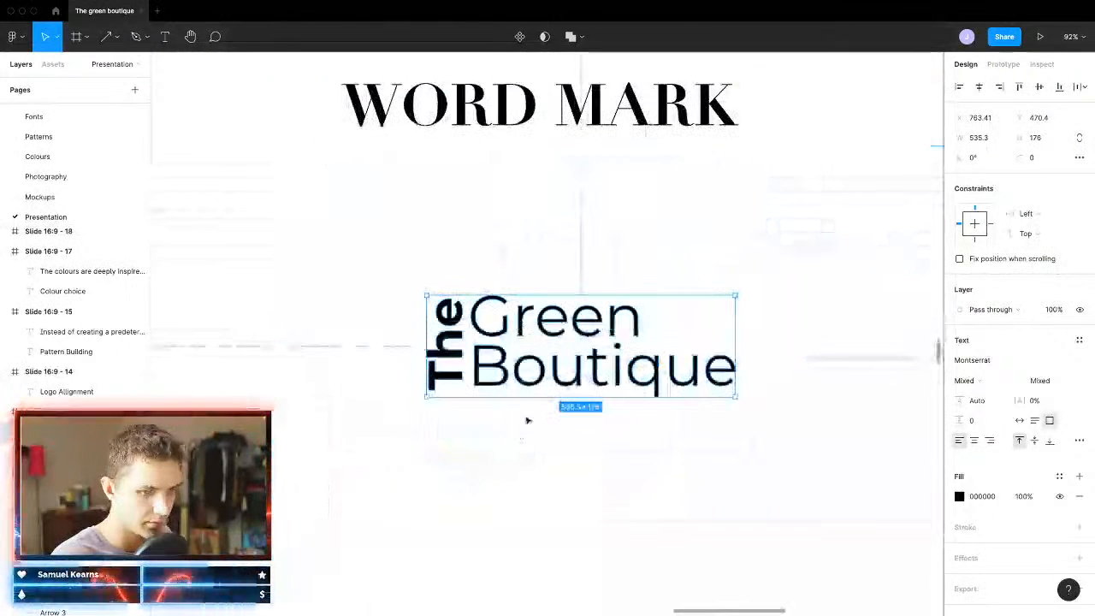
{"action": "left_click_drag", "start_coordinate": [563, 396], "coordinate": [569, 491]}
{"action": "key", "text": "ctrl+z"}
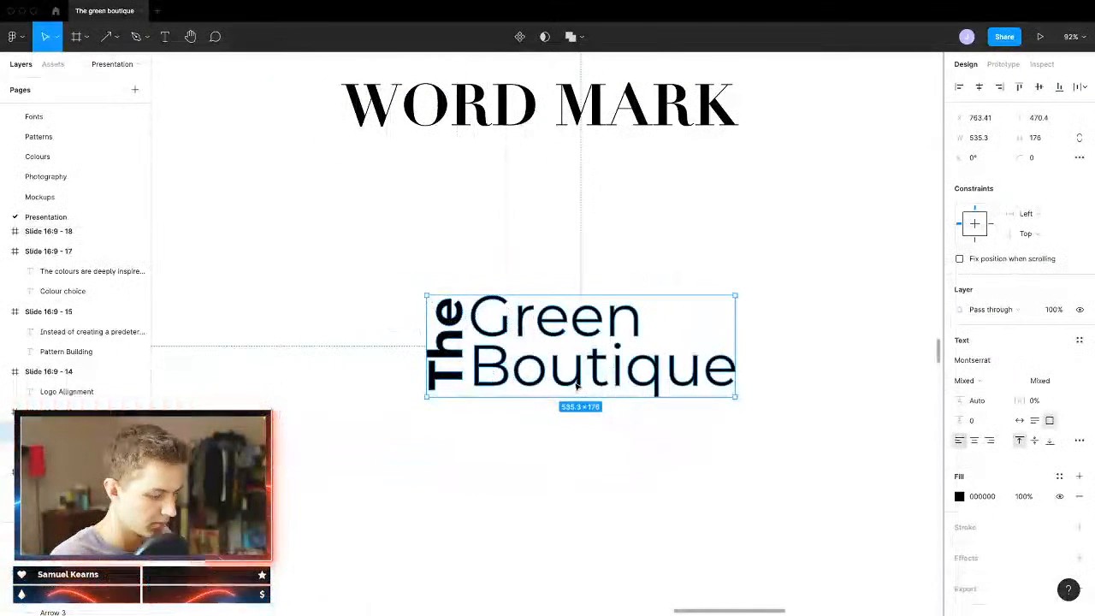
Step: Flatten the united word mark and enlarge it to 1360 × 447, centred on the Word Mark slide
{"action": "key", "text": "super+e"}
{"action": "left_click_drag", "start_coordinate": [581, 397], "coordinate": [581, 454]}
{"action": "scroll", "coordinate": [579, 470], "scroll_direction": "down", "scroll_amount": 5}
{"action": "scroll", "coordinate": [582, 455], "scroll_direction": "down", "scroll_amount": 5}
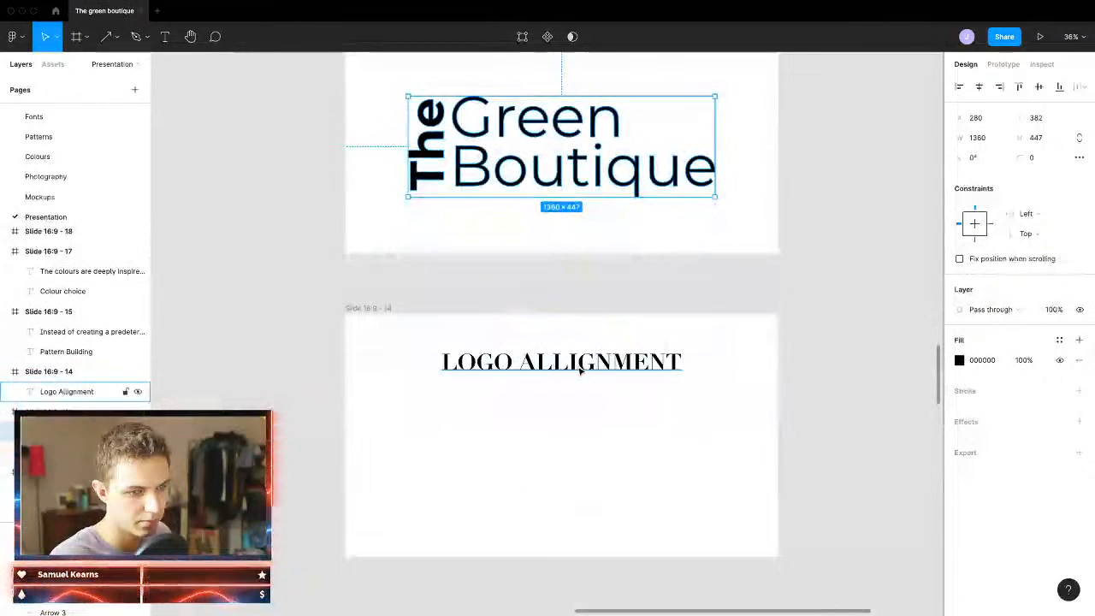
Step: Copy the final Tgb logo and the flattened word mark onto the empty canvas beside the slides
{"action": "left_click", "coordinate": [580, 370]}
{"action": "left_click", "coordinate": [581, 451]}
{"action": "scroll", "coordinate": [582, 451], "scroll_direction": "down", "scroll_amount": 5}
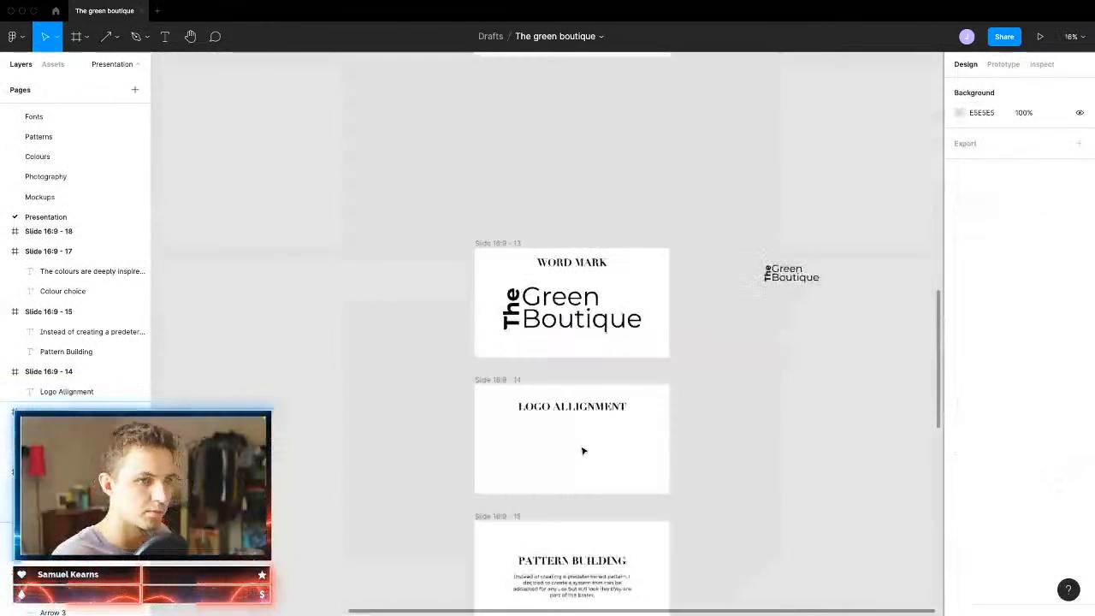
{"action": "scroll", "coordinate": [270, 246], "scroll_direction": "down", "scroll_amount": 5}
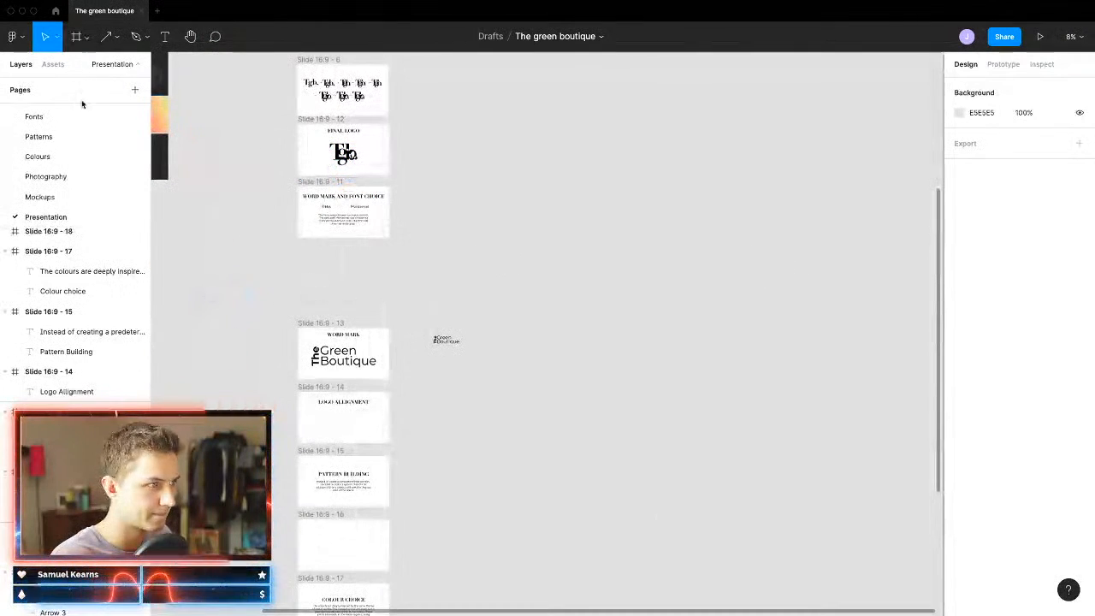
{"action": "left_click", "coordinate": [345, 154]}
{"action": "left_click_drag", "start_coordinate": [345, 154], "coordinate": [599, 384]}
{"action": "left_click", "coordinate": [371, 370]}
{"action": "left_click_drag", "start_coordinate": [370, 371], "coordinate": [581, 419]}
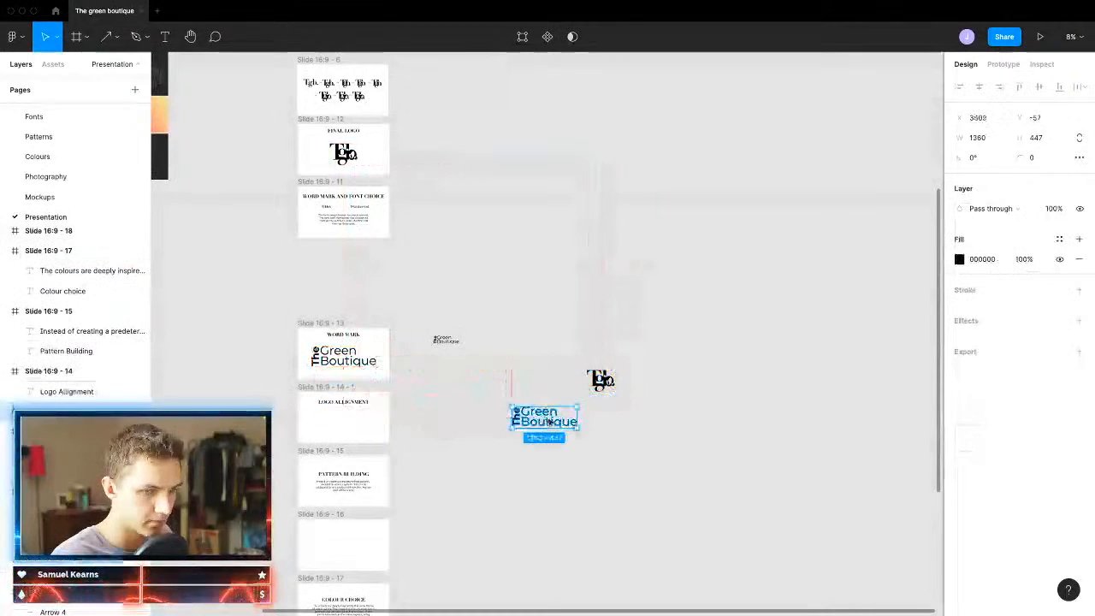
Step: Shrink the copied word mark to 440 × 144 and rotate it to -90°
{"action": "scroll", "coordinate": [590, 411], "scroll_direction": "up", "scroll_amount": 5}
{"action": "left_click_drag", "start_coordinate": [516, 405], "coordinate": [408, 576]}
{"action": "scroll", "coordinate": [410, 576], "scroll_direction": "down", "scroll_amount": 4}
{"action": "left_click_drag", "start_coordinate": [368, 440], "coordinate": [357, 241]}
{"action": "scroll", "coordinate": [411, 248], "scroll_direction": "up", "scroll_amount": 3}
{"action": "scroll", "coordinate": [411, 248], "scroll_direction": "down", "scroll_amount": 3}
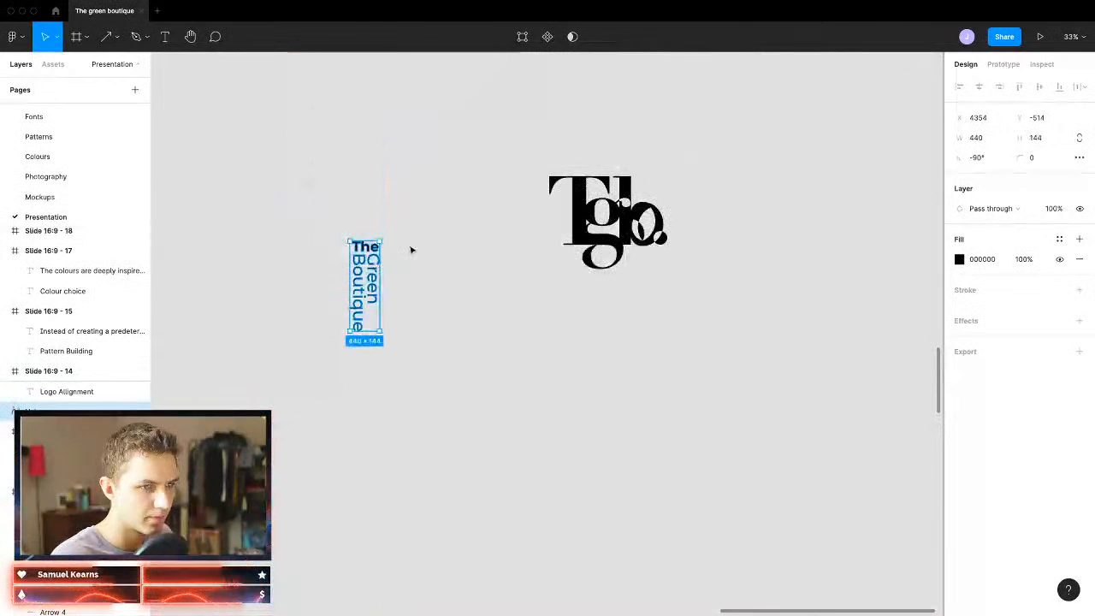
Step: Fit the rotated word mark under the left arm of the logo's T, scaling it to 312 × 103
{"action": "left_click_drag", "start_coordinate": [358, 296], "coordinate": [562, 249]}
{"action": "scroll", "coordinate": [561, 249], "scroll_direction": "up", "scroll_amount": 5}
{"action": "left_click_drag", "start_coordinate": [559, 506], "coordinate": [557, 329]}
{"action": "scroll", "coordinate": [559, 340], "scroll_direction": "down", "scroll_amount": 4}
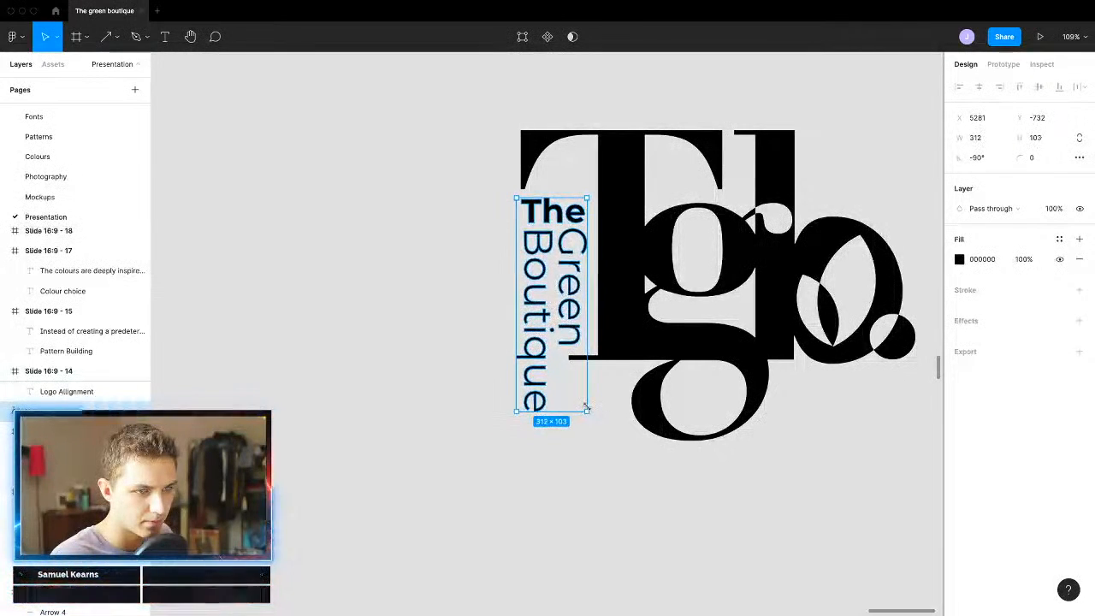
{"action": "key", "text": "Escape"}
{"action": "left_click_drag", "start_coordinate": [541, 305], "coordinate": [544, 301]}
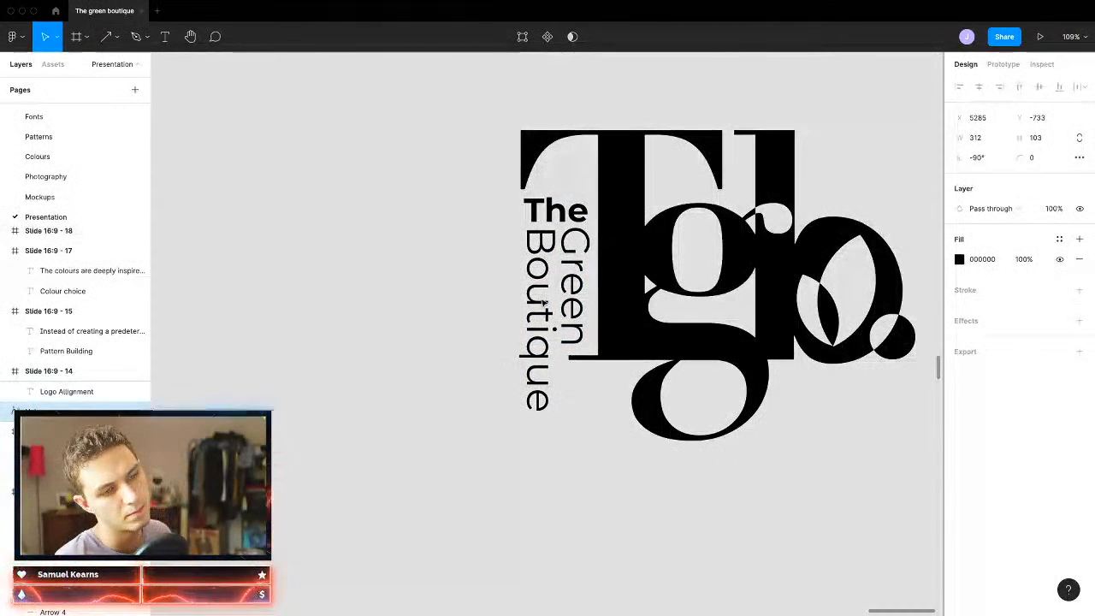
Step: Enlarge the rotated word mark to 319 × 105 and nudge it into alignment beneath the T's left arm
{"action": "left_click", "coordinate": [387, 344]}
{"action": "scroll", "coordinate": [460, 484], "scroll_direction": "down", "scroll_amount": 2}
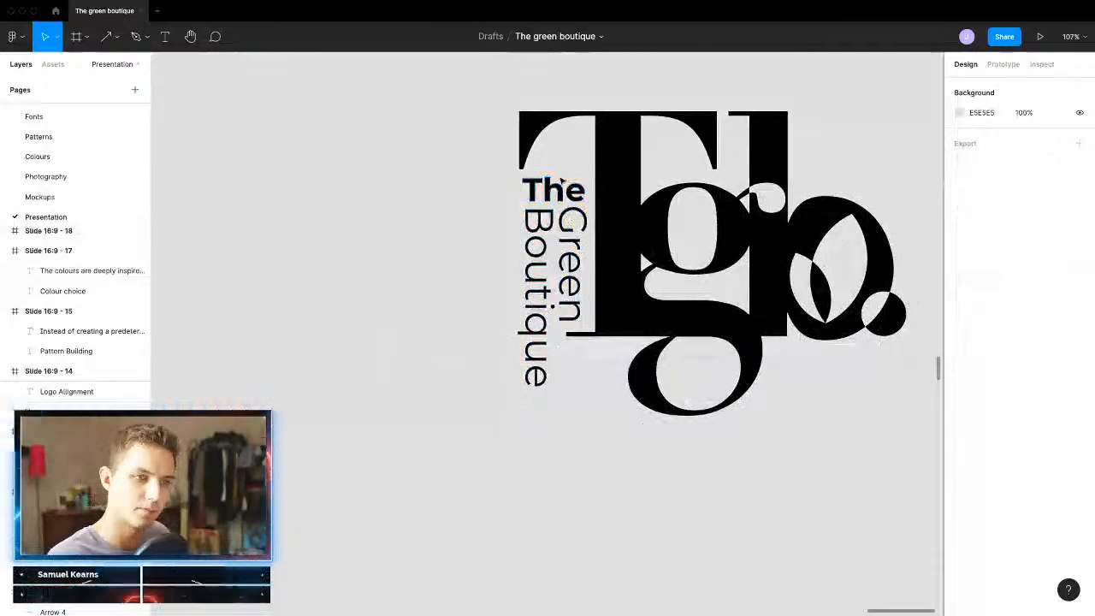
{"action": "left_click", "coordinate": [560, 183]}
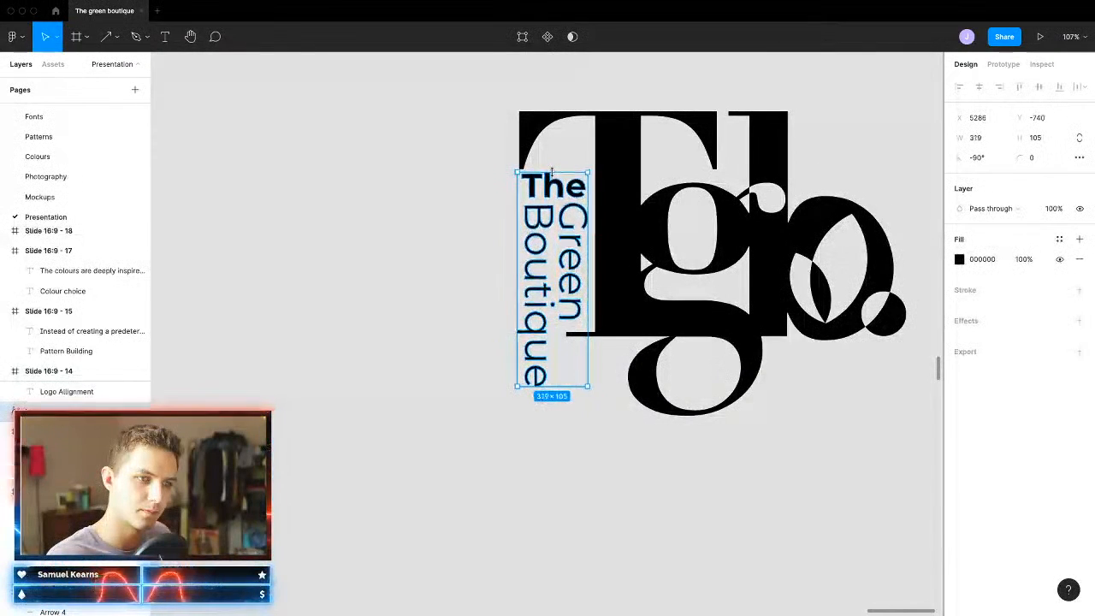
{"action": "key", "text": "Down"}
{"action": "key", "text": "Down"}
{"action": "key", "text": "Down"}
{"action": "key", "text": "Down"}
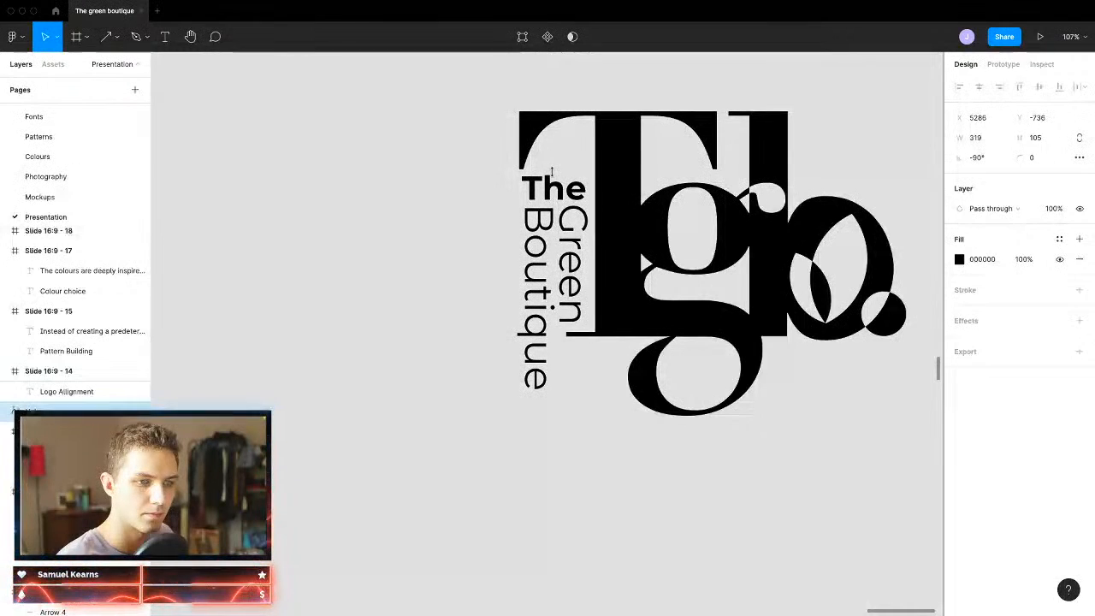
{"action": "key", "text": "Left"}
{"action": "key", "text": "Down"}
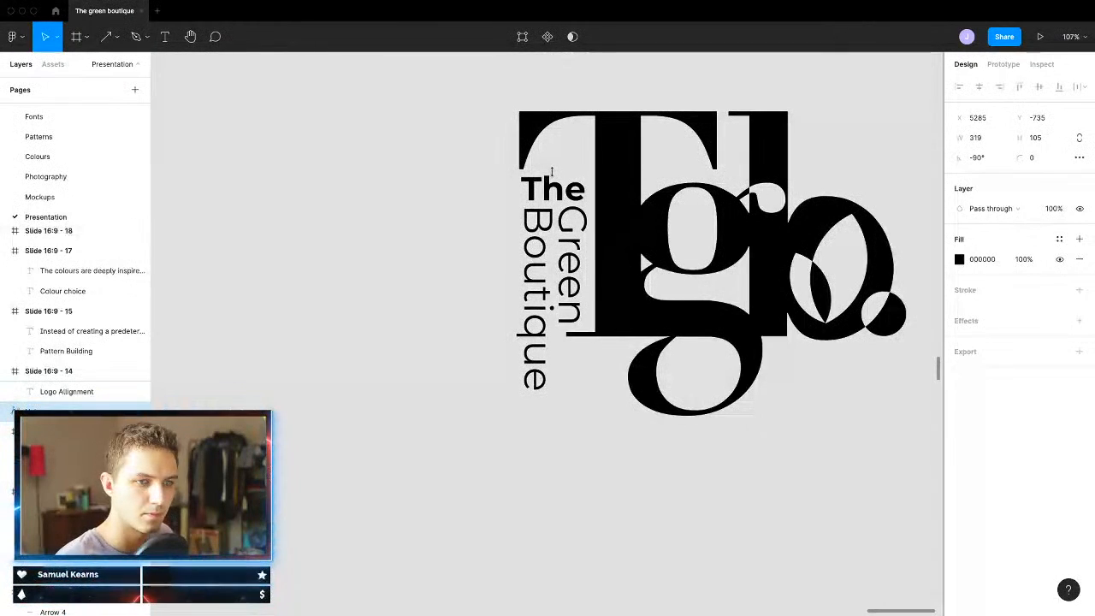
Step: Move the Tgb logo and its rotated word mark together onto the Logo Allignment slide, centred below the title
{"action": "left_click", "coordinate": [421, 324]}
{"action": "scroll", "coordinate": [468, 396], "scroll_direction": "down", "scroll_amount": 5}
{"action": "left_click_drag", "start_coordinate": [710, 288], "coordinate": [377, 445]}
{"action": "left_click_drag", "start_coordinate": [591, 371], "coordinate": [486, 450]}
{"action": "scroll", "coordinate": [486, 450], "scroll_direction": "left", "scroll_amount": 2}
{"action": "scroll", "coordinate": [486, 450], "scroll_direction": "right", "scroll_amount": 2}
{"action": "scroll", "coordinate": [460, 455], "scroll_direction": "down", "scroll_amount": 4}
{"action": "scroll", "coordinate": [460, 455], "scroll_direction": "left", "scroll_amount": 2}
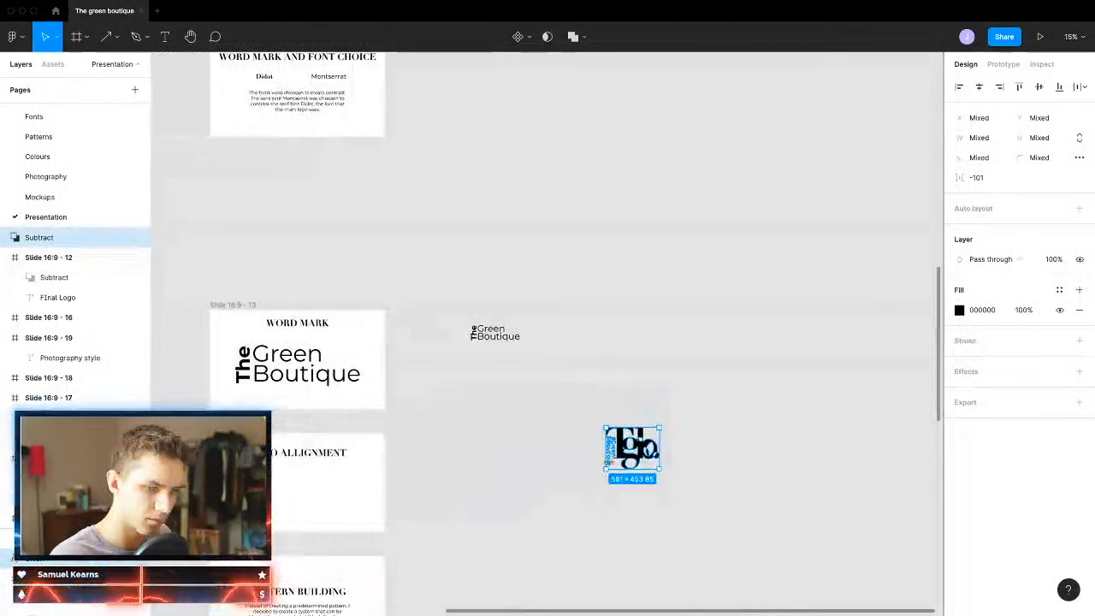
{"action": "left_click_drag", "start_coordinate": [637, 451], "coordinate": [302, 496]}
{"action": "scroll", "coordinate": [299, 497], "scroll_direction": "up", "scroll_amount": 5}
{"action": "scroll", "coordinate": [476, 511], "scroll_direction": "left", "scroll_amount": 2}
Step: Replace the existing Pattern Building description with the opening words "The pattern is created"
{"action": "scroll", "coordinate": [476, 511], "scroll_direction": "down", "scroll_amount": 5, "text": "ctrl"}
{"action": "scroll", "coordinate": [709, 498], "scroll_direction": "down", "scroll_amount": 3}
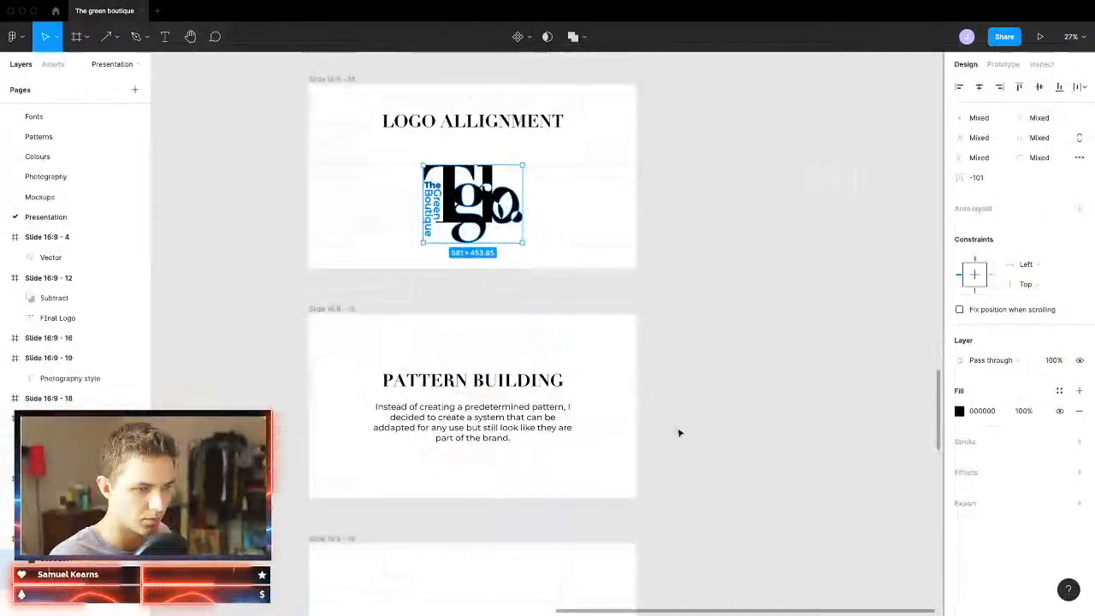
{"action": "scroll", "coordinate": [679, 432], "scroll_direction": "down", "scroll_amount": 2, "text": "ctrl"}
{"action": "scroll", "coordinate": [553, 367], "scroll_direction": "down", "scroll_amount": 2}
{"action": "double_click", "coordinate": [535, 335]}
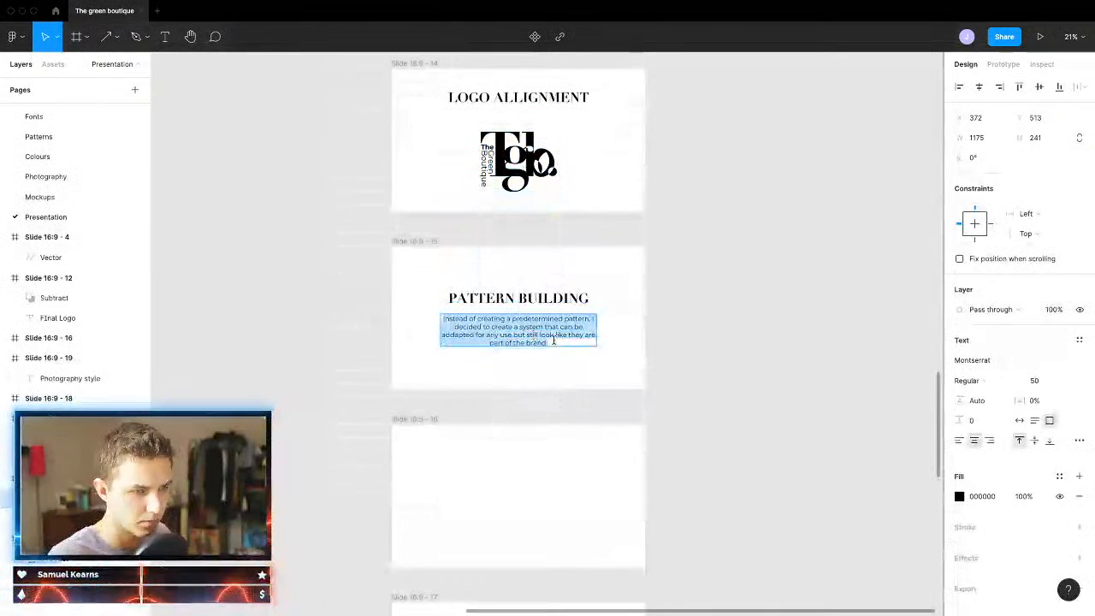
{"action": "type", "text": "The pat"}
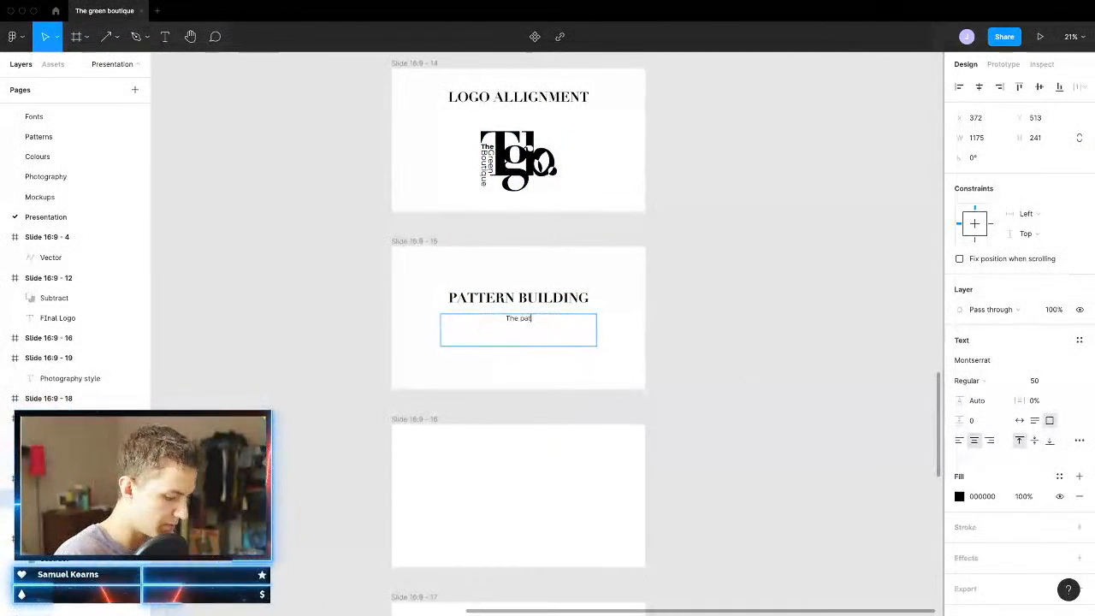
{"action": "type", "text": "tern is cr"}
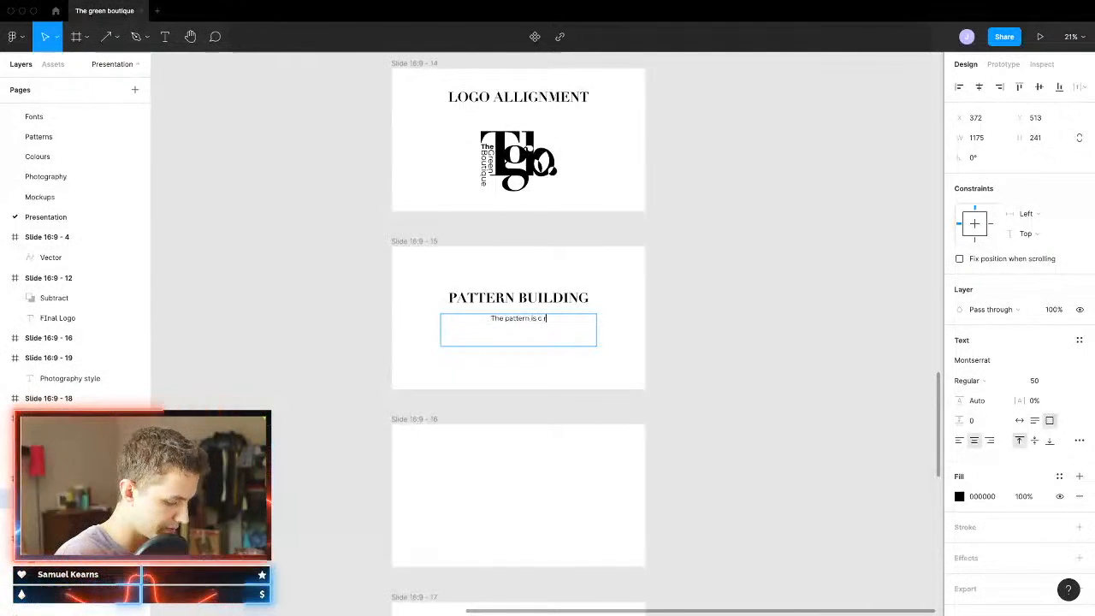
{"action": "type", "text": "eated"}
{"action": "scroll", "coordinate": [561, 355], "scroll_direction": "up", "scroll_amount": 3, "text": "ctrl"}
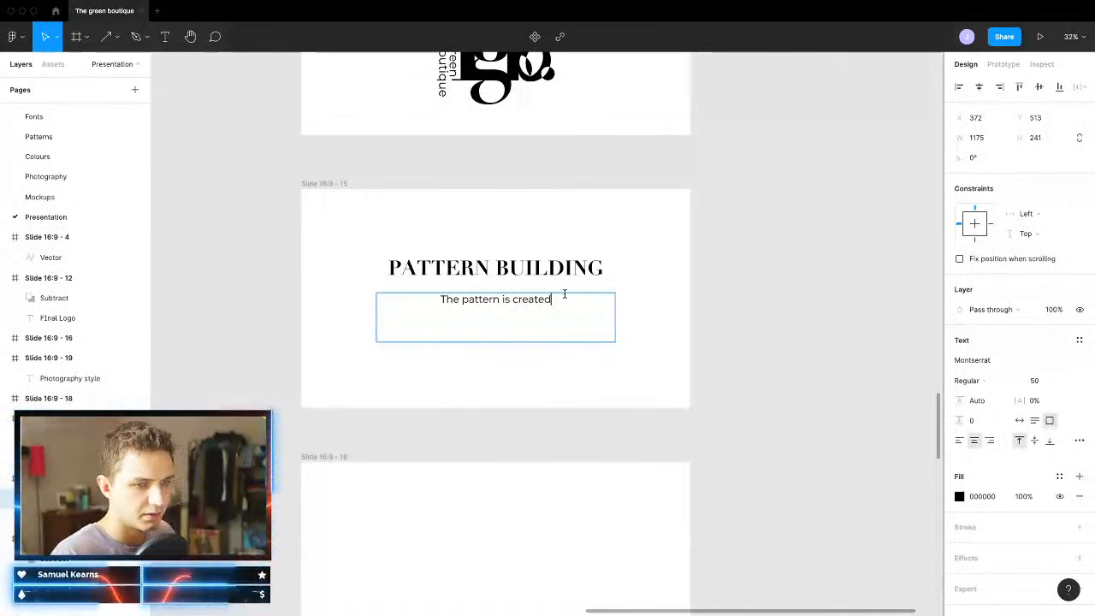
Step: Continue the Pattern Building description with "using the leaf symbol inside of the “b”"
{"action": "type", "text": "using the"}
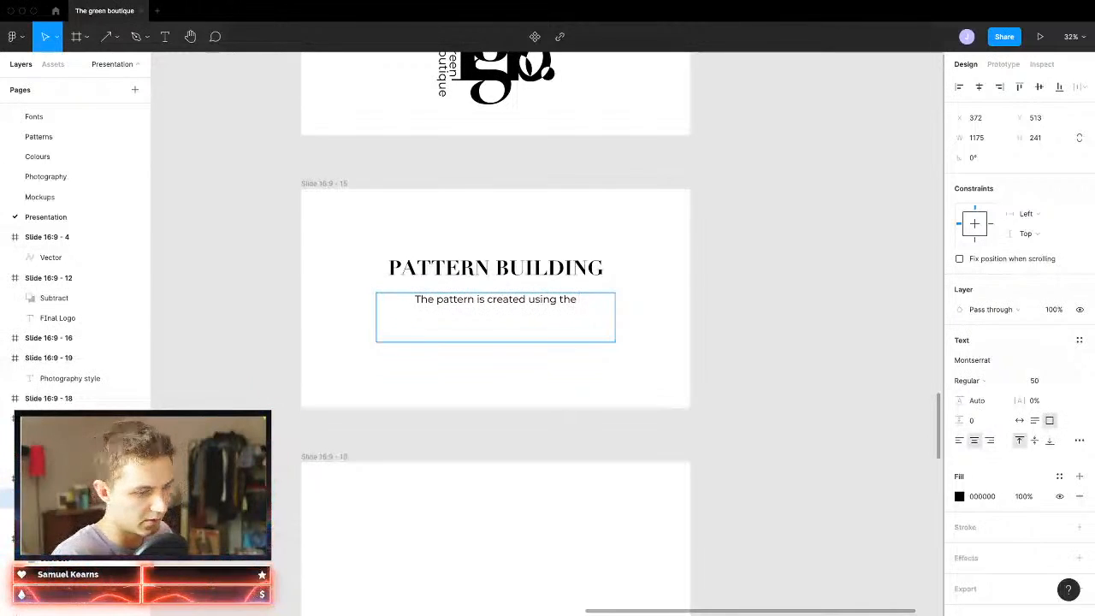
{"action": "type", "text": " little leaf simb"}
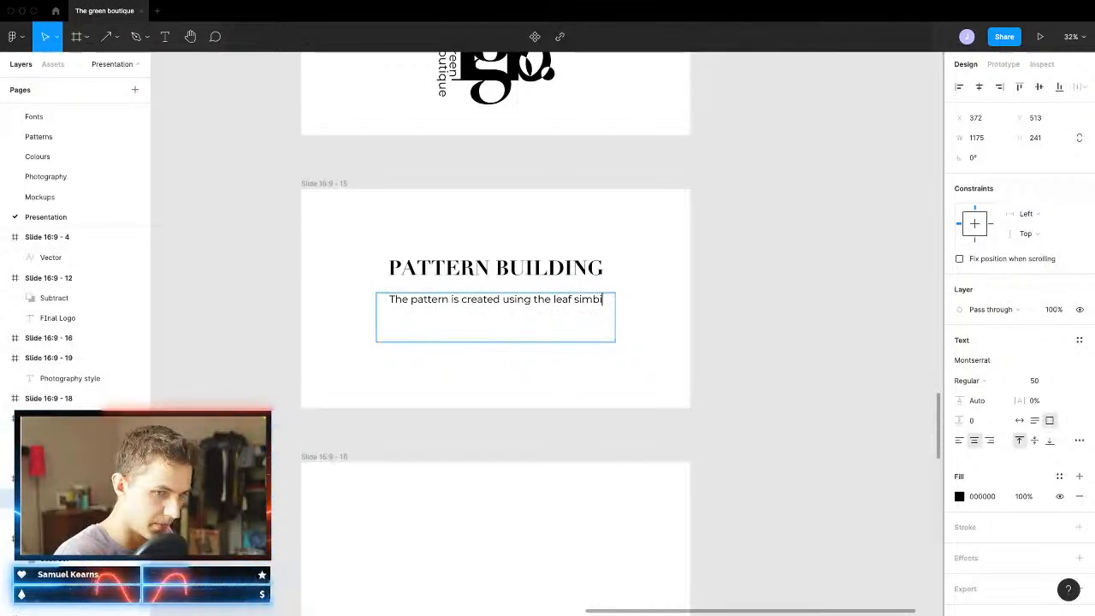
{"action": "key", "text": "BackSpace"}
{"action": "type", "text": "ol"}
{"action": "key", "text": "BackSpace"}
{"action": "key", "text": "BackSpace"}
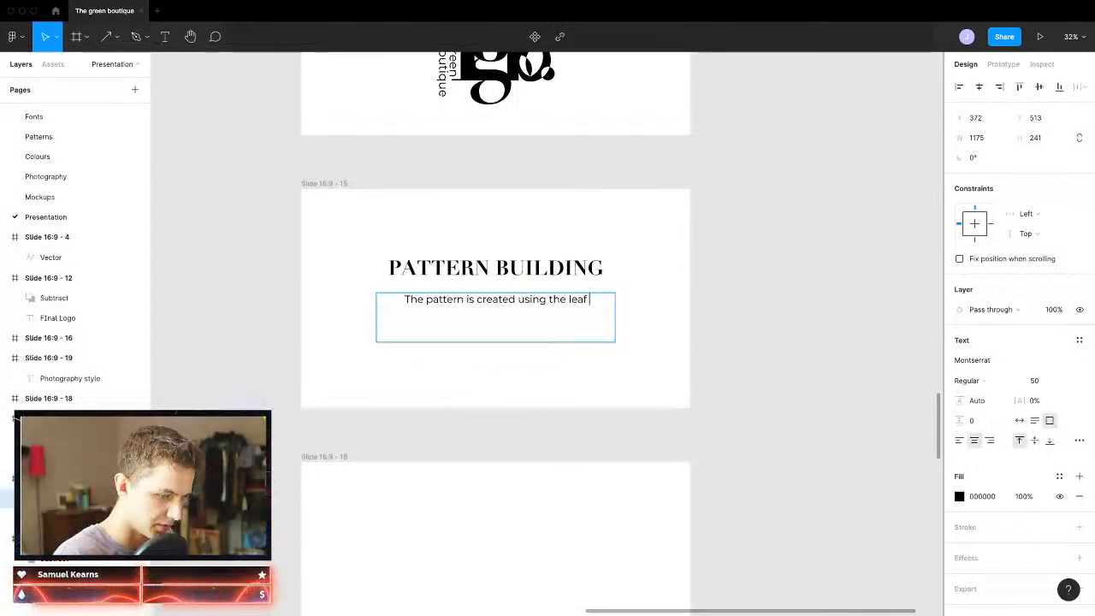
{"action": "type", "text": "symbo"}
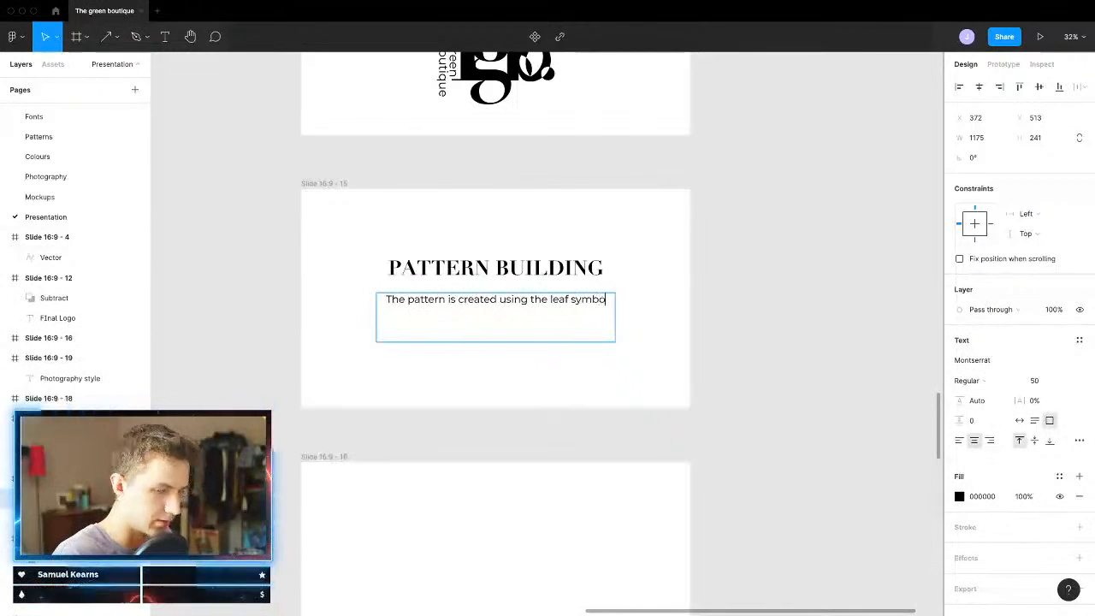
{"action": "type", "text": "l inside of"}
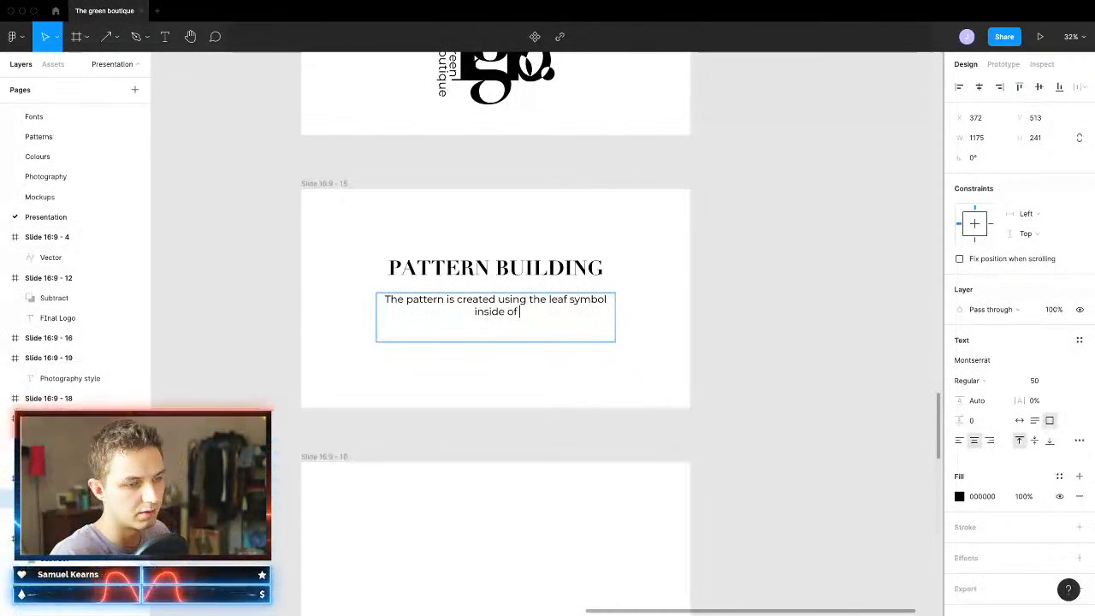
{"action": "type", "text": " the \"b\""}
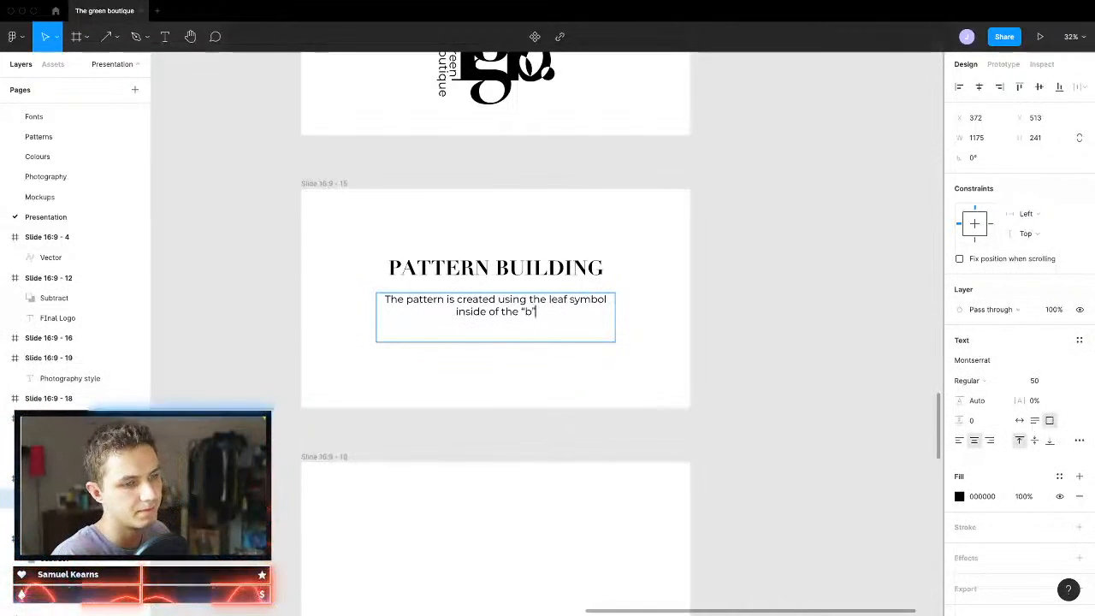
Step: End the first sentence with a period and start the second with "The sybol is repeated,"
{"action": "type", "text": ". The"}
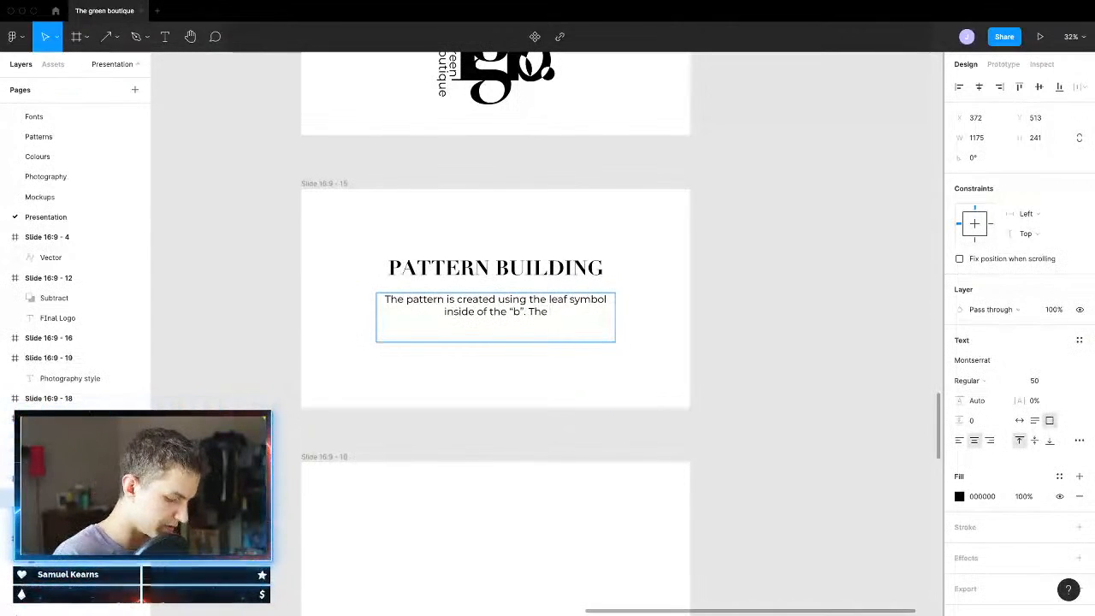
{"action": "type", "text": " S"}
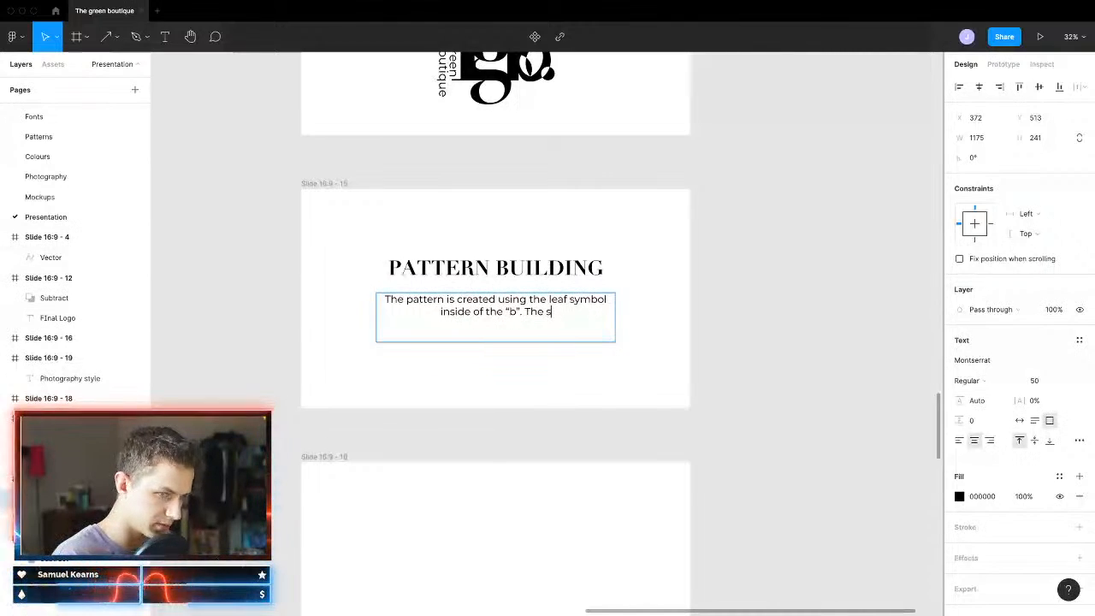
{"action": "key", "text": "BackSpace"}
{"action": "type", "text": "sybol"}
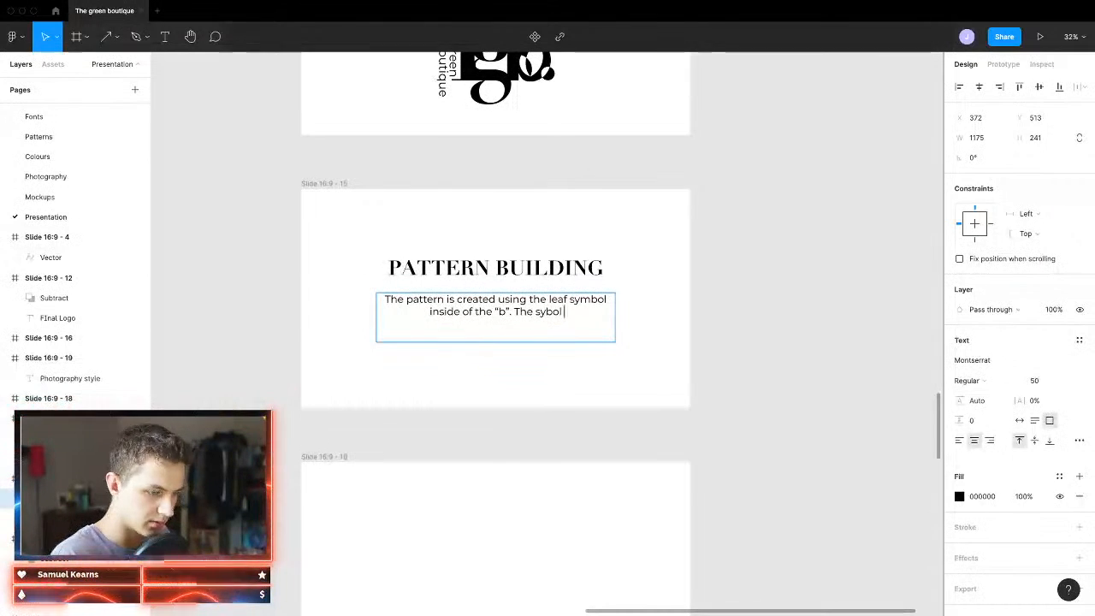
{"action": "type", "text": " is repea"}
{"action": "type", "text": "ted,"}
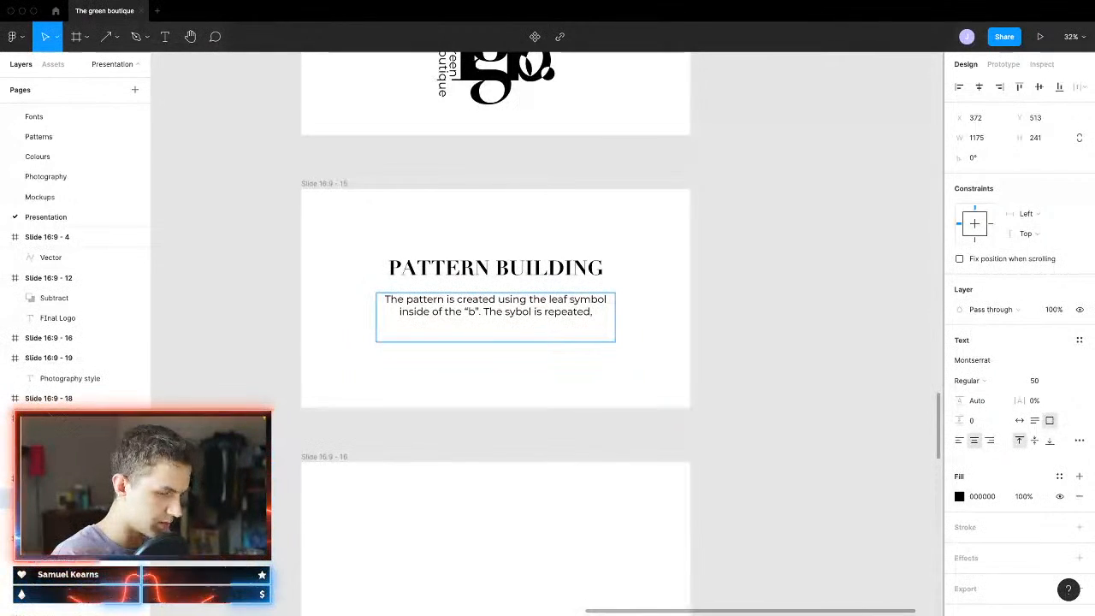
Step: Complete the second sentence with "the orientation is alternating, and a gradient is applyed." and widen the text box to 1291 about its centre
{"action": "type", "text": "the or"}
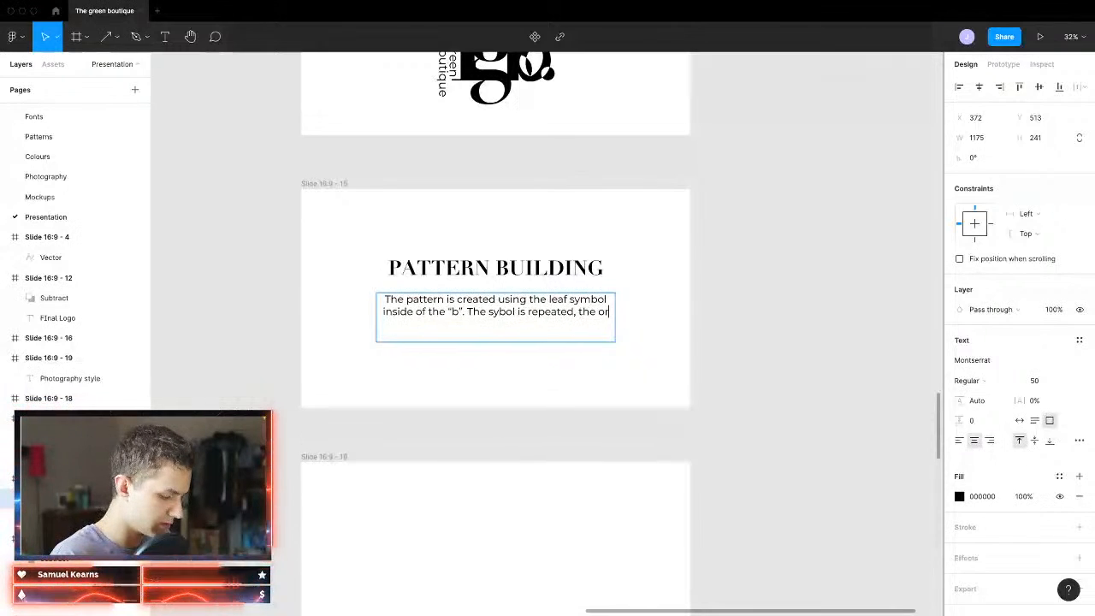
{"action": "type", "text": "ientation is alt"}
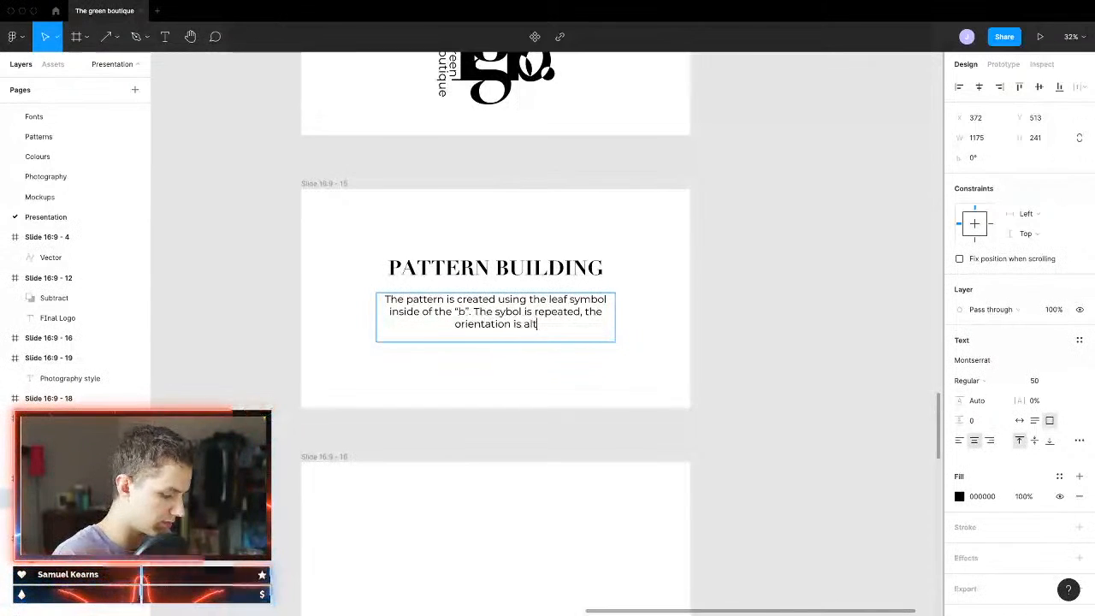
{"action": "type", "text": "ernating, a"}
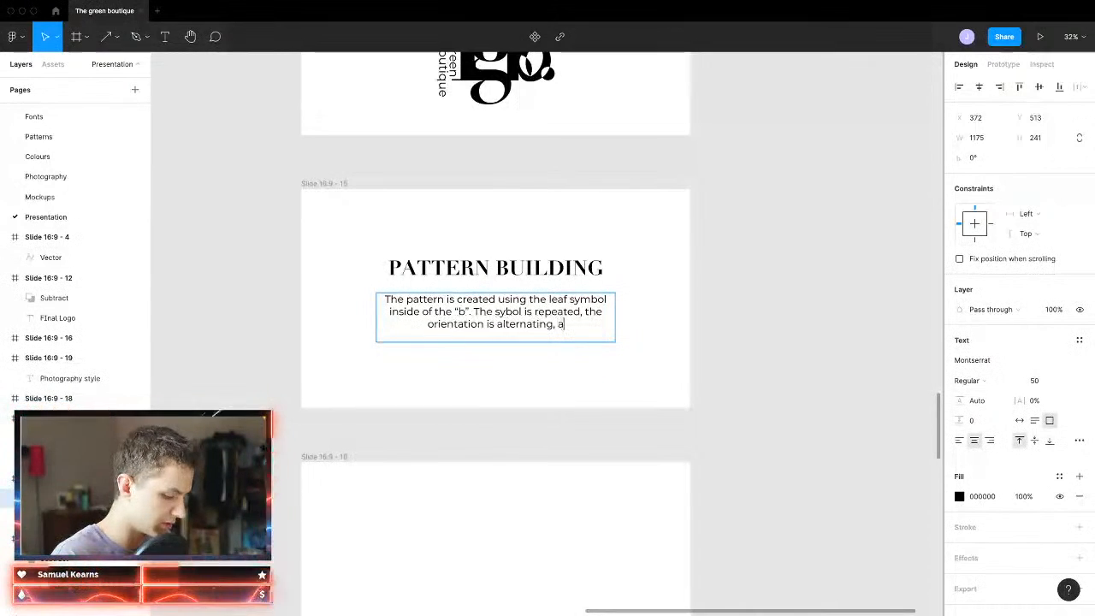
{"action": "type", "text": "nd a g"}
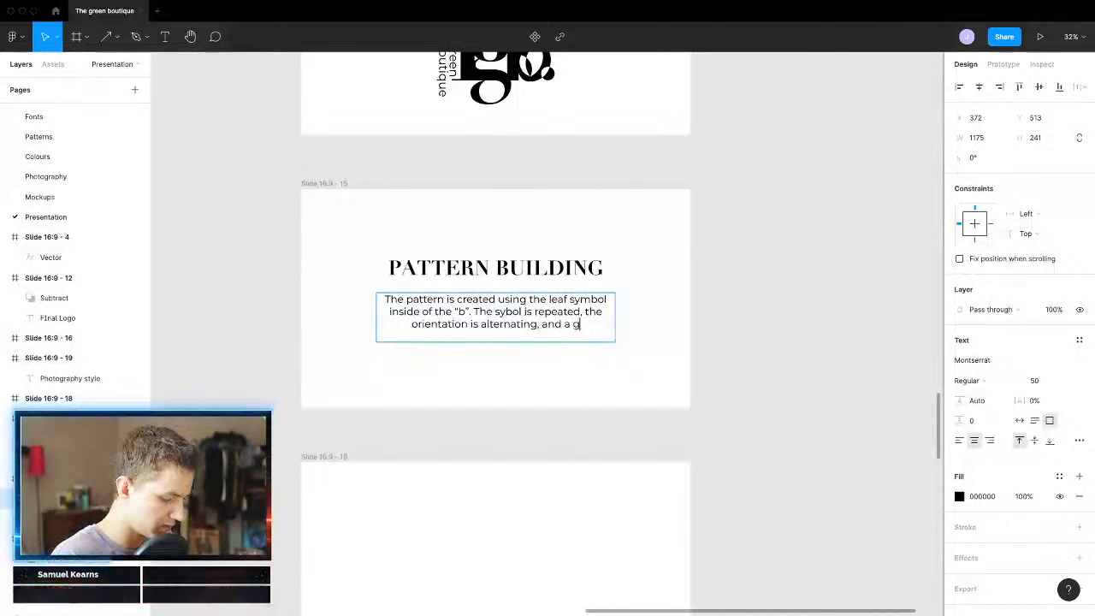
{"action": "type", "text": "radient is a"}
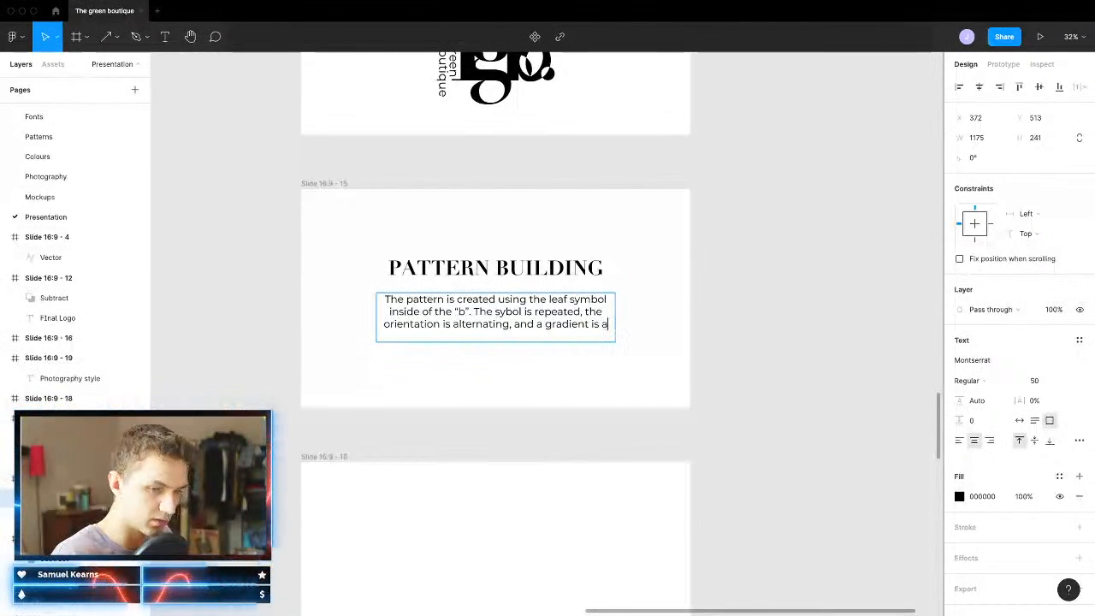
{"action": "type", "text": "pplyed."}
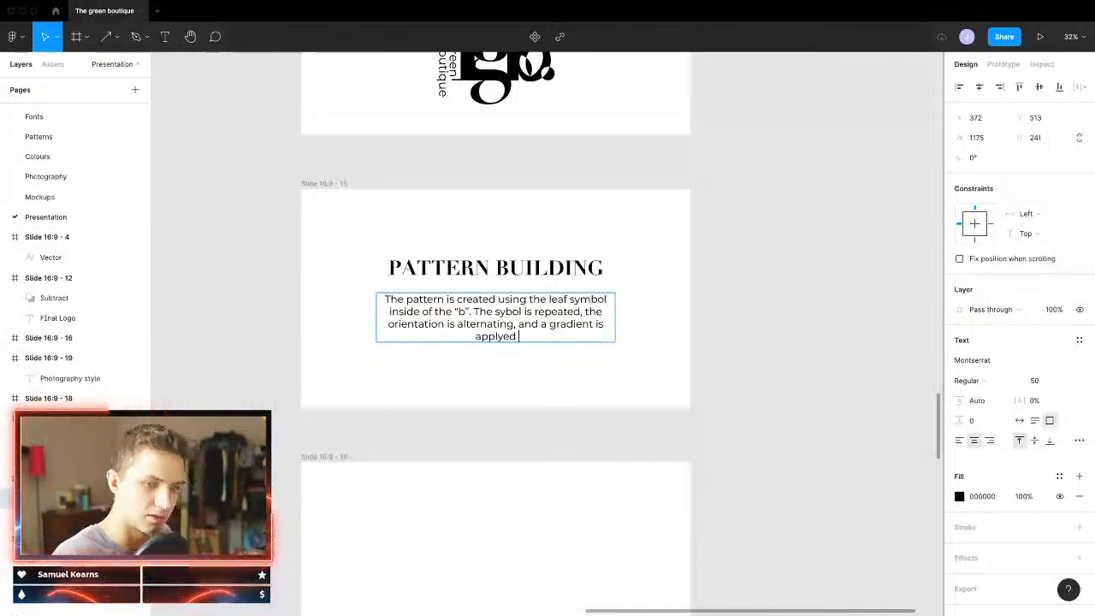
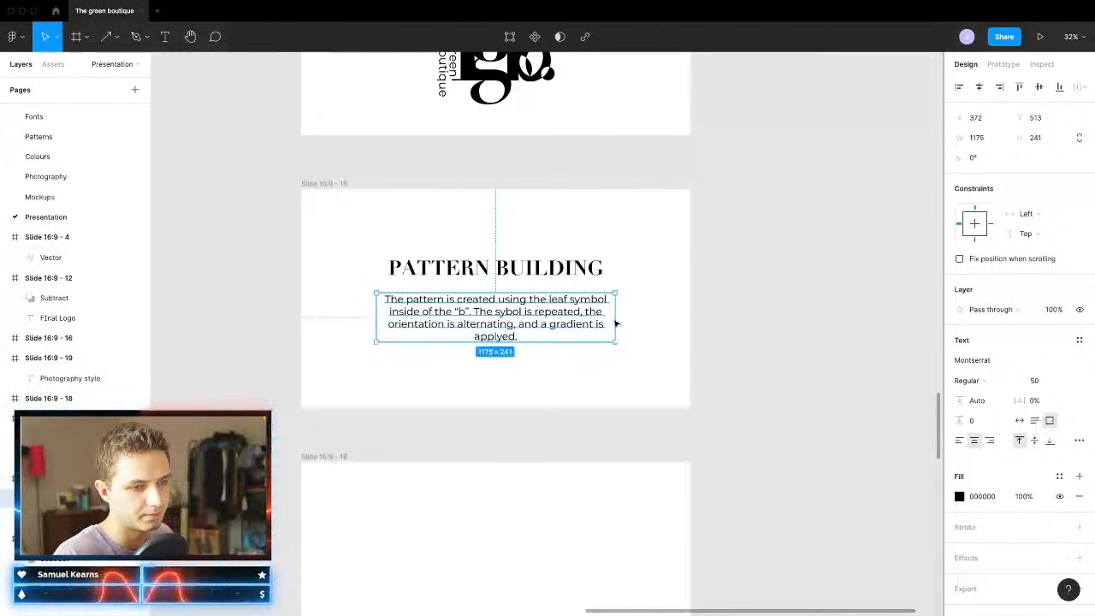
{"action": "left_click_drag", "start_coordinate": [616, 316], "coordinate": [628, 314]}
{"action": "left_click", "coordinate": [698, 415]}
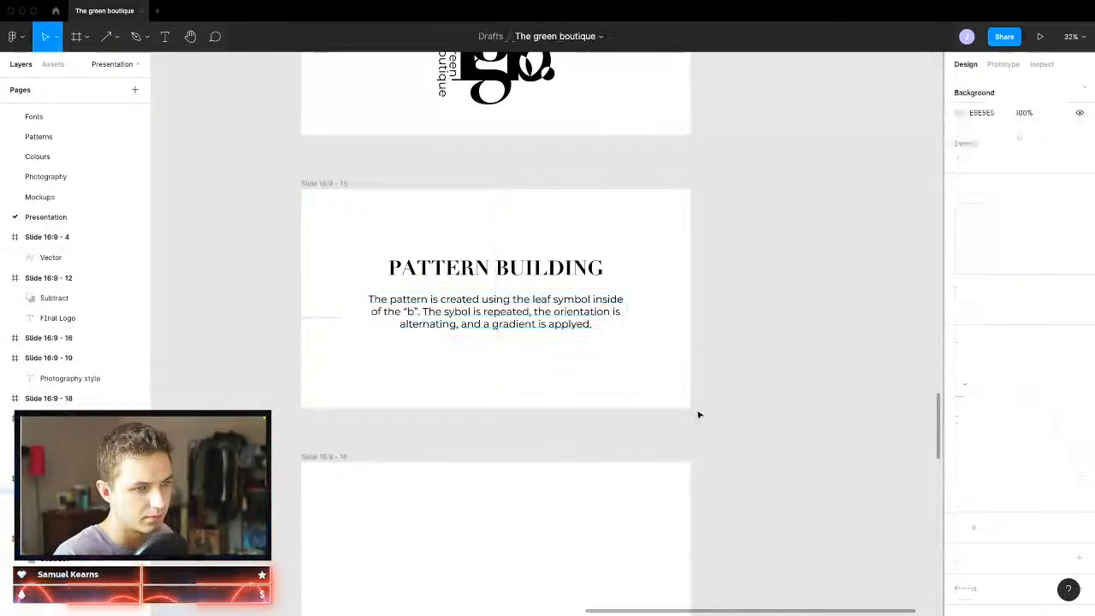
Step: Append a third sentence to the Pattern Building description, beginning "The pattern looks really new and"
{"action": "double_click", "coordinate": [553, 315]}
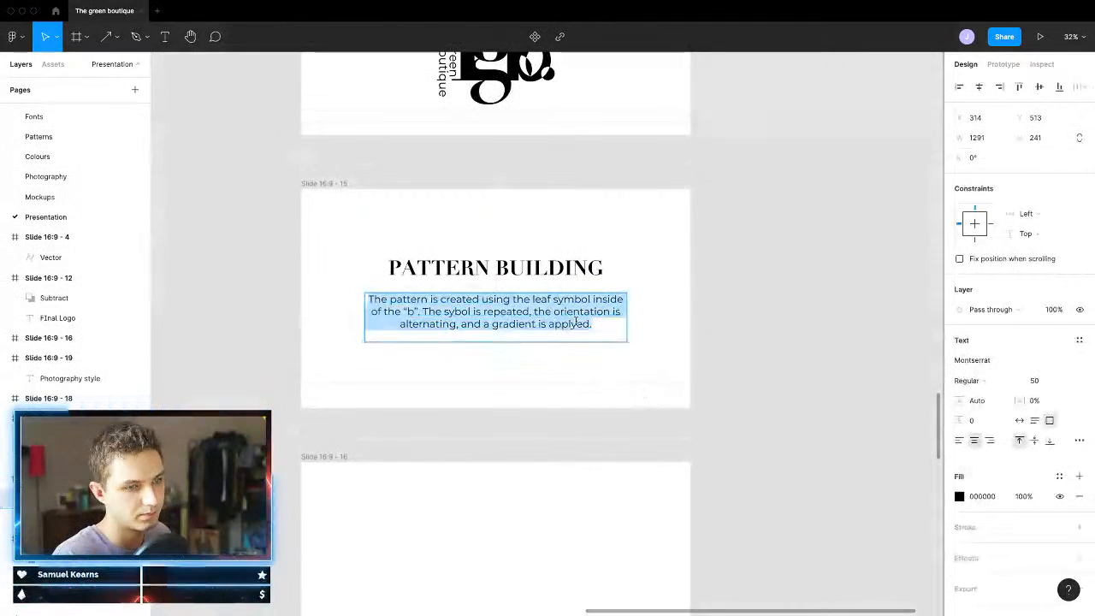
{"action": "left_click", "coordinate": [592, 326]}
{"action": "type", "text": "Ther"}
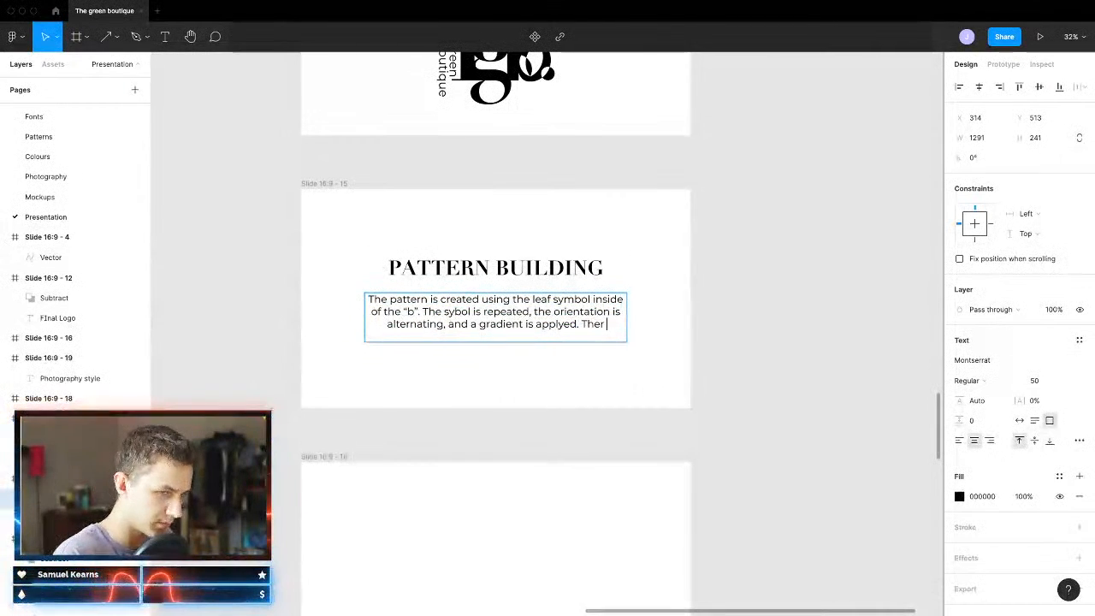
{"action": "key", "text": "BackSpace"}
{"action": "type", "text": " patter"}
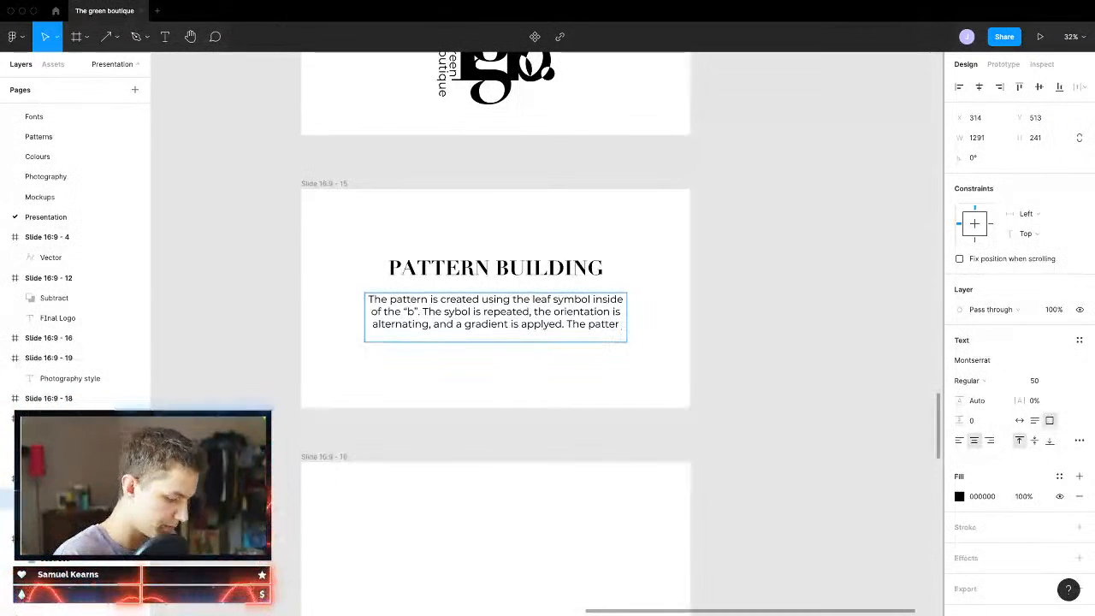
{"action": "type", "text": "n look"}
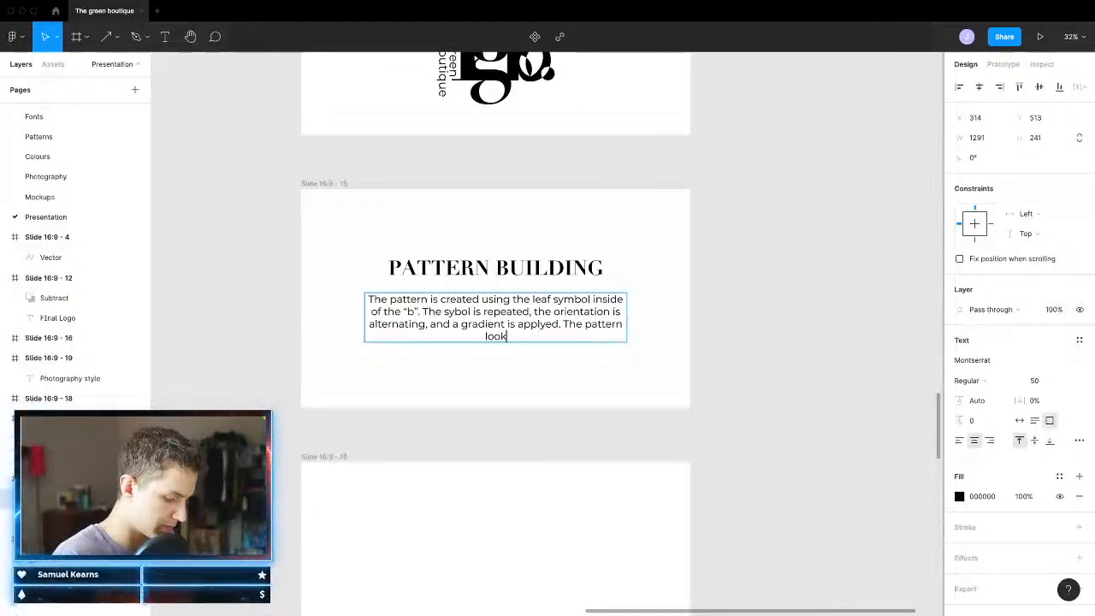
{"action": "type", "text": "s really "}
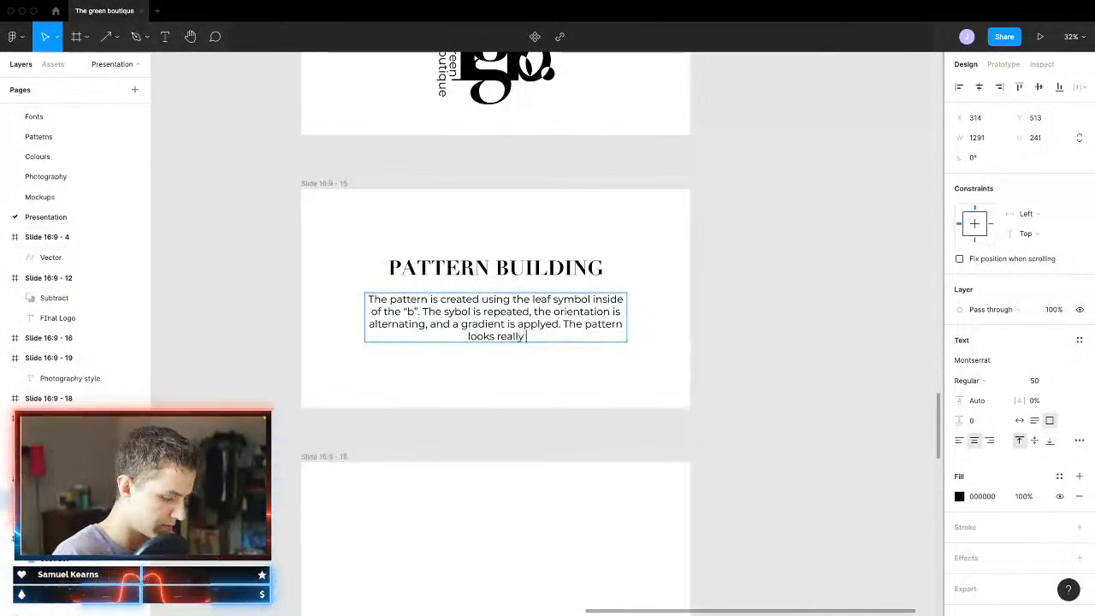
{"action": "type", "text": "new and "}
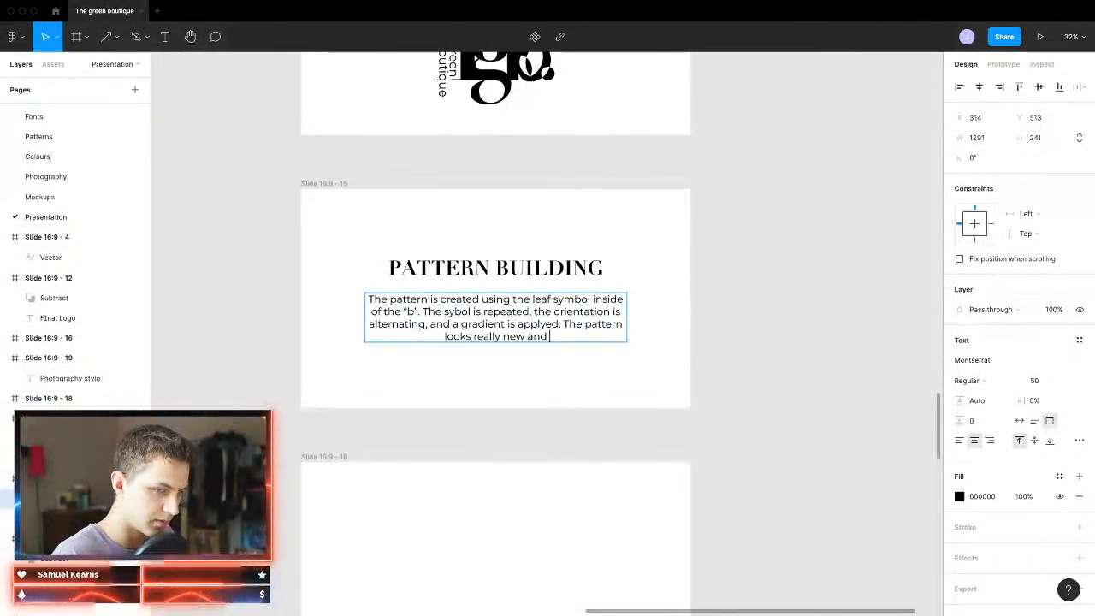
Step: Continue the third sentence of the Pattern Building description with "completely trumps any other brand"
{"action": "type", "text": "completely"}
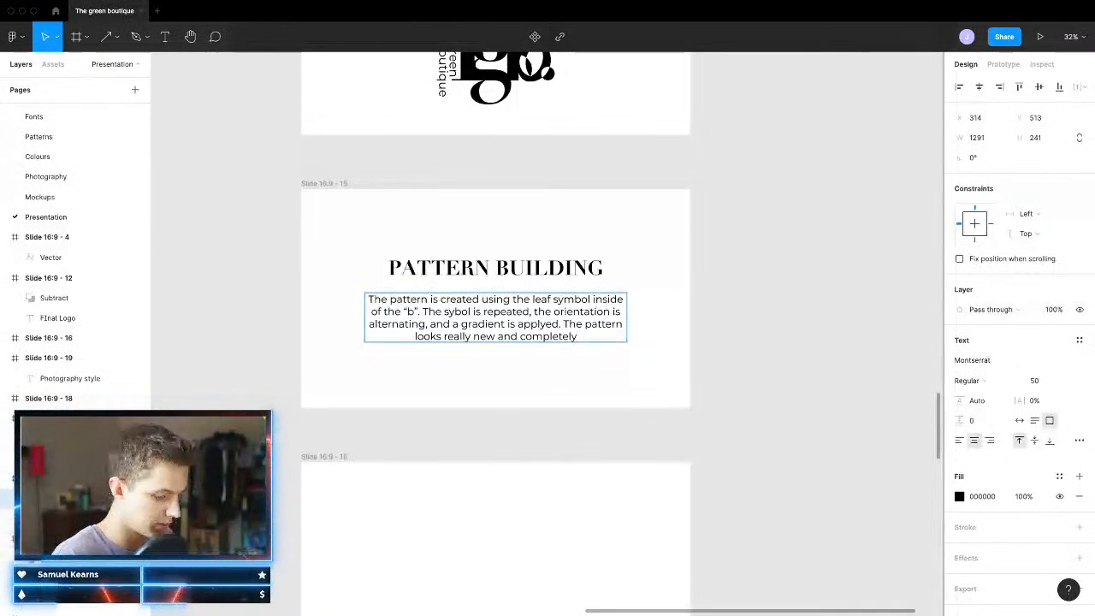
{"action": "type", "text": " trumps an"}
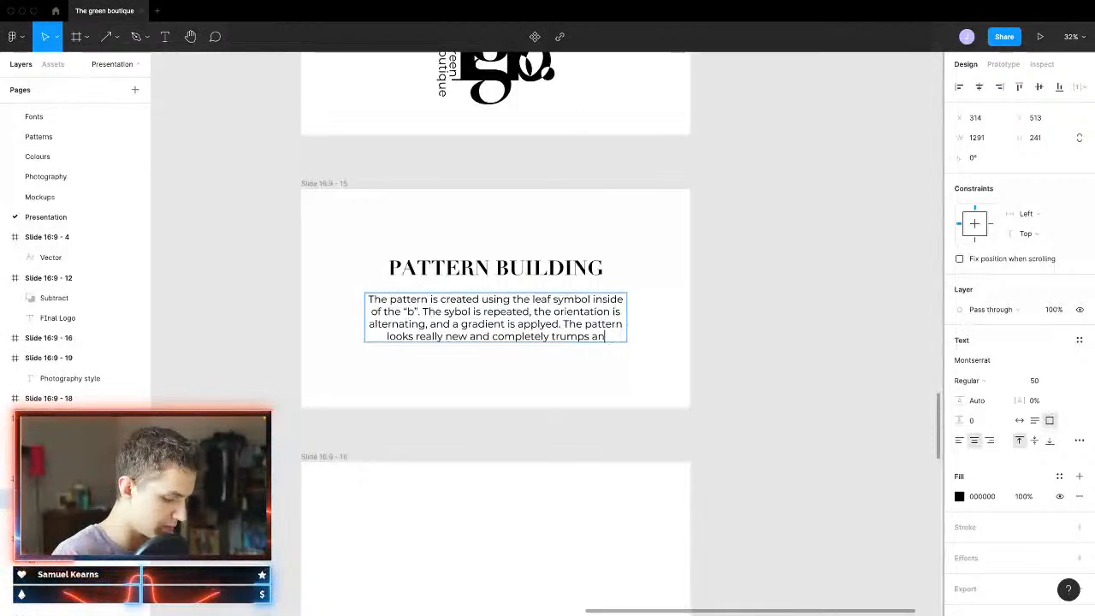
{"action": "type", "text": "y otherbrand"}
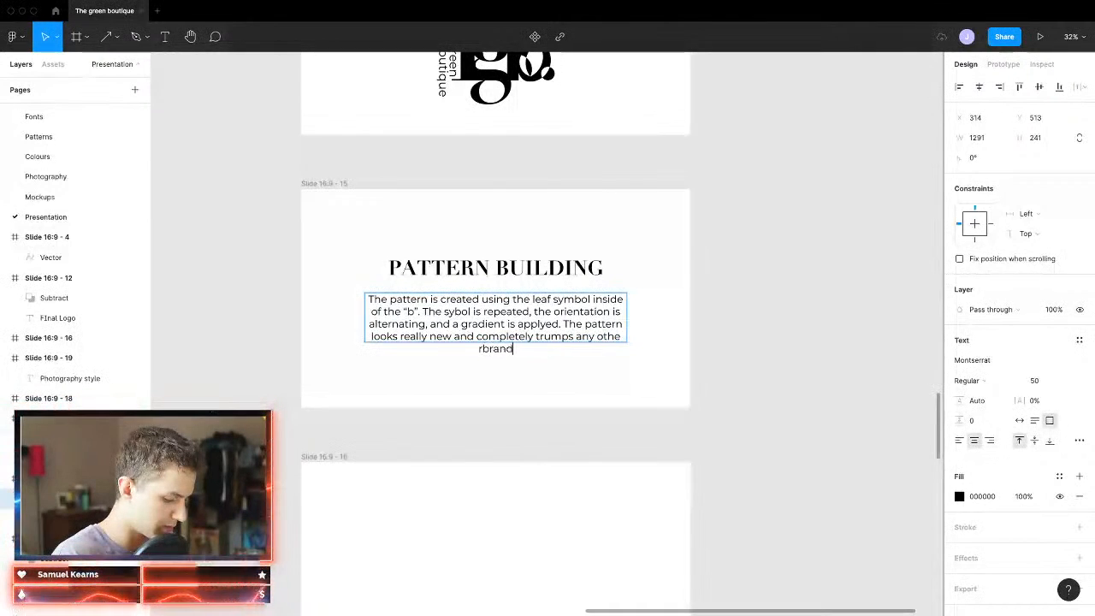
{"action": "type", "text": "s"}
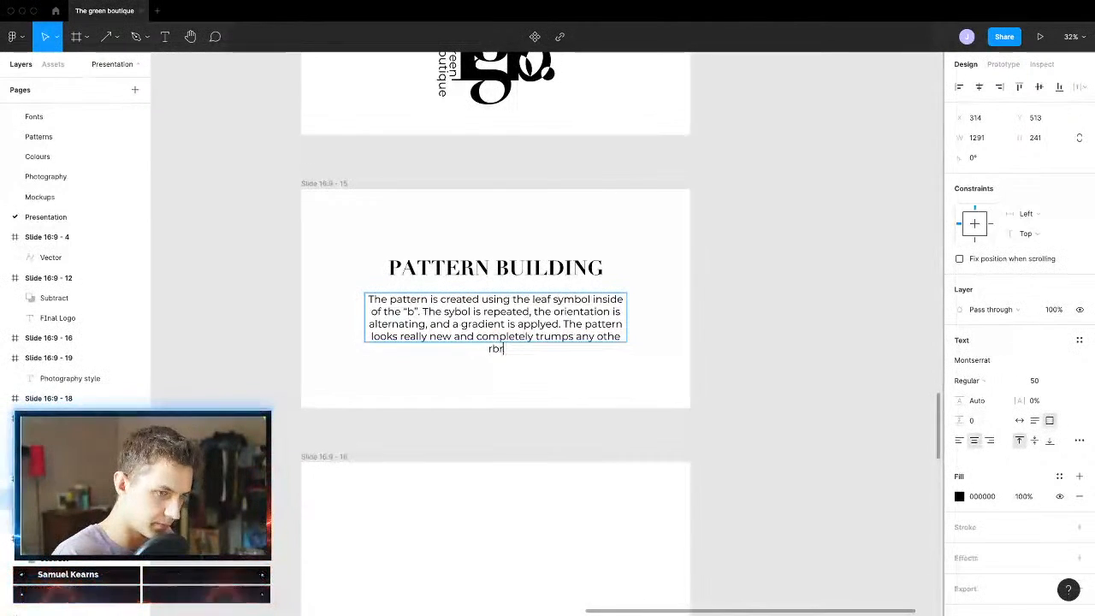
{"action": "key", "text": "BackSpace"}
{"action": "key", "text": "BackSpace"}
{"action": "type", "text": "bran"}
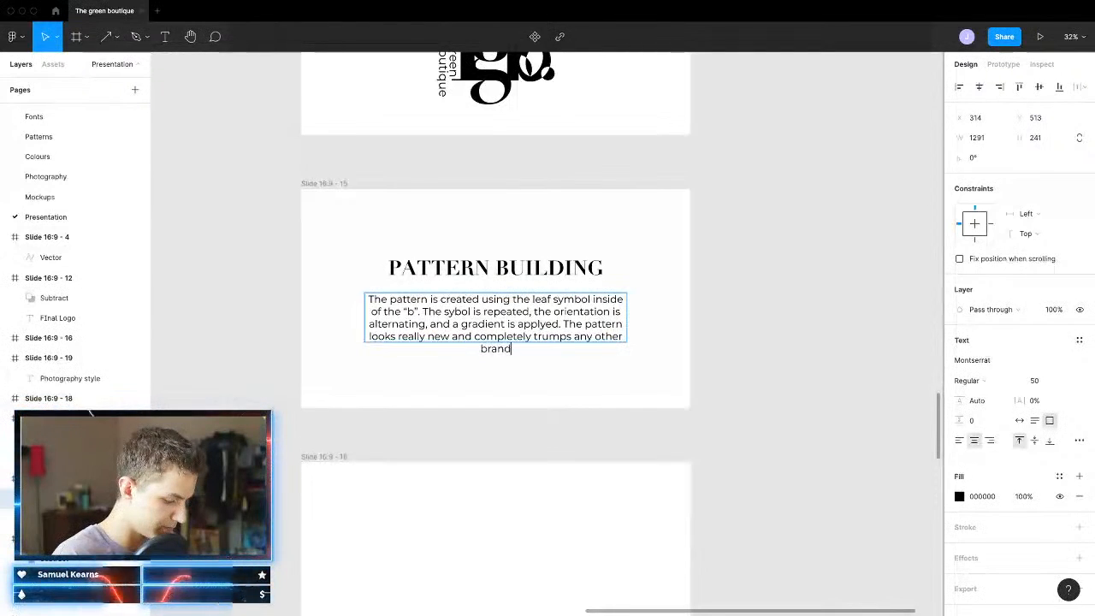
{"action": "type", "text": "d"}
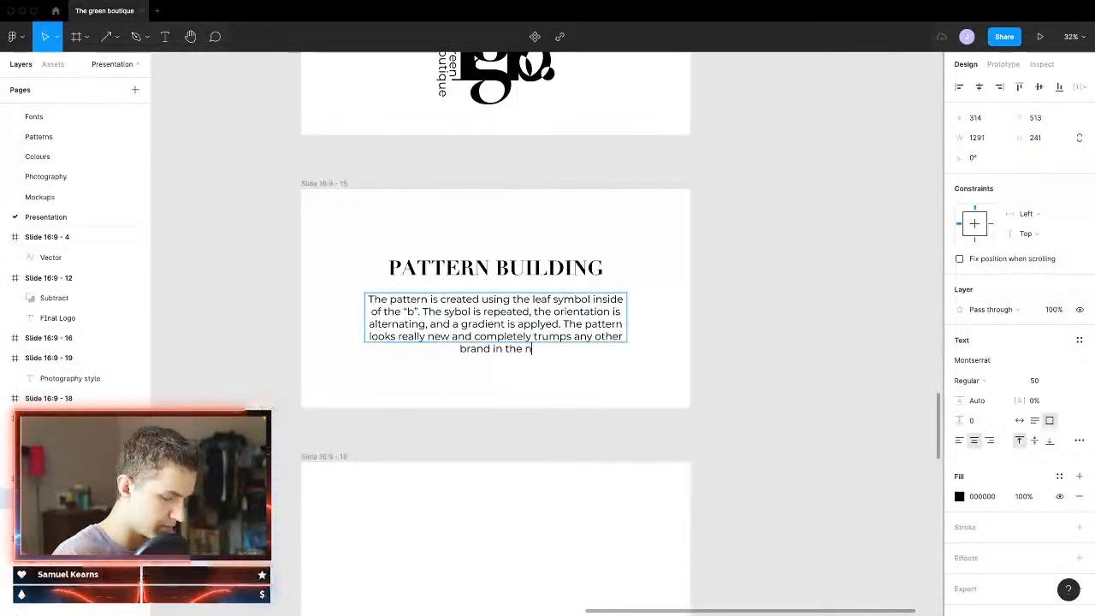
Step: Finish the Pattern Building description so it ends with "brands on their website." and leave the text box
{"action": "key", "text": "BackSpace"}
{"action": "key", "text": "BackSpace"}
{"action": "key", "text": "BackSpace"}
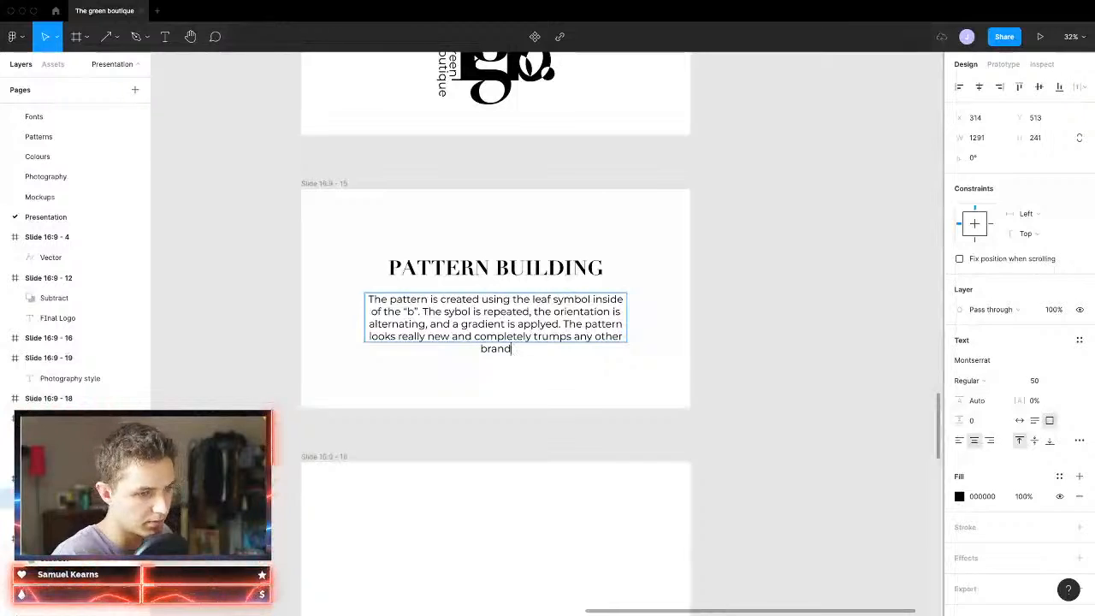
{"action": "type", "text": "s on their "}
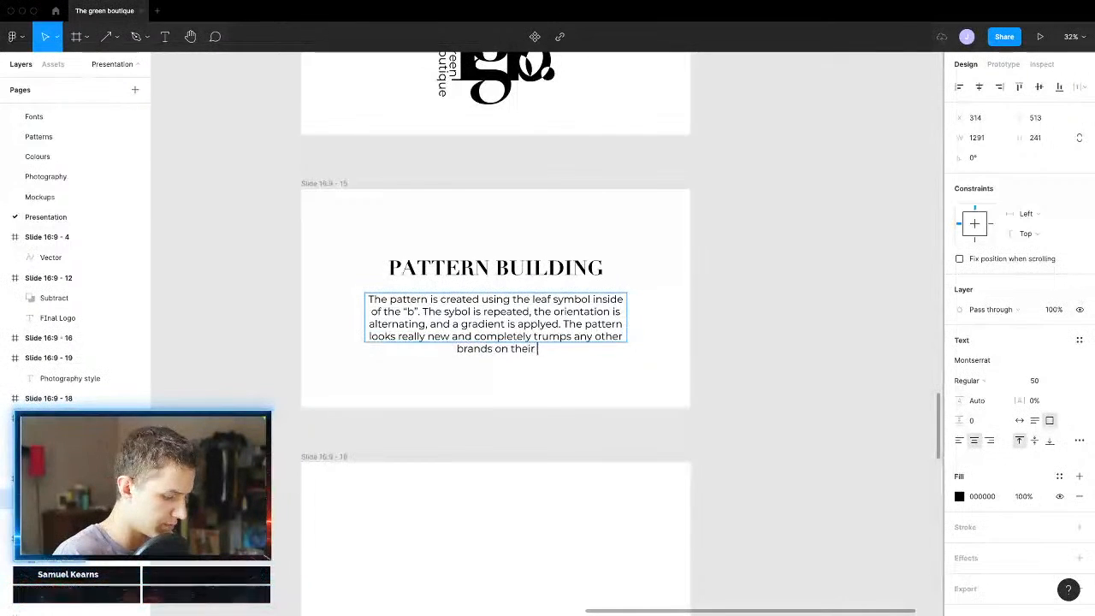
{"action": "type", "text": "website"}
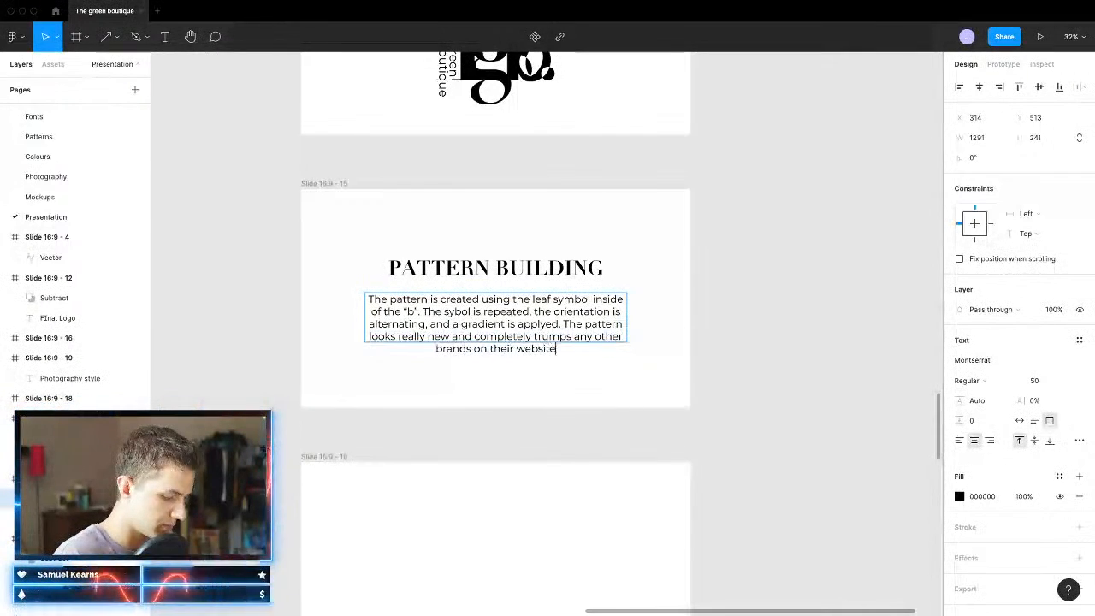
{"action": "type", "text": "."}
{"action": "key", "text": "Escape"}
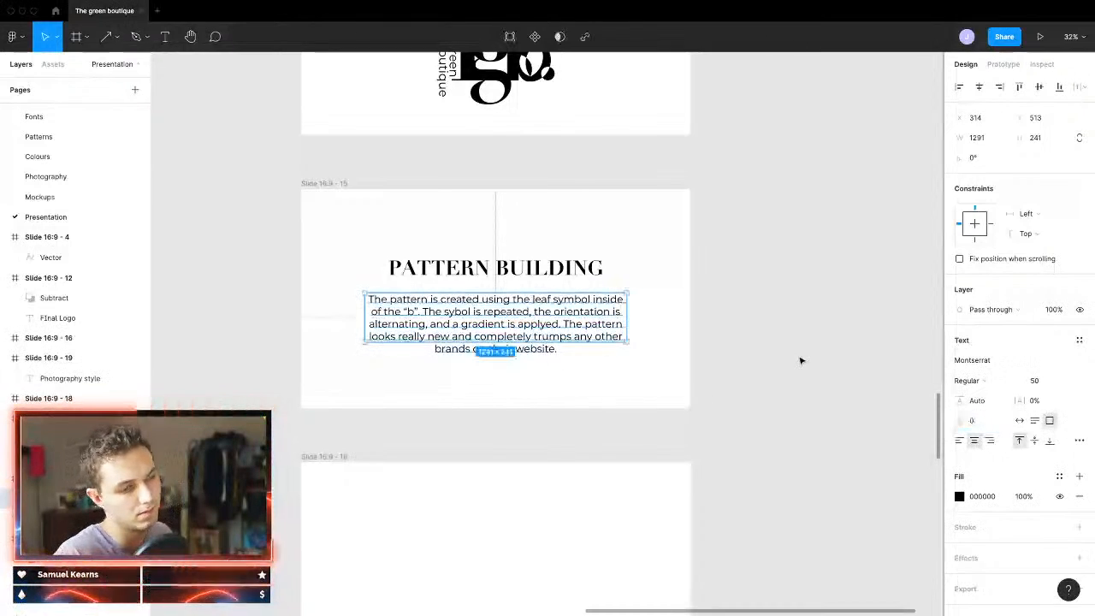
{"action": "left_click", "coordinate": [801, 385]}
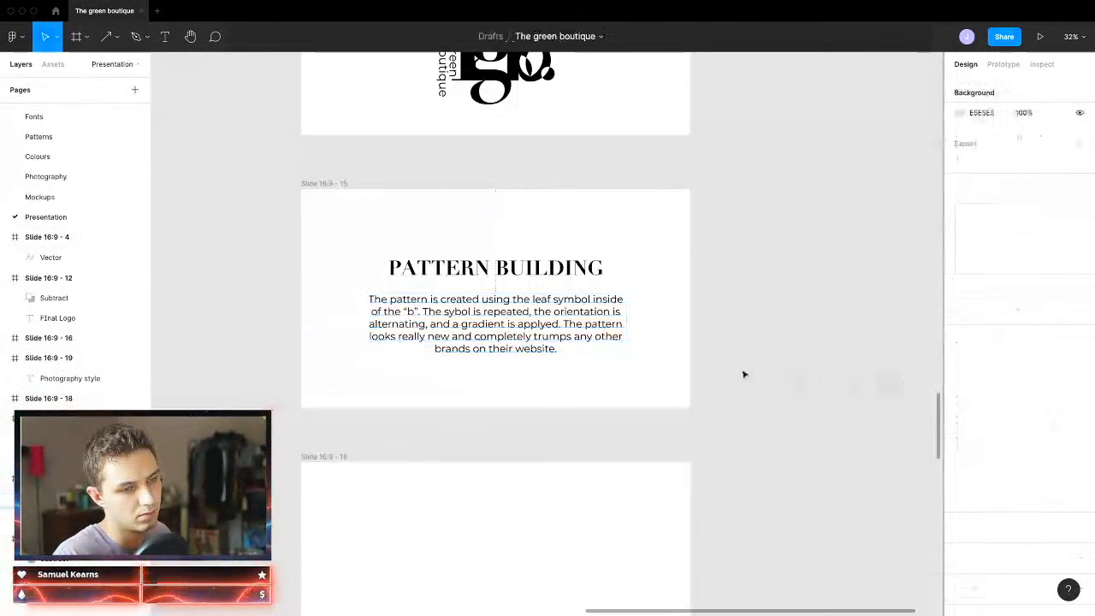
Step: Try moving the row of four background-free patterns onto the blank slide below Pattern Building, and undo the move
{"action": "scroll", "coordinate": [709, 367], "scroll_direction": "up", "scroll_amount": 5}
{"action": "scroll", "coordinate": [550, 465], "scroll_direction": "down", "scroll_amount": 5}
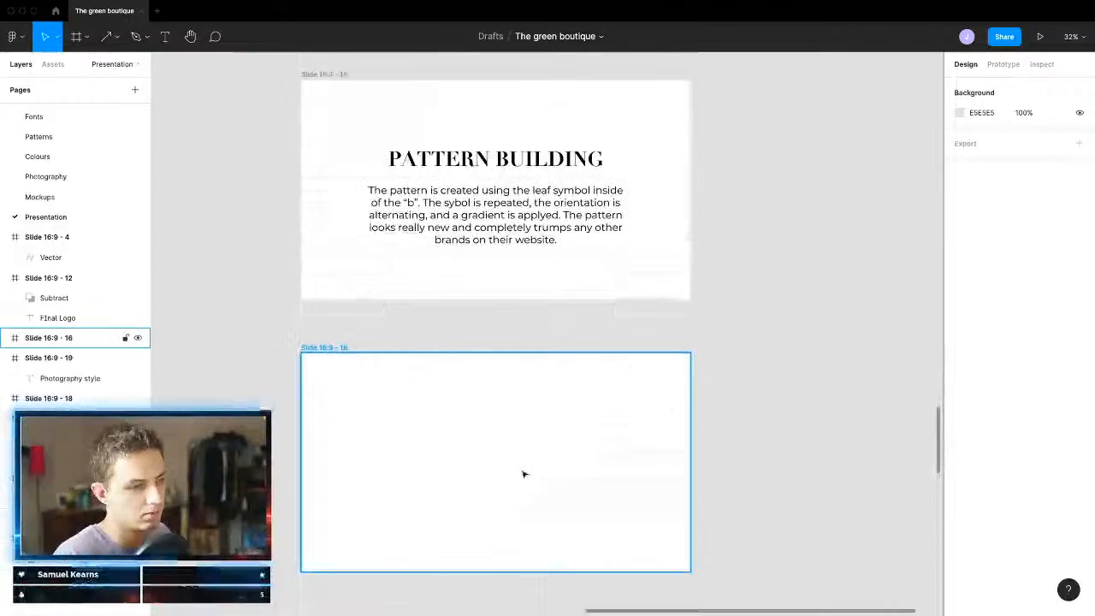
{"action": "scroll", "coordinate": [440, 437], "scroll_direction": "down", "scroll_amount": 10}
{"action": "scroll", "coordinate": [365, 388], "scroll_direction": "left", "scroll_amount": 3}
{"action": "scroll", "coordinate": [370, 286], "scroll_direction": "up", "scroll_amount": 5}
{"action": "left_click_drag", "start_coordinate": [391, 179], "coordinate": [724, 599]}
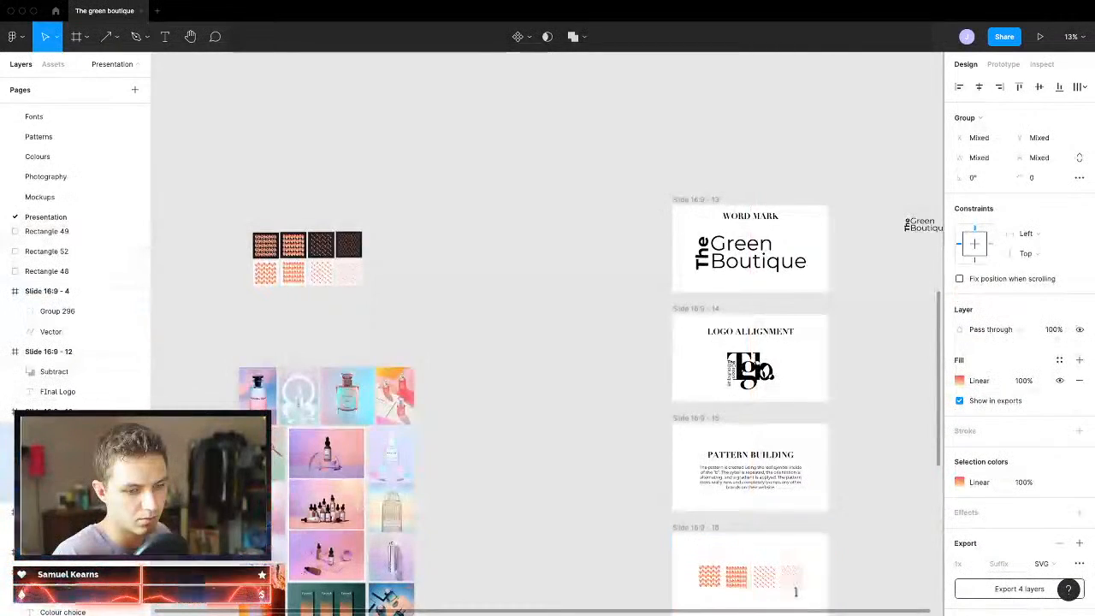
{"action": "scroll", "coordinate": [796, 595], "scroll_direction": "up", "scroll_amount": 5}
{"action": "scroll", "coordinate": [745, 440], "scroll_direction": "up", "scroll_amount": 5}
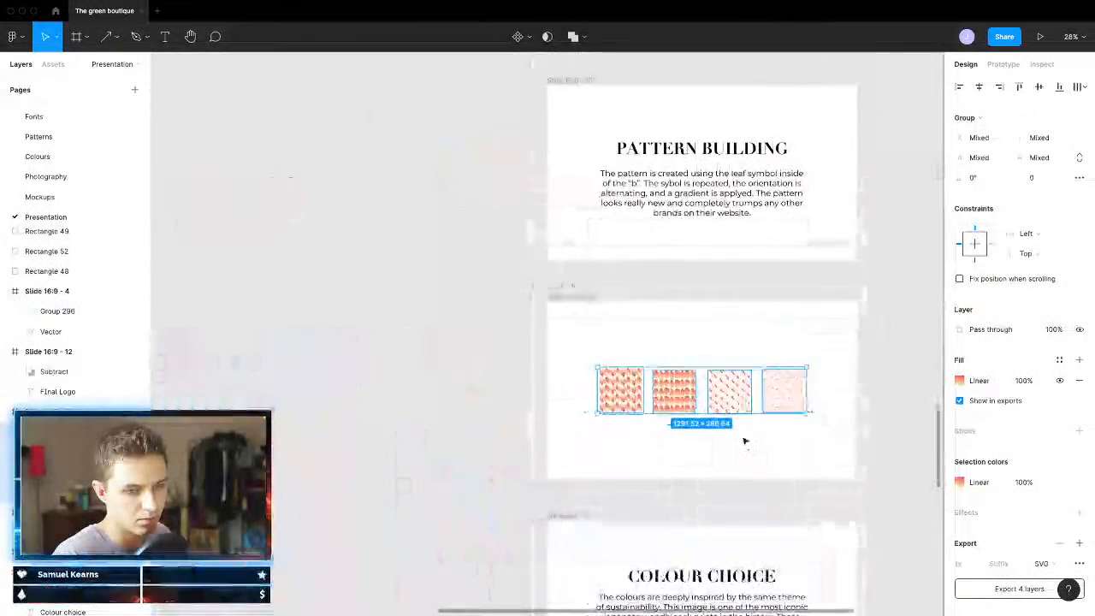
{"action": "scroll", "coordinate": [745, 440], "scroll_direction": "down", "scroll_amount": 5}
{"action": "scroll", "coordinate": [565, 371], "scroll_direction": "up", "scroll_amount": 10}
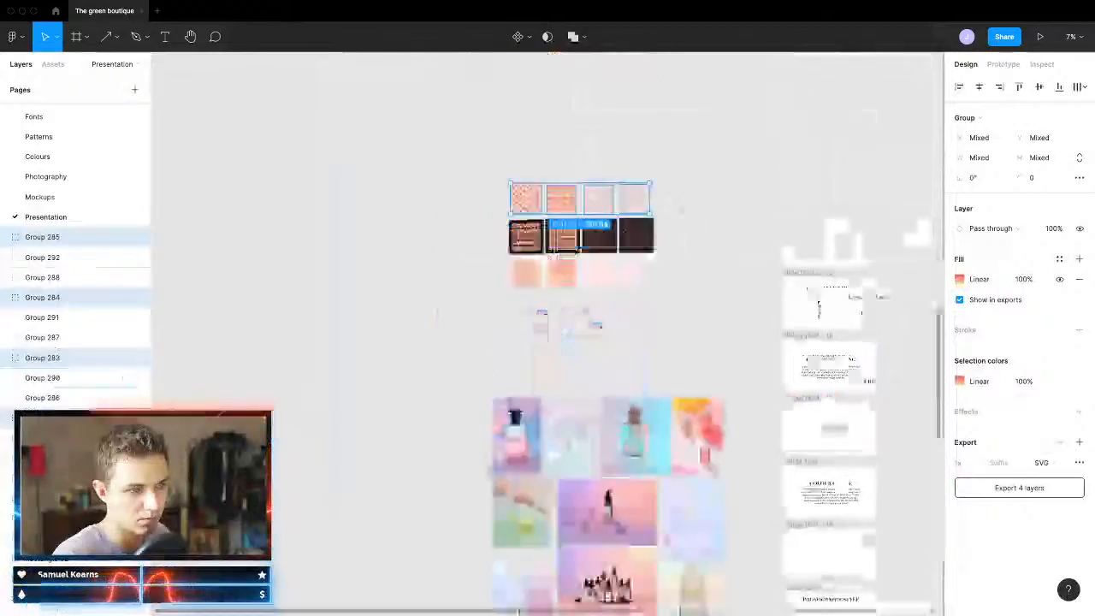
{"action": "scroll", "coordinate": [479, 231], "scroll_direction": "up", "scroll_amount": 3}
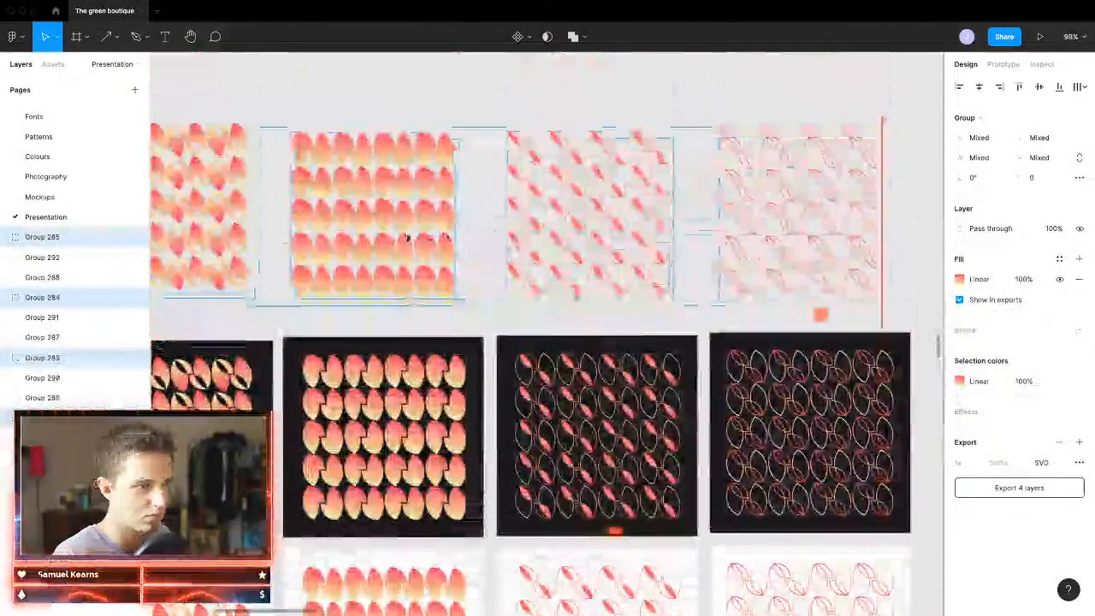
Step: Align the vertical centres of the four background-free patterns, and do the same for the row of dark tiles
{"action": "scroll", "coordinate": [409, 251], "scroll_direction": "down", "scroll_amount": 6}
{"action": "left_click_drag", "start_coordinate": [731, 188], "coordinate": [263, 241]}
{"action": "left_click", "coordinate": [1044, 90]}
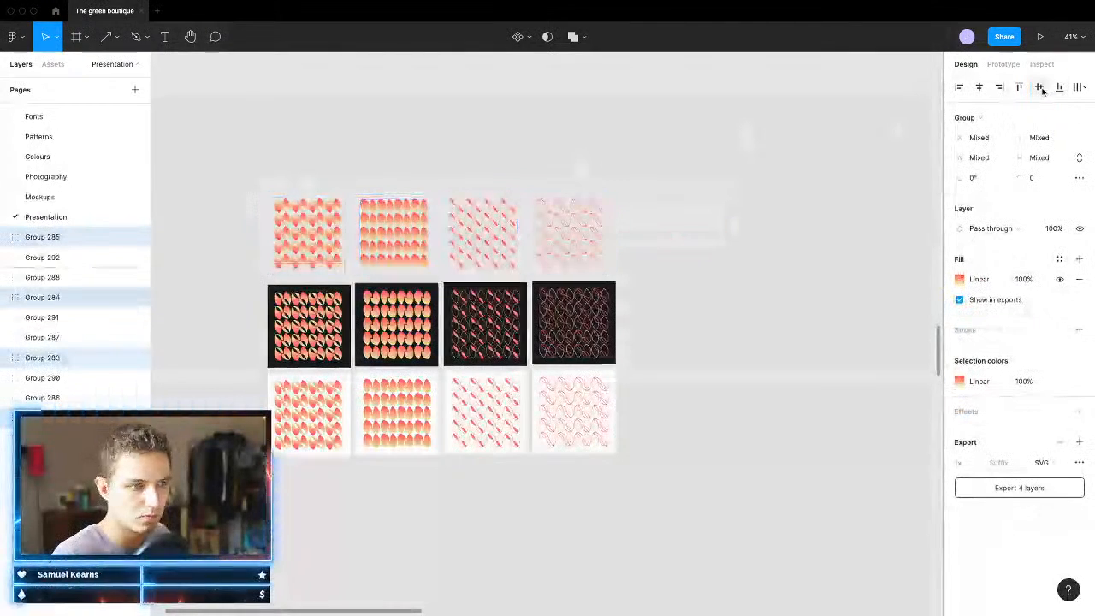
{"action": "left_click", "coordinate": [790, 252]}
{"action": "left_click_drag", "start_coordinate": [734, 304], "coordinate": [264, 343]}
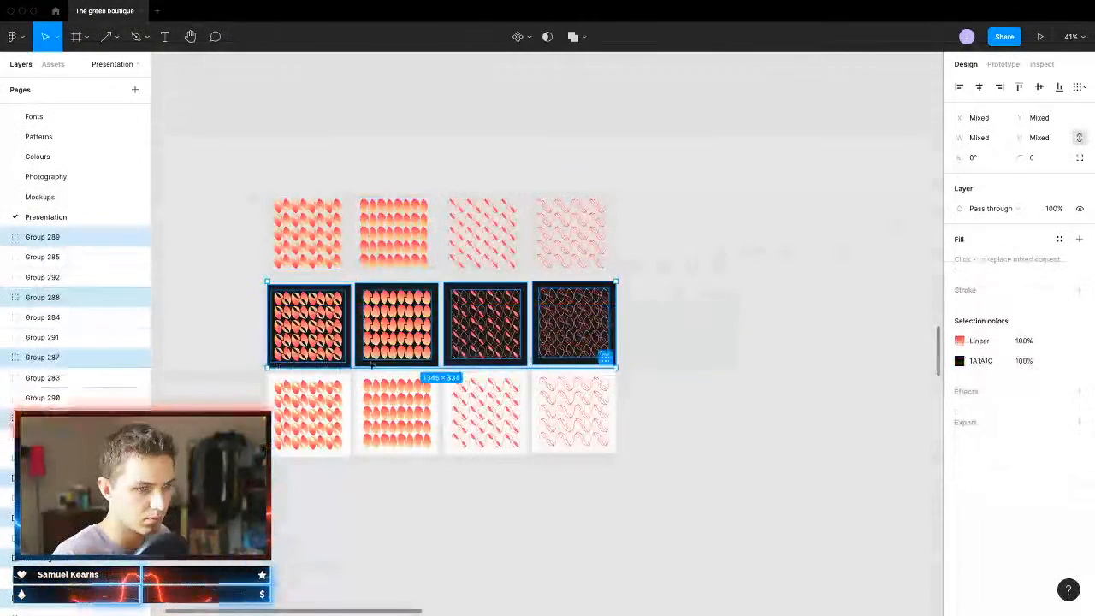
{"action": "left_click", "coordinate": [1038, 88]}
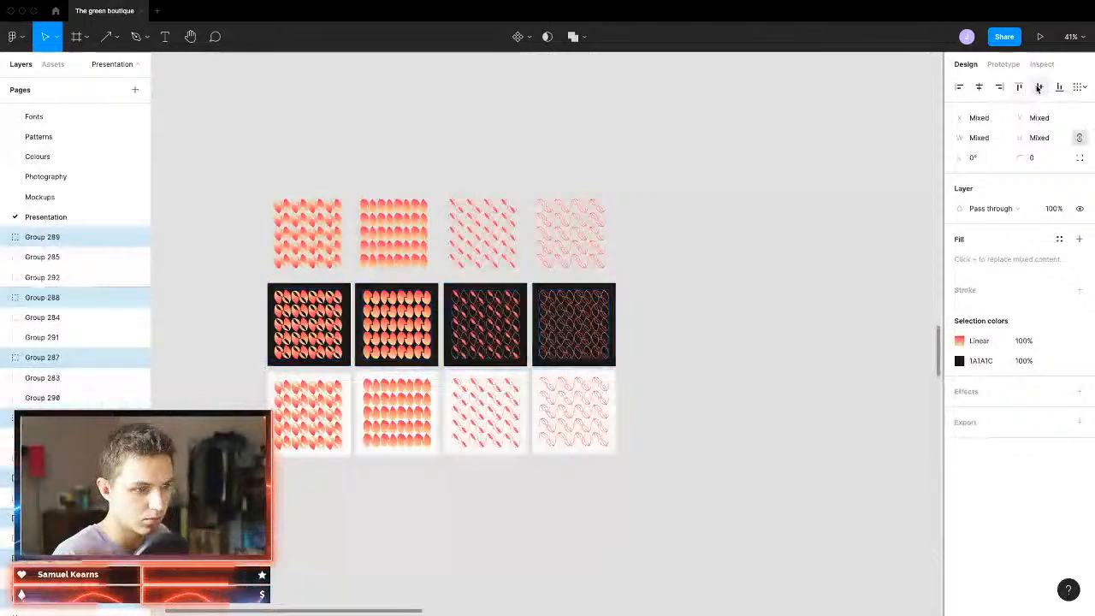
Step: Move the dark tile row up and slightly left beneath the background-free patterns, and delete the white tile row
{"action": "left_click_drag", "start_coordinate": [511, 329], "coordinate": [479, 325]}
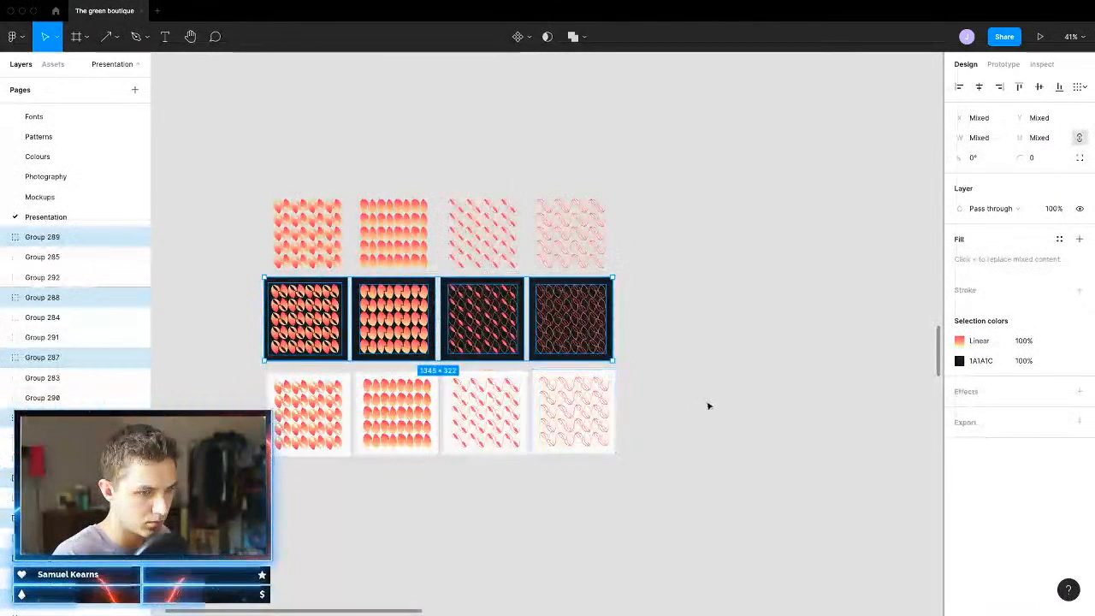
{"action": "left_click_drag", "start_coordinate": [708, 406], "coordinate": [330, 448]}
{"action": "key", "text": "Delete"}
Step: Copy both remaining pattern rows and paste them into the blank slide 16:9 - 16 below Pattern Building
{"action": "left_click_drag", "start_coordinate": [742, 194], "coordinate": [162, 424]}
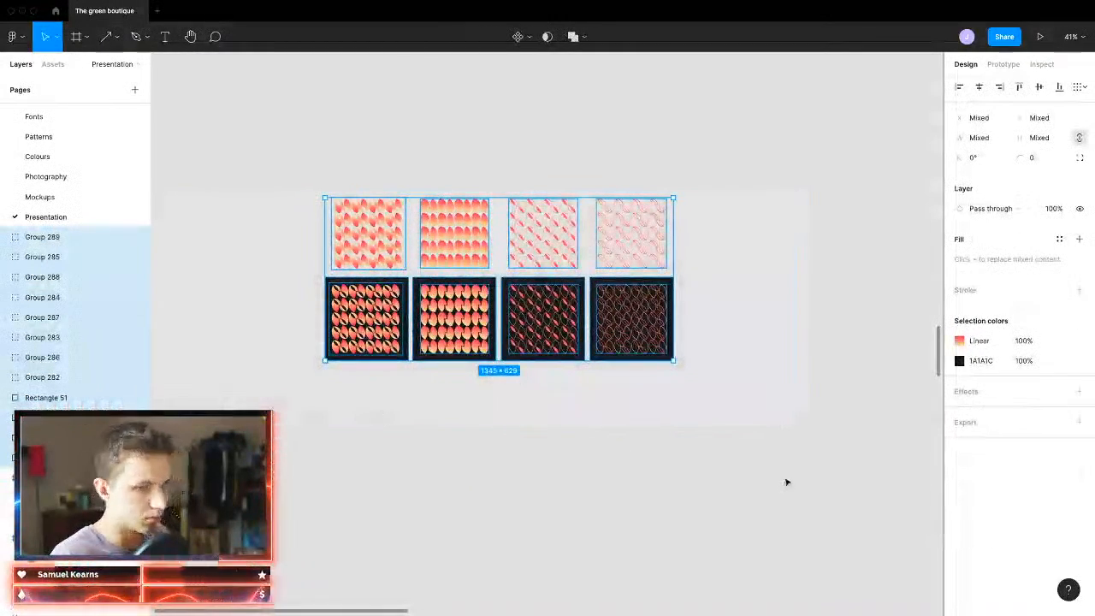
{"action": "scroll", "coordinate": [773, 480], "scroll_direction": "right", "scroll_amount": 3}
{"action": "scroll", "coordinate": [782, 484], "scroll_direction": "down", "scroll_amount": 10}
{"action": "scroll", "coordinate": [765, 501], "scroll_direction": "right", "scroll_amount": 5}
{"action": "scroll", "coordinate": [726, 538], "scroll_direction": "down", "scroll_amount": 3}
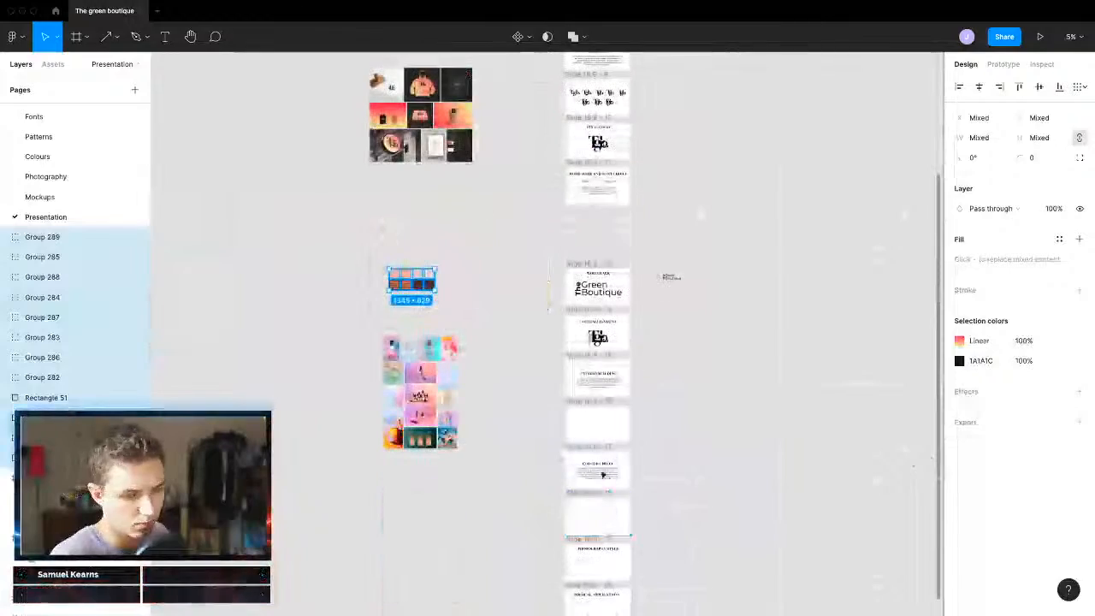
{"action": "left_click", "coordinate": [596, 432]}
{"action": "key", "text": "ctrl+v"}
{"action": "key", "text": "shift+2"}
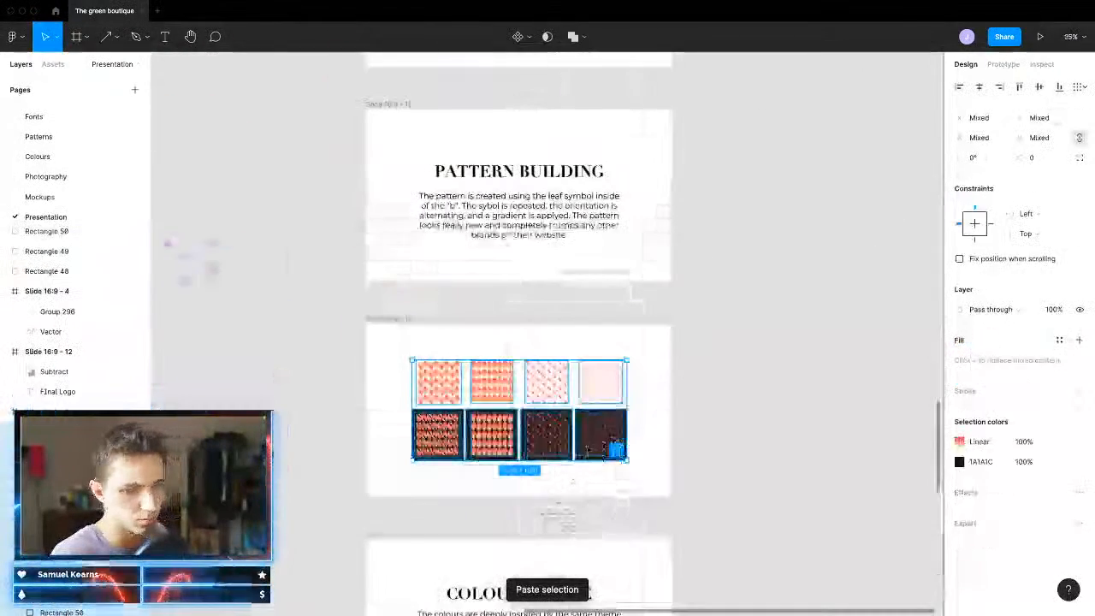
Step: Scale the pasted pattern grid proportionally to about 1730 wide, keeping it centred on the slide with margins on both sides
{"action": "left_click_drag", "start_coordinate": [628, 459], "coordinate": [674, 484]}
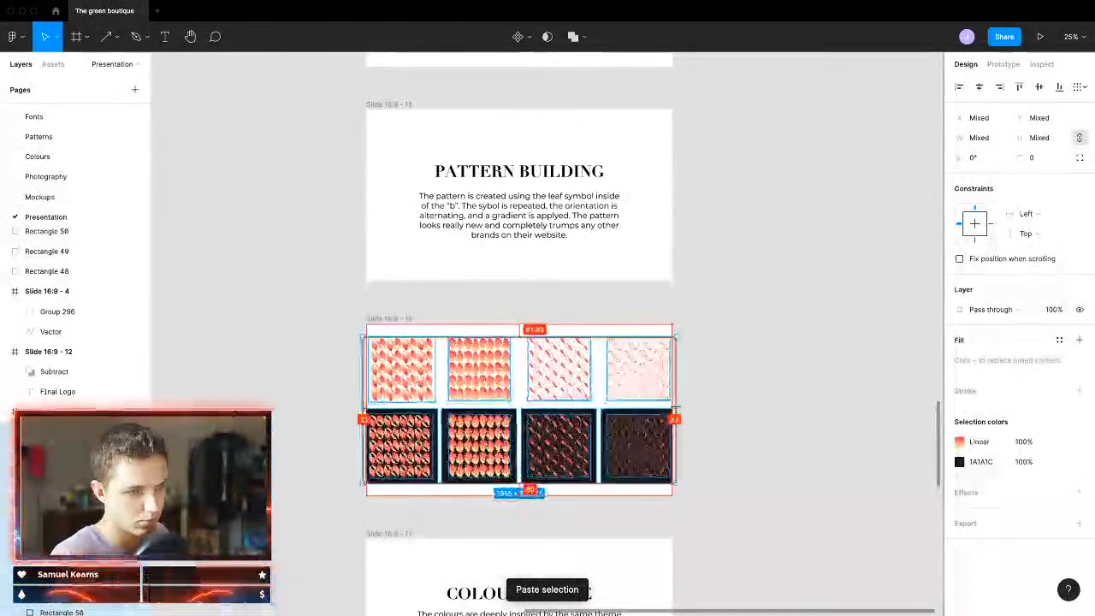
{"action": "left_click_drag", "start_coordinate": [676, 407], "coordinate": [673, 408]}
{"action": "scroll", "coordinate": [559, 419], "scroll_direction": "up", "scroll_amount": 5}
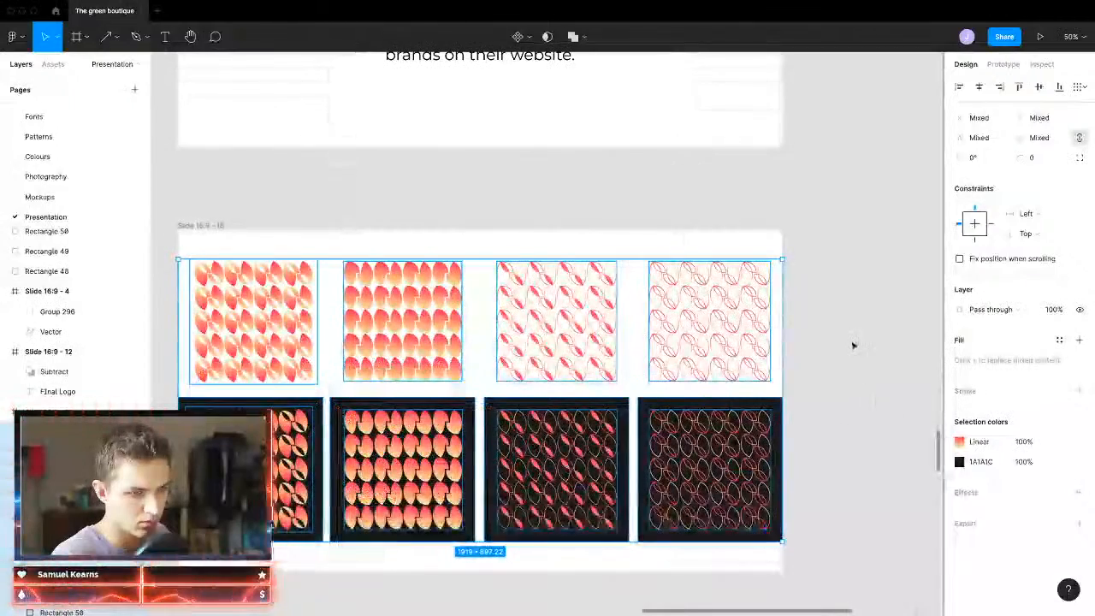
{"action": "left_click", "coordinate": [853, 346]}
{"action": "left_click_drag", "start_coordinate": [875, 296], "coordinate": [770, 360]}
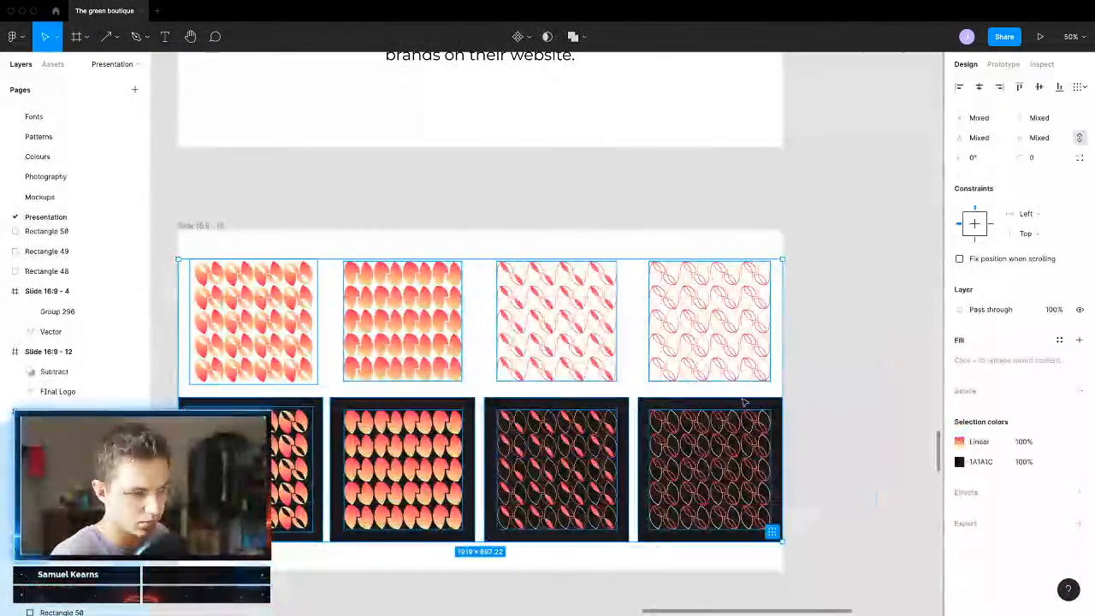
{"action": "left_click_drag", "start_coordinate": [780, 539], "coordinate": [754, 528]}
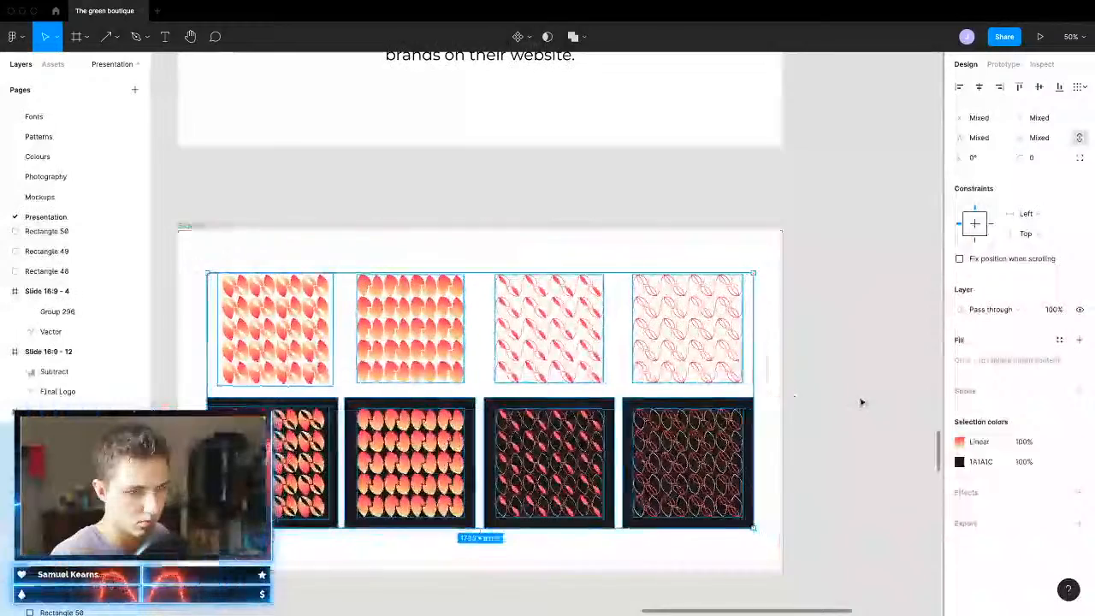
{"action": "left_click", "coordinate": [862, 402]}
Step: Delete the row of four dark pattern tiles from slide 16:9 - 16
{"action": "scroll", "coordinate": [644, 508], "scroll_direction": "down", "scroll_amount": 3}
{"action": "scroll", "coordinate": [643, 508], "scroll_direction": "down", "scroll_amount": 5}
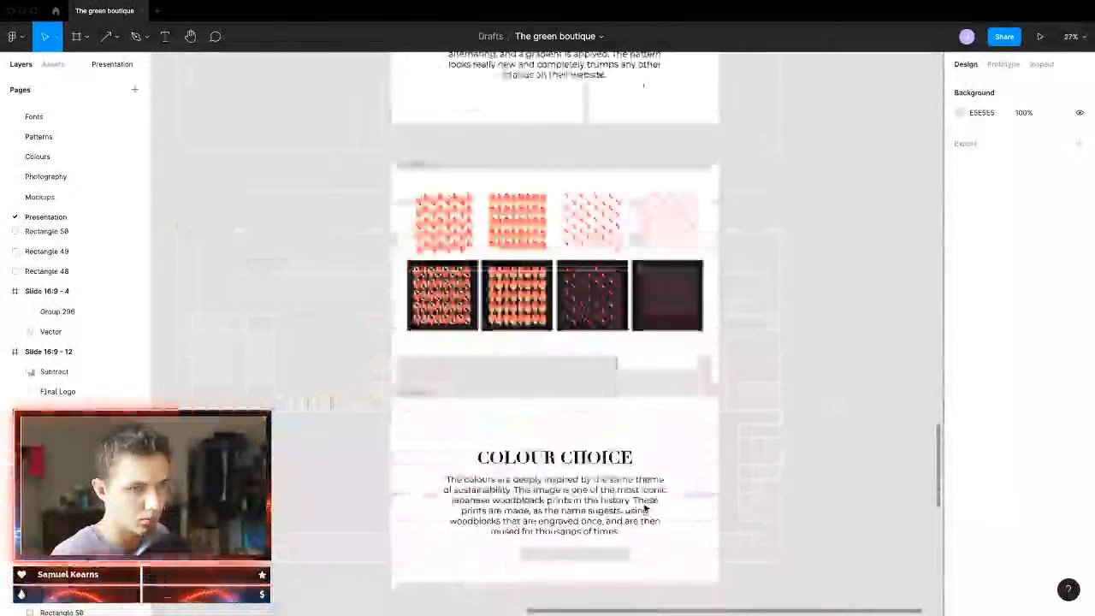
{"action": "scroll", "coordinate": [645, 508], "scroll_direction": "down", "scroll_amount": 2}
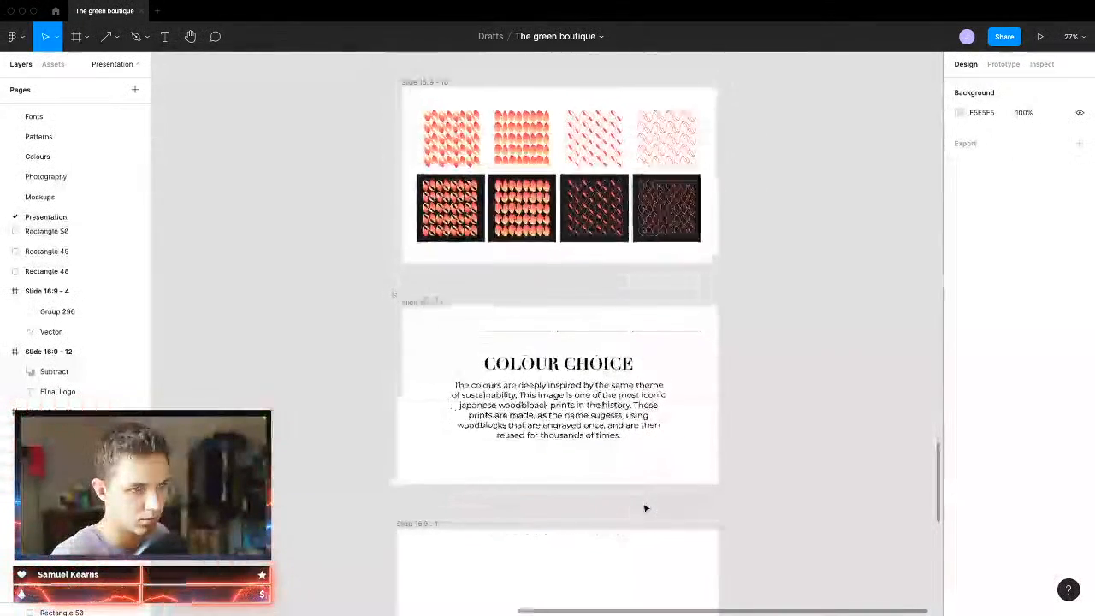
{"action": "scroll", "coordinate": [645, 509], "scroll_direction": "down", "scroll_amount": 4}
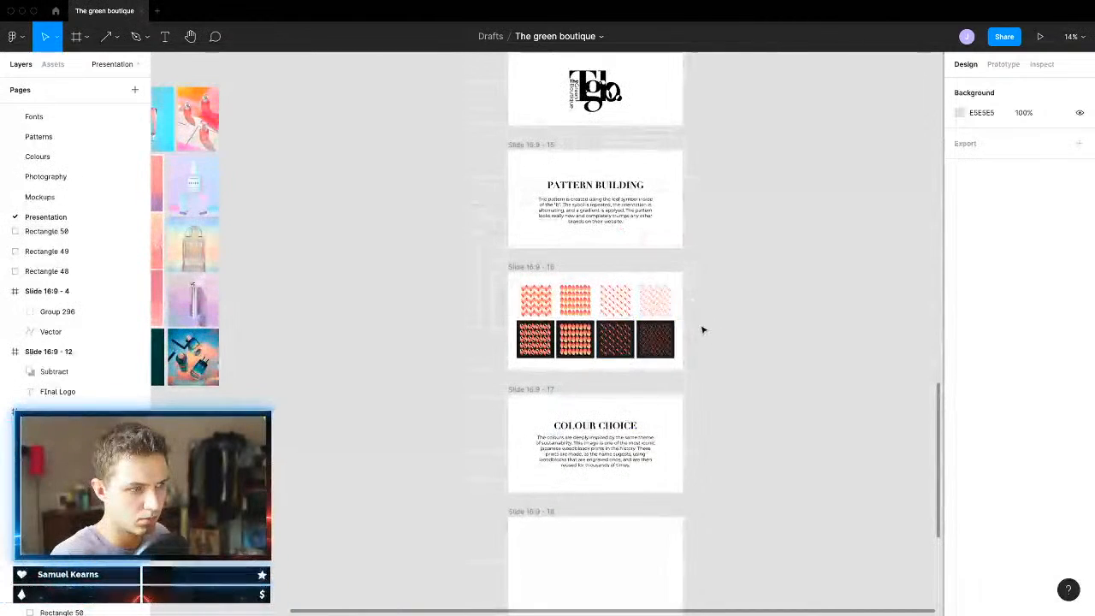
{"action": "left_click_drag", "start_coordinate": [714, 325], "coordinate": [513, 342]}
{"action": "key", "text": "Delete"}
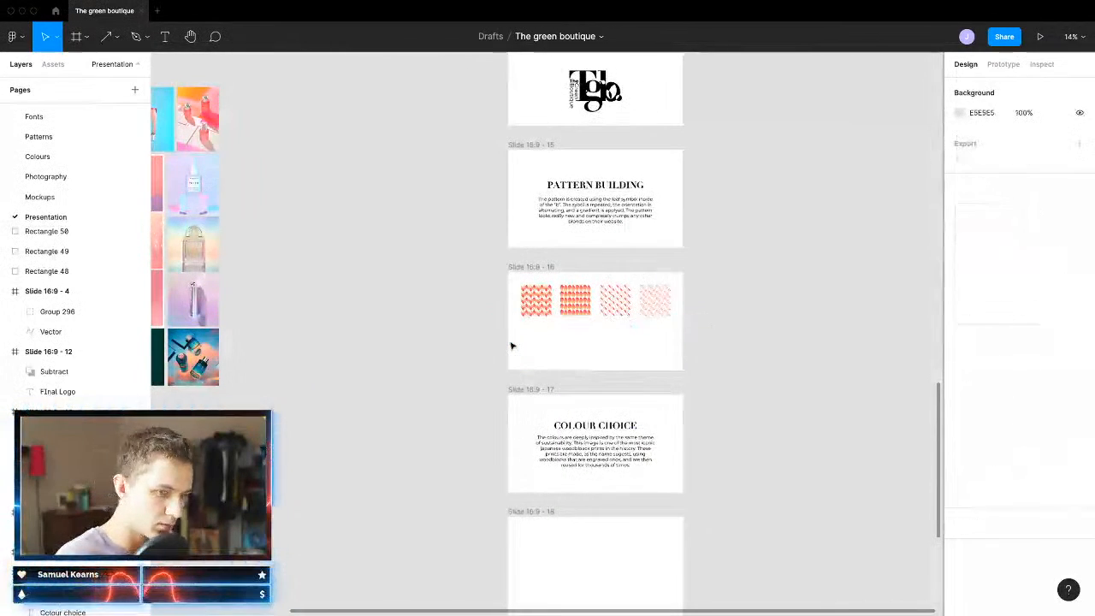
Step: Move the remaining row of four patterns down to the middle of slide 16:9 - 16
{"action": "scroll", "coordinate": [511, 345], "scroll_direction": "up", "scroll_amount": 4}
{"action": "left_click_drag", "start_coordinate": [921, 244], "coordinate": [482, 283]}
{"action": "left_click_drag", "start_coordinate": [702, 257], "coordinate": [704, 305]}
{"action": "scroll", "coordinate": [777, 374], "scroll_direction": "right", "scroll_amount": 3}
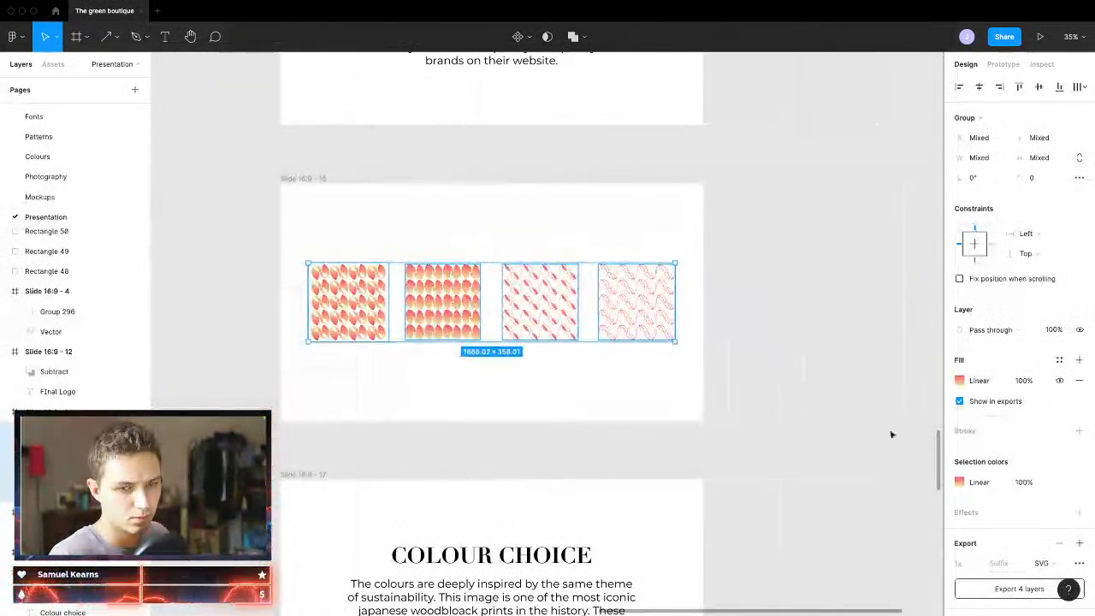
Step: Change the linear gradient fill of the four patterns on slide 16:9 - 16 to run from black (000000) to white
{"action": "left_click", "coordinate": [959, 380]}
{"action": "left_click", "coordinate": [817, 243]}
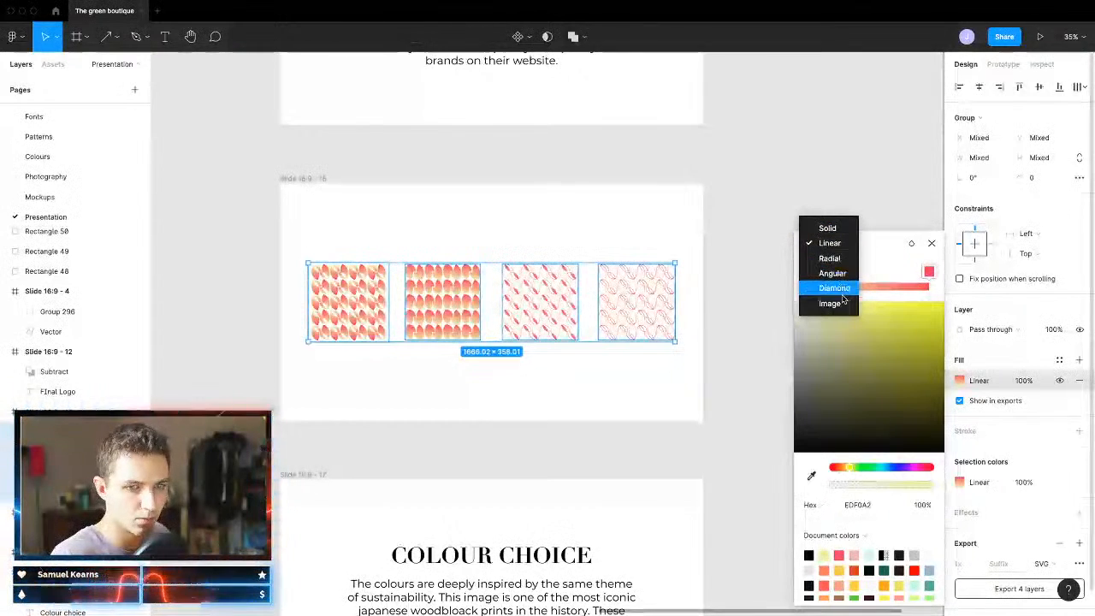
{"action": "left_click", "coordinate": [829, 257]}
{"action": "left_click", "coordinate": [878, 369]}
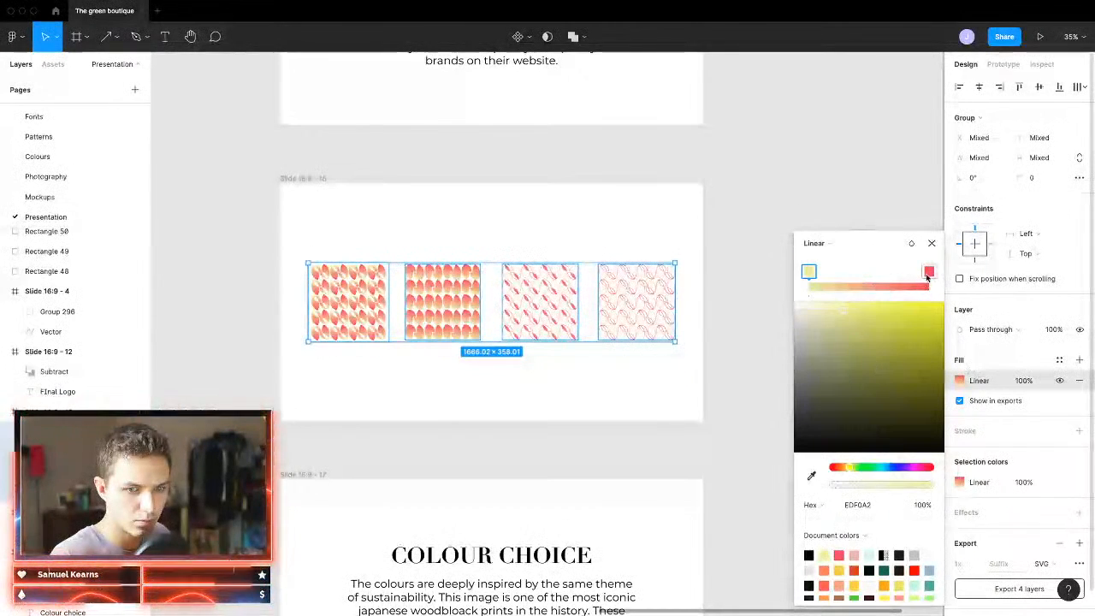
{"action": "left_click_drag", "start_coordinate": [828, 396], "coordinate": [754, 495]}
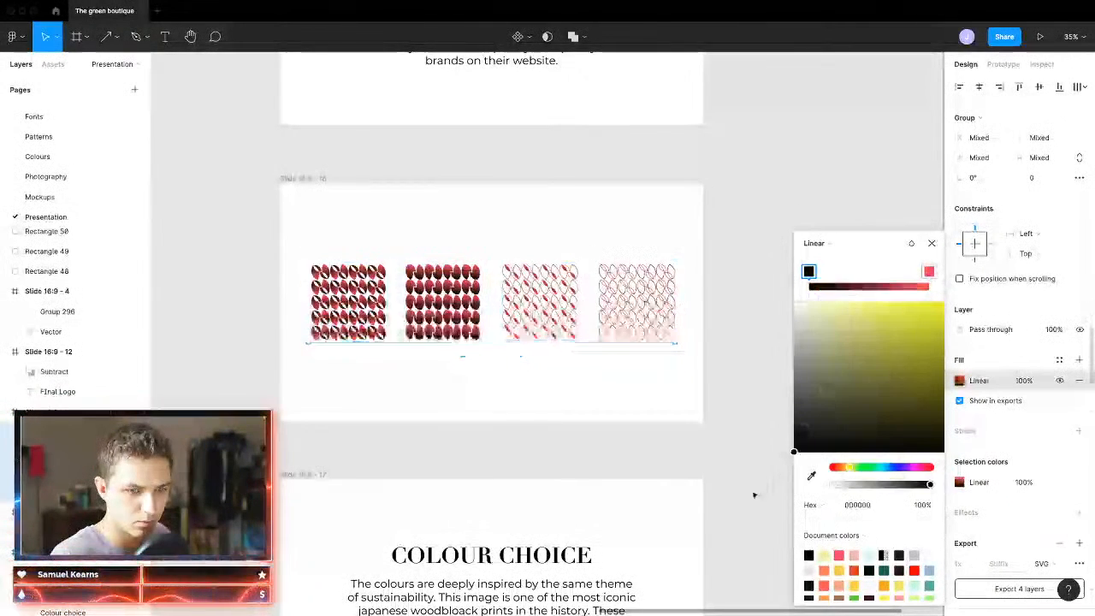
{"action": "left_click", "coordinate": [929, 272]}
{"action": "left_click_drag", "start_coordinate": [857, 390], "coordinate": [772, 291]}
{"action": "left_click", "coordinate": [742, 329]}
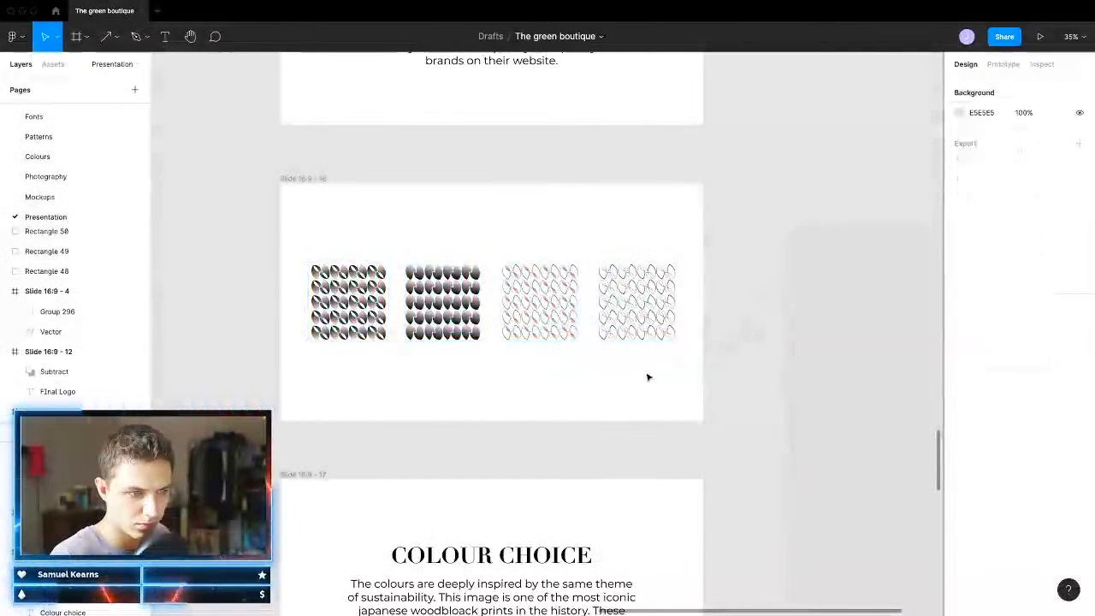
Step: Space the four patterns evenly with 15 between them and enlarge the row to nearly the full slide width, about 458 high
{"action": "left_click", "coordinate": [582, 330]}
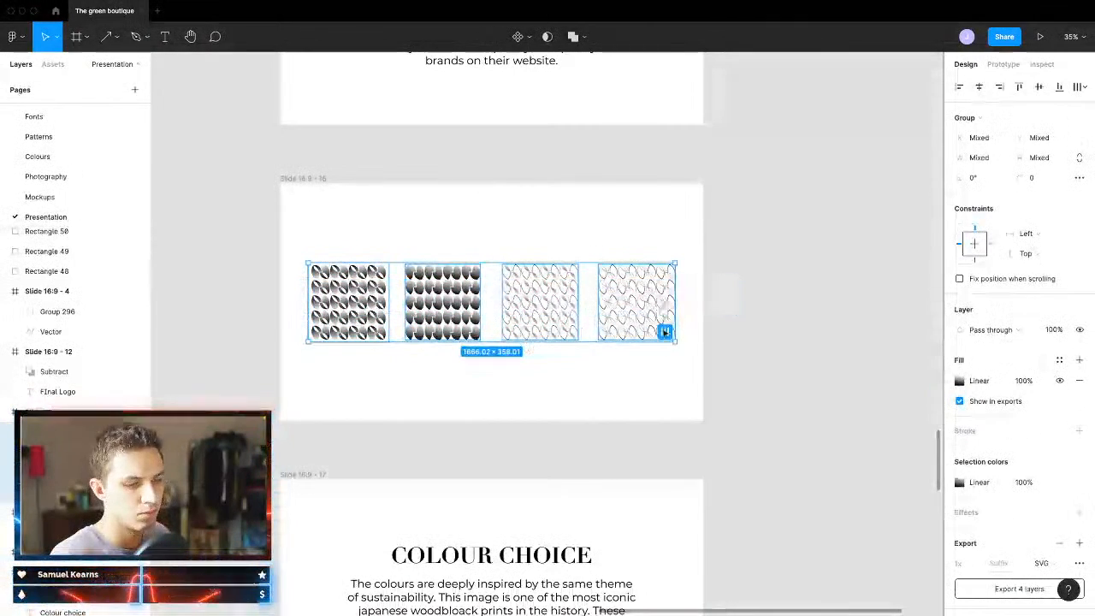
{"action": "left_click", "coordinate": [664, 332]}
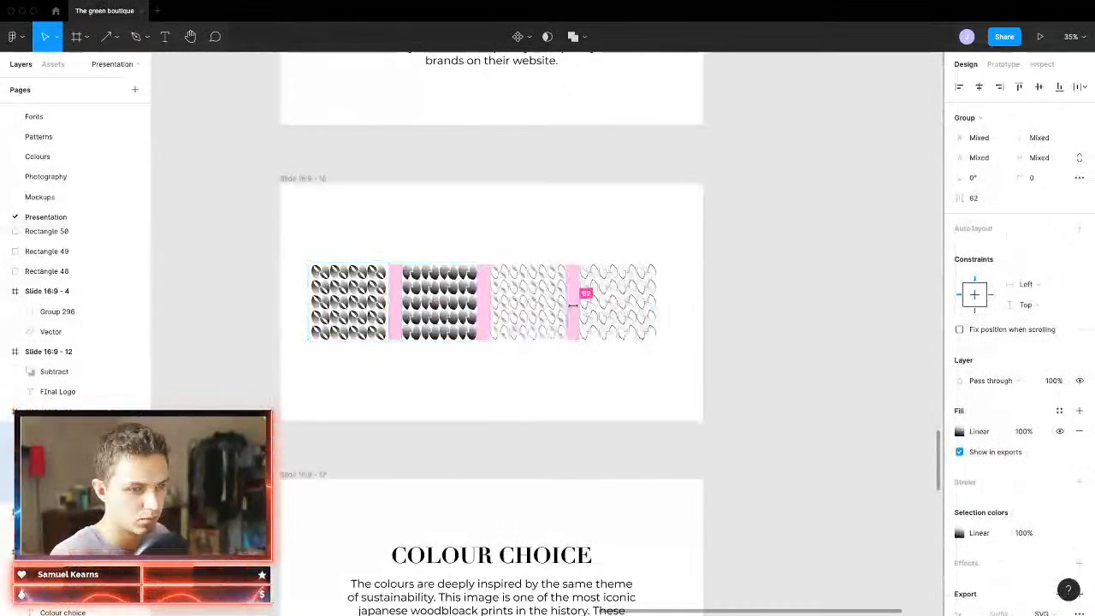
{"action": "left_click_drag", "start_coordinate": [572, 305], "coordinate": [534, 307]}
{"action": "mouse_move", "coordinate": [620, 310]}
{"action": "left_mouse_down"}
{"action": "mouse_move", "coordinate": [656, 312]}
{"action": "mouse_move", "coordinate": [637, 320]}
{"action": "left_mouse_up"}
{"action": "left_click", "coordinate": [856, 391]}
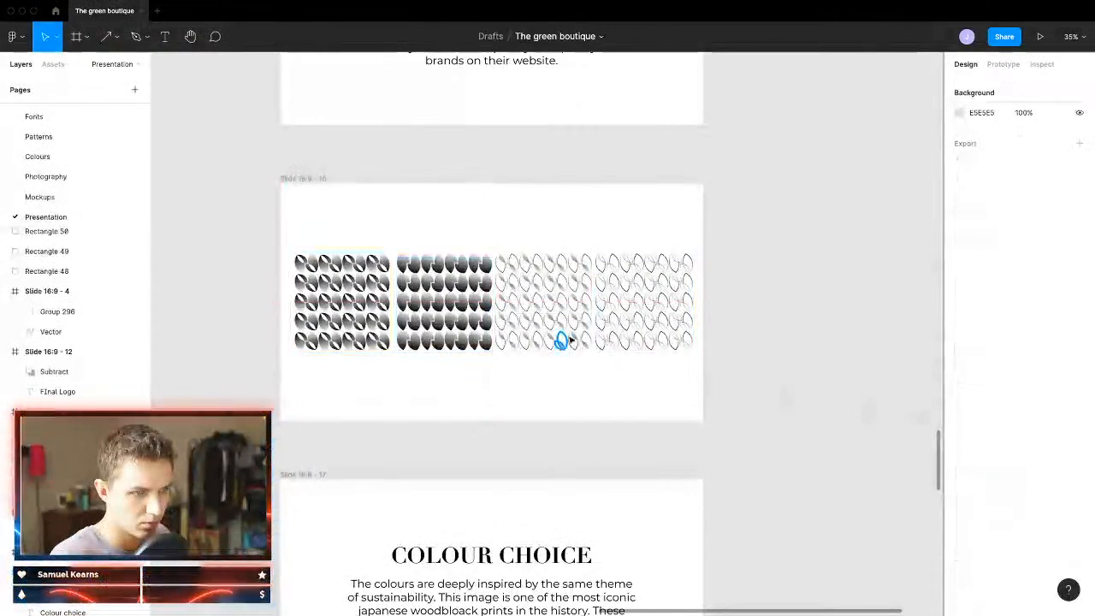
Step: Duplicate the pattern row on slide 16:9 - 16 and arrange the two rows one above the other, filling the upper and lower halves
{"action": "scroll", "coordinate": [572, 338], "scroll_direction": "up", "scroll_amount": 5}
{"action": "scroll", "coordinate": [623, 475], "scroll_direction": "down", "scroll_amount": 5}
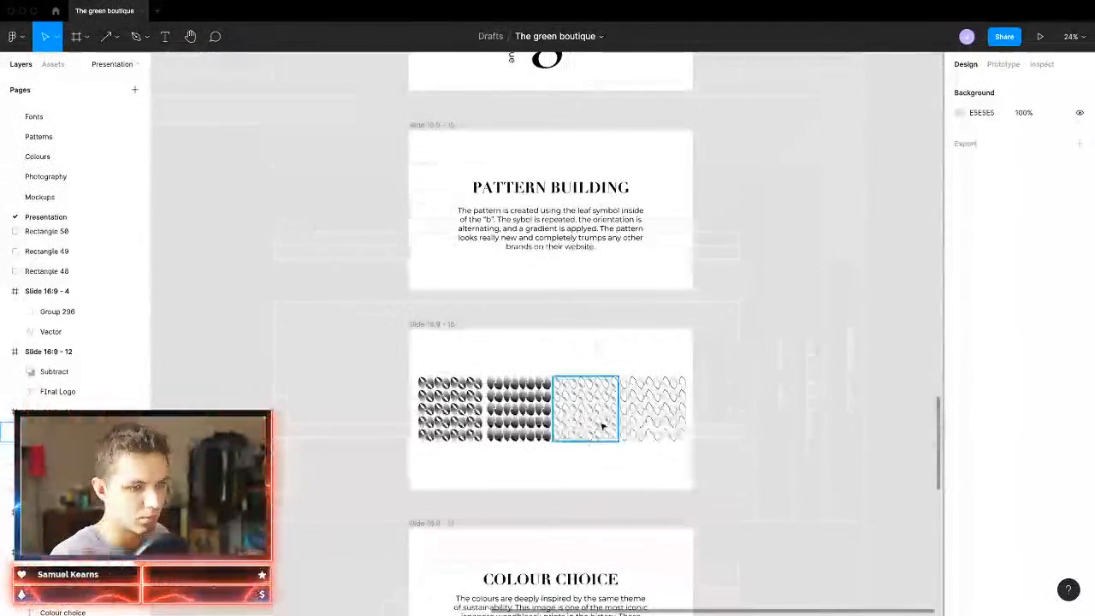
{"action": "left_click", "coordinate": [587, 420]}
{"action": "left_click_drag", "start_coordinate": [587, 420], "coordinate": [594, 393]}
{"action": "left_click_drag", "start_coordinate": [594, 394], "coordinate": [594, 459]}
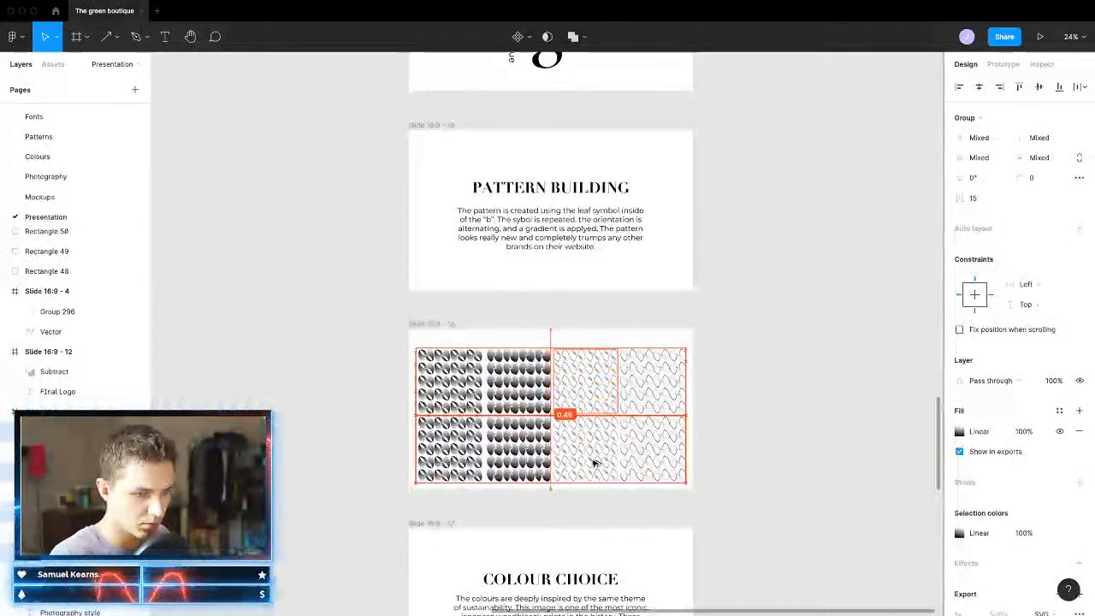
{"action": "left_click_drag", "start_coordinate": [437, 379], "coordinate": [438, 380]}
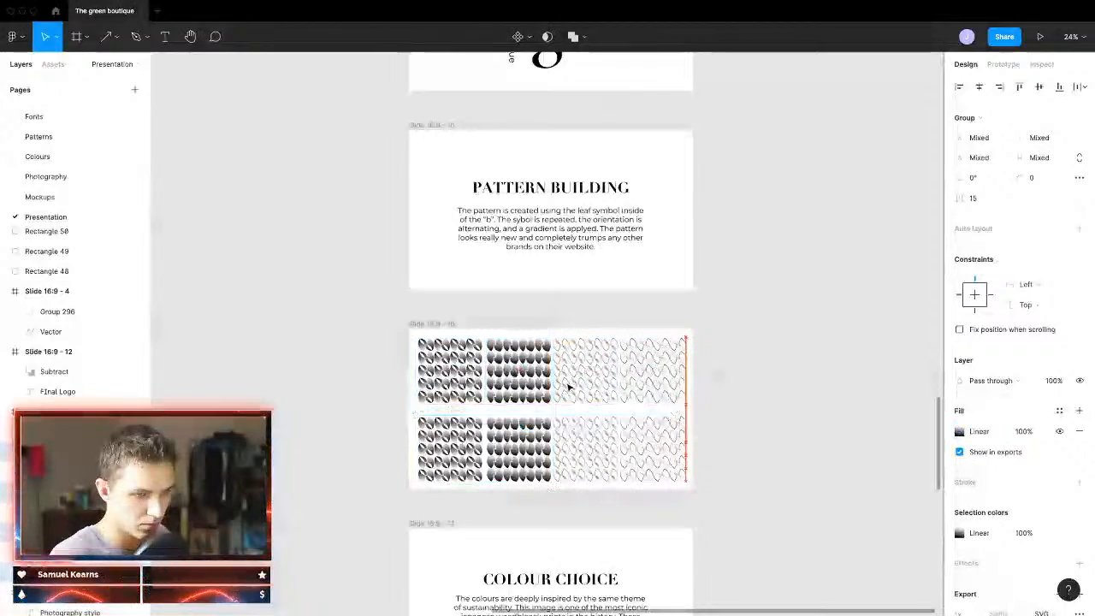
{"action": "left_click_drag", "start_coordinate": [568, 386], "coordinate": [568, 389]}
{"action": "scroll", "coordinate": [567, 390], "scroll_direction": "up", "scroll_amount": 2}
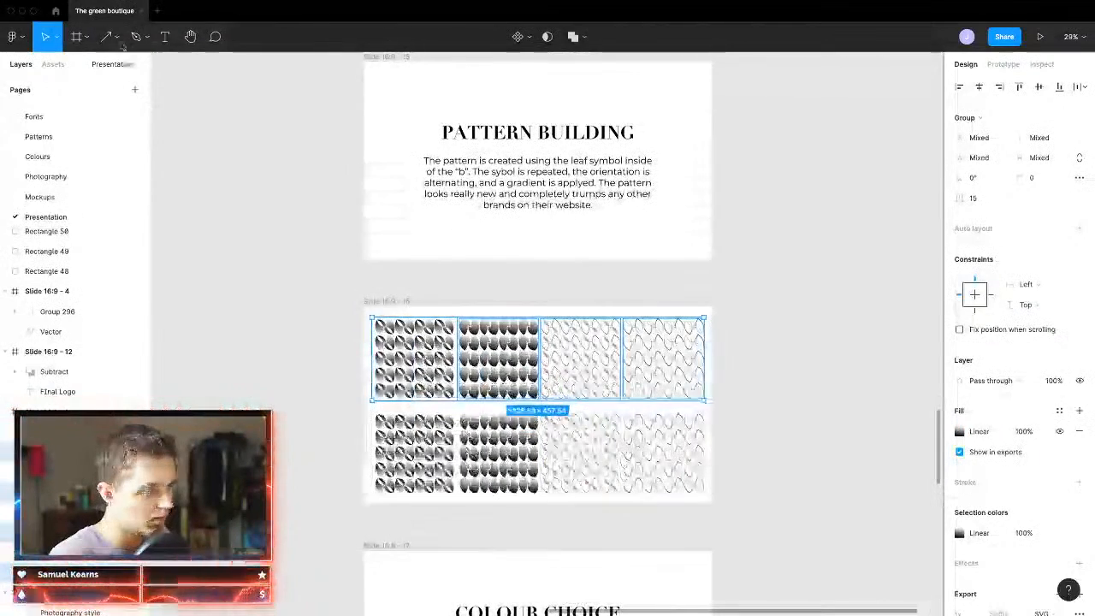
Step: Draw a 1920 × 540 rectangle over the lower half of slide 16:9 - 16 and send it behind the patterns
{"action": "left_click", "coordinate": [191, 118]}
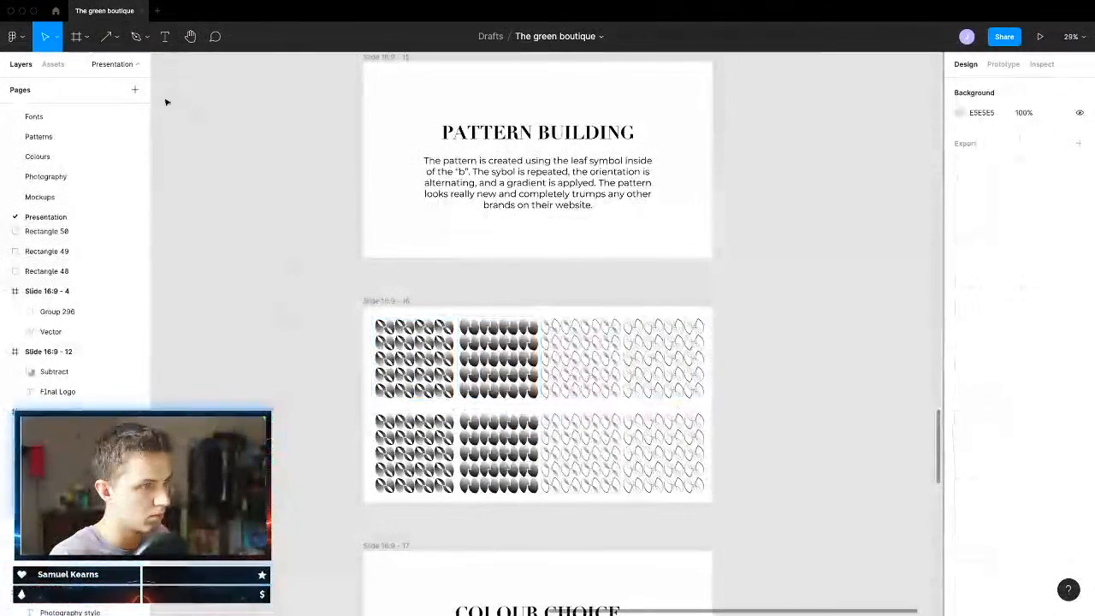
{"action": "left_click", "coordinate": [109, 38]}
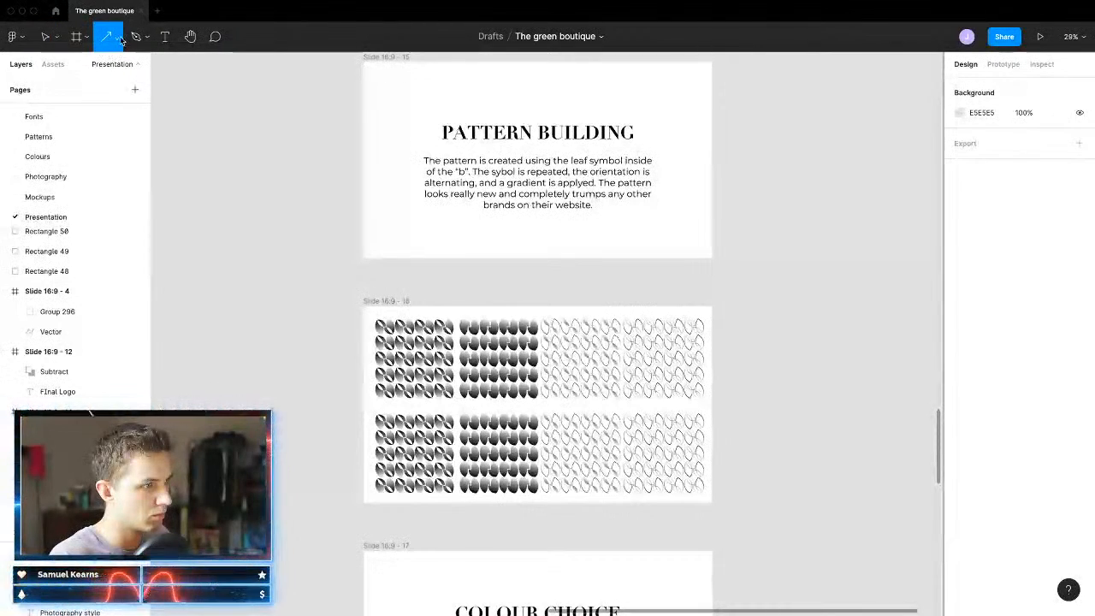
{"action": "left_click", "coordinate": [119, 38]}
{"action": "left_click", "coordinate": [81, 66]}
{"action": "mouse_move", "coordinate": [363, 407]}
{"action": "left_mouse_down"}
{"action": "mouse_move", "coordinate": [591, 521]}
{"action": "mouse_move", "coordinate": [763, 506]}
{"action": "mouse_move", "coordinate": [712, 504]}
{"action": "left_mouse_up"}
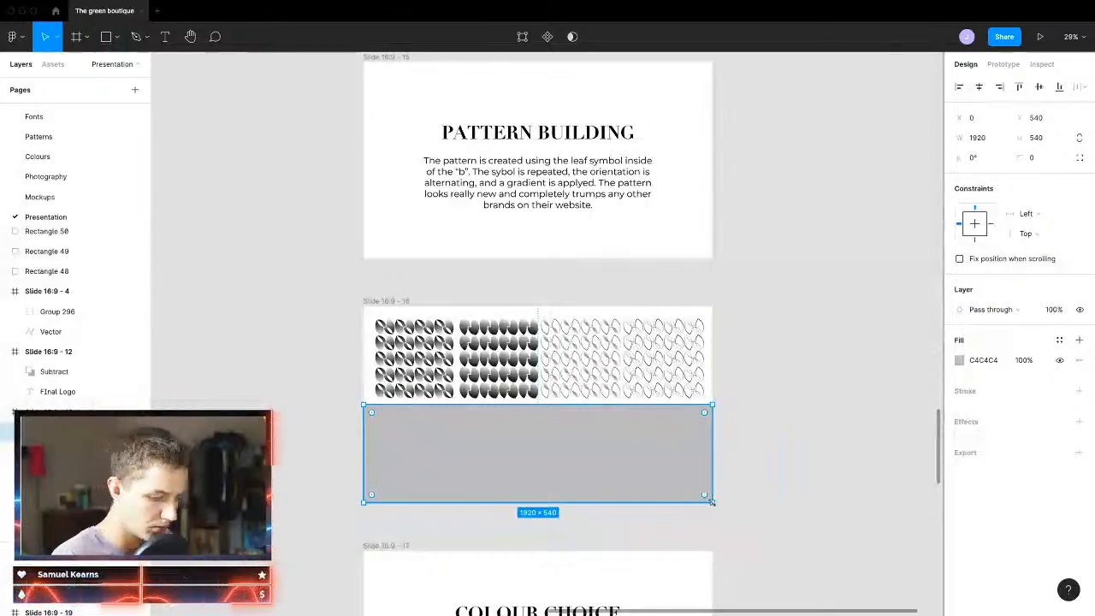
{"action": "key", "text": "super+alt+bracketleft"}
Step: Change the solid fill of the rectangle behind the lower pattern row to black
{"action": "left_click", "coordinate": [959, 360]}
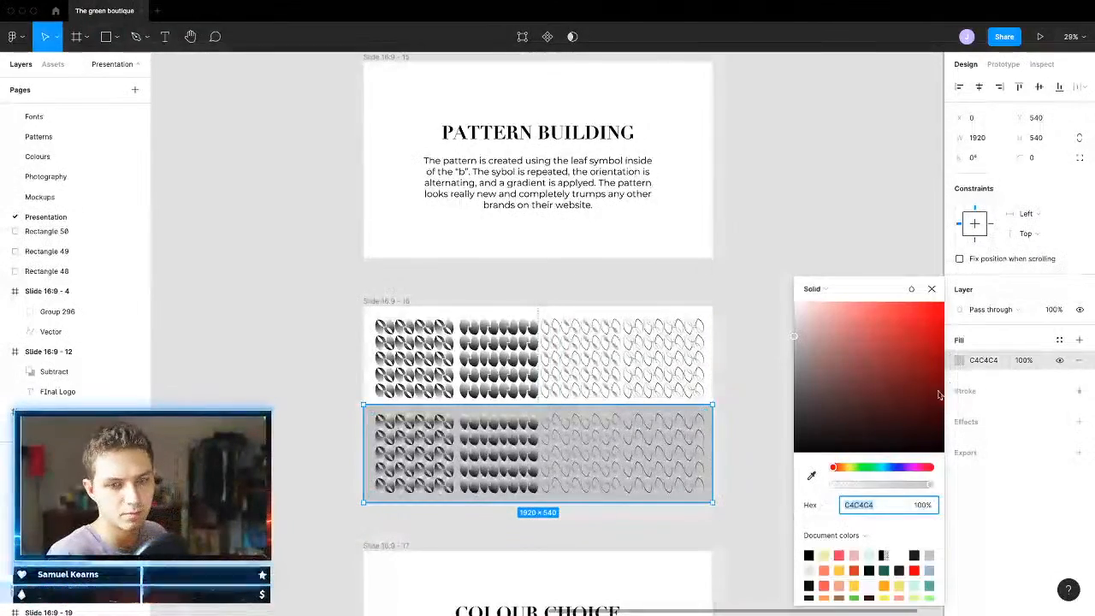
{"action": "left_click", "coordinate": [804, 447]}
{"action": "left_click", "coordinate": [570, 525]}
Step: Nudge the upper pattern row up slightly to centre it vertically in the white half of the slide
{"action": "scroll", "coordinate": [581, 507], "scroll_direction": "up", "scroll_amount": 5}
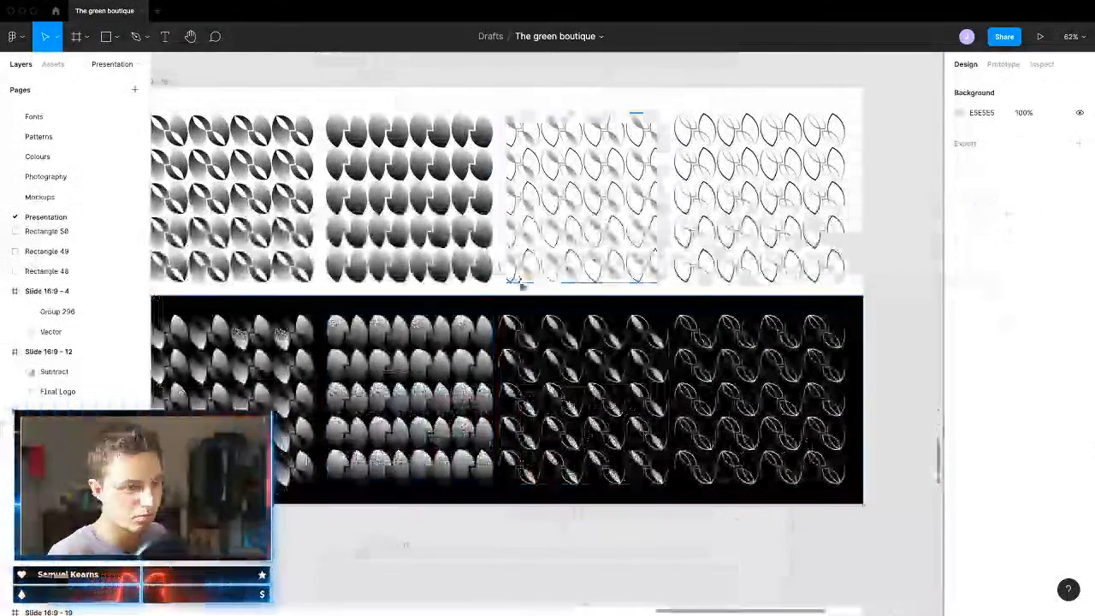
{"action": "scroll", "coordinate": [516, 284], "scroll_direction": "down", "scroll_amount": 3}
{"action": "left_click", "coordinate": [522, 221]}
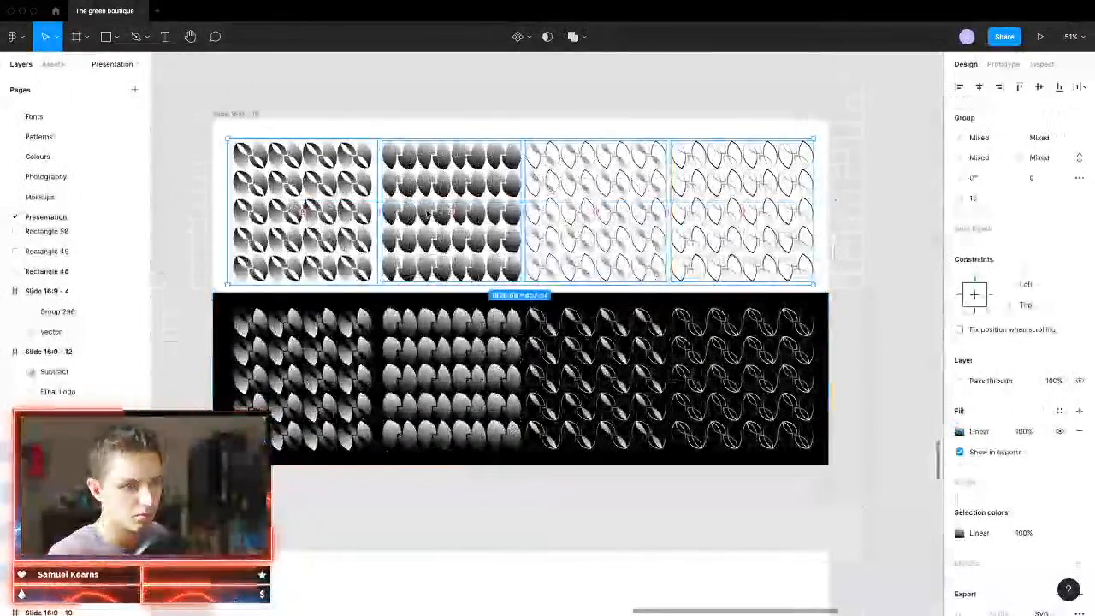
{"action": "left_click_drag", "start_coordinate": [521, 222], "coordinate": [521, 223]}
{"action": "left_click", "coordinate": [880, 428]}
{"action": "scroll", "coordinate": [813, 455], "scroll_direction": "down", "scroll_amount": 1}
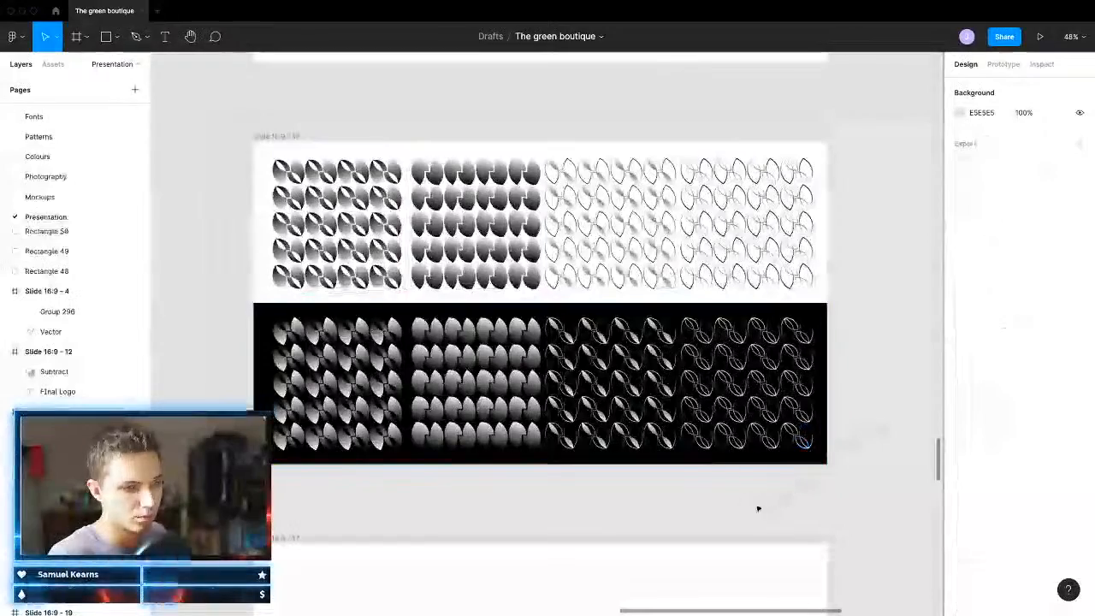
Step: Replace the description on the Colour Choice slide with "The colours are choosen to contrast the current colour scheme"
{"action": "scroll", "coordinate": [763, 509], "scroll_direction": "down", "scroll_amount": 6}
{"action": "scroll", "coordinate": [633, 482], "scroll_direction": "down", "scroll_amount": 1}
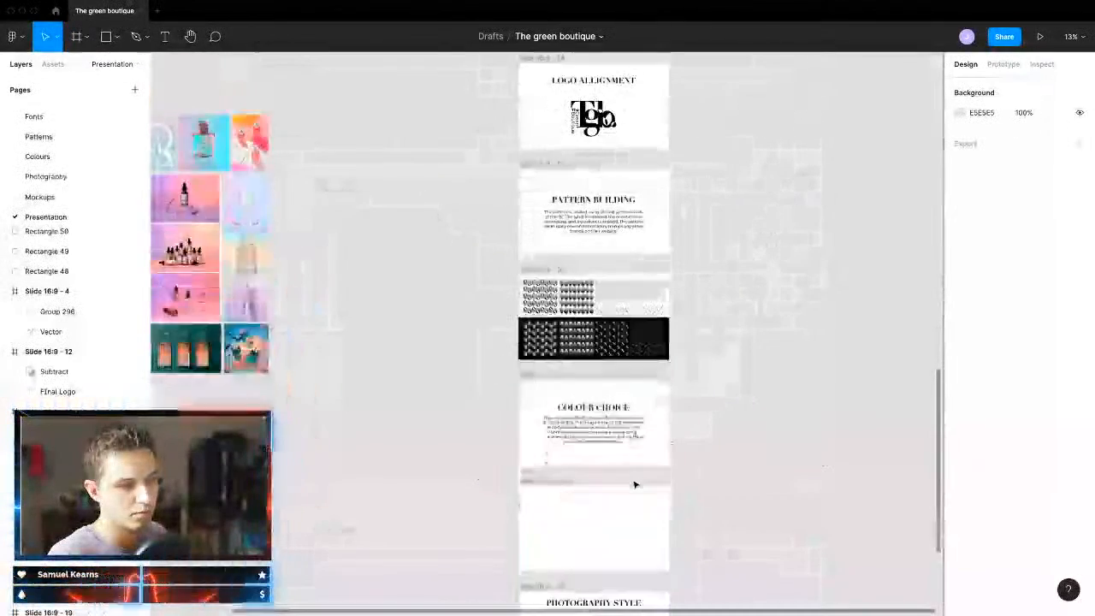
{"action": "scroll", "coordinate": [542, 482], "scroll_direction": "right", "scroll_amount": 3}
{"action": "scroll", "coordinate": [508, 467], "scroll_direction": "up", "scroll_amount": 3}
{"action": "scroll", "coordinate": [500, 467], "scroll_direction": "left", "scroll_amount": 1}
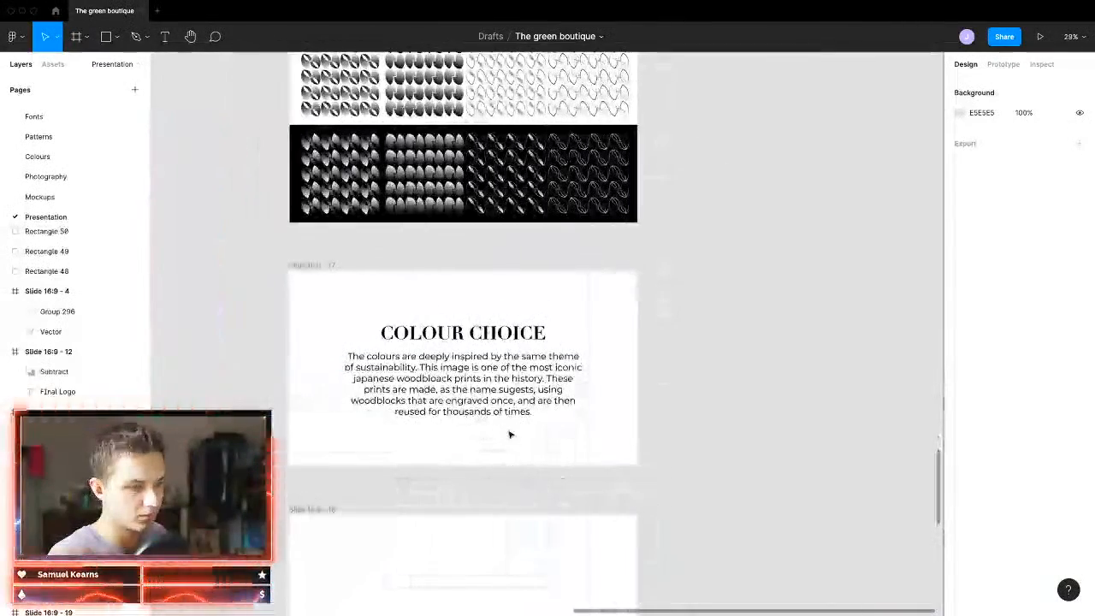
{"action": "left_click", "coordinate": [471, 393]}
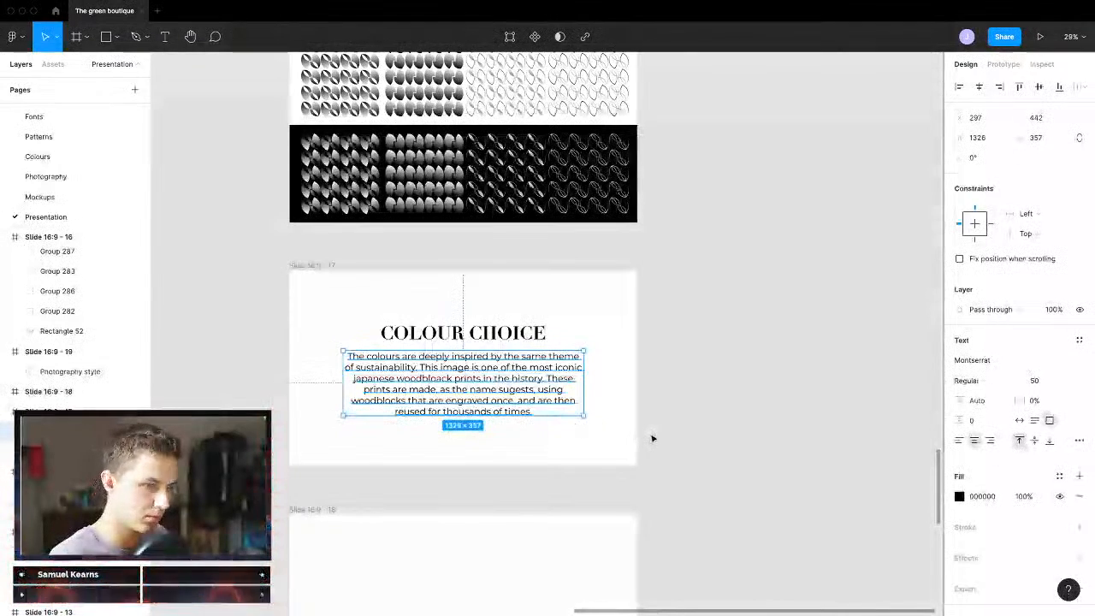
{"action": "key", "text": "h"}
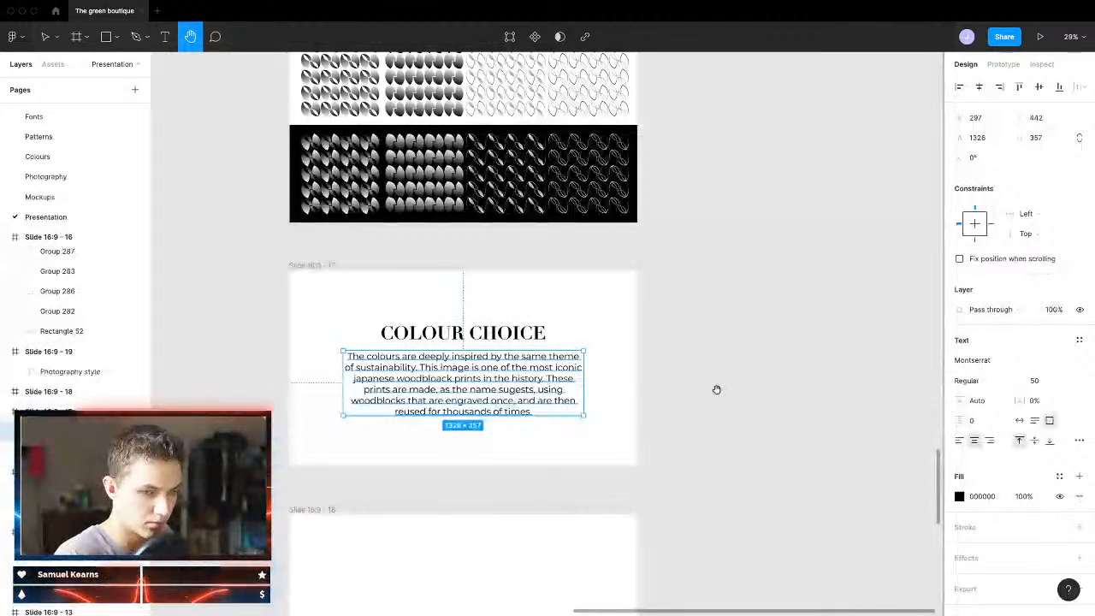
{"action": "key", "text": "v"}
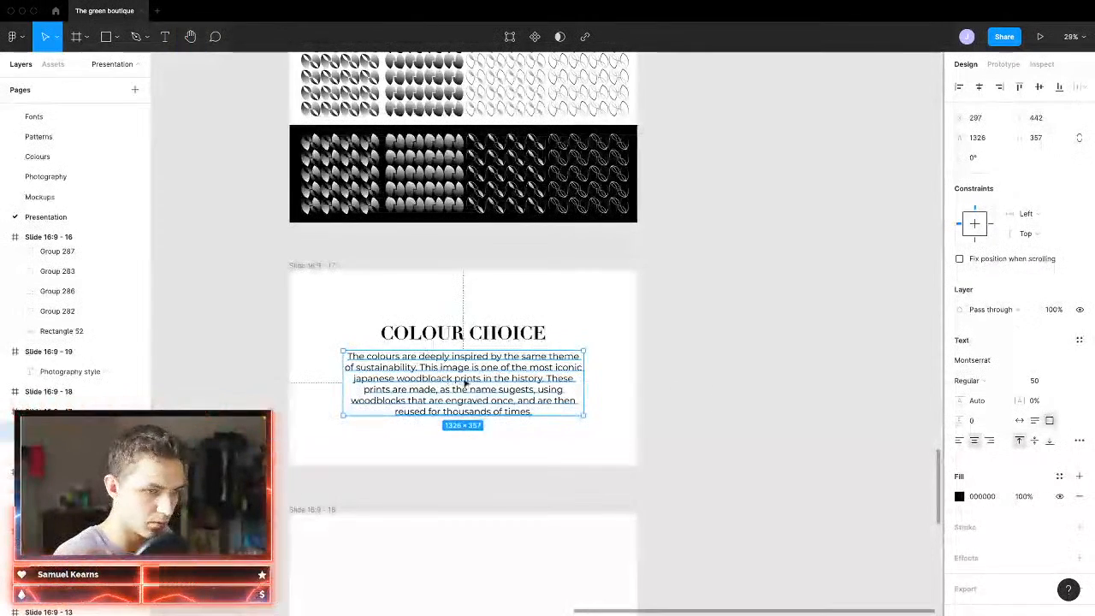
{"action": "key", "text": "Return"}
{"action": "type", "text": "The colours are cho"}
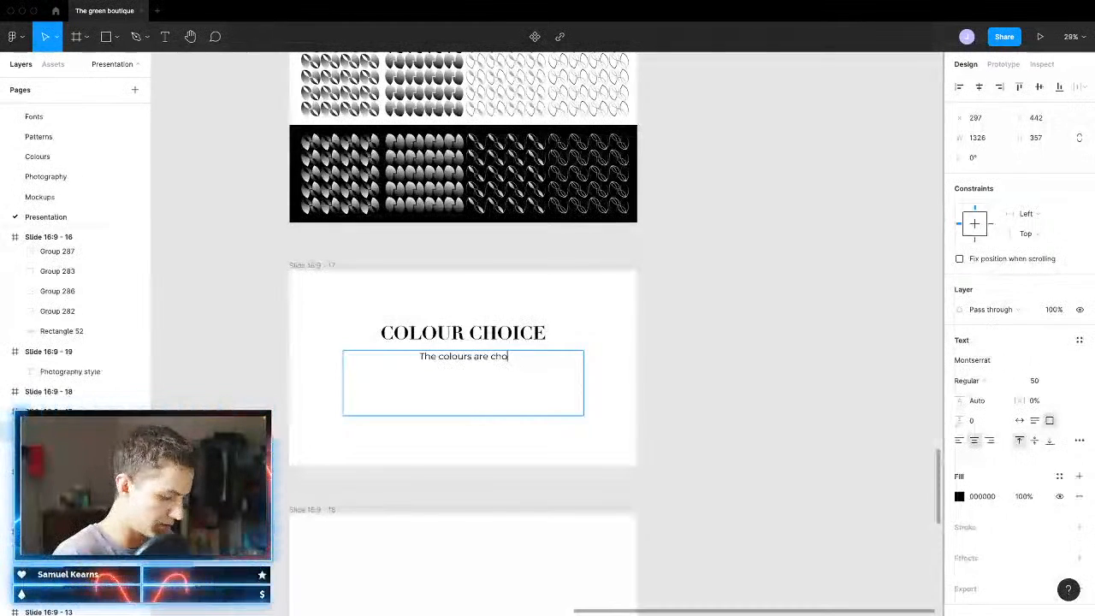
{"action": "type", "text": "osedn"}
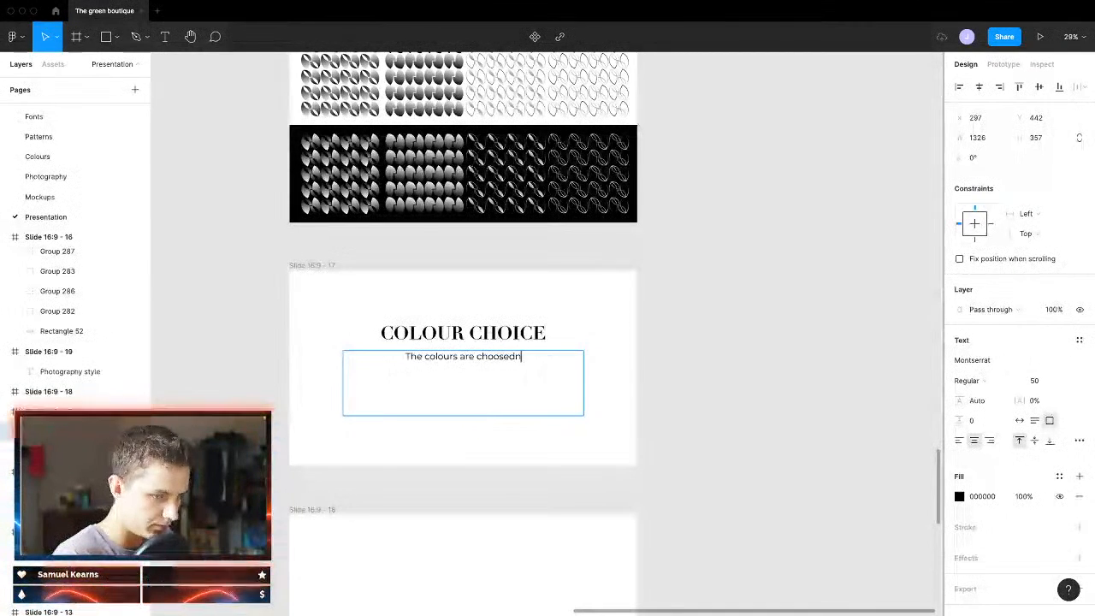
{"action": "key", "text": "BackSpace"}
{"action": "key", "text": "BackSpace"}
{"action": "type", "text": "n to contra"}
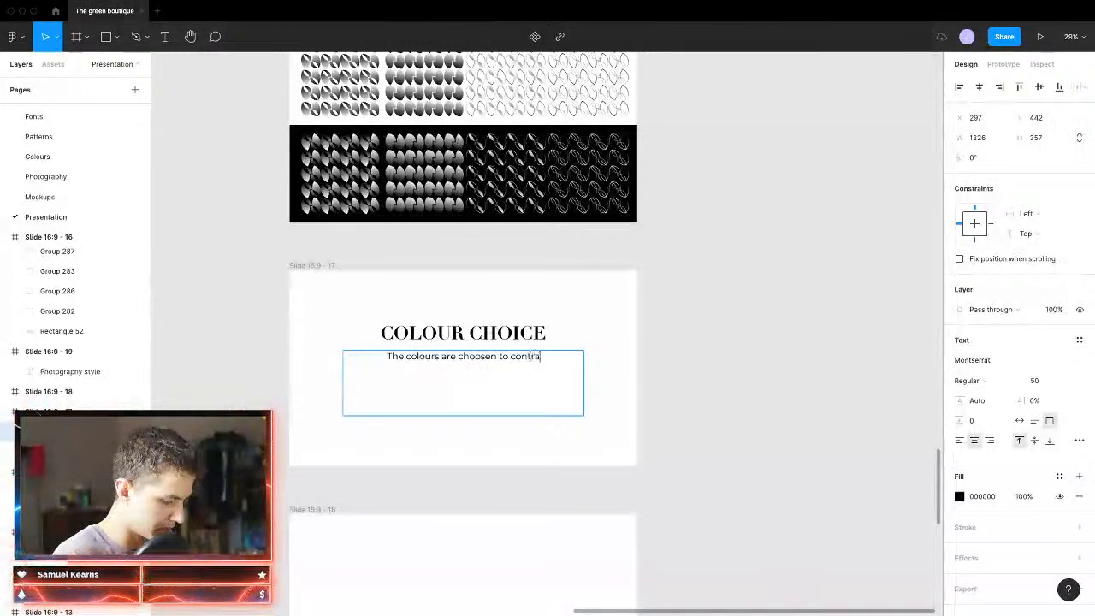
{"action": "type", "text": "st the current colour"}
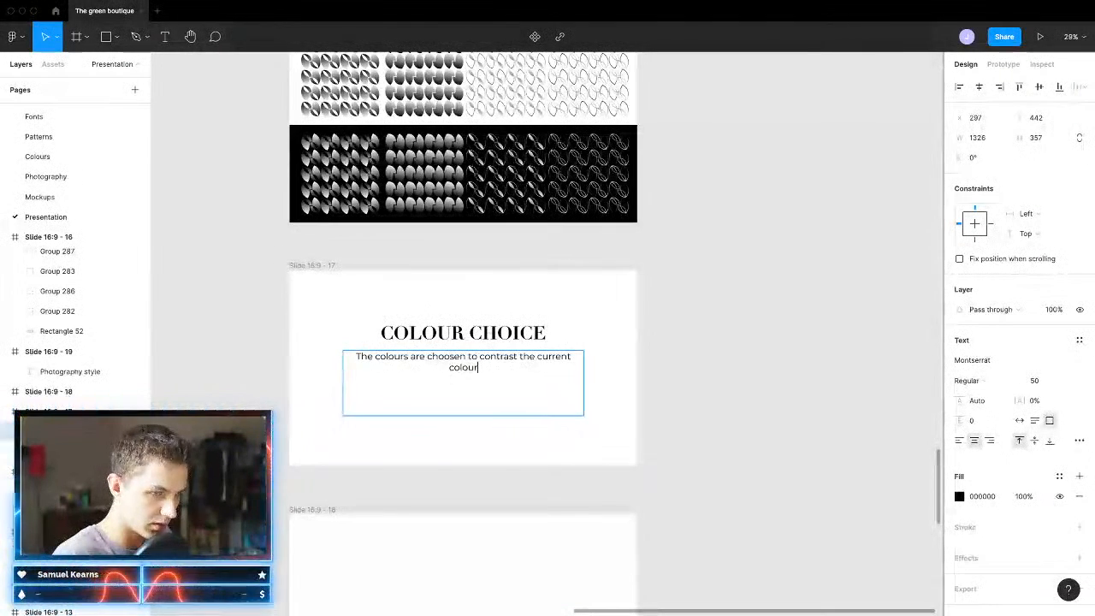
{"action": "type", "text": "s"}
{"action": "key", "text": "BackSpace"}
{"action": "type", "text": "scheme"}
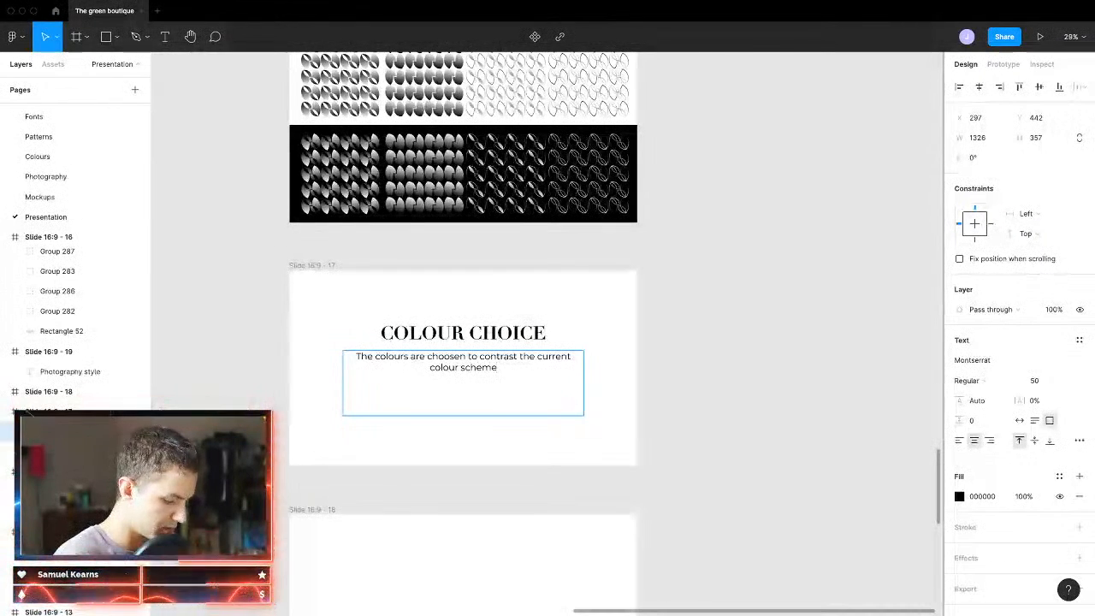
Step: Extend the Colour Choice description with ", and the other brands that the company is selling on their webiste."
{"action": "type", "text": ", and the other"}
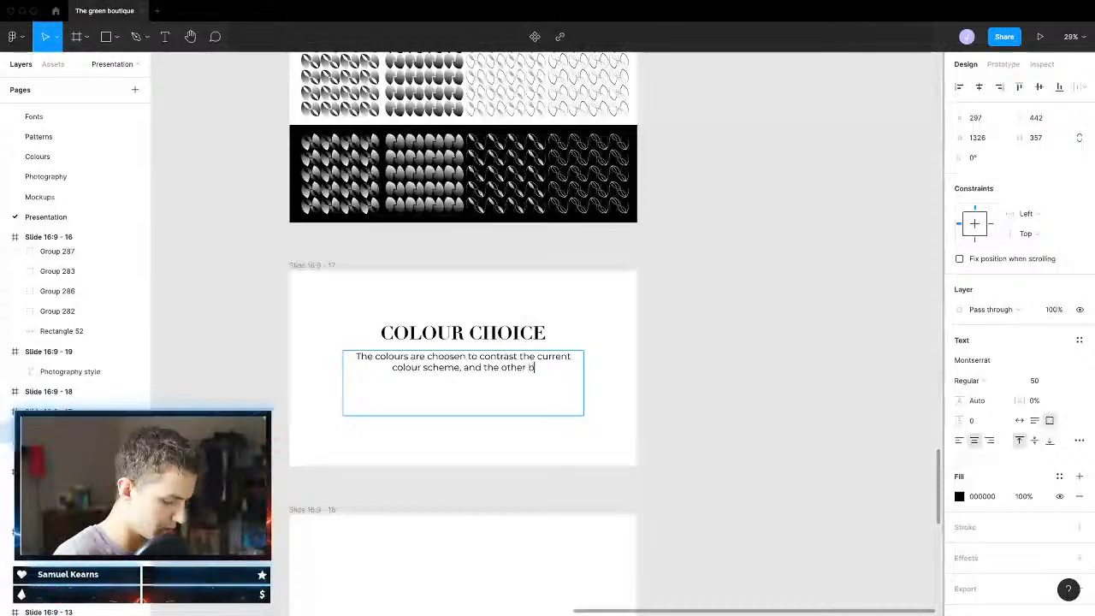
{"action": "type", "text": "brands the"}
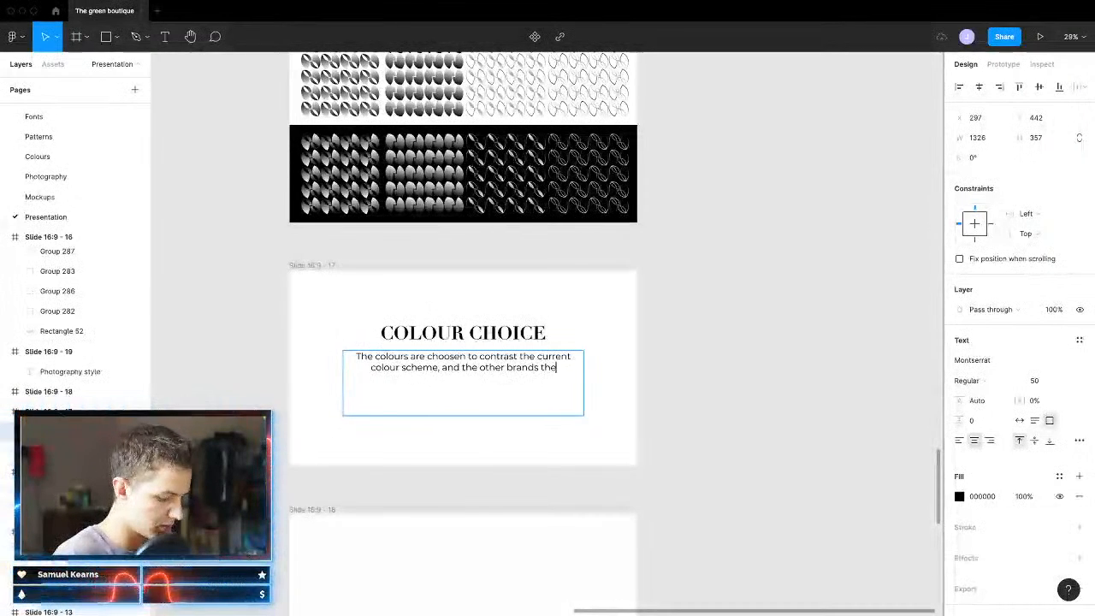
{"action": "key", "text": "BackSpace"}
{"action": "type", "text": "a"}
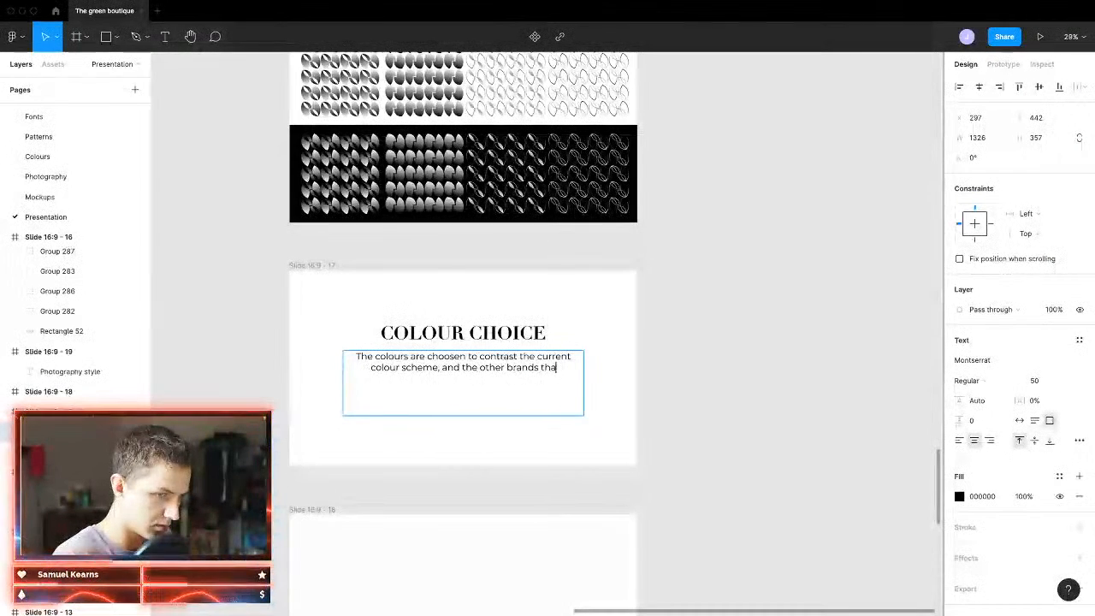
{"action": "type", "text": "t dat the company is"}
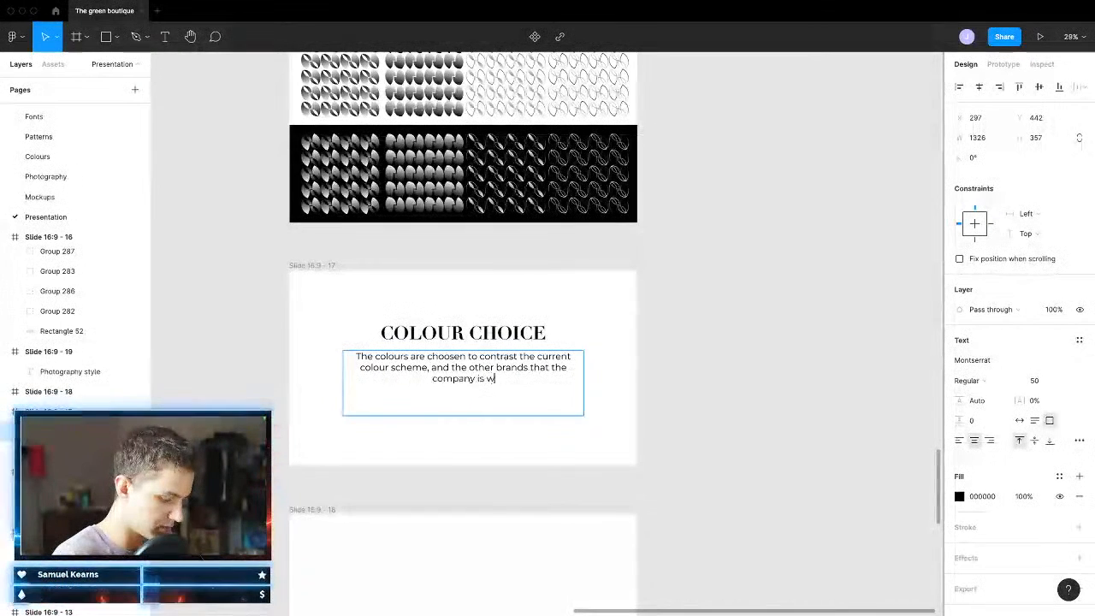
{"action": "type", "text": "work"}
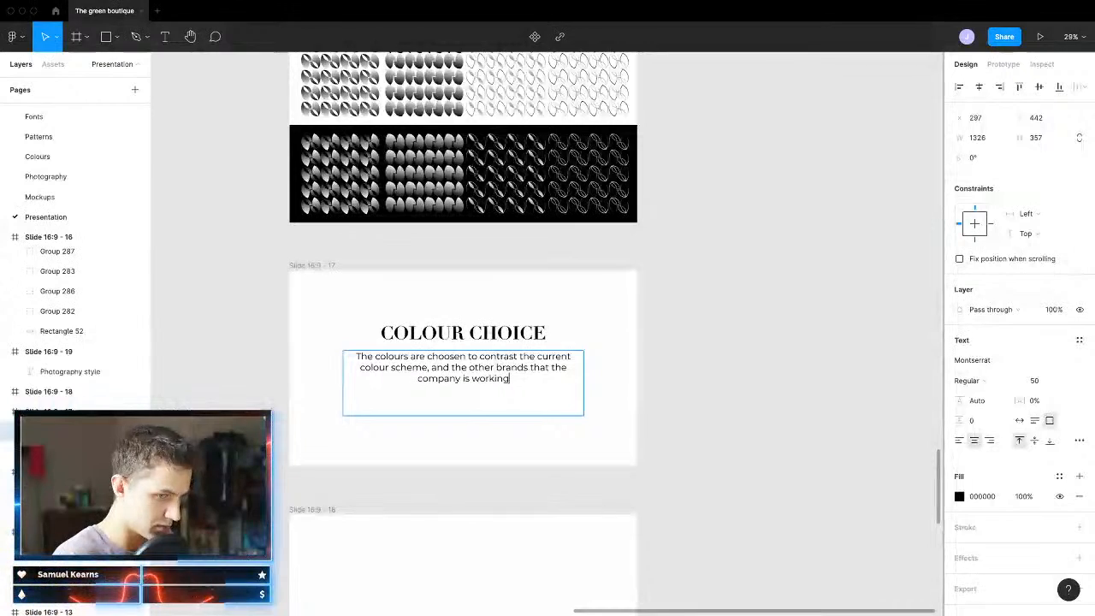
{"action": "type", "text": "ing"}
{"action": "key", "text": "BackSpace"}
{"action": "key", "text": "BackSpace"}
{"action": "key", "text": "BackSpace"}
{"action": "type", "text": "se"}
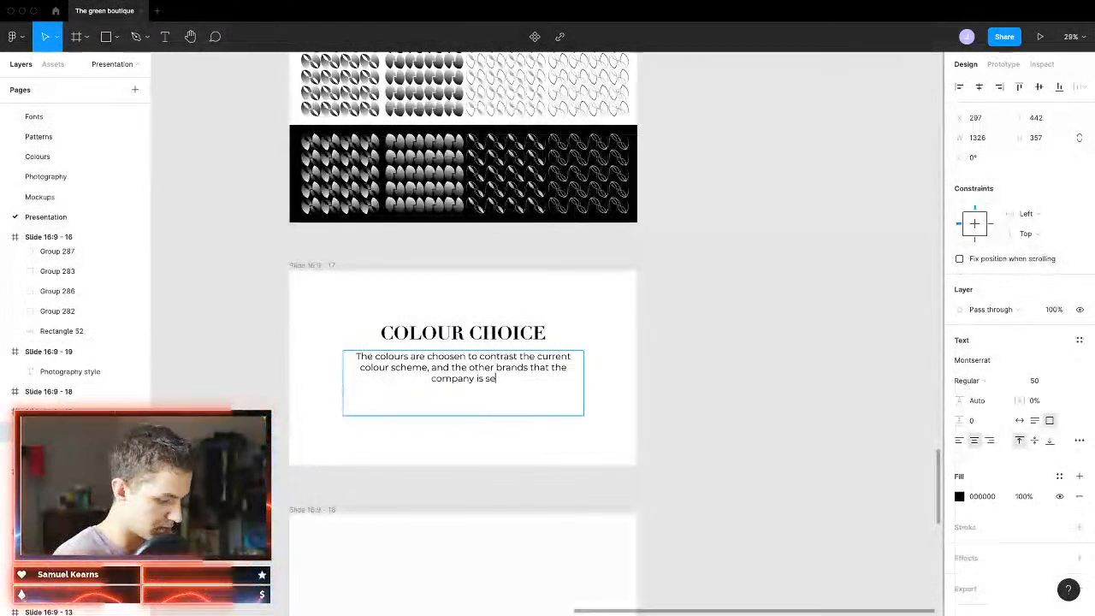
{"action": "type", "text": "lling on their"}
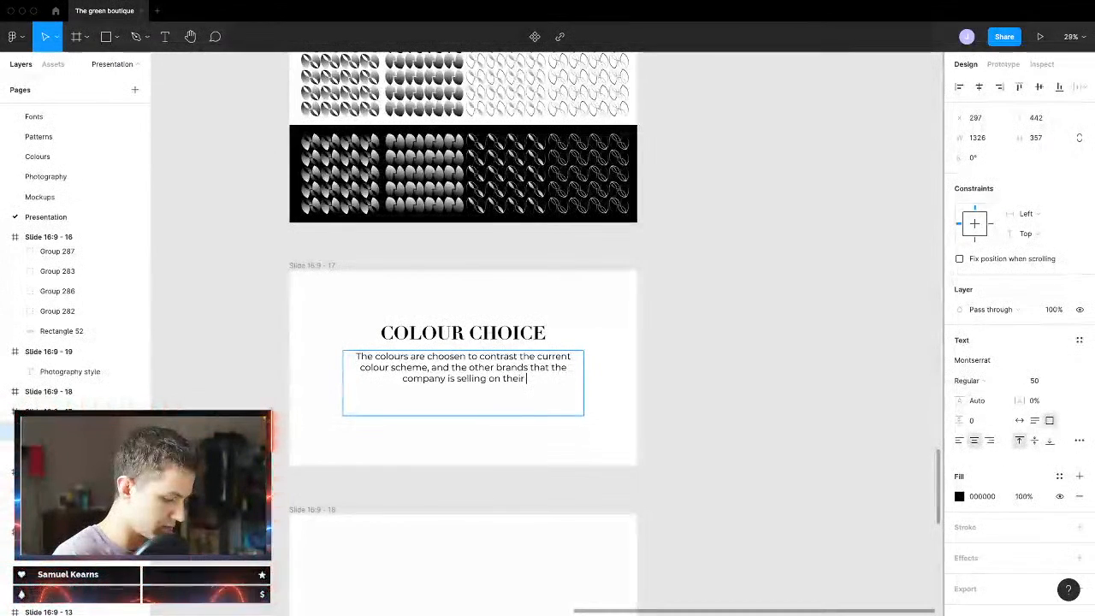
{"action": "type", "text": "website. "}
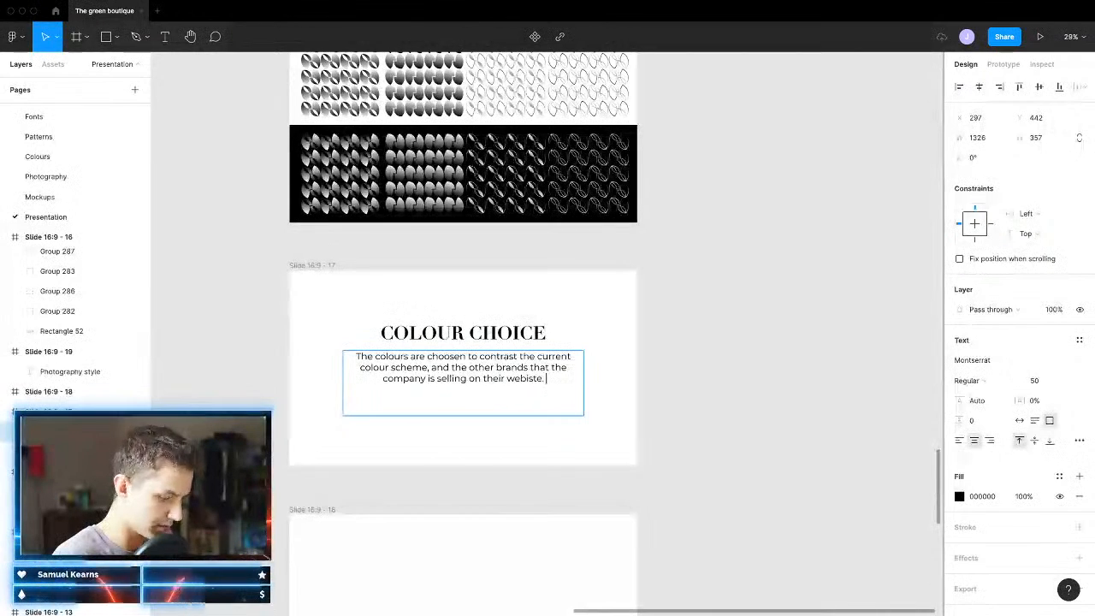
Step: Add "I really think that differentation is really important is this case," to the Colour Choice description
{"action": "type", "text": "I really think"}
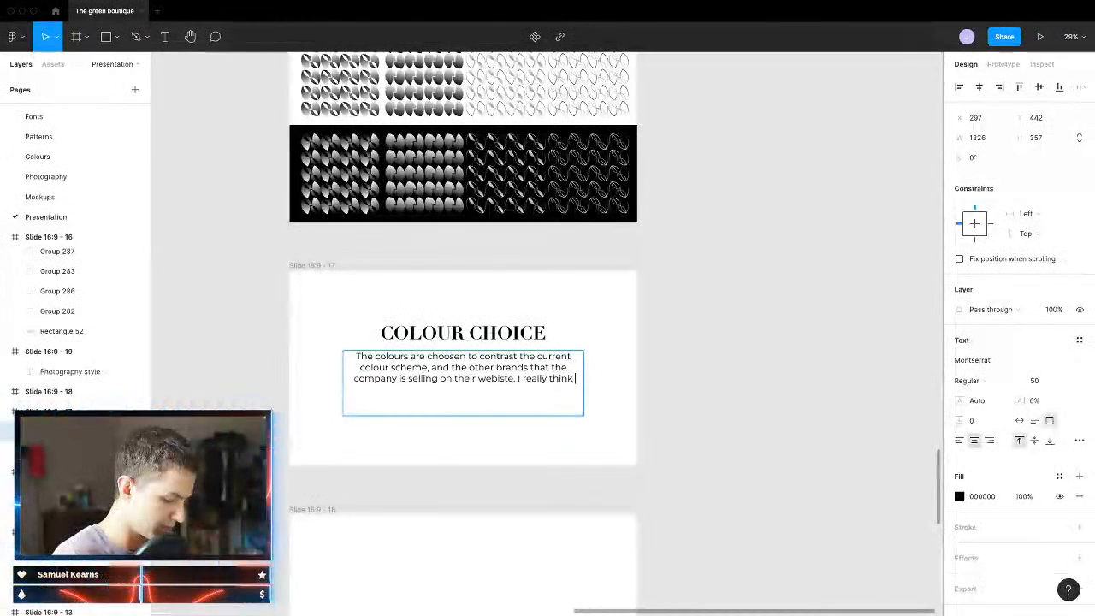
{"action": "type", "text": " that differe"}
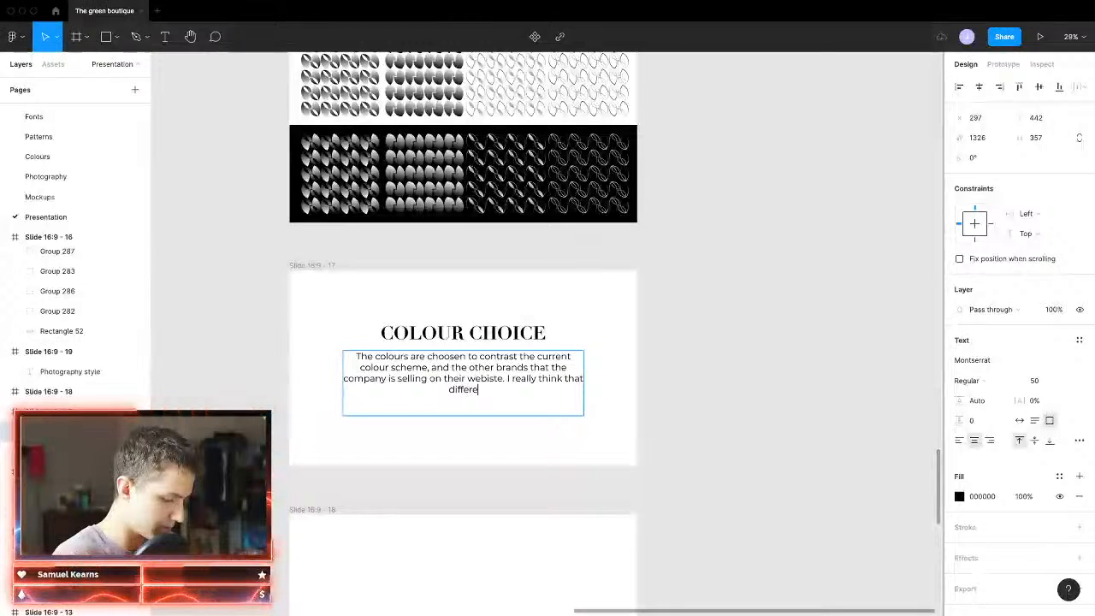
{"action": "type", "text": "ntation is re"}
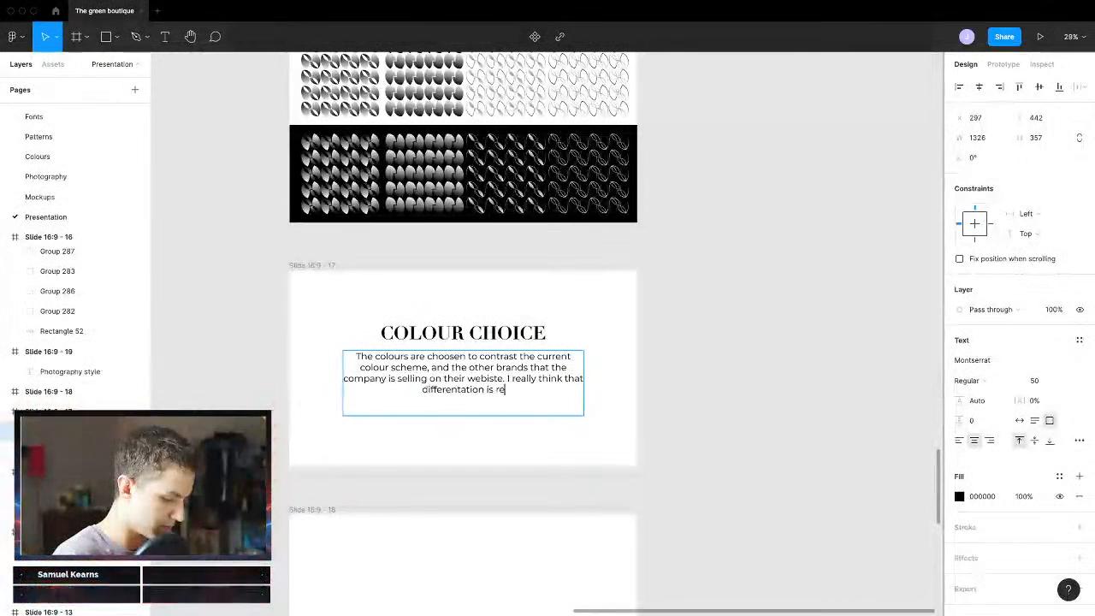
{"action": "type", "text": "ally important"}
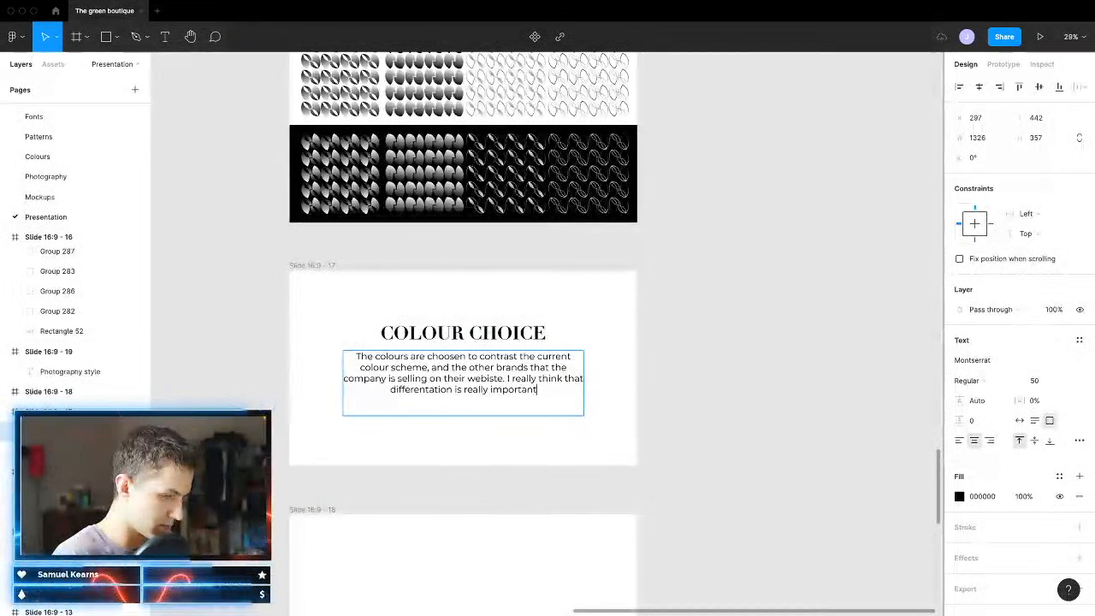
{"action": "type", "text": " is the"}
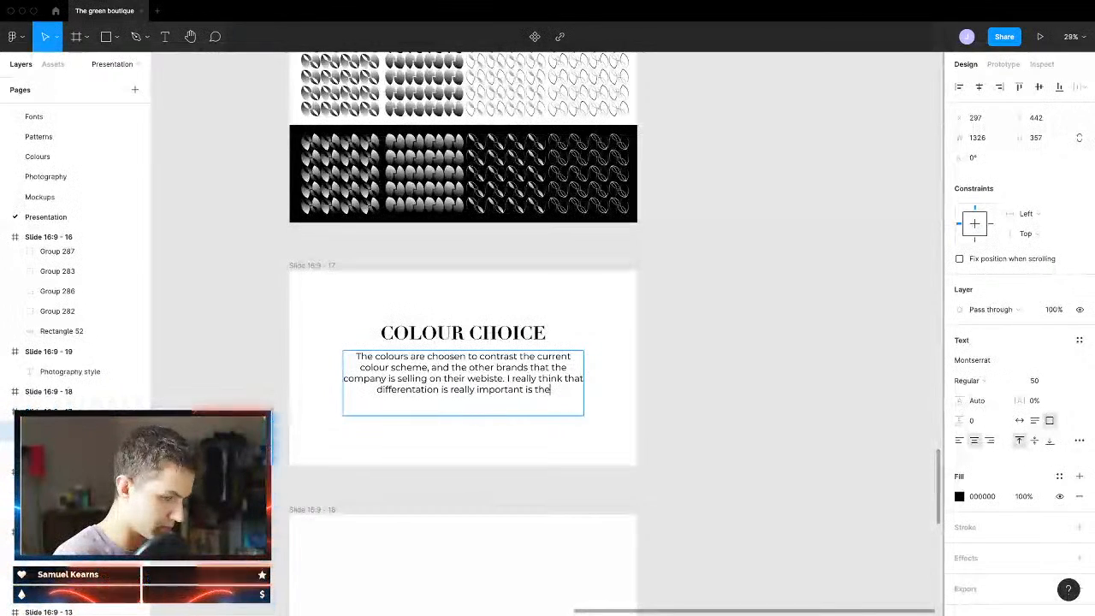
{"action": "key", "text": "BackSpace"}
{"action": "type", "text": "is cas"}
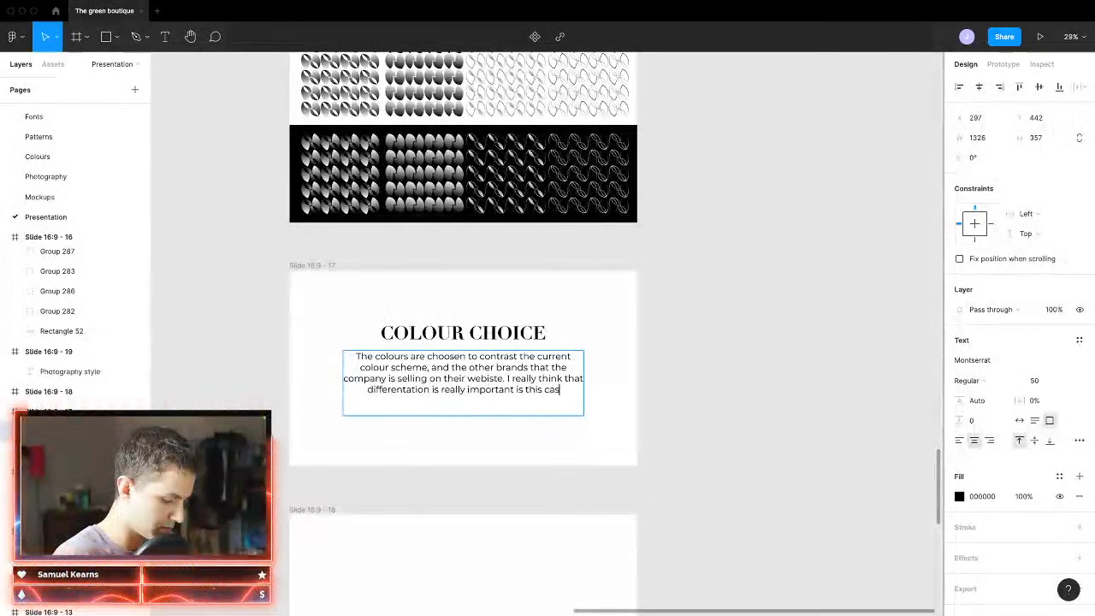
{"action": "type", "text": "e "}
Step: Finish the description with "so with each element of the brand, I want to create an oportunity to set them apart form the others."
{"action": "type", "text": " so with"}
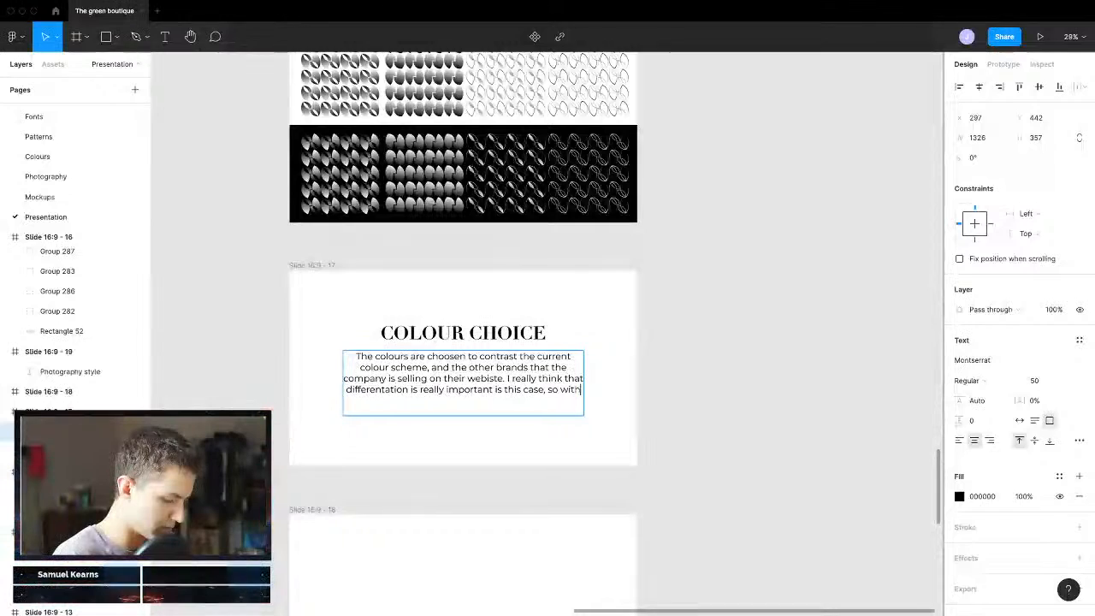
{"action": "type", "text": " each elemen"}
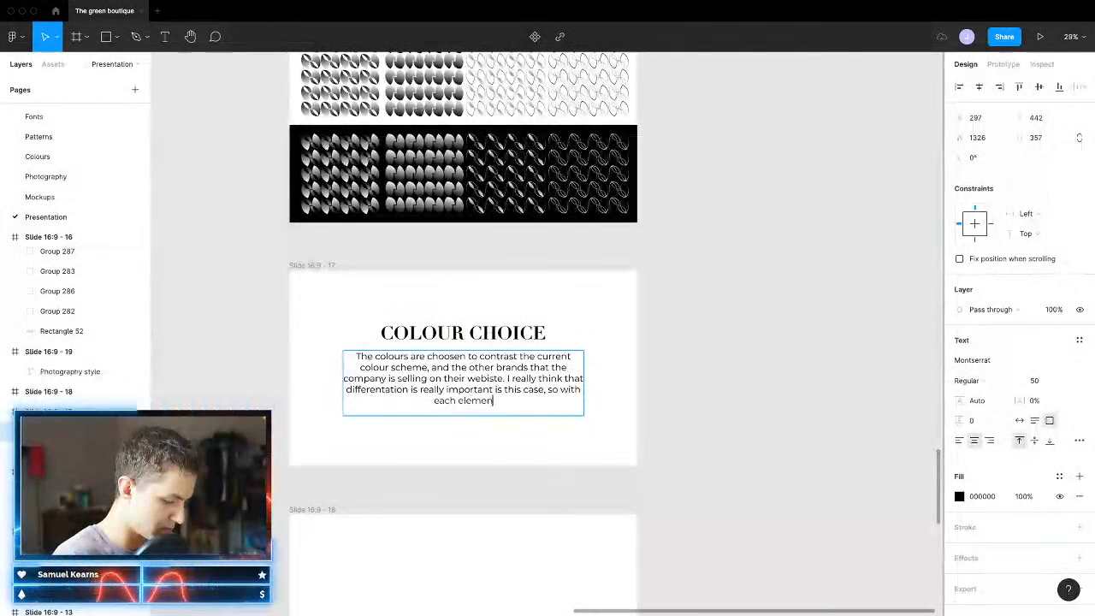
{"action": "type", "text": "t of the brand"}
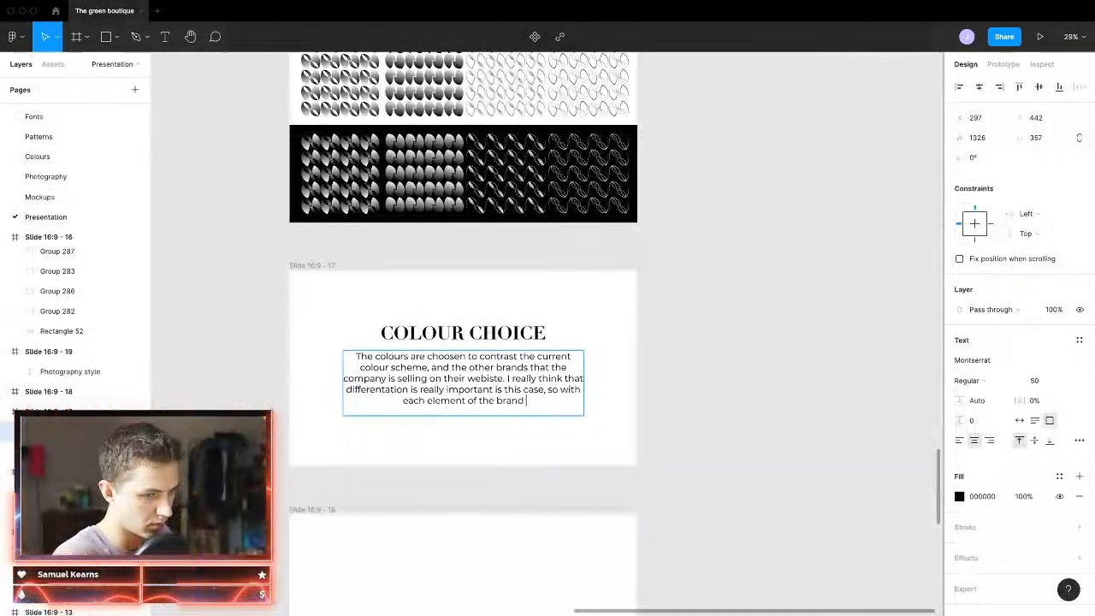
{"action": "type", "text": ", I want"}
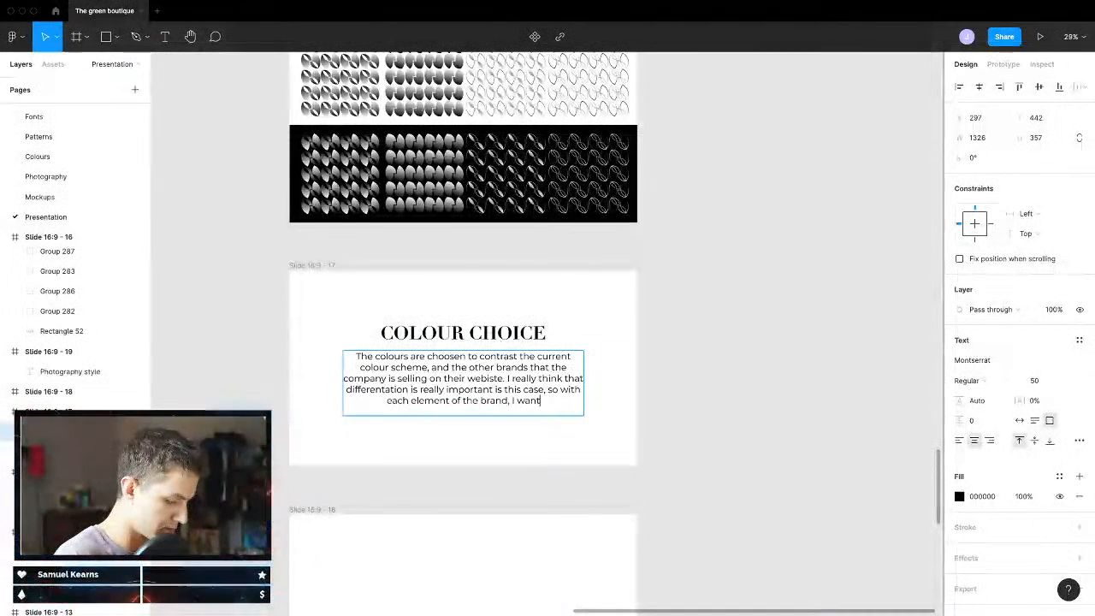
{"action": "type", "text": " to"}
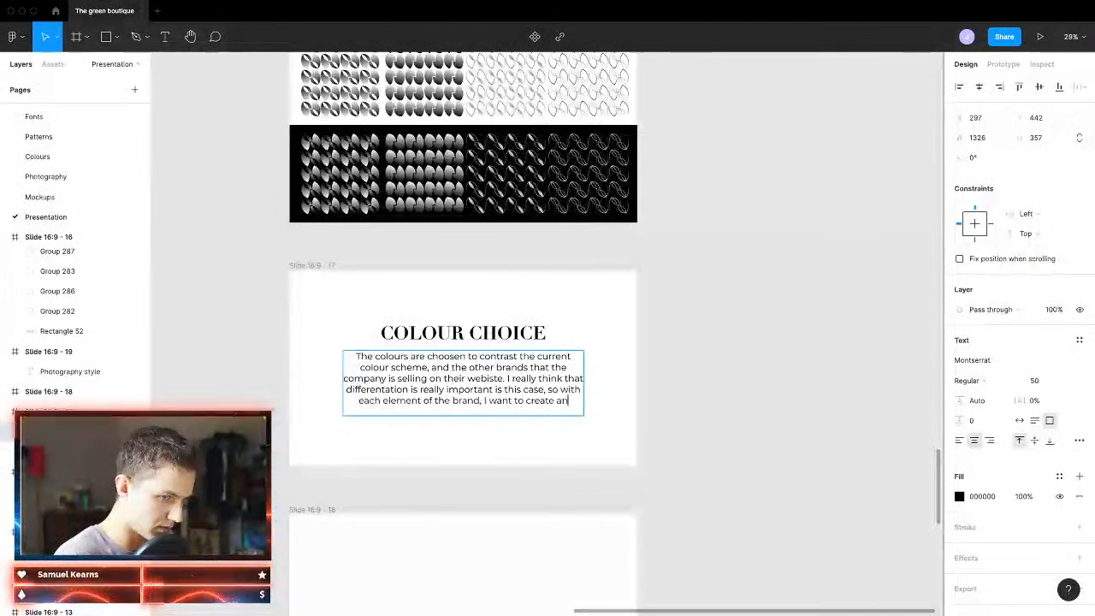
{"action": "type", "text": " create an oport"}
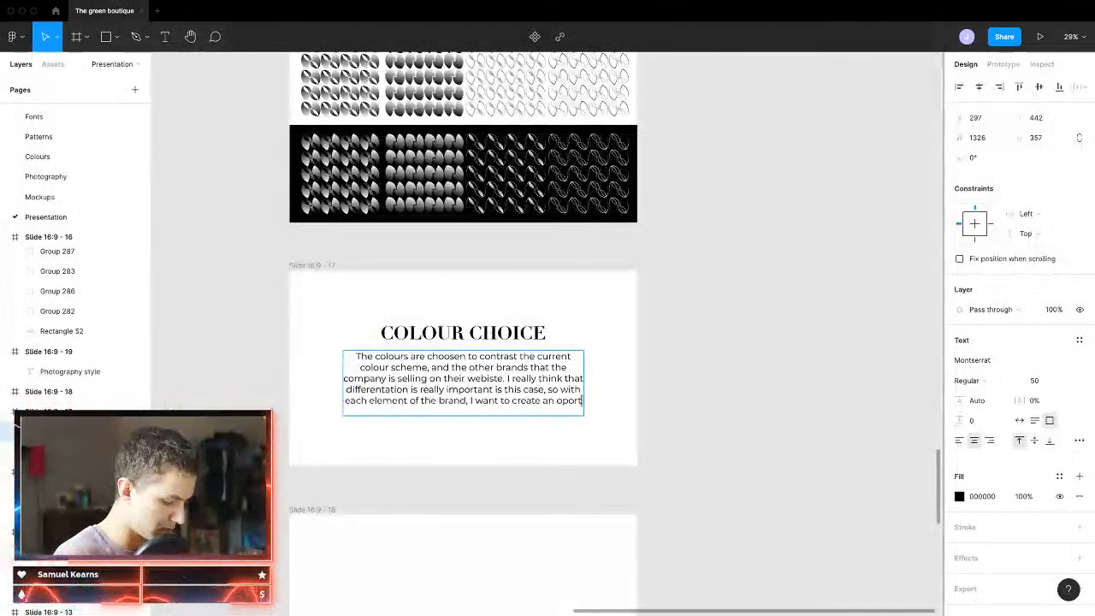
{"action": "type", "text": "unity to se"}
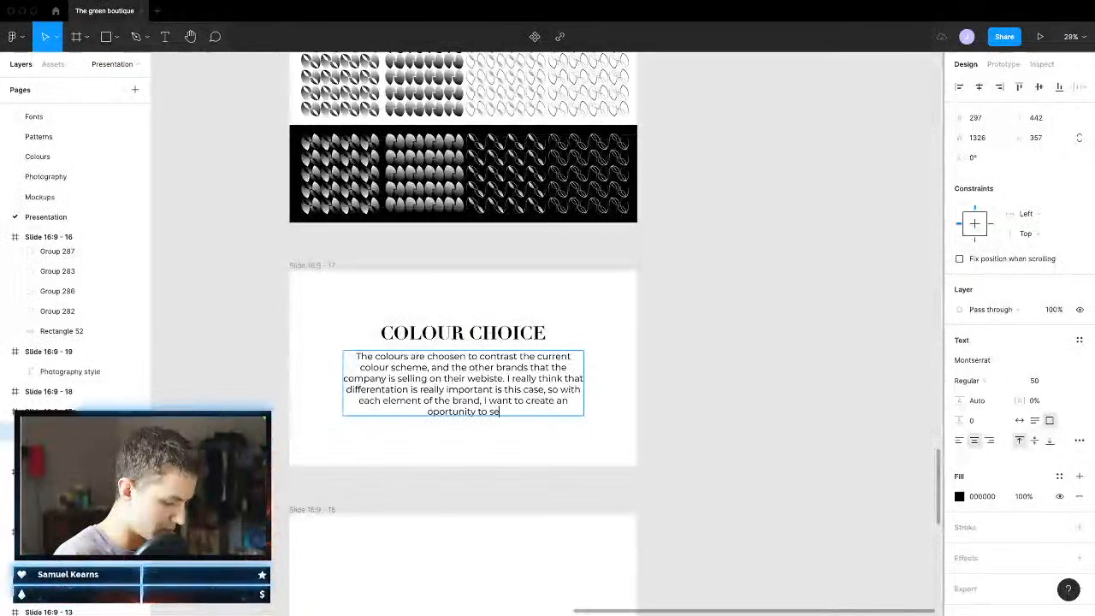
{"action": "type", "text": "t them a"}
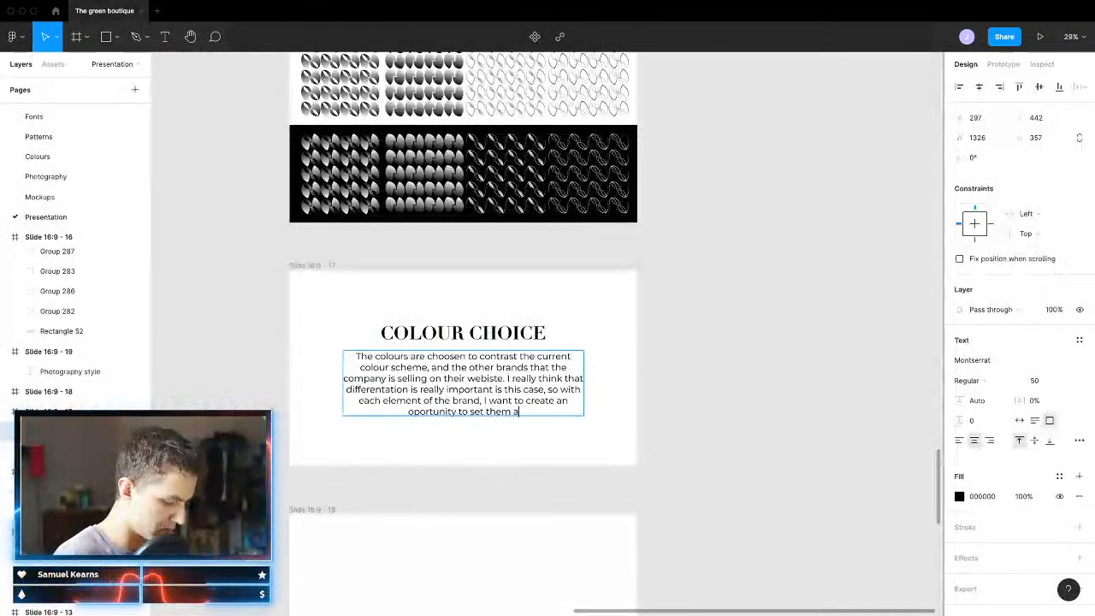
{"action": "type", "text": "part form the"}
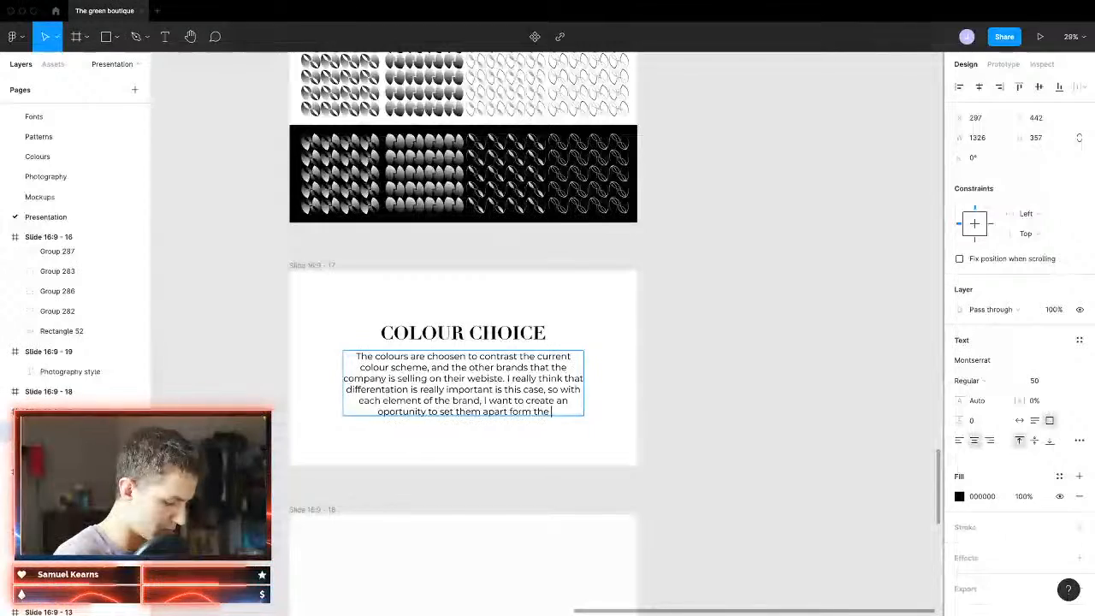
{"action": "type", "text": " others."}
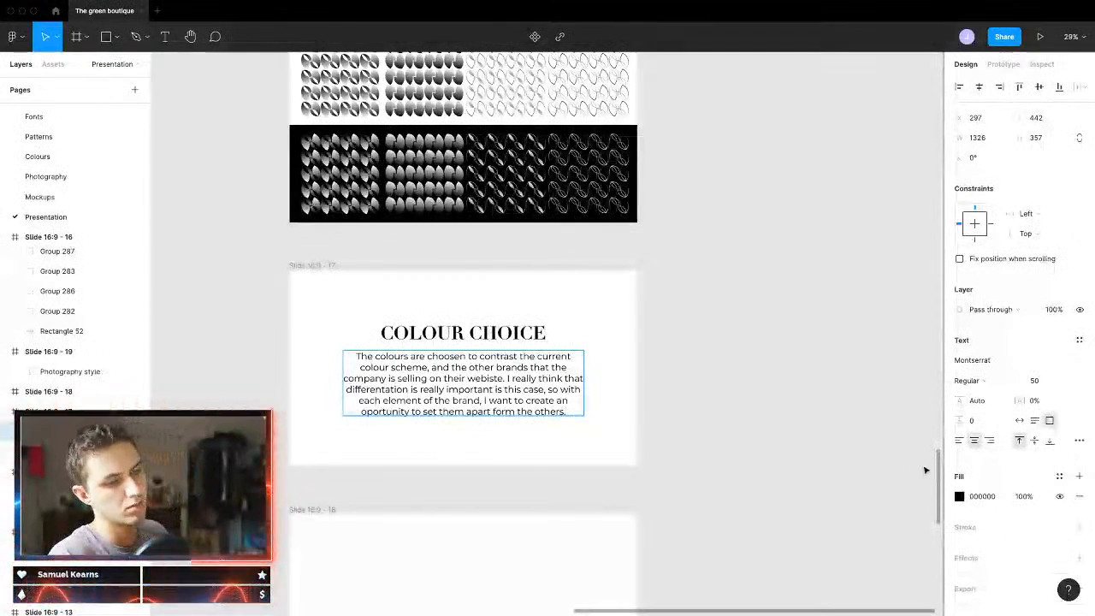
Step: Duplicate the yellow, red and black colour strips and place the copy beside the empty slide below Colour Choice
{"action": "key", "text": "Escape"}
{"action": "scroll", "coordinate": [807, 485], "scroll_direction": "down", "scroll_amount": 5}
{"action": "left_click", "coordinate": [741, 491]}
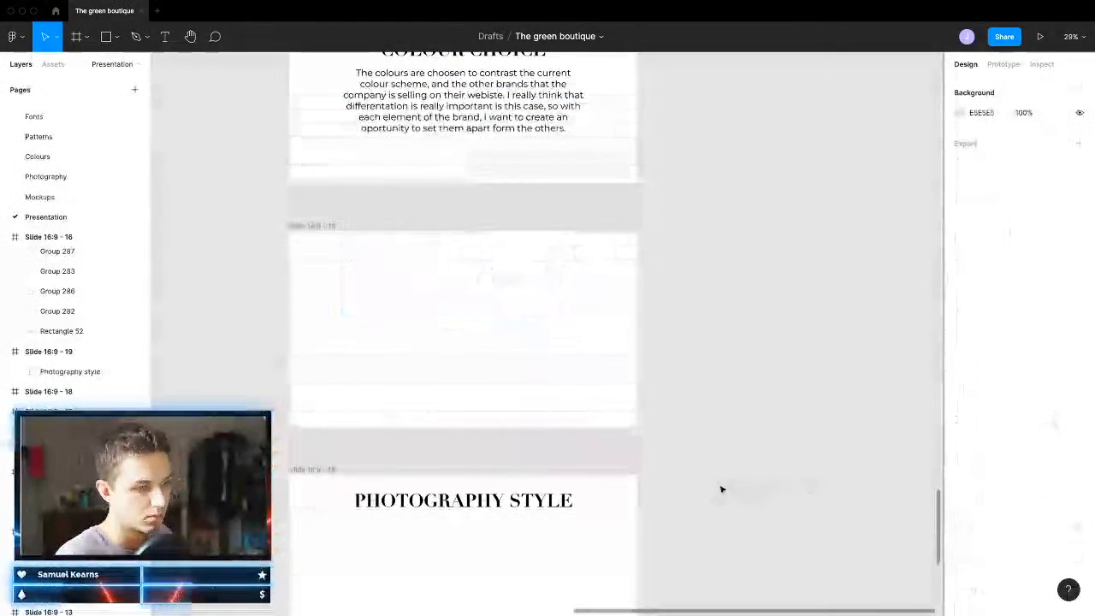
{"action": "scroll", "coordinate": [721, 490], "scroll_direction": "down", "scroll_amount": 8, "text": "ctrl"}
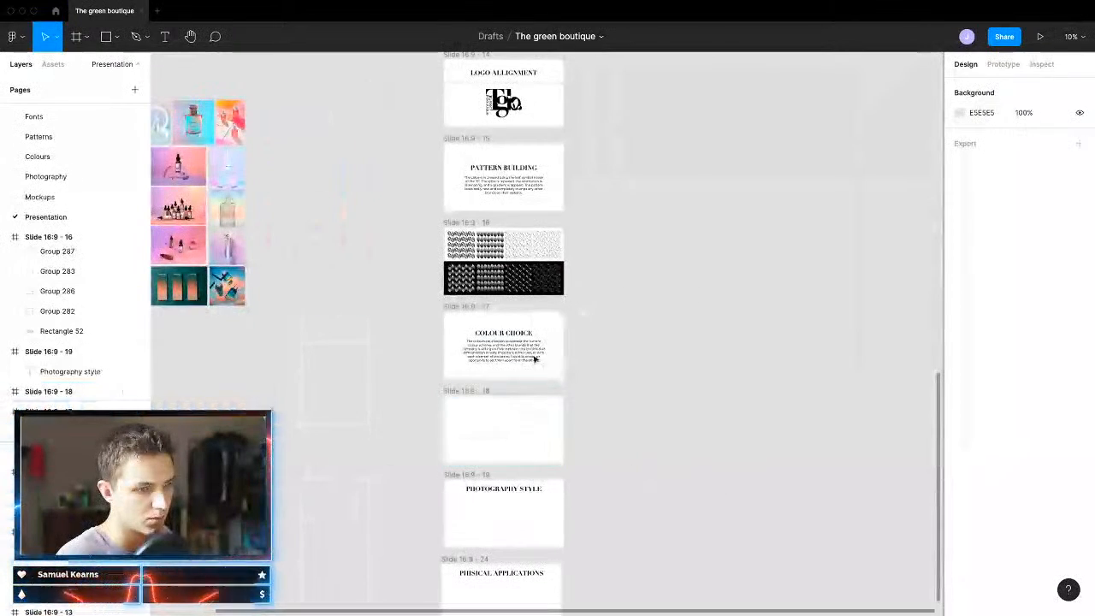
{"action": "scroll", "coordinate": [524, 381], "scroll_direction": "up", "scroll_amount": 1}
{"action": "scroll", "coordinate": [550, 402], "scroll_direction": "up", "scroll_amount": 4, "text": "ctrl"}
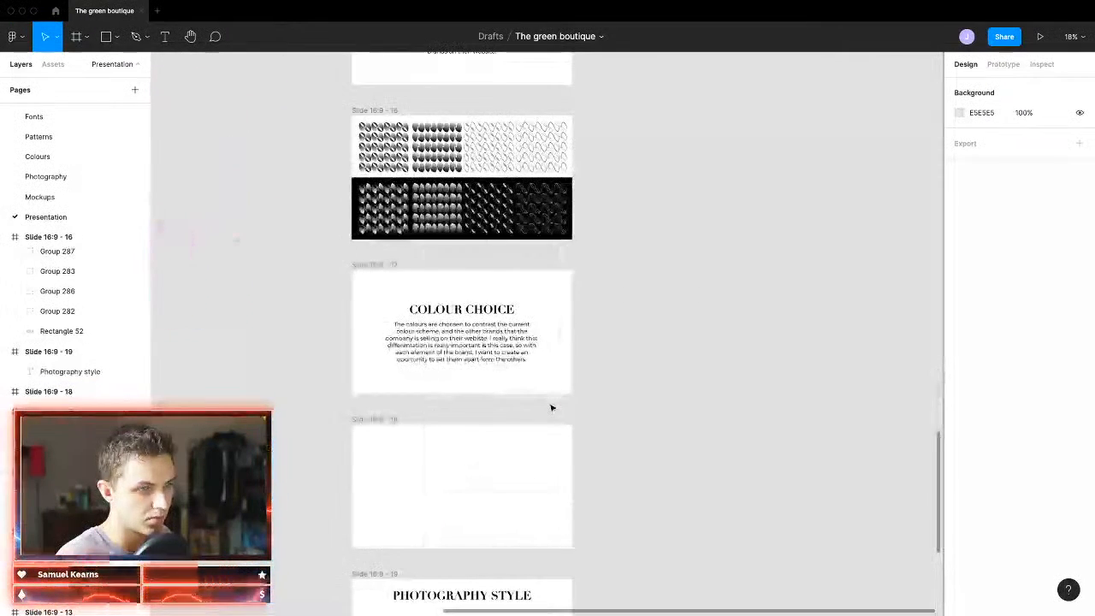
{"action": "scroll", "coordinate": [552, 407], "scroll_direction": "up", "scroll_amount": 1}
{"action": "scroll", "coordinate": [553, 406], "scroll_direction": "down", "scroll_amount": 8, "text": "ctrl"}
{"action": "scroll", "coordinate": [473, 206], "scroll_direction": "up", "scroll_amount": 2}
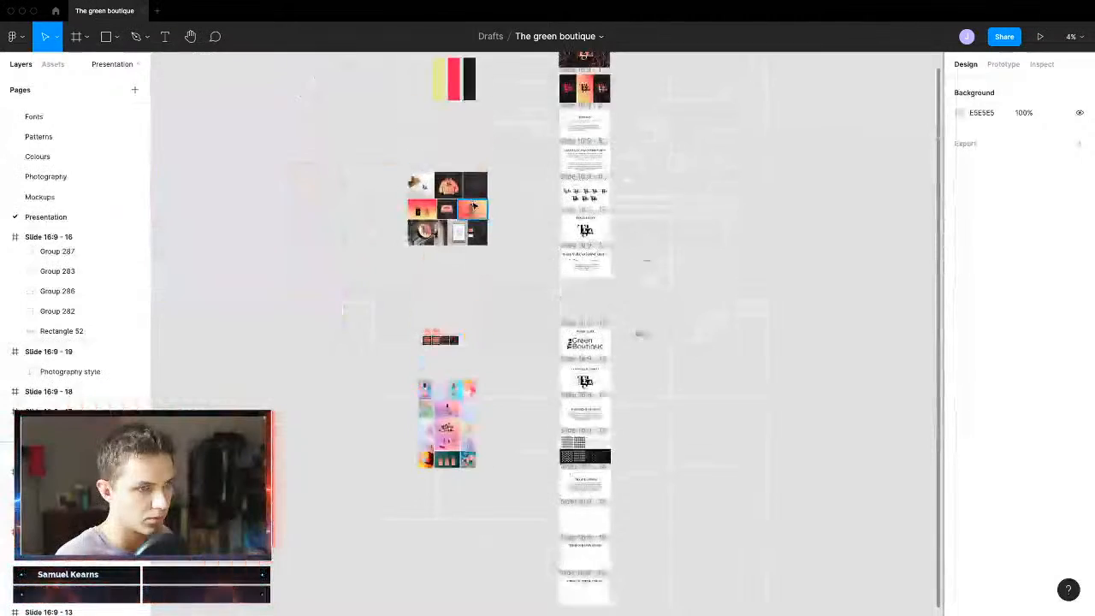
{"action": "scroll", "coordinate": [473, 206], "scroll_direction": "up", "scroll_amount": 3}
{"action": "left_click_drag", "start_coordinate": [404, 259], "coordinate": [652, 421]}
{"action": "scroll", "coordinate": [657, 402], "scroll_direction": "up", "scroll_amount": 5}
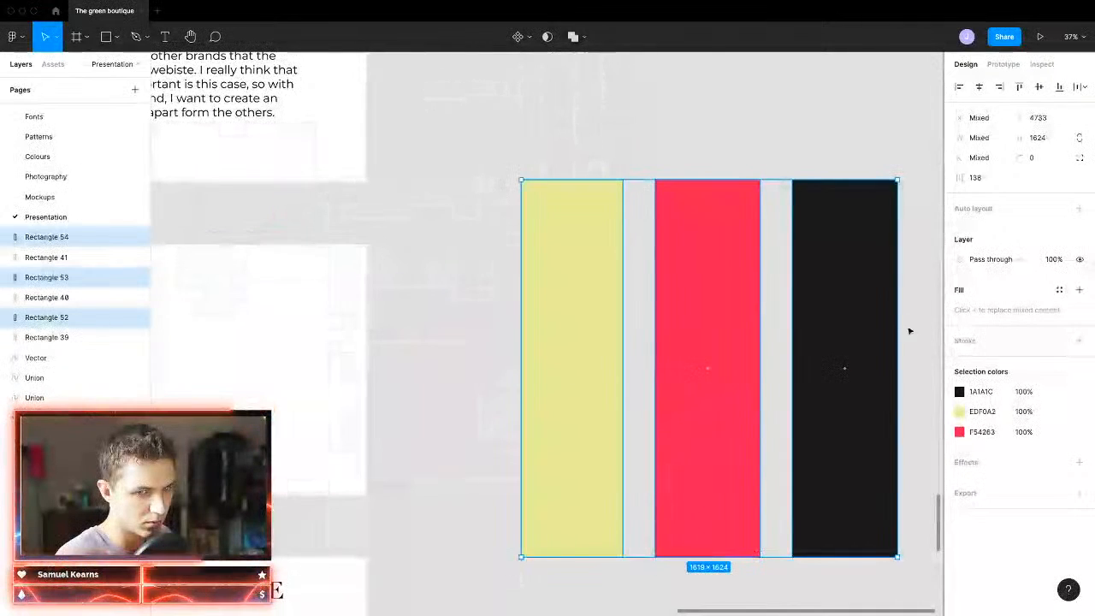
Step: Scale the copied colour strips down to about 277 × 906 and place them along the left side of slide 18
{"action": "left_click_drag", "start_coordinate": [896, 326], "coordinate": [273, 349]}
{"action": "scroll", "coordinate": [358, 351], "scroll_direction": "left", "scroll_amount": 4}
{"action": "left_click_drag", "start_coordinate": [479, 374], "coordinate": [317, 299]}
{"action": "scroll", "coordinate": [321, 299], "scroll_direction": "down", "scroll_amount": 5}
{"action": "scroll", "coordinate": [328, 300], "scroll_direction": "up", "scroll_amount": 2}
{"action": "scroll", "coordinate": [338, 291], "scroll_direction": "left", "scroll_amount": 1}
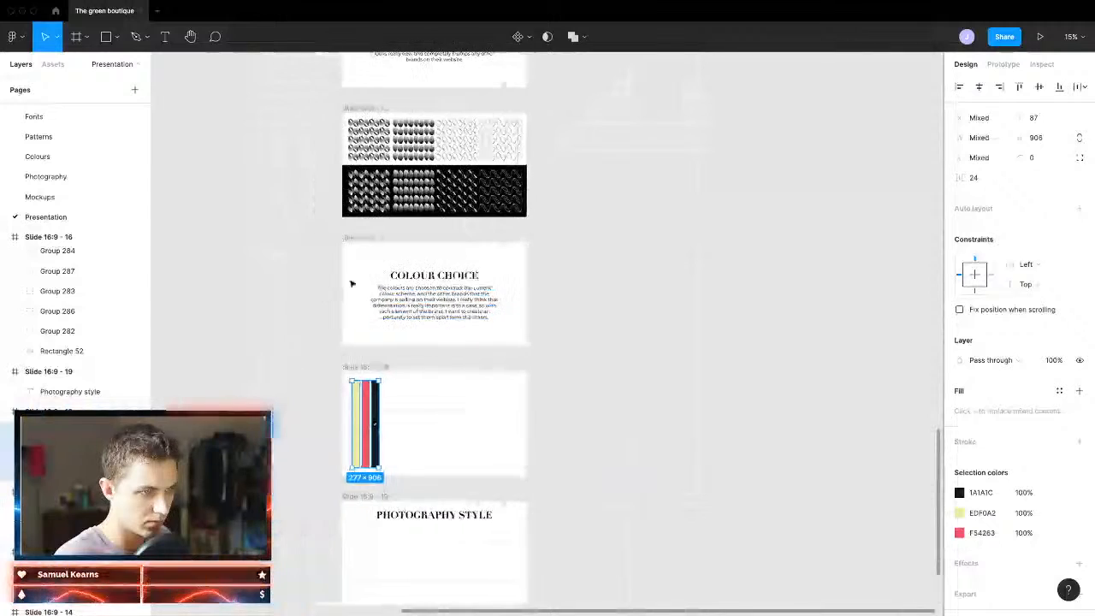
Step: Copy the light and dark coloured pattern tiles onto slide 18, placing them to the right of the colour strips
{"action": "scroll", "coordinate": [349, 287], "scroll_direction": "down", "scroll_amount": 4}
{"action": "scroll", "coordinate": [347, 283], "scroll_direction": "left", "scroll_amount": 3}
{"action": "scroll", "coordinate": [316, 193], "scroll_direction": "up", "scroll_amount": 3}
{"action": "left_click_drag", "start_coordinate": [411, 211], "coordinate": [597, 531]}
{"action": "scroll", "coordinate": [596, 532], "scroll_direction": "up", "scroll_amount": 5}
{"action": "scroll", "coordinate": [593, 531], "scroll_direction": "up", "scroll_amount": 5}
{"action": "scroll", "coordinate": [597, 528], "scroll_direction": "down", "scroll_amount": 8}
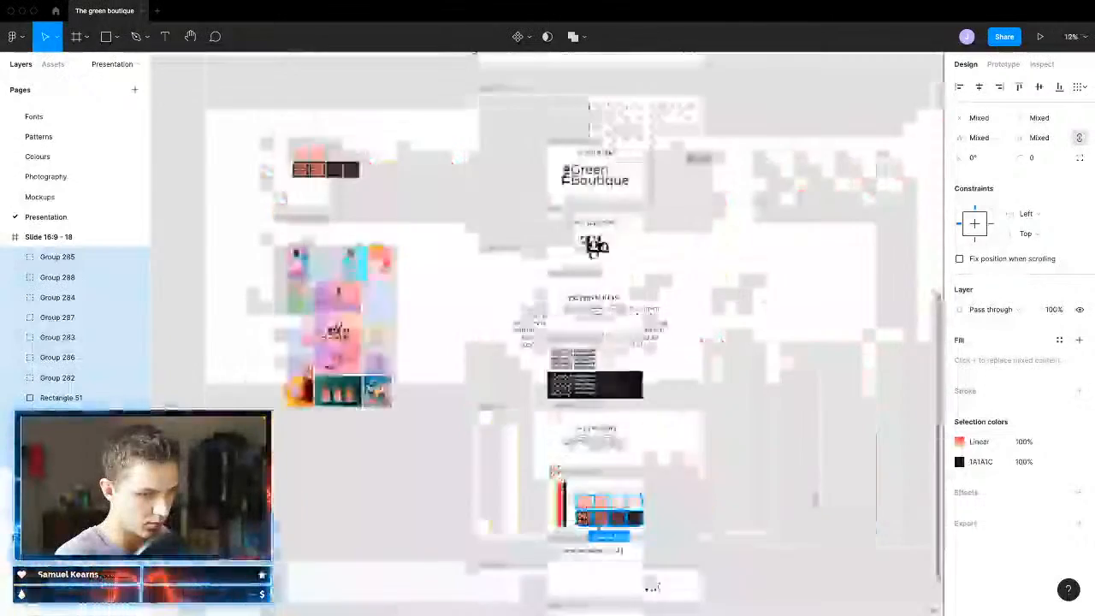
{"action": "scroll", "coordinate": [602, 516], "scroll_direction": "up", "scroll_amount": 3}
{"action": "left_click_drag", "start_coordinate": [703, 466], "coordinate": [649, 503]}
{"action": "scroll", "coordinate": [650, 500], "scroll_direction": "down", "scroll_amount": 5}
Step: Copy the three coloured logo tiles onto slide 18, placing them above the pattern tiles
{"action": "scroll", "coordinate": [560, 387], "scroll_direction": "up", "scroll_amount": 15}
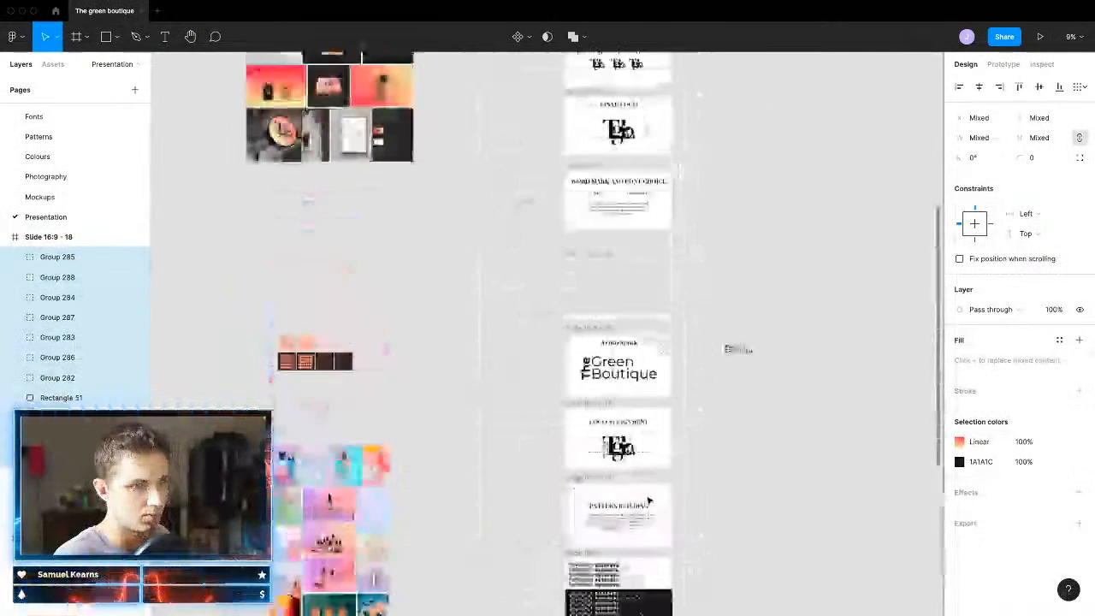
{"action": "left_click_drag", "start_coordinate": [516, 319], "coordinate": [750, 381]}
{"action": "left_click_drag", "start_coordinate": [430, 218], "coordinate": [210, 255]}
{"action": "left_click_drag", "start_coordinate": [475, 404], "coordinate": [724, 362]}
{"action": "scroll", "coordinate": [723, 362], "scroll_direction": "up", "scroll_amount": 4}
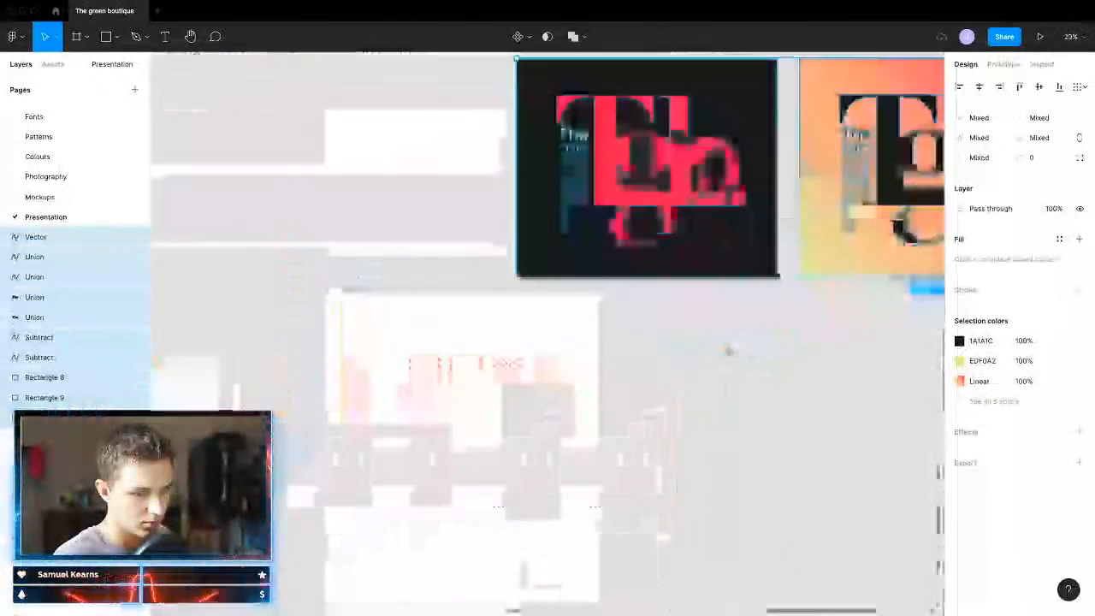
{"action": "scroll", "coordinate": [723, 362], "scroll_direction": "up", "scroll_amount": 3}
{"action": "scroll", "coordinate": [767, 298], "scroll_direction": "down", "scroll_amount": 5}
{"action": "left_click_drag", "start_coordinate": [795, 274], "coordinate": [581, 286]}
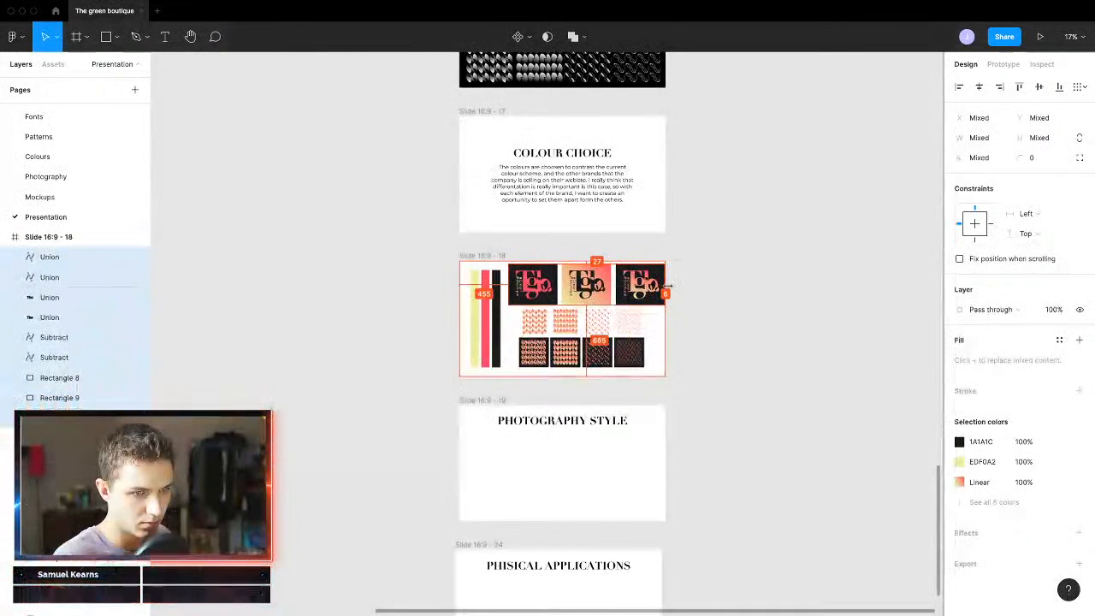
Step: Scale the three logo tiles proportionally to the width of the dark pattern row and align their top with the colour strips
{"action": "left_click_drag", "start_coordinate": [665, 292], "coordinate": [663, 286]}
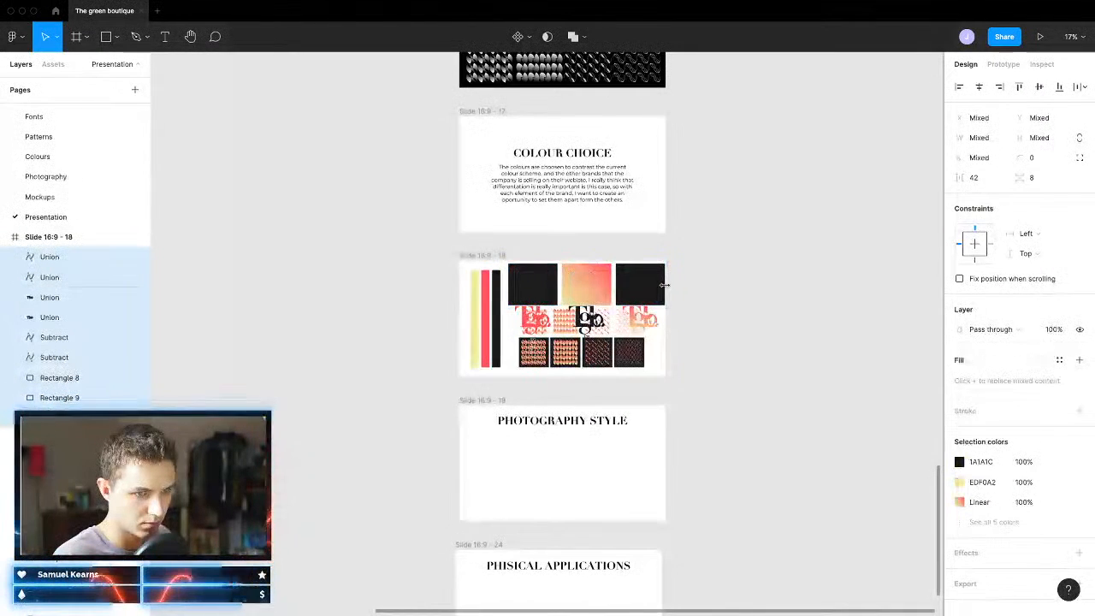
{"action": "key", "text": "ctrl+z"}
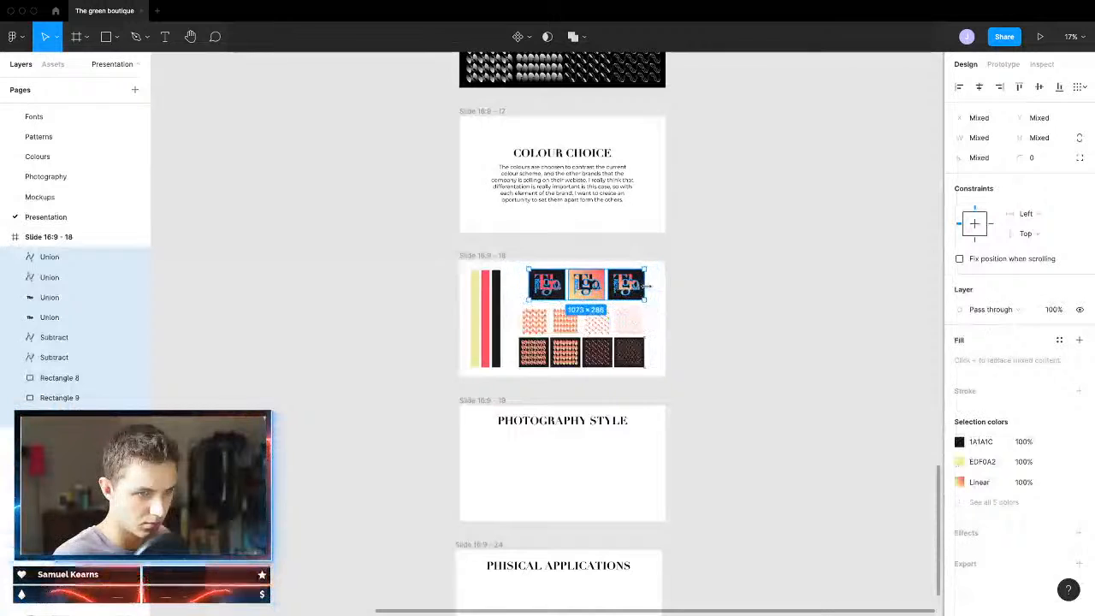
{"action": "mouse_move", "coordinate": [647, 287]}
{"action": "left_mouse_down"}
{"action": "mouse_move", "coordinate": [631, 288]}
{"action": "mouse_move", "coordinate": [642, 288]}
{"action": "left_mouse_up"}
{"action": "scroll", "coordinate": [642, 288], "scroll_direction": "up", "scroll_amount": 5}
{"action": "mouse_move", "coordinate": [678, 237]}
{"action": "left_mouse_down"}
{"action": "mouse_move", "coordinate": [693, 235]}
{"action": "mouse_move", "coordinate": [677, 236]}
{"action": "left_mouse_up"}
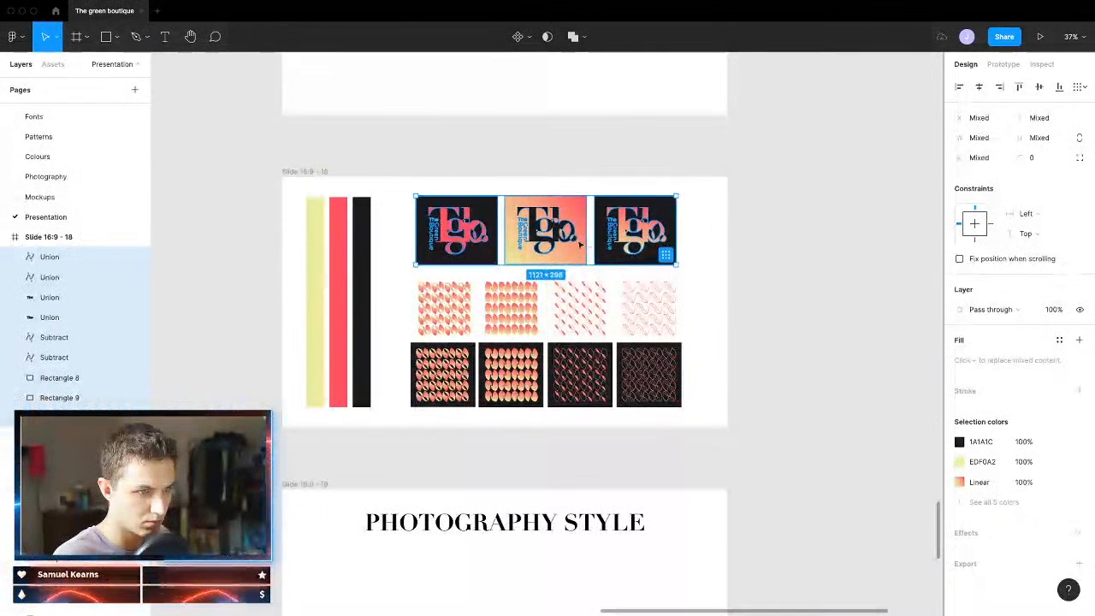
{"action": "left_click_drag", "start_coordinate": [587, 246], "coordinate": [596, 244]}
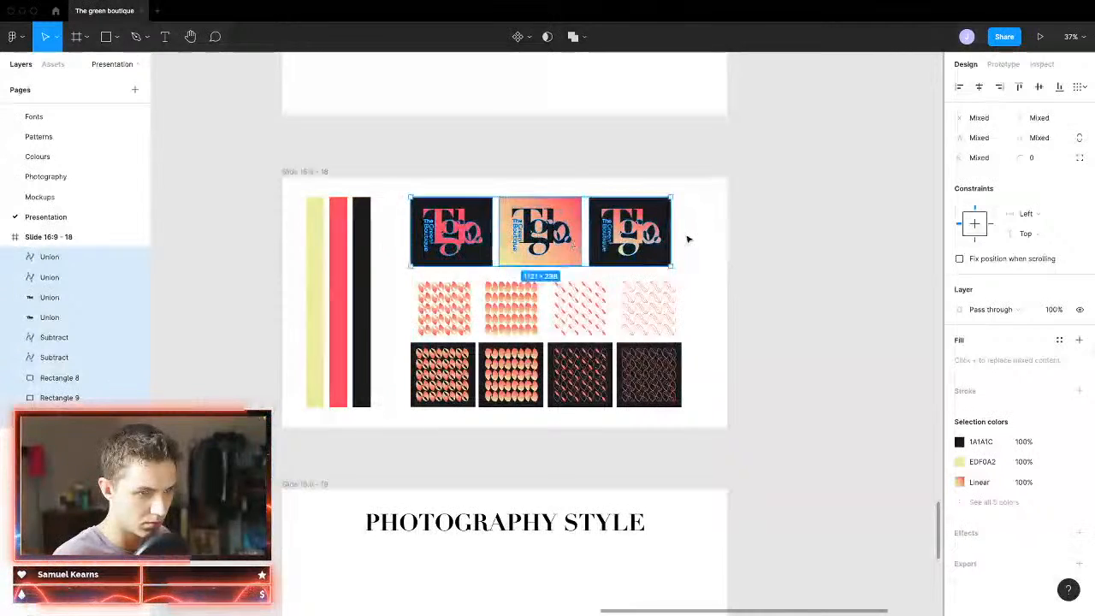
{"action": "left_click_drag", "start_coordinate": [666, 237], "coordinate": [664, 245]}
{"action": "left_click", "coordinate": [776, 317]}
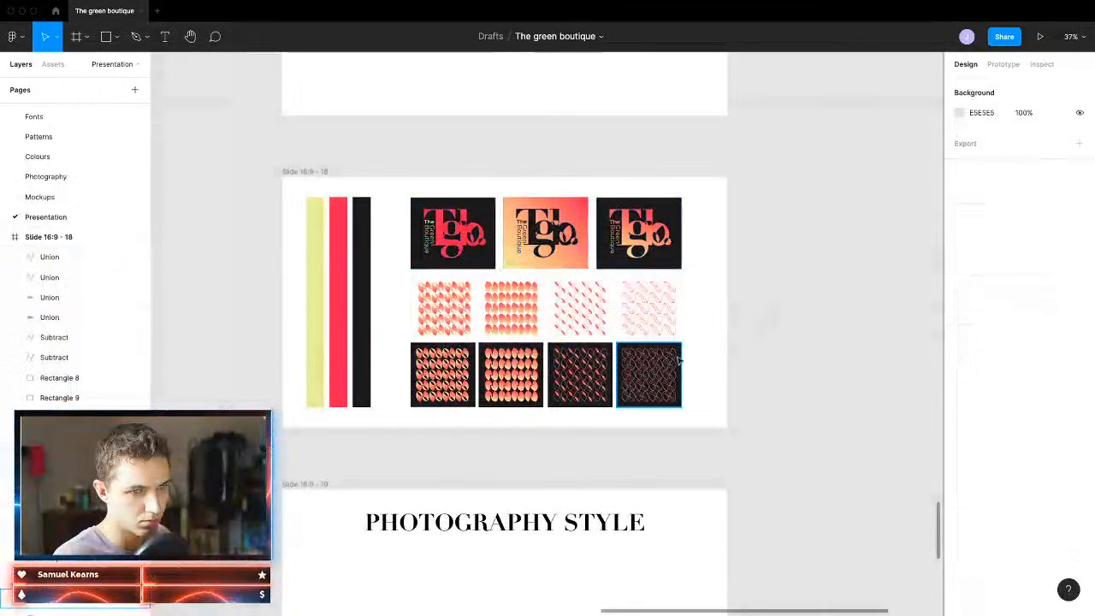
Step: Nudge the row of light pattern tiles up so it sits evenly between the logo tiles and the dark pattern row
{"action": "left_click_drag", "start_coordinate": [734, 299], "coordinate": [428, 313]}
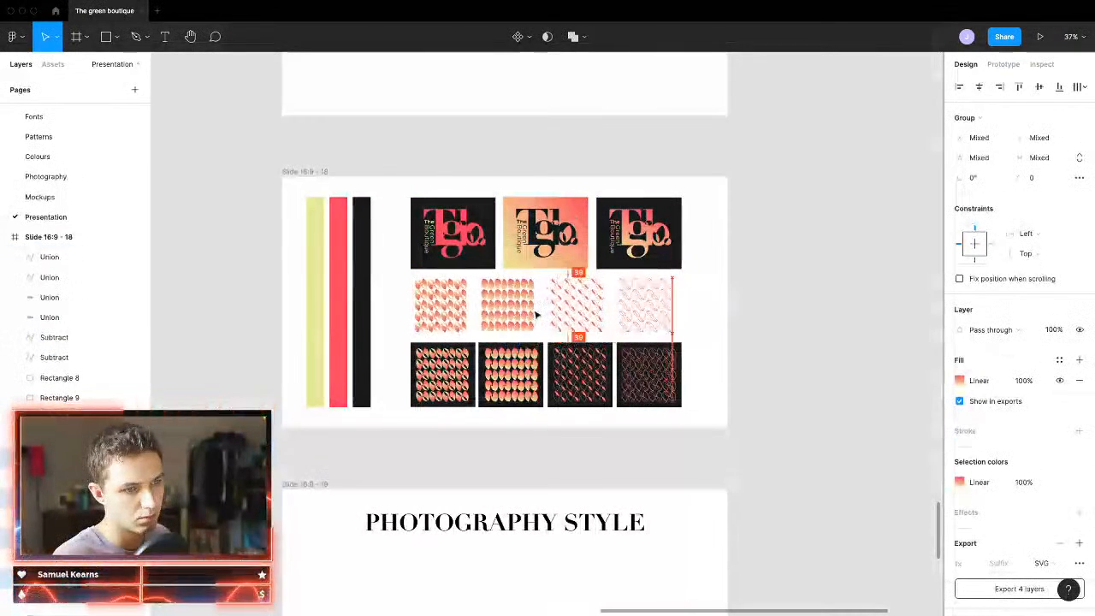
{"action": "left_click_drag", "start_coordinate": [535, 315], "coordinate": [537, 316]}
{"action": "left_click", "coordinate": [820, 365]}
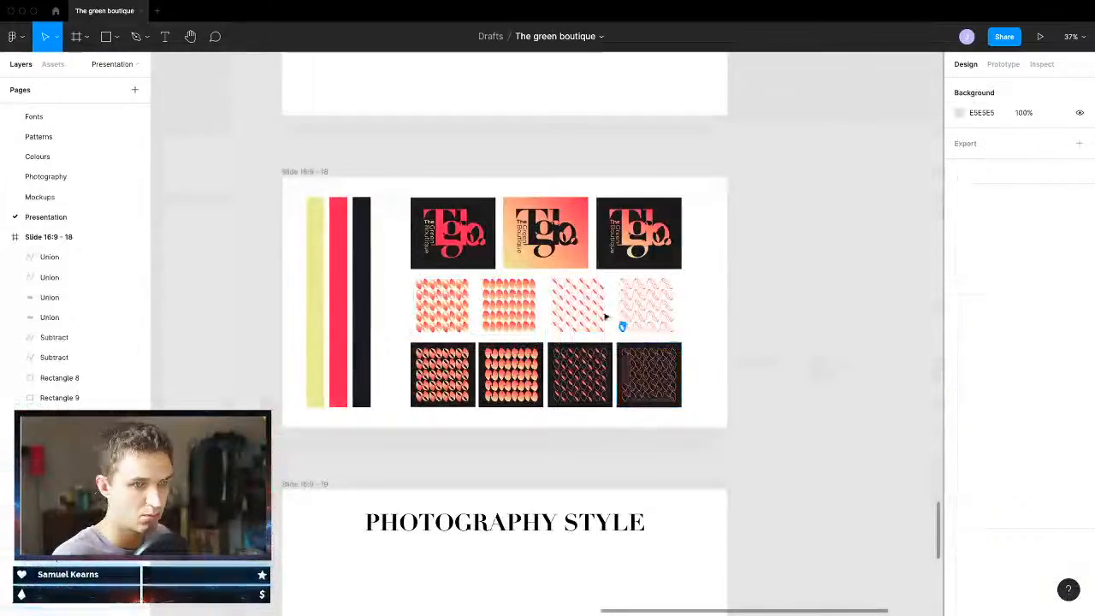
Step: Duplicate the product photo grid and place the copy in the empty canvas area beside the last slides
{"action": "scroll", "coordinate": [597, 308], "scroll_direction": "up", "scroll_amount": 5}
{"action": "scroll", "coordinate": [596, 309], "scroll_direction": "down", "scroll_amount": 2}
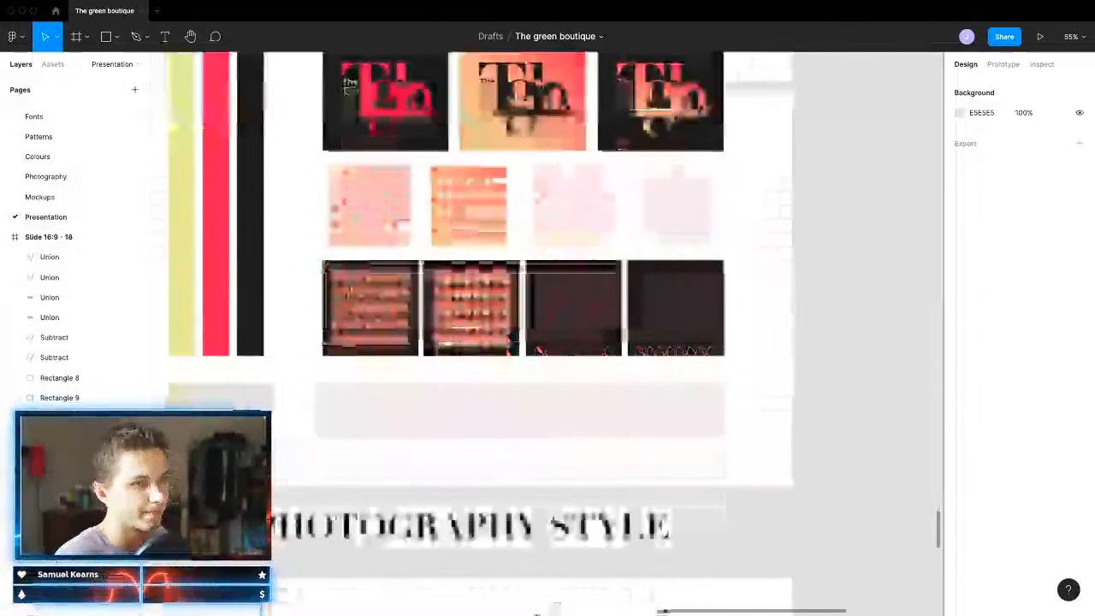
{"action": "scroll", "coordinate": [596, 309], "scroll_direction": "down", "scroll_amount": 10}
{"action": "scroll", "coordinate": [603, 311], "scroll_direction": "down", "scroll_amount": 2}
{"action": "scroll", "coordinate": [609, 313], "scroll_direction": "up", "scroll_amount": 8}
{"action": "scroll", "coordinate": [609, 313], "scroll_direction": "down", "scroll_amount": 5}
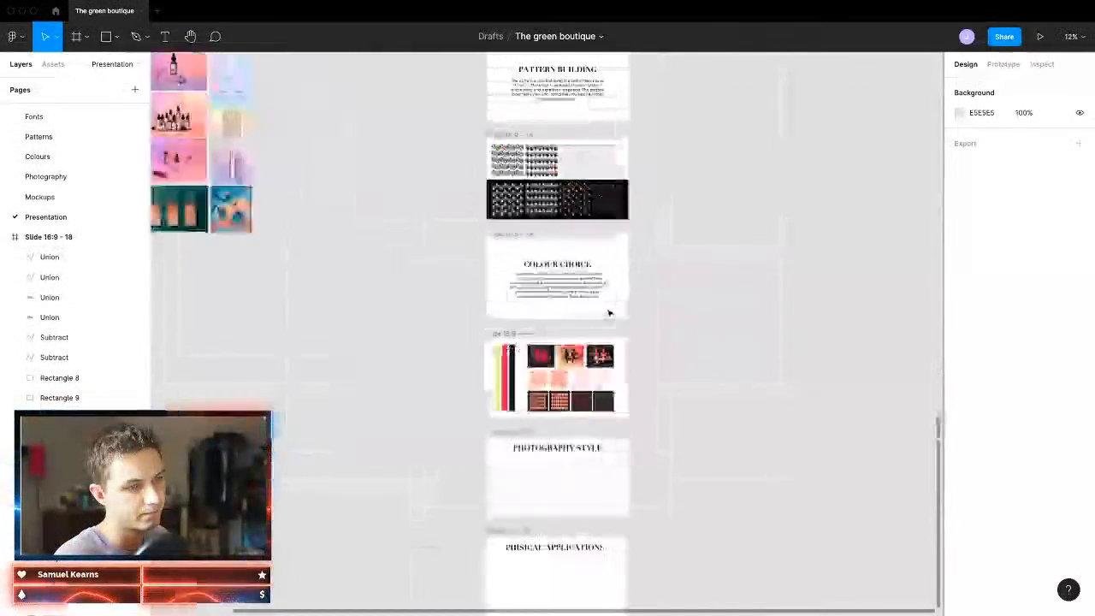
{"action": "scroll", "coordinate": [279, 278], "scroll_direction": "down", "scroll_amount": 5}
{"action": "left_click_drag", "start_coordinate": [362, 180], "coordinate": [665, 352]}
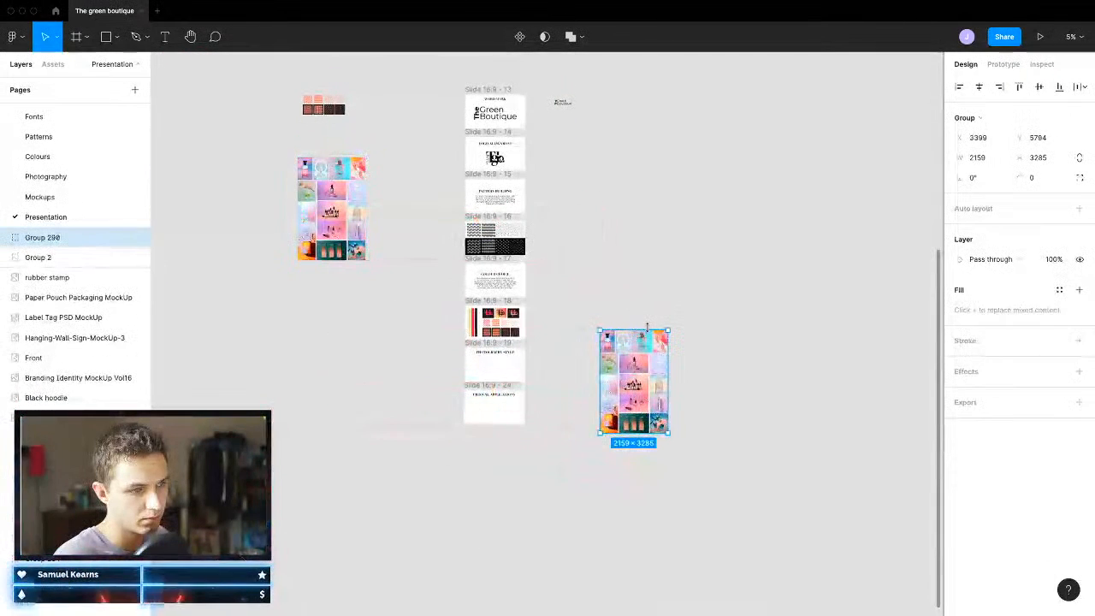
Step: Apply the Isometric plugin to the copied photo grid with a 45 angle and the first perspective option
{"action": "right_click", "coordinate": [630, 243]}
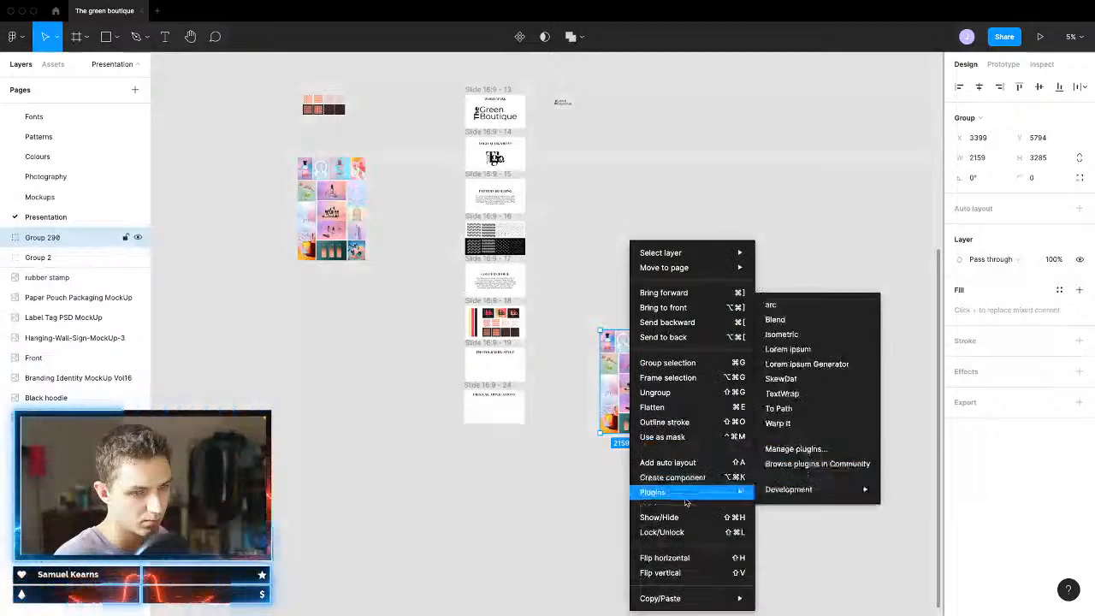
{"action": "mouse_move", "coordinate": [684, 492]}
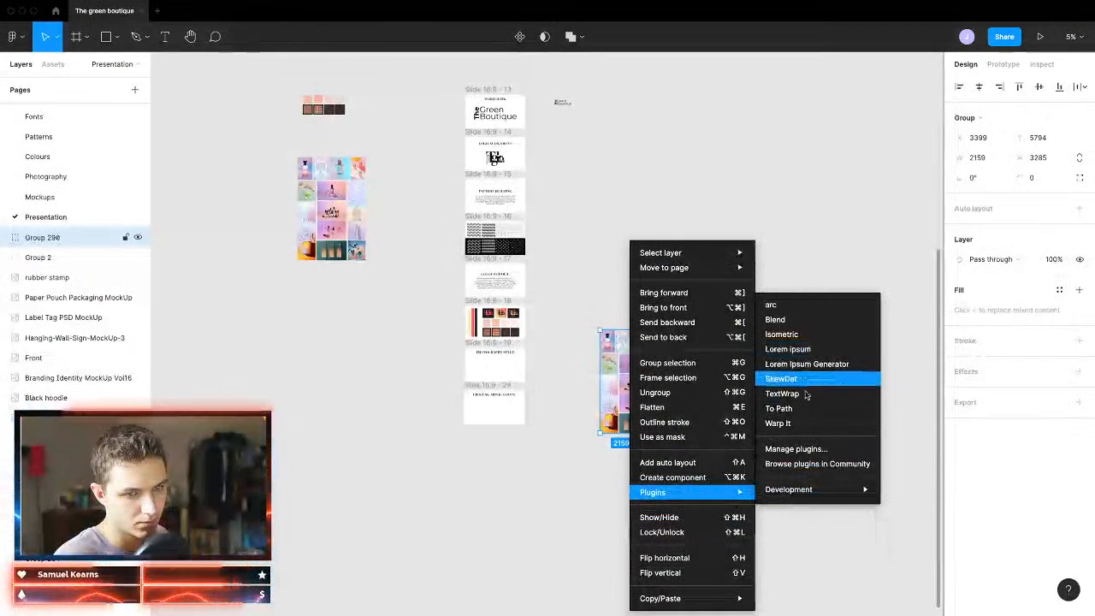
{"action": "left_click", "coordinate": [801, 339]}
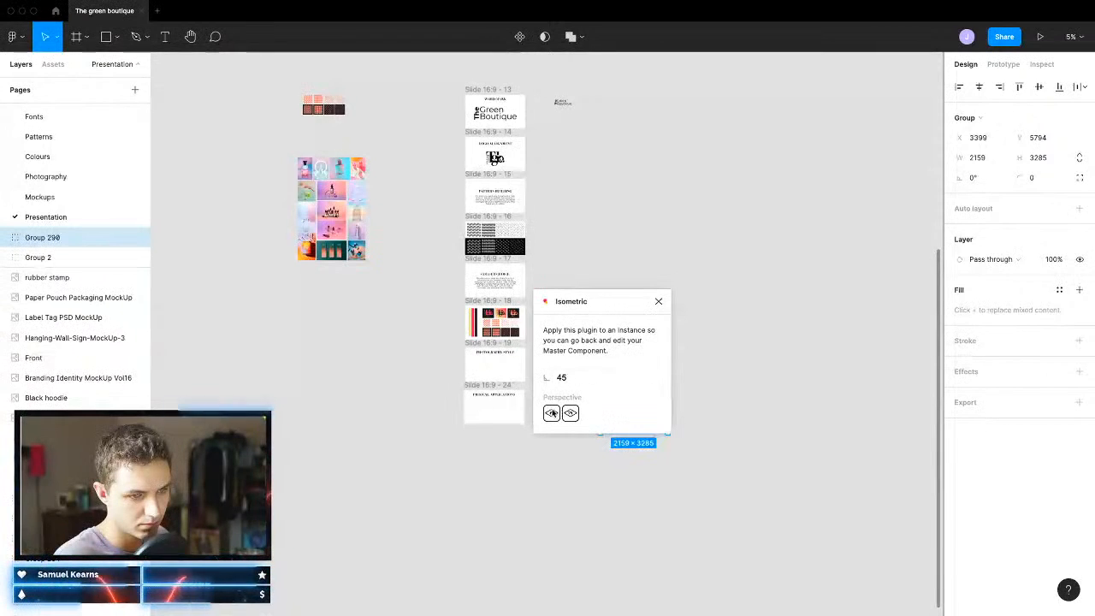
{"action": "left_click", "coordinate": [552, 413]}
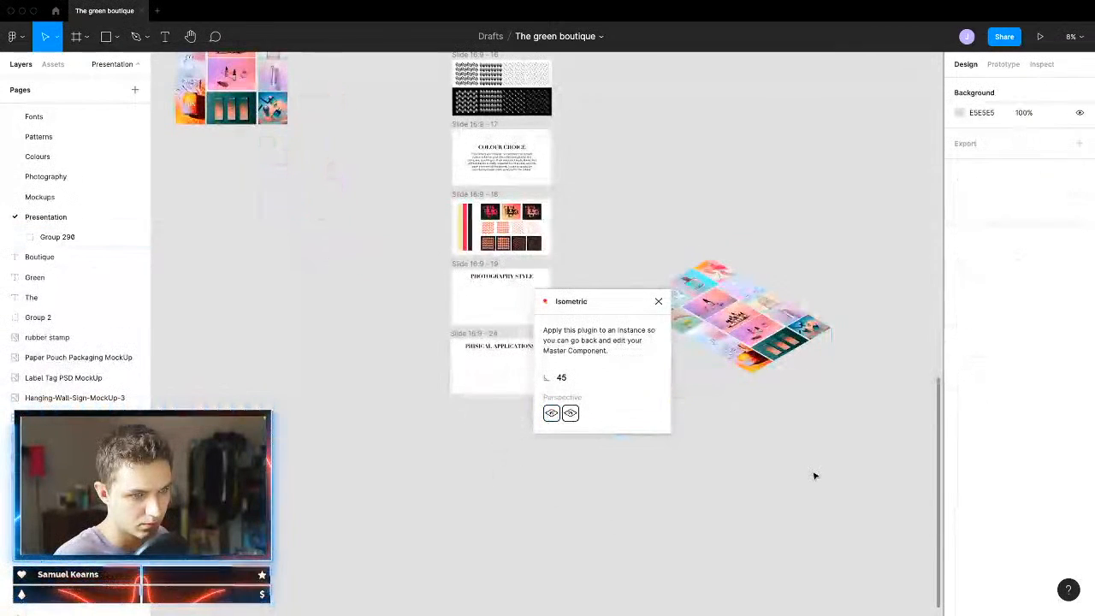
{"action": "left_click", "coordinate": [769, 335]}
{"action": "left_click", "coordinate": [658, 302]}
Step: Scale the isometric photo grid to about 1218 × 703 and centre it beneath the heading on the Photography Style slide
{"action": "left_click_drag", "start_coordinate": [785, 314], "coordinate": [552, 301]}
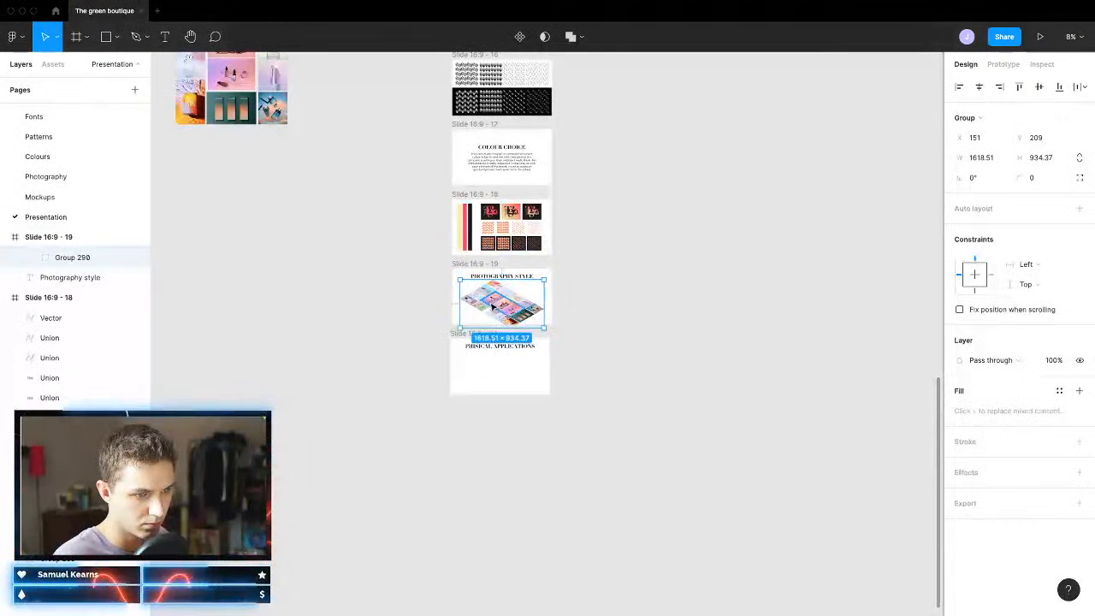
{"action": "scroll", "coordinate": [493, 305], "scroll_direction": "up", "scroll_amount": 5}
{"action": "left_click_drag", "start_coordinate": [589, 318], "coordinate": [542, 308]}
{"action": "left_click_drag", "start_coordinate": [672, 302], "coordinate": [603, 298]}
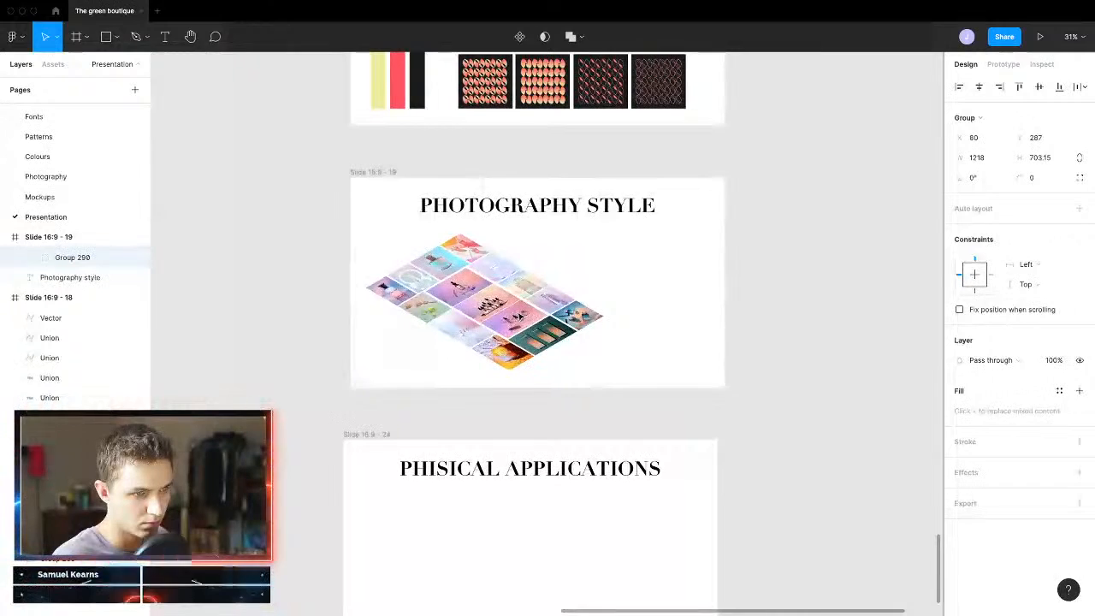
{"action": "left_click_drag", "start_coordinate": [540, 314], "coordinate": [566, 314]}
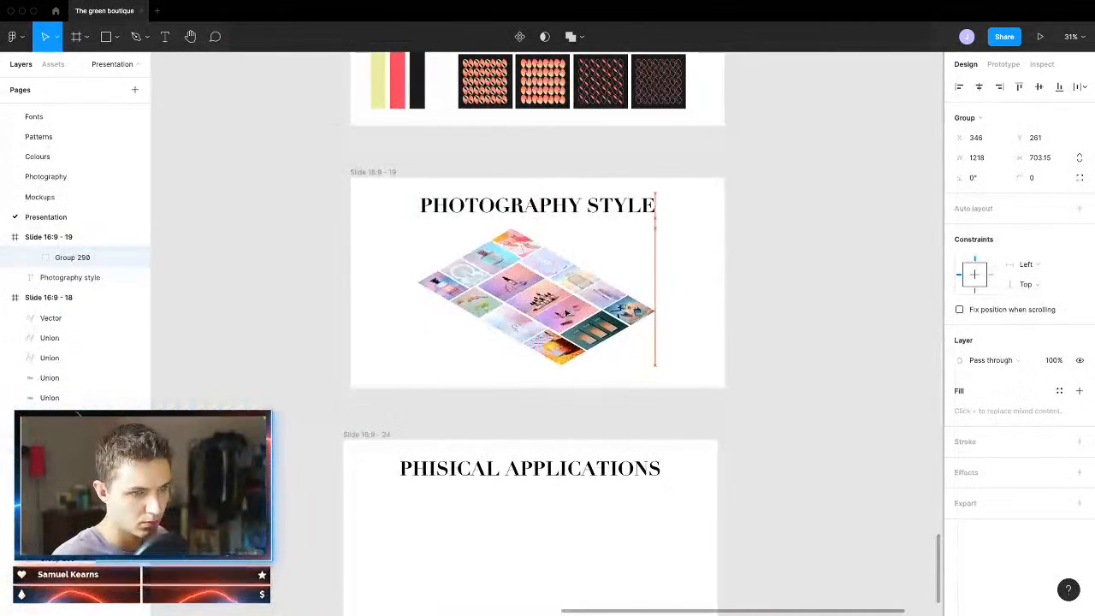
{"action": "left_click", "coordinate": [844, 325]}
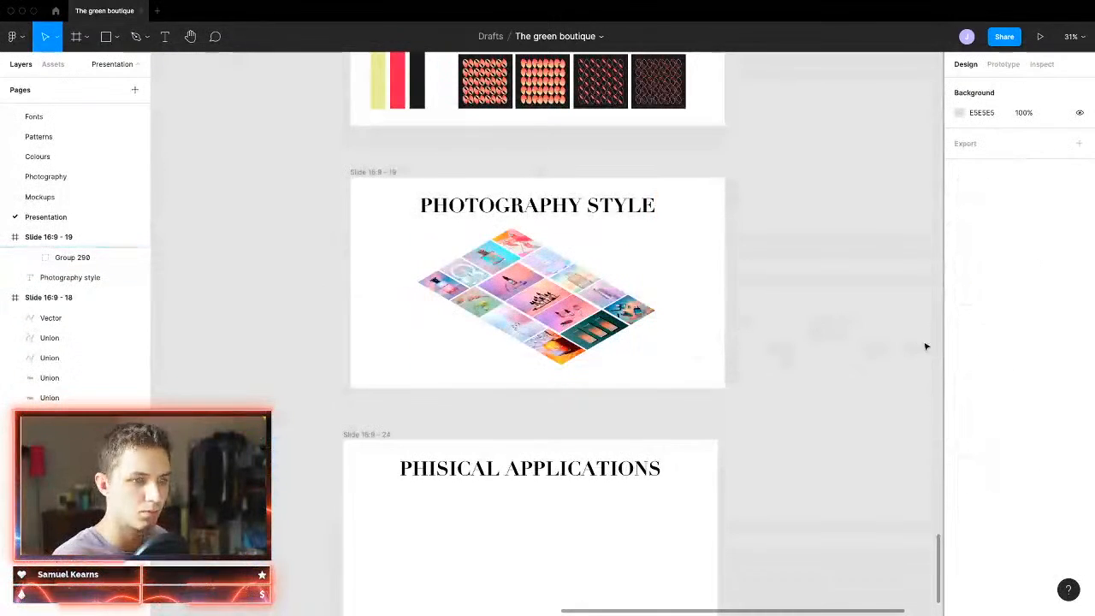
Step: Move the Phisical Applications slide further down the canvas and align it with the column of slides above
{"action": "scroll", "coordinate": [680, 342], "scroll_direction": "down", "scroll_amount": 3}
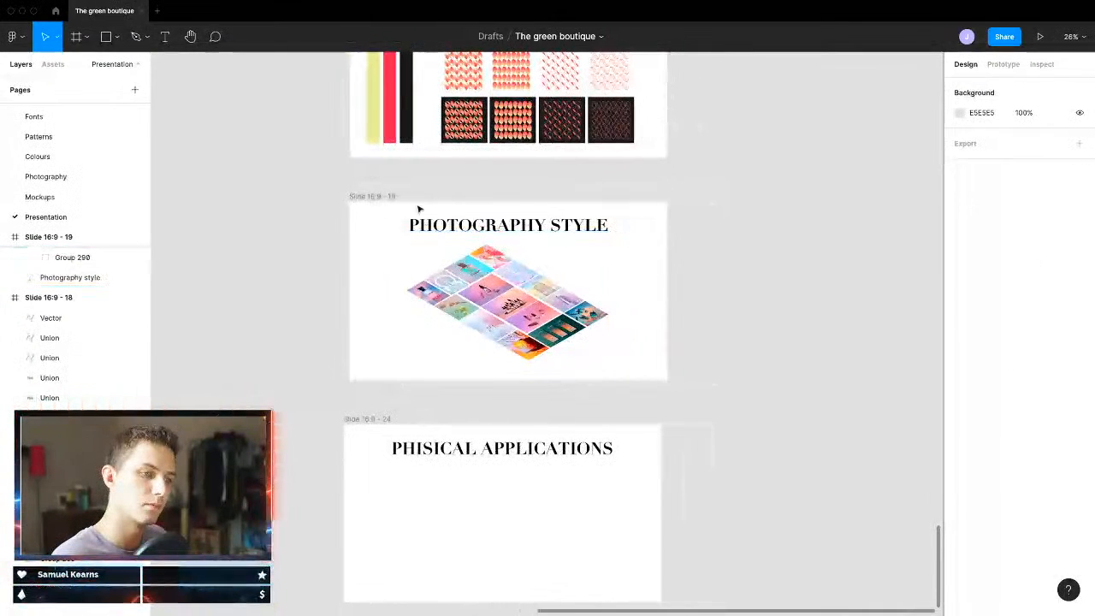
{"action": "left_click", "coordinate": [371, 200]}
{"action": "left_click", "coordinate": [611, 381]}
{"action": "scroll", "coordinate": [704, 416], "scroll_direction": "down", "scroll_amount": 2}
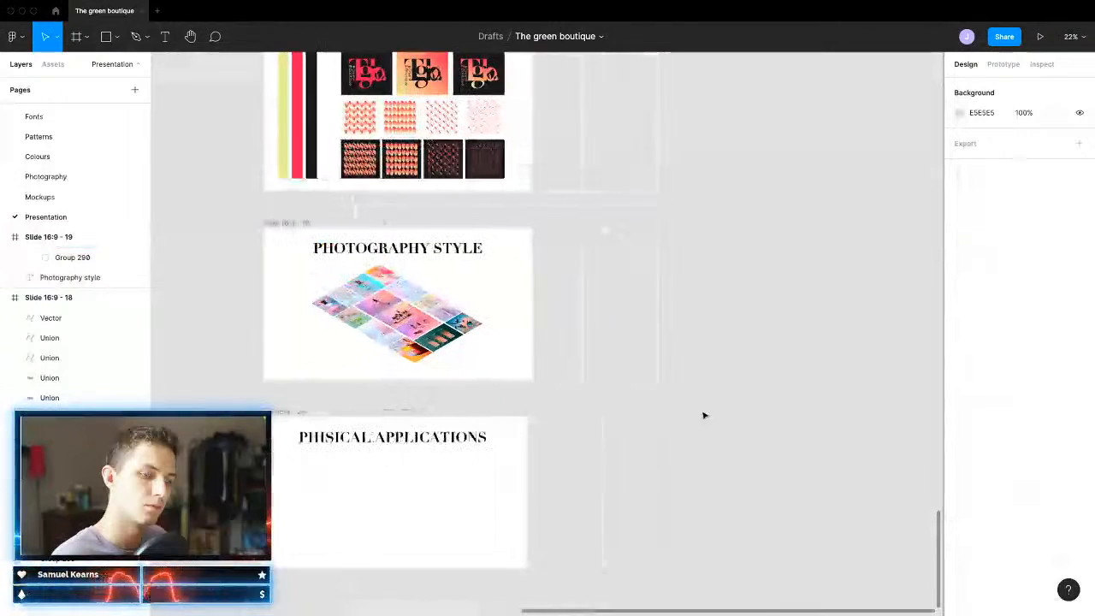
{"action": "left_click", "coordinate": [393, 438]}
{"action": "left_click_drag", "start_coordinate": [582, 433], "coordinate": [184, 611]}
{"action": "left_click_drag", "start_coordinate": [271, 348], "coordinate": [774, 562]}
{"action": "left_click_drag", "start_coordinate": [474, 479], "coordinate": [482, 570]}
Step: Enlarge the isometric photo grid to about 1323 × 764, centre it on its slide, and nudge the Photography Style heading up
{"action": "left_click", "coordinate": [350, 274]}
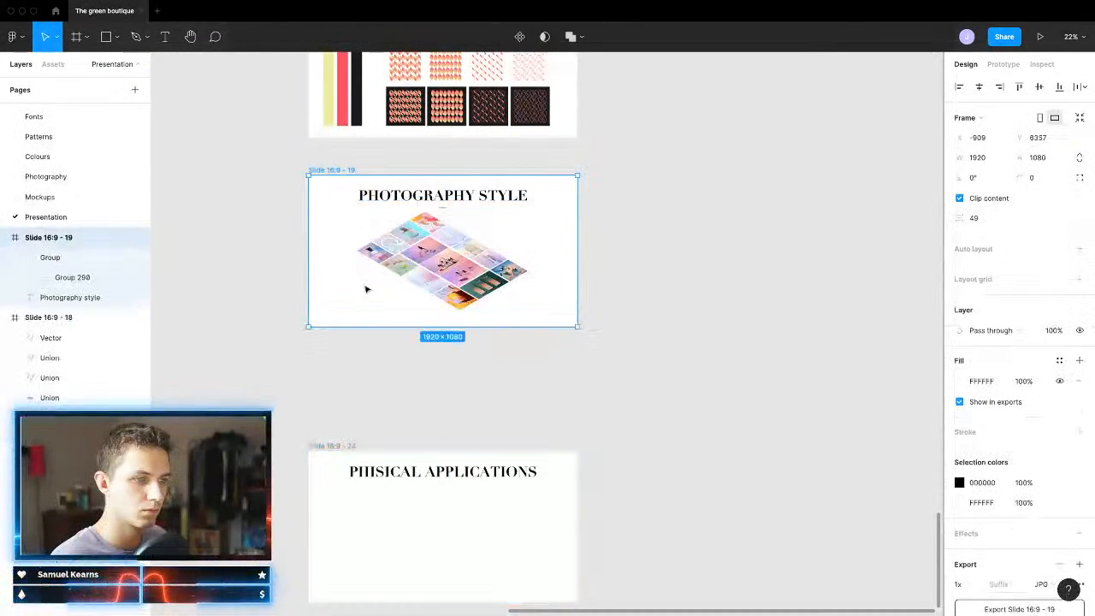
{"action": "left_click", "coordinate": [468, 278]}
{"action": "mouse_move", "coordinate": [456, 306]}
{"action": "left_mouse_down"}
{"action": "mouse_move", "coordinate": [453, 284]}
{"action": "mouse_move", "coordinate": [446, 315]}
{"action": "left_mouse_up"}
{"action": "mouse_move", "coordinate": [479, 282]}
{"action": "left_mouse_down"}
{"action": "mouse_move", "coordinate": [449, 283]}
{"action": "mouse_move", "coordinate": [489, 283]}
{"action": "left_mouse_up"}
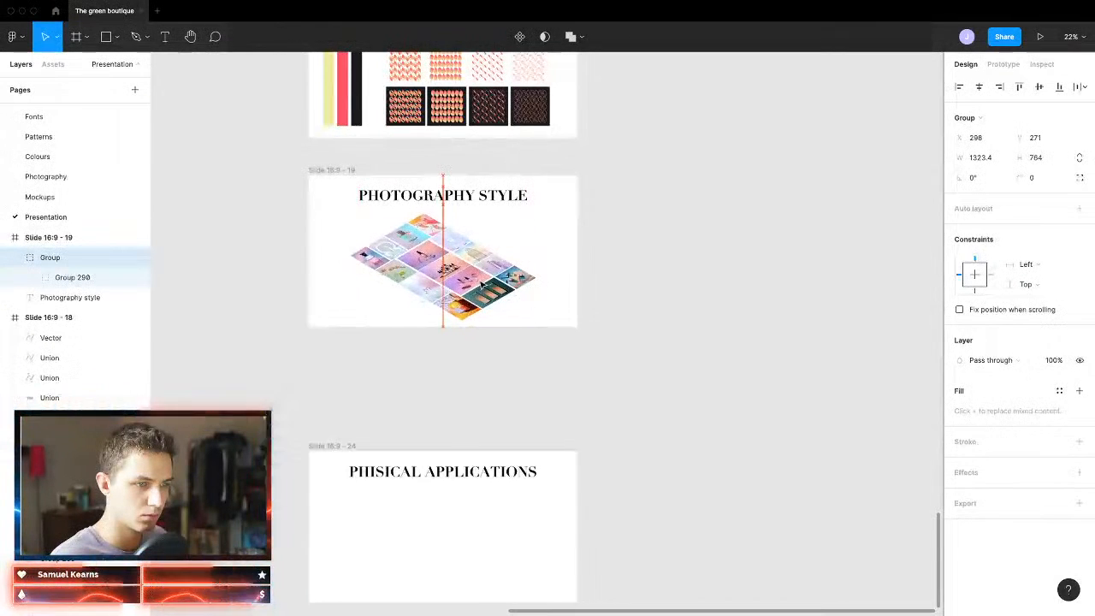
{"action": "left_click", "coordinate": [454, 194]}
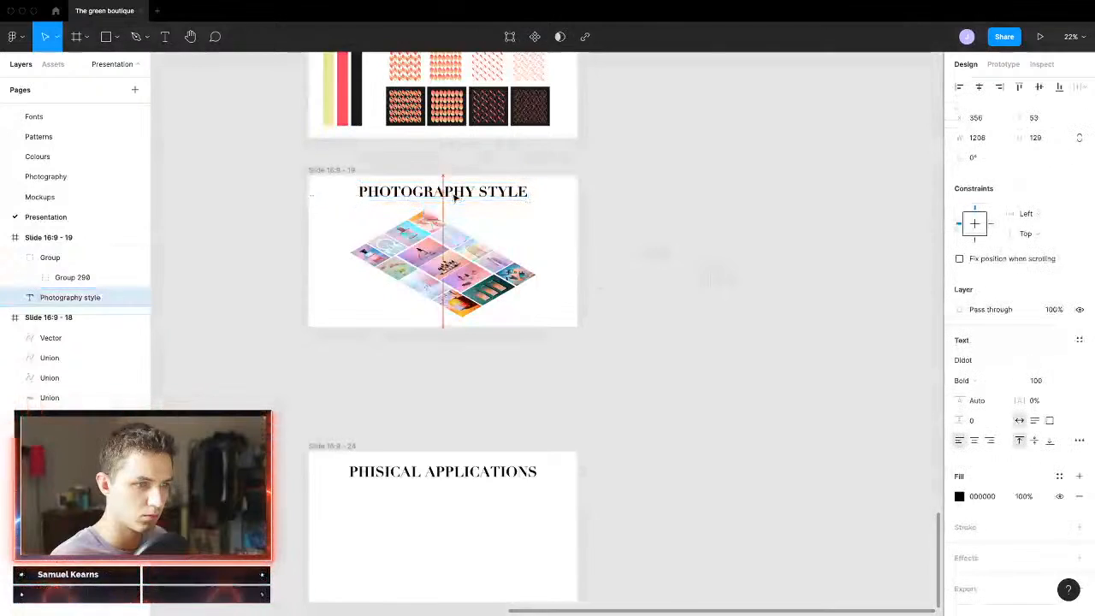
{"action": "left_click", "coordinate": [456, 317]}
{"action": "scroll", "coordinate": [538, 362], "scroll_direction": "down", "scroll_amount": 3}
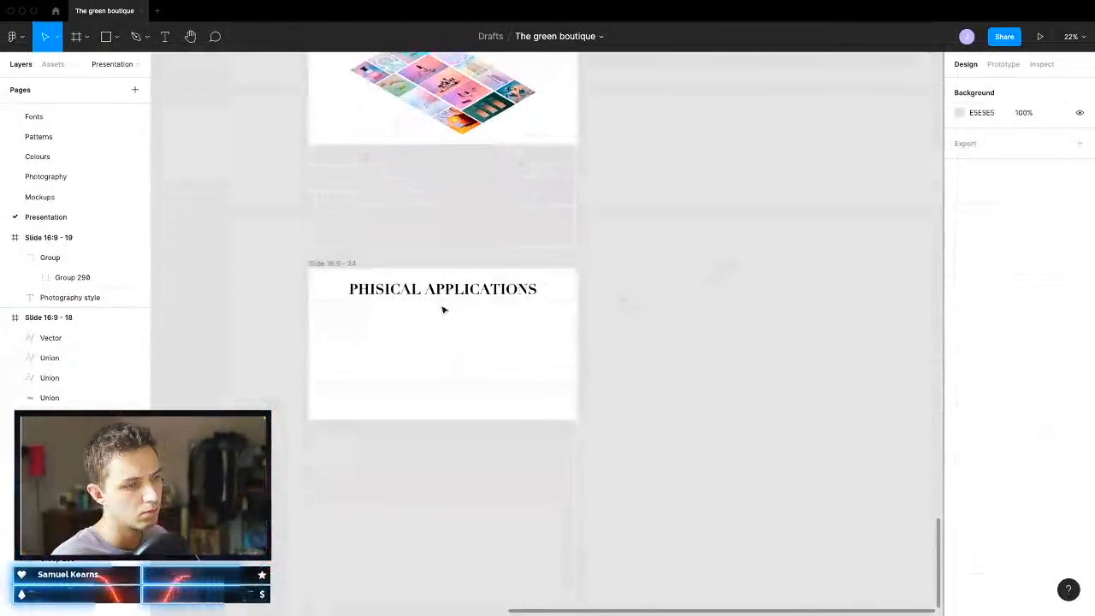
{"action": "scroll", "coordinate": [444, 310], "scroll_direction": "down", "scroll_amount": 5}
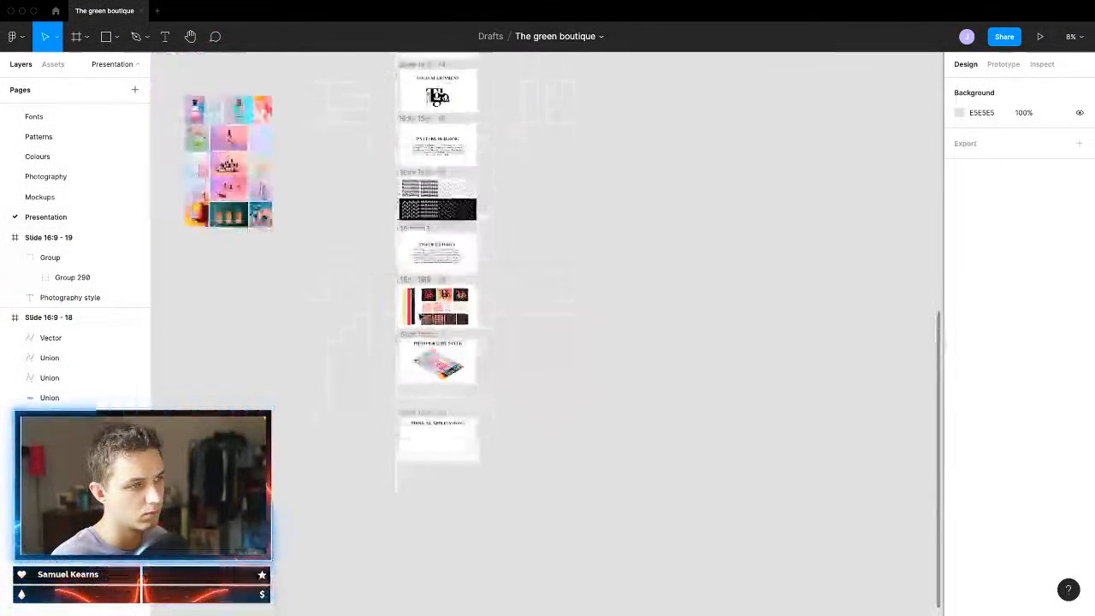
Step: Move the mockup image grid onto the Phisical Applications slide and scale it to about 859 × 790, centred beneath the heading
{"action": "scroll", "coordinate": [421, 317], "scroll_direction": "down", "scroll_amount": 2}
{"action": "scroll", "coordinate": [431, 298], "scroll_direction": "left", "scroll_amount": 3}
{"action": "scroll", "coordinate": [470, 267], "scroll_direction": "up", "scroll_amount": 4}
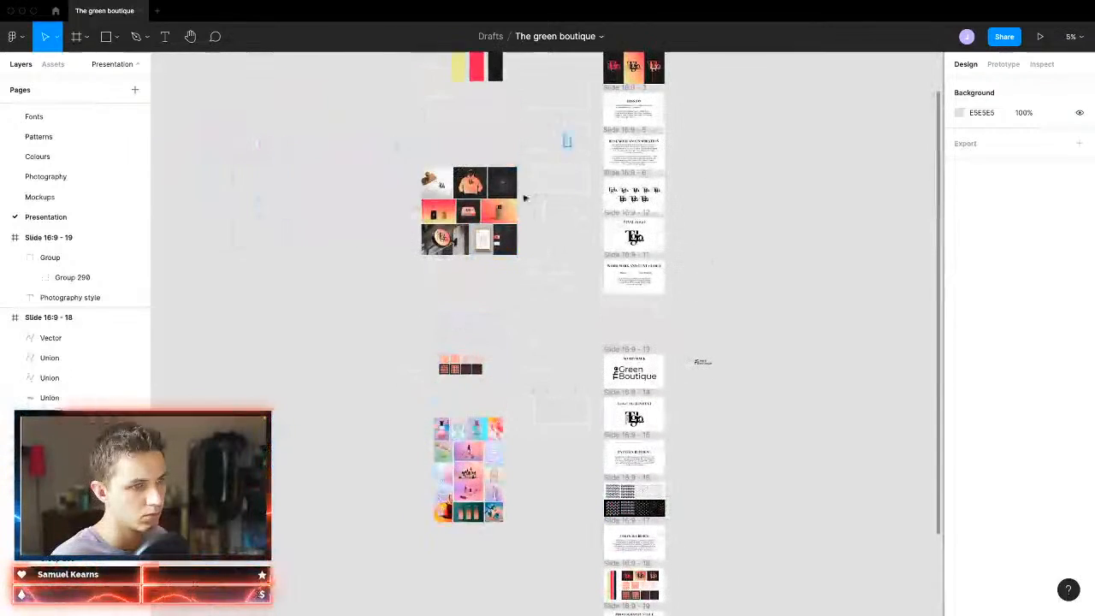
{"action": "left_click_drag", "start_coordinate": [566, 152], "coordinate": [351, 330]}
{"action": "left_click_drag", "start_coordinate": [468, 210], "coordinate": [679, 457]}
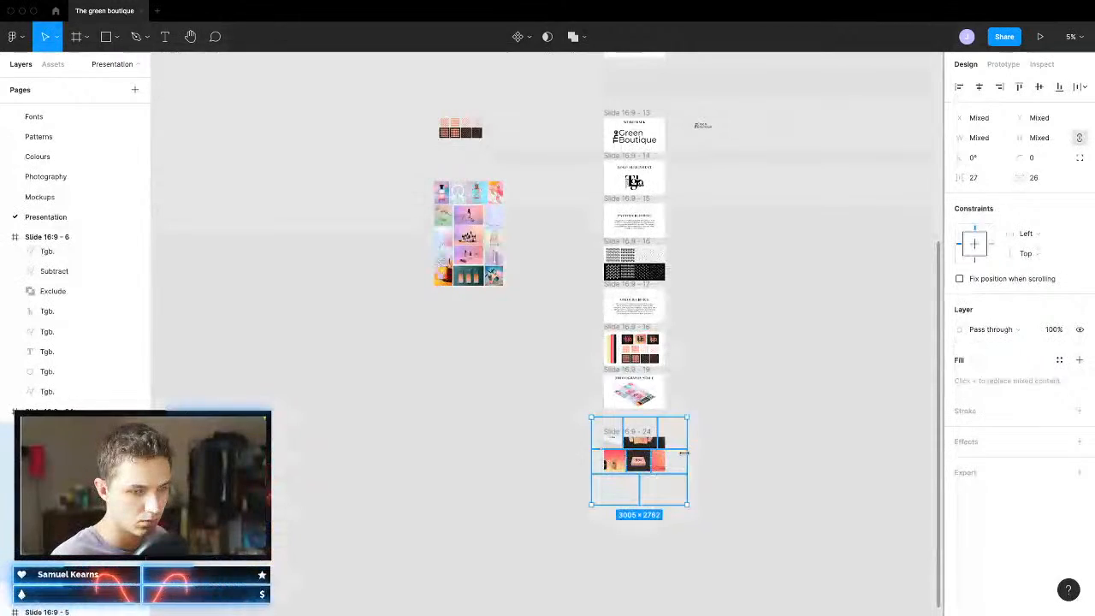
{"action": "left_click_drag", "start_coordinate": [684, 454], "coordinate": [645, 456]}
{"action": "key", "text": "shift+2"}
{"action": "left_click_drag", "start_coordinate": [439, 400], "coordinate": [382, 331]}
{"action": "scroll", "coordinate": [382, 331], "scroll_direction": "down", "scroll_amount": 5}
{"action": "scroll", "coordinate": [383, 331], "scroll_direction": "left", "scroll_amount": 3}
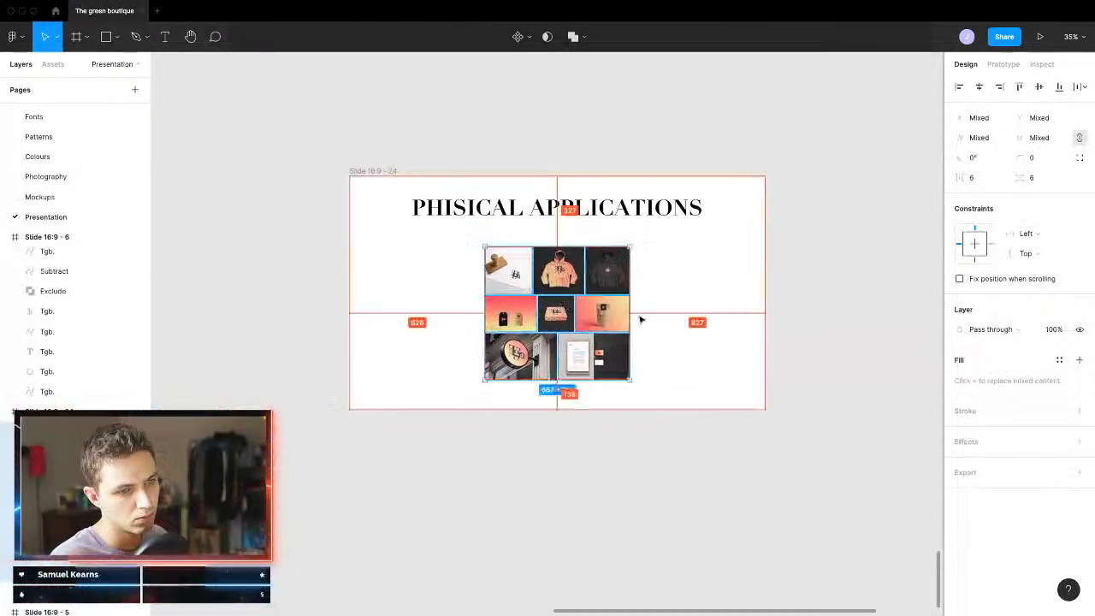
{"action": "left_click_drag", "start_coordinate": [630, 313], "coordinate": [654, 313]}
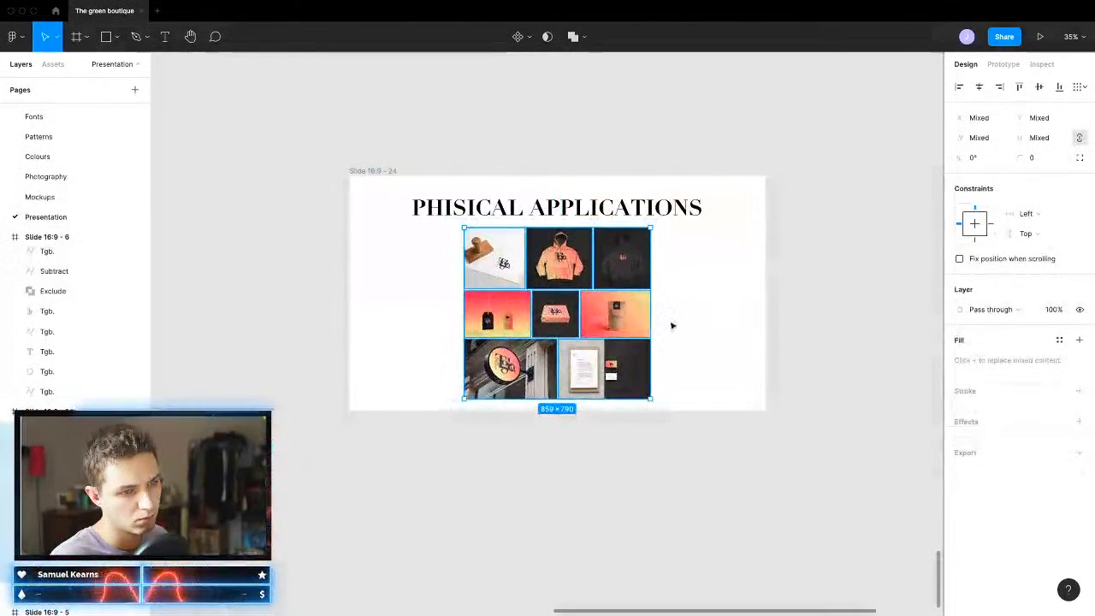
Step: Spread the mockups apart, moving the box, pouch, stationery and dark hoodie to the slide's right side and the gradient hoodie to the middle
{"action": "scroll", "coordinate": [682, 325], "scroll_direction": "up", "scroll_amount": 3}
{"action": "double_click", "coordinate": [611, 321]}
{"action": "left_click_drag", "start_coordinate": [738, 299], "coordinate": [686, 398]}
{"action": "left_click", "coordinate": [600, 232]}
{"action": "left_click_drag", "start_coordinate": [600, 232], "coordinate": [736, 224]}
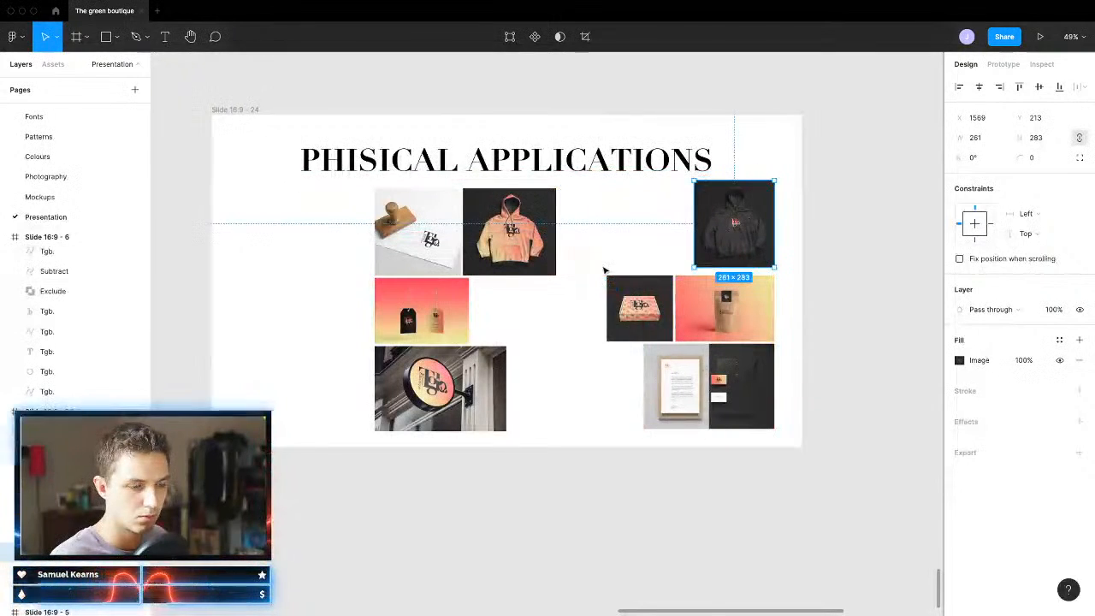
{"action": "left_click_drag", "start_coordinate": [522, 244], "coordinate": [566, 337]}
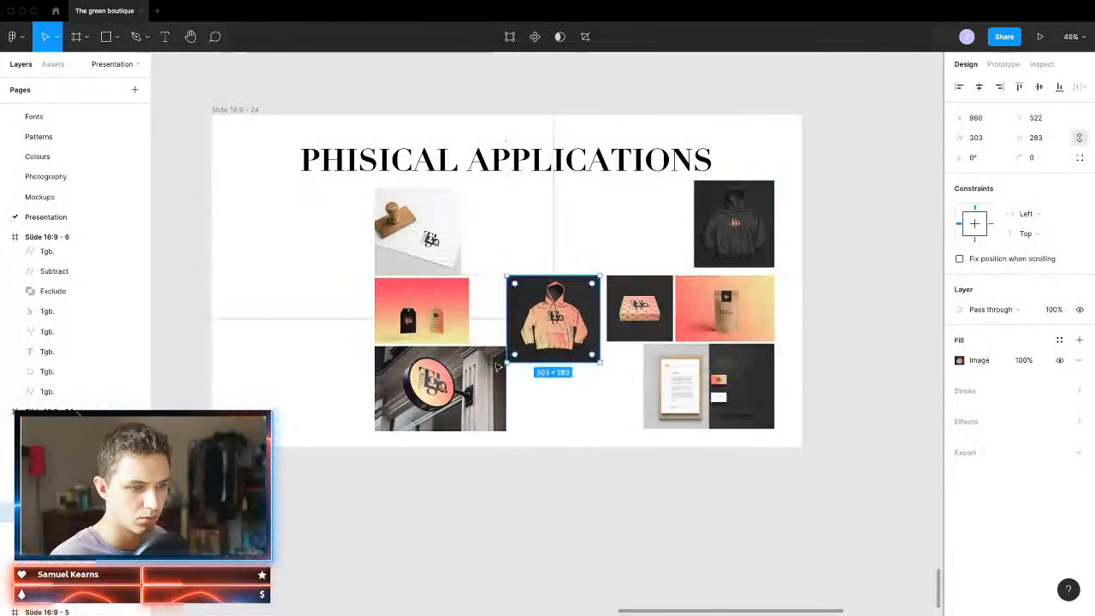
Step: Place the tags image at the slide's upper left and enlarge it, with the stamp image below and the shop sign beside it
{"action": "left_click_drag", "start_coordinate": [423, 312], "coordinate": [288, 225]}
{"action": "left_click_drag", "start_coordinate": [395, 247], "coordinate": [261, 324]}
{"action": "left_click_drag", "start_coordinate": [423, 412], "coordinate": [421, 261]}
{"action": "left_click", "coordinate": [293, 346]}
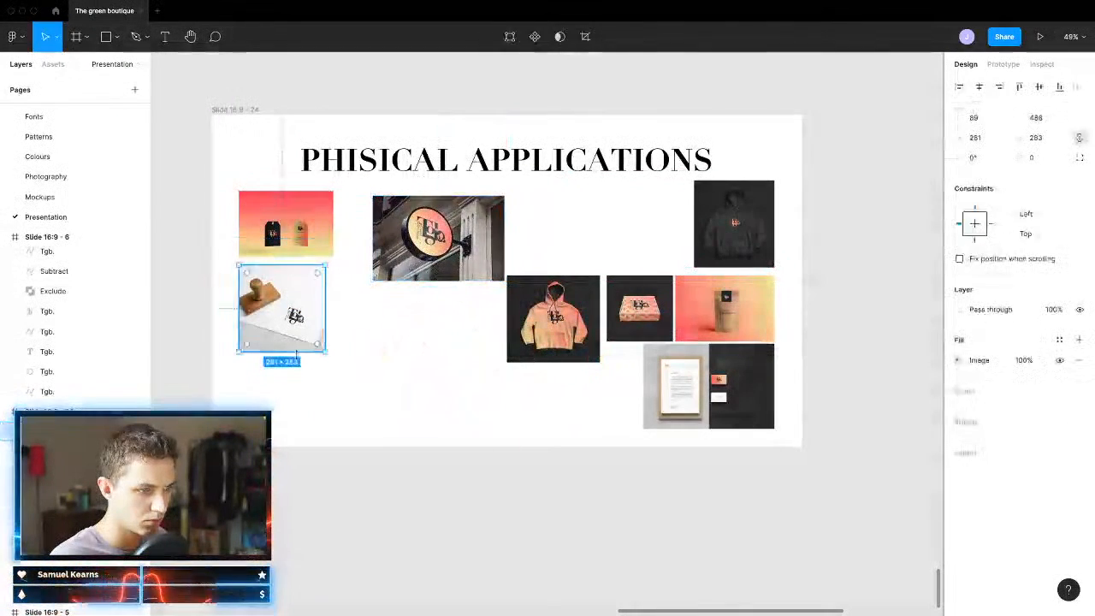
{"action": "left_click_drag", "start_coordinate": [284, 329], "coordinate": [284, 405]}
{"action": "left_click_drag", "start_coordinate": [307, 261], "coordinate": [332, 304]}
{"action": "left_click_drag", "start_coordinate": [467, 269], "coordinate": [511, 210]}
Step: Line up the pouch and gradient hoodie beside the stamp in the bottom row, and move the gift box image up below the heading
{"action": "left_click_drag", "start_coordinate": [731, 314], "coordinate": [452, 426]}
{"action": "left_click_drag", "start_coordinate": [577, 339], "coordinate": [537, 406]}
{"action": "left_click_drag", "start_coordinate": [523, 342], "coordinate": [529, 374]}
{"action": "left_click_drag", "start_coordinate": [667, 324], "coordinate": [632, 238]}
Step: Enlarge the stationery mockup so it fills the slide's lower-right area beside the gradient hoodie
{"action": "left_click", "coordinate": [717, 390]}
{"action": "left_click_drag", "start_coordinate": [717, 341], "coordinate": [717, 290]}
{"action": "left_click_drag", "start_coordinate": [731, 360], "coordinate": [682, 341]}
{"action": "left_click", "coordinate": [618, 226]}
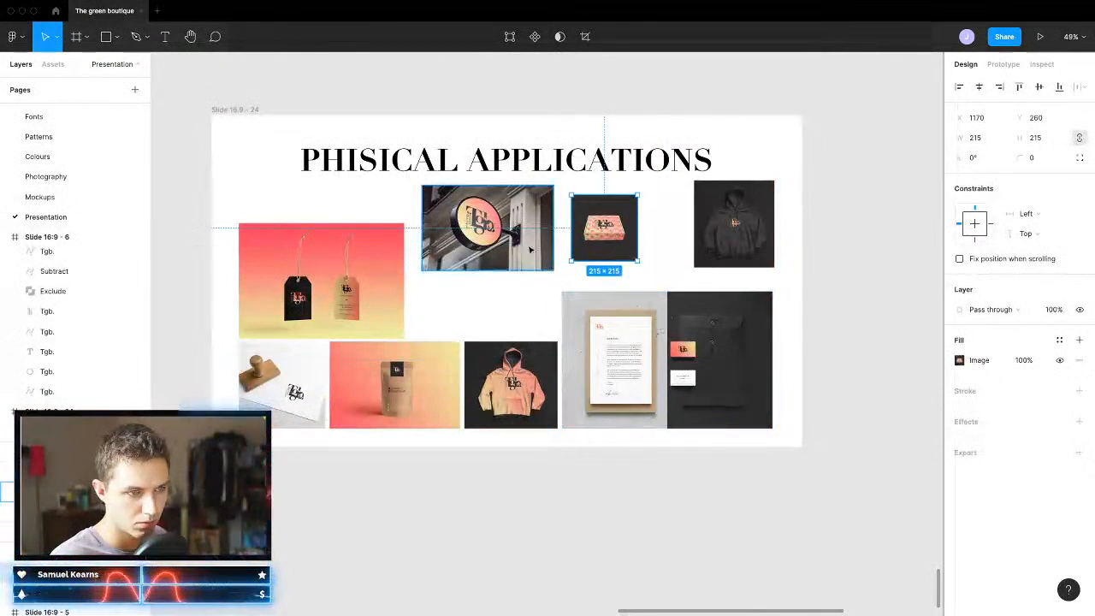
Step: Enlarge the shop sign image to match the tags image's height and crop its sides to fit the column between tags and stationery
{"action": "left_click_drag", "start_coordinate": [513, 227], "coordinate": [516, 313]}
{"action": "left_click_drag", "start_coordinate": [485, 249], "coordinate": [487, 225]}
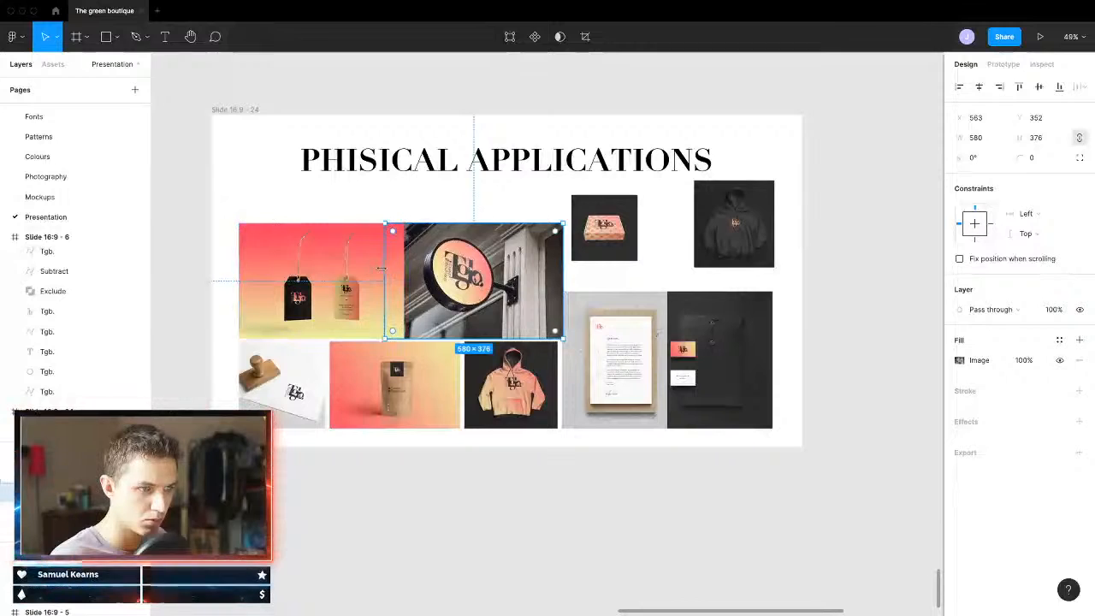
{"action": "left_click_drag", "start_coordinate": [382, 269], "coordinate": [407, 269]}
{"action": "left_click_drag", "start_coordinate": [566, 279], "coordinate": [557, 280]}
Step: Fit the gift box at about 445 × 215 and the dark hoodie at about 228 × 215 side by side above the stationery mockup
{"action": "left_click_drag", "start_coordinate": [607, 246], "coordinate": [598, 275]}
{"action": "left_click", "coordinate": [718, 240]}
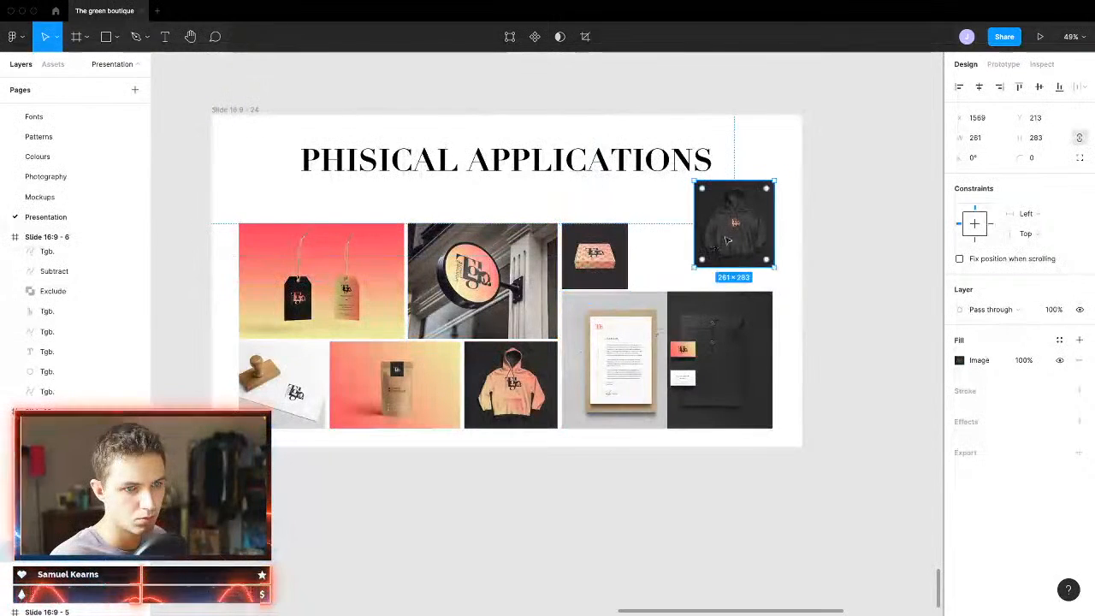
{"action": "left_click_drag", "start_coordinate": [696, 229], "coordinate": [681, 248]}
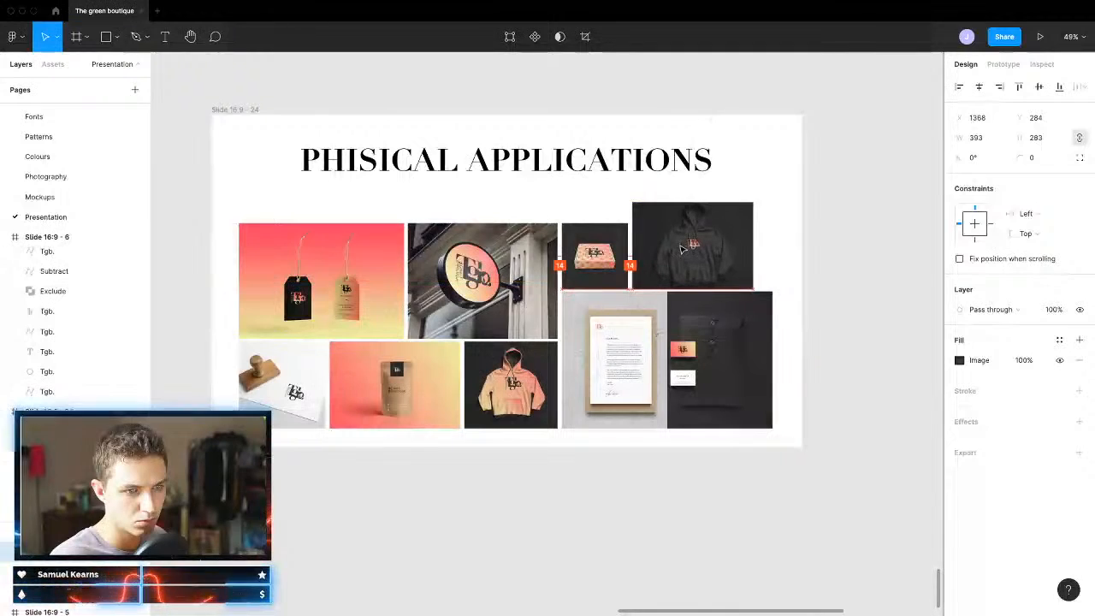
{"action": "left_click_drag", "start_coordinate": [685, 203], "coordinate": [685, 219]}
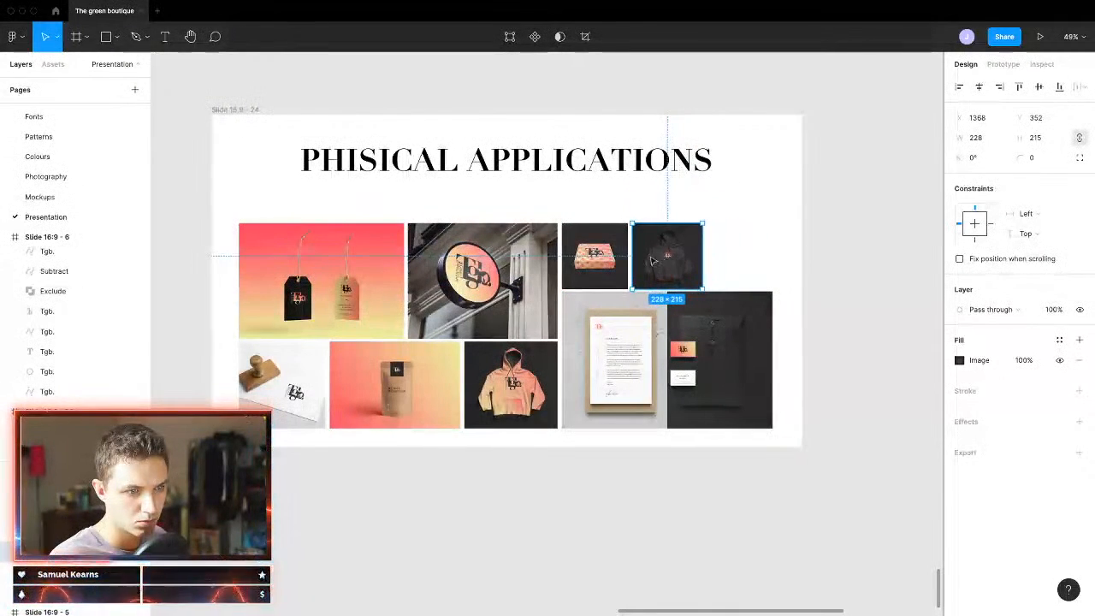
{"action": "left_click_drag", "start_coordinate": [731, 260], "coordinate": [698, 257]}
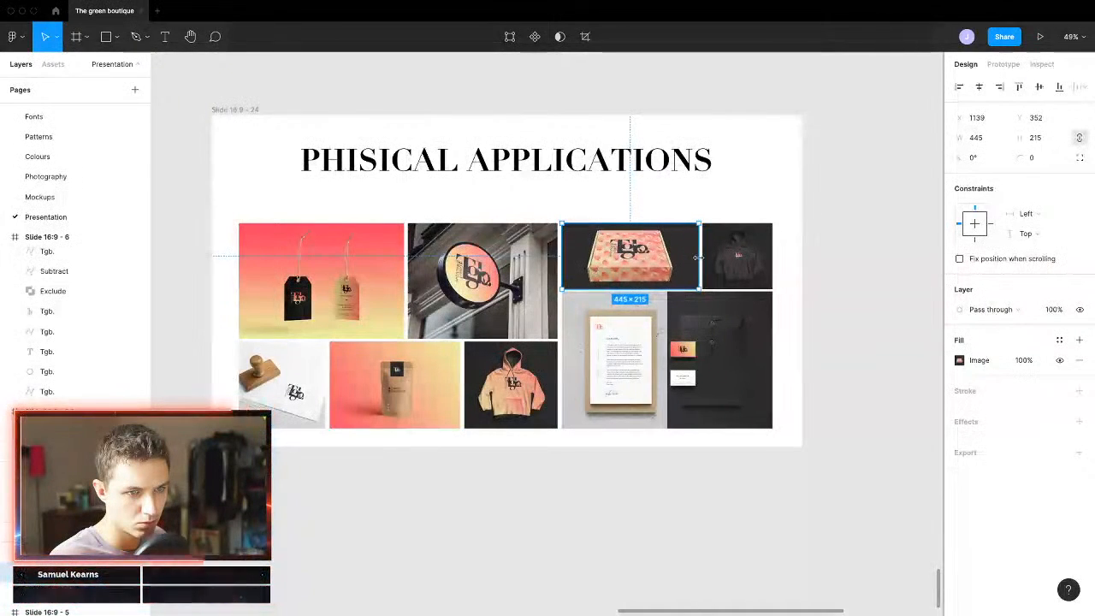
{"action": "left_click", "coordinate": [841, 283]}
Step: Select all the mockup images and shift the whole grid slightly up towards the Phisical Applications heading
{"action": "scroll", "coordinate": [842, 287], "scroll_direction": "down", "scroll_amount": 3}
{"action": "left_click_drag", "start_coordinate": [858, 445], "coordinate": [344, 287]}
{"action": "left_click_drag", "start_coordinate": [619, 381], "coordinate": [622, 359]}
{"action": "left_click", "coordinate": [830, 354]}
{"action": "left_click", "coordinate": [542, 212]}
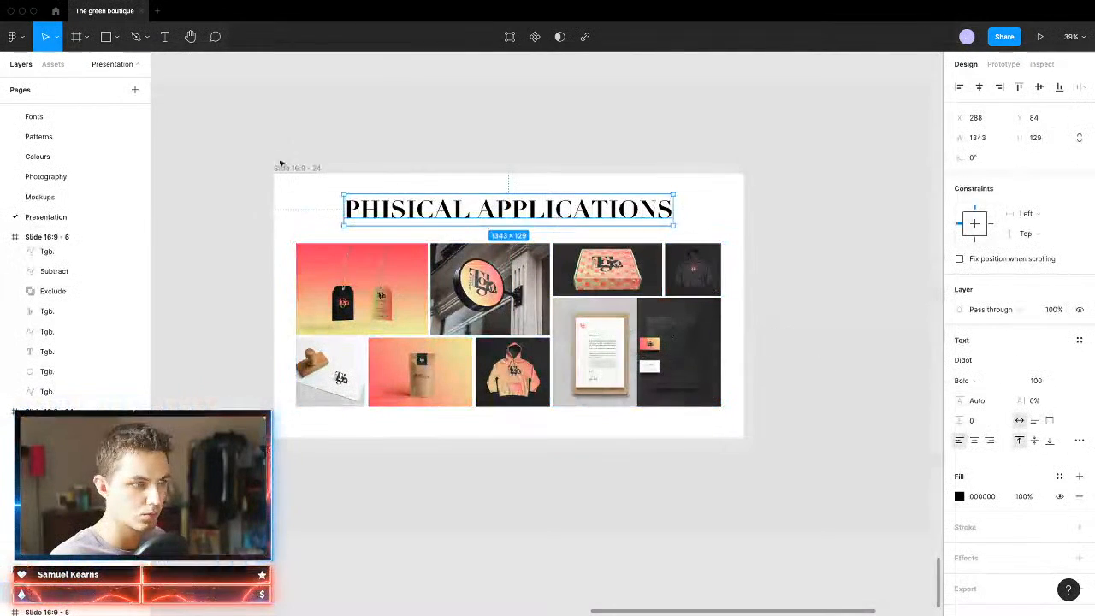
Step: Move the Phisical Applications slide up directly beneath the Photography Style slide
{"action": "scroll", "coordinate": [280, 163], "scroll_direction": "down", "scroll_amount": 5}
{"action": "scroll", "coordinate": [454, 212], "scroll_direction": "left", "scroll_amount": 3}
{"action": "left_click_drag", "start_coordinate": [592, 154], "coordinate": [553, 125]}
{"action": "left_click", "coordinate": [385, 154]}
{"action": "left_click_drag", "start_coordinate": [359, 175], "coordinate": [360, 101]}
Step: Select the presentation's slide frames together down the whole column, including the Phisical Applications slide
{"action": "scroll", "coordinate": [430, 237], "scroll_direction": "up", "scroll_amount": 3}
{"action": "scroll", "coordinate": [453, 257], "scroll_direction": "up", "scroll_amount": 5}
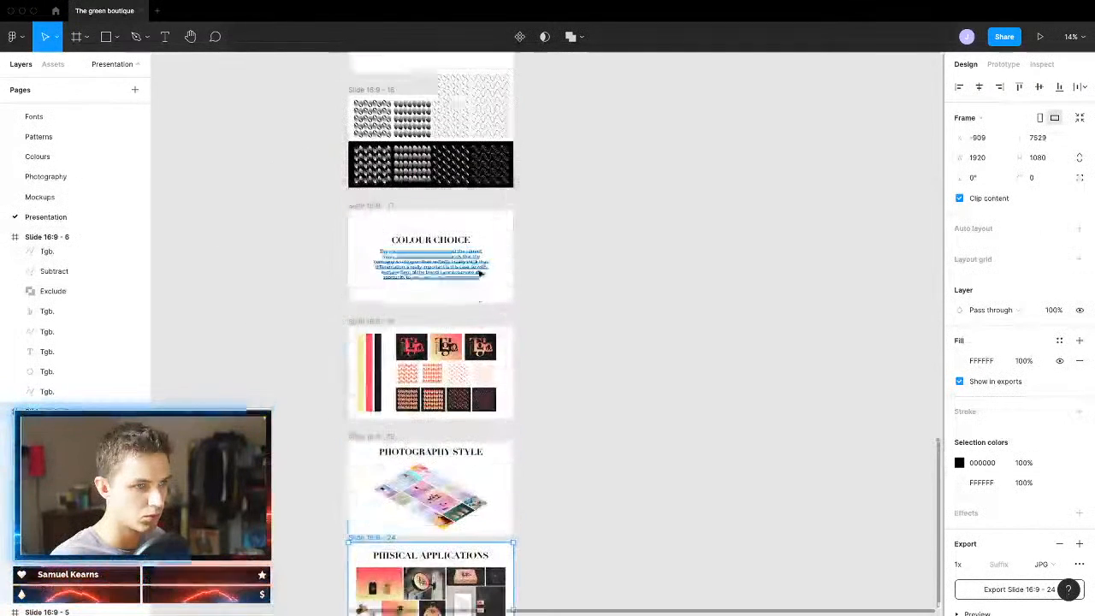
{"action": "scroll", "coordinate": [481, 274], "scroll_direction": "down", "scroll_amount": 2}
{"action": "scroll", "coordinate": [486, 277], "scroll_direction": "down", "scroll_amount": 5}
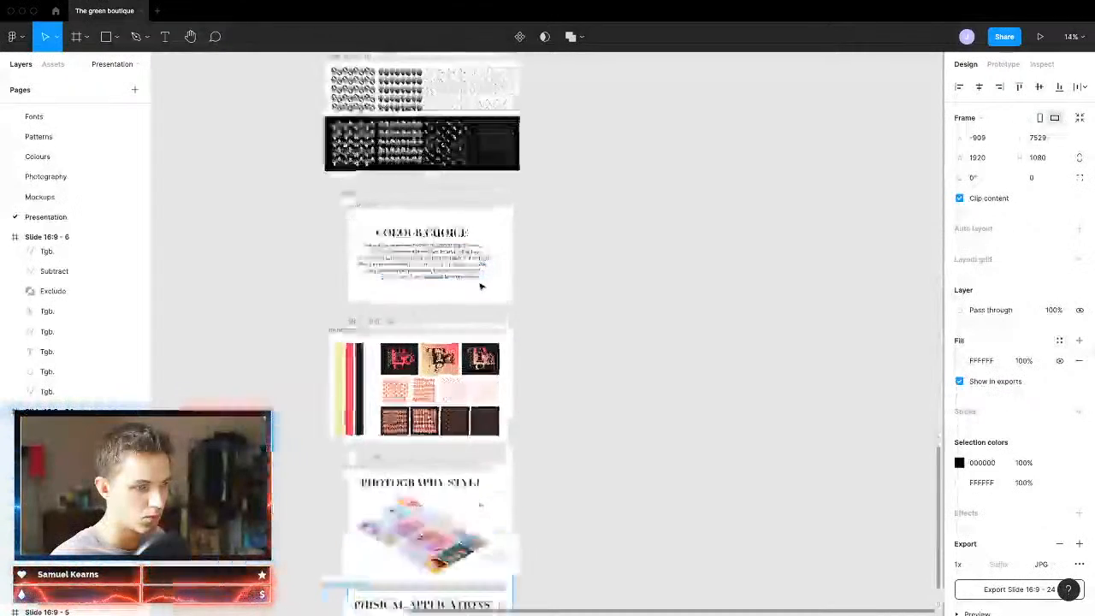
{"action": "scroll", "coordinate": [483, 223], "scroll_direction": "up", "scroll_amount": 5}
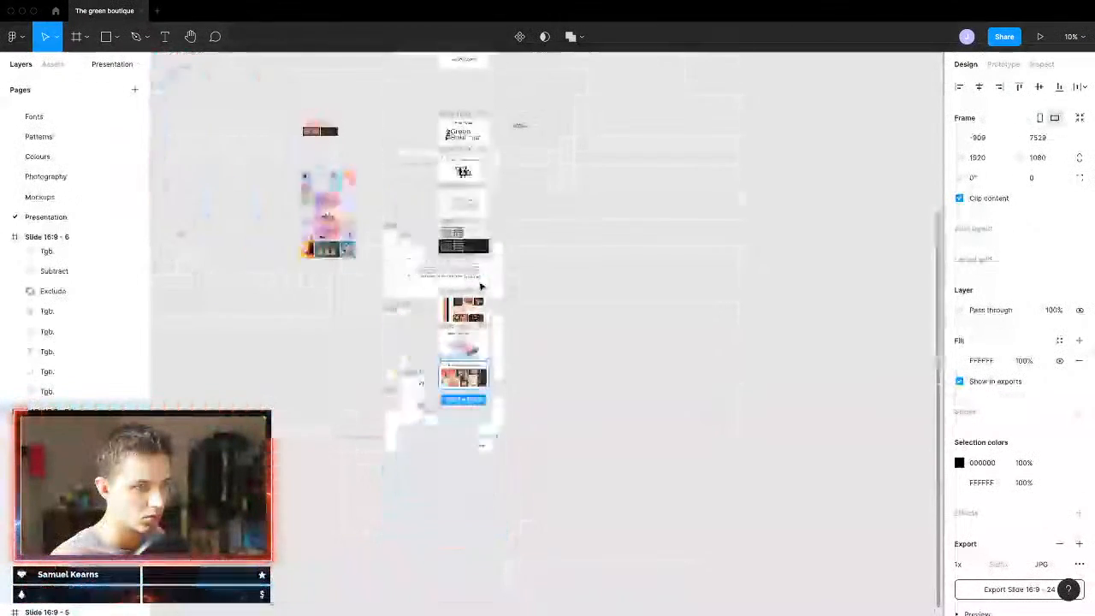
{"action": "left_click_drag", "start_coordinate": [499, 277], "coordinate": [386, 603]}
{"action": "scroll", "coordinate": [469, 222], "scroll_direction": "down", "scroll_amount": 1}
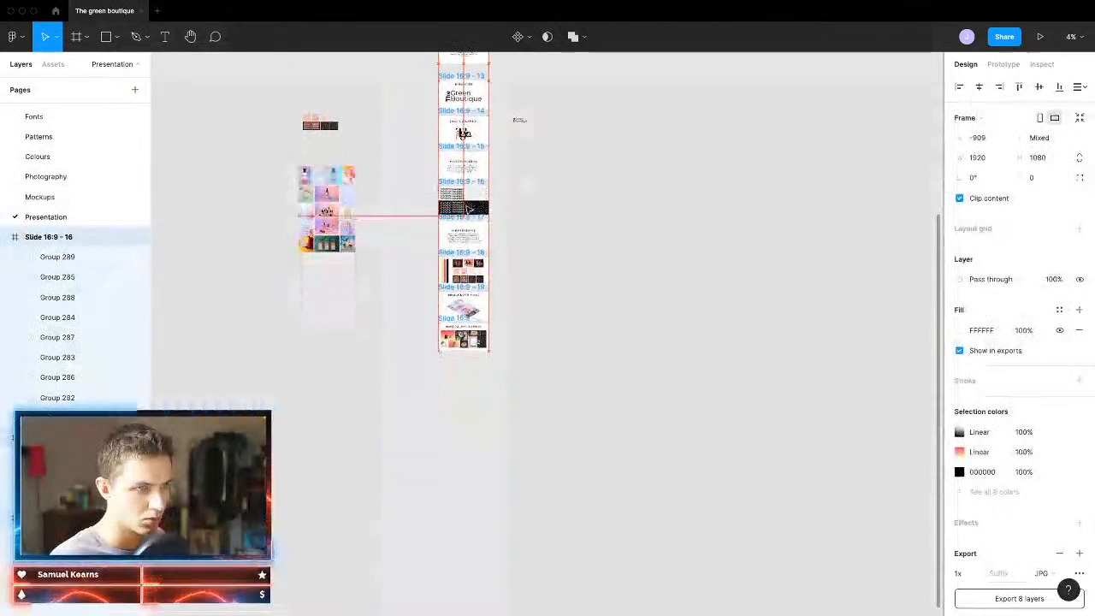
{"action": "scroll", "coordinate": [467, 200], "scroll_direction": "up", "scroll_amount": 2}
{"action": "scroll", "coordinate": [467, 200], "scroll_direction": "down", "scroll_amount": 3}
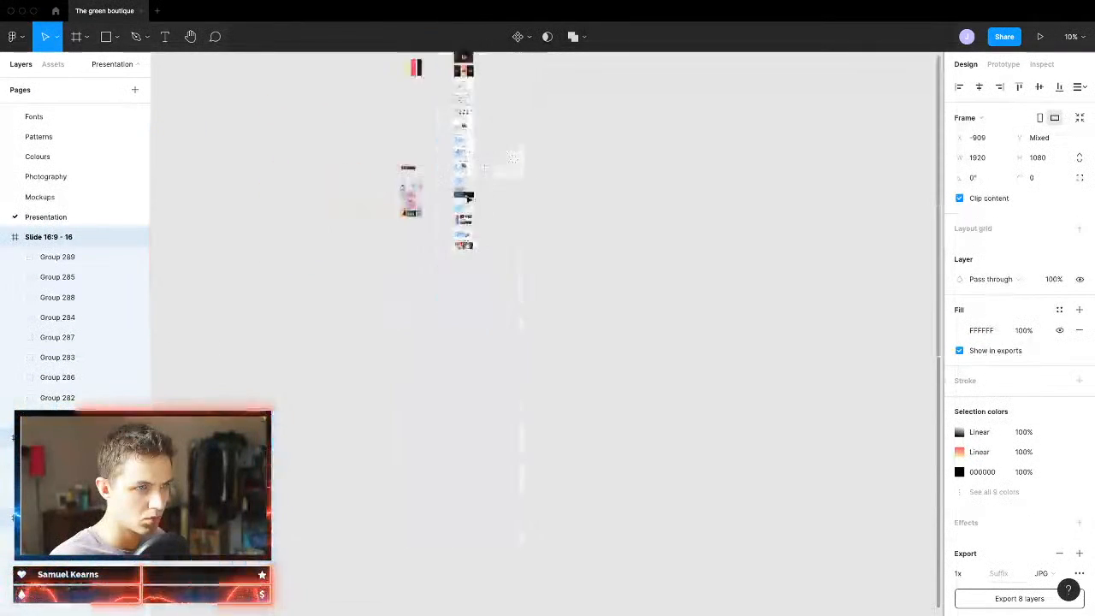
{"action": "left_click_drag", "start_coordinate": [445, 279], "coordinate": [484, 590]}
{"action": "scroll", "coordinate": [445, 288], "scroll_direction": "up", "scroll_amount": 5}
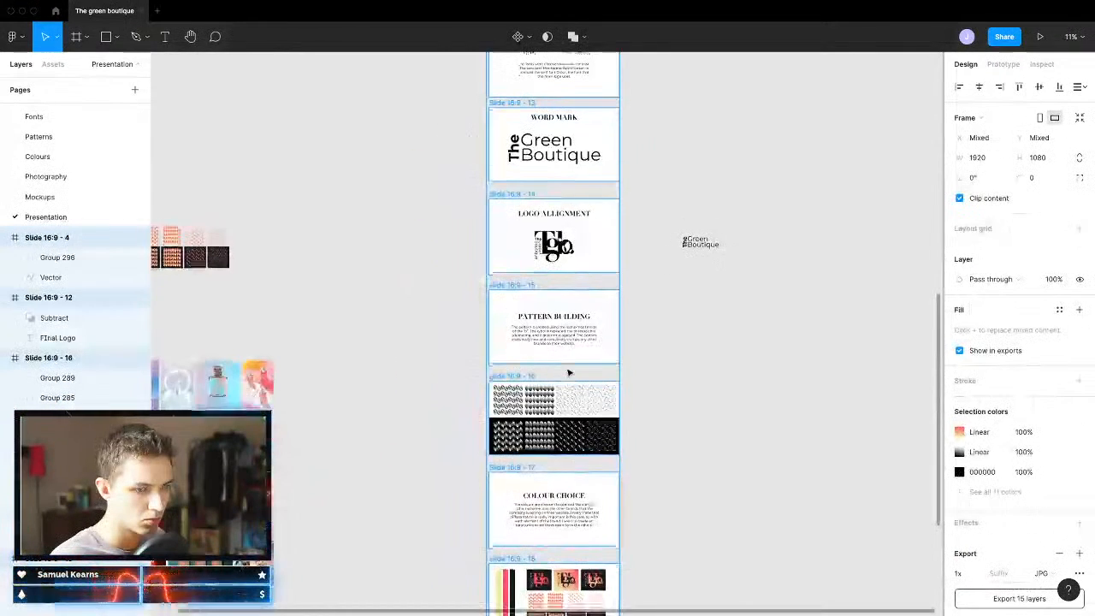
{"action": "scroll", "coordinate": [567, 373], "scroll_direction": "right", "scroll_amount": 3}
{"action": "scroll", "coordinate": [449, 416], "scroll_direction": "down", "scroll_amount": 3}
{"action": "scroll", "coordinate": [387, 415], "scroll_direction": "down", "scroll_amount": 2}
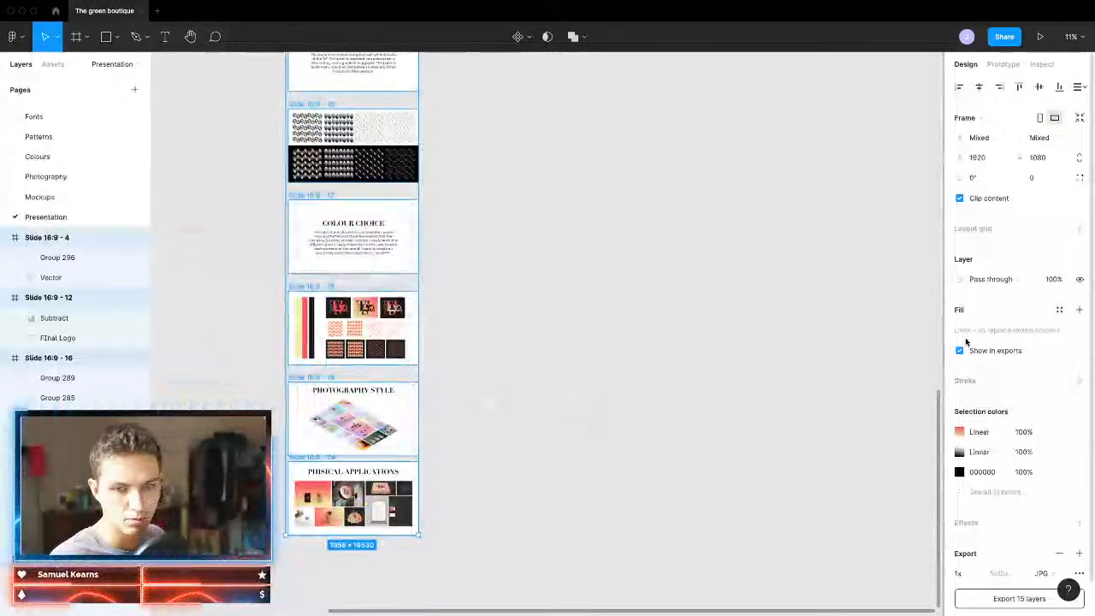
Step: Try replacing the selected slides' mixed fills with a linear gradient whose first stop is F54263, sampled from the pink swatch
{"action": "left_click", "coordinate": [1080, 311]}
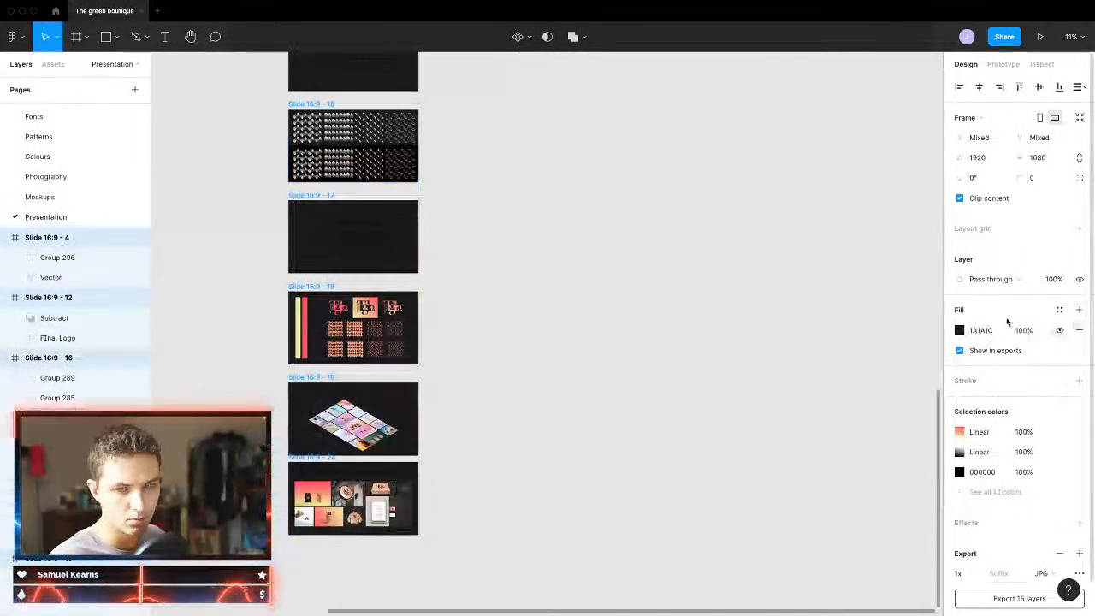
{"action": "left_click", "coordinate": [959, 330]}
{"action": "left_click", "coordinate": [820, 289]}
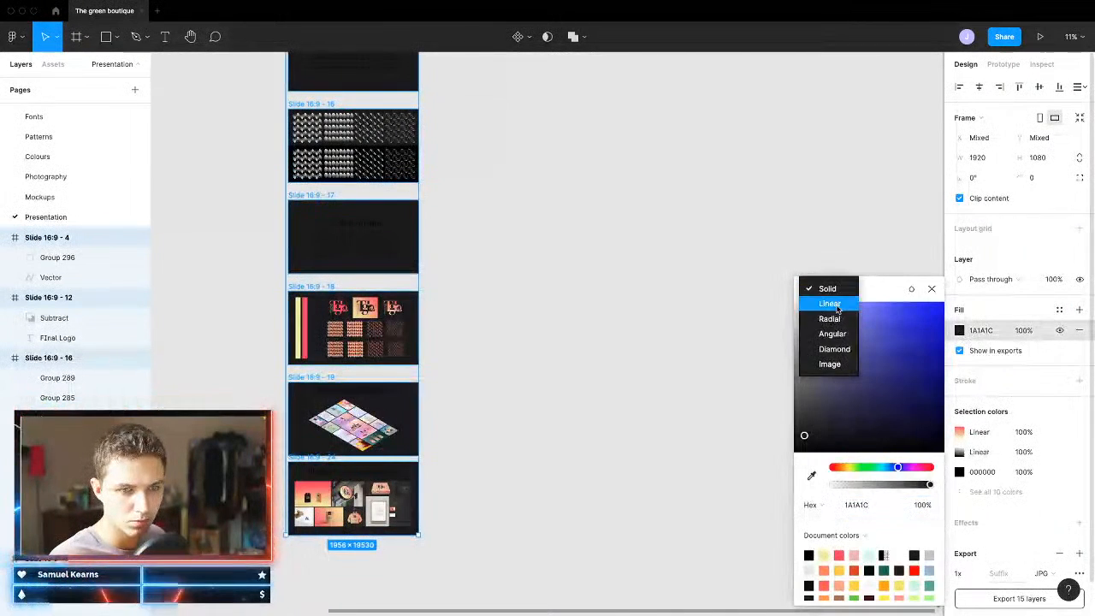
{"action": "left_click", "coordinate": [832, 304]}
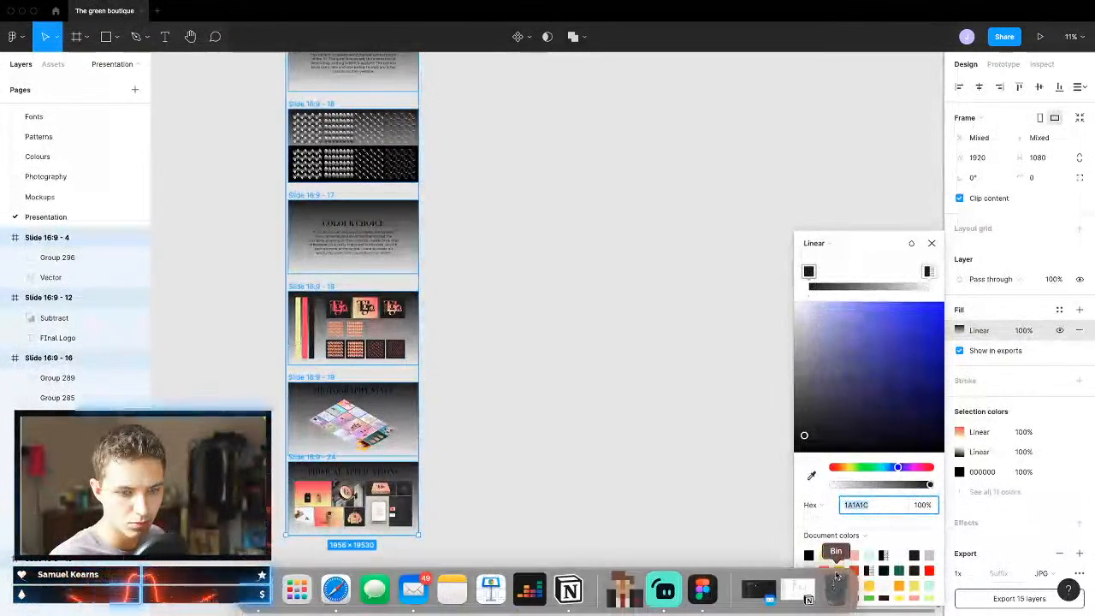
{"action": "scroll", "coordinate": [440, 379], "scroll_direction": "left", "scroll_amount": 3}
{"action": "left_click", "coordinate": [811, 481]}
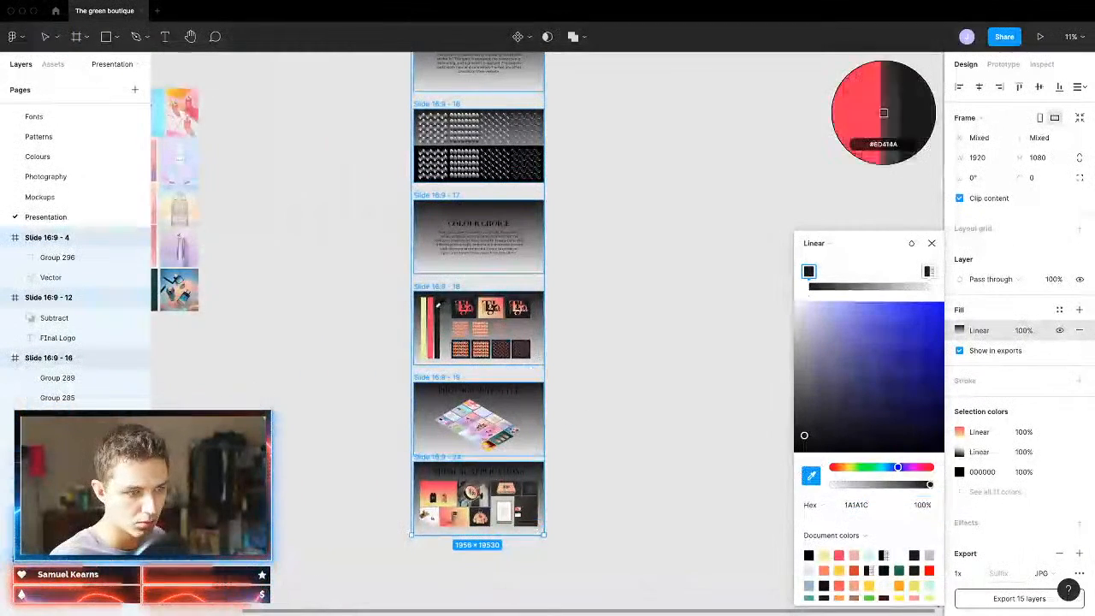
{"action": "left_click", "coordinate": [884, 103]}
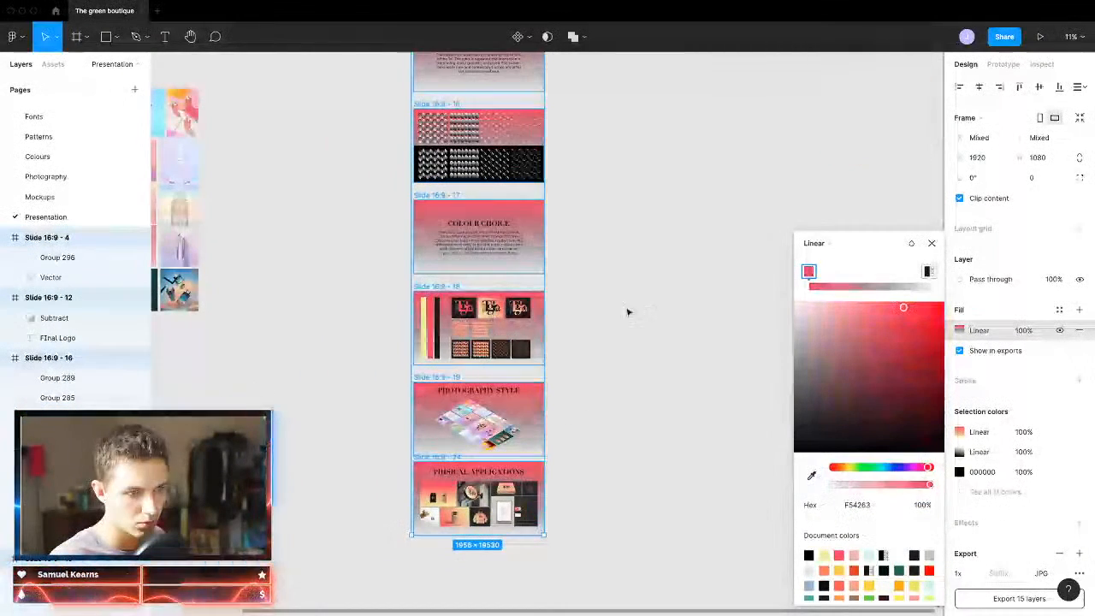
Step: Try EDF0A2, sampled from the yellow swatch, as the second gradient stop with reduced opacity, and 47% opacity for the first stop
{"action": "left_click", "coordinate": [927, 272]}
{"action": "left_click", "coordinate": [813, 477]}
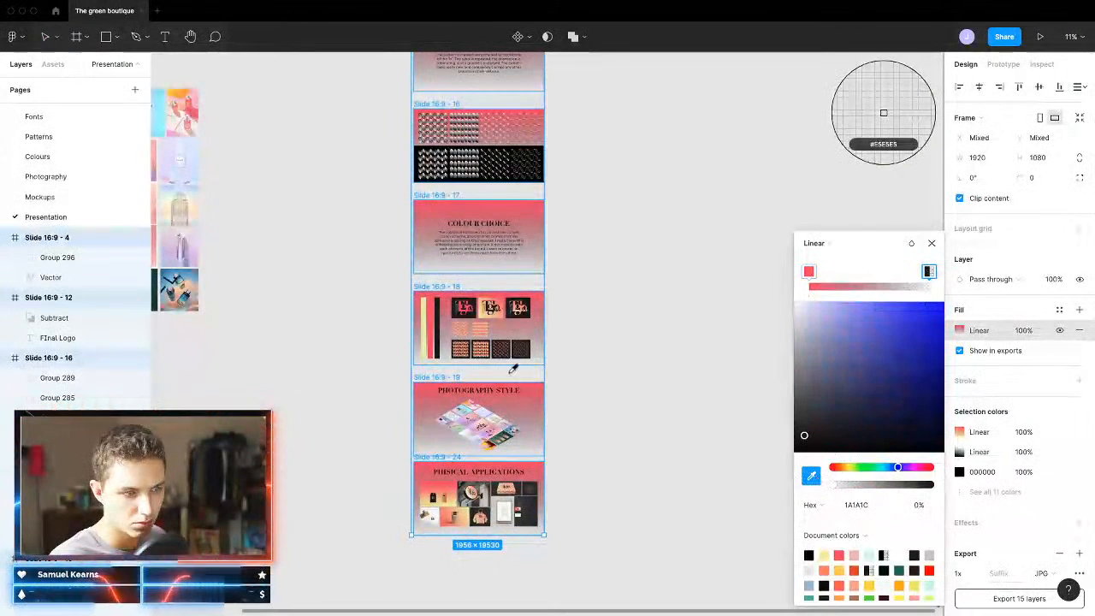
{"action": "left_click", "coordinate": [423, 328]}
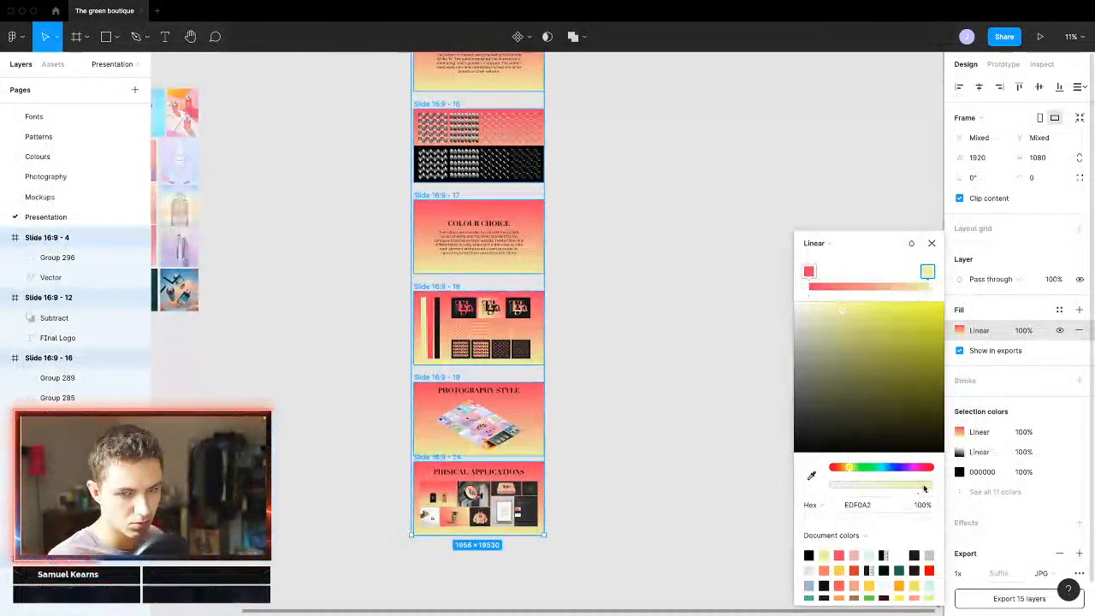
{"action": "left_click_drag", "start_coordinate": [916, 489], "coordinate": [928, 488]}
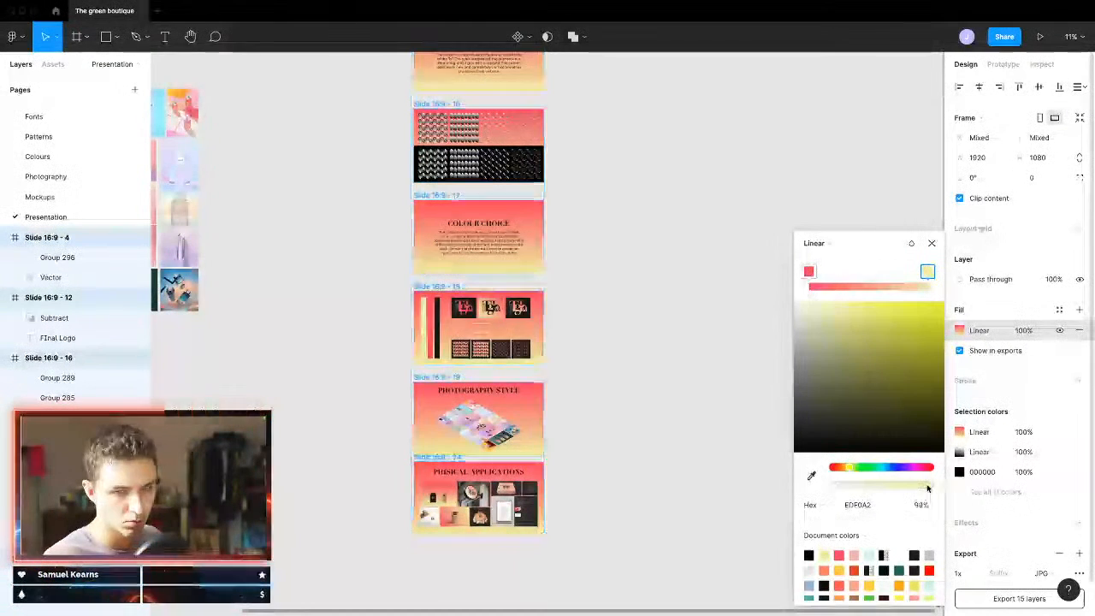
{"action": "left_click", "coordinate": [809, 272]}
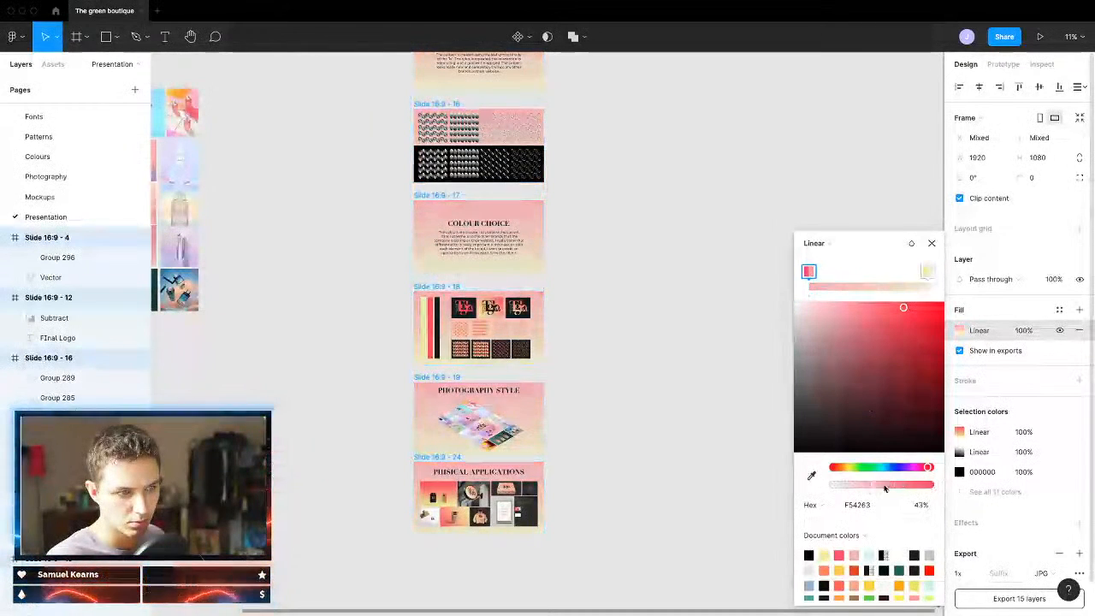
{"action": "left_click_drag", "start_coordinate": [886, 488], "coordinate": [883, 486]}
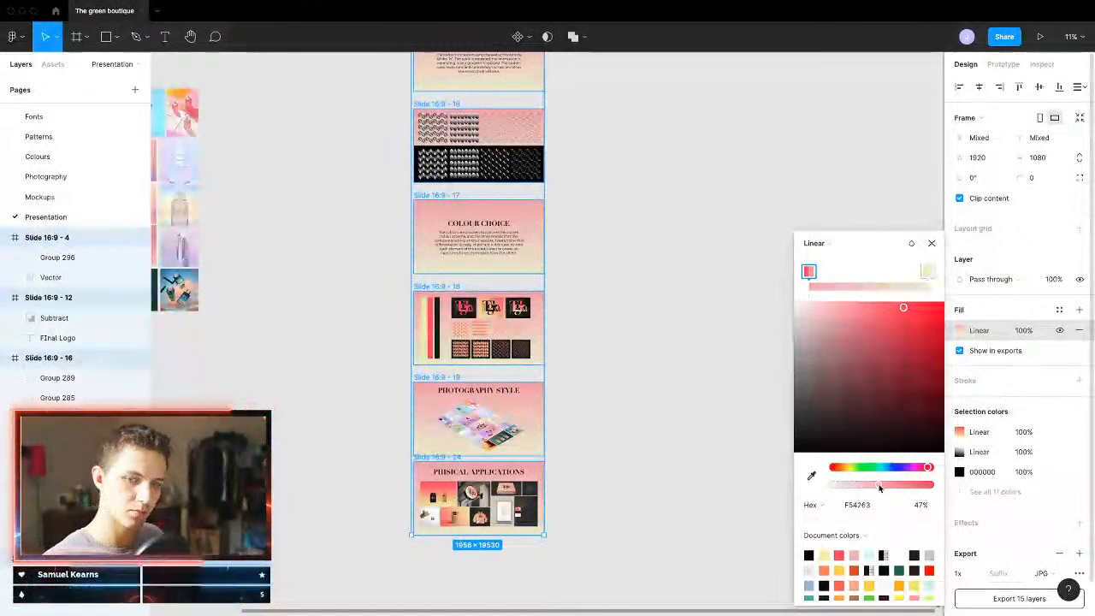
{"action": "left_click", "coordinate": [568, 487]}
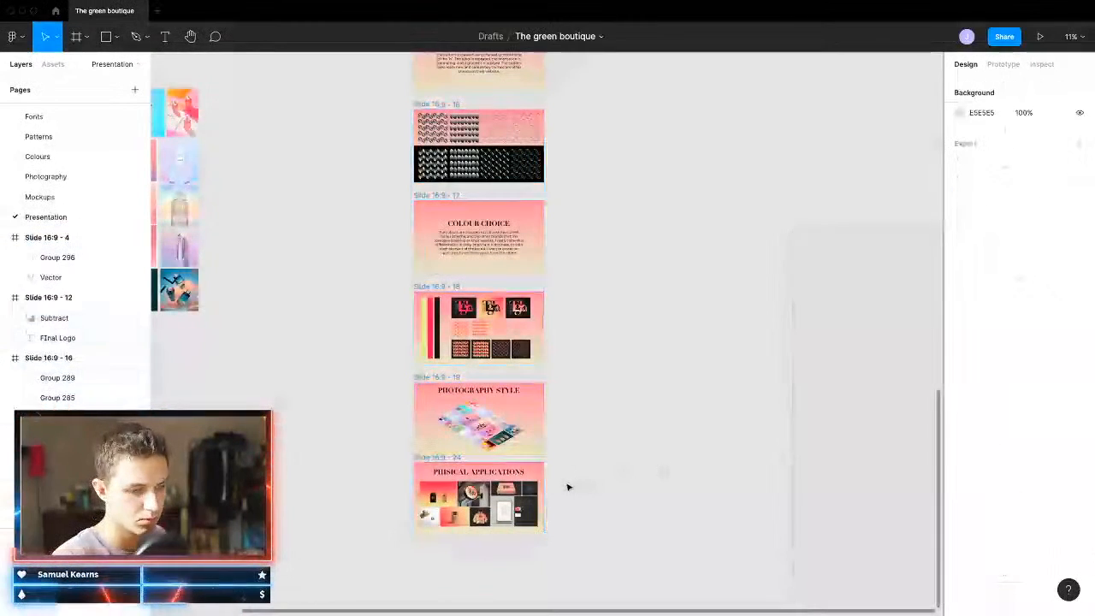
Step: Try running the Phisical Applications slide's gradient diagonally from its lower-left corner to its upper-right corner
{"action": "left_click", "coordinate": [437, 457]}
{"action": "left_click", "coordinate": [959, 361]}
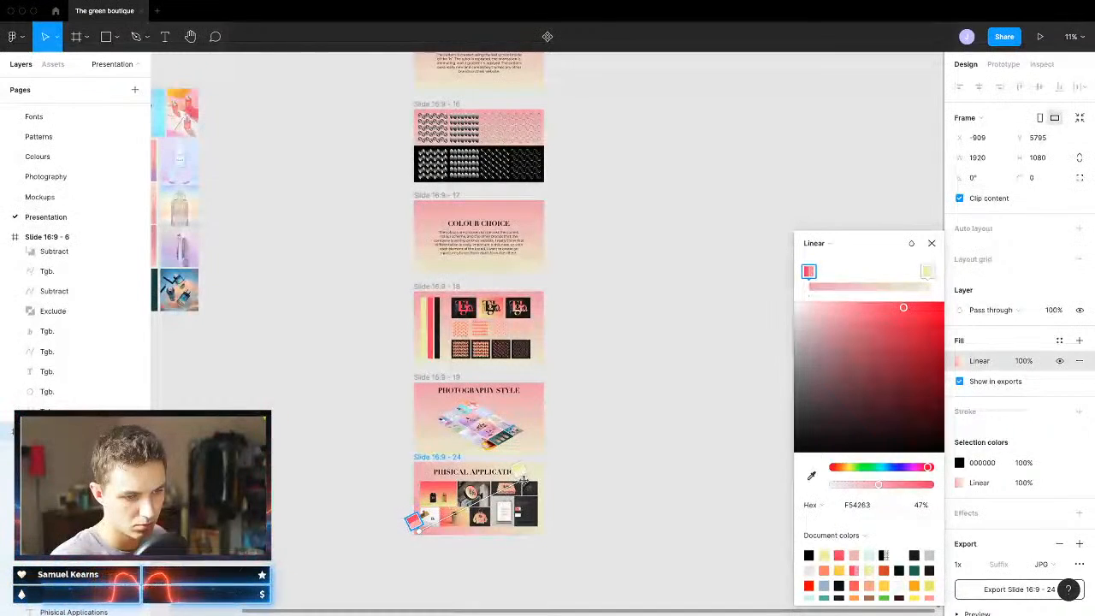
{"action": "scroll", "coordinate": [602, 513], "scroll_direction": "up", "scroll_amount": 5}
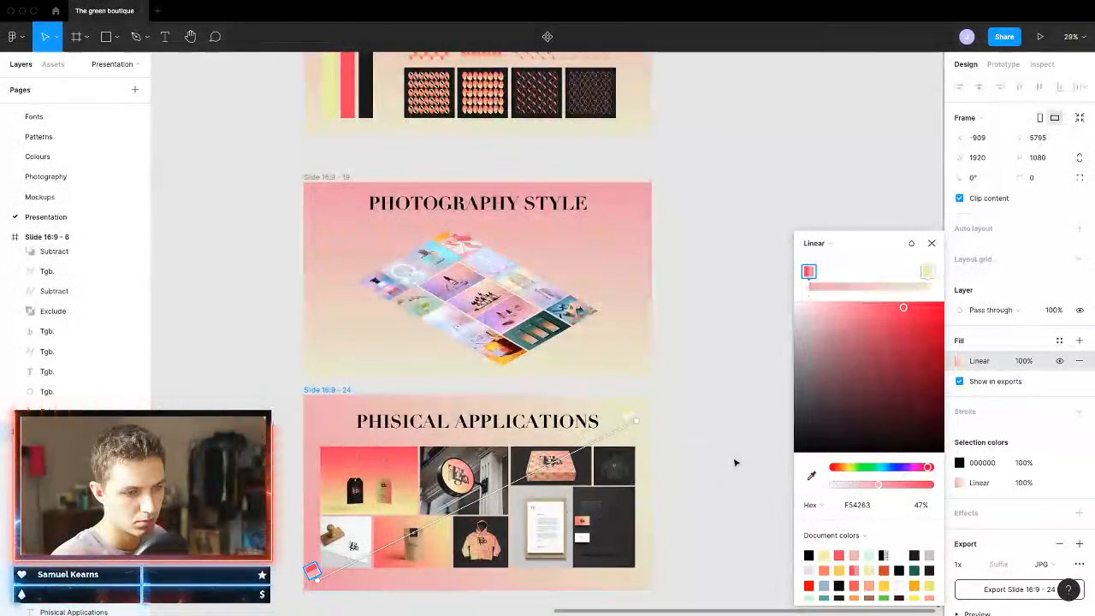
Step: Undo the gradient fill changes on the slides back to their original backgrounds
{"action": "key", "text": "Escape"}
{"action": "key", "text": "ctrl+a"}
{"action": "key", "text": "super+z"}
{"action": "key", "text": "super+z"}
{"action": "key", "text": "super+z"}
{"action": "key", "text": "super+z"}
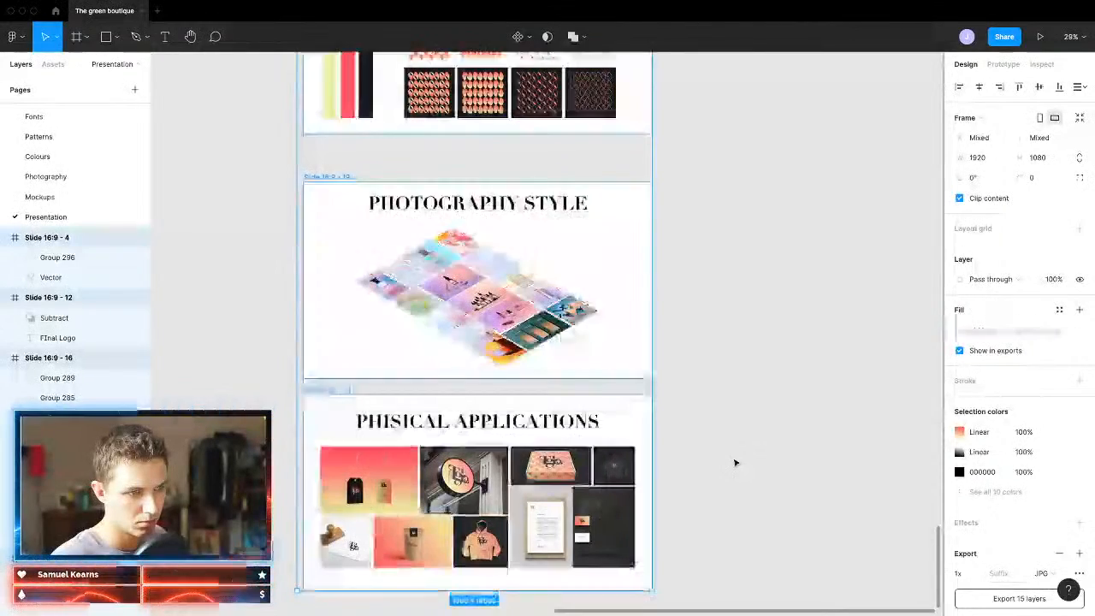
Step: Review the presentation slides from Phisical Applications up to the cover, checking the headings and body text on the plain white slides
{"action": "scroll", "coordinate": [734, 463], "scroll_direction": "down", "scroll_amount": 5}
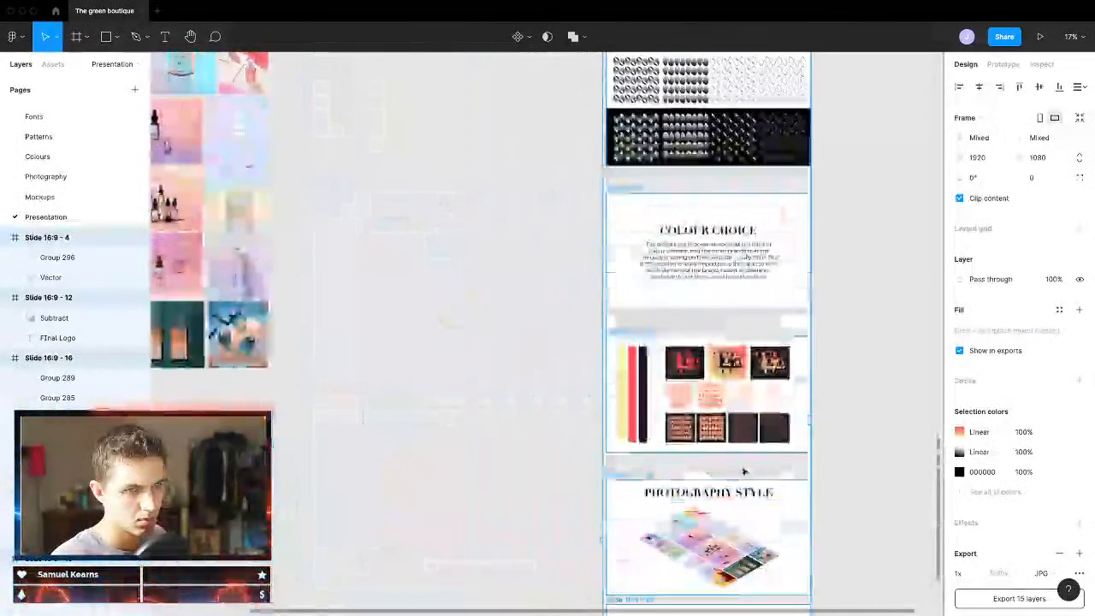
{"action": "scroll", "coordinate": [743, 472], "scroll_direction": "right", "scroll_amount": 3}
{"action": "scroll", "coordinate": [743, 471], "scroll_direction": "up", "scroll_amount": 5}
{"action": "scroll", "coordinate": [743, 472], "scroll_direction": "right", "scroll_amount": 4}
{"action": "scroll", "coordinate": [743, 471], "scroll_direction": "up", "scroll_amount": 5}
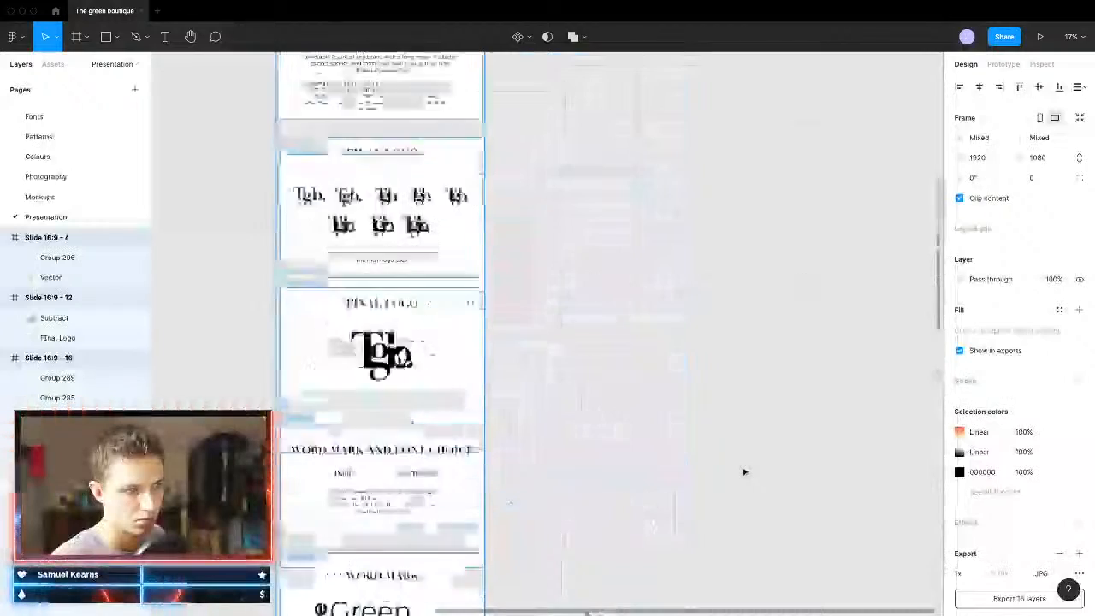
{"action": "scroll", "coordinate": [743, 472], "scroll_direction": "up", "scroll_amount": 10}
{"action": "scroll", "coordinate": [743, 471], "scroll_direction": "left", "scroll_amount": 3}
{"action": "scroll", "coordinate": [744, 472], "scroll_direction": "down", "scroll_amount": 2}
{"action": "scroll", "coordinate": [743, 471], "scroll_direction": "down", "scroll_amount": 2}
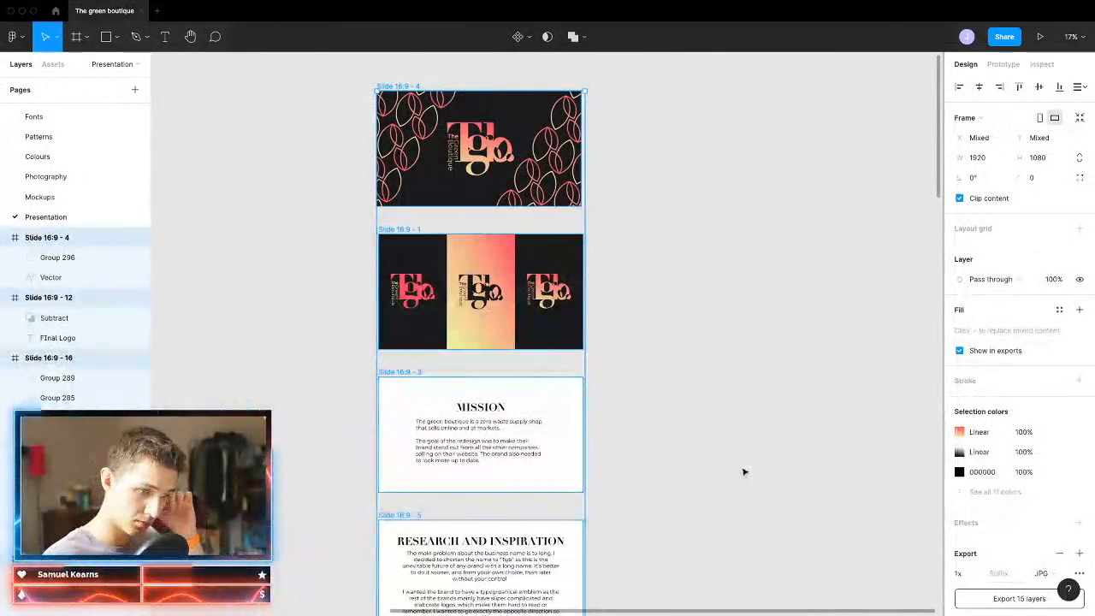
{"action": "left_click", "coordinate": [490, 415]}
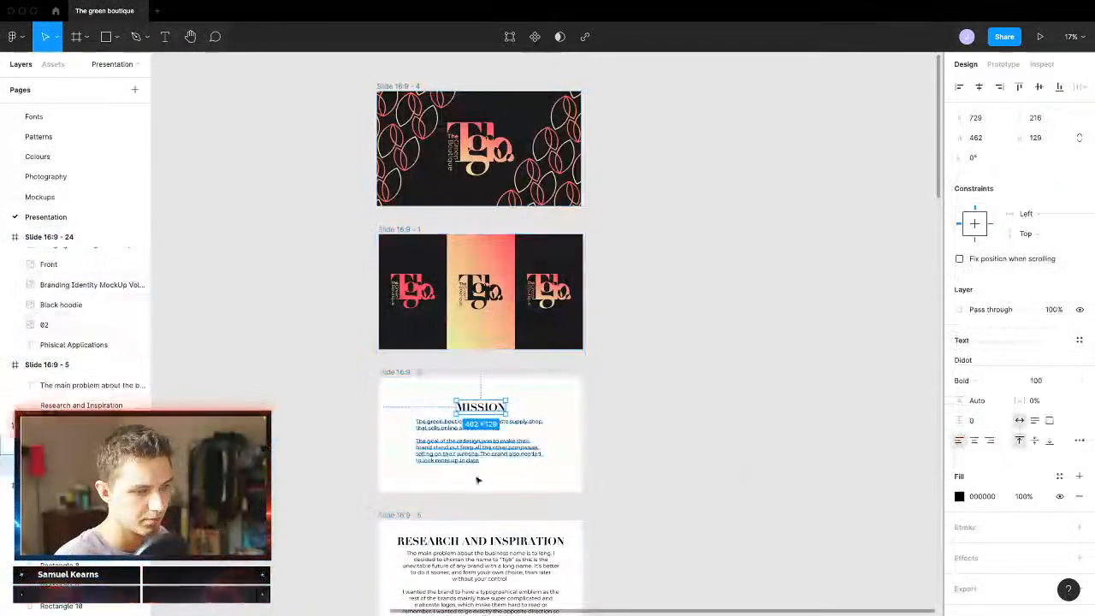
{"action": "scroll", "coordinate": [433, 504], "scroll_direction": "down", "scroll_amount": 10}
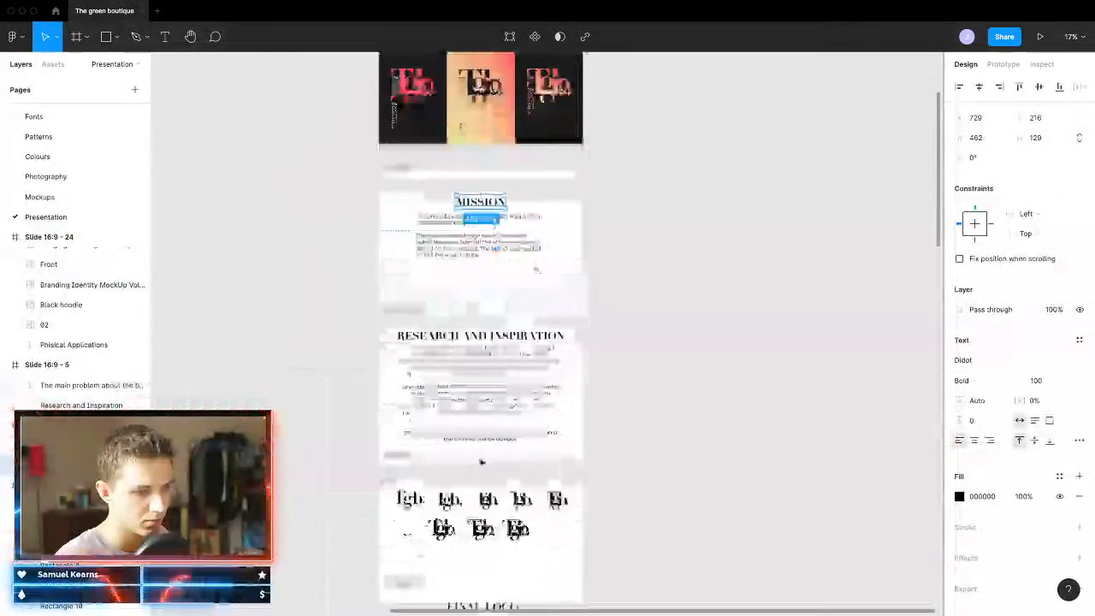
{"action": "left_click", "coordinate": [482, 355]}
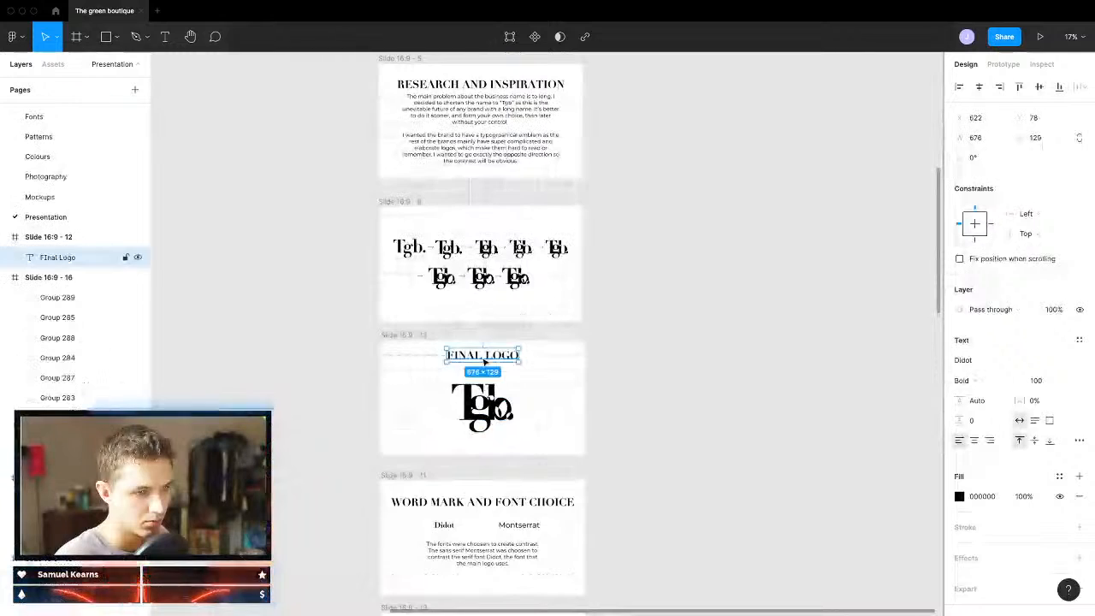
{"action": "scroll", "coordinate": [484, 365], "scroll_direction": "up", "scroll_amount": 4}
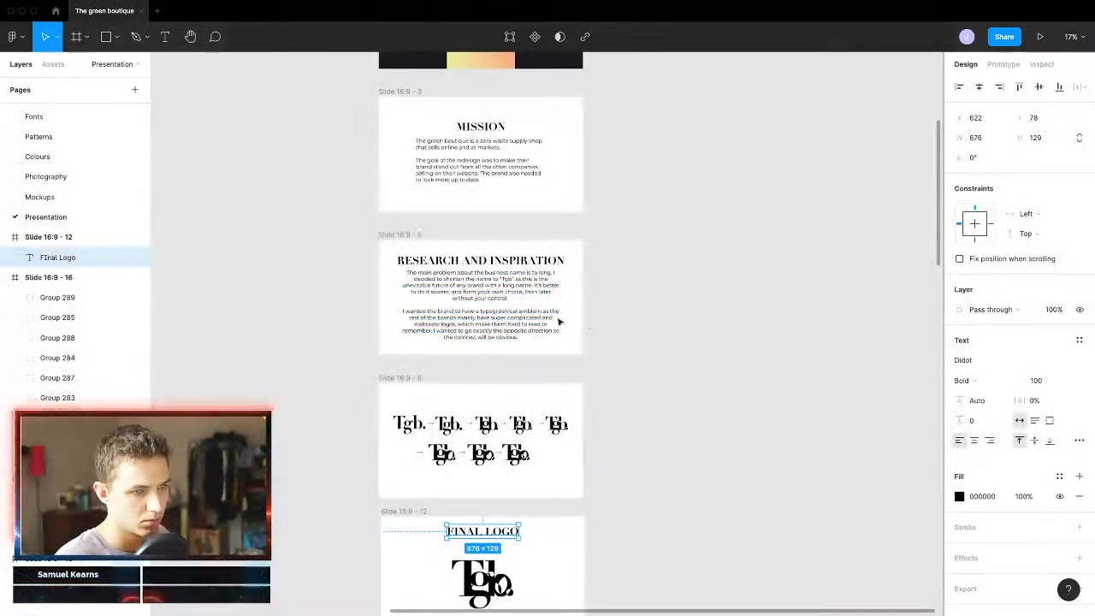
{"action": "left_click", "coordinate": [572, 326]}
{"action": "scroll", "coordinate": [557, 387], "scroll_direction": "down", "scroll_amount": 4}
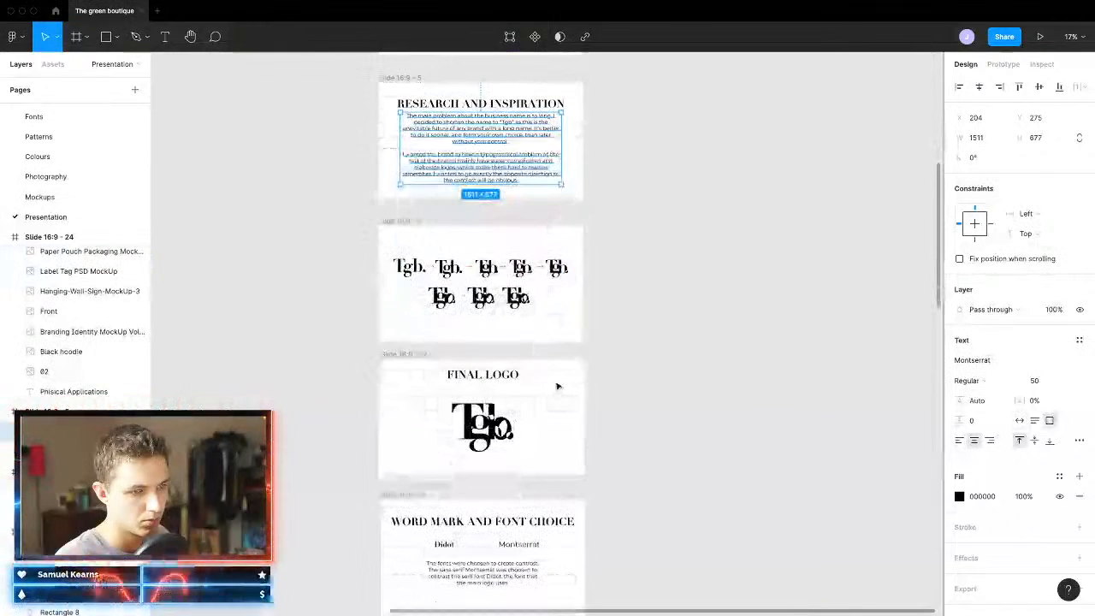
{"action": "scroll", "coordinate": [557, 386], "scroll_direction": "down", "scroll_amount": 4}
{"action": "left_click", "coordinate": [650, 380]}
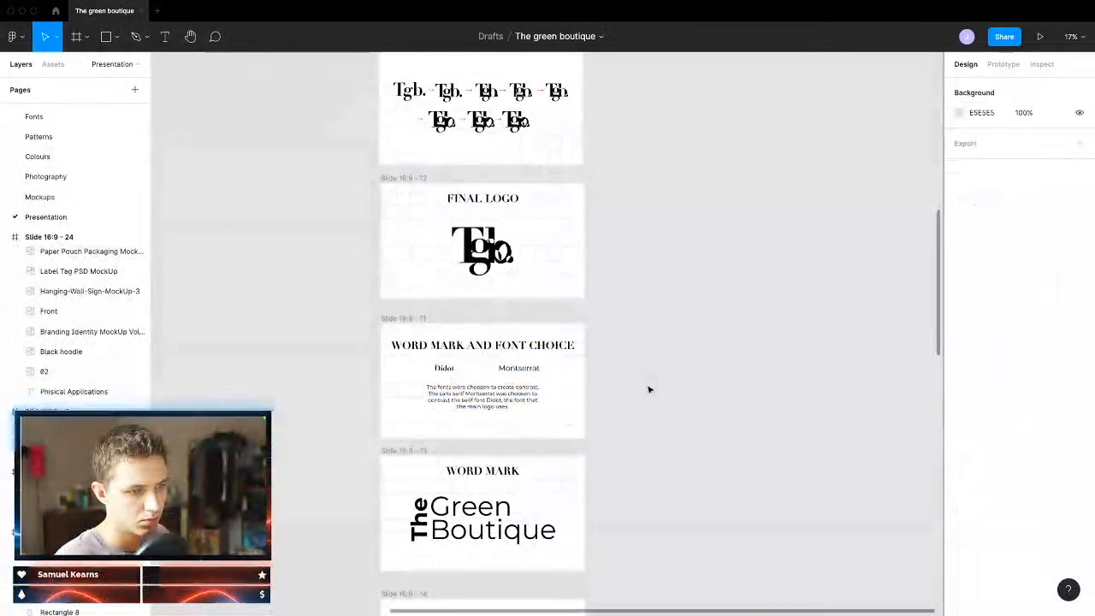
Step: Duplicate the whole column of 15 presentation slides and place the copy as a second column to the right of the originals
{"action": "scroll", "coordinate": [647, 402], "scroll_direction": "down", "scroll_amount": 6}
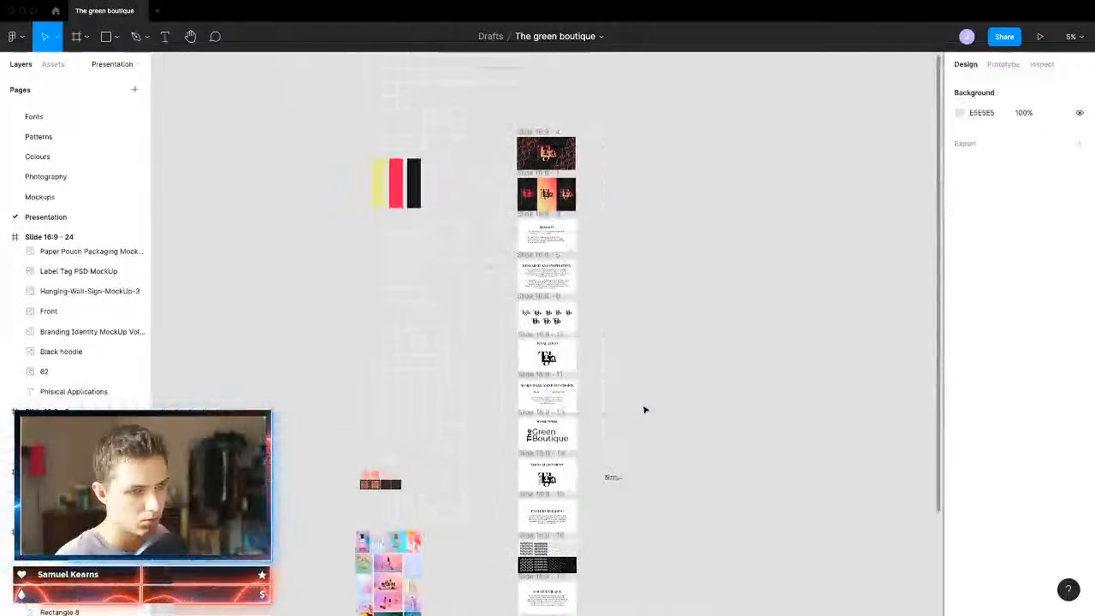
{"action": "left_click_drag", "start_coordinate": [470, 106], "coordinate": [598, 572]}
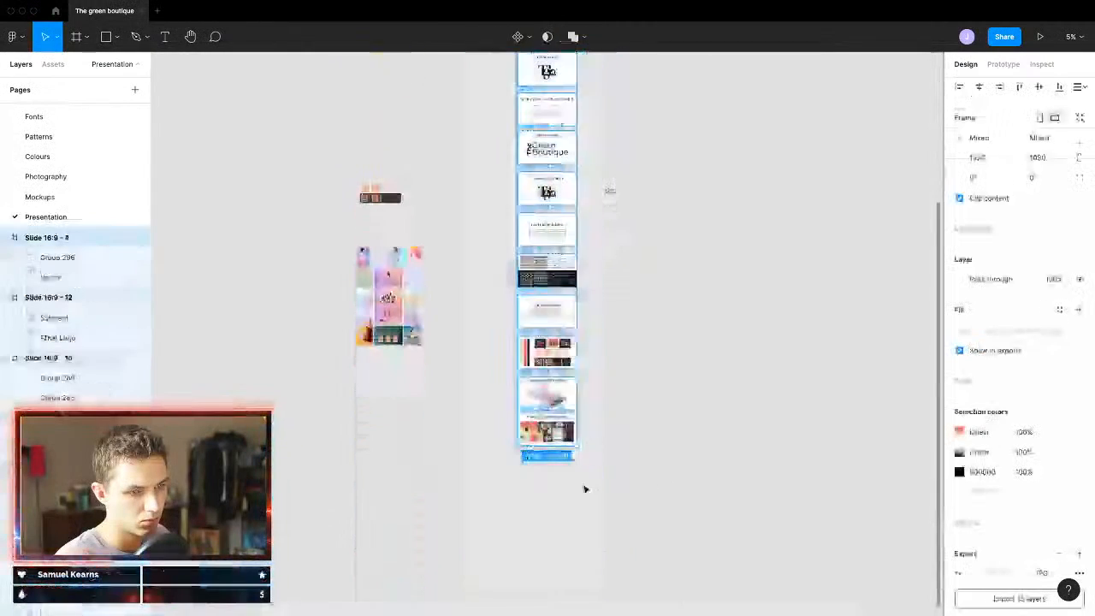
{"action": "left_click_drag", "start_coordinate": [557, 375], "coordinate": [743, 374], "text": "alt"}
{"action": "scroll", "coordinate": [774, 396], "scroll_direction": "right", "scroll_amount": 1}
{"action": "scroll", "coordinate": [777, 397], "scroll_direction": "right", "scroll_amount": 2}
{"action": "scroll", "coordinate": [707, 379], "scroll_direction": "up", "scroll_amount": 4}
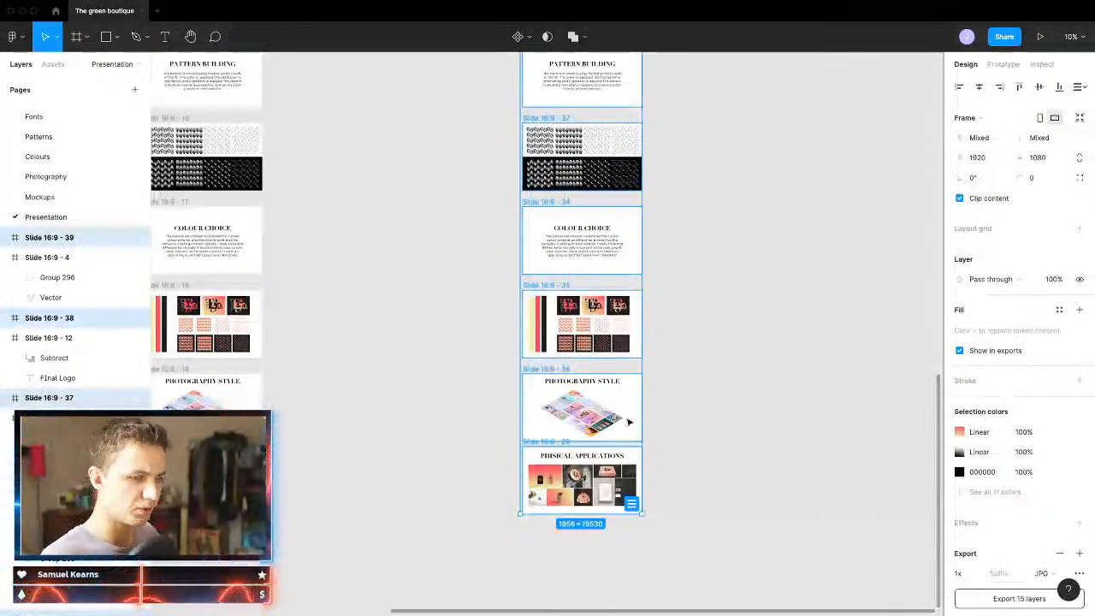
{"action": "scroll", "coordinate": [668, 427], "scroll_direction": "up", "scroll_amount": 5}
{"action": "left_click", "coordinate": [698, 432]}
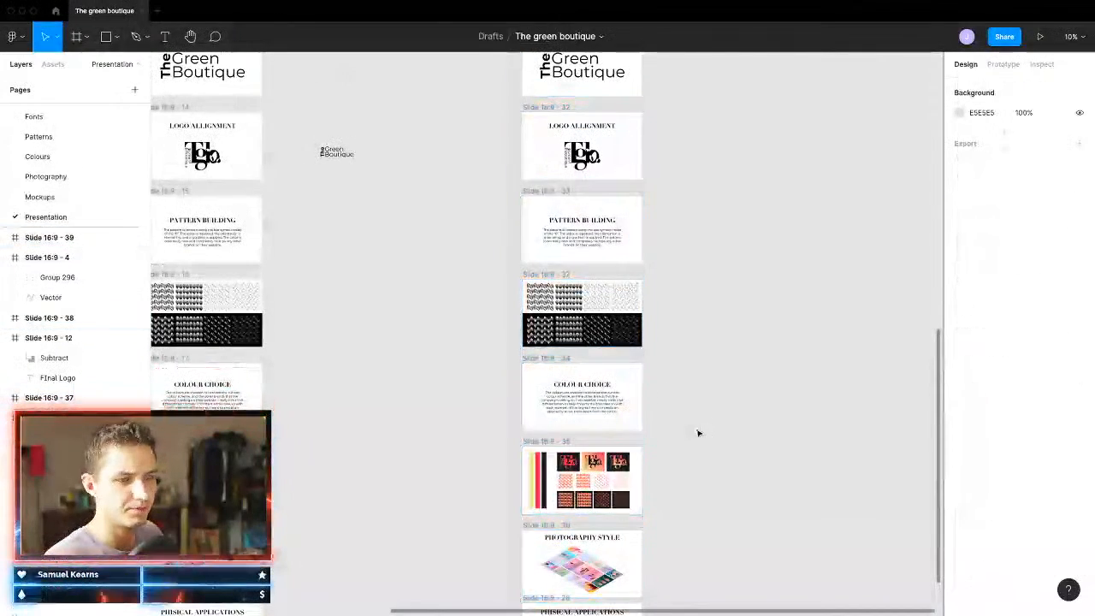
Step: Widen the body text box on the duplicated Mission slide to 1462 and lower it slightly below the heading, at Y 431
{"action": "scroll", "coordinate": [698, 433], "scroll_direction": "up", "scroll_amount": 10}
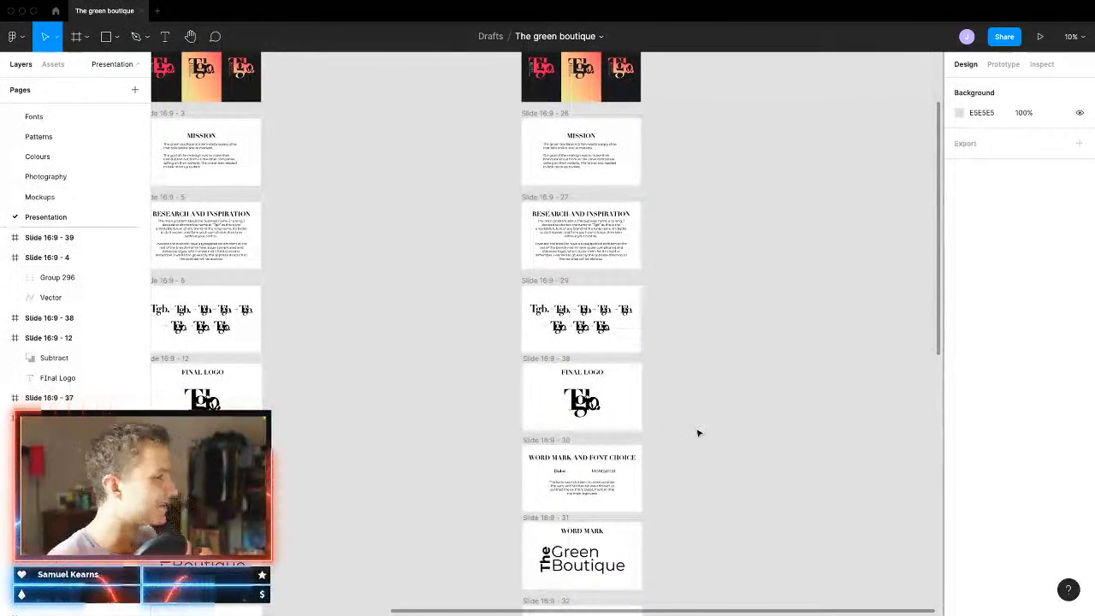
{"action": "left_click", "coordinate": [614, 167]}
{"action": "scroll", "coordinate": [609, 168], "scroll_direction": "up", "scroll_amount": 3}
{"action": "left_click_drag", "start_coordinate": [633, 144], "coordinate": [647, 144]}
{"action": "left_click", "coordinate": [692, 198]}
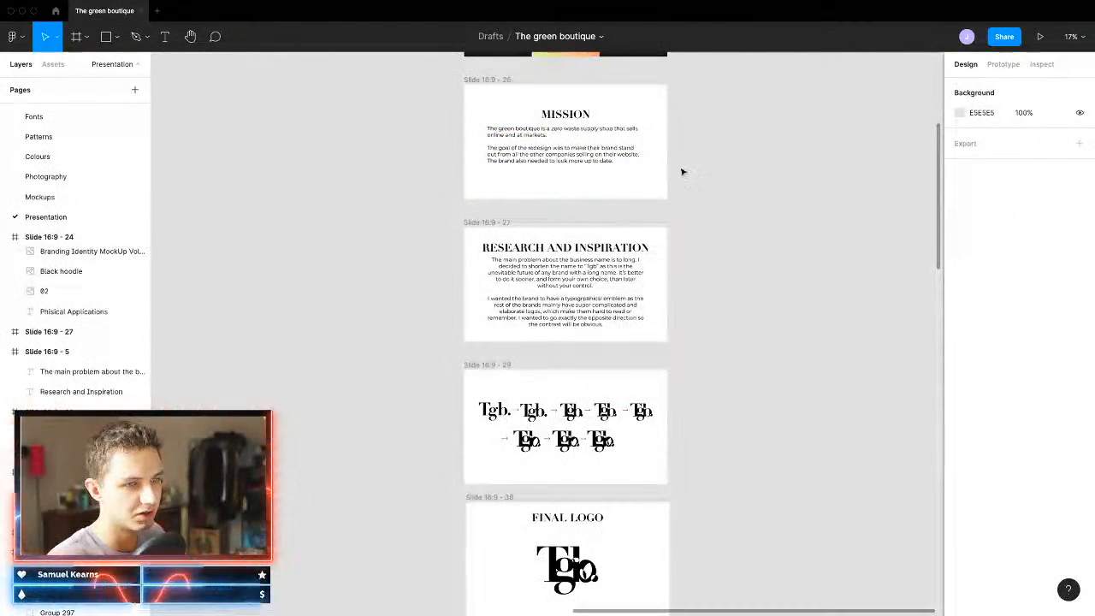
{"action": "left_click_drag", "start_coordinate": [599, 160], "coordinate": [590, 164]}
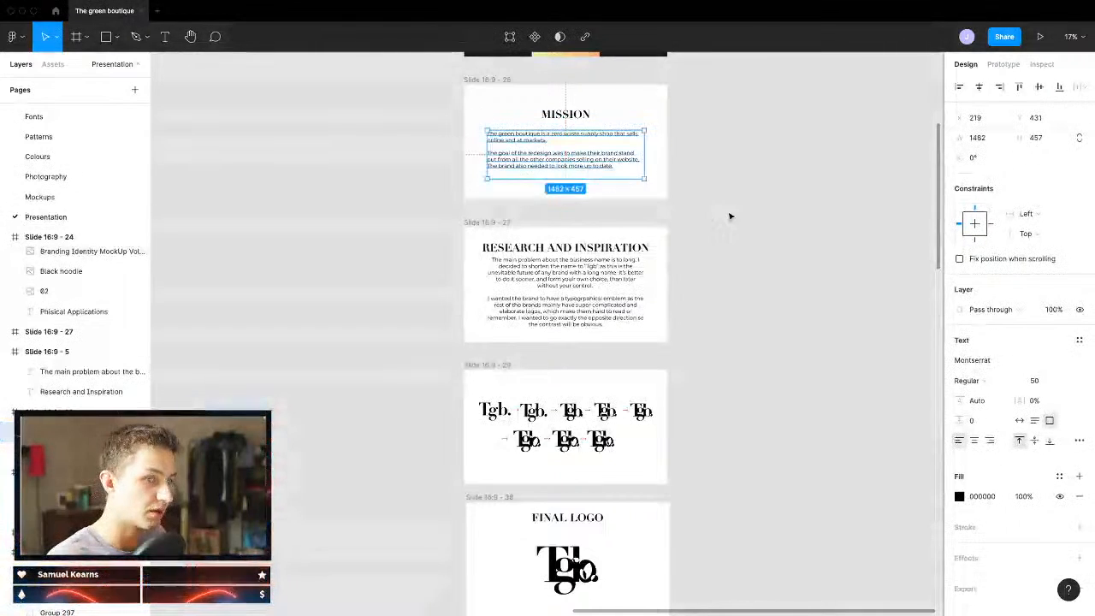
{"action": "left_click", "coordinate": [729, 217]}
Step: Raise the Research and Inspiration heading on the duplicated slide slightly above its body text, to Y 105
{"action": "scroll", "coordinate": [710, 273], "scroll_direction": "up", "scroll_amount": 3}
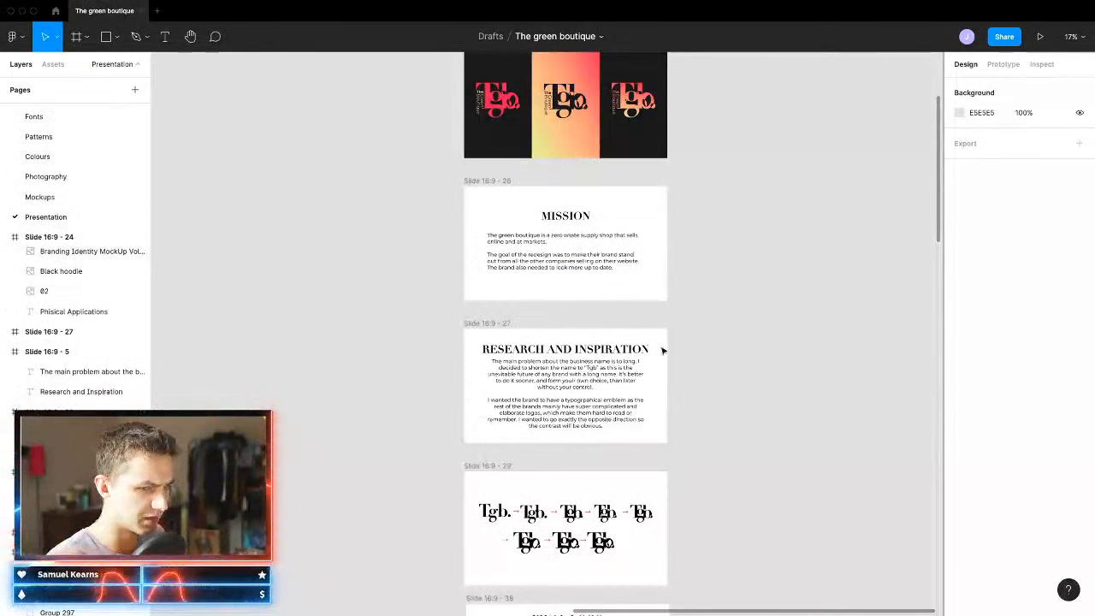
{"action": "left_click_drag", "start_coordinate": [590, 354], "coordinate": [590, 349]}
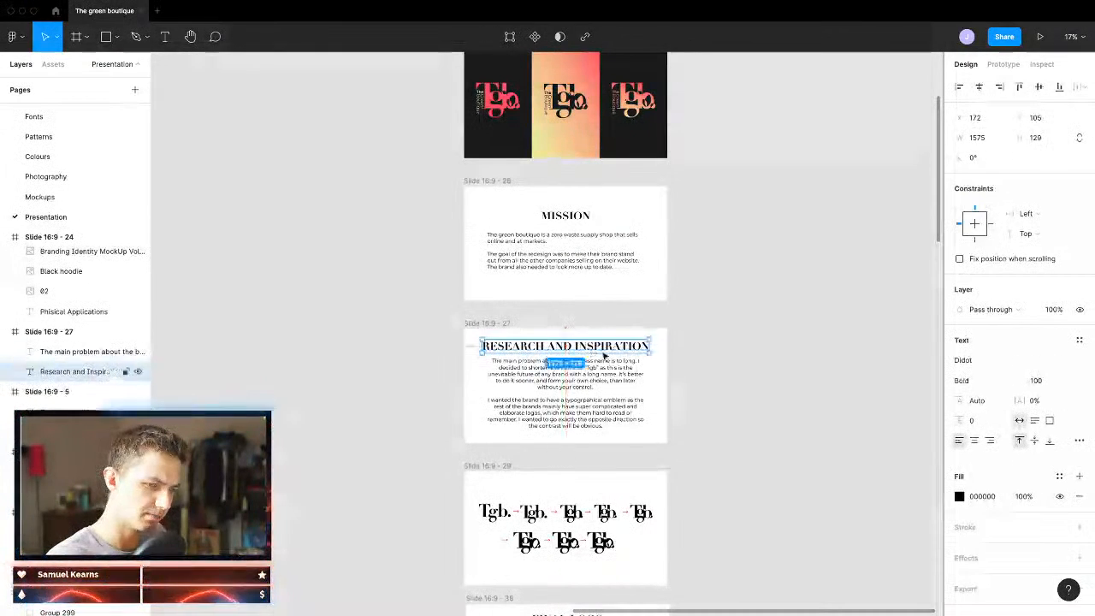
{"action": "left_click", "coordinate": [703, 375]}
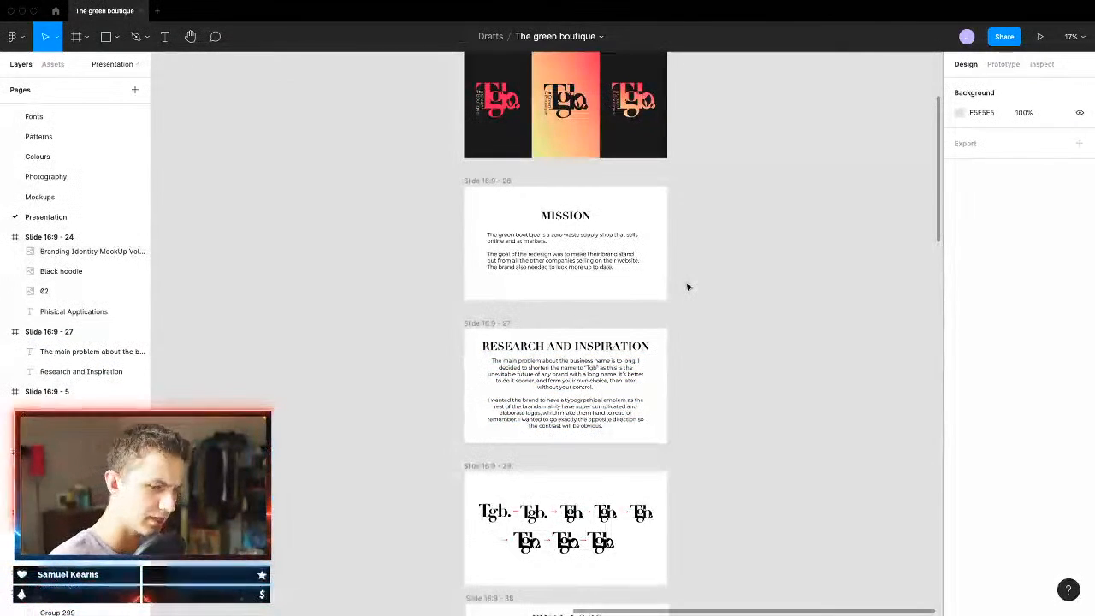
Step: Fill the 13 duplicated slides from Mission to Phisical Applications with 1A1A1C, sampled from the black swatch on the original colour slide
{"action": "scroll", "coordinate": [629, 255], "scroll_direction": "down", "scroll_amount": 15}
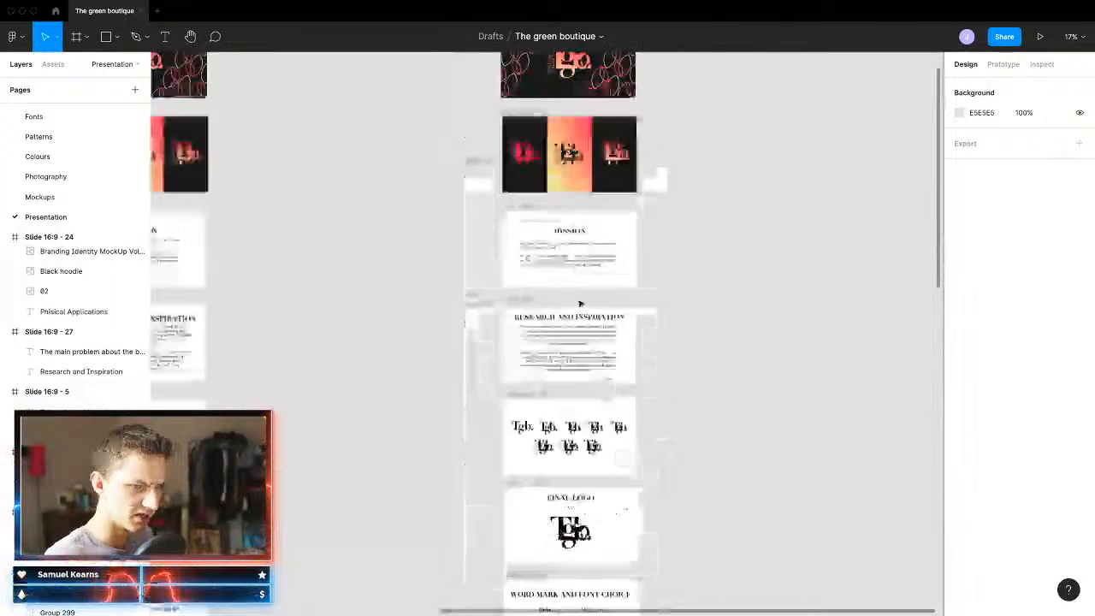
{"action": "scroll", "coordinate": [640, 344], "scroll_direction": "down", "scroll_amount": 8}
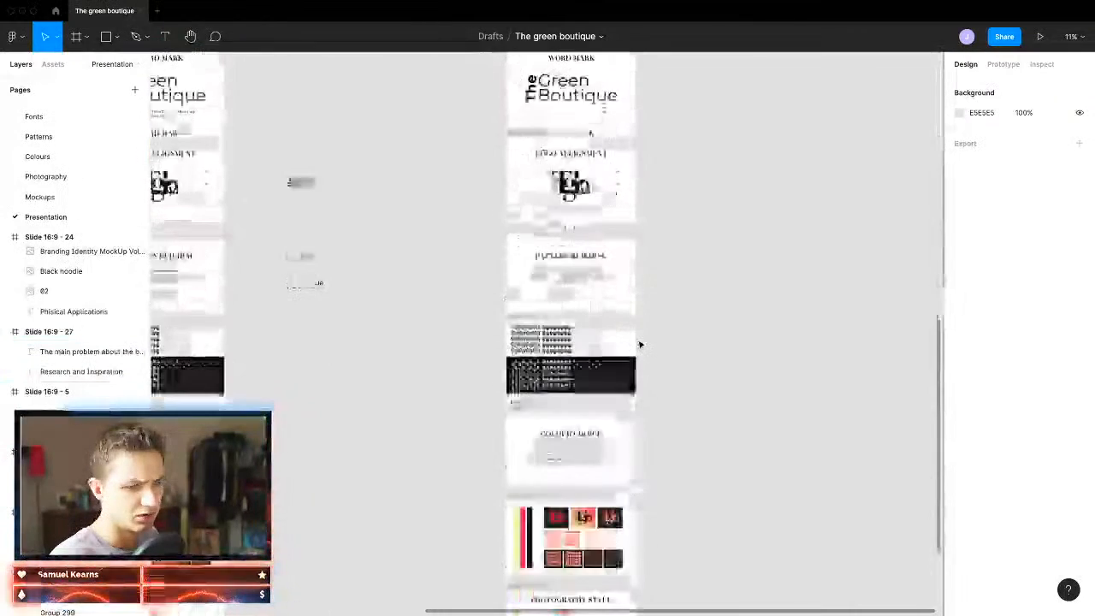
{"action": "scroll", "coordinate": [640, 345], "scroll_direction": "down", "scroll_amount": 10}
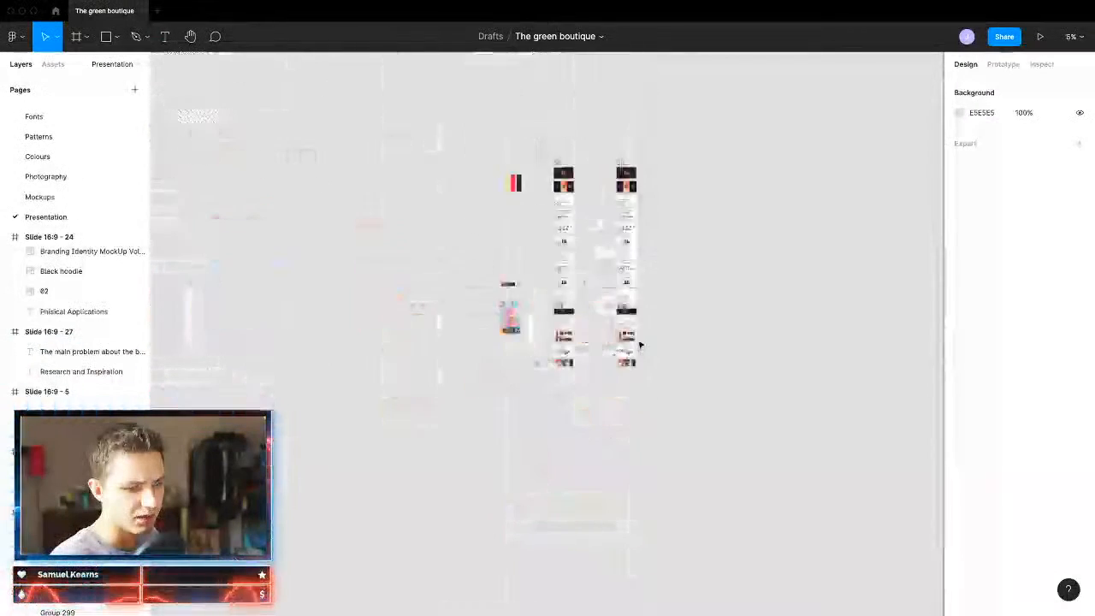
{"action": "scroll", "coordinate": [683, 334], "scroll_direction": "up", "scroll_amount": 5}
{"action": "scroll", "coordinate": [527, 174], "scroll_direction": "up", "scroll_amount": 3}
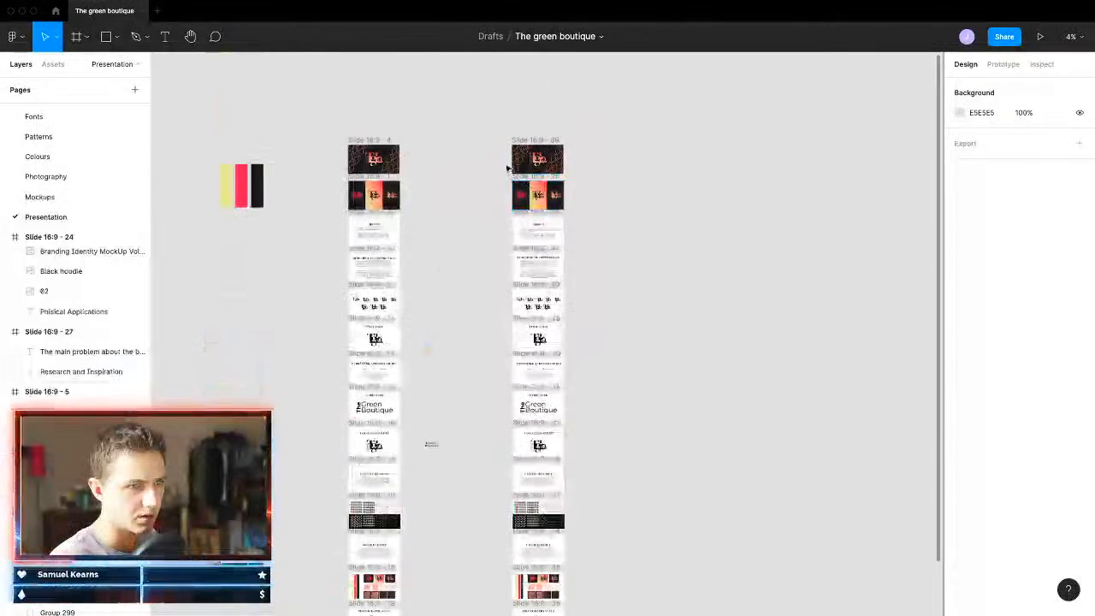
{"action": "left_click_drag", "start_coordinate": [494, 212], "coordinate": [599, 513]}
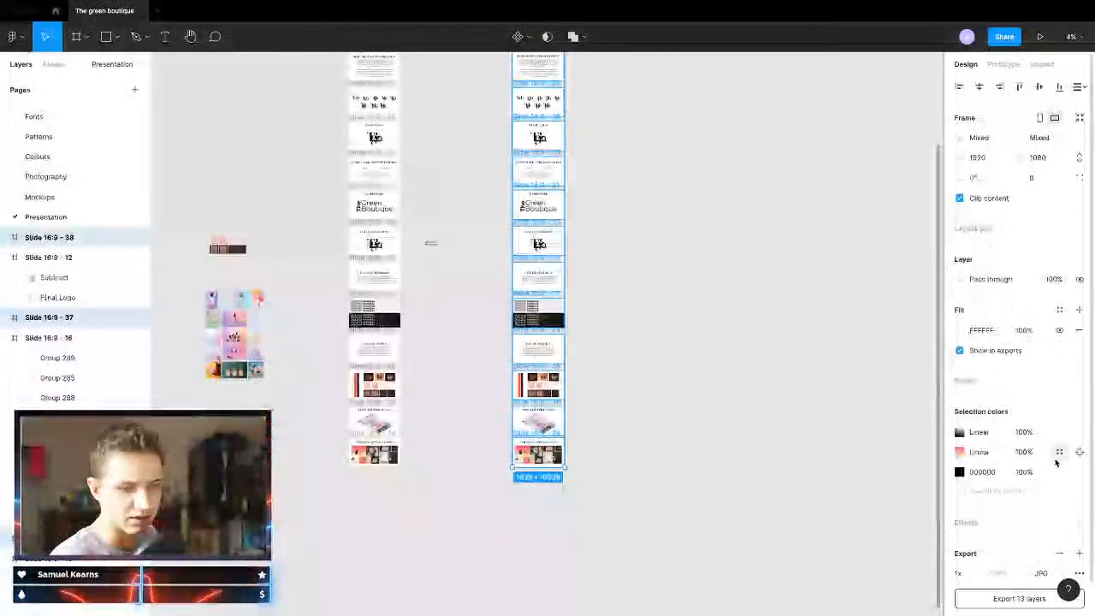
{"action": "left_click", "coordinate": [959, 331]}
{"action": "left_click", "coordinate": [811, 476]}
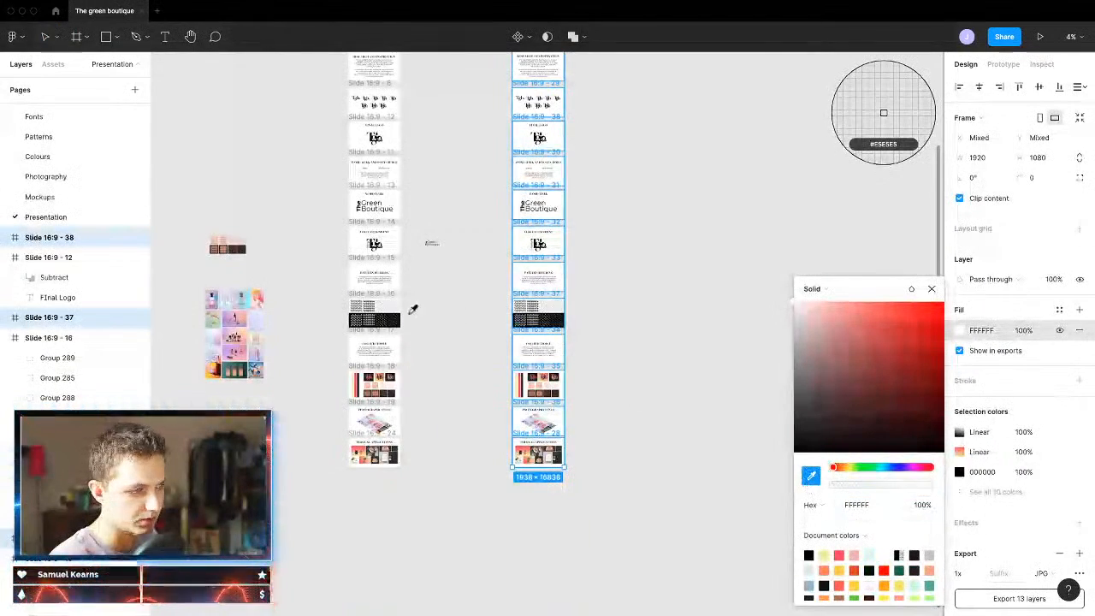
{"action": "scroll", "coordinate": [374, 374], "scroll_direction": "up", "scroll_amount": 5}
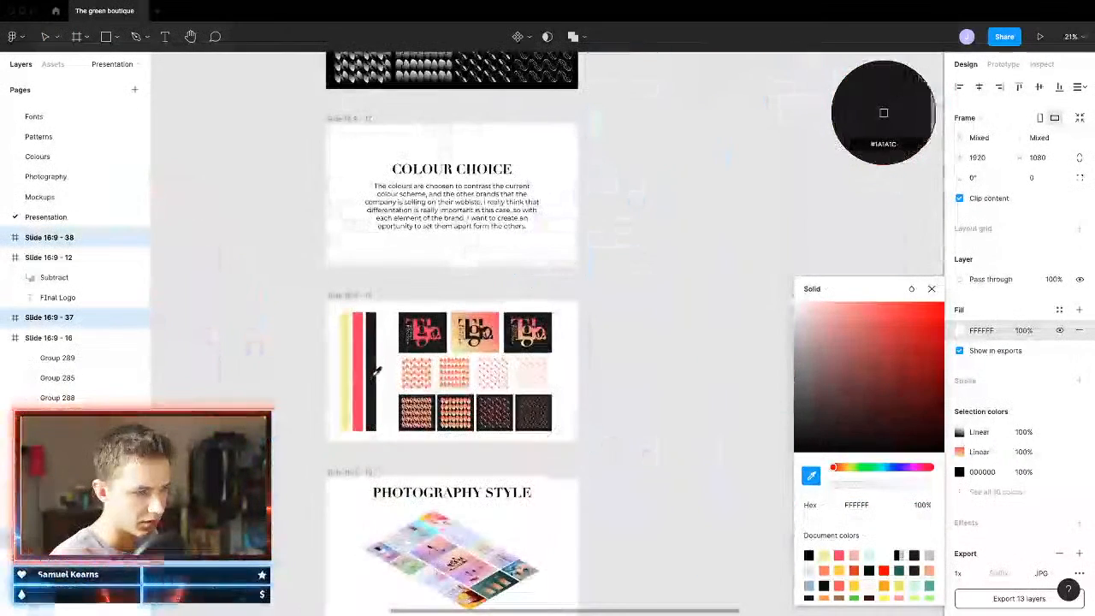
{"action": "left_click", "coordinate": [374, 374]}
{"action": "scroll", "coordinate": [699, 266], "scroll_direction": "down", "scroll_amount": 4}
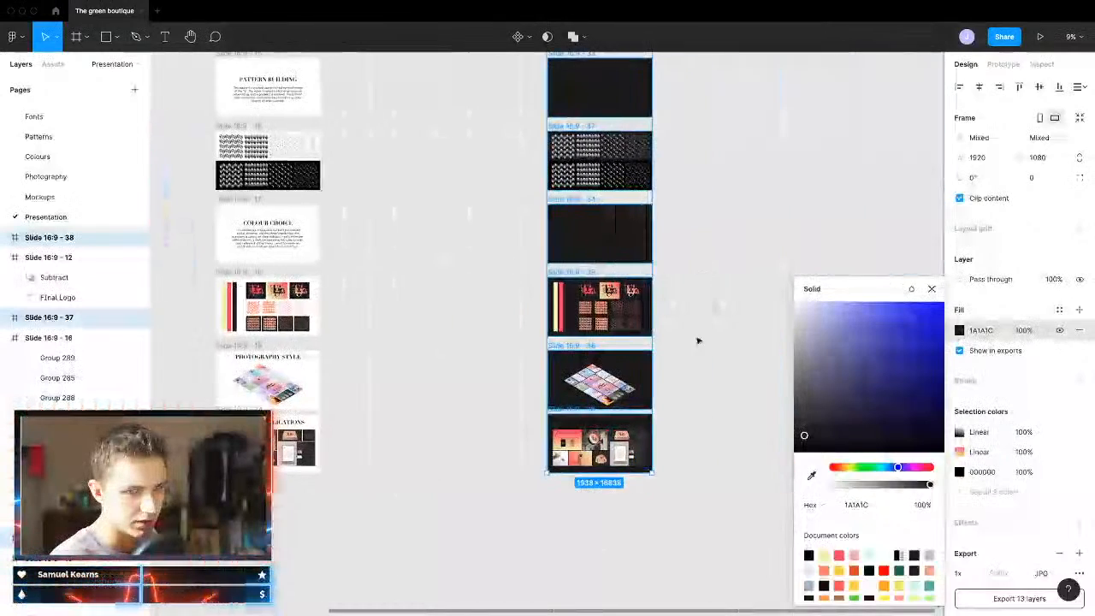
Step: Change the 000000 colour used across the selected duplicate slides to FFFFFF
{"action": "scroll", "coordinate": [705, 339], "scroll_direction": "up", "scroll_amount": 1}
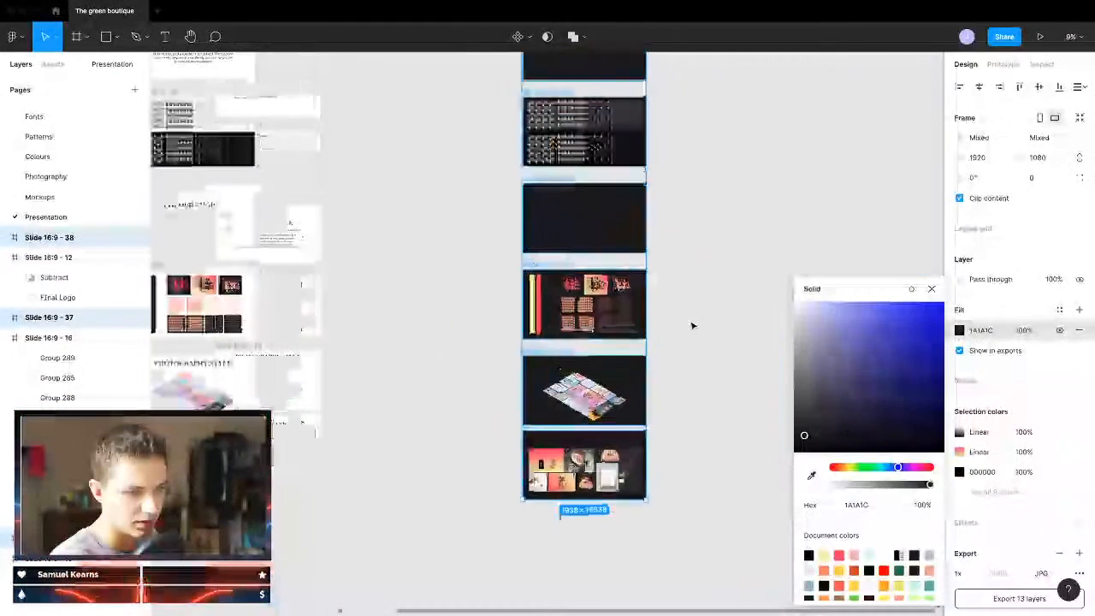
{"action": "left_click", "coordinate": [959, 471]}
{"action": "left_click", "coordinate": [857, 505]}
{"action": "type", "text": "FFFFFF"}
{"action": "key", "text": "Return"}
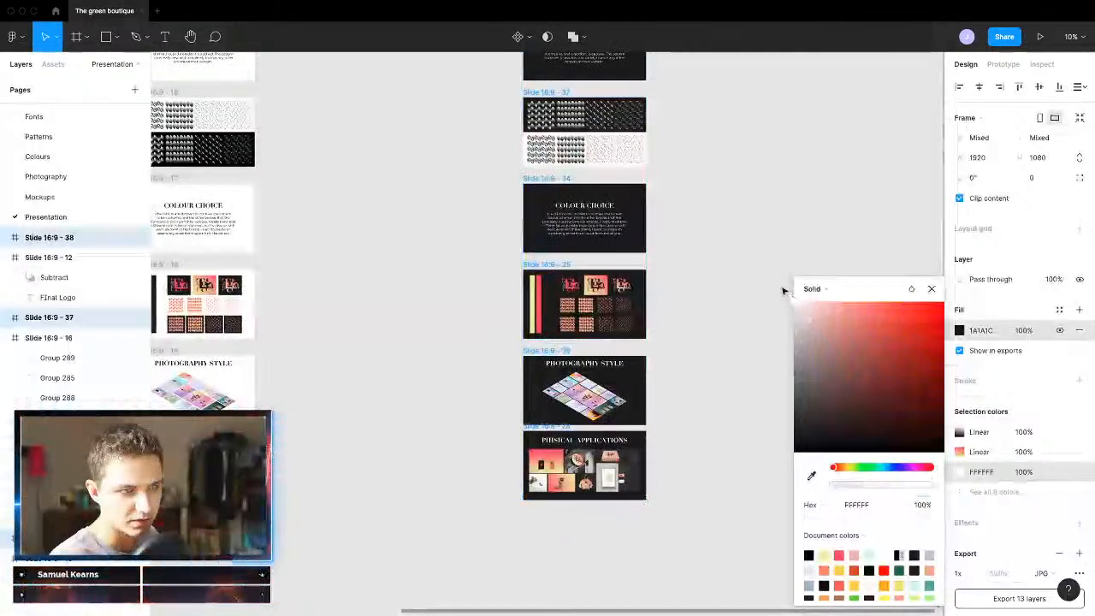
{"action": "left_click", "coordinate": [655, 391]}
Step: Give the Mission heading on the dark slide a linear gradient fill running from its lower-left to its upper-right end
{"action": "scroll", "coordinate": [651, 402], "scroll_direction": "up", "scroll_amount": 5}
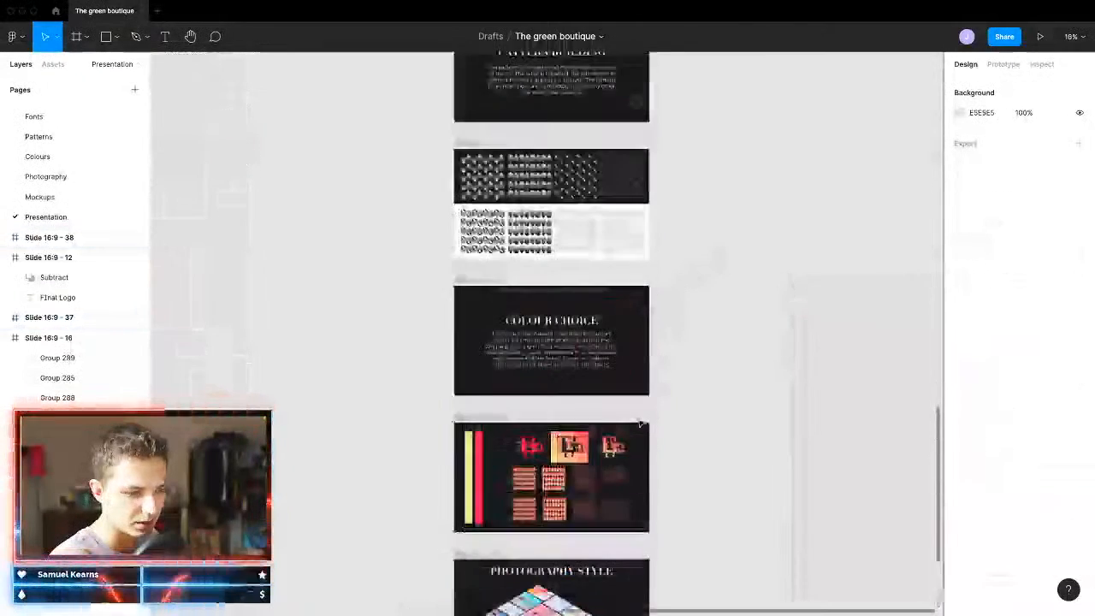
{"action": "scroll", "coordinate": [640, 423], "scroll_direction": "up", "scroll_amount": 15}
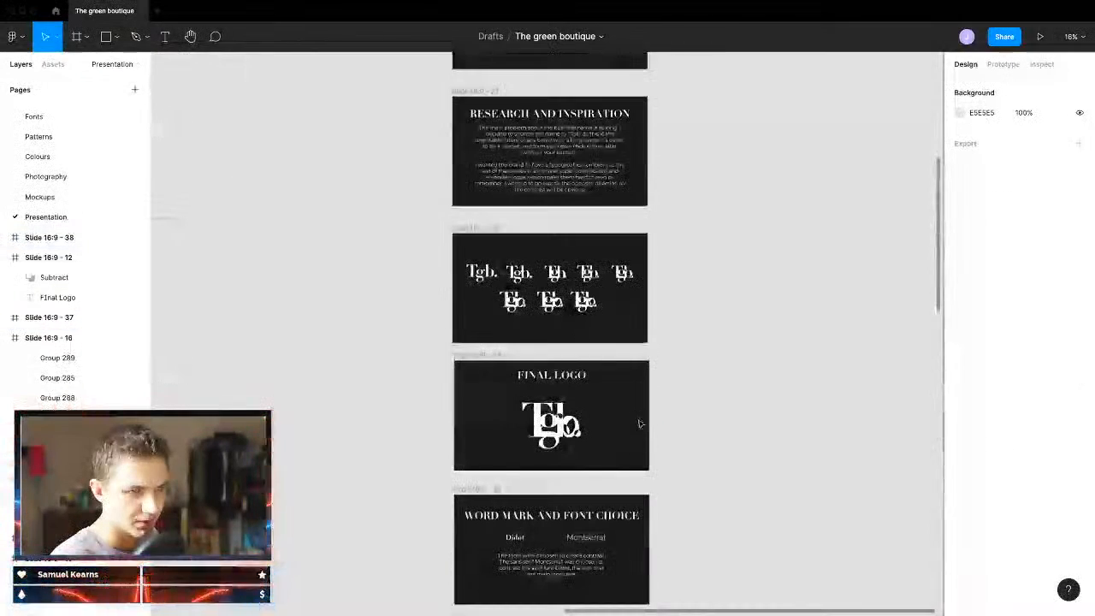
{"action": "scroll", "coordinate": [641, 424], "scroll_direction": "up", "scroll_amount": 10}
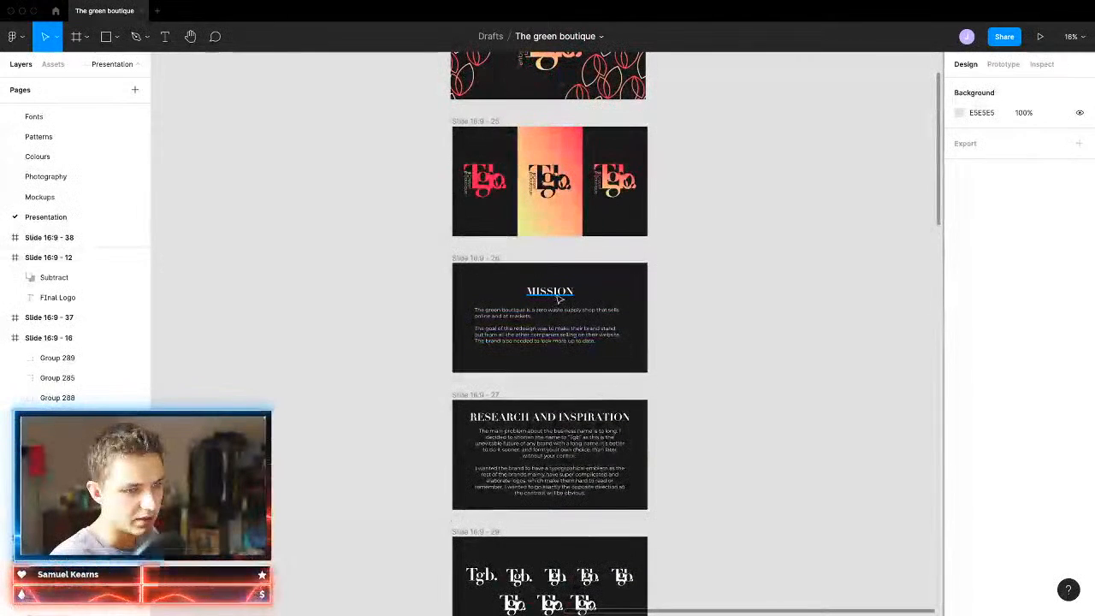
{"action": "left_click", "coordinate": [567, 295]}
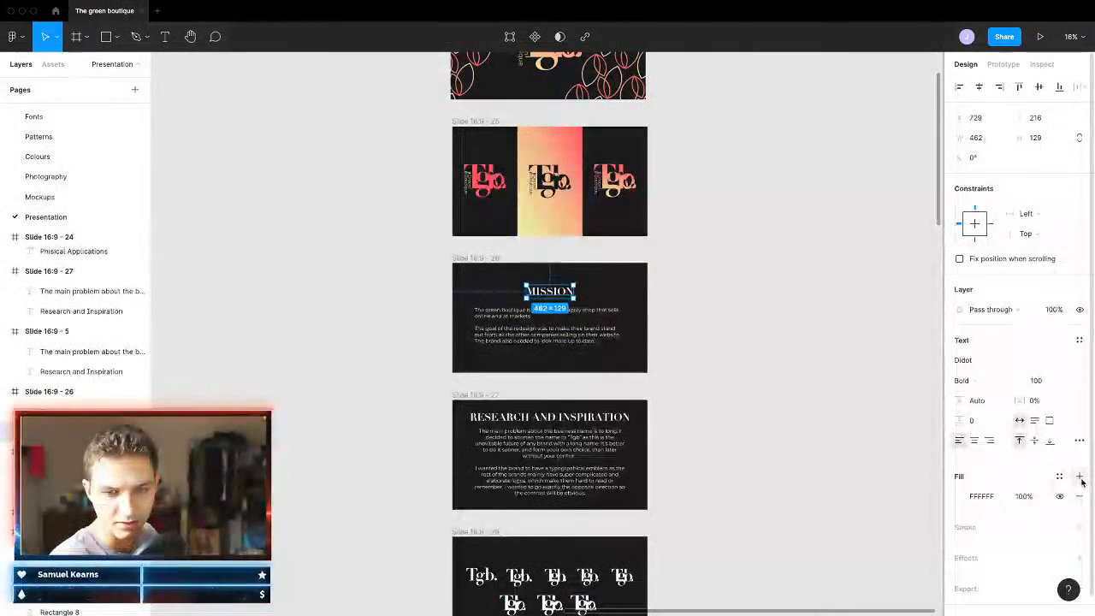
{"action": "left_click", "coordinate": [960, 496]}
{"action": "left_click", "coordinate": [826, 294]}
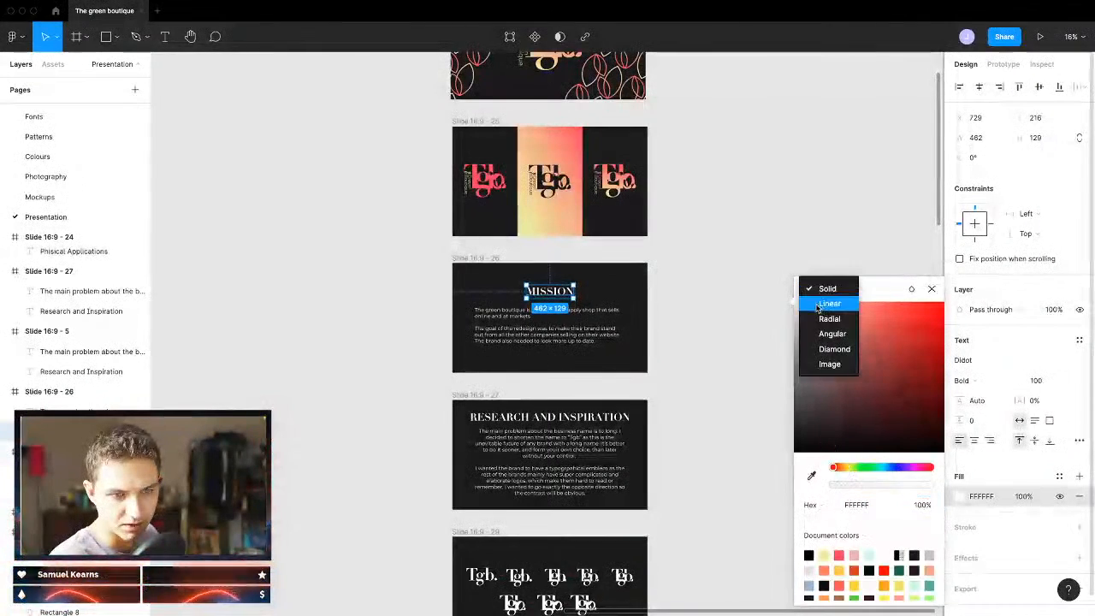
{"action": "left_click", "coordinate": [830, 303]}
{"action": "scroll", "coordinate": [523, 309], "scroll_direction": "up", "scroll_amount": 5}
{"action": "left_click_drag", "start_coordinate": [605, 242], "coordinate": [665, 245]}
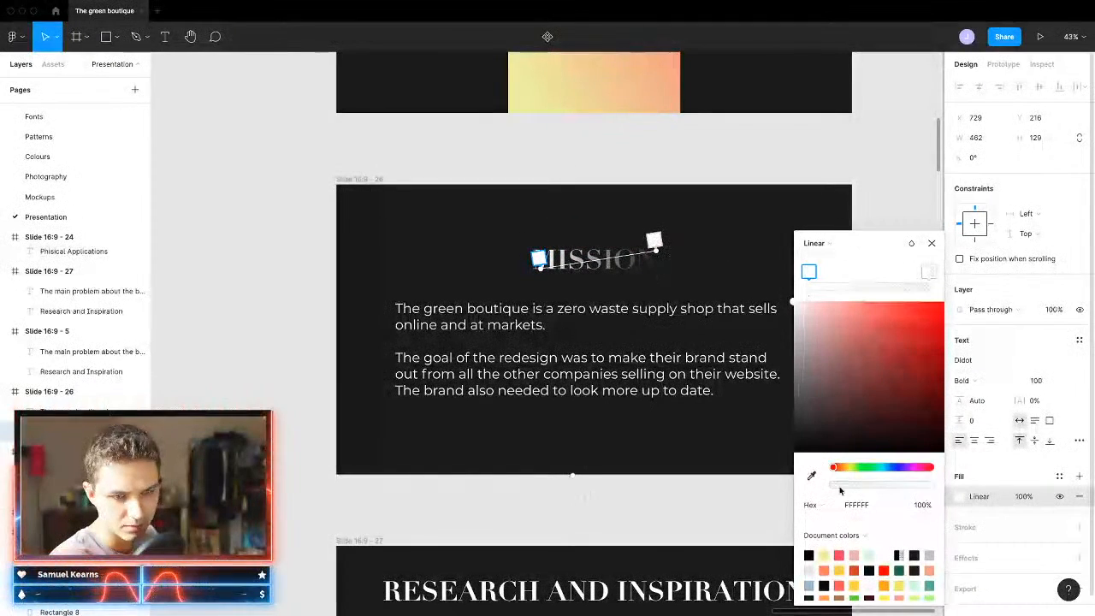
Step: Run the Mission heading's gradient from the document's coral red to pale yellow EDF0A2 and save it as a reusable colour style
{"action": "left_click", "coordinate": [840, 555]}
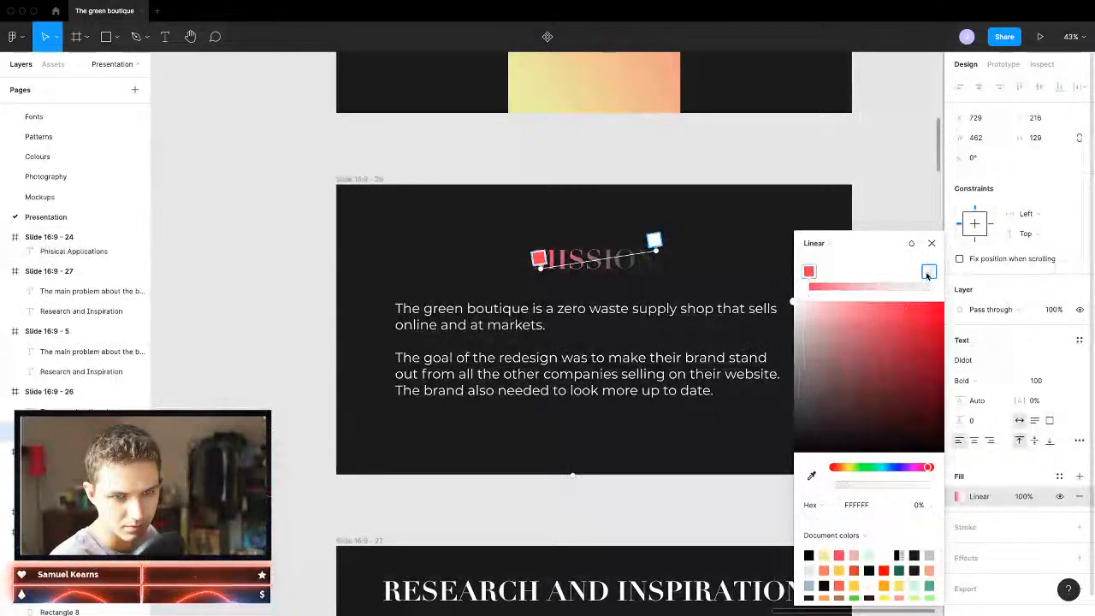
{"action": "left_click", "coordinate": [823, 556]}
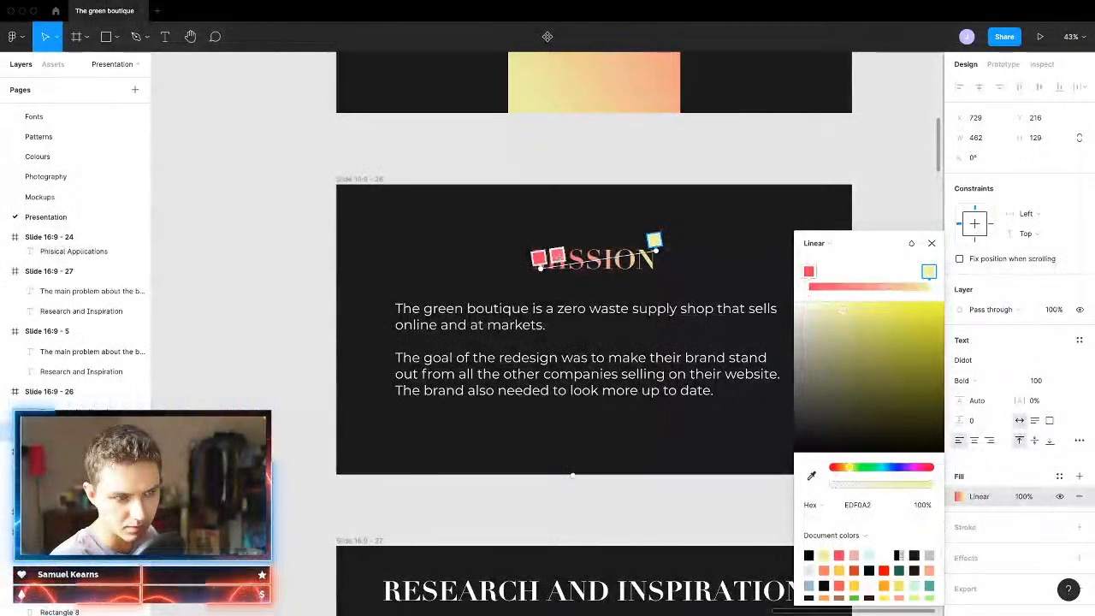
{"action": "left_click", "coordinate": [932, 244]}
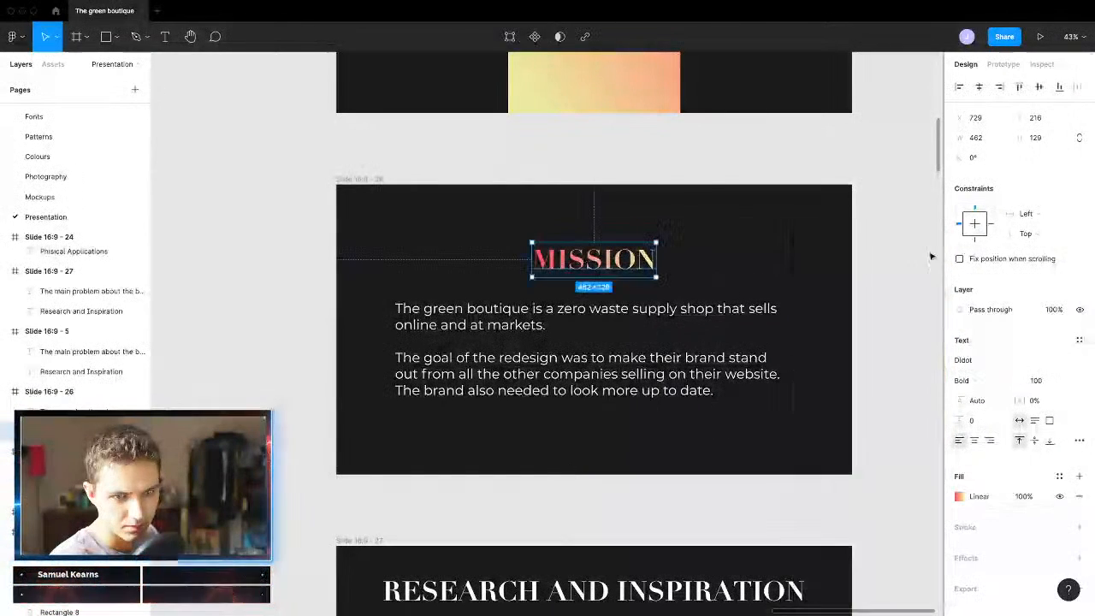
{"action": "left_click", "coordinate": [1061, 478]}
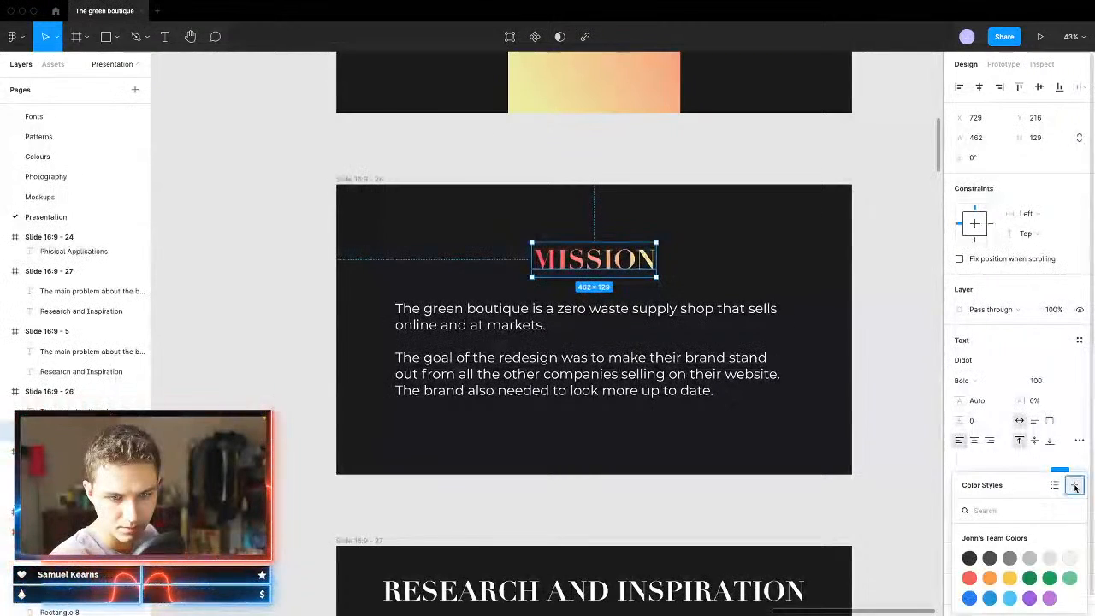
{"action": "left_click", "coordinate": [1075, 485]}
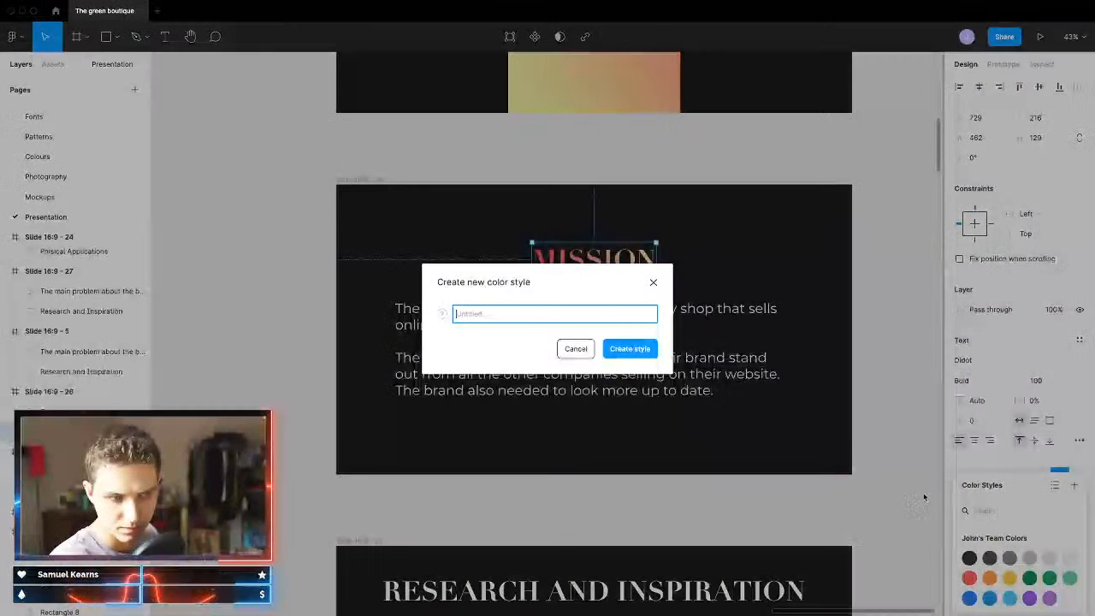
{"action": "left_click", "coordinate": [626, 349]}
Step: Apply the saved gradient colour style to all the other dark-slide headings, from Research and Inspiration through Phisical Applications
{"action": "scroll", "coordinate": [599, 385], "scroll_direction": "down", "scroll_amount": 3}
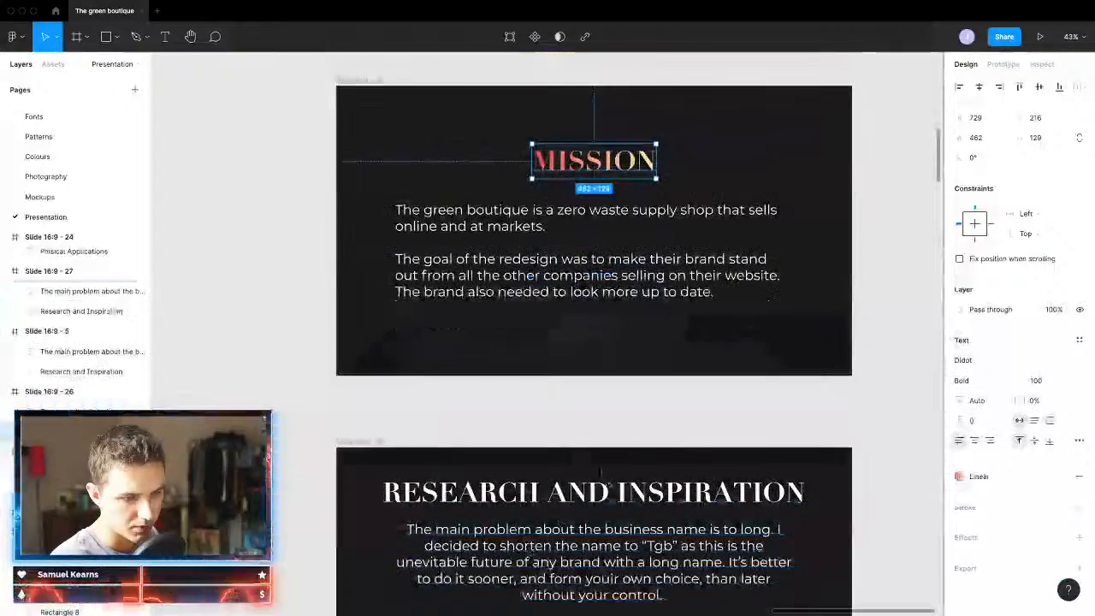
{"action": "left_click", "coordinate": [590, 491]}
{"action": "scroll", "coordinate": [617, 505], "scroll_direction": "down", "scroll_amount": 5}
{"action": "scroll", "coordinate": [617, 508], "scroll_direction": "down", "scroll_amount": 2}
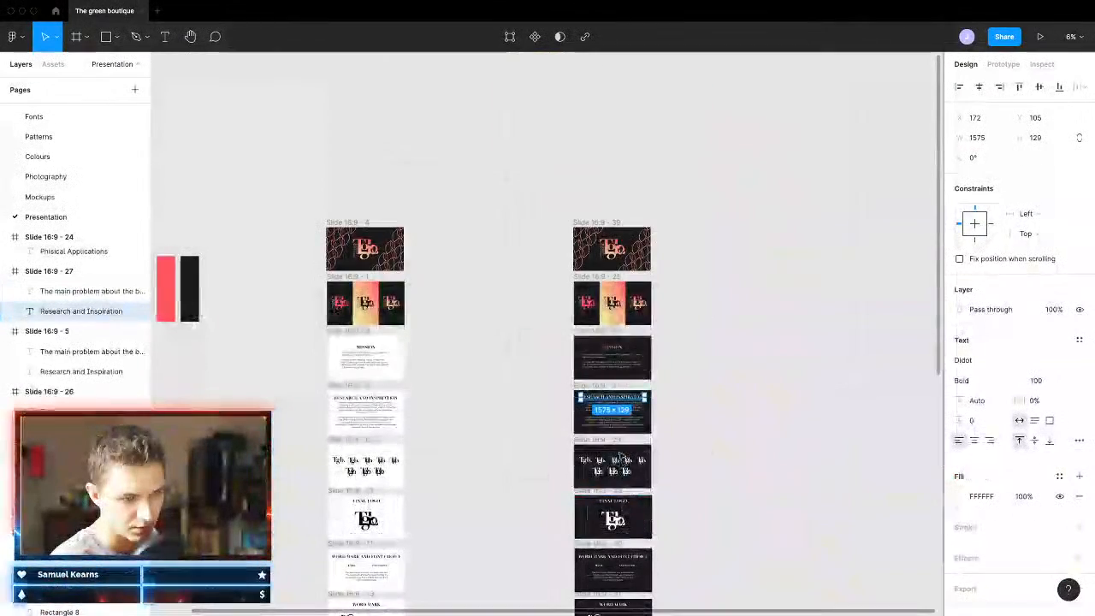
{"action": "scroll", "coordinate": [611, 515], "scroll_direction": "down", "scroll_amount": 3}
{"action": "scroll", "coordinate": [613, 517], "scroll_direction": "up", "scroll_amount": 4}
{"action": "left_click", "coordinate": [614, 496]}
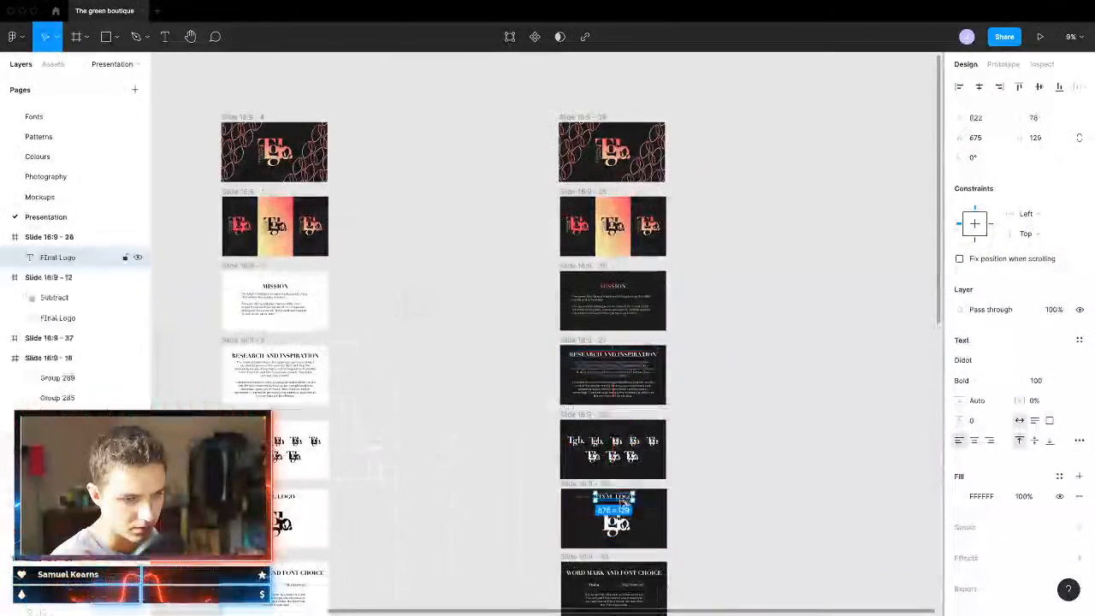
{"action": "scroll", "coordinate": [633, 402], "scroll_direction": "down", "scroll_amount": 1}
{"action": "left_click", "coordinate": [627, 331], "text": "shift"}
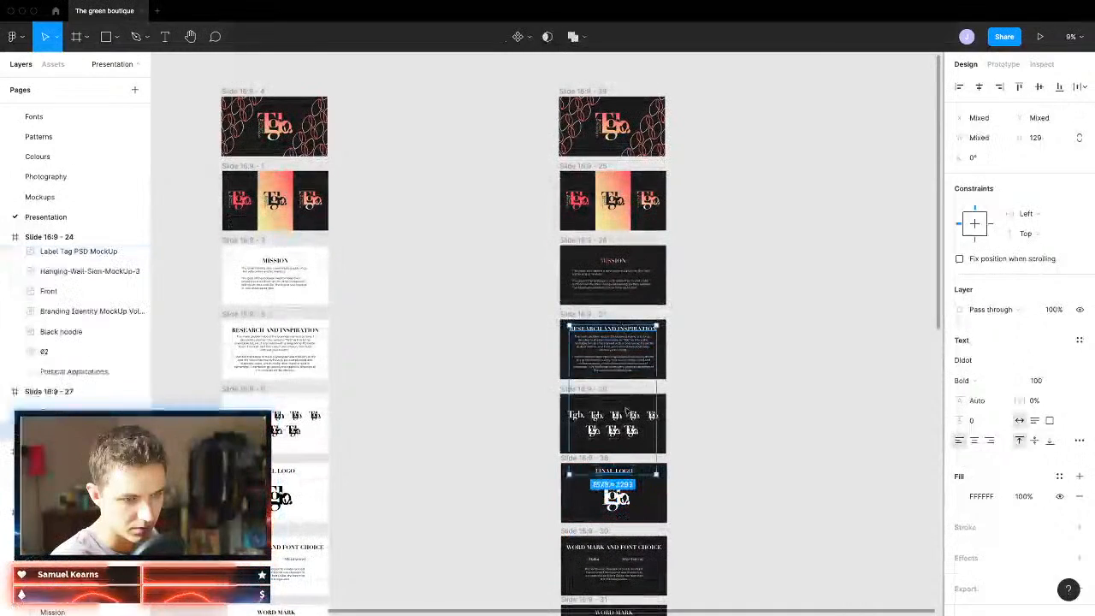
{"action": "scroll", "coordinate": [634, 505], "scroll_direction": "right", "scroll_amount": 4}
{"action": "scroll", "coordinate": [449, 507], "scroll_direction": "left", "scroll_amount": 2}
{"action": "scroll", "coordinate": [462, 501], "scroll_direction": "down", "scroll_amount": 3}
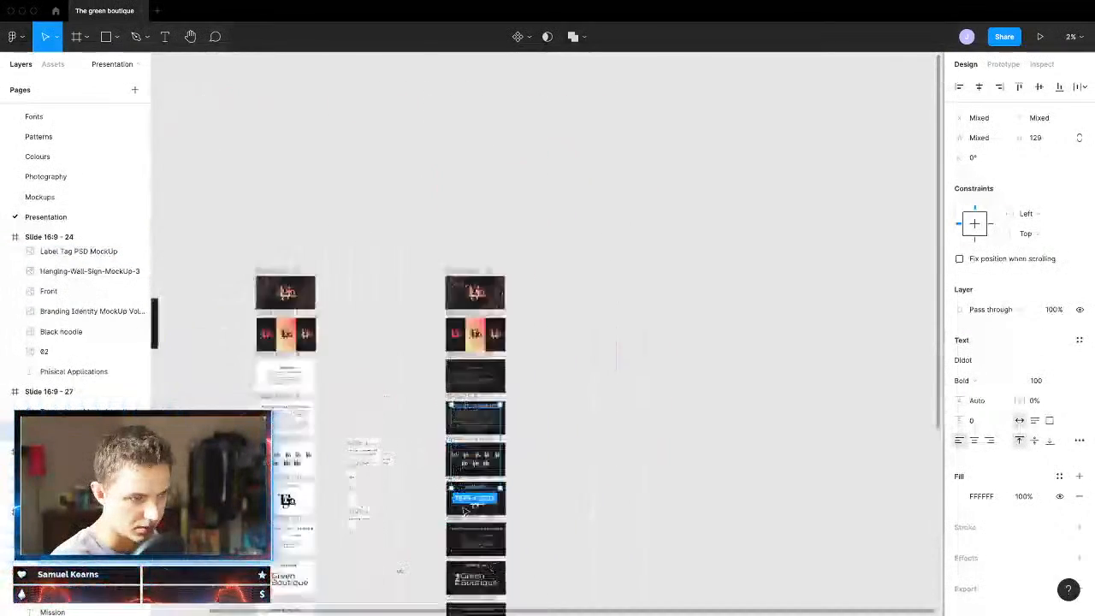
{"action": "scroll", "coordinate": [466, 497], "scroll_direction": "up", "scroll_amount": 3}
{"action": "scroll", "coordinate": [477, 487], "scroll_direction": "down", "scroll_amount": 3}
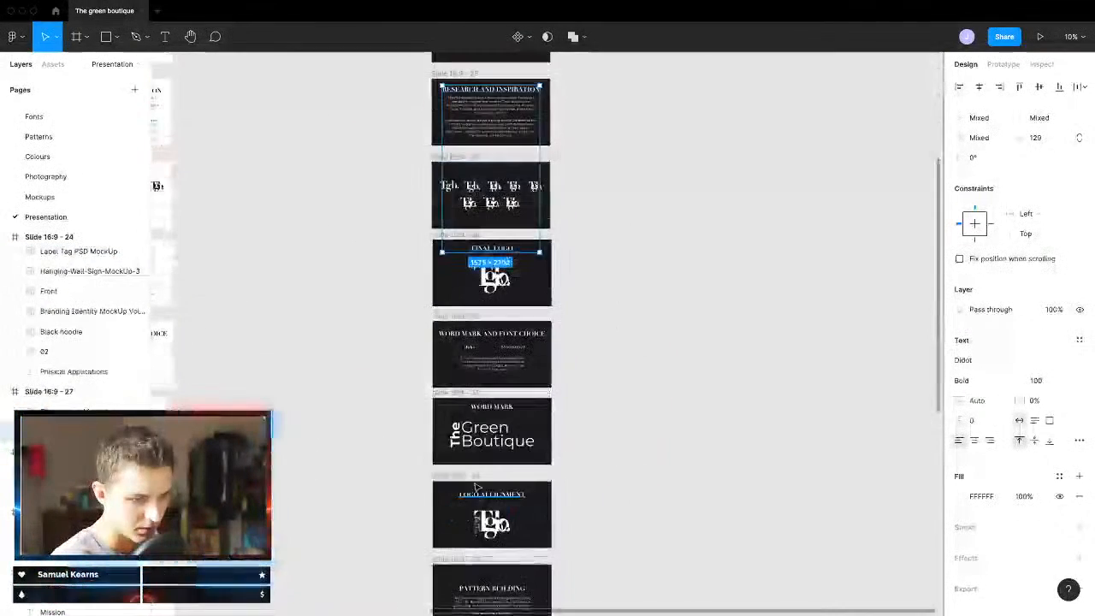
{"action": "left_click", "coordinate": [503, 335]}
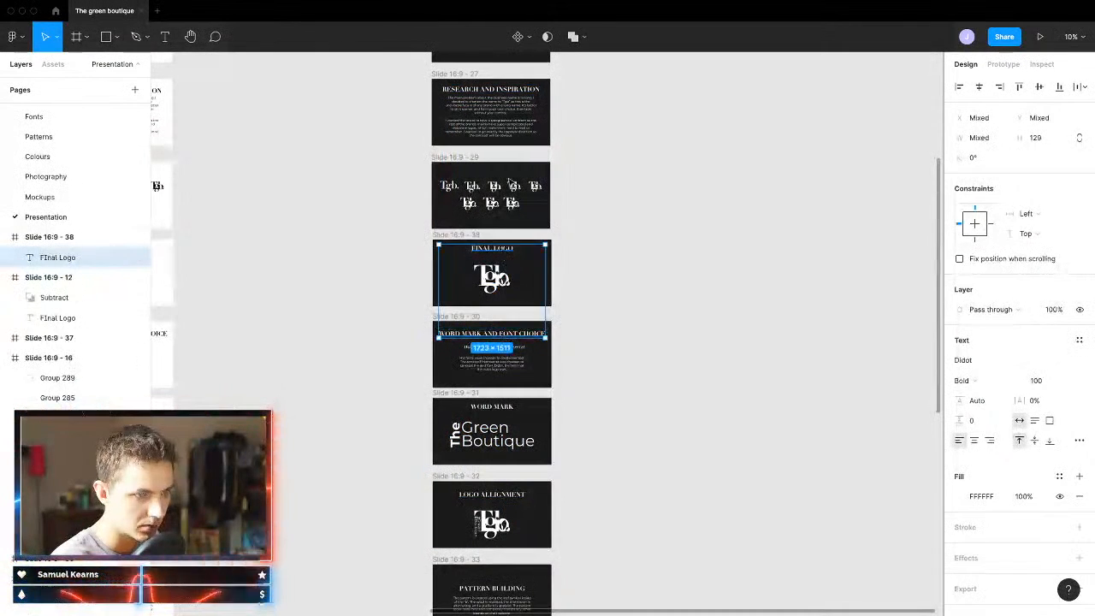
{"action": "left_click", "coordinate": [512, 90], "text": "shift"}
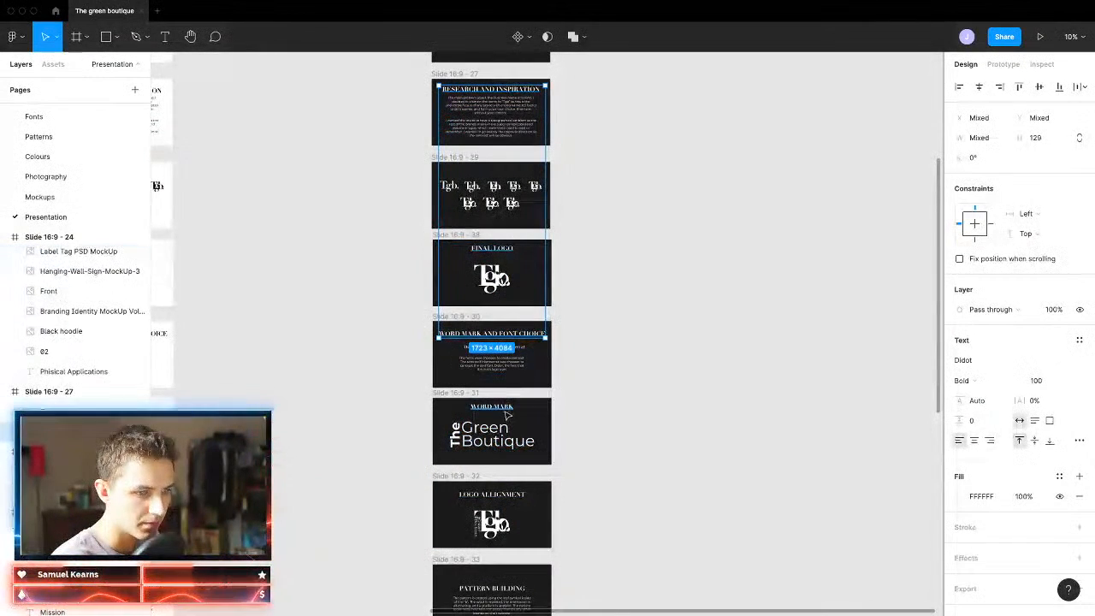
{"action": "left_click", "coordinate": [506, 410], "text": "shift"}
{"action": "scroll", "coordinate": [511, 410], "scroll_direction": "down", "scroll_amount": 4}
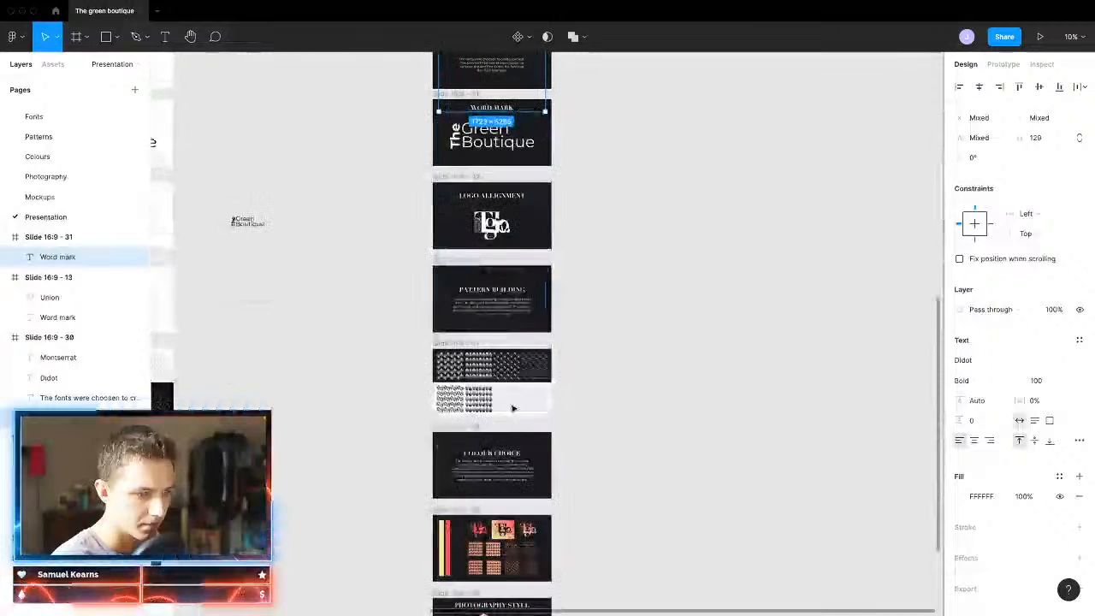
{"action": "left_click", "coordinate": [514, 198], "text": "shift"}
{"action": "scroll", "coordinate": [508, 379], "scroll_direction": "down", "scroll_amount": 2}
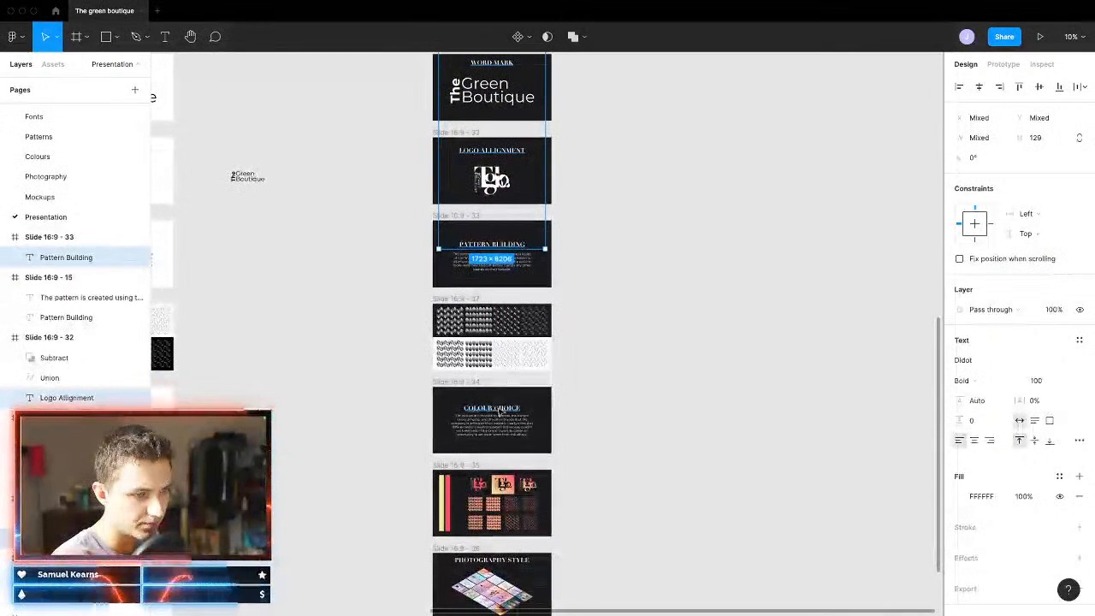
{"action": "left_click", "coordinate": [499, 411], "text": "shift"}
{"action": "scroll", "coordinate": [492, 404], "scroll_direction": "down", "scroll_amount": 5}
{"action": "left_click", "coordinate": [485, 314], "text": "shift"}
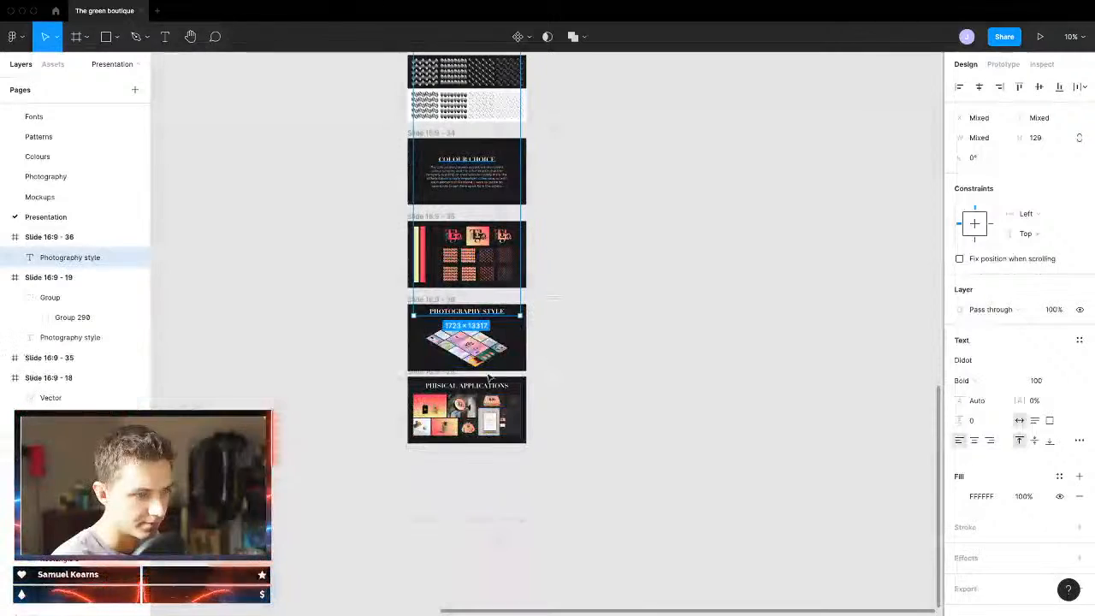
{"action": "left_click", "coordinate": [467, 386], "text": "shift"}
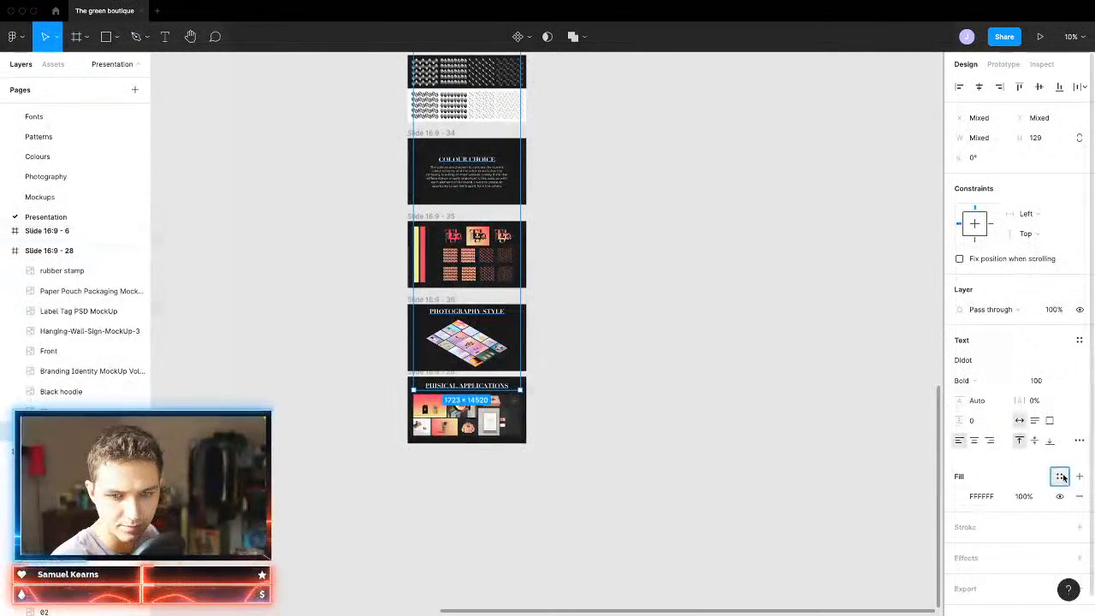
{"action": "left_click", "coordinate": [1061, 477]}
{"action": "left_click", "coordinate": [970, 506]}
{"action": "left_click", "coordinate": [724, 496]}
Step: Check the gradient headings across the dark slides, from Phisical Applications back up to Final Logo
{"action": "scroll", "coordinate": [454, 381], "scroll_direction": "up", "scroll_amount": 5}
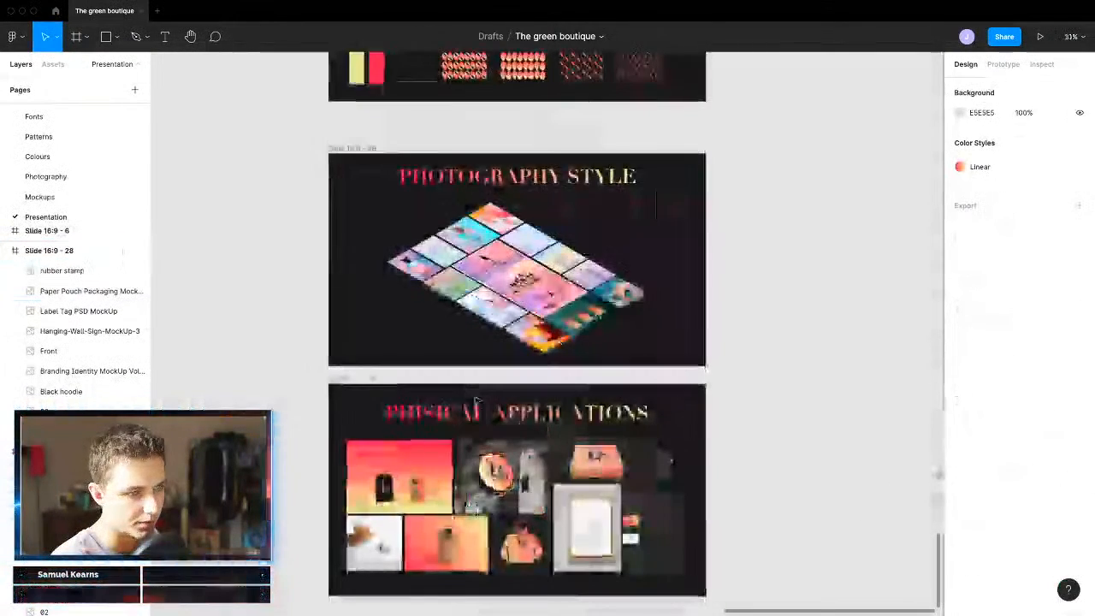
{"action": "scroll", "coordinate": [488, 385], "scroll_direction": "down", "scroll_amount": 3}
{"action": "scroll", "coordinate": [505, 363], "scroll_direction": "up", "scroll_amount": 2}
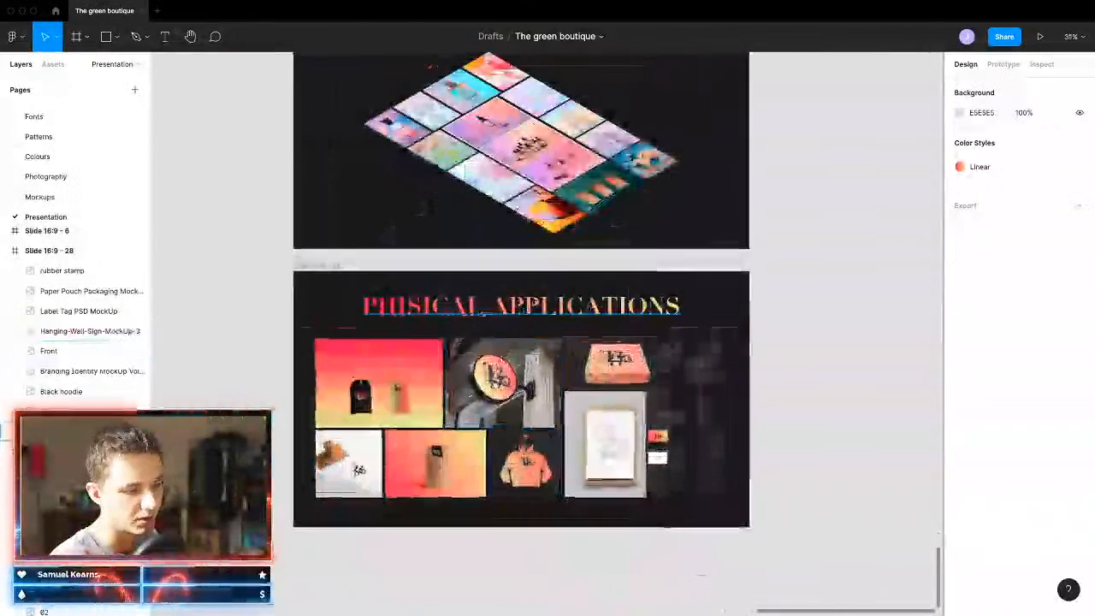
{"action": "left_click", "coordinate": [539, 315]}
{"action": "scroll", "coordinate": [539, 315], "scroll_direction": "down", "scroll_amount": 5}
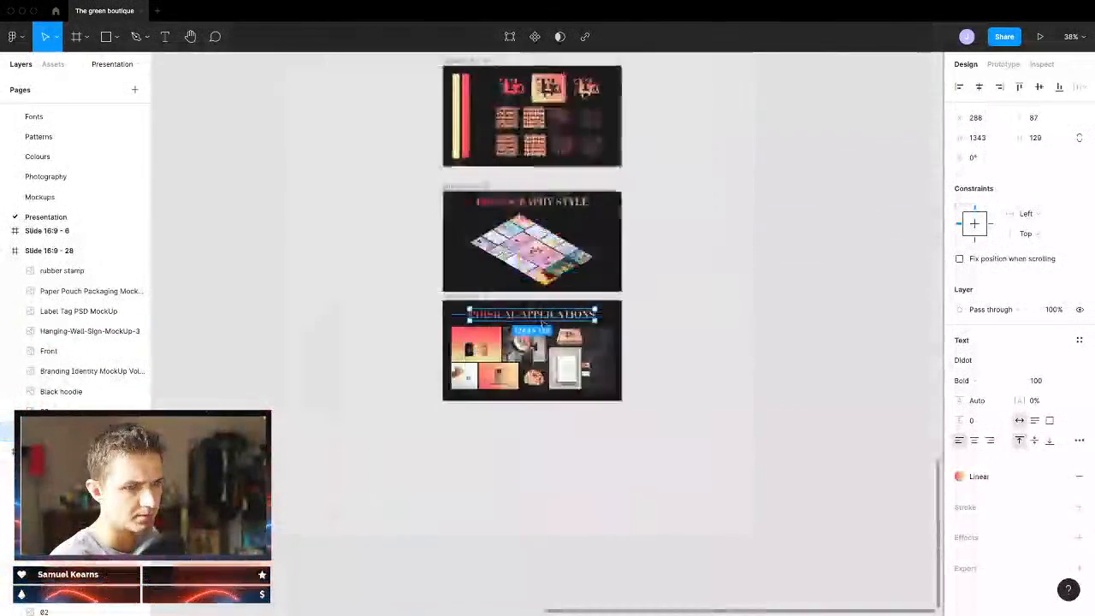
{"action": "scroll", "coordinate": [530, 325], "scroll_direction": "up", "scroll_amount": 10}
{"action": "scroll", "coordinate": [527, 334], "scroll_direction": "up", "scroll_amount": 5}
{"action": "scroll", "coordinate": [526, 335], "scroll_direction": "down", "scroll_amount": 3}
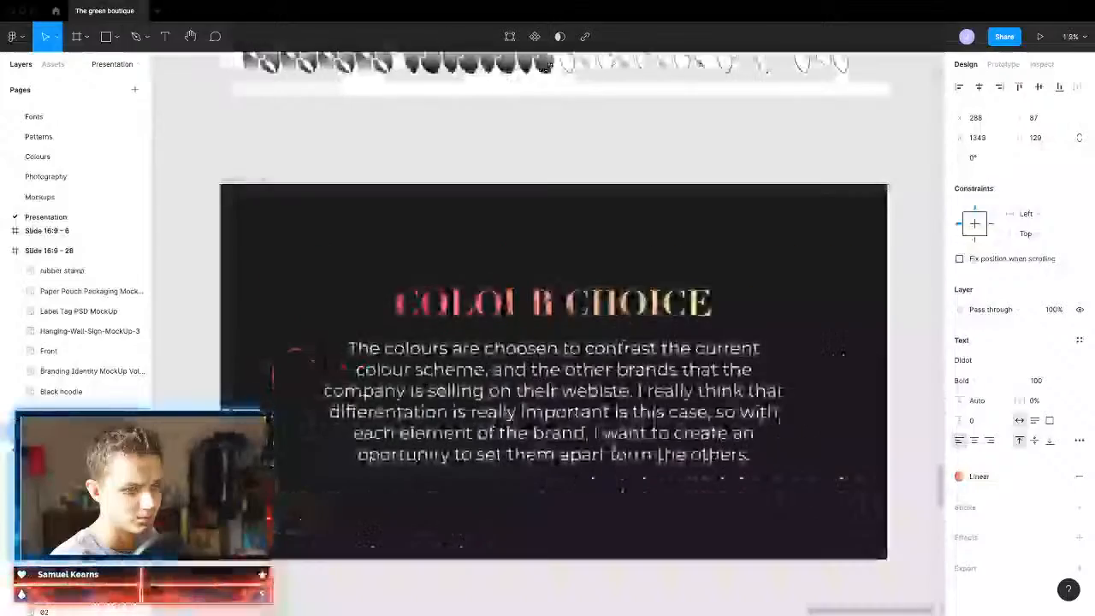
{"action": "scroll", "coordinate": [526, 334], "scroll_direction": "up", "scroll_amount": 5}
{"action": "scroll", "coordinate": [528, 343], "scroll_direction": "down", "scroll_amount": 4}
{"action": "scroll", "coordinate": [528, 343], "scroll_direction": "up", "scroll_amount": 3}
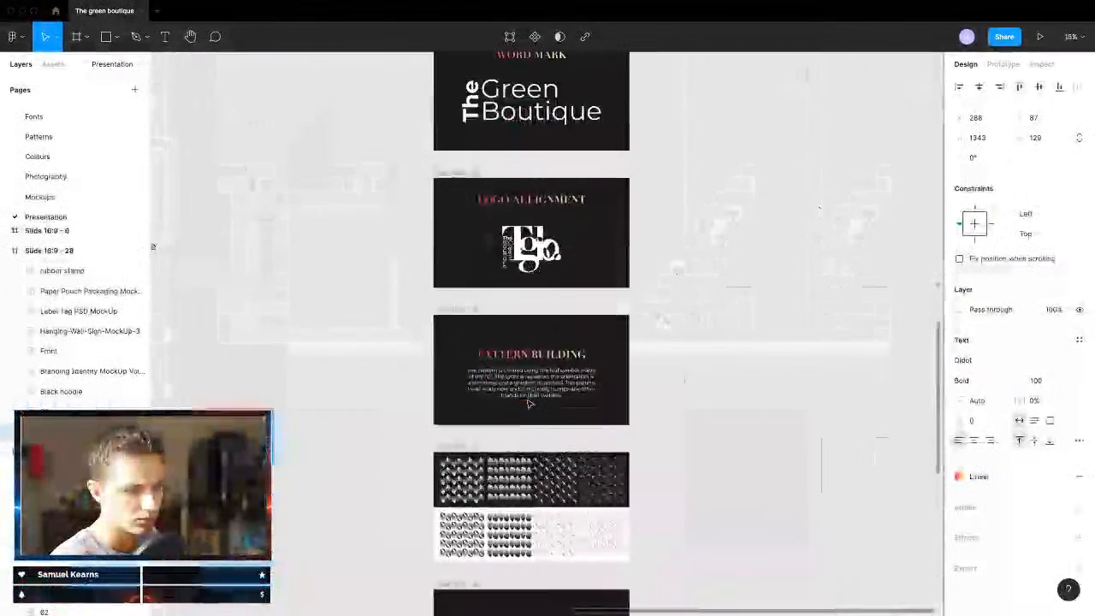
{"action": "scroll", "coordinate": [528, 359], "scroll_direction": "up", "scroll_amount": 3}
{"action": "scroll", "coordinate": [529, 404], "scroll_direction": "up", "scroll_amount": 2}
{"action": "scroll", "coordinate": [529, 404], "scroll_direction": "up", "scroll_amount": 4}
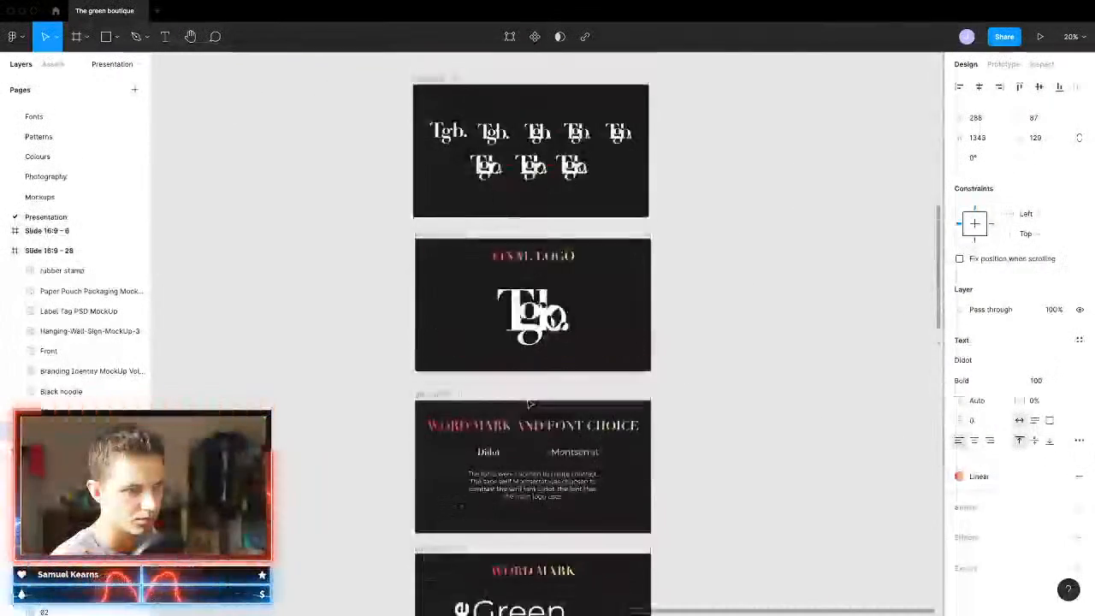
{"action": "scroll", "coordinate": [508, 409], "scroll_direction": "down", "scroll_amount": 4}
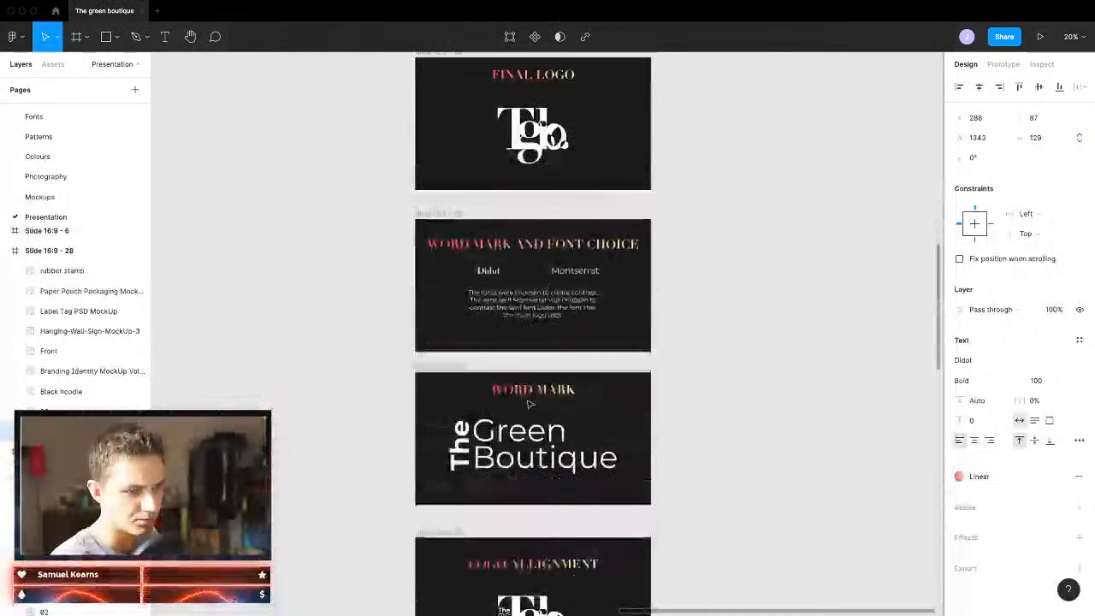
Step: Raise The Green Boutique word mark slightly on the dark Word Mark slide, to Y 367, keeping it horizontally centred
{"action": "left_click", "coordinate": [518, 444]}
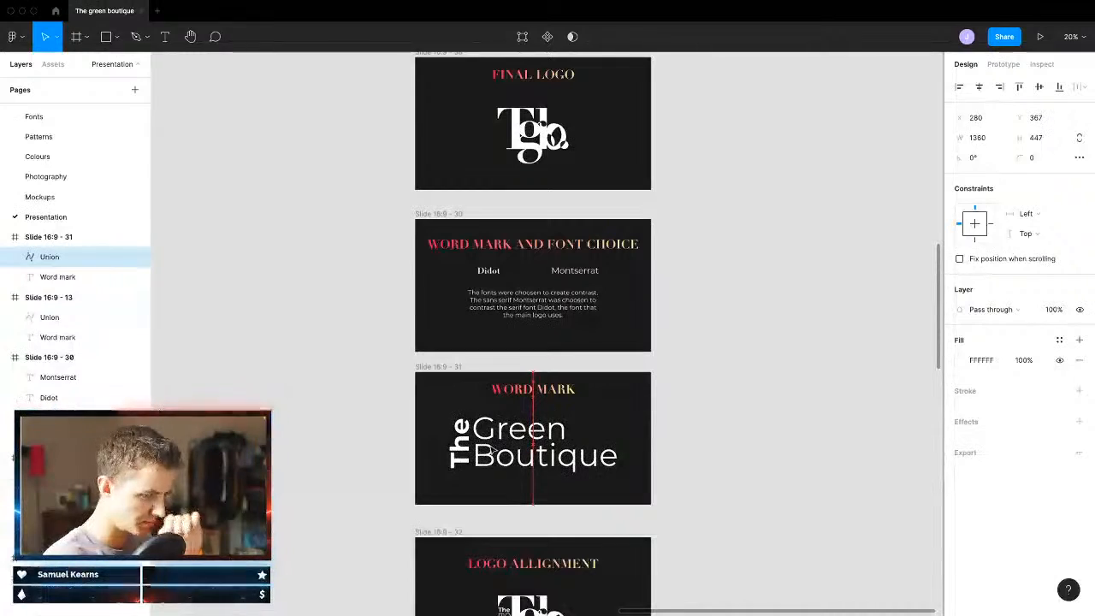
{"action": "left_click", "coordinate": [723, 369]}
Step: Try pale yellow EDF0A2 as the stroke colour of the arrows between the Tgb. logo variations on the dark slide
{"action": "scroll", "coordinate": [544, 364], "scroll_direction": "up", "scroll_amount": 12}
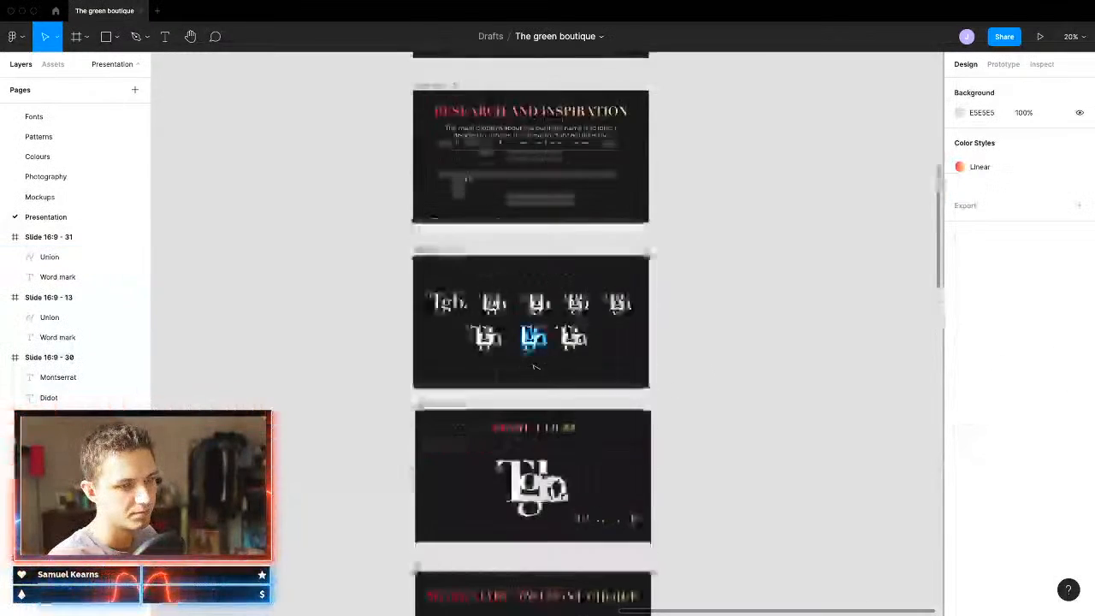
{"action": "scroll", "coordinate": [531, 368], "scroll_direction": "down", "scroll_amount": 4}
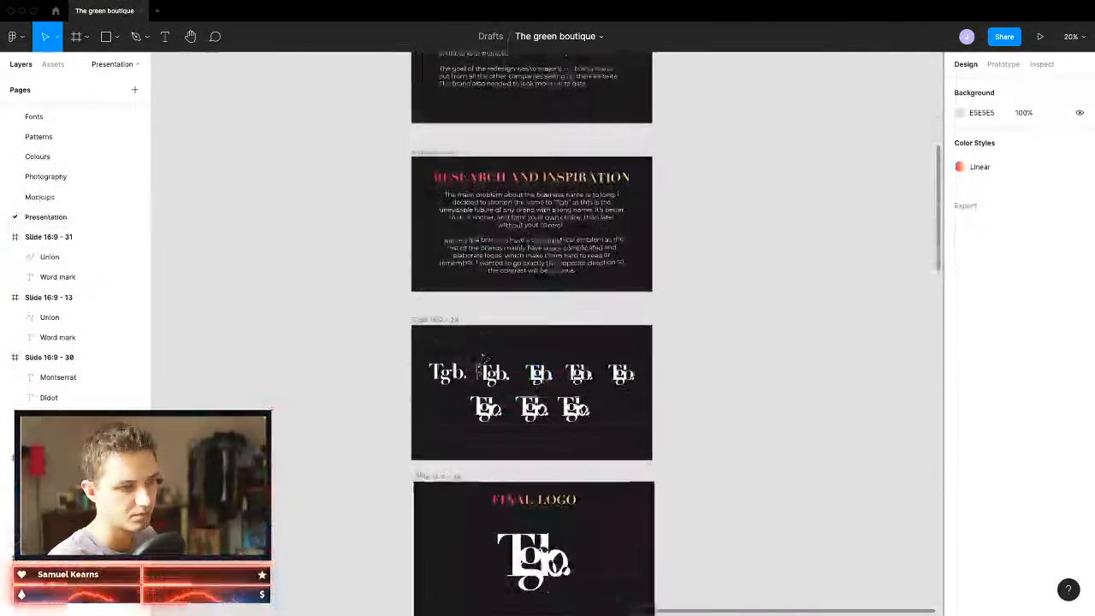
{"action": "scroll", "coordinate": [483, 372], "scroll_direction": "up", "scroll_amount": 3}
{"action": "left_click", "coordinate": [471, 375]}
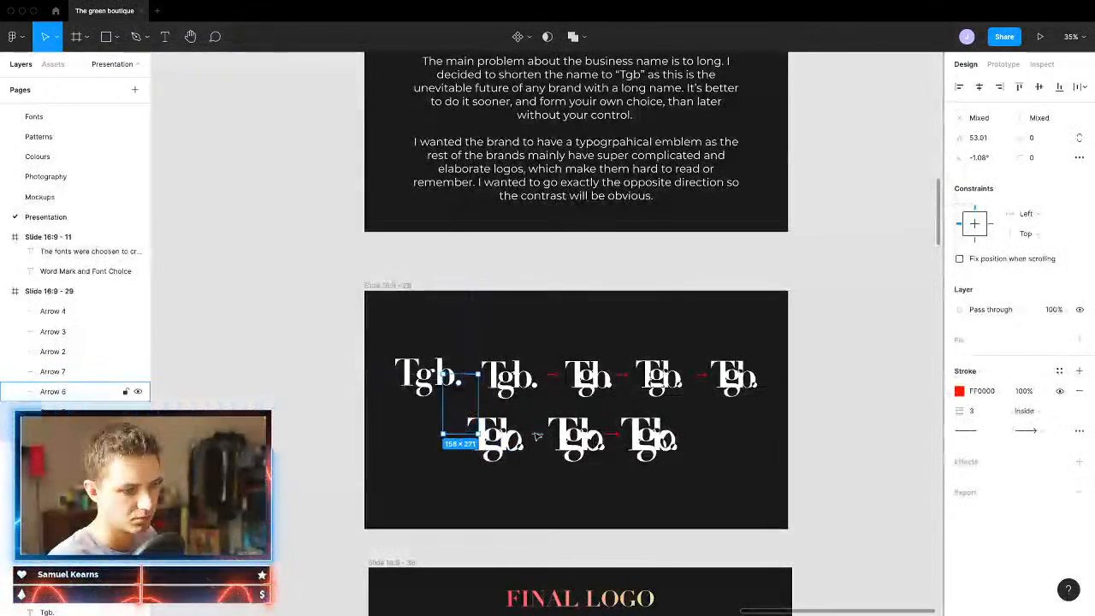
{"action": "left_click_drag", "start_coordinate": [306, 331], "coordinate": [853, 486]}
{"action": "left_click", "coordinate": [960, 411]}
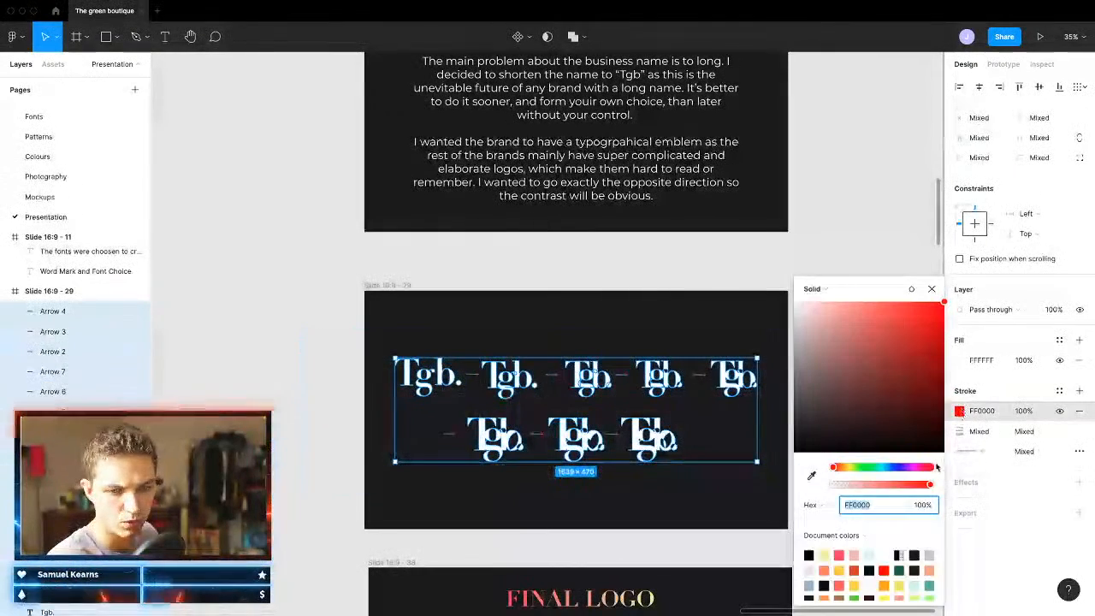
{"action": "left_click", "coordinate": [825, 556]}
{"action": "left_click", "coordinate": [724, 276]}
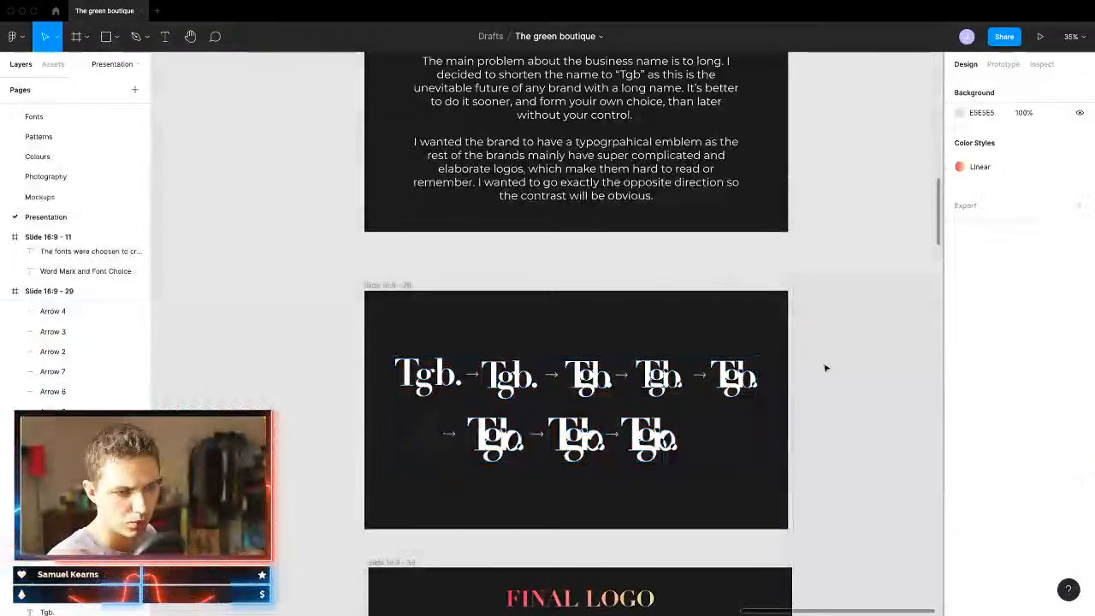
Step: Change the stroke of the arrows between the dark slide's Tgb. logo variations to the document's coral red
{"action": "scroll", "coordinate": [593, 437], "scroll_direction": "up", "scroll_amount": 5}
{"action": "scroll", "coordinate": [805, 283], "scroll_direction": "down", "scroll_amount": 5}
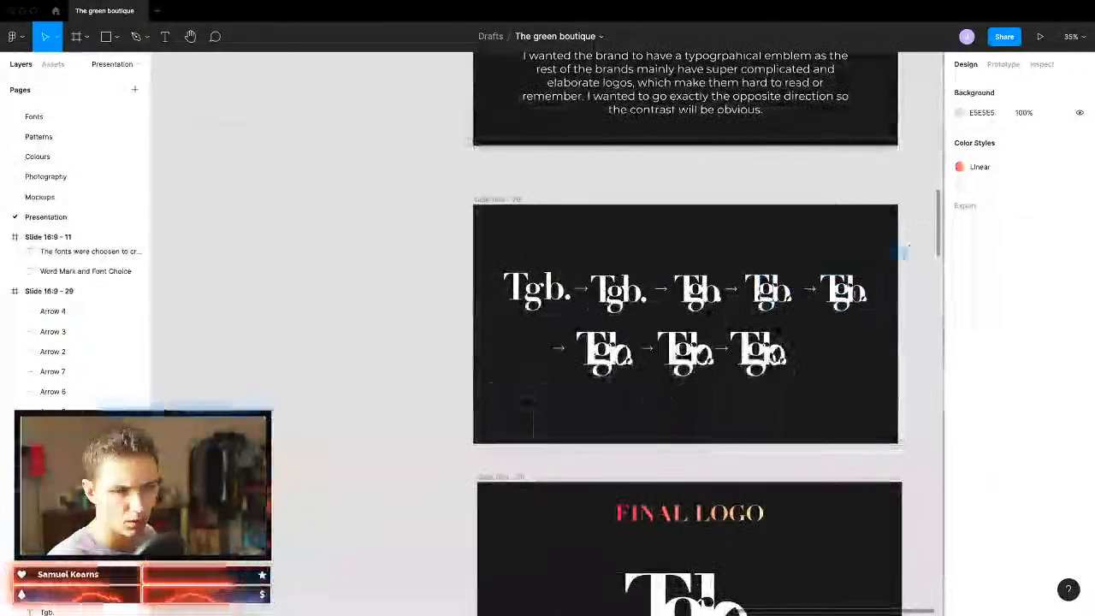
{"action": "left_click_drag", "start_coordinate": [912, 248], "coordinate": [496, 398]}
{"action": "left_click", "coordinate": [960, 411]}
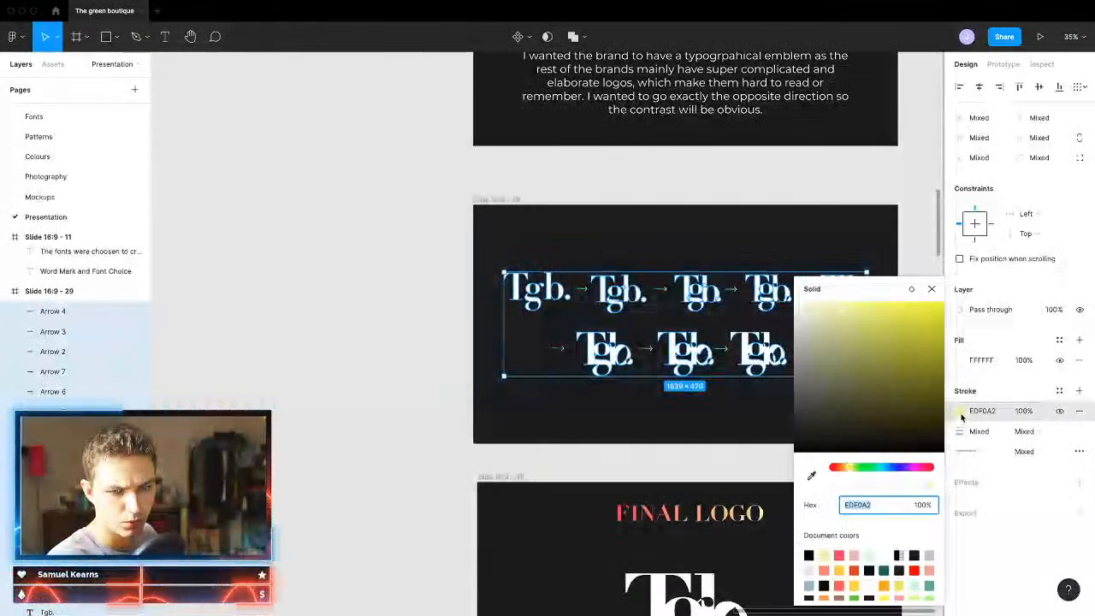
{"action": "left_click", "coordinate": [850, 563]}
{"action": "left_click", "coordinate": [453, 397]}
{"action": "scroll", "coordinate": [707, 410], "scroll_direction": "right", "scroll_amount": 3}
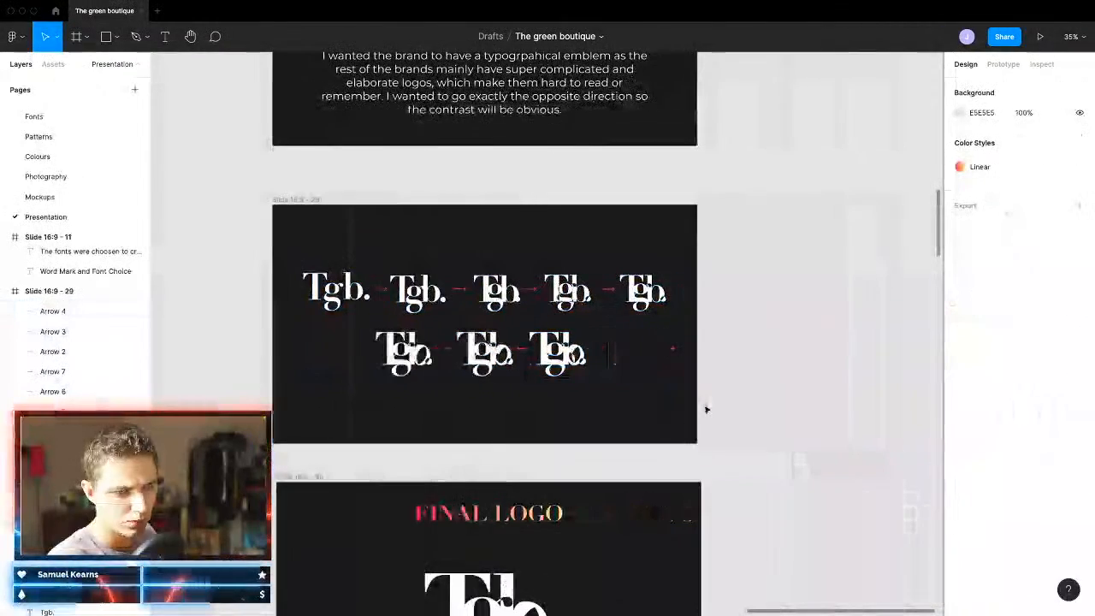
{"action": "scroll", "coordinate": [707, 410], "scroll_direction": "down", "scroll_amount": 10}
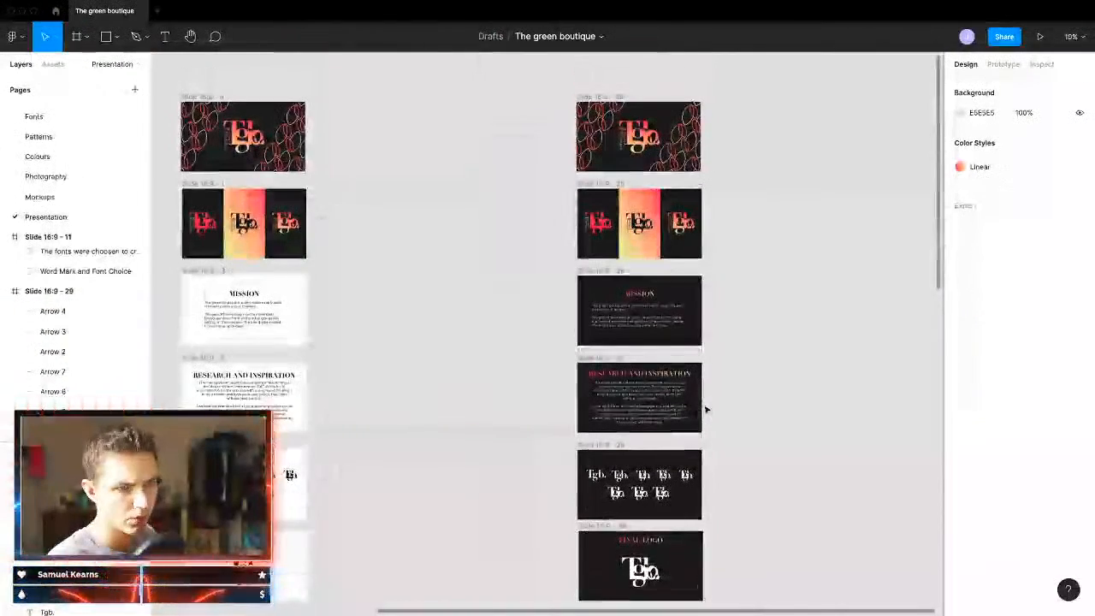
{"action": "scroll", "coordinate": [706, 409], "scroll_direction": "right", "scroll_amount": 2}
{"action": "scroll", "coordinate": [616, 394], "scroll_direction": "down", "scroll_amount": 5}
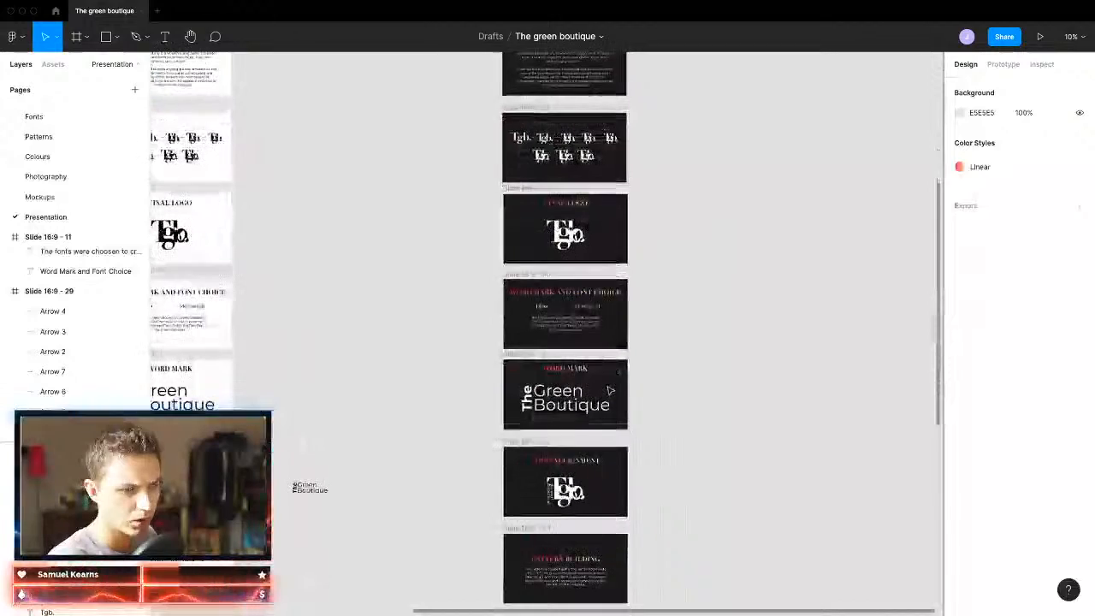
Step: Change the background of the lower row of four pattern tiles on the dark colour palette slide from near-black to white
{"action": "scroll", "coordinate": [609, 390], "scroll_direction": "down", "scroll_amount": 5}
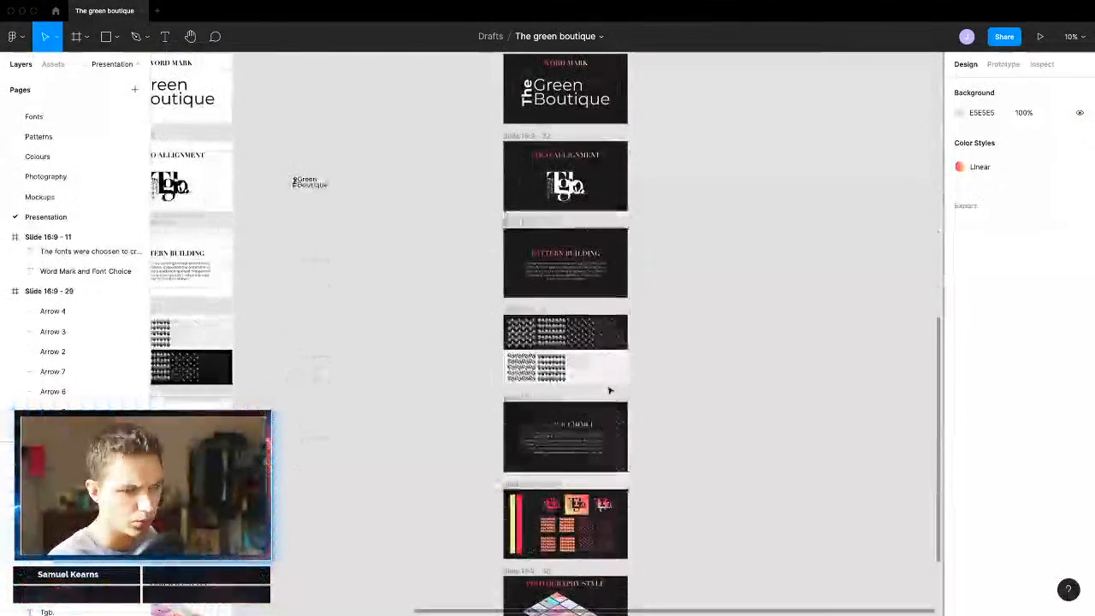
{"action": "scroll", "coordinate": [610, 390], "scroll_direction": "down", "scroll_amount": 6}
{"action": "scroll", "coordinate": [615, 354], "scroll_direction": "up", "scroll_amount": 4}
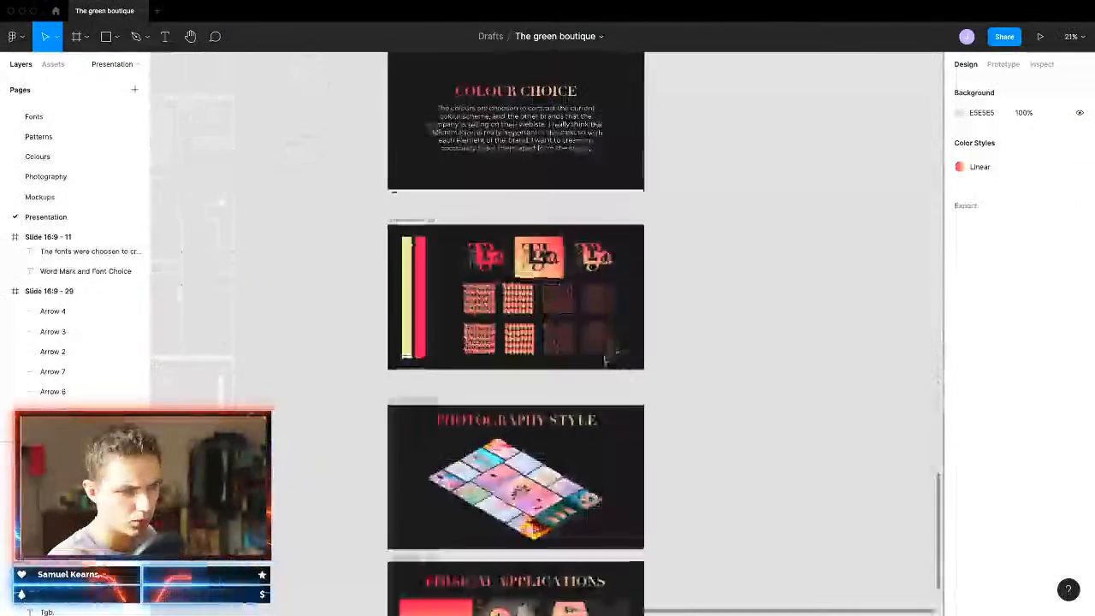
{"action": "scroll", "coordinate": [615, 354], "scroll_direction": "up", "scroll_amount": 5}
{"action": "left_click_drag", "start_coordinate": [862, 254], "coordinate": [241, 381]}
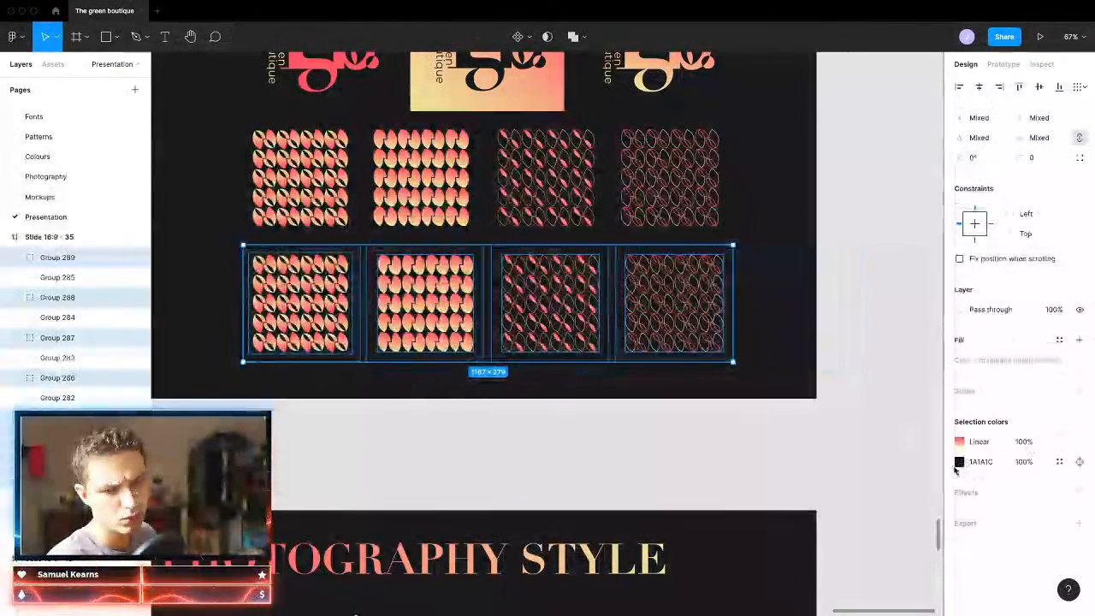
{"action": "left_click", "coordinate": [959, 465]}
{"action": "left_click_drag", "start_coordinate": [849, 346], "coordinate": [747, 303]}
{"action": "left_click", "coordinate": [933, 225]}
Step: Draw a rectangle about 320 × 1001 around the colour bars on the dark palette slide and send it behind them
{"action": "scroll", "coordinate": [736, 349], "scroll_direction": "down", "scroll_amount": 5}
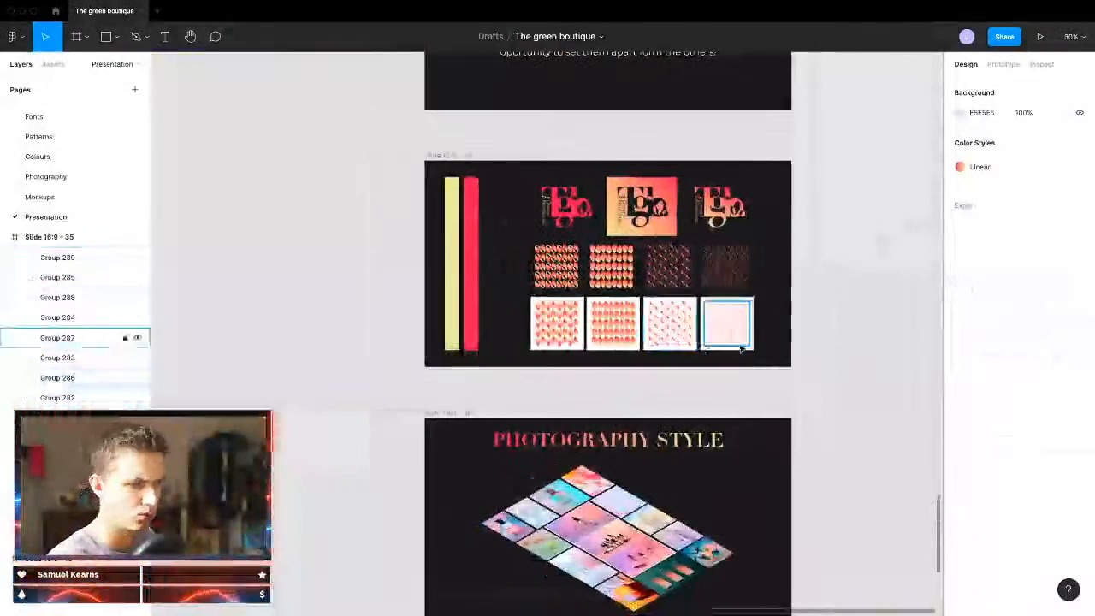
{"action": "scroll", "coordinate": [736, 349], "scroll_direction": "down", "scroll_amount": 1}
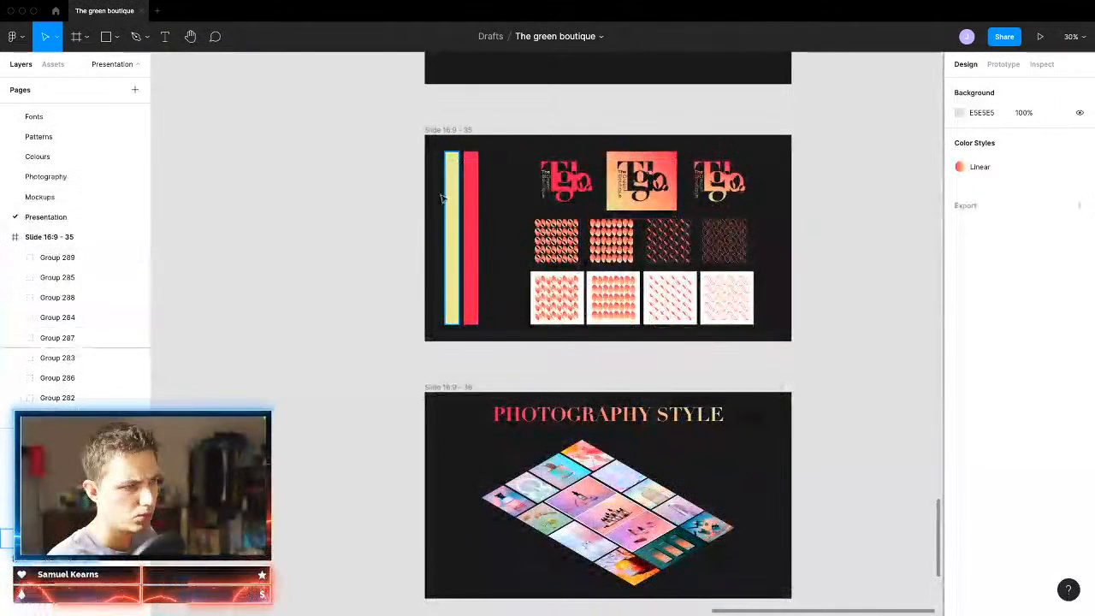
{"action": "key", "text": "r"}
{"action": "left_click_drag", "start_coordinate": [436, 143], "coordinate": [503, 318]}
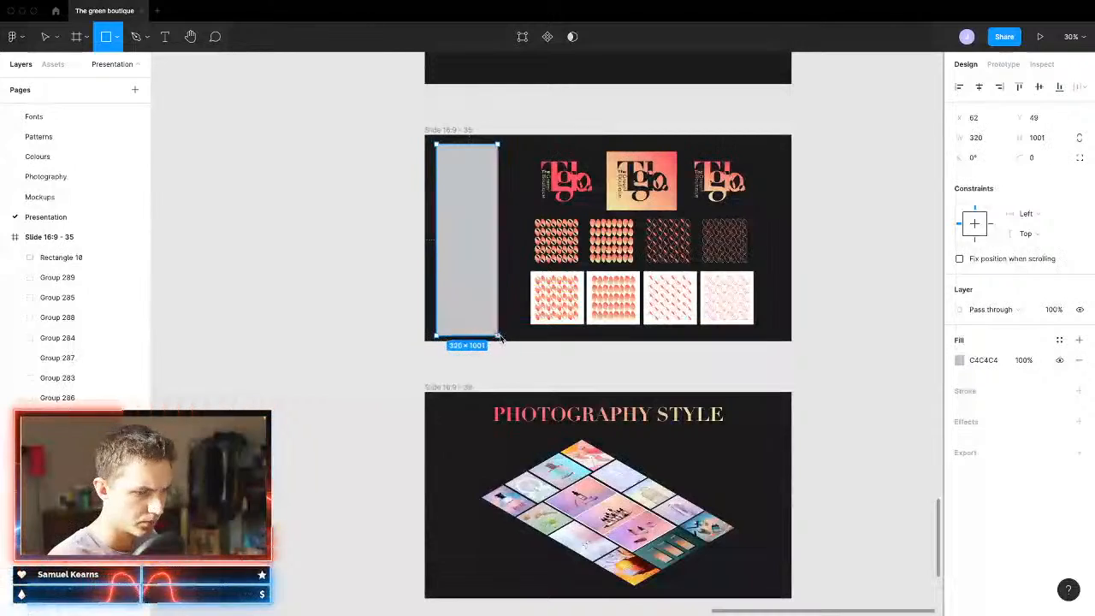
{"action": "key", "text": "ctrl+shift+bracketleft"}
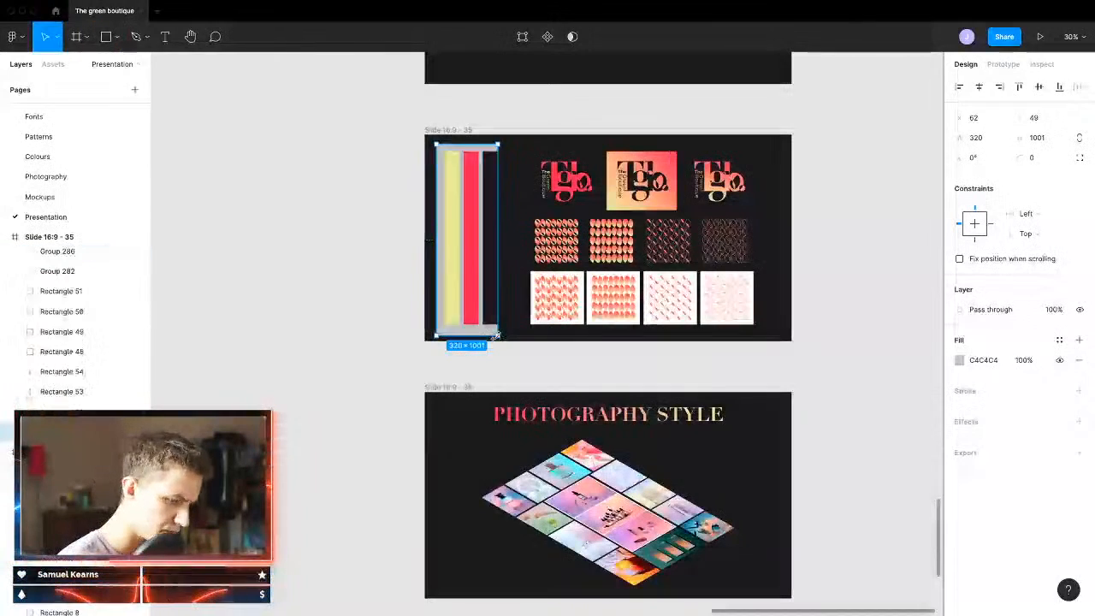
Step: Fill the rectangle behind the colour bars with white FFFFFF and resize it to about 351 × 984 to frame them evenly
{"action": "left_click", "coordinate": [961, 360]}
{"action": "left_click", "coordinate": [798, 305]}
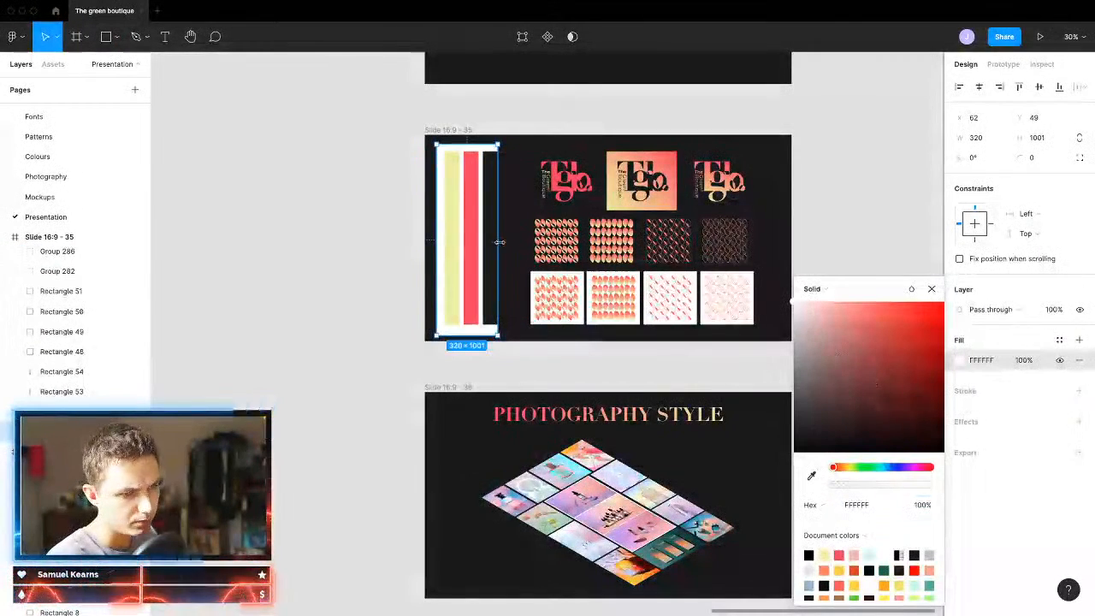
{"action": "left_click_drag", "start_coordinate": [498, 242], "coordinate": [506, 244]}
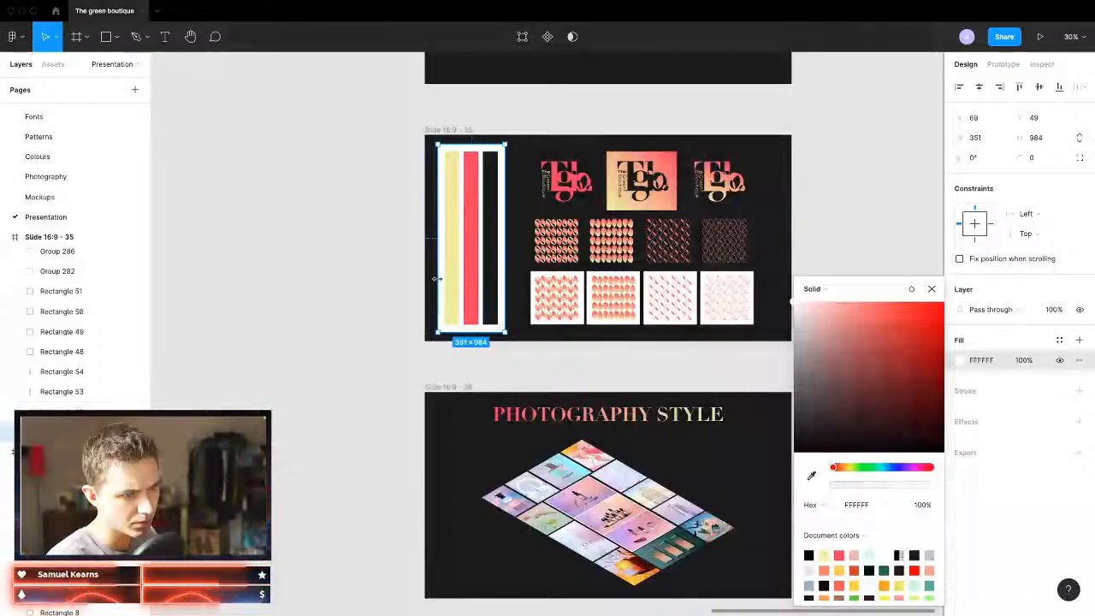
{"action": "left_click", "coordinate": [363, 309]}
Step: Review the dark slides, from Photography Style and Phisical Applications up through the logo slides and back to the palette
{"action": "scroll", "coordinate": [362, 309], "scroll_direction": "down", "scroll_amount": 4}
{"action": "scroll", "coordinate": [701, 374], "scroll_direction": "right", "scroll_amount": 2}
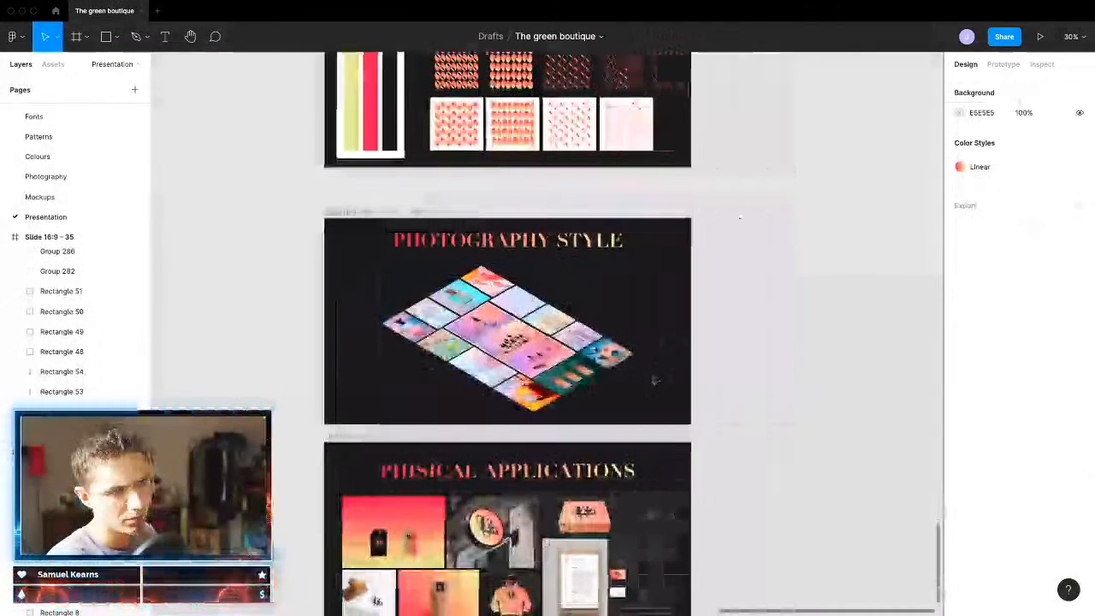
{"action": "scroll", "coordinate": [667, 385], "scroll_direction": "down", "scroll_amount": 3}
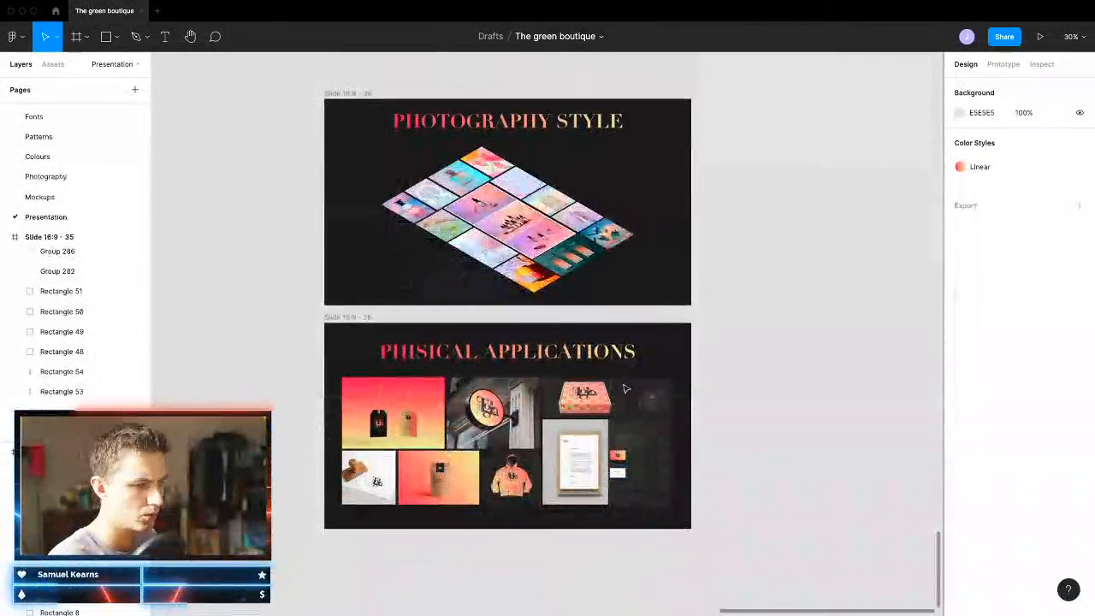
{"action": "scroll", "coordinate": [626, 389], "scroll_direction": "down", "scroll_amount": 1}
{"action": "scroll", "coordinate": [729, 353], "scroll_direction": "up", "scroll_amount": 1}
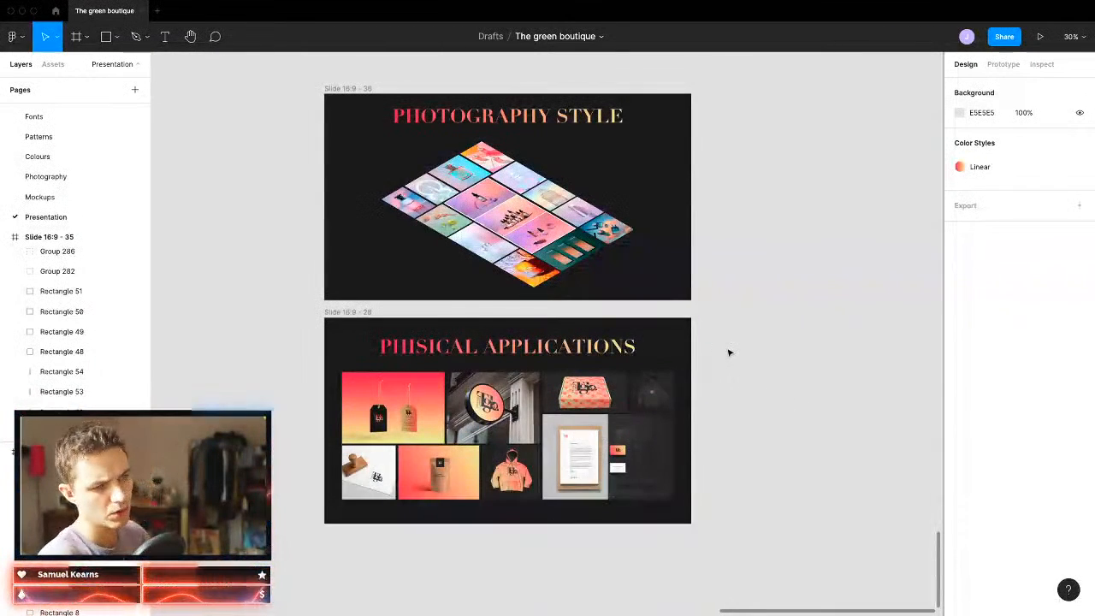
{"action": "scroll", "coordinate": [729, 352], "scroll_direction": "up", "scroll_amount": 10}
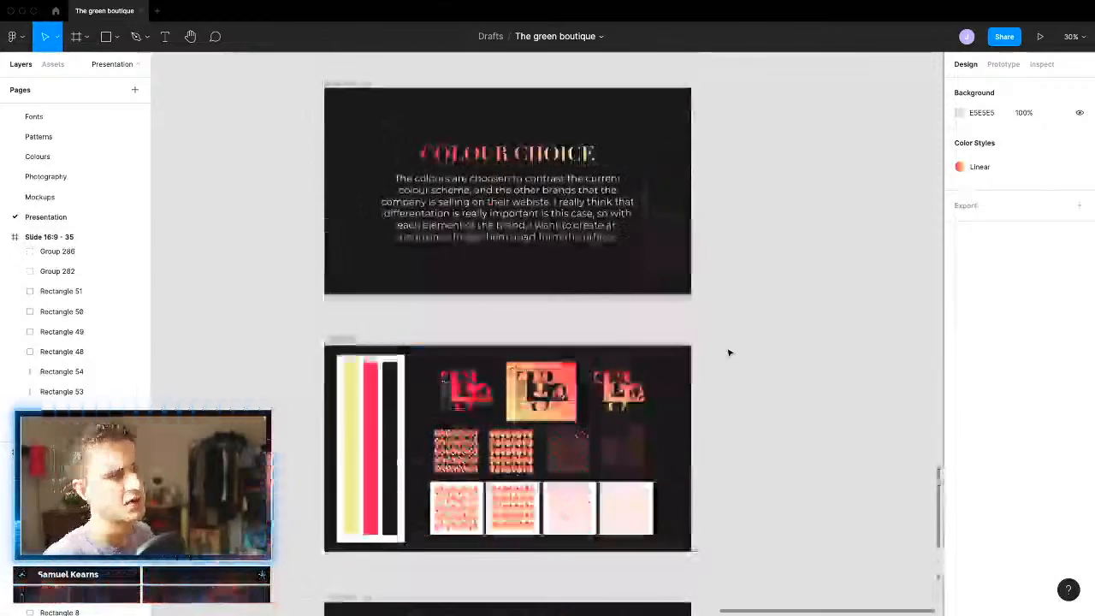
{"action": "scroll", "coordinate": [609, 379], "scroll_direction": "down", "scroll_amount": 5}
{"action": "scroll", "coordinate": [609, 378], "scroll_direction": "up", "scroll_amount": 12}
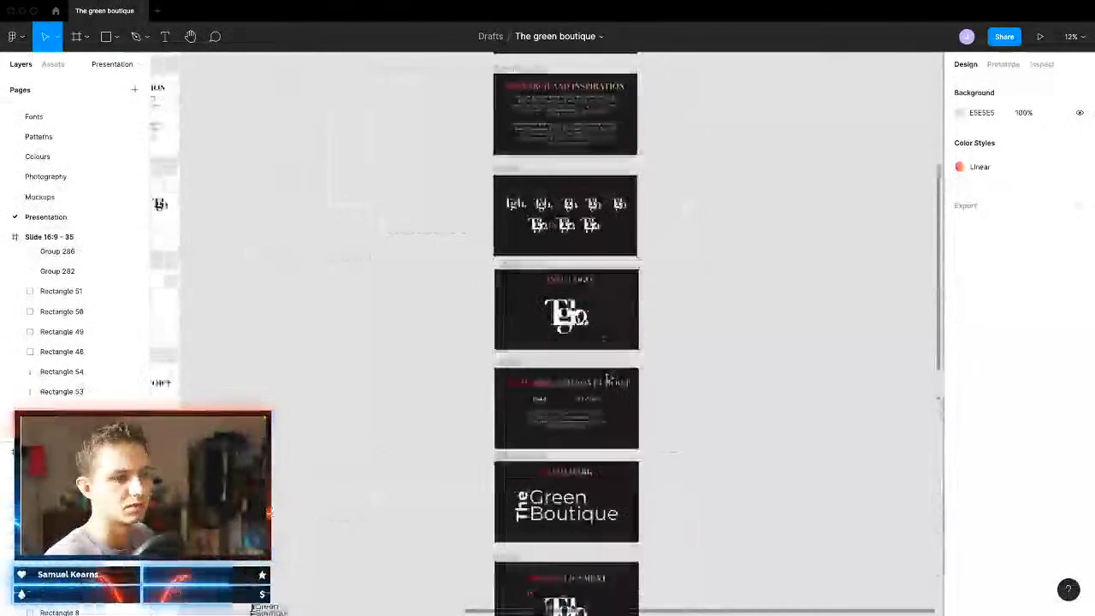
{"action": "scroll", "coordinate": [607, 374], "scroll_direction": "right", "scroll_amount": 3}
{"action": "scroll", "coordinate": [506, 401], "scroll_direction": "down", "scroll_amount": 10}
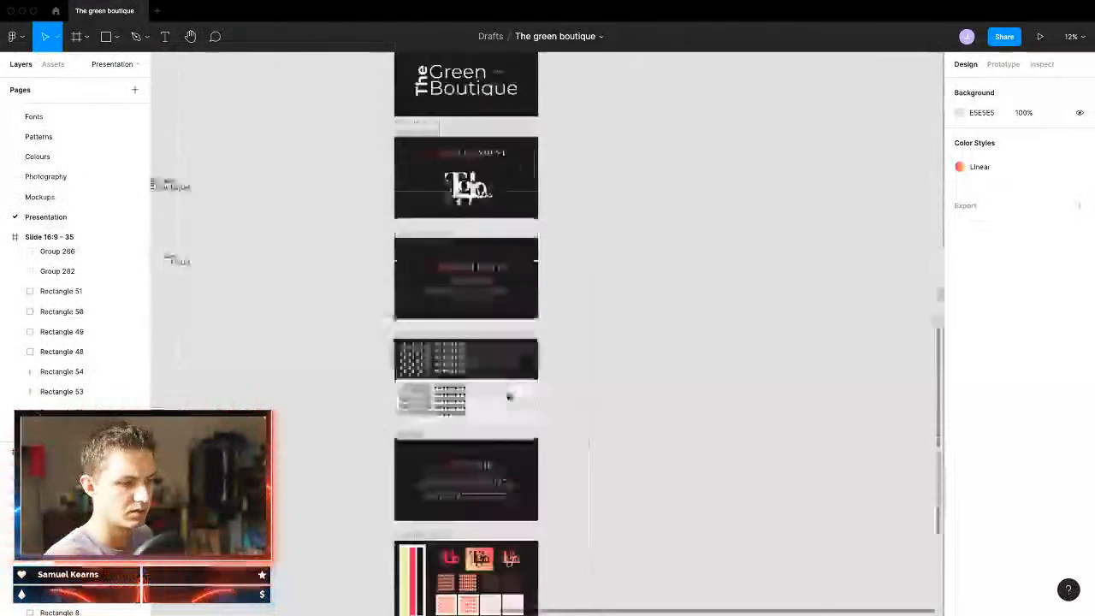
{"action": "scroll", "coordinate": [479, 385], "scroll_direction": "up", "scroll_amount": 10}
Step: Try the document's pale yellow as the text colour of the paragraph on the dark Colour Choice slide
{"action": "scroll", "coordinate": [476, 342], "scroll_direction": "up", "scroll_amount": 5}
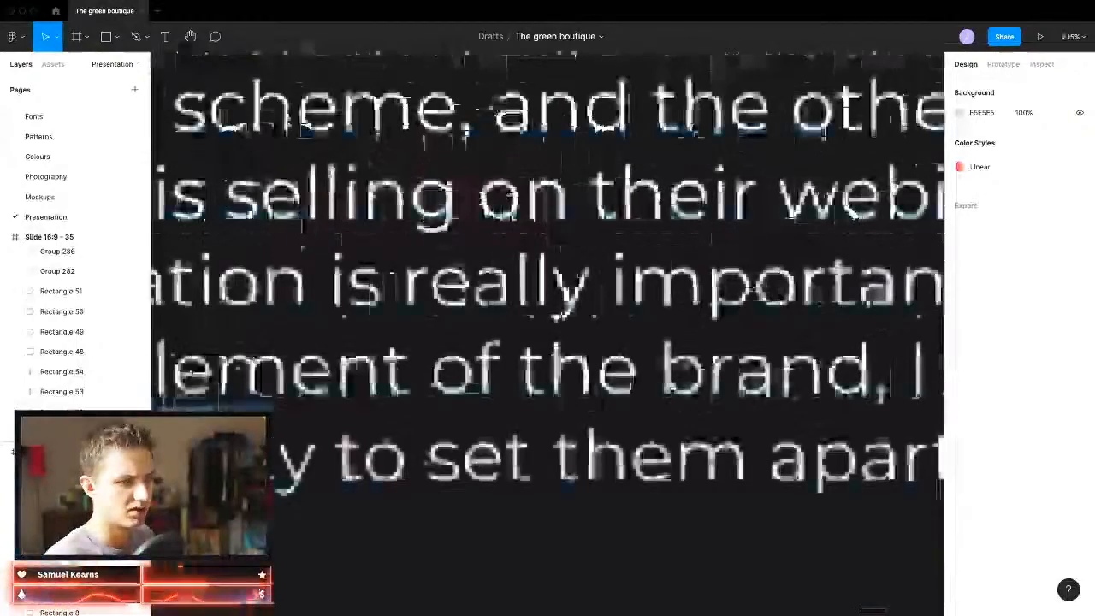
{"action": "scroll", "coordinate": [467, 260], "scroll_direction": "down", "scroll_amount": 10}
{"action": "scroll", "coordinate": [464, 260], "scroll_direction": "up", "scroll_amount": 10}
{"action": "left_click", "coordinate": [466, 257]}
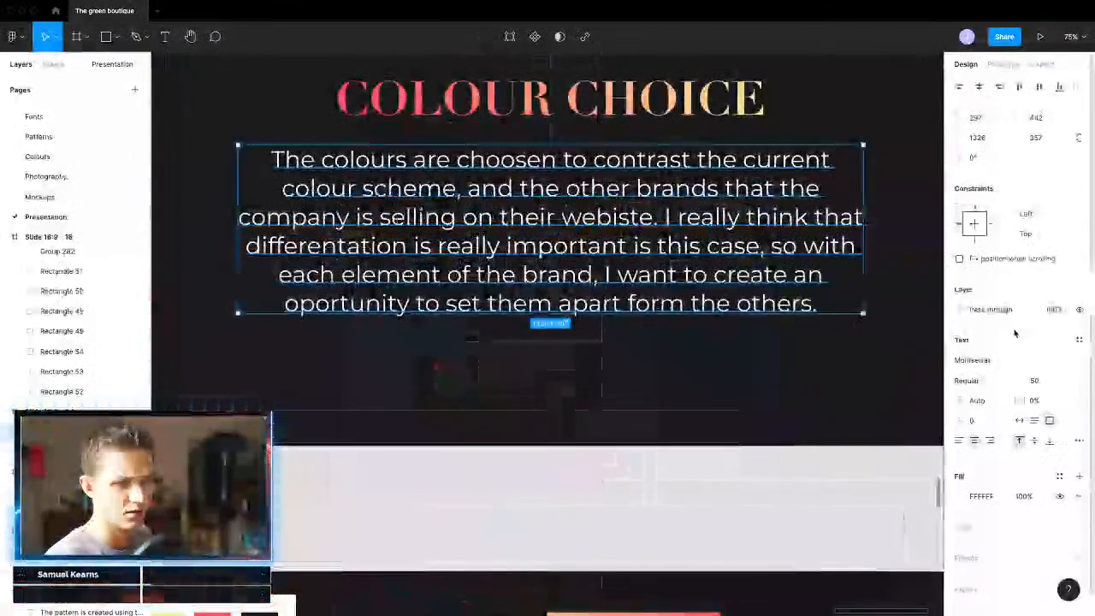
{"action": "left_click", "coordinate": [960, 496]}
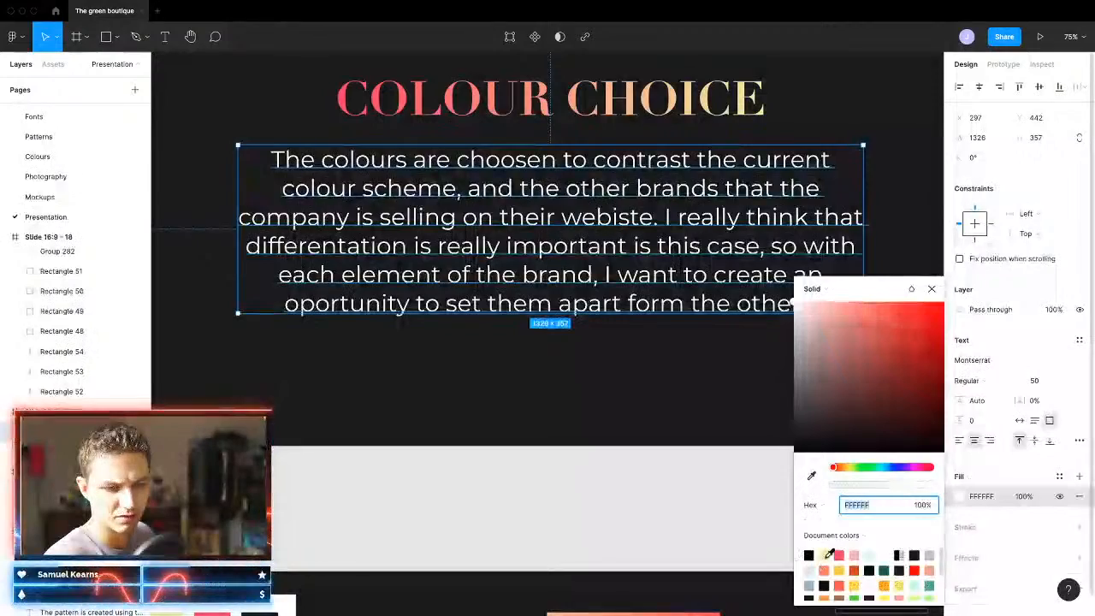
{"action": "left_click", "coordinate": [827, 556]}
{"action": "left_click", "coordinate": [653, 459]}
{"action": "scroll", "coordinate": [653, 460], "scroll_direction": "down", "scroll_amount": 5}
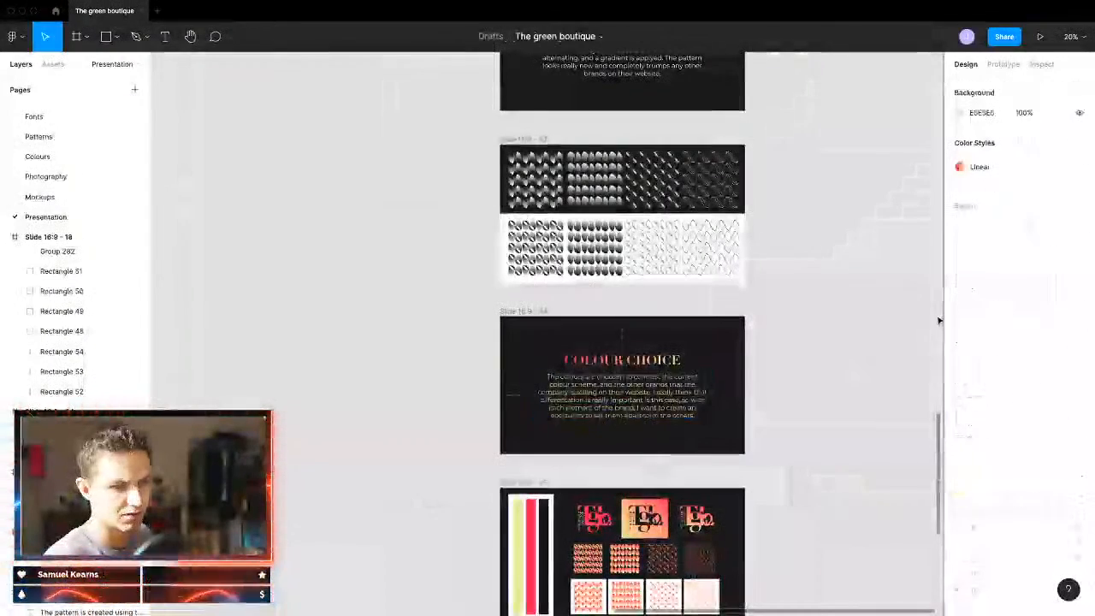
Step: Undo the pale yellow colour change on the Colour Choice paragraph
{"action": "key", "text": "super+z"}
{"action": "key", "text": "super+z"}
{"action": "left_click", "coordinate": [767, 445]}
Step: Duplicate the whole column of dark slides and place the copy to the right of the original column
{"action": "scroll", "coordinate": [786, 437], "scroll_direction": "down", "scroll_amount": 4}
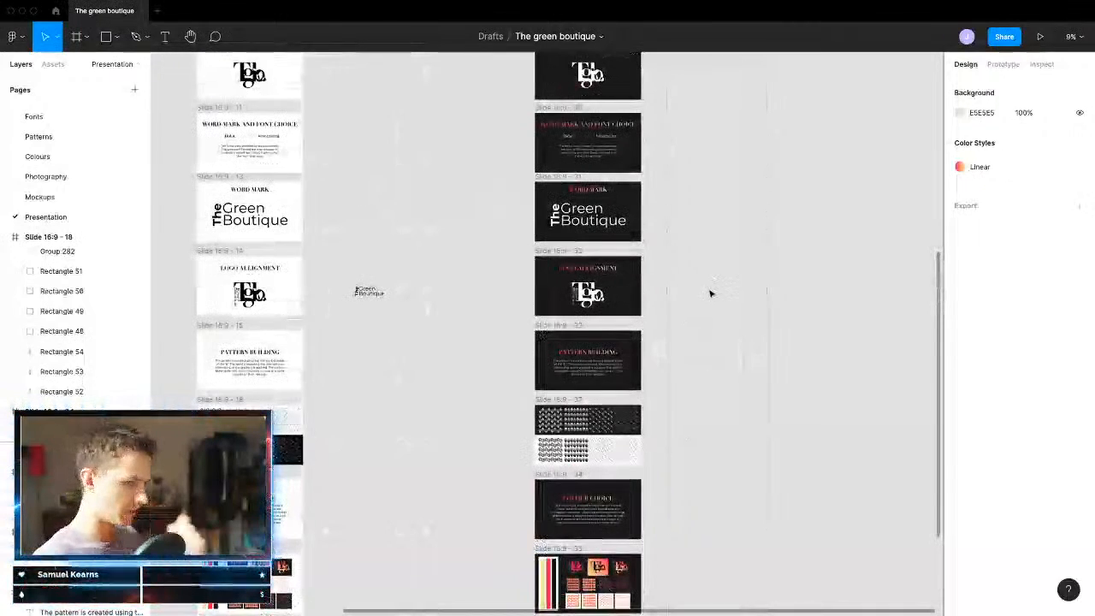
{"action": "scroll", "coordinate": [675, 286], "scroll_direction": "down", "scroll_amount": 5}
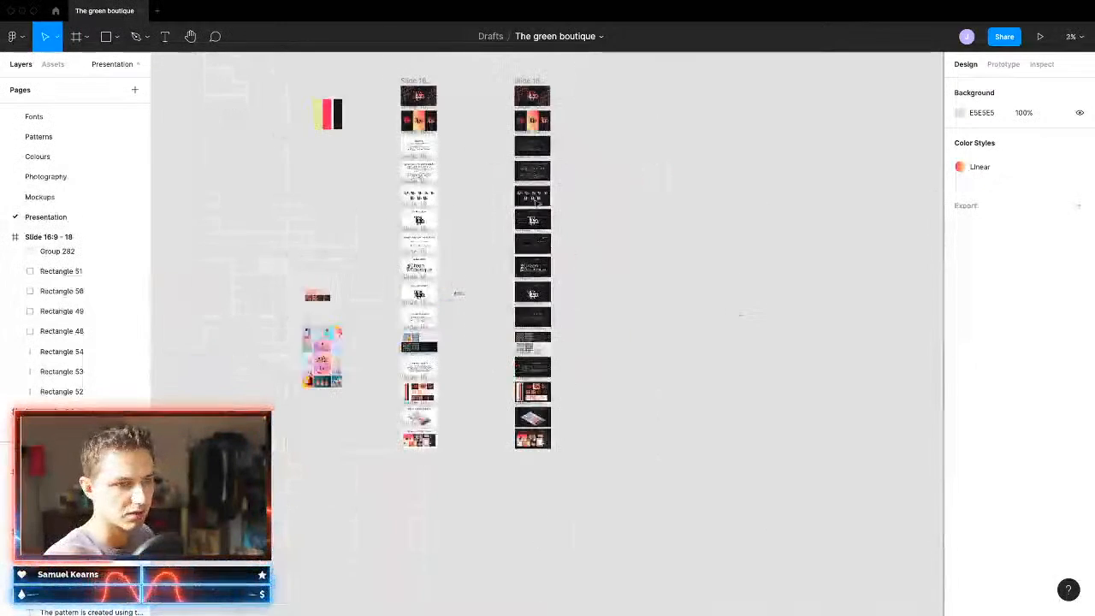
{"action": "left_click_drag", "start_coordinate": [622, 566], "coordinate": [622, 567]}
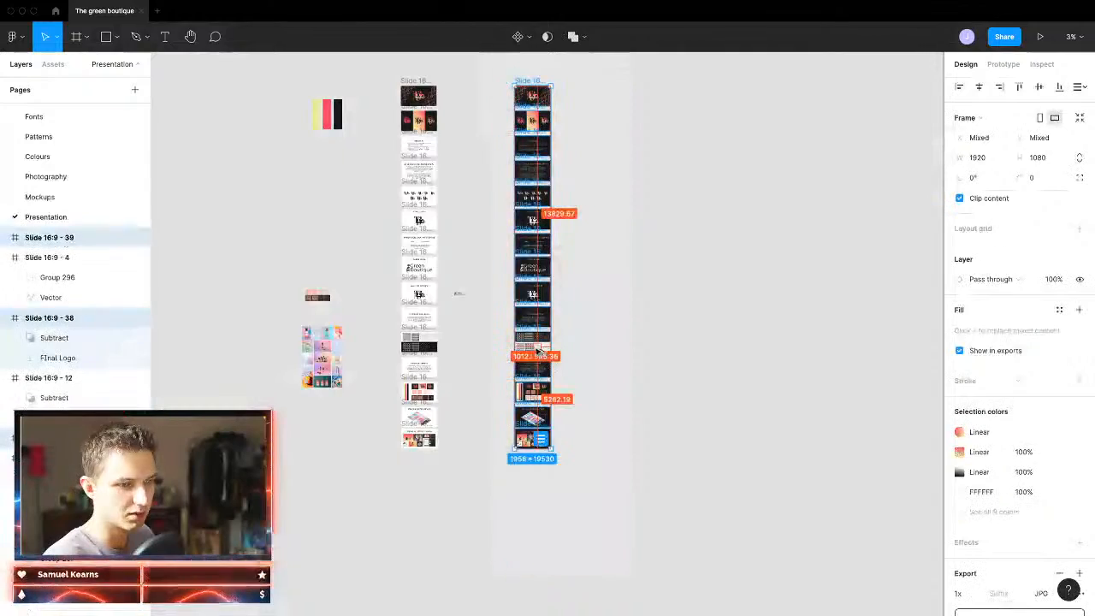
{"action": "left_click_drag", "start_coordinate": [537, 368], "coordinate": [681, 368]}
{"action": "scroll", "coordinate": [681, 367], "scroll_direction": "up", "scroll_amount": 6}
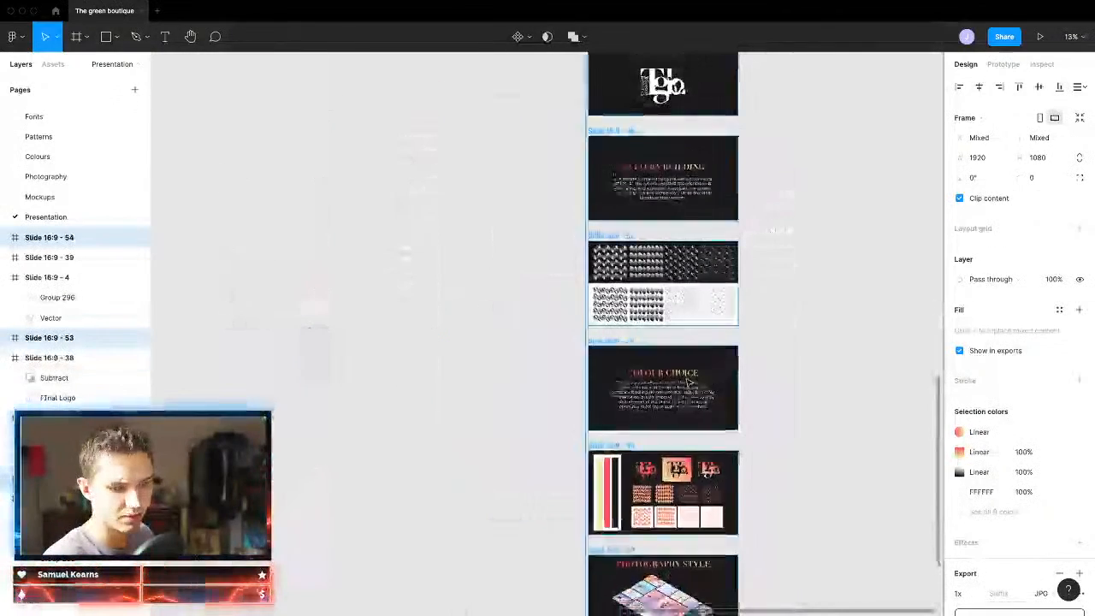
{"action": "scroll", "coordinate": [687, 383], "scroll_direction": "down", "scroll_amount": 5}
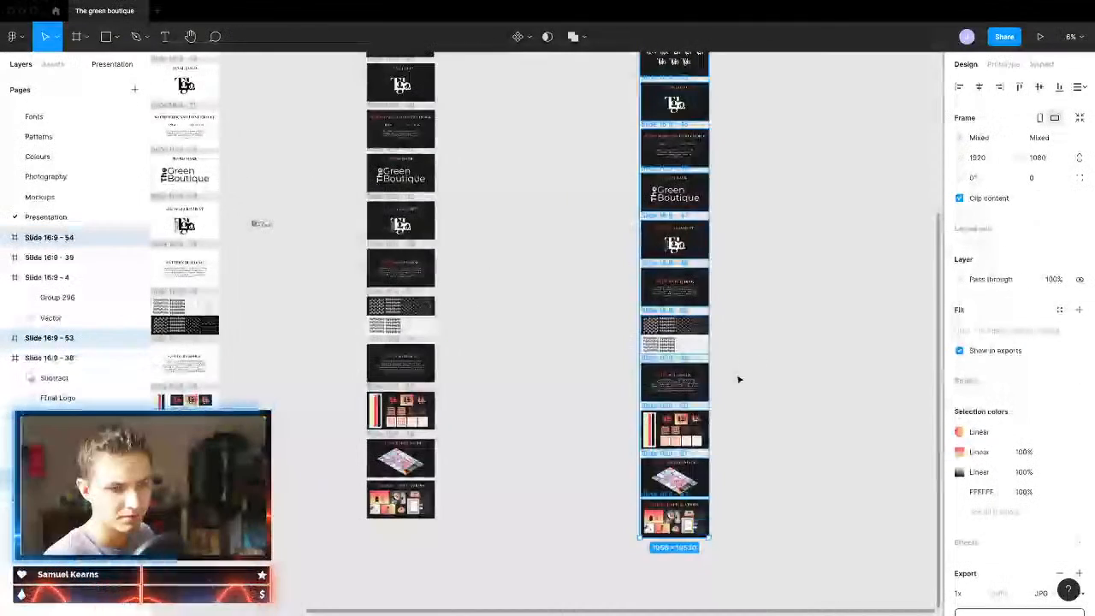
Step: Tidy up the vertical spacing of the duplicated dark slides and align them on their horizontal centres
{"action": "left_click", "coordinate": [1078, 86]}
{"action": "left_click", "coordinate": [963, 113]}
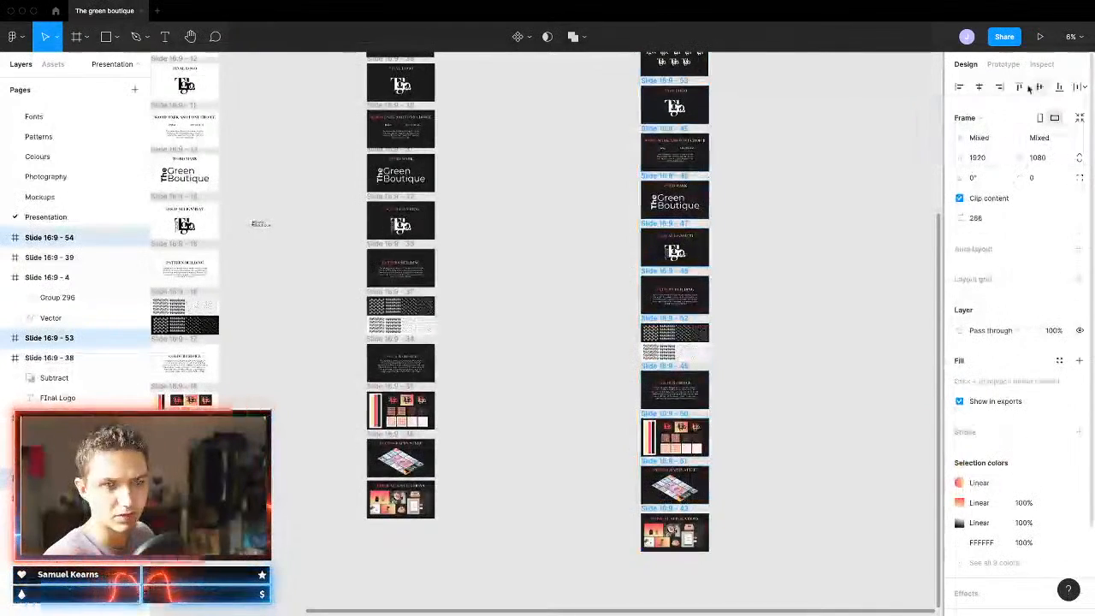
{"action": "left_click", "coordinate": [980, 87]}
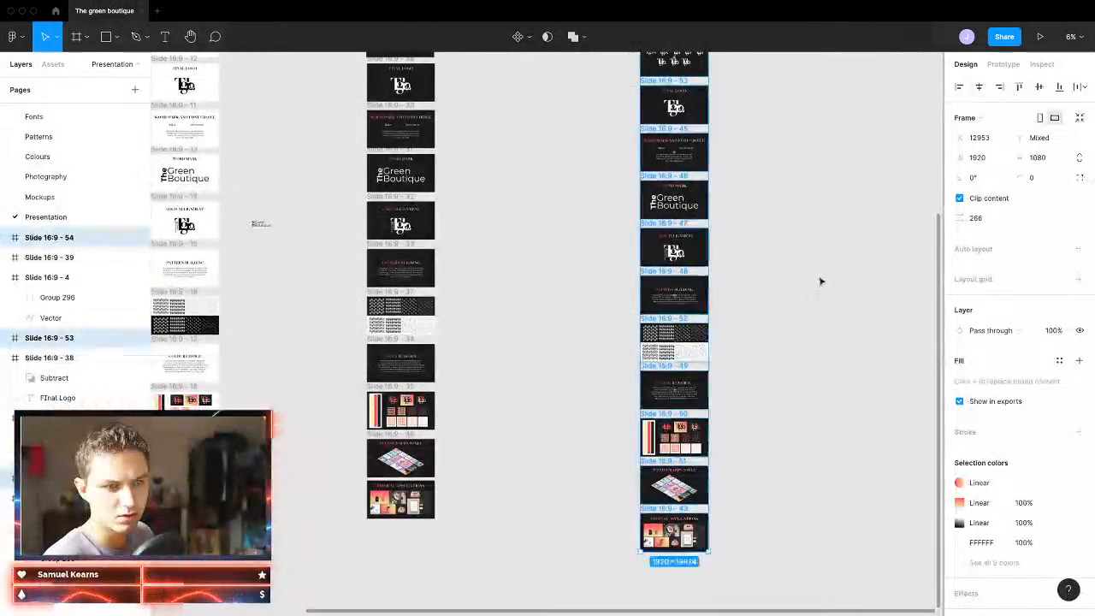
{"action": "left_click", "coordinate": [762, 301]}
Step: Select all the duplicated dark slides in the new column and start exporting them as JPG at 1x
{"action": "scroll", "coordinate": [763, 300], "scroll_direction": "up", "scroll_amount": 4}
{"action": "scroll", "coordinate": [763, 302], "scroll_direction": "down", "scroll_amount": 3}
{"action": "scroll", "coordinate": [762, 301], "scroll_direction": "down", "scroll_amount": 2}
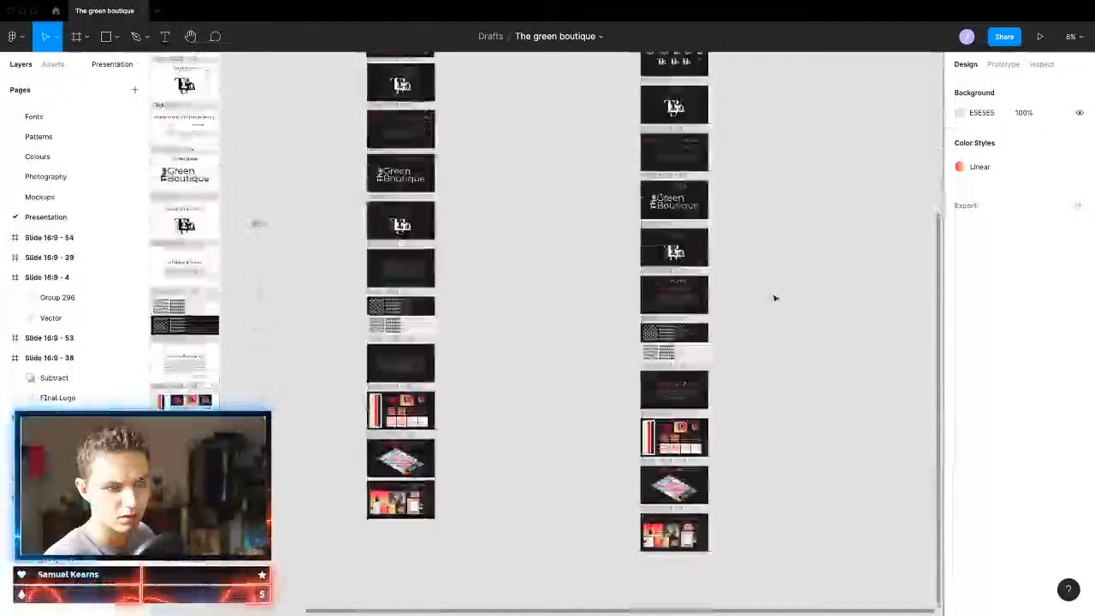
{"action": "scroll", "coordinate": [763, 300], "scroll_direction": "right", "scroll_amount": 3}
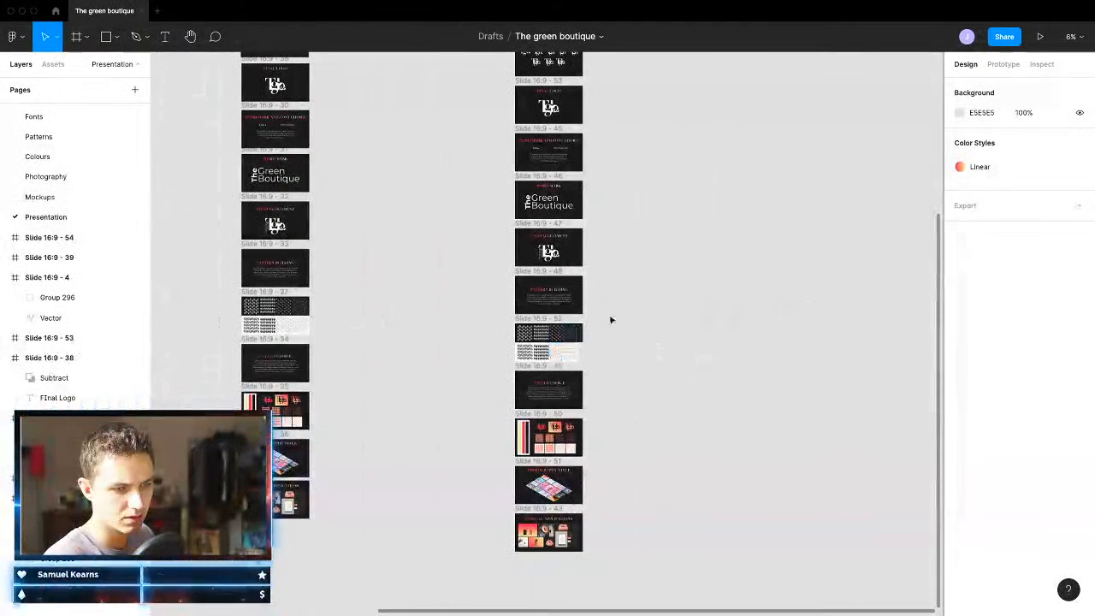
{"action": "scroll", "coordinate": [606, 325], "scroll_direction": "down", "scroll_amount": 5}
{"action": "left_click_drag", "start_coordinate": [530, 77], "coordinate": [618, 550]}
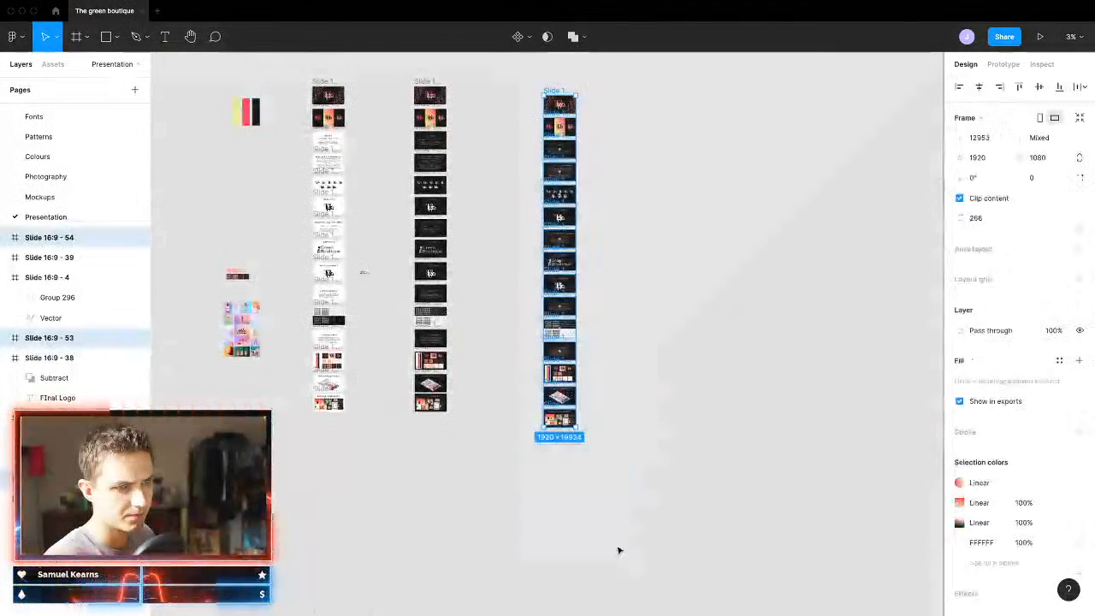
{"action": "scroll", "coordinate": [1039, 565], "scroll_direction": "down", "scroll_amount": 5}
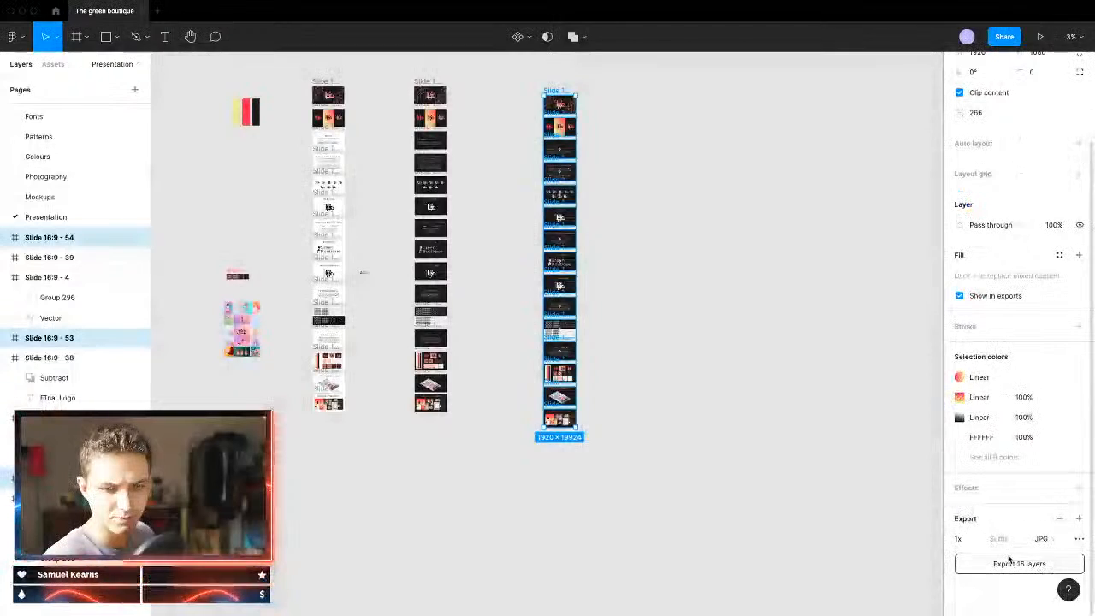
{"action": "left_click", "coordinate": [1049, 540]}
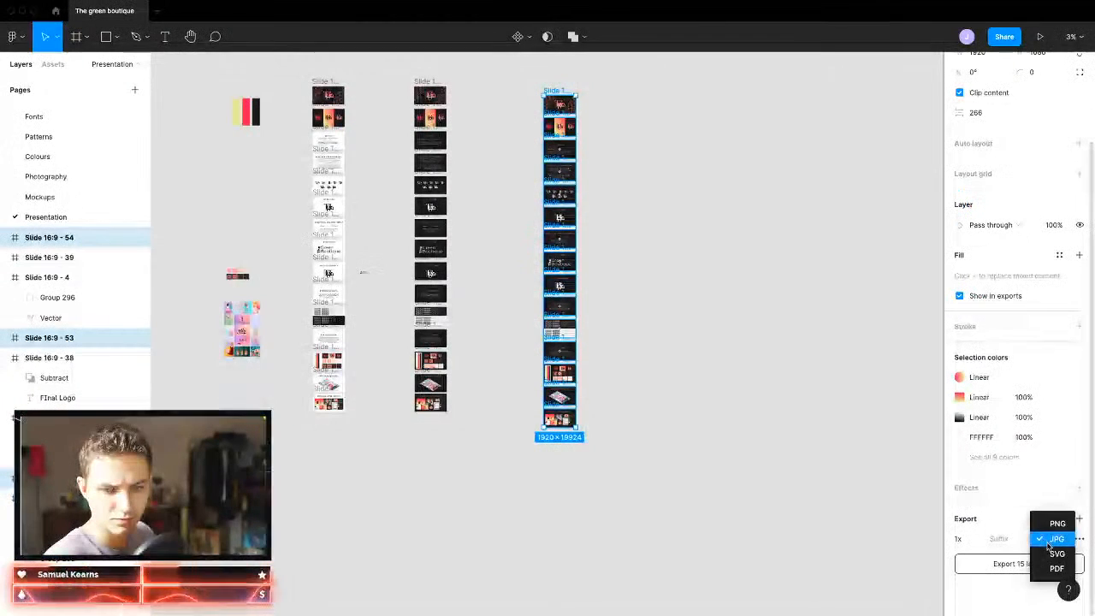
{"action": "left_click", "coordinate": [1010, 571]}
{"action": "left_click", "coordinate": [1003, 568]}
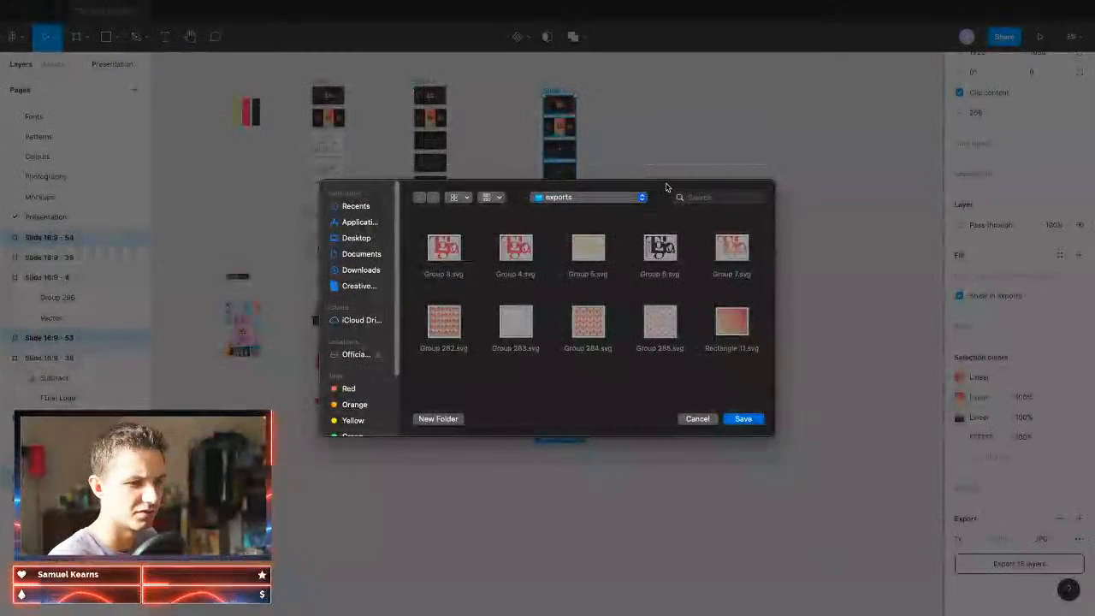
Step: Set the presentations folder as the save location for the exported slides
{"action": "left_click", "coordinate": [625, 199]}
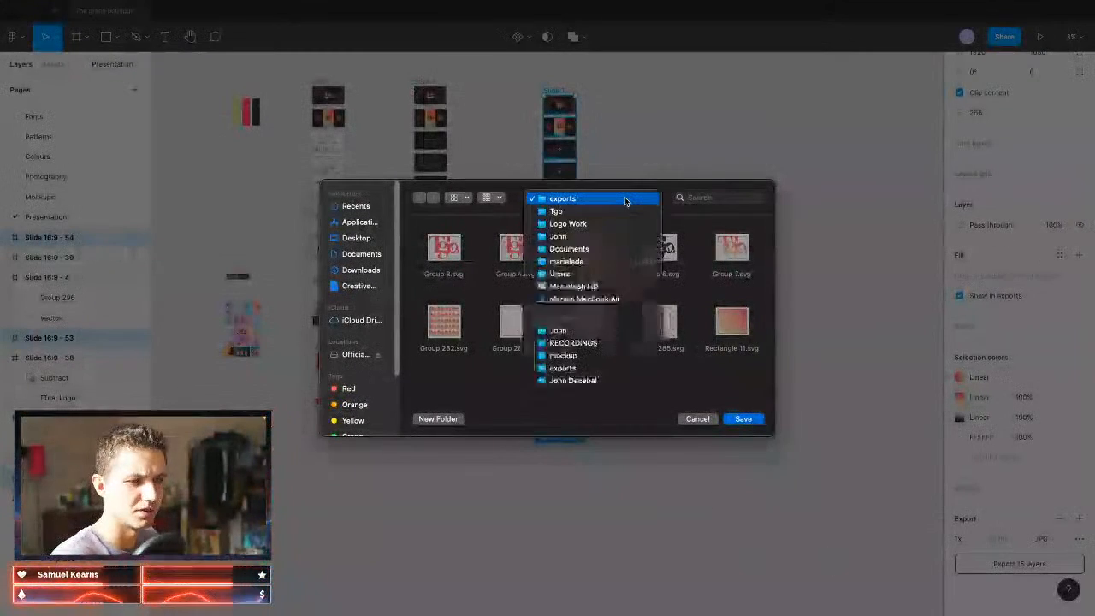
{"action": "left_click", "coordinate": [598, 237]}
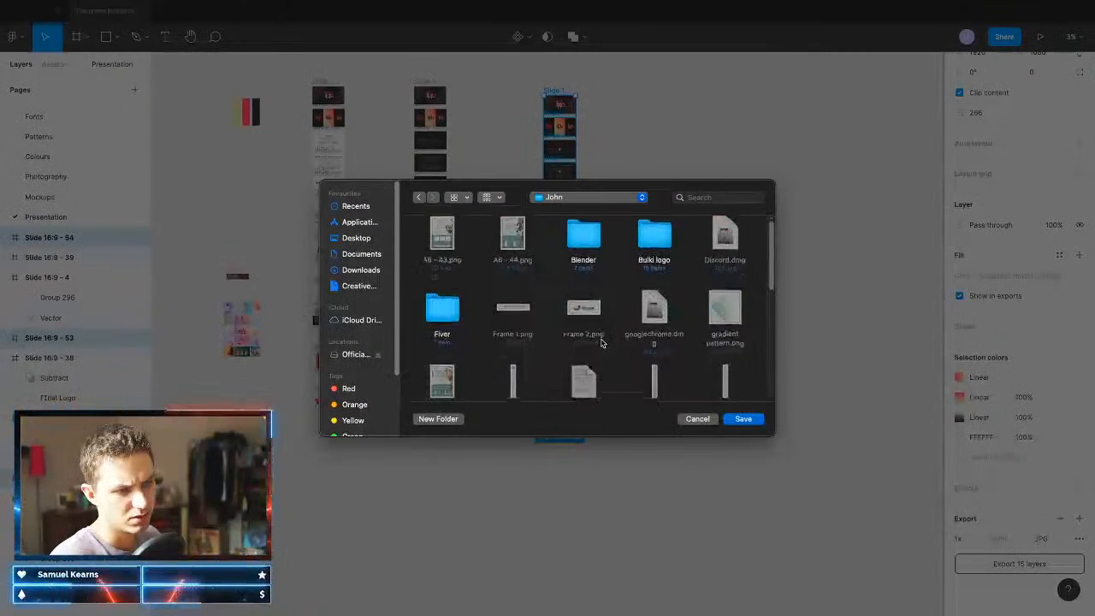
{"action": "scroll", "coordinate": [602, 342], "scroll_direction": "down", "scroll_amount": 10}
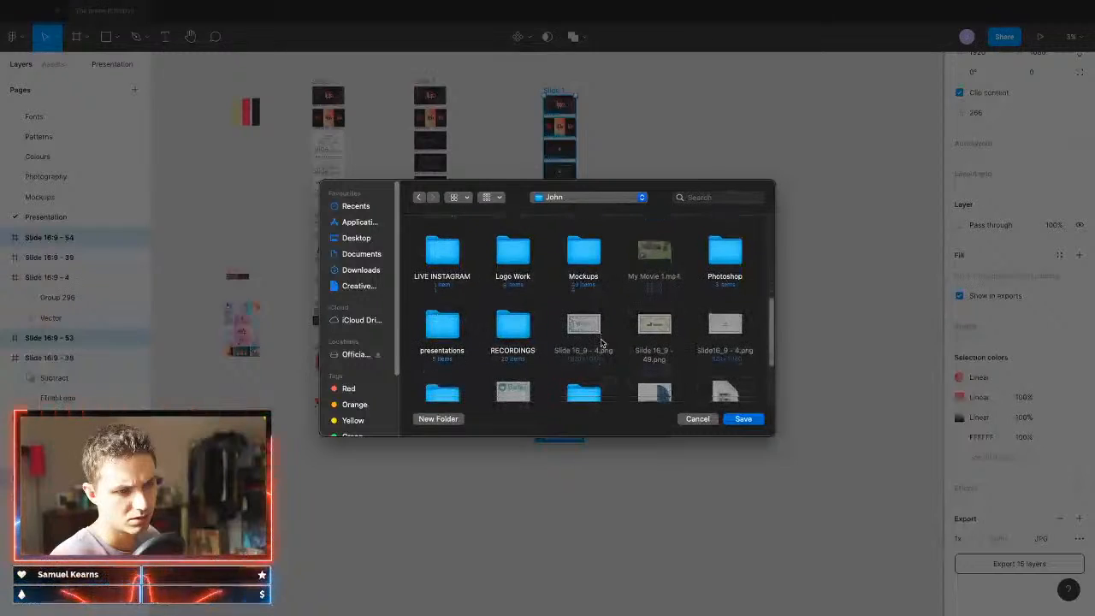
{"action": "scroll", "coordinate": [601, 342], "scroll_direction": "down", "scroll_amount": 3}
{"action": "double_click", "coordinate": [445, 244]}
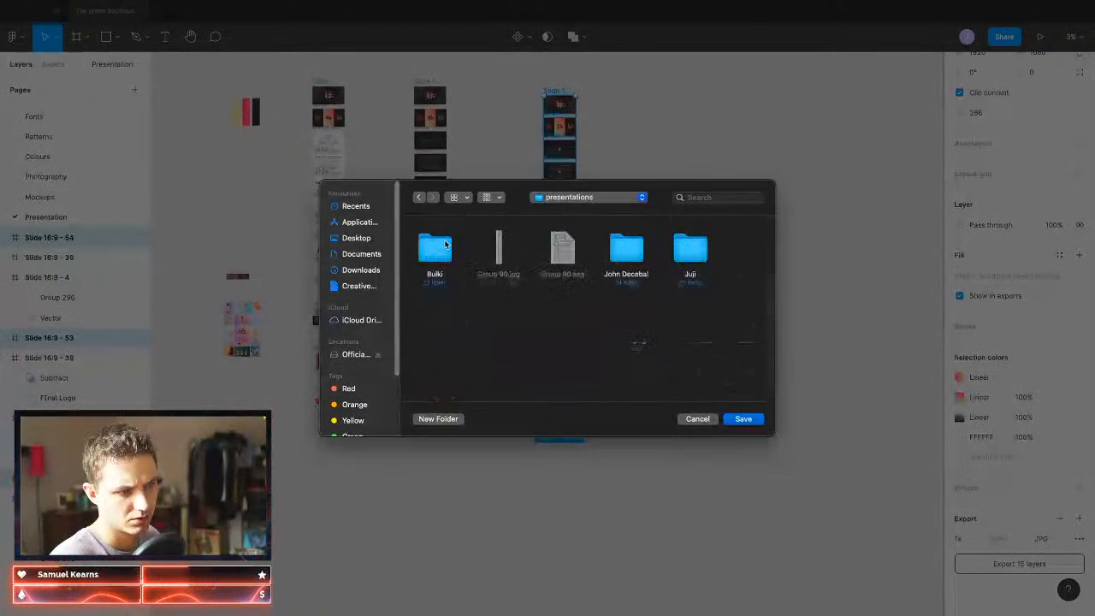
Step: Create a folder named TGB inside presentations and save the exported JPG slides into it
{"action": "left_click", "coordinate": [438, 418]}
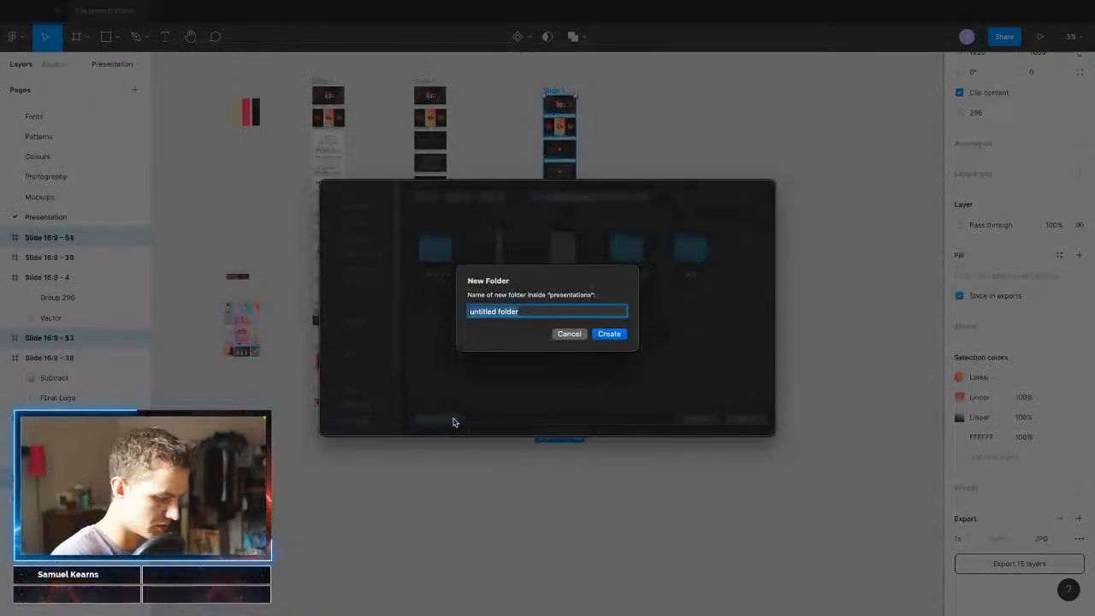
{"action": "type", "text": "T"}
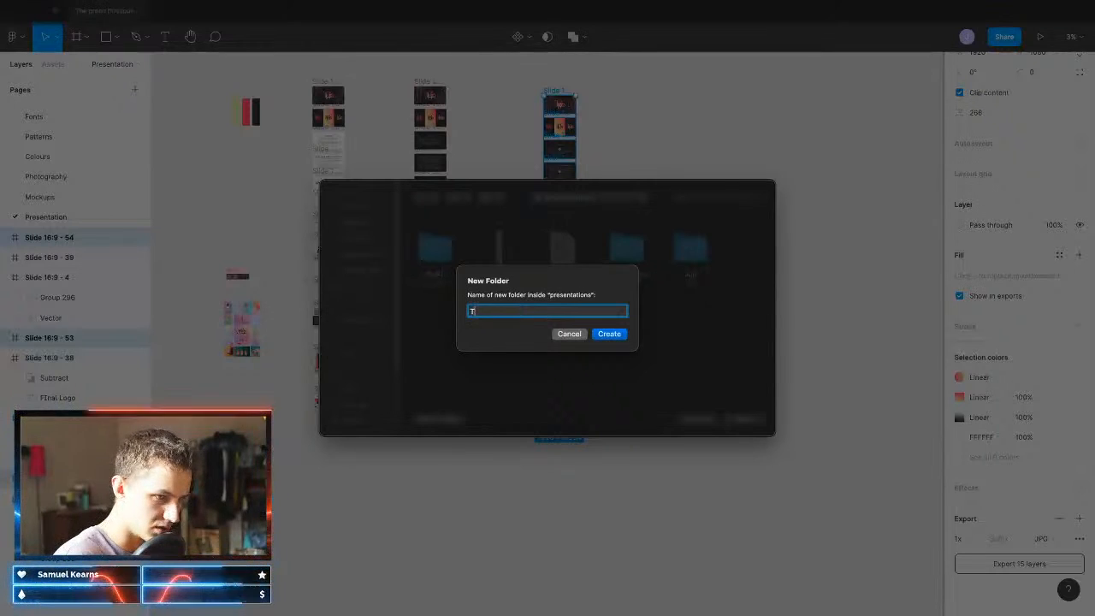
{"action": "type", "text": "GB"}
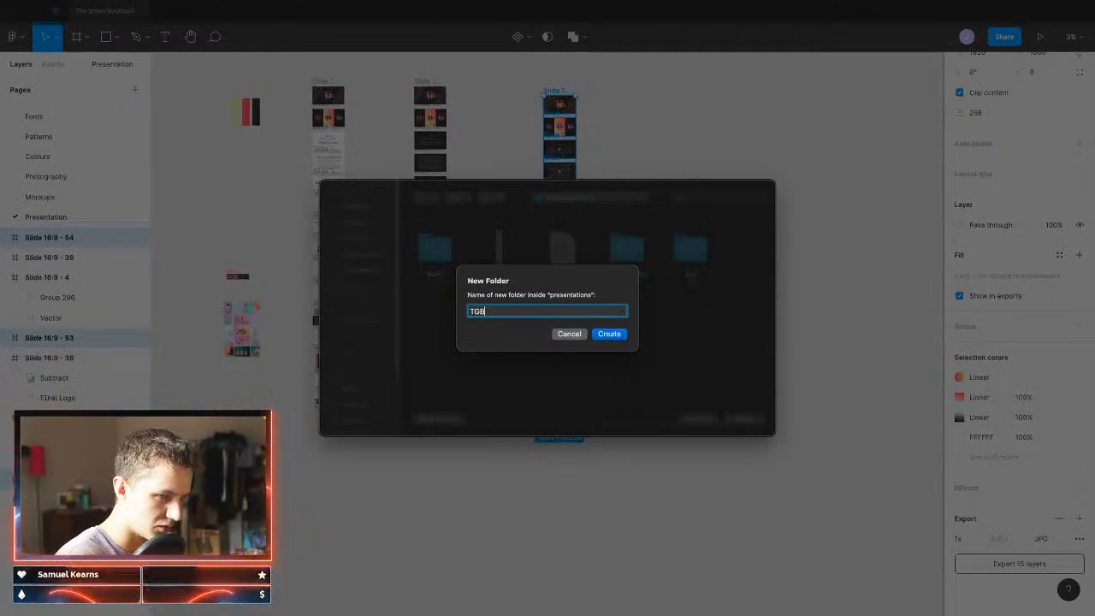
{"action": "left_click", "coordinate": [611, 333]}
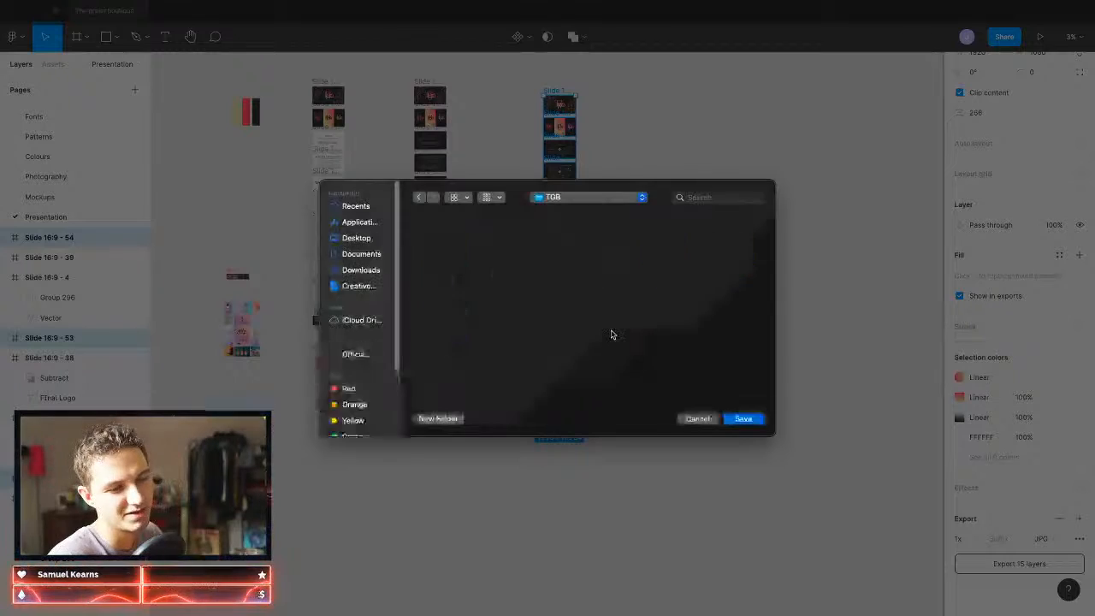
{"action": "left_click", "coordinate": [744, 419]}
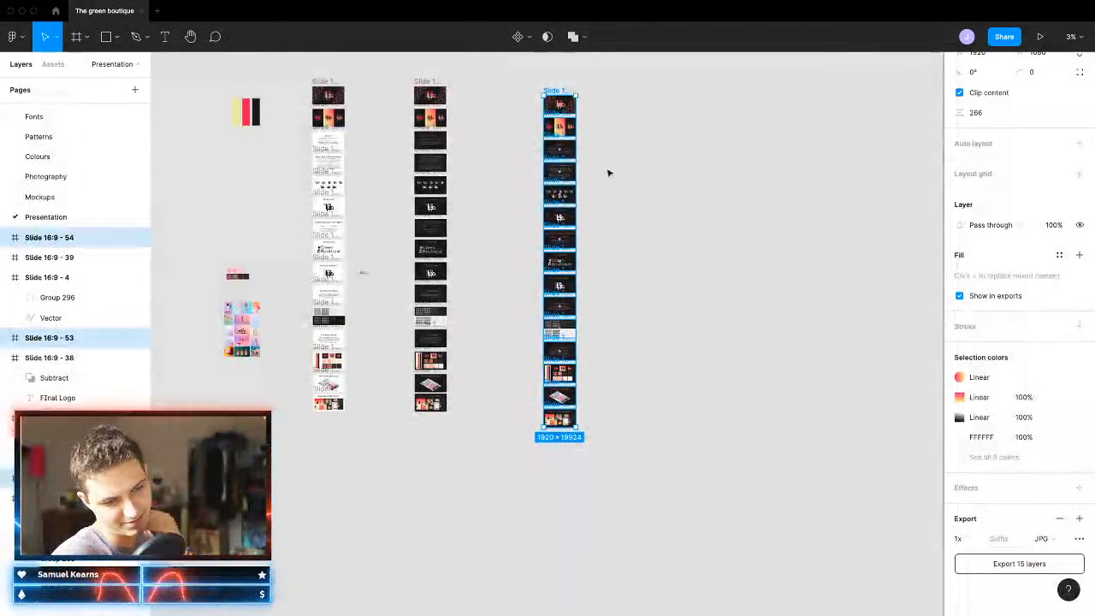
Step: Switch to Safari and open behance.net in a new tab
{"action": "key", "text": "ctrl+Up"}
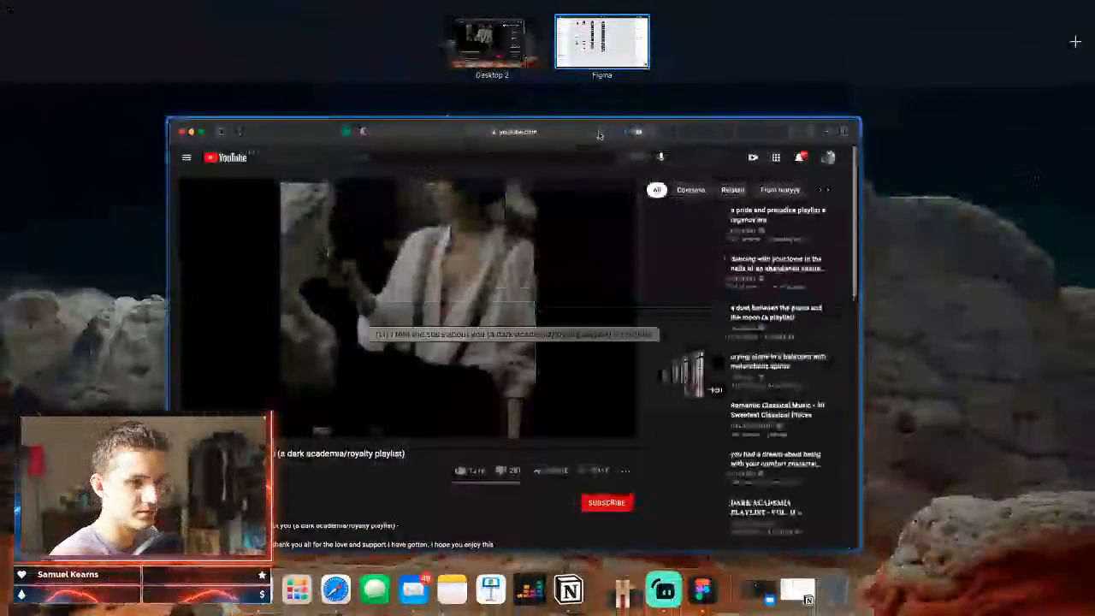
{"action": "left_click", "coordinate": [600, 134]}
{"action": "left_click", "coordinate": [887, 48]}
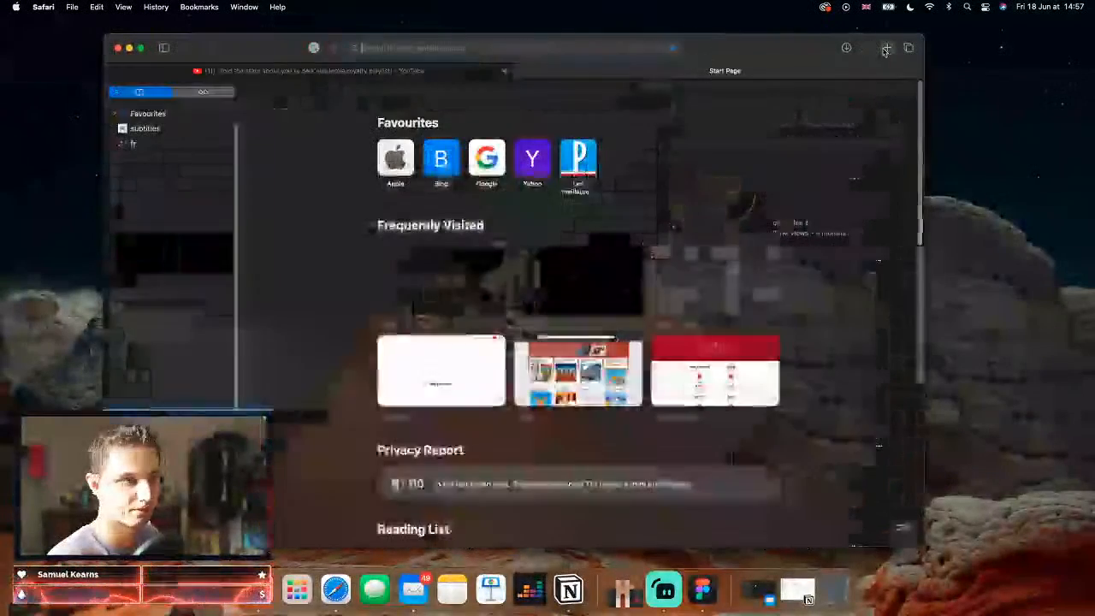
{"action": "type", "text": "behance.net"}
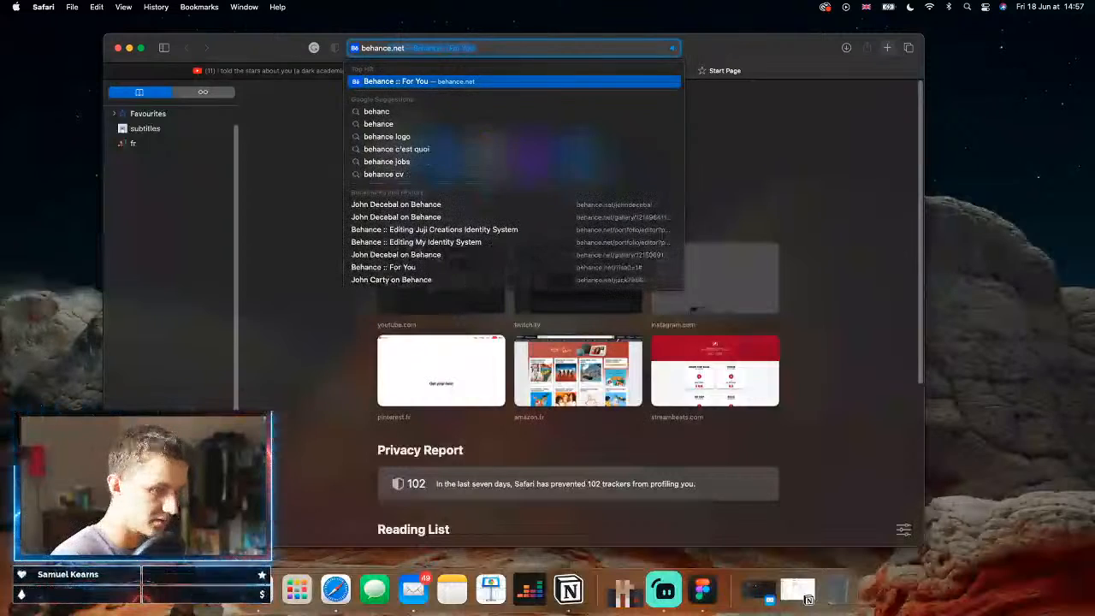
{"action": "key", "text": "Return"}
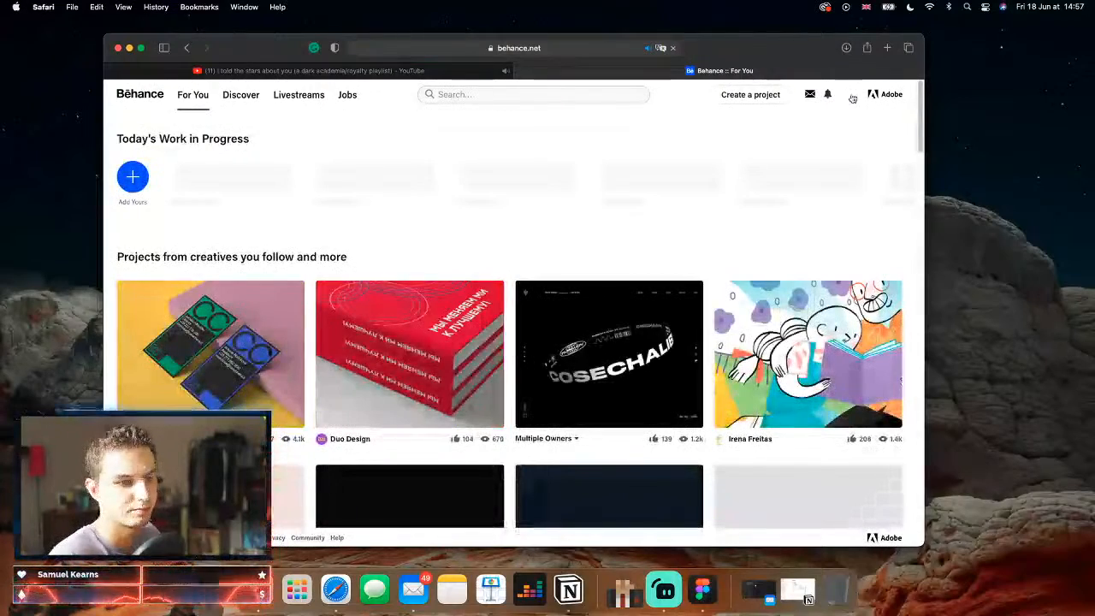
Step: Look over the account's own Behance profile and start creating a new project
{"action": "left_click", "coordinate": [853, 96]}
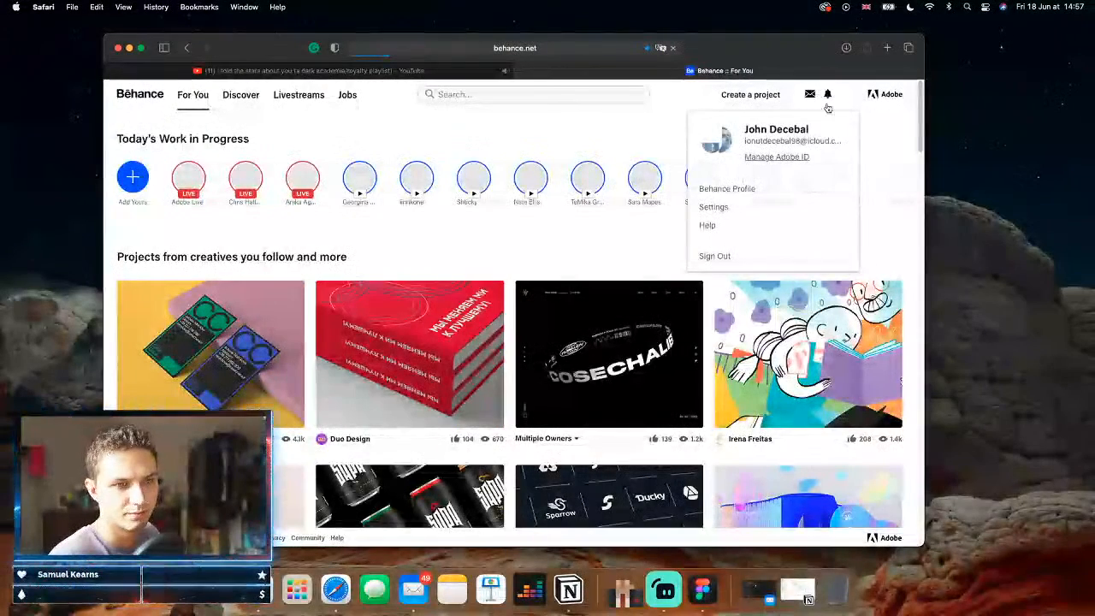
{"action": "left_click", "coordinate": [732, 189]}
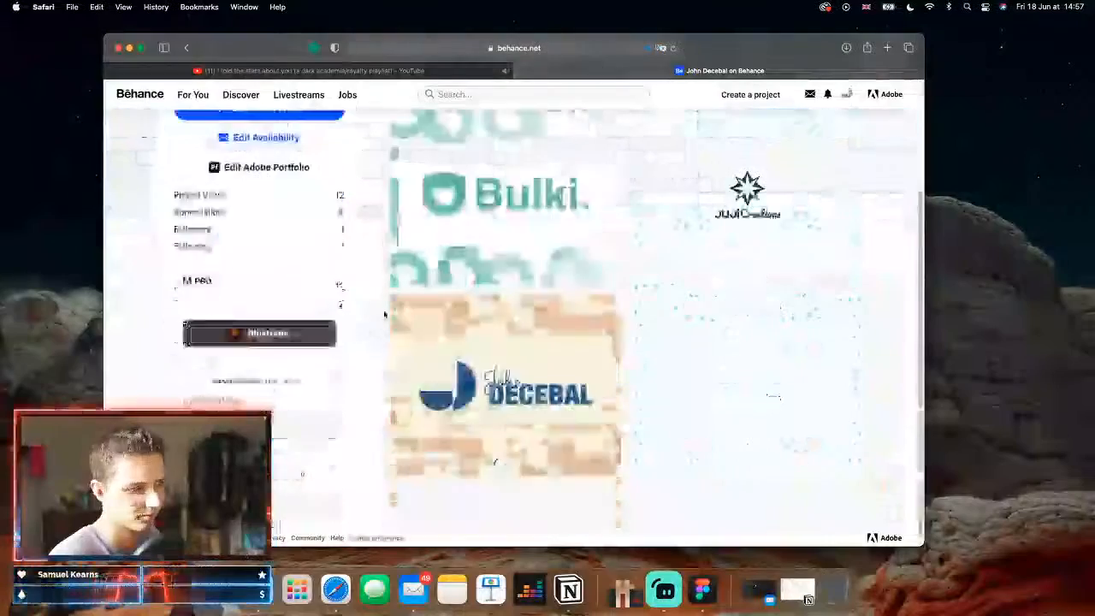
{"action": "scroll", "coordinate": [387, 316], "scroll_direction": "down", "scroll_amount": 2}
{"action": "scroll", "coordinate": [513, 343], "scroll_direction": "up", "scroll_amount": 4}
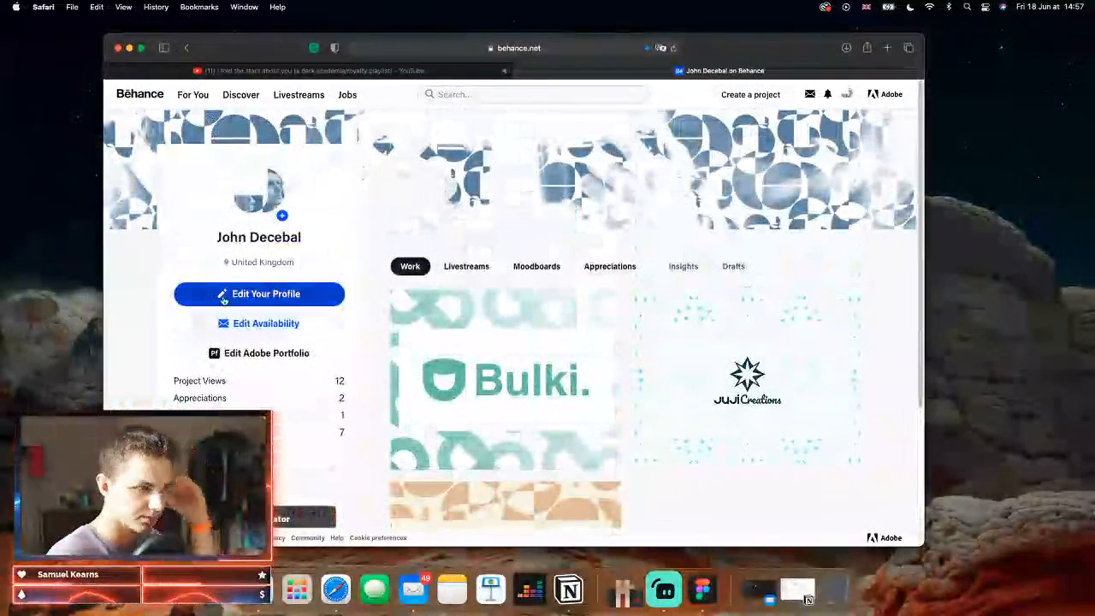
{"action": "scroll", "coordinate": [208, 295], "scroll_direction": "down", "scroll_amount": 2}
{"action": "left_click", "coordinate": [741, 99]}
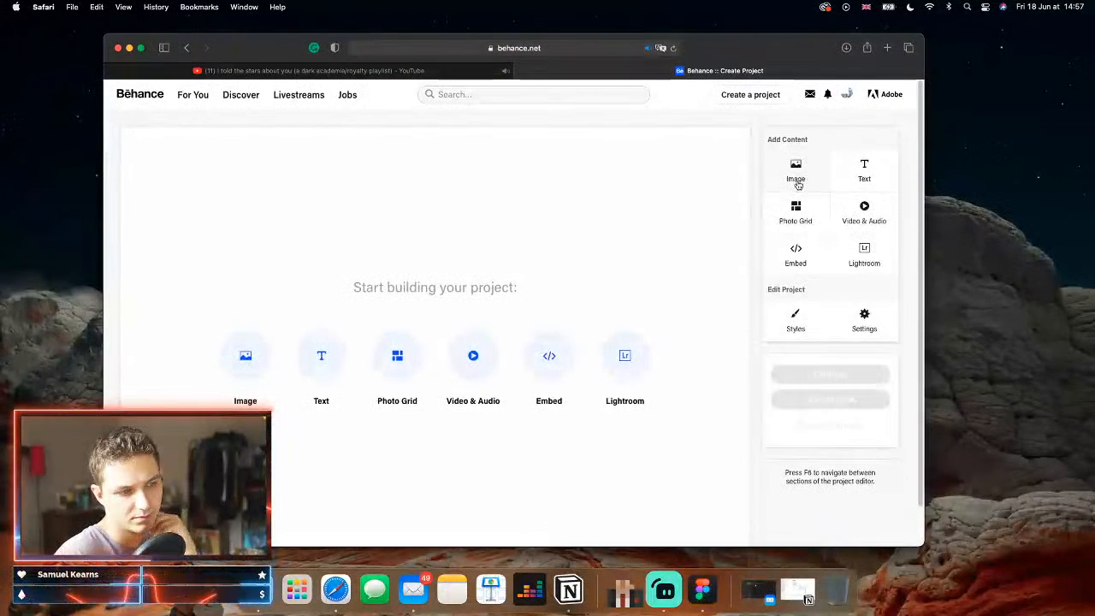
{"action": "left_click", "coordinate": [396, 366]}
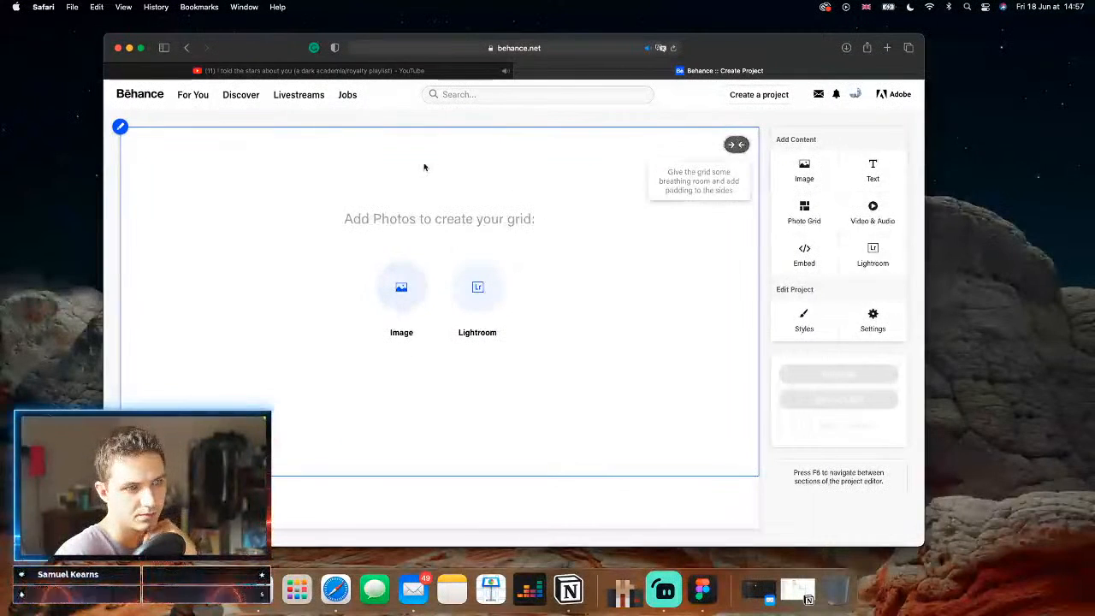
{"action": "left_click", "coordinate": [120, 127]}
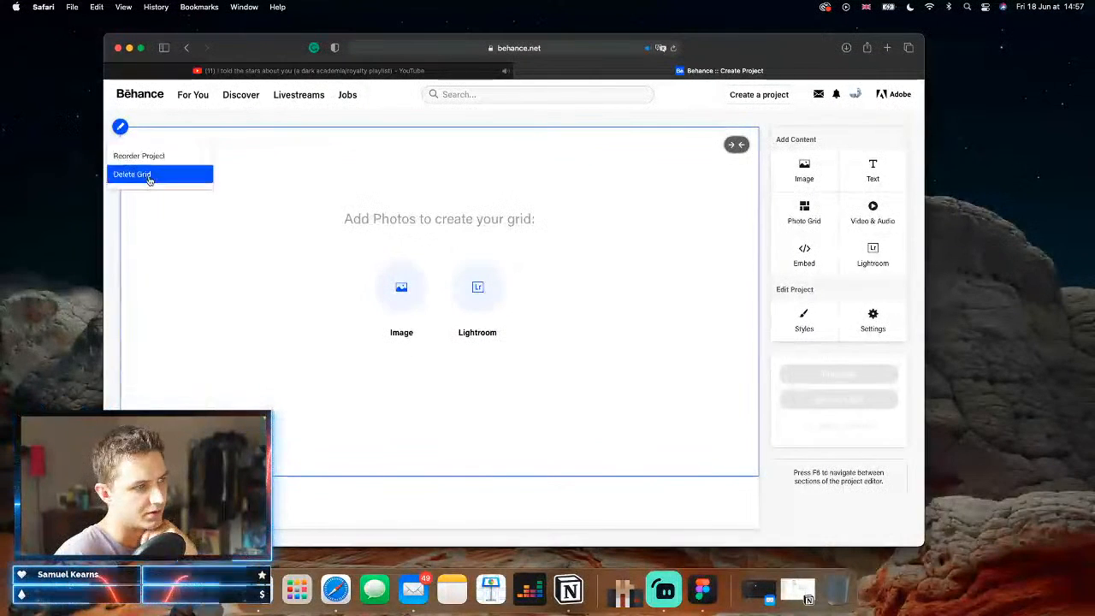
{"action": "left_click", "coordinate": [148, 175]}
Step: Upload all the slide images from the TGB folder in presentations to the project as images
{"action": "left_click", "coordinate": [800, 171]}
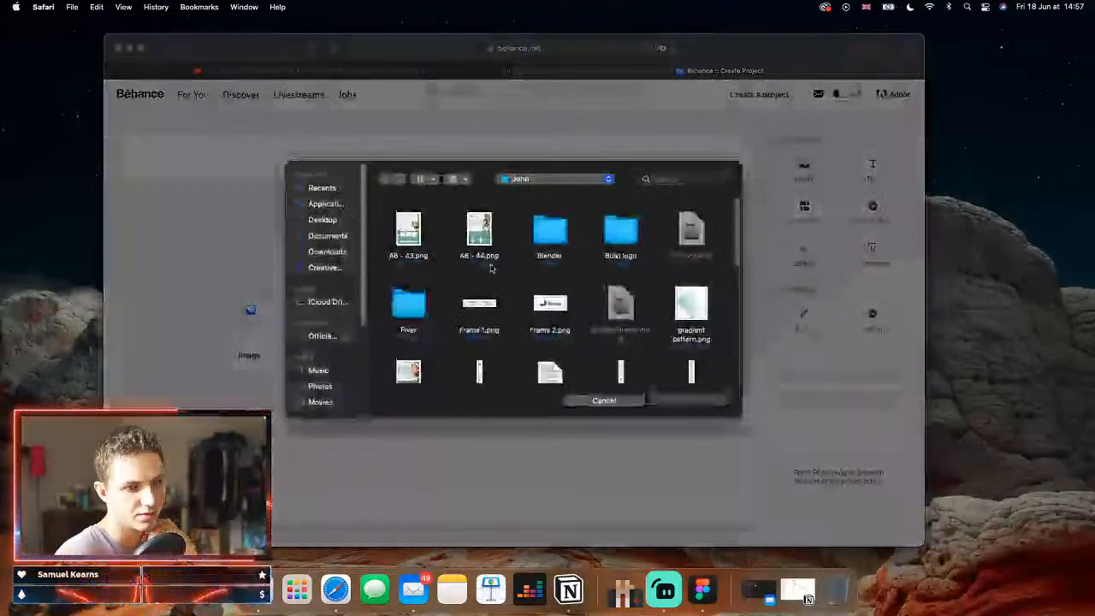
{"action": "scroll", "coordinate": [580, 257], "scroll_direction": "down", "scroll_amount": 3}
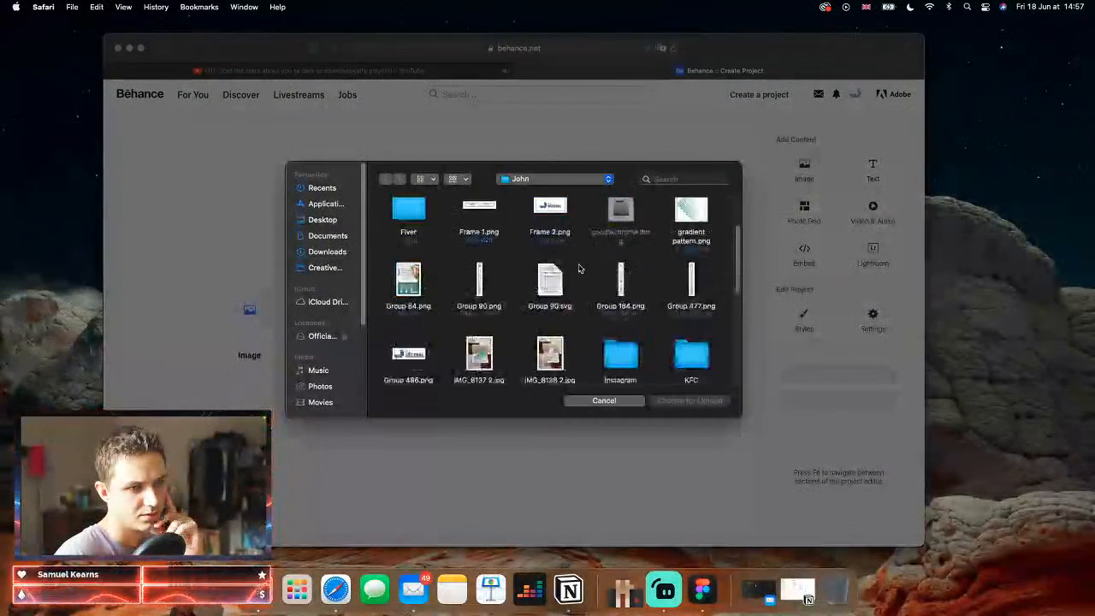
{"action": "scroll", "coordinate": [579, 269], "scroll_direction": "down", "scroll_amount": 5}
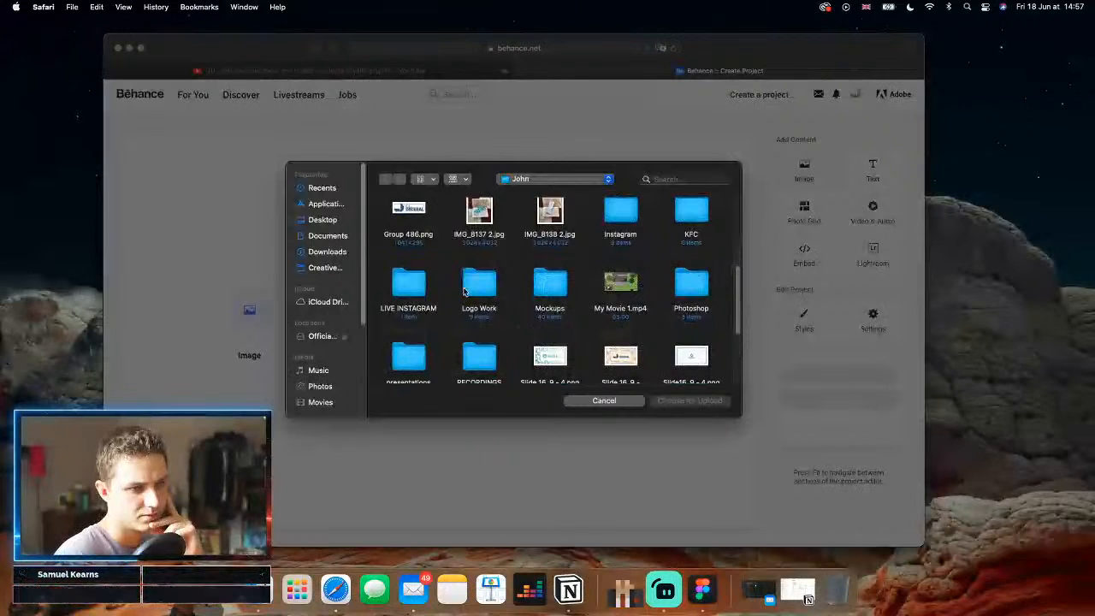
{"action": "double_click", "coordinate": [408, 359]}
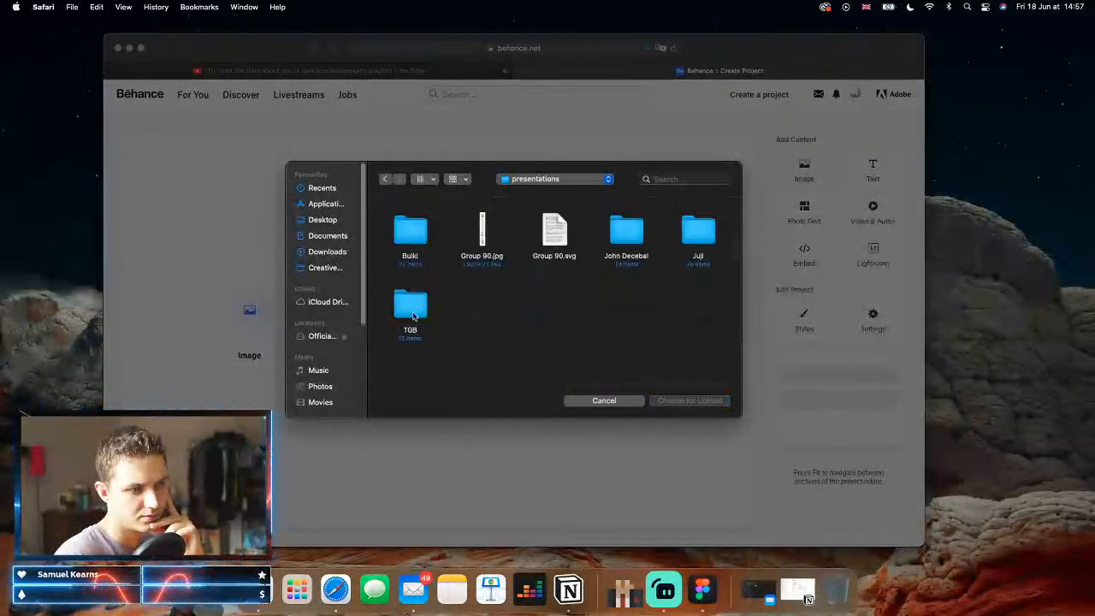
{"action": "double_click", "coordinate": [414, 305]}
{"action": "left_click_drag", "start_coordinate": [381, 204], "coordinate": [787, 453]}
{"action": "left_click", "coordinate": [689, 400]}
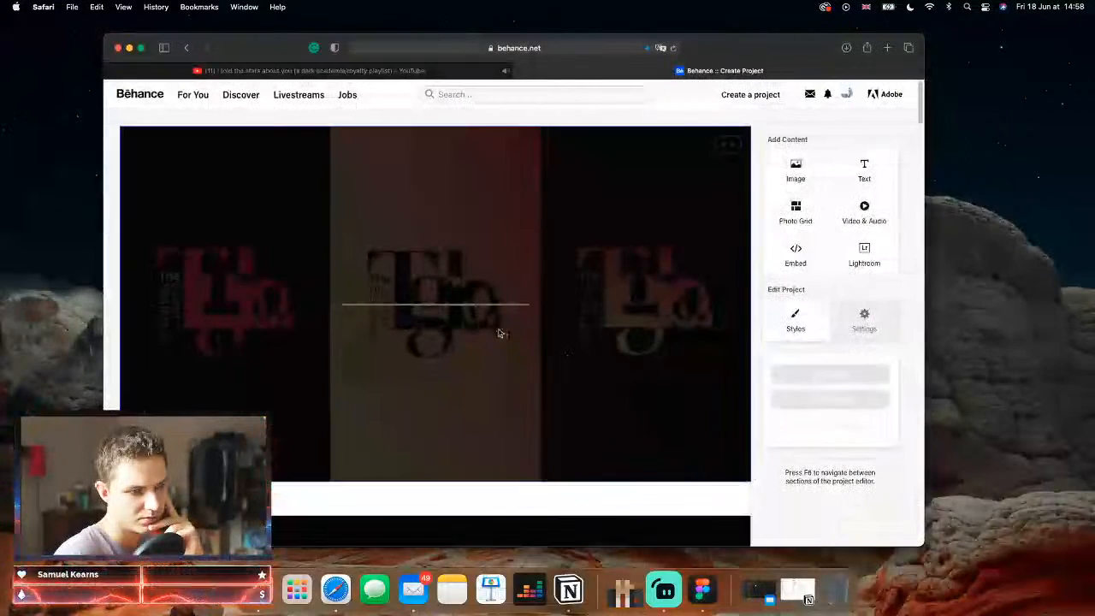
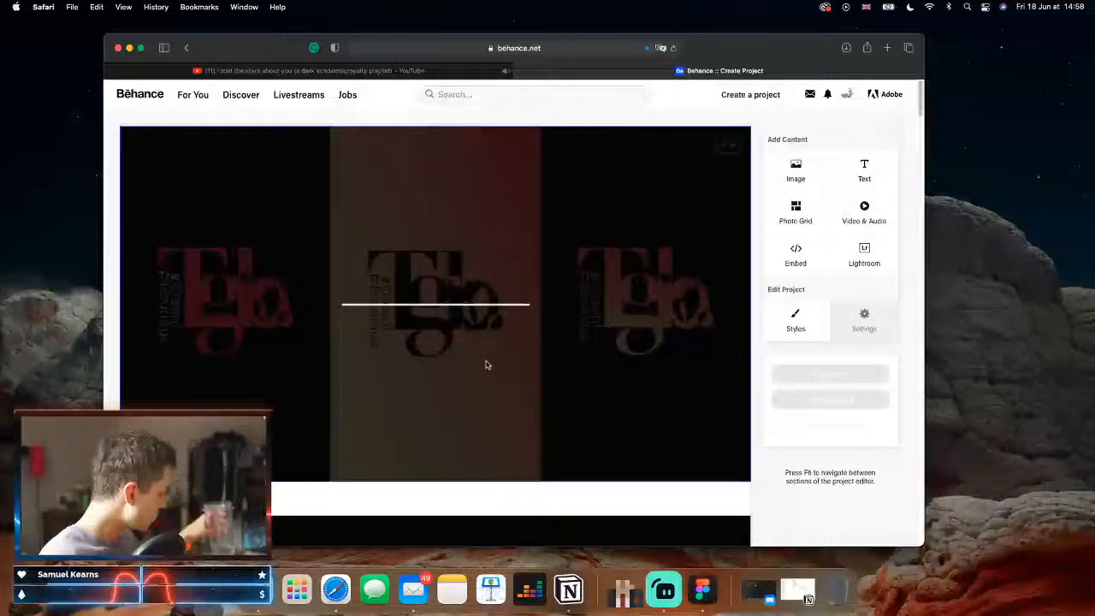
Step: Start reordering the project content and arrange the patterned logo cover first, followed by the three-logo slide
{"action": "scroll", "coordinate": [436, 368], "scroll_direction": "up", "scroll_amount": 3}
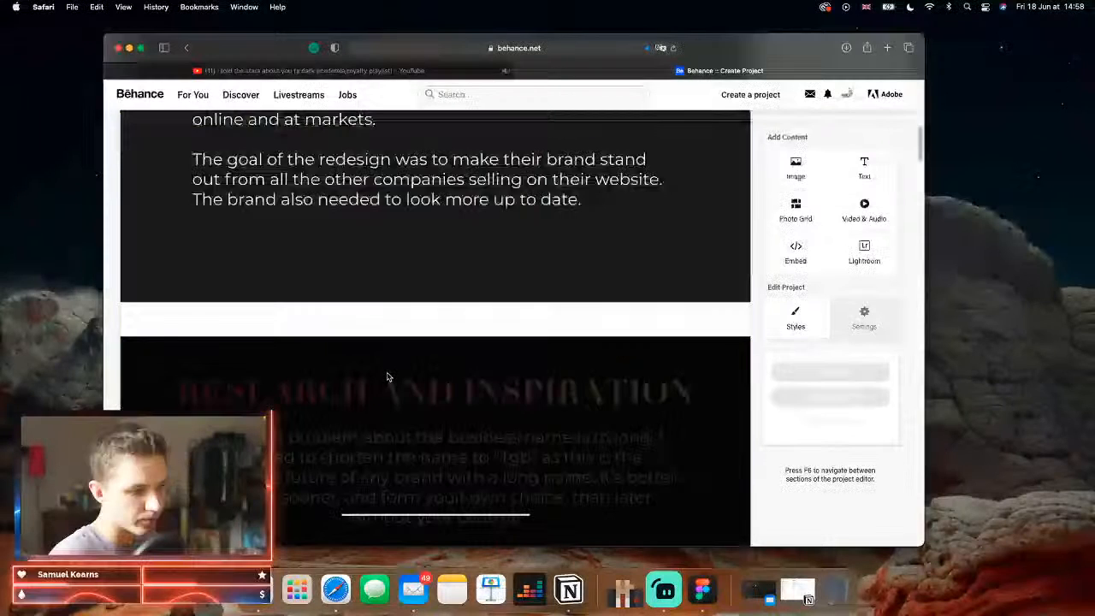
{"action": "scroll", "coordinate": [387, 376], "scroll_direction": "up", "scroll_amount": 5}
{"action": "mouse_move", "coordinate": [120, 302]}
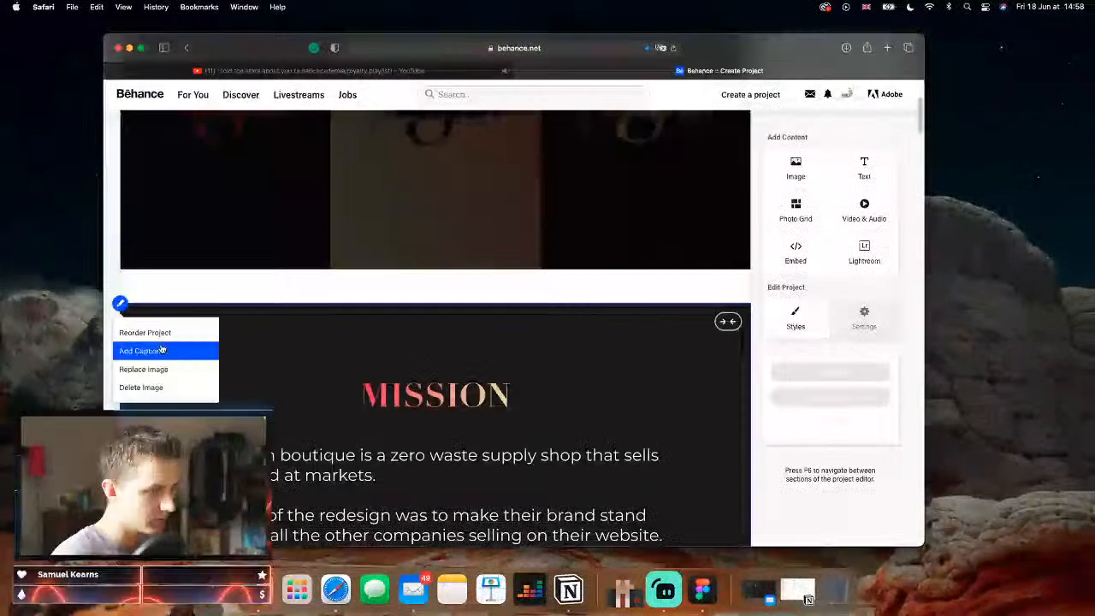
{"action": "left_click", "coordinate": [145, 332]}
{"action": "left_click_drag", "start_coordinate": [503, 339], "coordinate": [417, 233]}
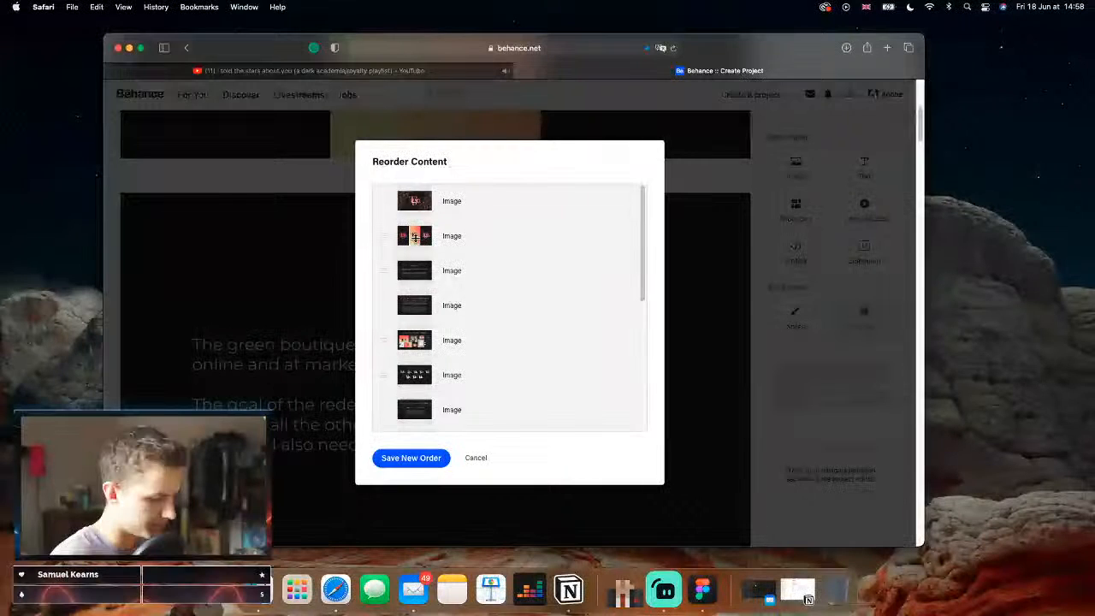
Step: Move the Physical Applications slide to the end of the order and place the Final Logo slide directly after the logo variations slide
{"action": "key", "text": "ctrl+Up"}
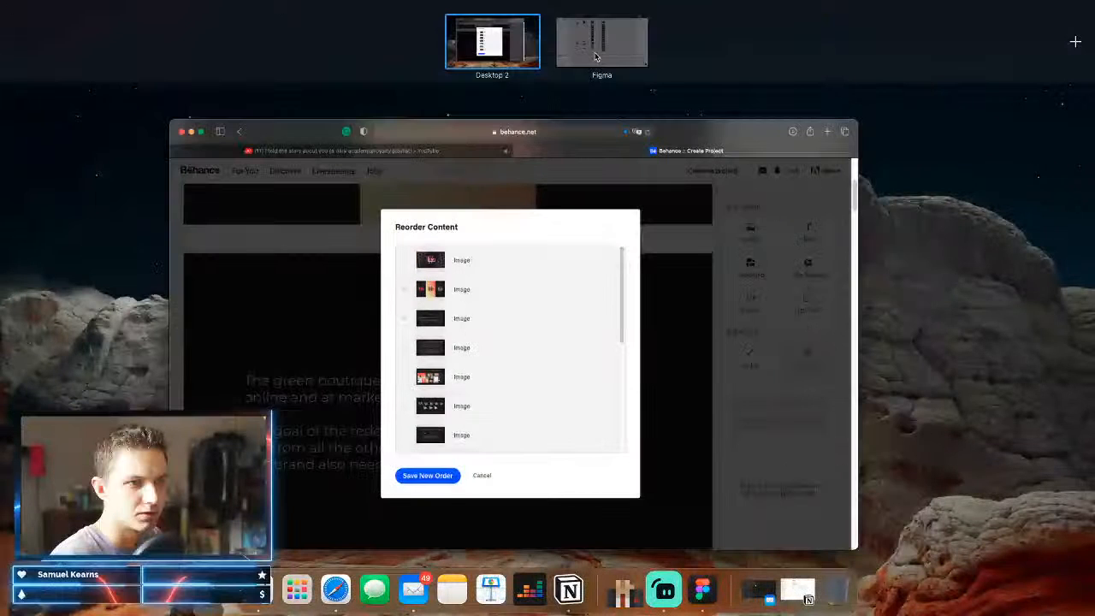
{"action": "key", "text": "Escape"}
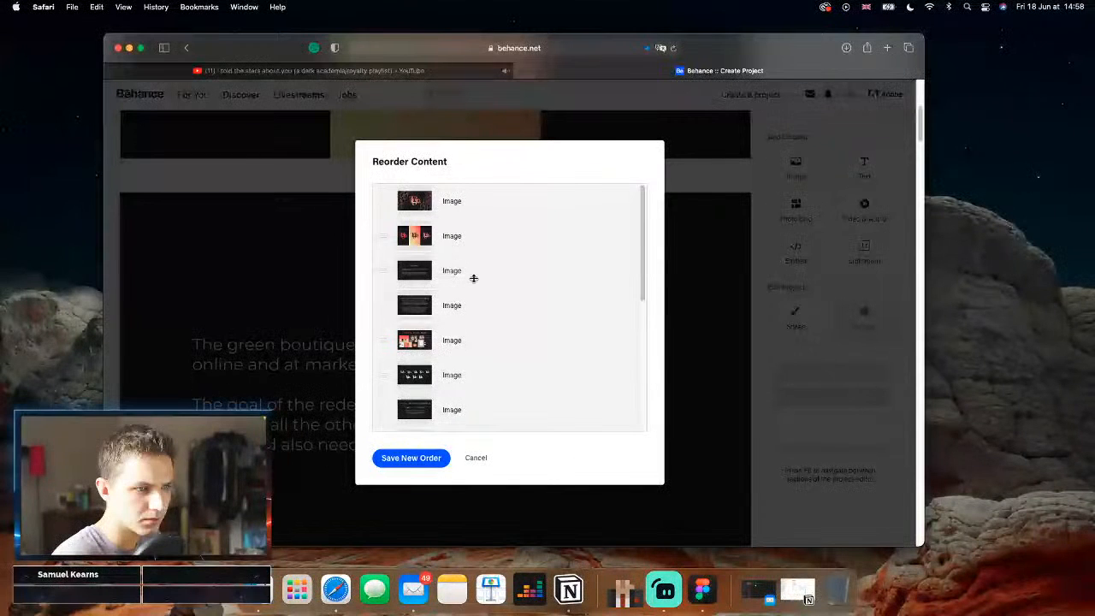
{"action": "scroll", "coordinate": [473, 278], "scroll_direction": "down", "scroll_amount": 1}
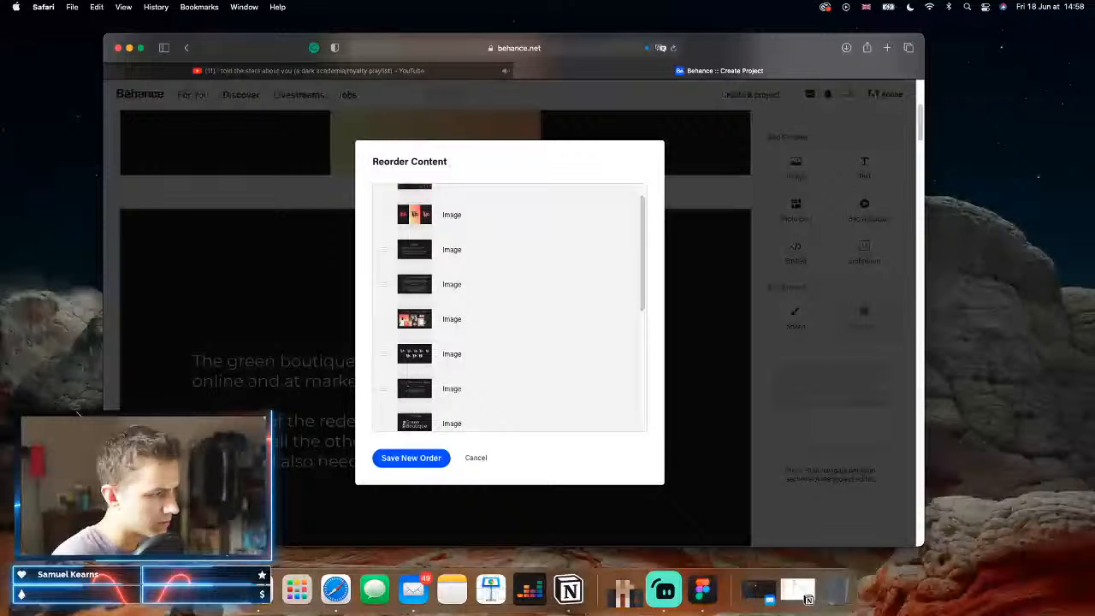
{"action": "left_click_drag", "start_coordinate": [467, 353], "coordinate": [409, 237]}
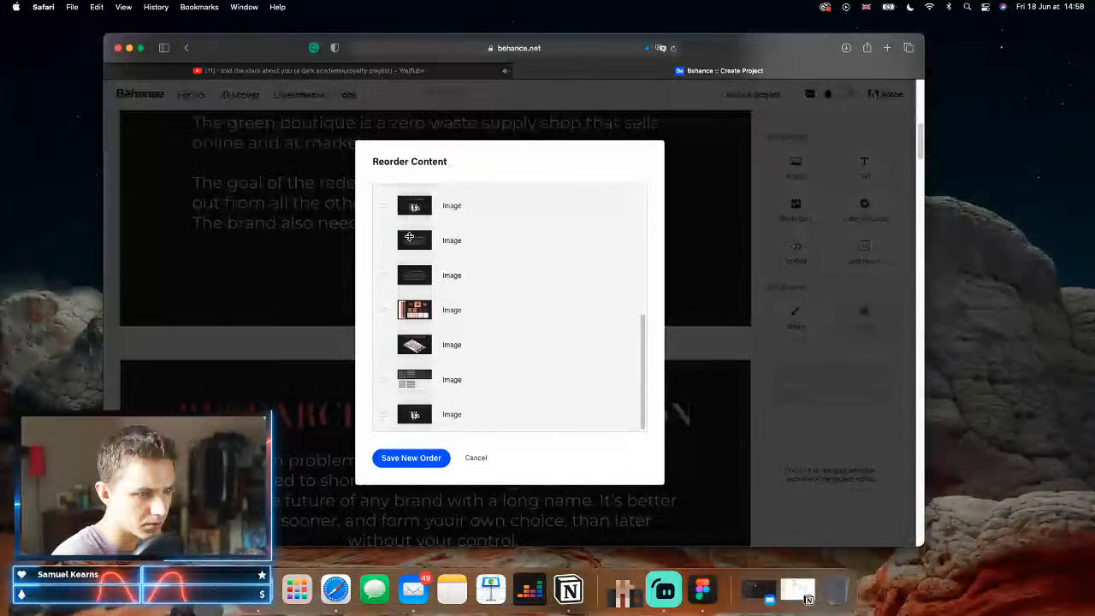
{"action": "scroll", "coordinate": [409, 237], "scroll_direction": "down", "scroll_amount": 2}
{"action": "scroll", "coordinate": [409, 237], "scroll_direction": "up", "scroll_amount": 2}
{"action": "left_click_drag", "start_coordinate": [384, 272], "coordinate": [422, 311]}
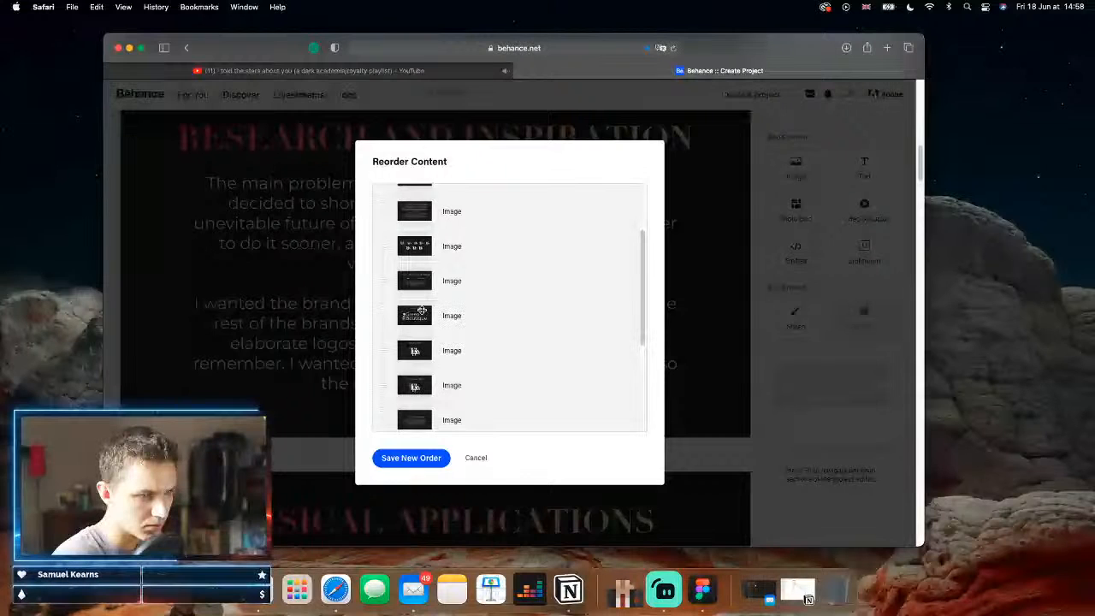
{"action": "scroll", "coordinate": [422, 311], "scroll_direction": "up", "scroll_amount": 1}
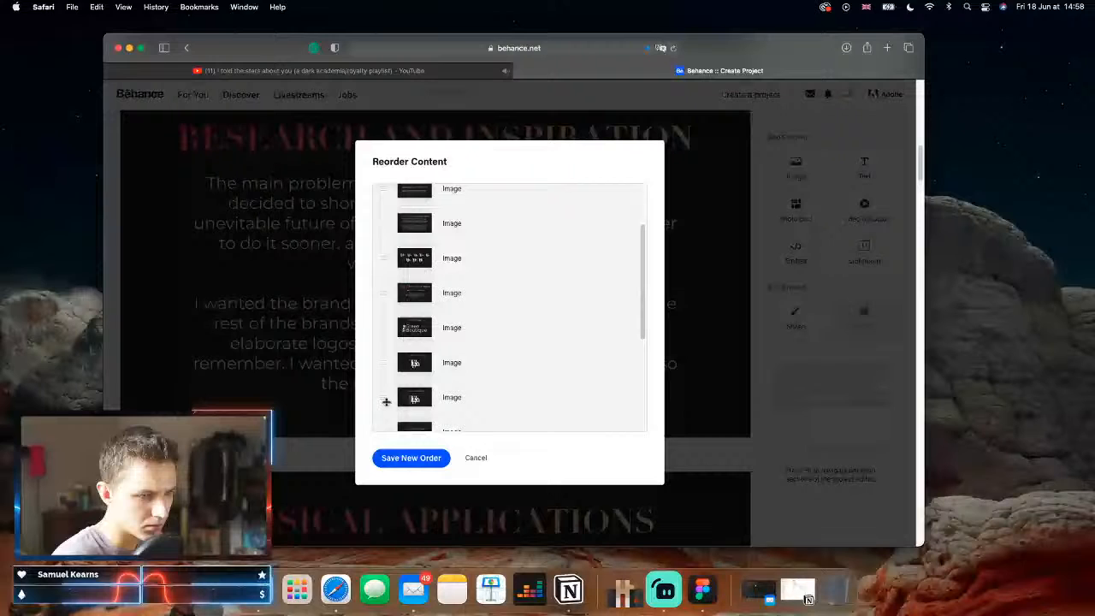
{"action": "left_click_drag", "start_coordinate": [386, 401], "coordinate": [376, 312]}
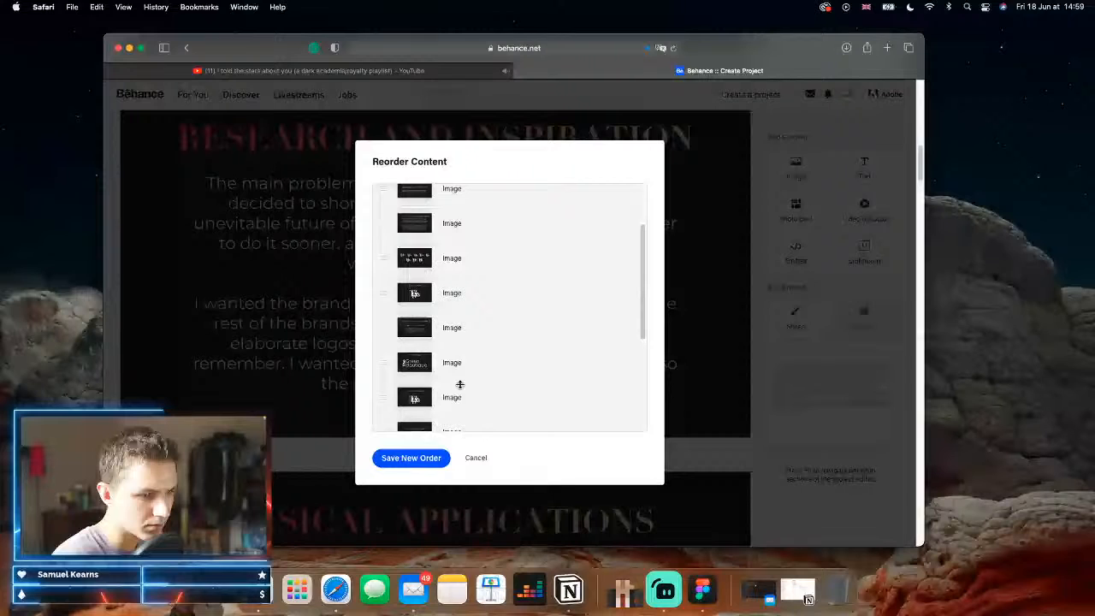
Step: Move the pattern grid slide up between the two text slides that precede the colour slide
{"action": "scroll", "coordinate": [459, 385], "scroll_direction": "down", "scroll_amount": 3}
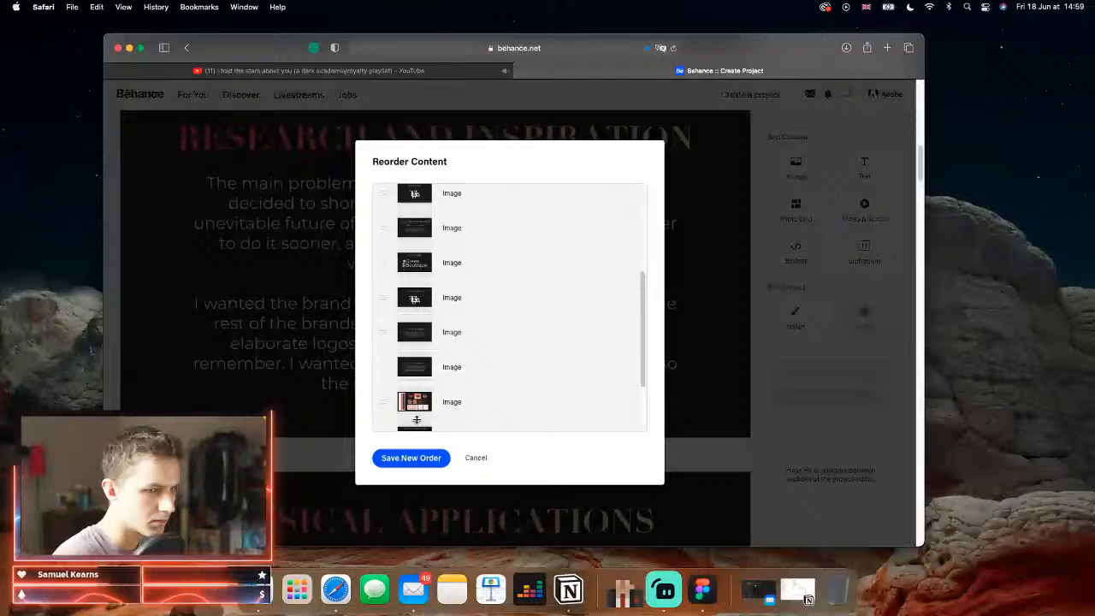
{"action": "scroll", "coordinate": [458, 321], "scroll_direction": "down", "scroll_amount": 1}
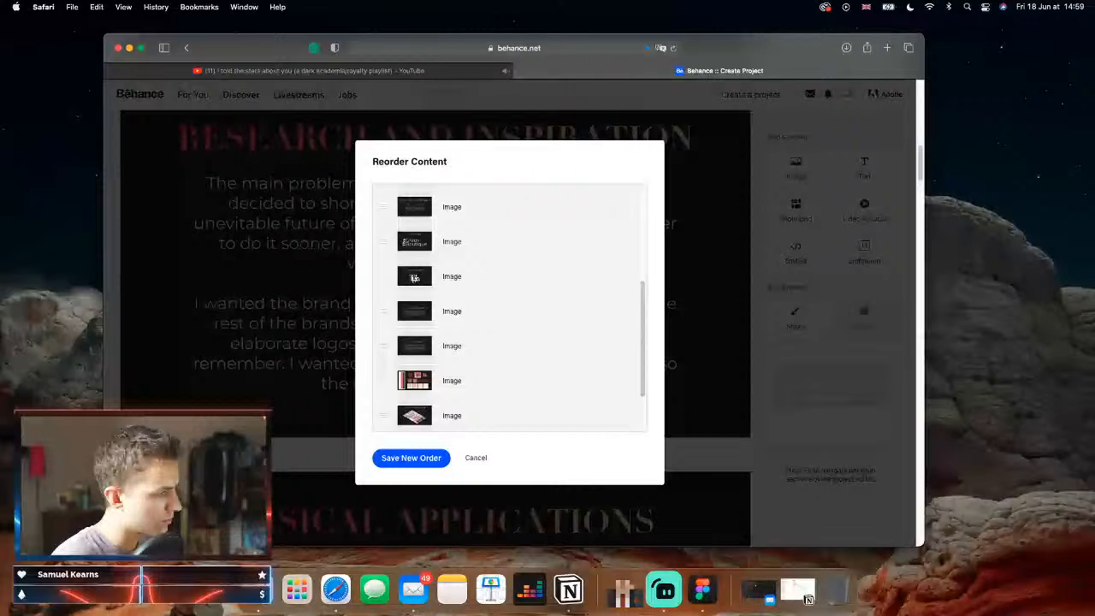
{"action": "scroll", "coordinate": [378, 408], "scroll_direction": "down", "scroll_amount": 2}
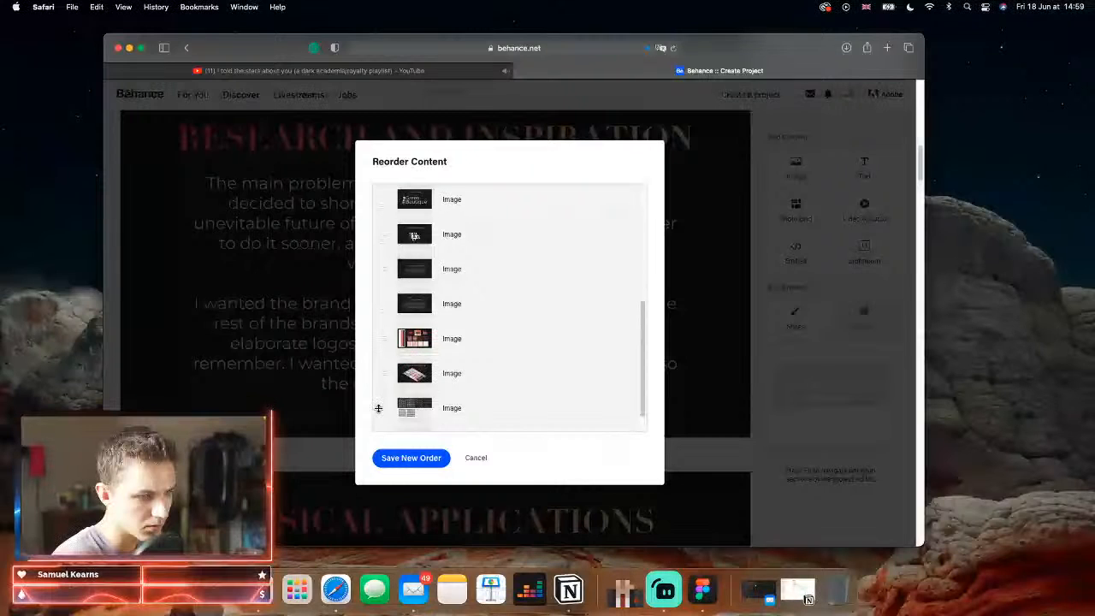
{"action": "left_click_drag", "start_coordinate": [379, 408], "coordinate": [502, 325]}
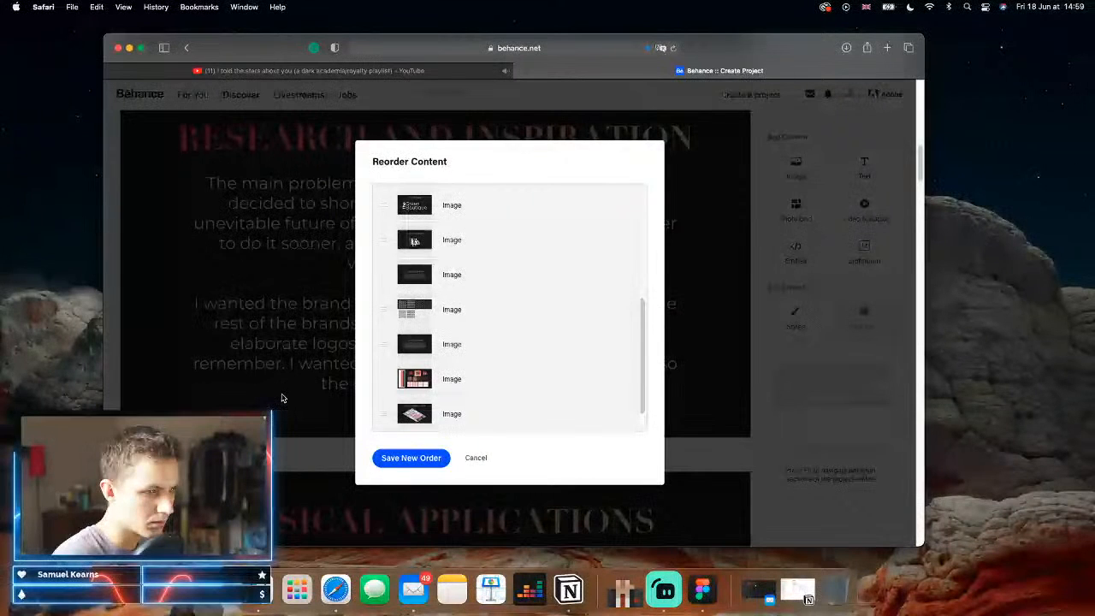
Step: Save the new content order and look over the arranged slides in the project editor
{"action": "scroll", "coordinate": [282, 398], "scroll_direction": "down", "scroll_amount": 3}
{"action": "scroll", "coordinate": [456, 390], "scroll_direction": "down", "scroll_amount": 1}
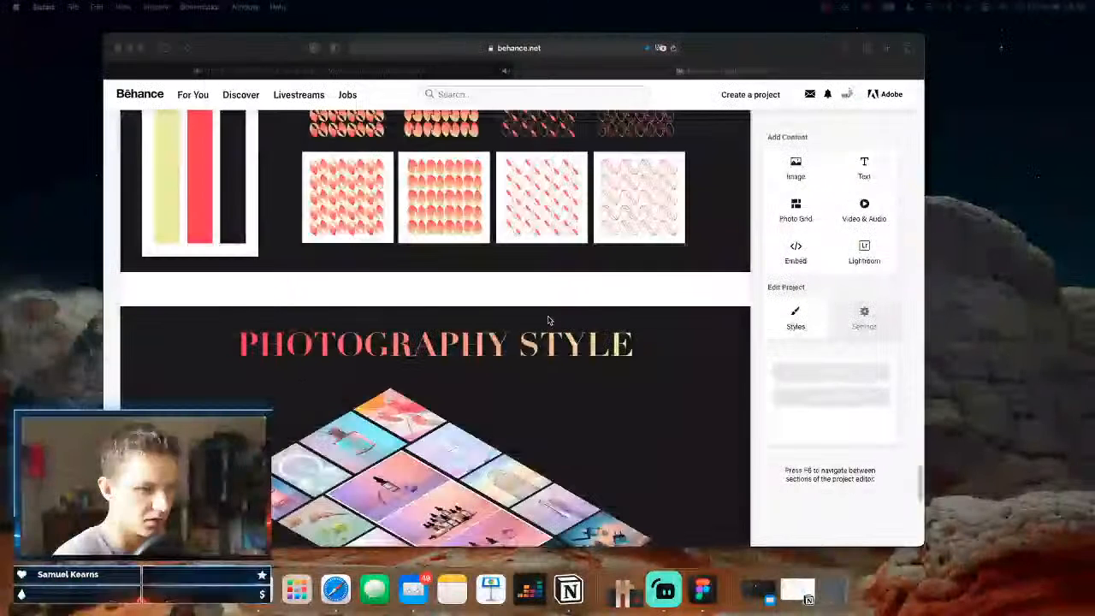
{"action": "scroll", "coordinate": [549, 320], "scroll_direction": "up", "scroll_amount": 10}
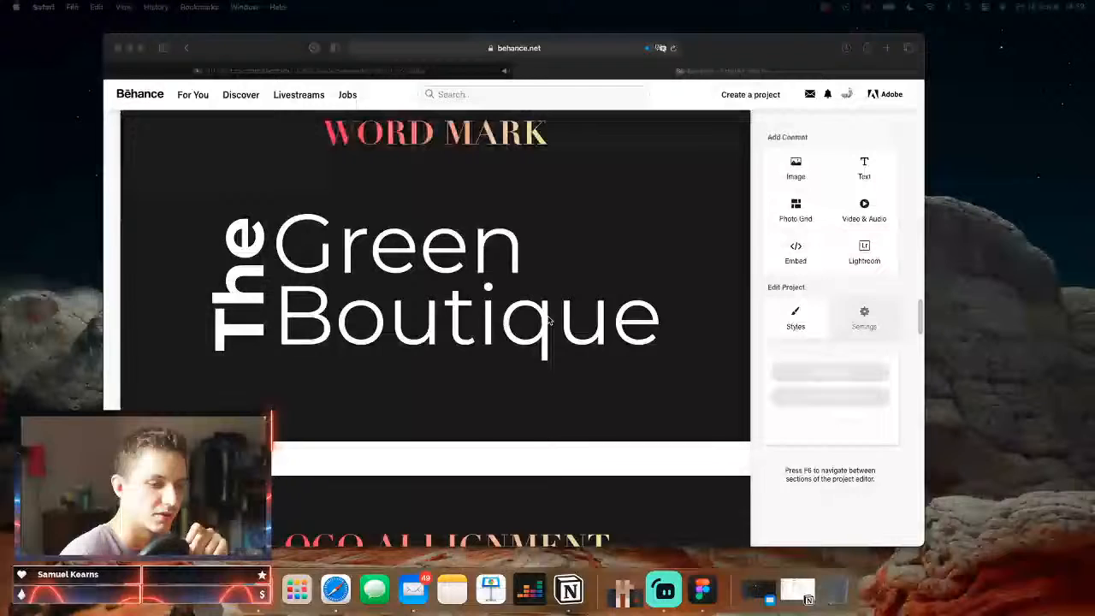
{"action": "scroll", "coordinate": [548, 320], "scroll_direction": "down", "scroll_amount": 8}
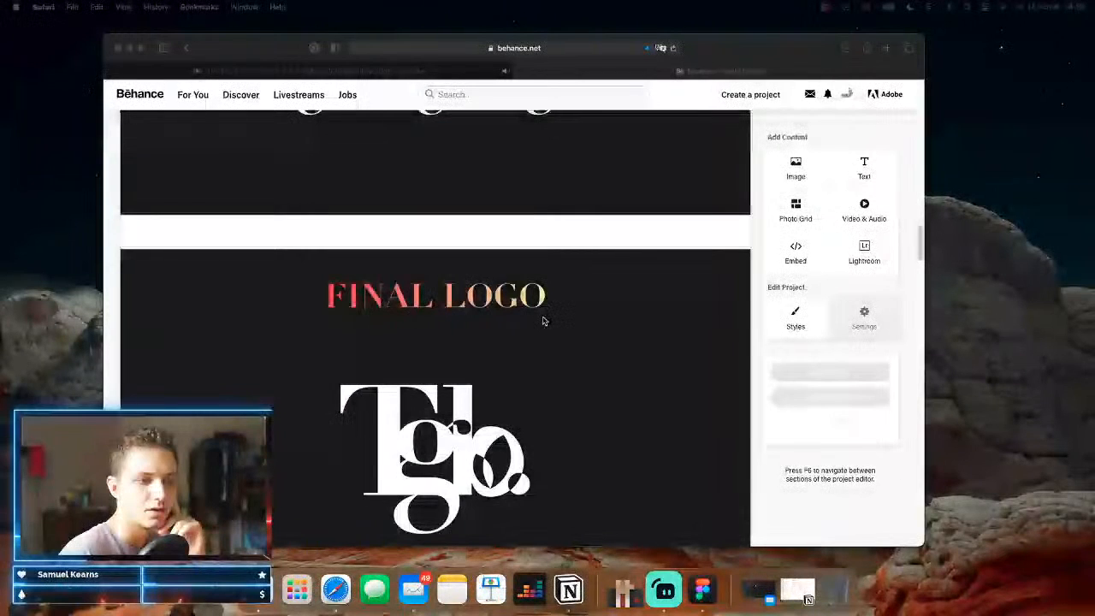
{"action": "scroll", "coordinate": [542, 320], "scroll_direction": "up", "scroll_amount": 15}
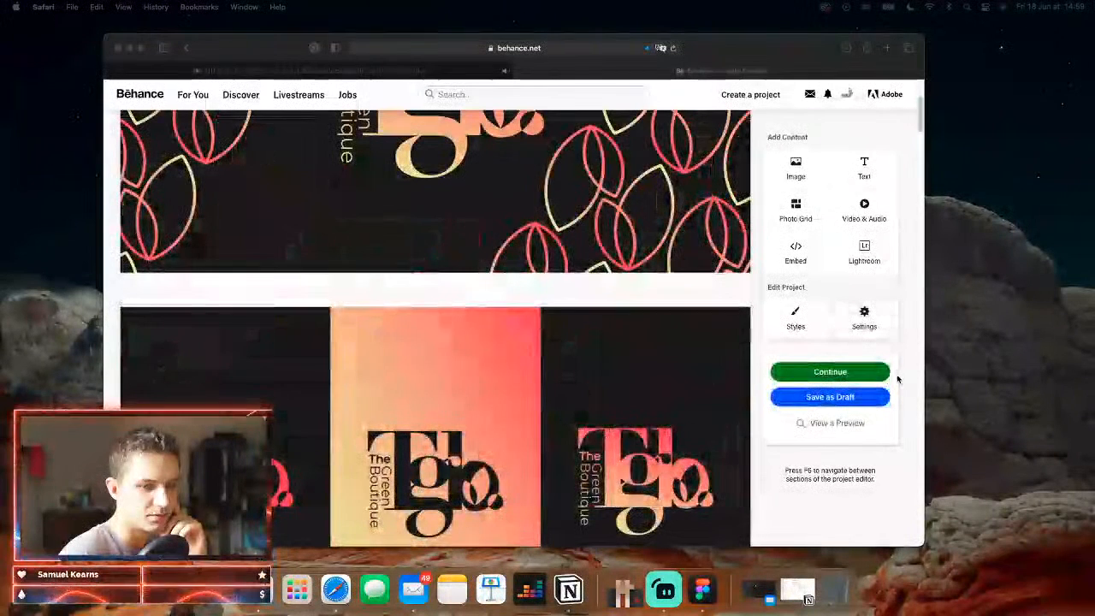
Step: Continue to the project's publishing details and enter the title "The green boutique identity system"
{"action": "left_click", "coordinate": [844, 373]}
{"action": "left_click", "coordinate": [828, 374]}
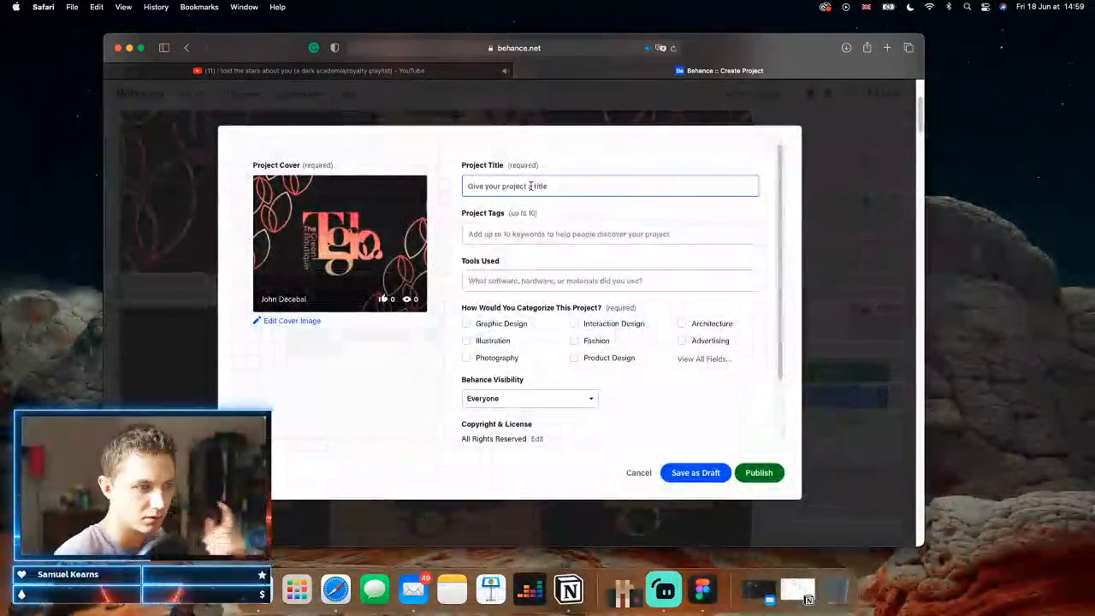
{"action": "type", "text": "The gree"}
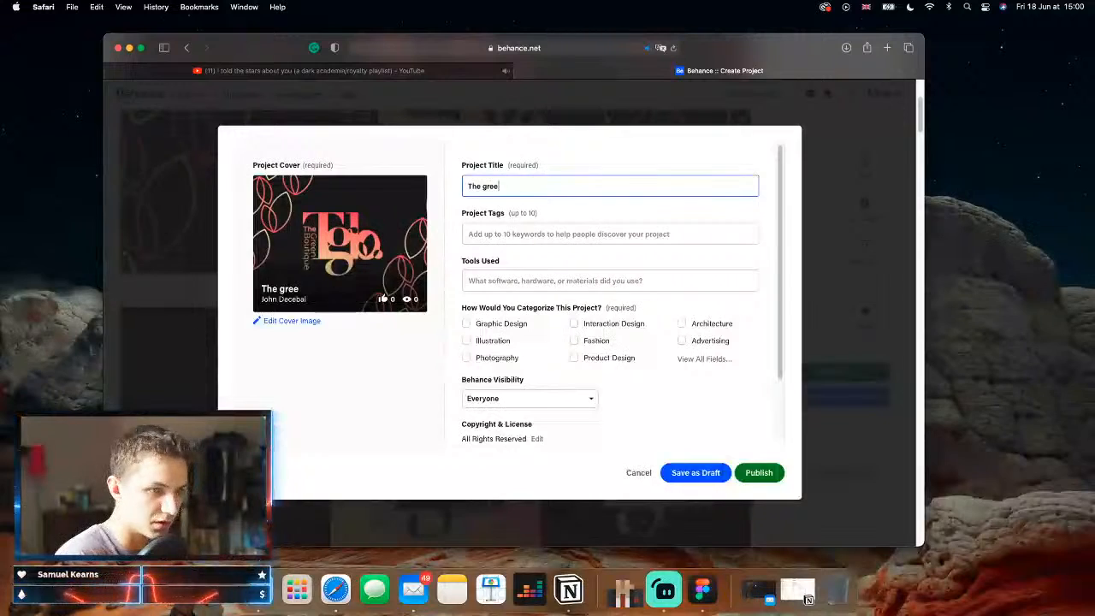
{"action": "type", "text": "n bout"}
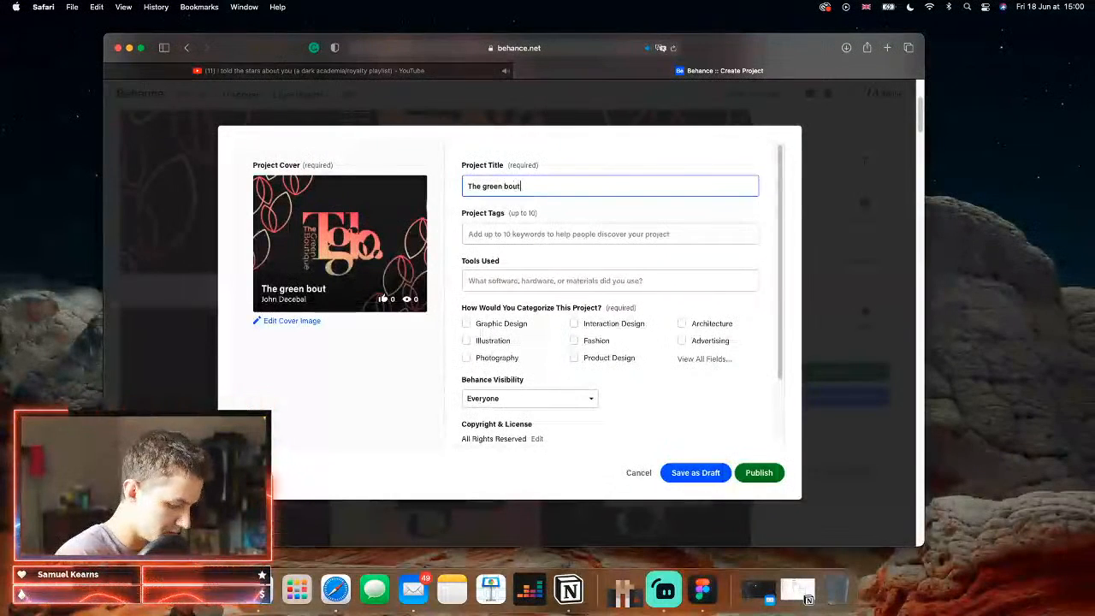
{"action": "type", "text": "i"}
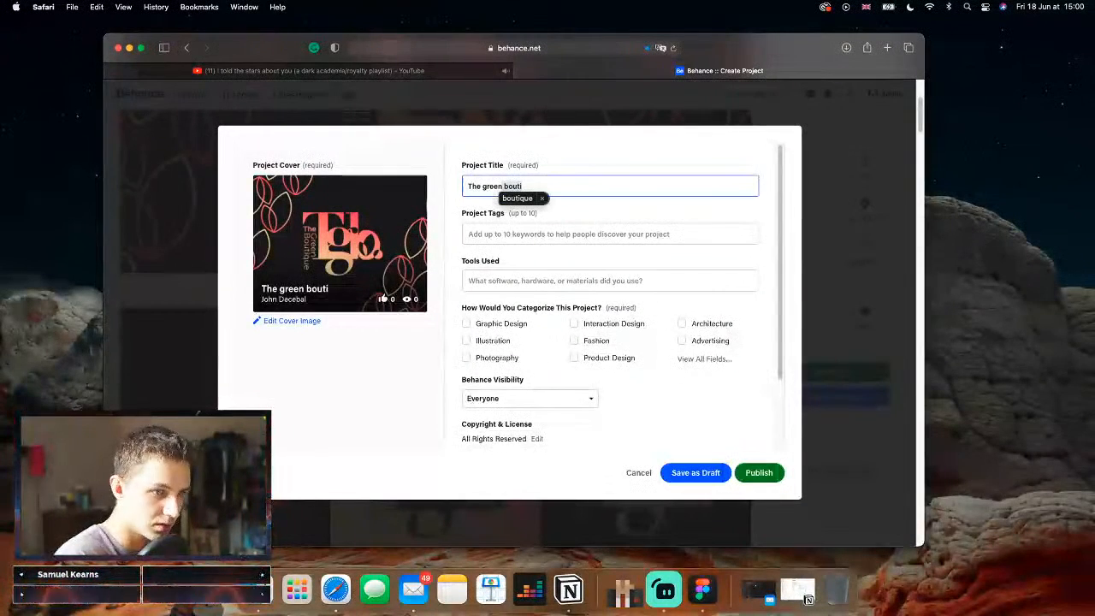
{"action": "type", "text": "que "}
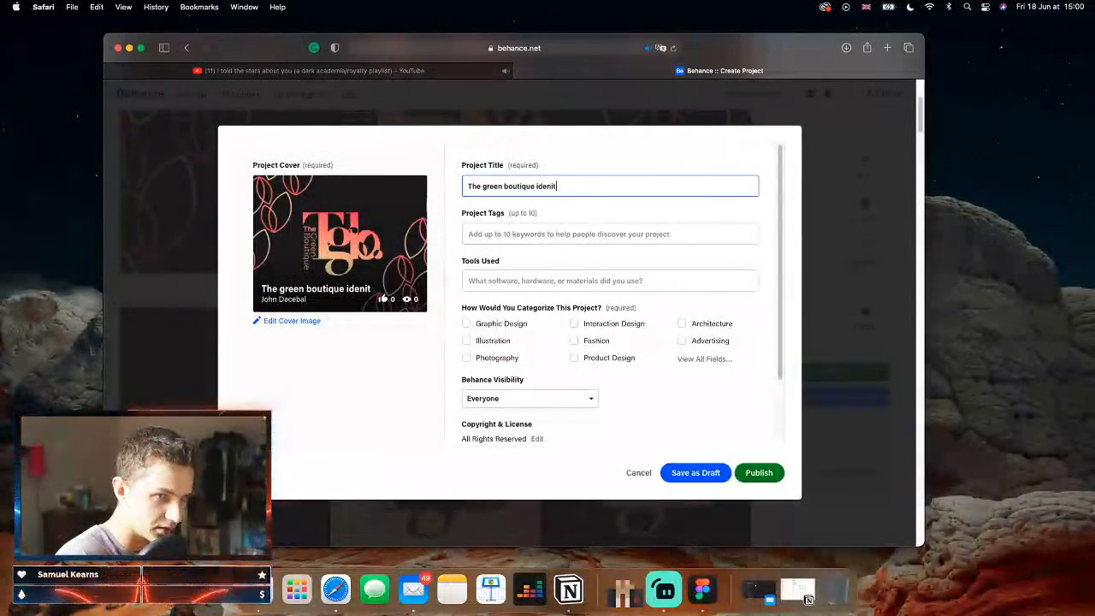
{"action": "type", "text": "idenit"}
{"action": "key", "text": "BackSpace"}
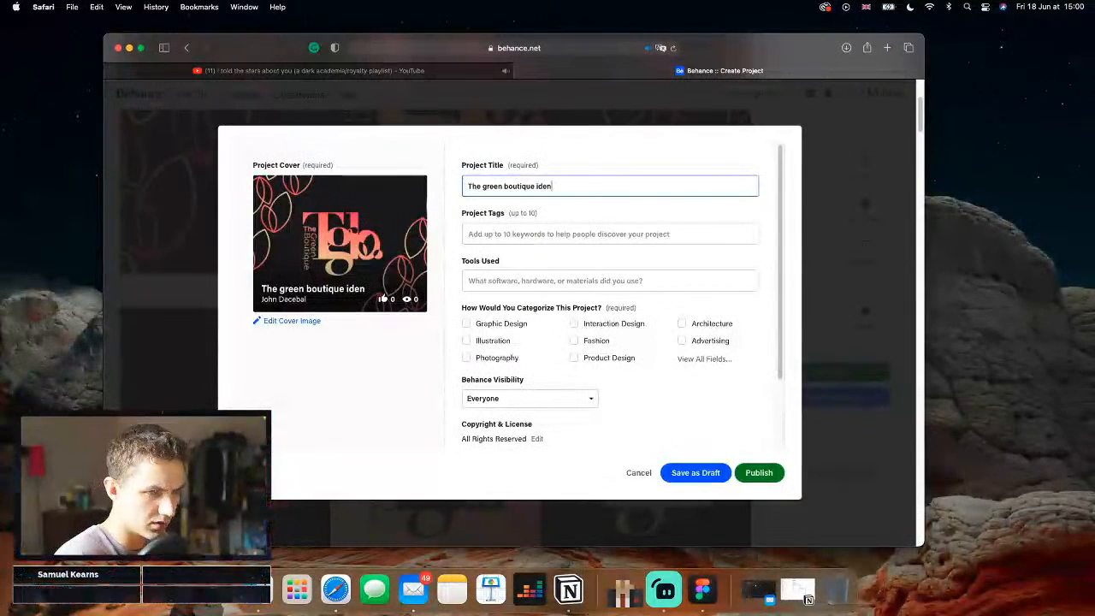
{"action": "type", "text": "tity system"}
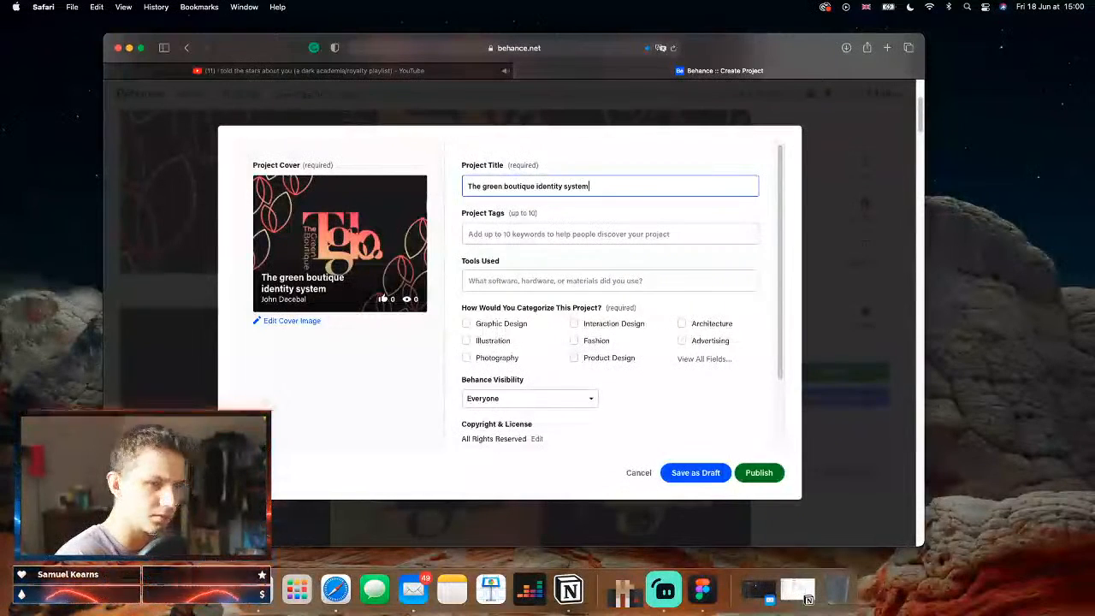
Step: Capitalise the project title's words and add "Visual" so it reads "The Green Boutique Visual Identity System"
{"action": "left_click", "coordinate": [483, 187]}
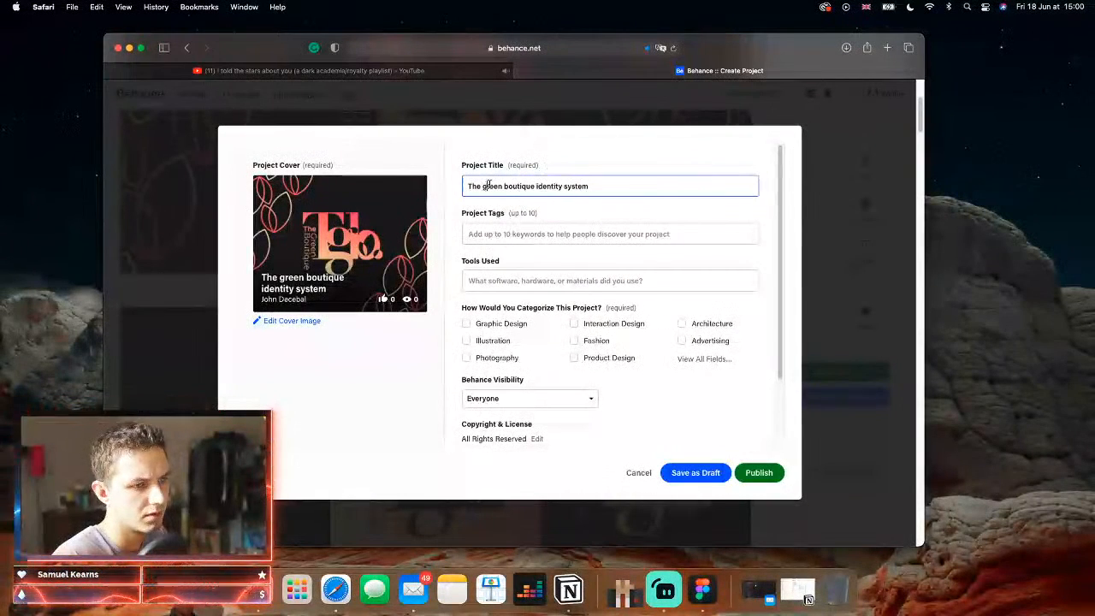
{"action": "key", "text": "BackSpace"}
{"action": "type", "text": "G"}
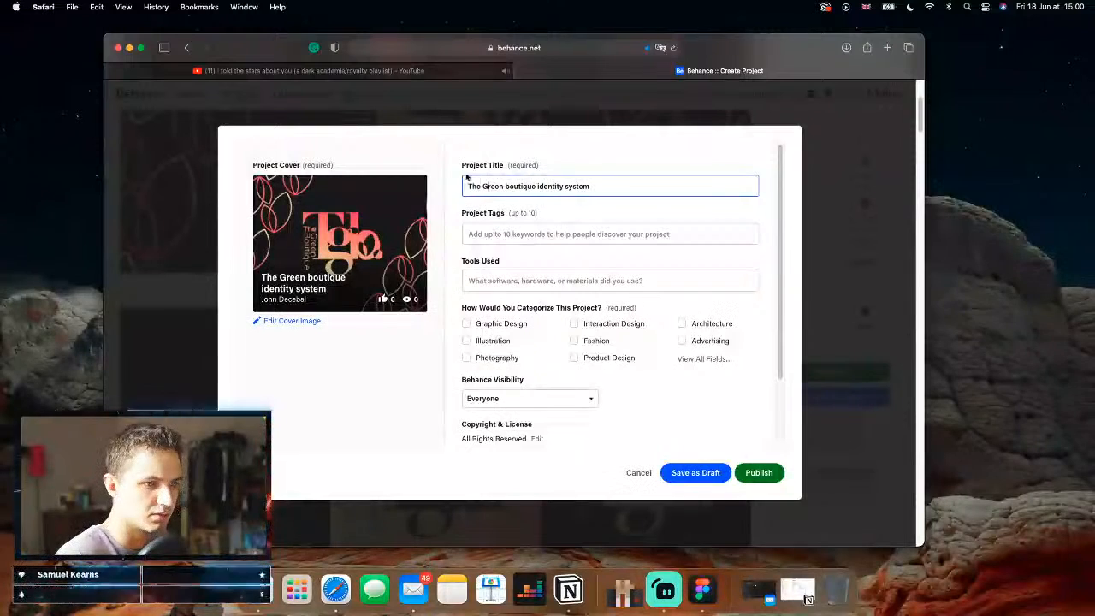
{"action": "left_click", "coordinate": [510, 186]}
{"action": "key", "text": "BackSpace"}
{"action": "type", "text": "B"}
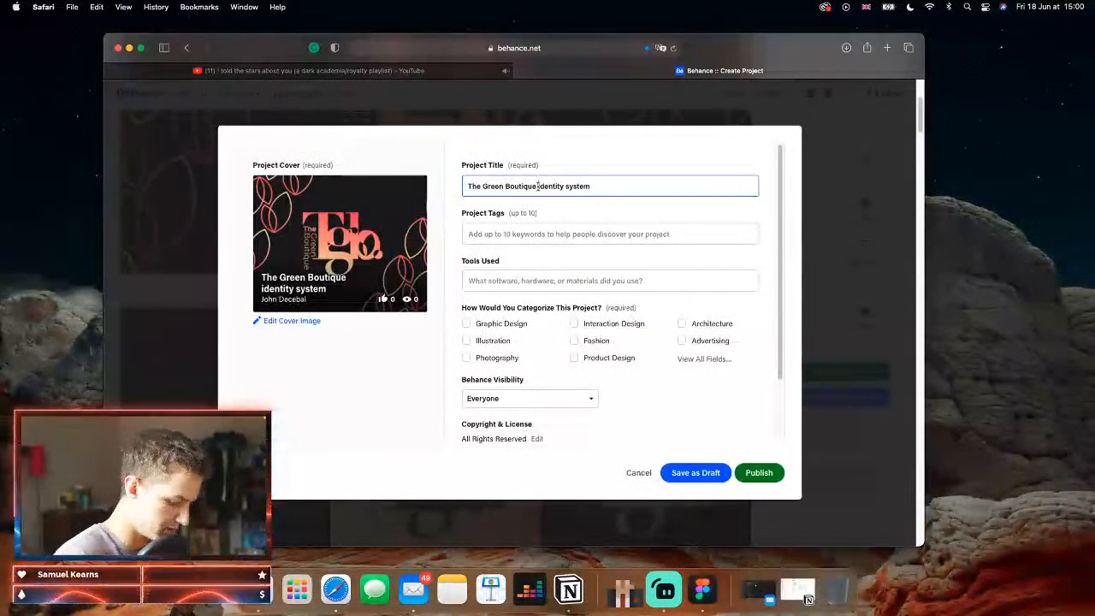
{"action": "left_click", "coordinate": [537, 186]}
{"action": "type", "text": "Visu"}
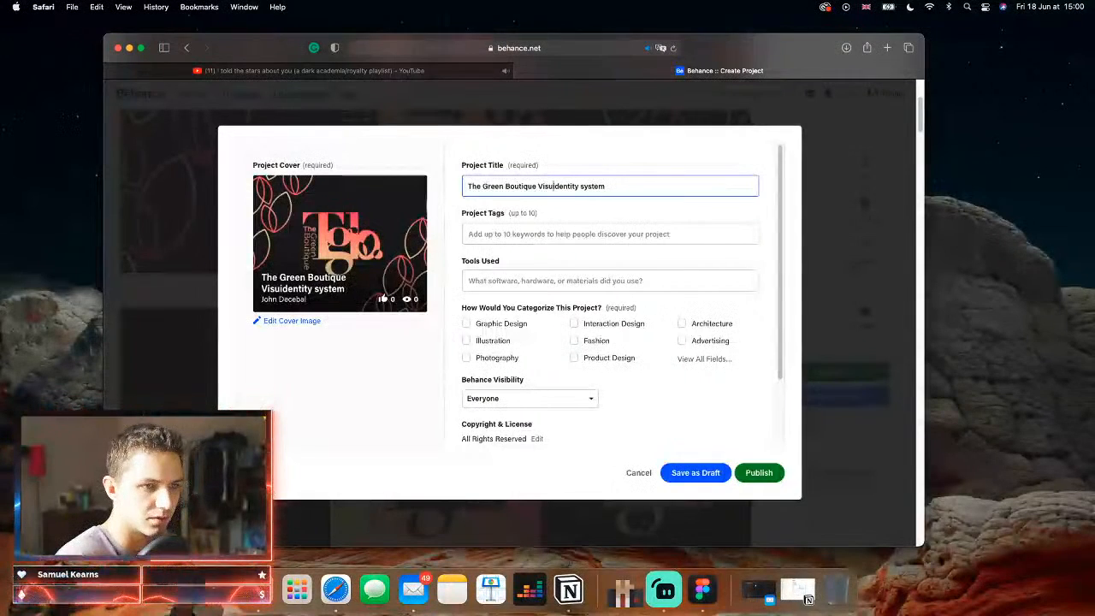
{"action": "type", "text": "al"}
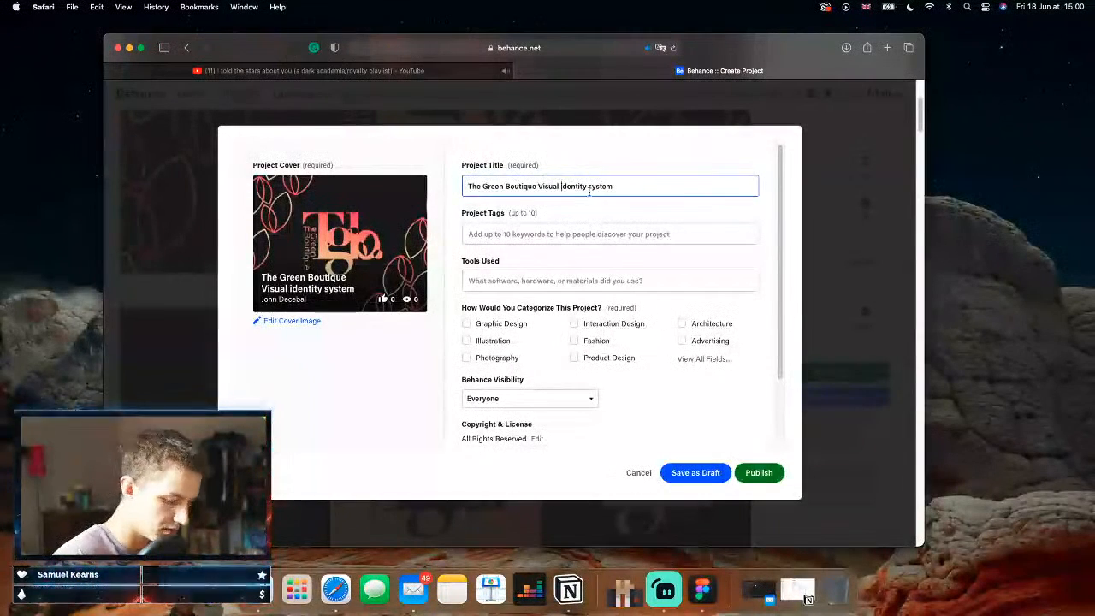
{"action": "key", "text": "Delete"}
{"action": "type", "text": "I"}
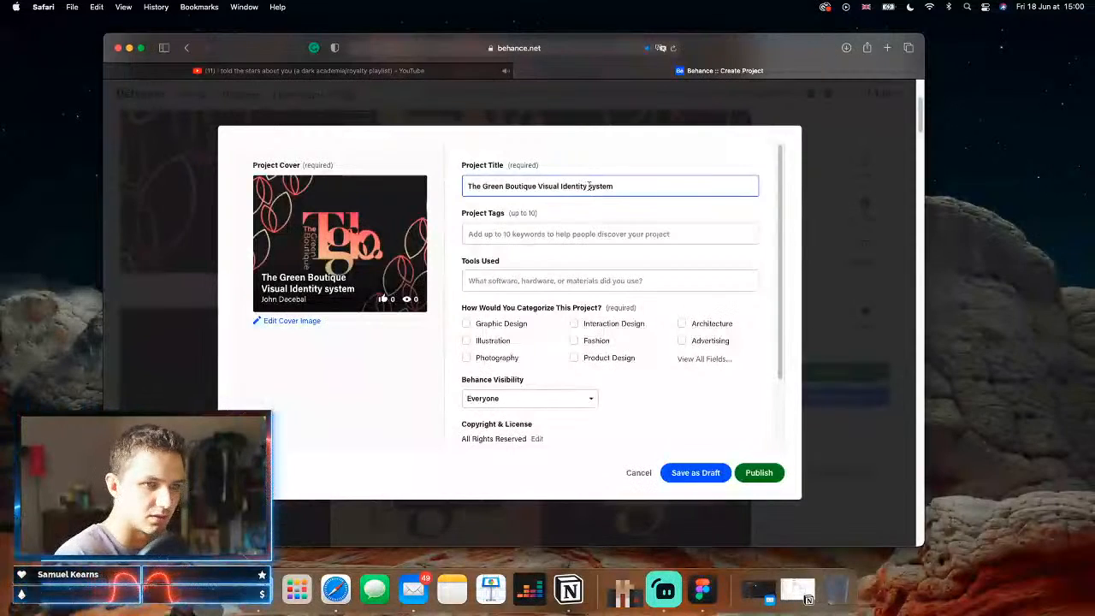
{"action": "left_click", "coordinate": [591, 185]}
{"action": "key", "text": "Delete"}
{"action": "type", "text": "S"}
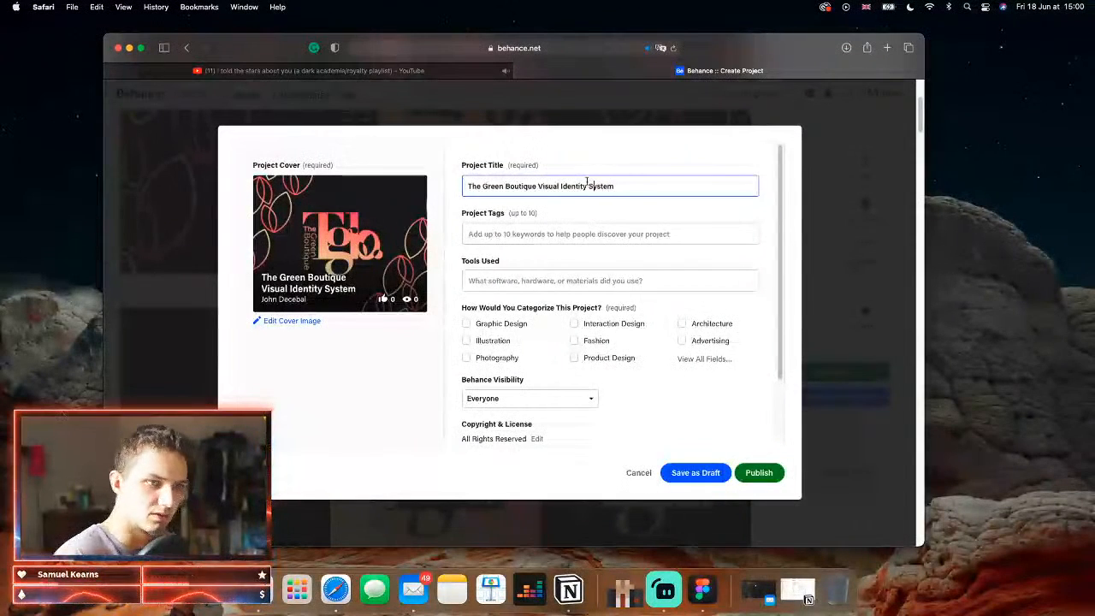
Step: Add the project tags "identity" and "design"
{"action": "left_click", "coordinate": [526, 236]}
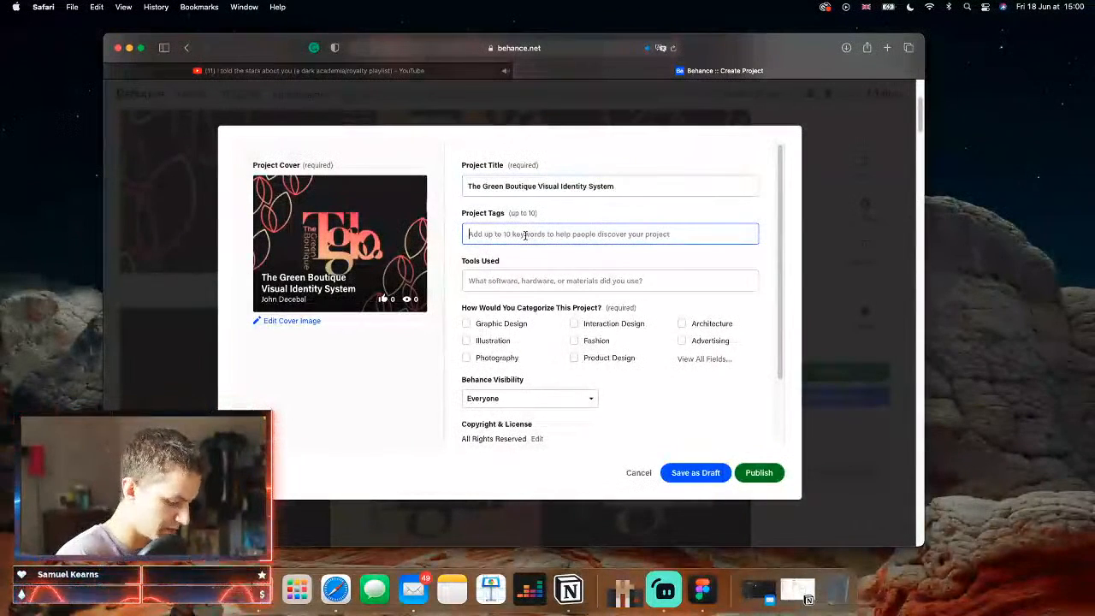
{"action": "type", "text": "vi"}
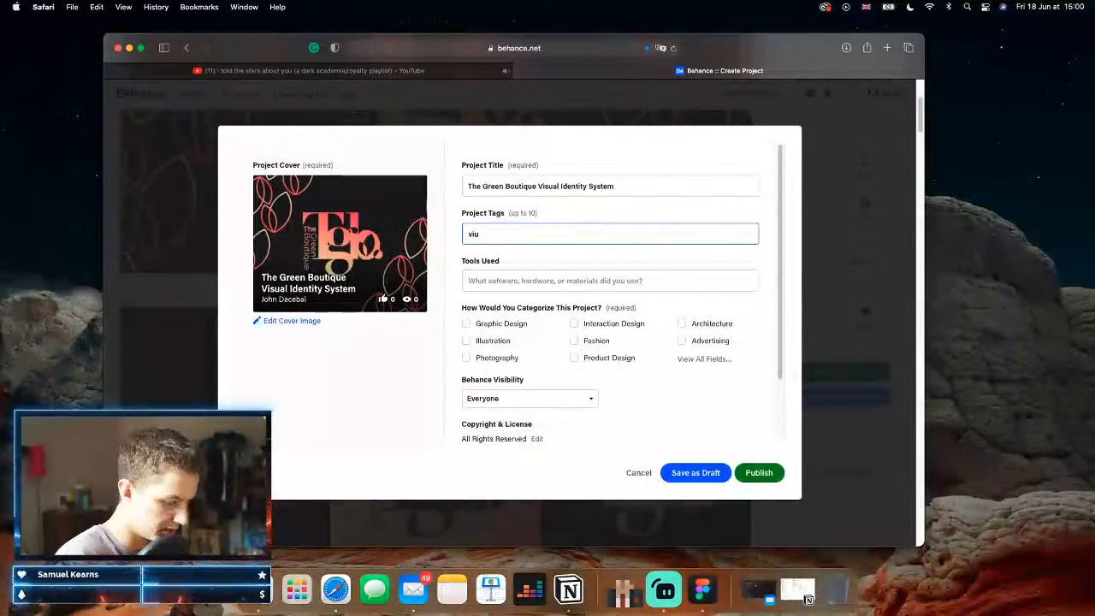
{"action": "type", "text": "u"}
{"action": "key", "text": "BackSpace"}
{"action": "key", "text": "BackSpace"}
{"action": "key", "text": "BackSpace"}
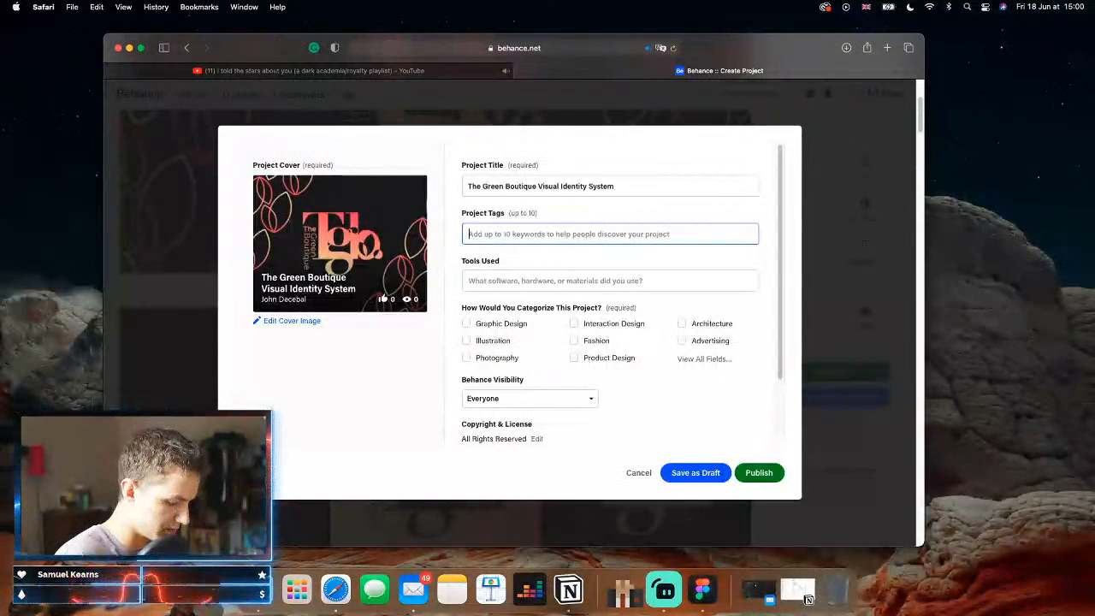
{"action": "type", "text": "identity system"}
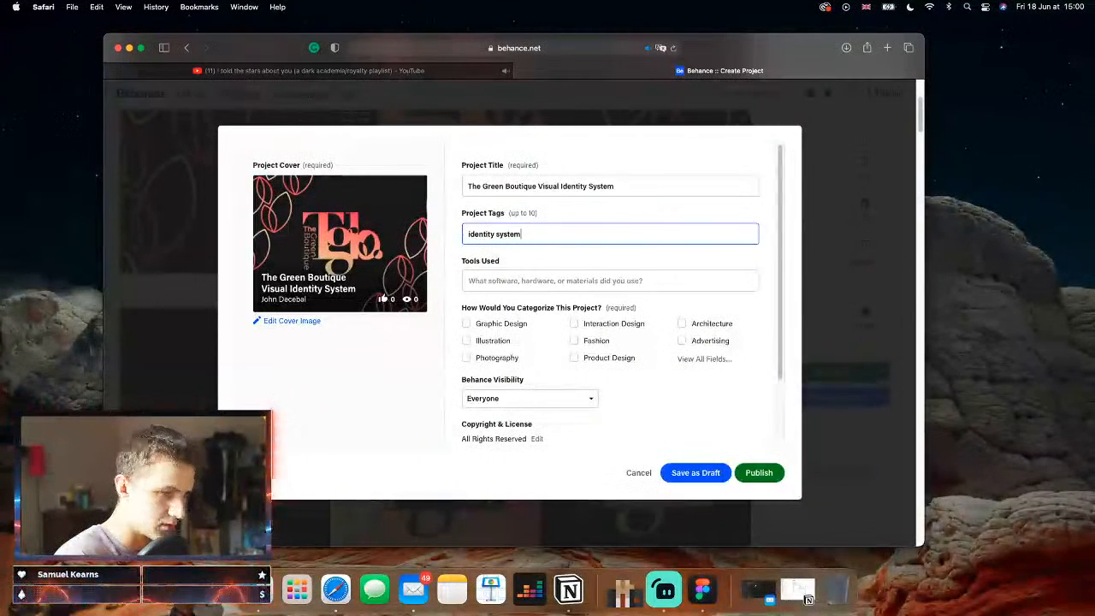
{"action": "key", "text": "BackSpace"}
{"action": "key", "text": "BackSpace"}
{"action": "key", "text": "BackSpace"}
{"action": "key", "text": "BackSpace"}
{"action": "key", "text": "Return"}
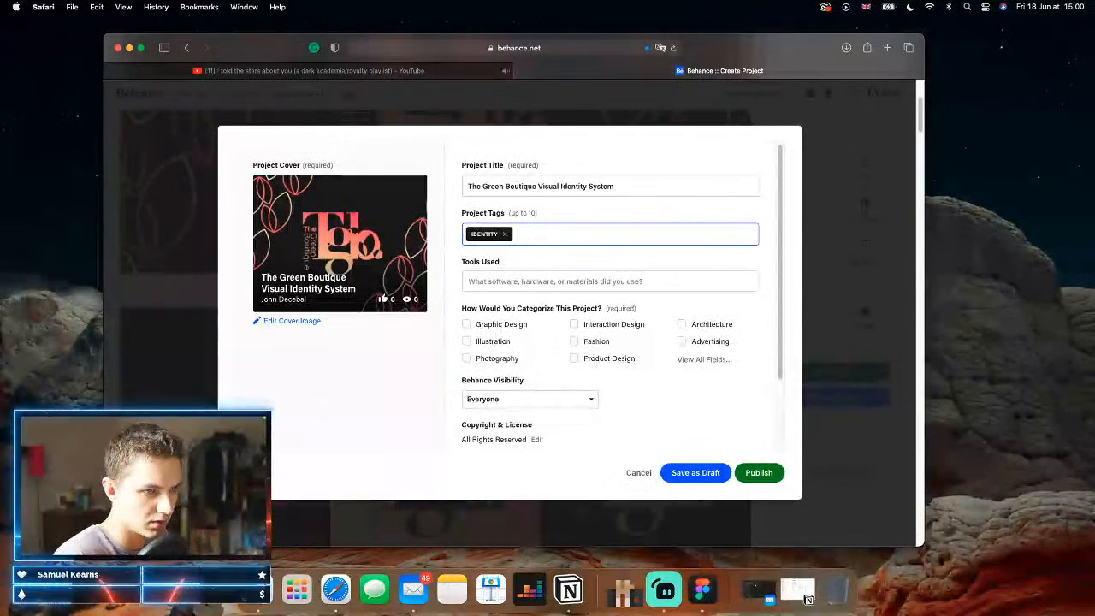
{"action": "type", "text": "des"}
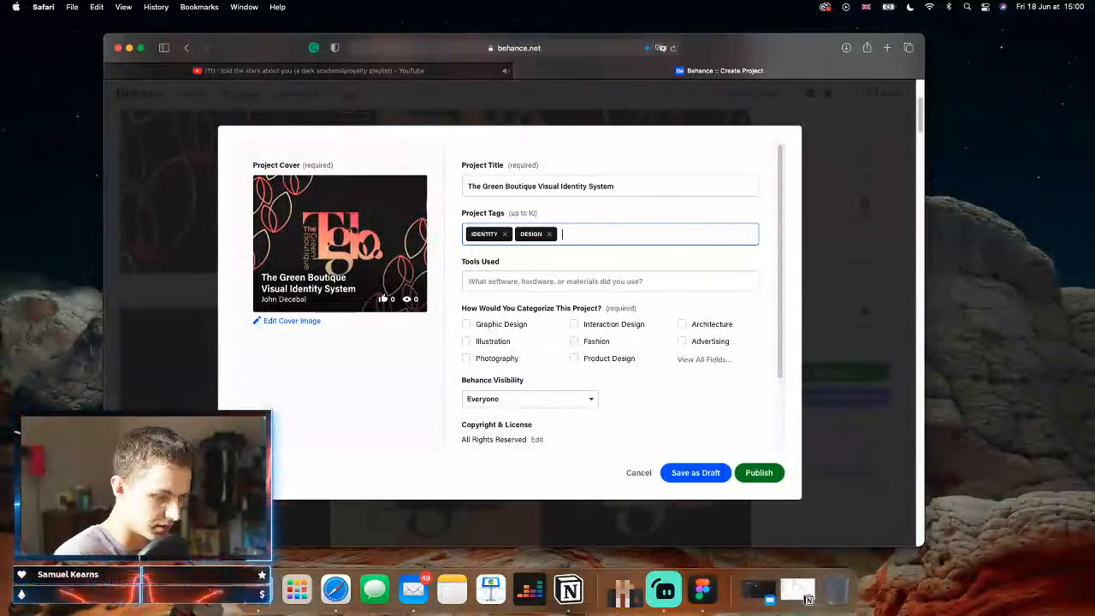
Step: Add the project tags "system", "overarching" and "sustainable"
{"action": "type", "text": "systee"}
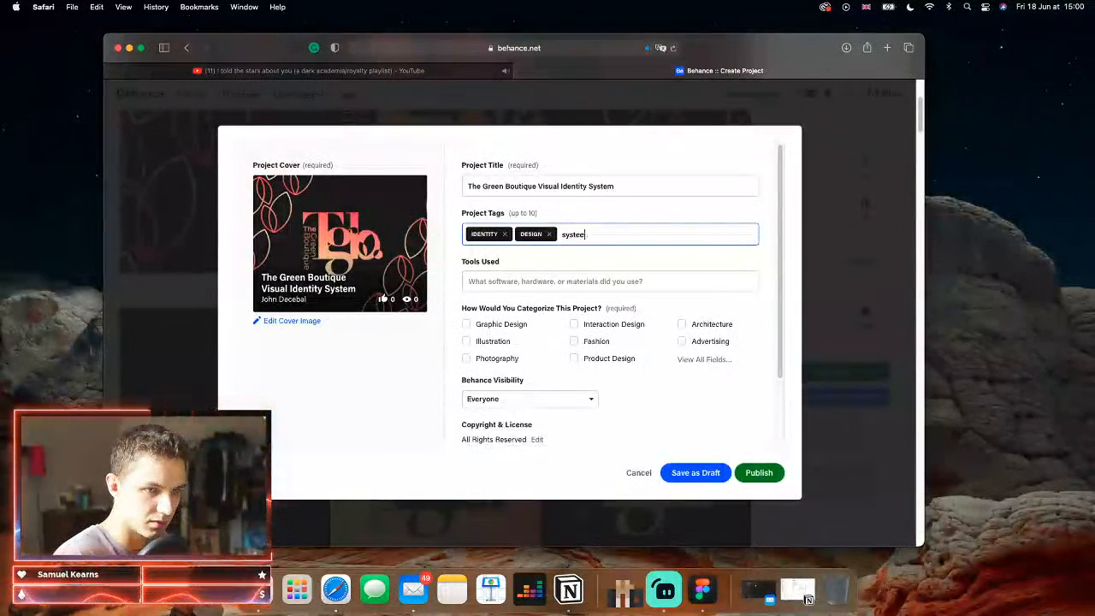
{"action": "type", "text": "m"}
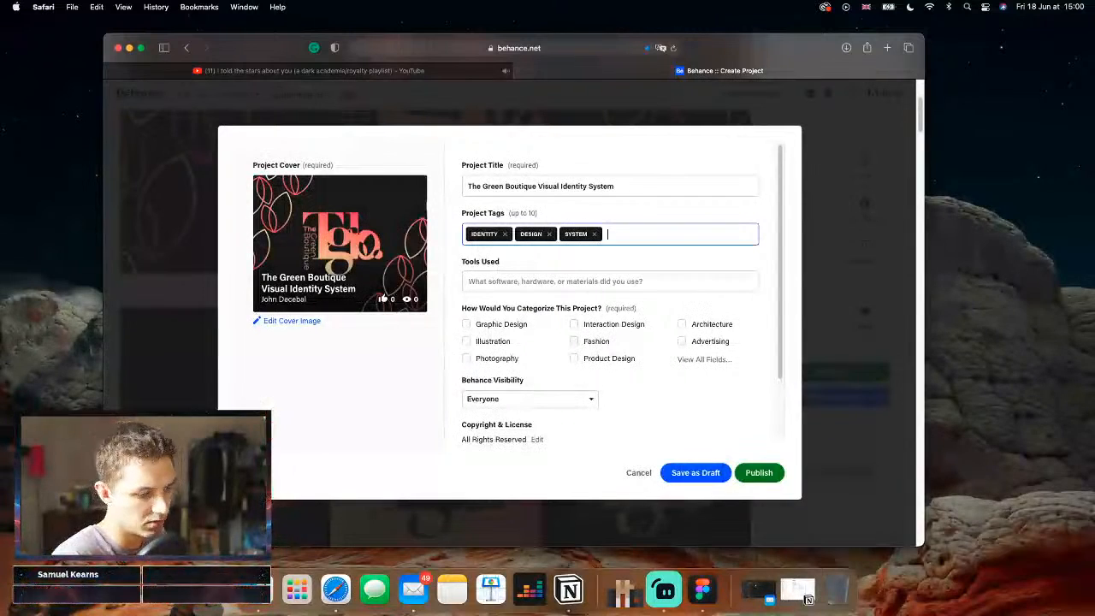
{"action": "type", "text": "overarchi"}
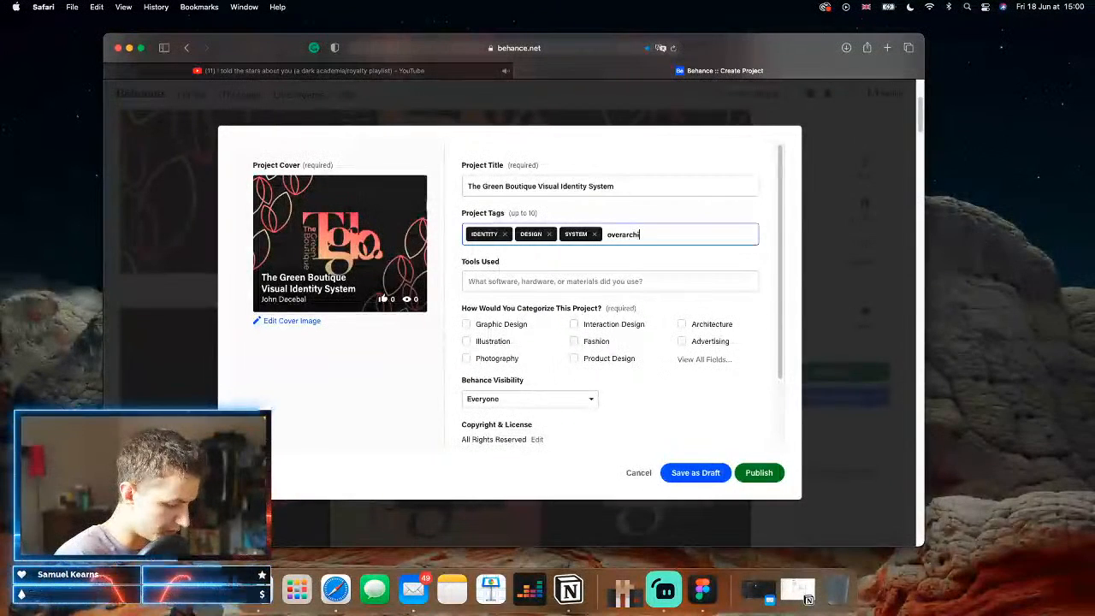
{"action": "type", "text": "ng"}
{"action": "key", "text": "Return"}
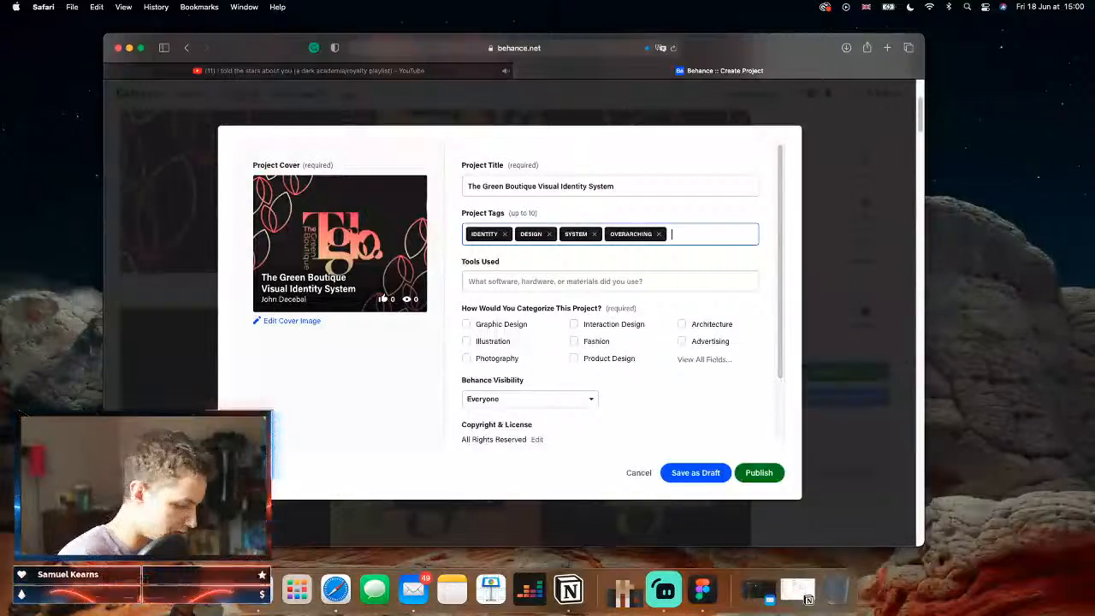
{"action": "type", "text": "susta"}
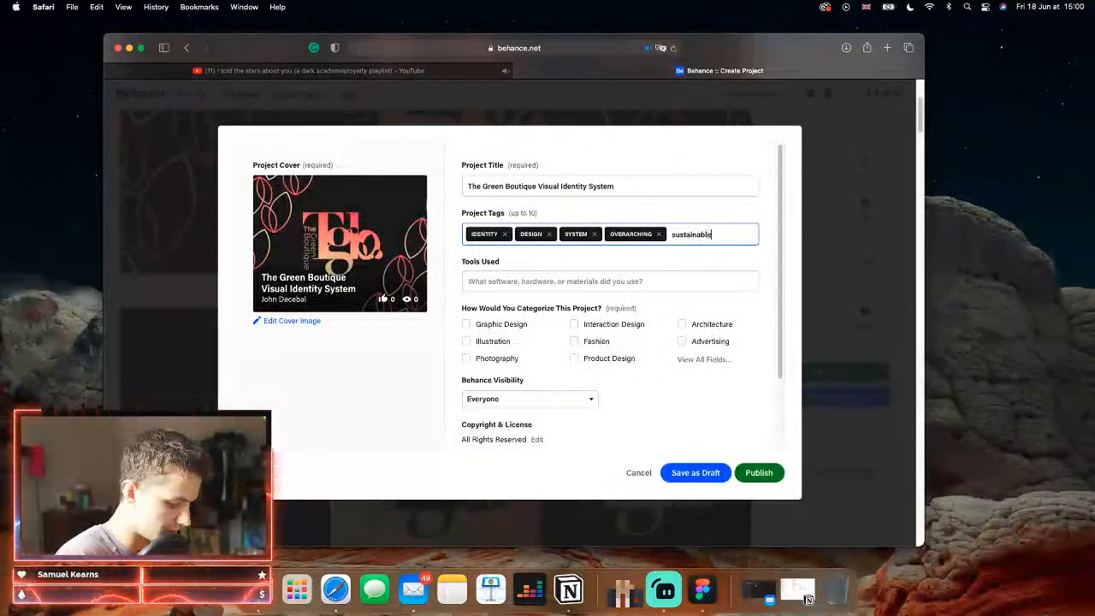
{"action": "type", "text": "inable"}
{"action": "key", "text": "Return"}
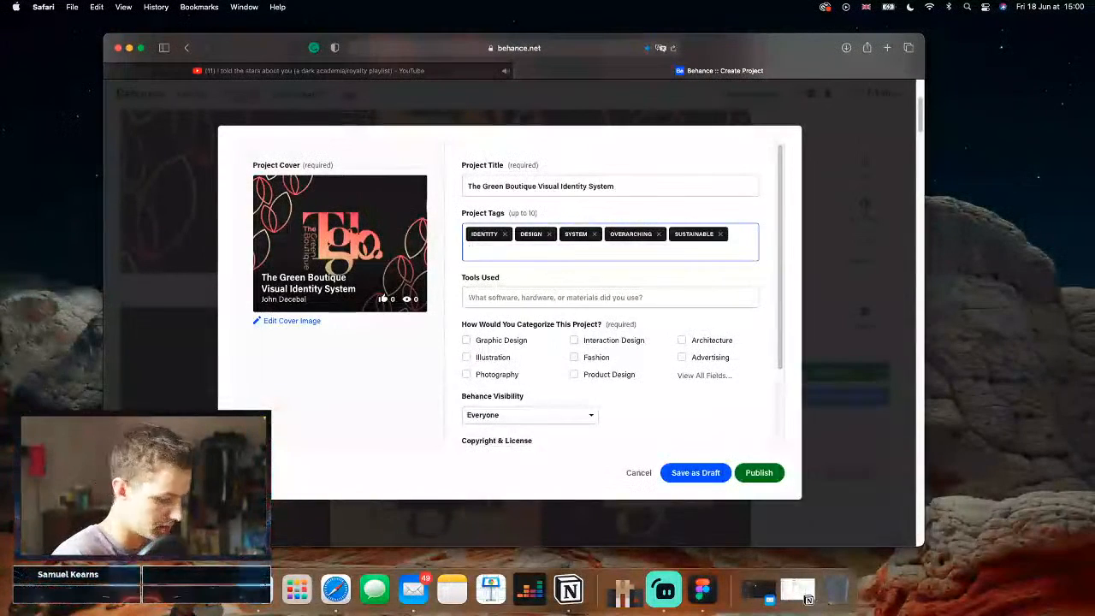
Step: Add the project tags "sustainability", "eco" and "green"
{"action": "type", "text": "sustai"}
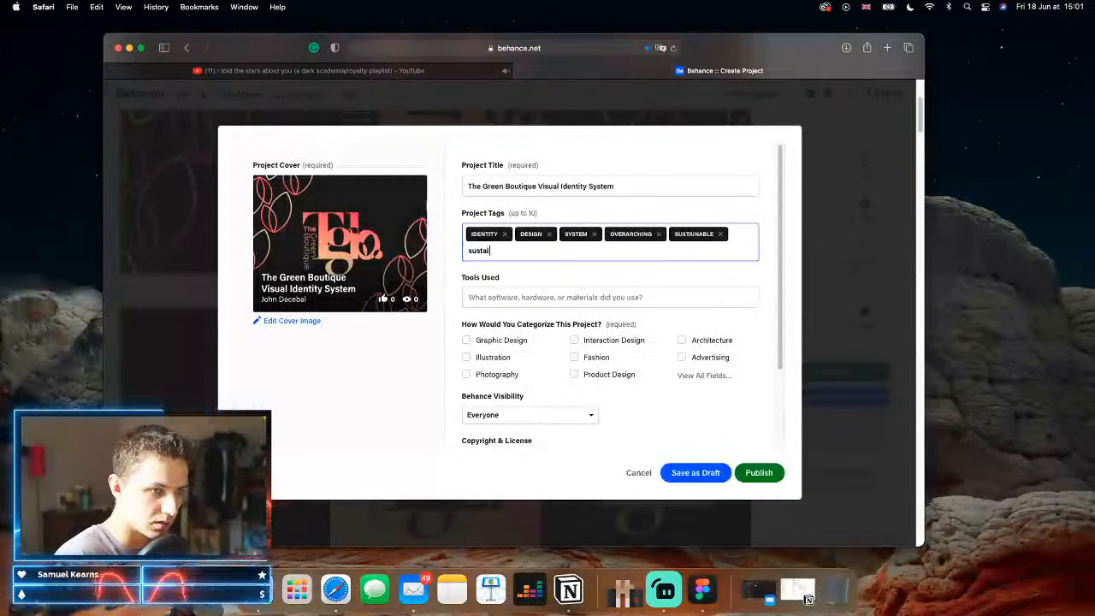
{"action": "type", "text": "nability"}
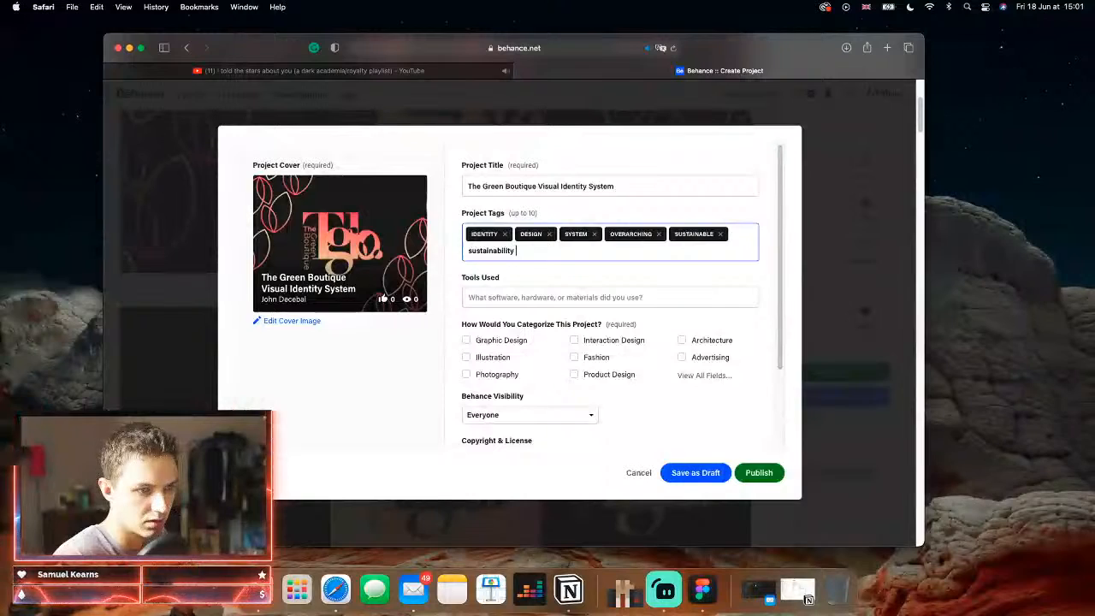
{"action": "key", "text": "Return"}
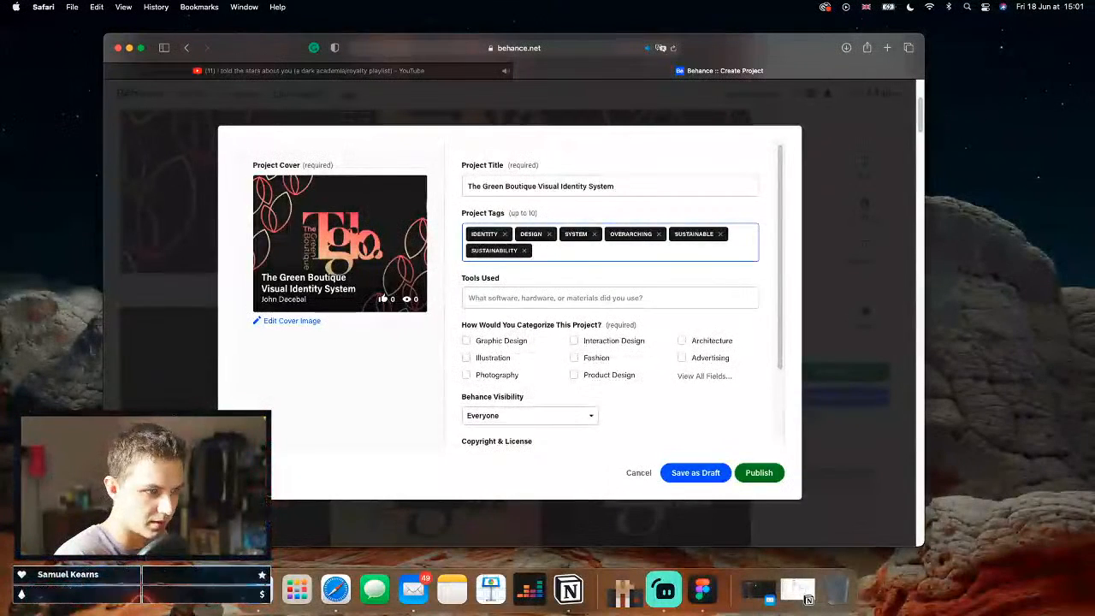
{"action": "type", "text": "eco"}
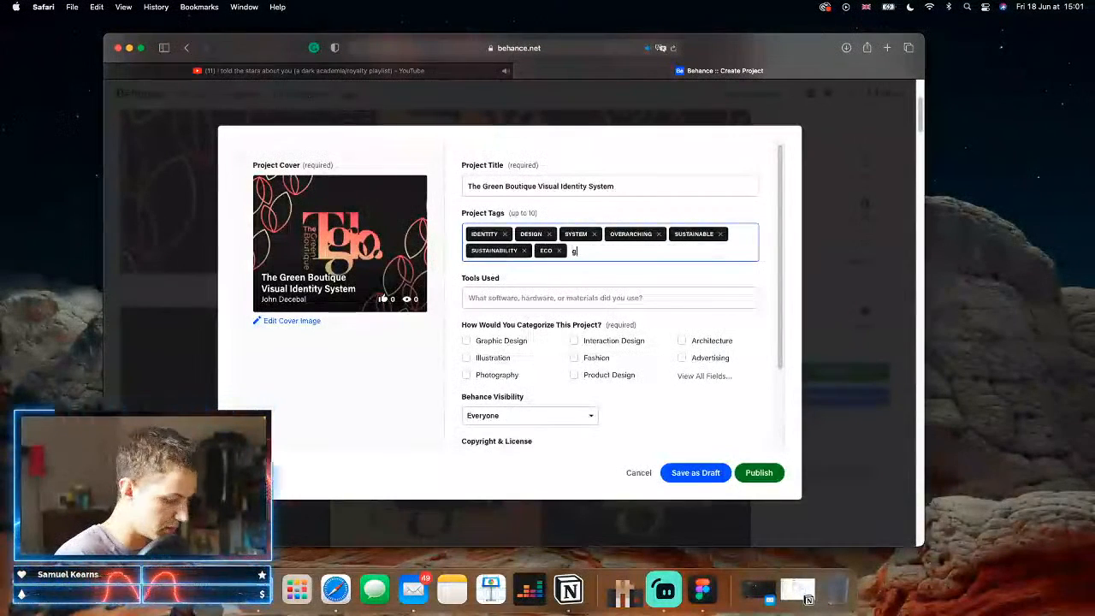
{"action": "type", "text": "green"}
{"action": "key", "text": "Return"}
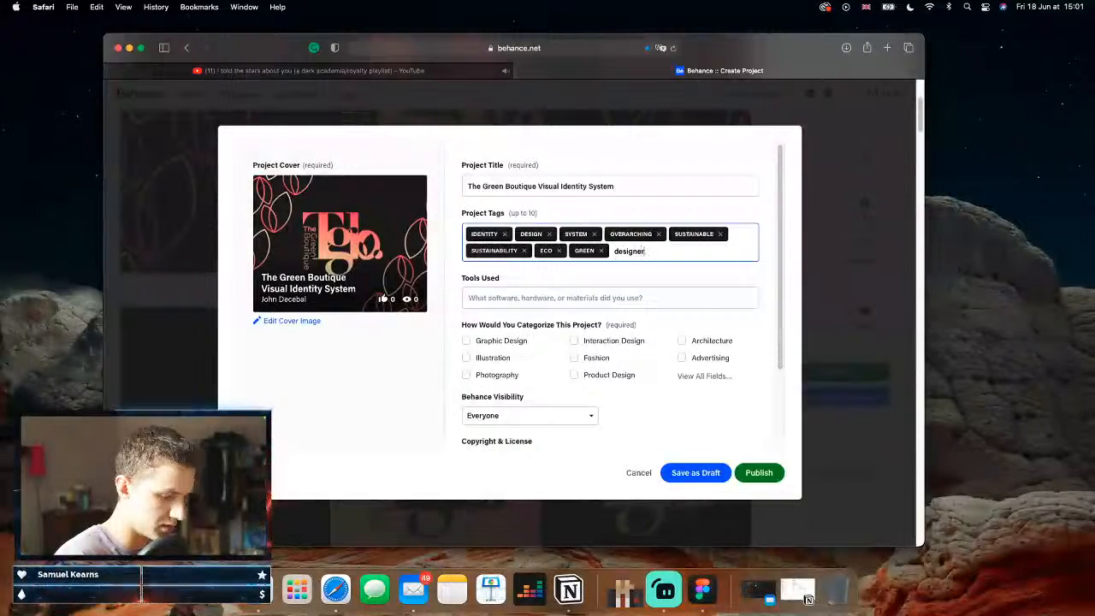
Step: Add the project tags "designer" and "logo", and replace the "designer" tag with "brand"
{"action": "type", "text": "designer"}
{"action": "key", "text": "Return"}
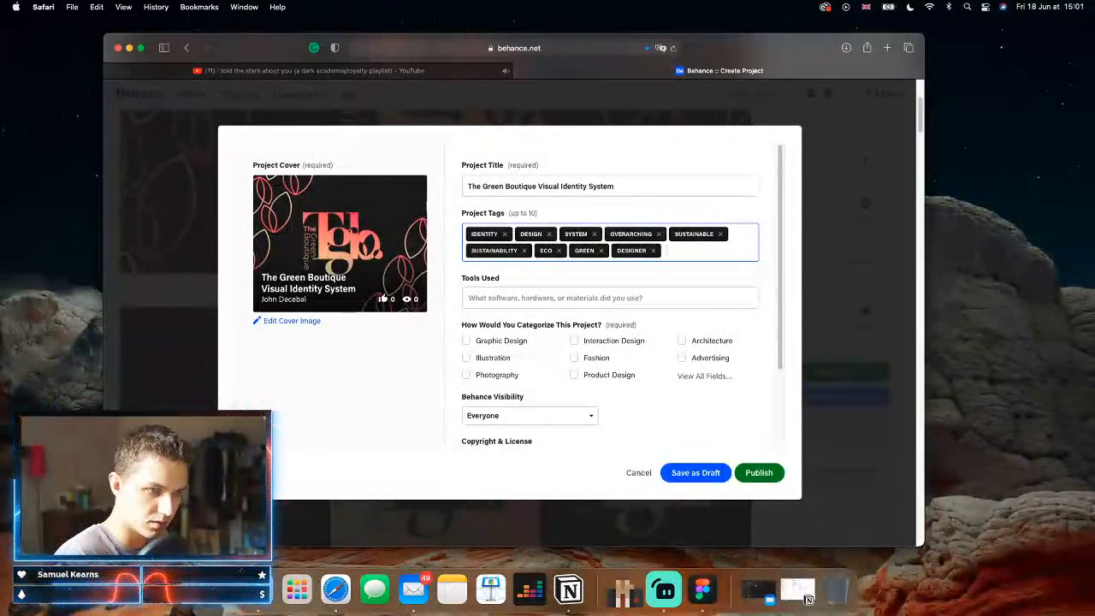
{"action": "type", "text": "logo"}
{"action": "key", "text": "Return"}
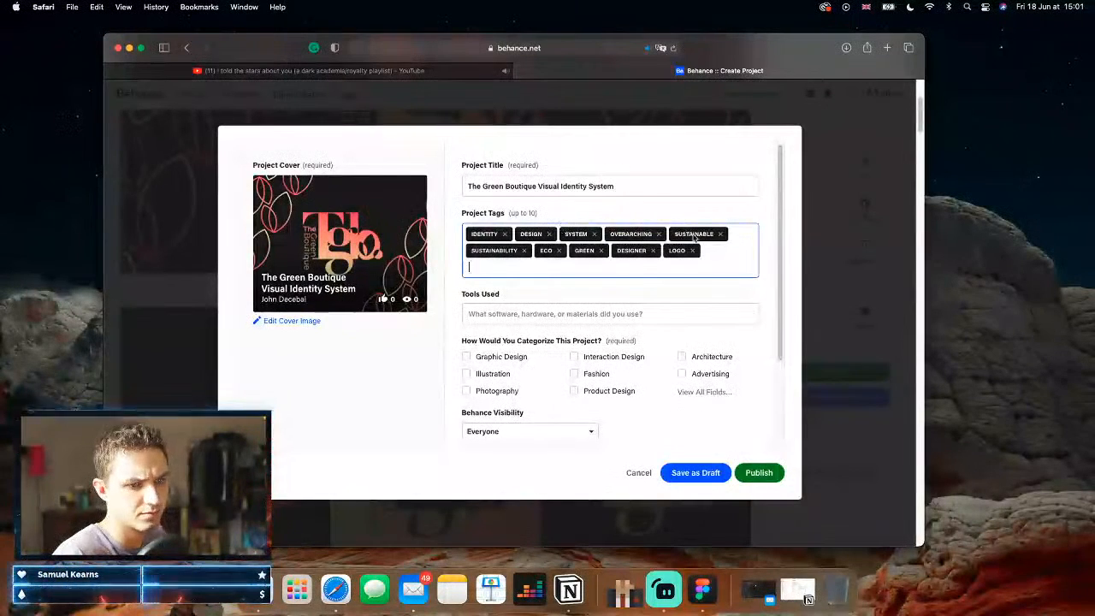
{"action": "left_click", "coordinate": [653, 251]}
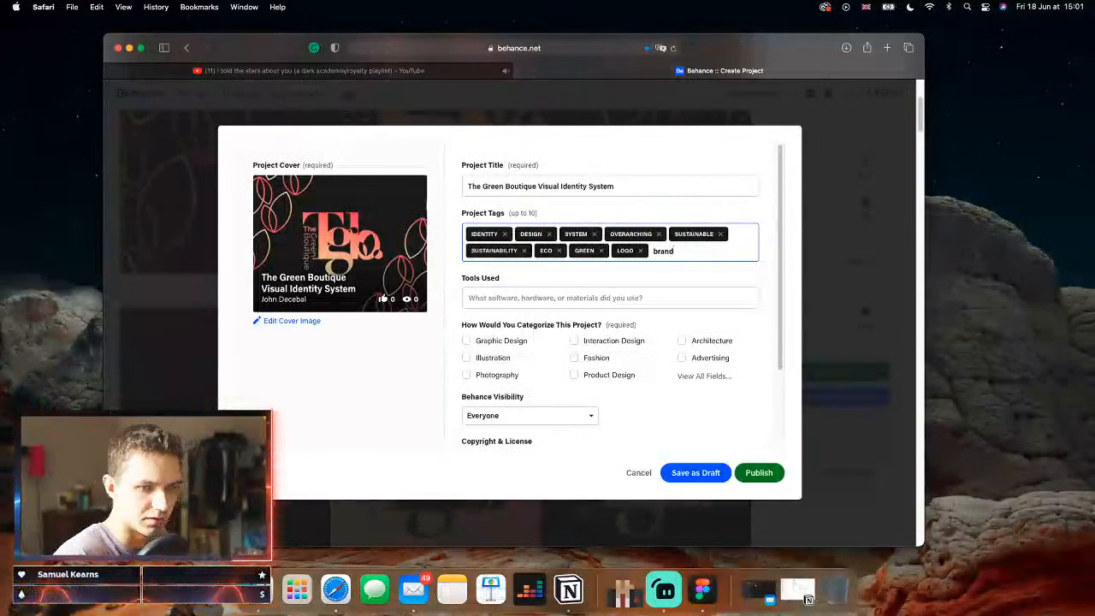
{"action": "key", "text": "Return"}
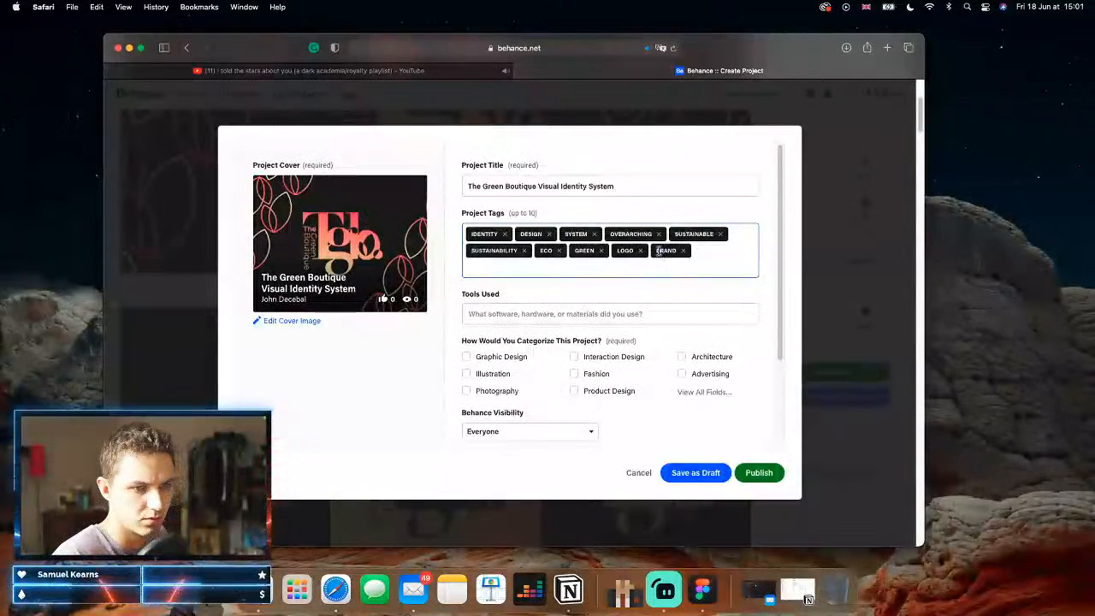
Step: List Figma, Adobe Photoshop and Adobe Illustrator as the tools used in the project
{"action": "left_click", "coordinate": [569, 317]}
{"action": "type", "text": "figma"}
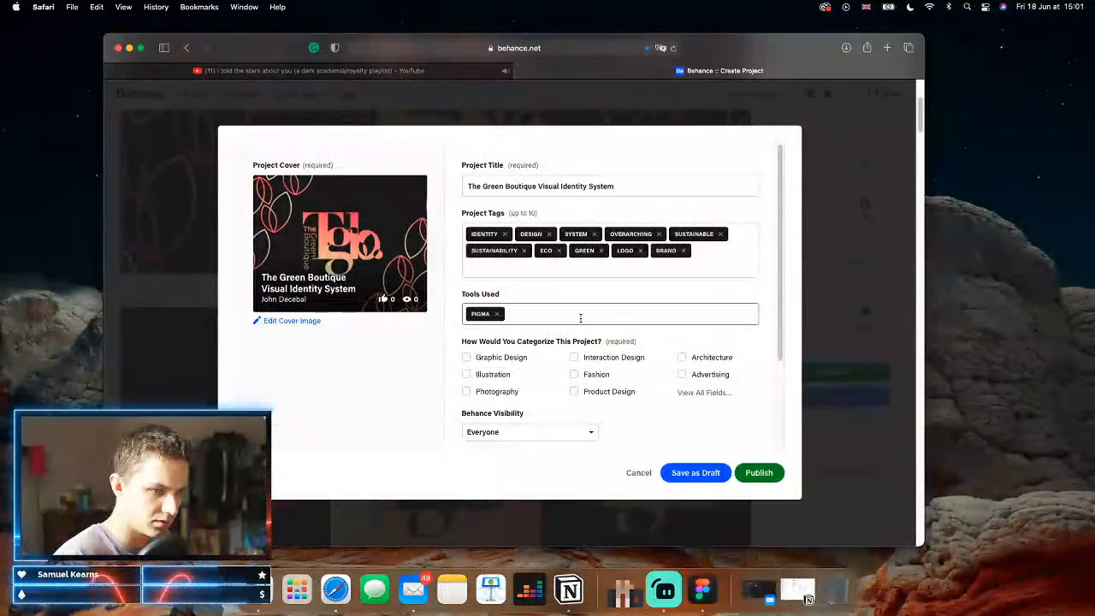
{"action": "type", "text": "photo"}
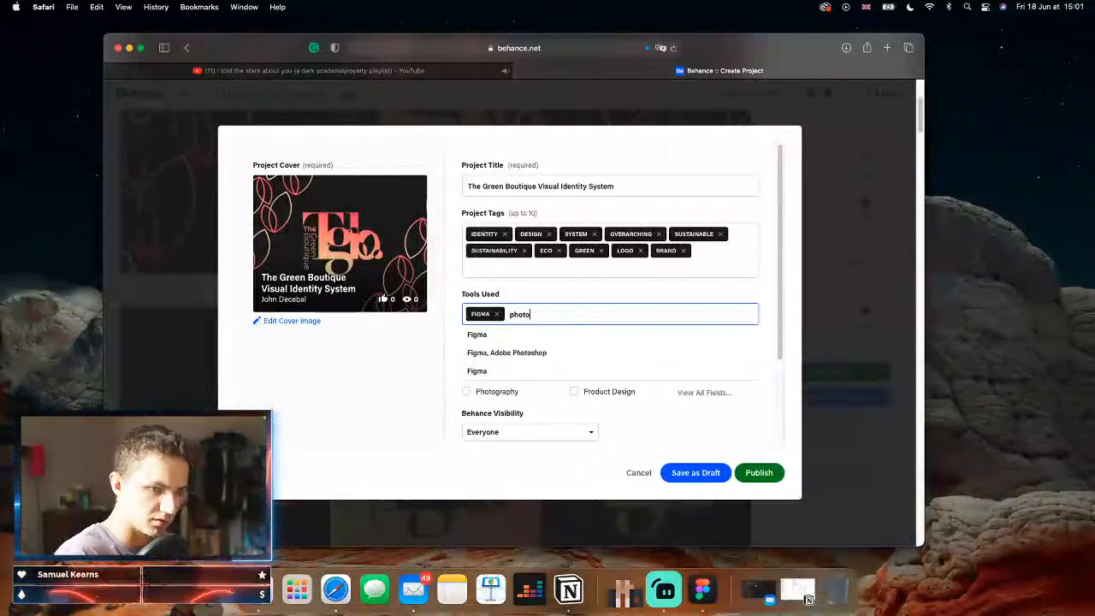
{"action": "type", "text": "sho"}
{"action": "left_click", "coordinate": [538, 339]}
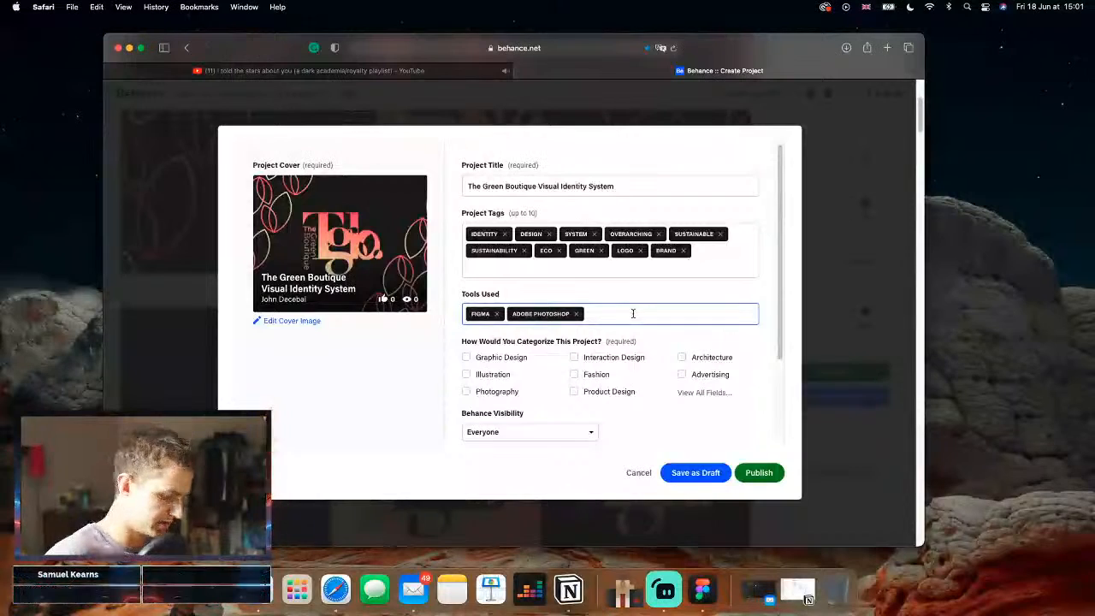
{"action": "type", "text": "illustrat"}
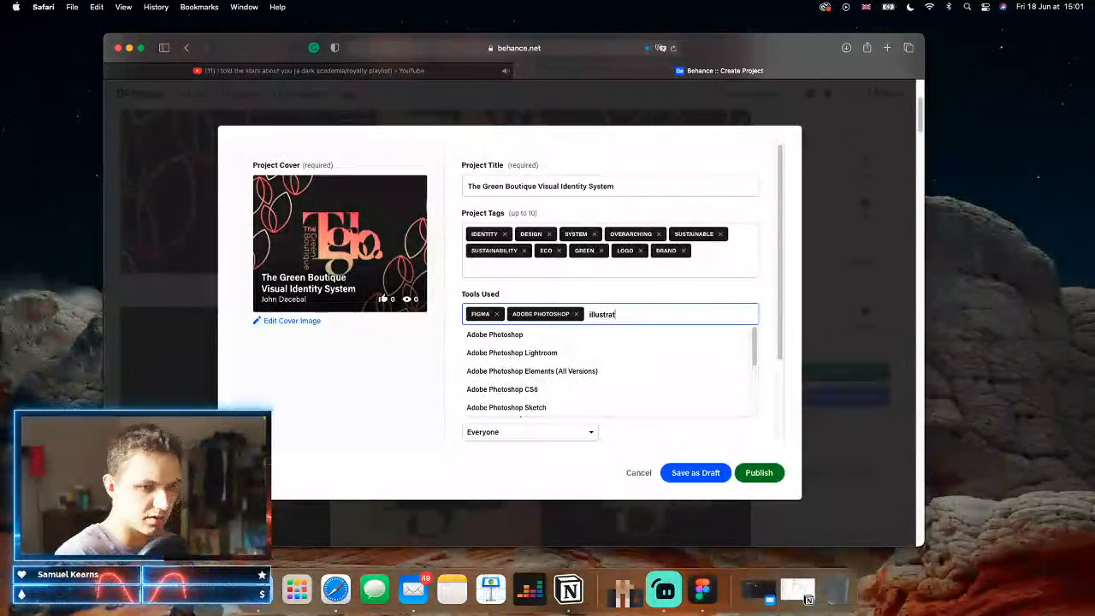
{"action": "left_click", "coordinate": [616, 338]}
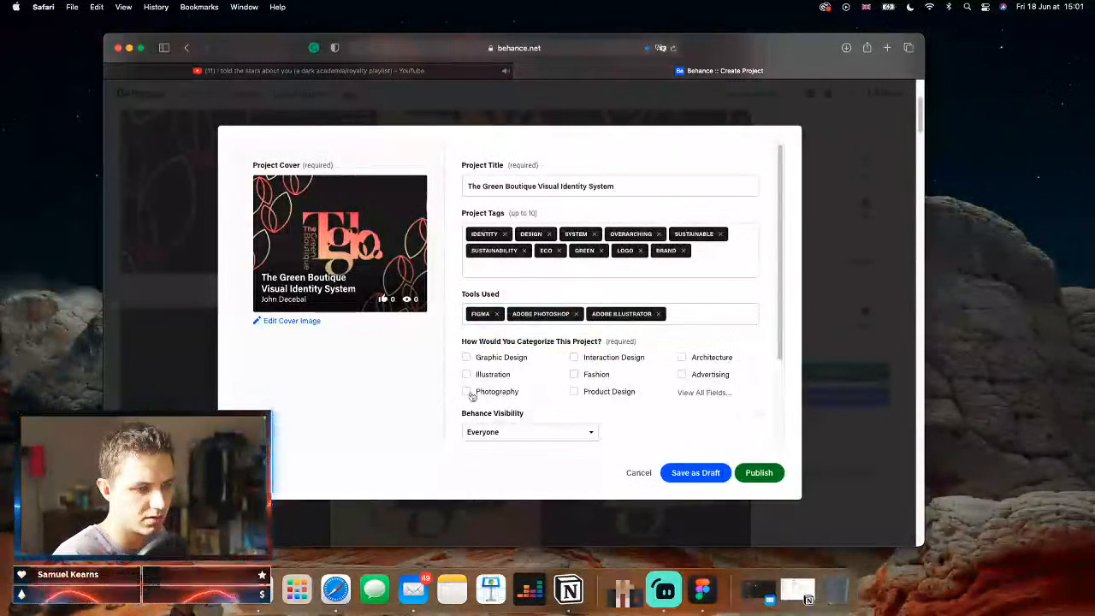
Step: Categorise the project under the creative fields Graphic Design and Branding
{"action": "scroll", "coordinate": [489, 401], "scroll_direction": "down", "scroll_amount": 1}
{"action": "left_click", "coordinate": [467, 336]}
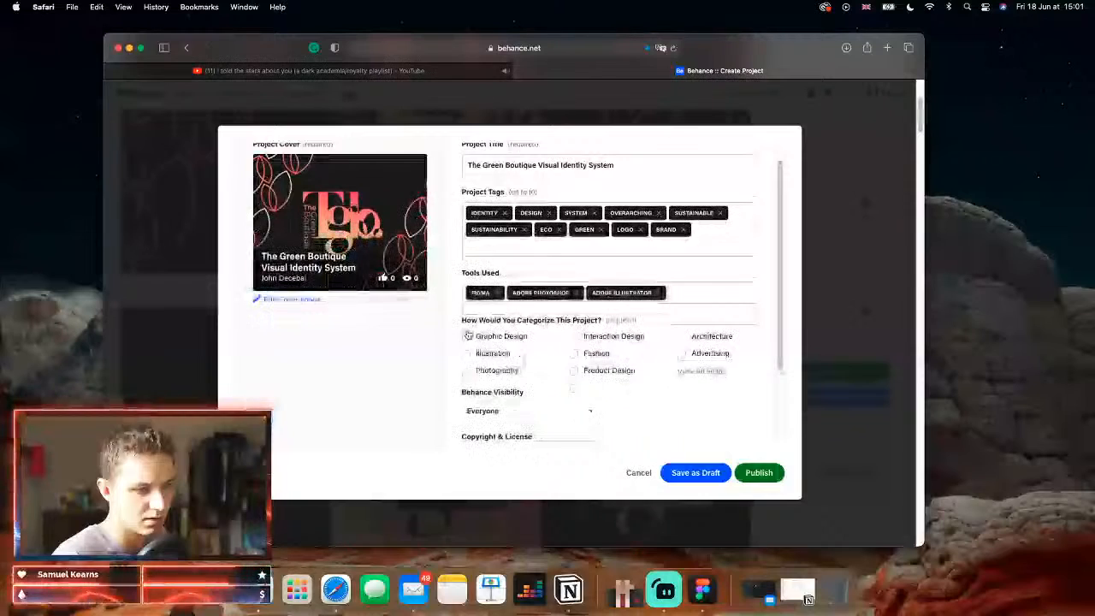
{"action": "left_click", "coordinate": [706, 372]}
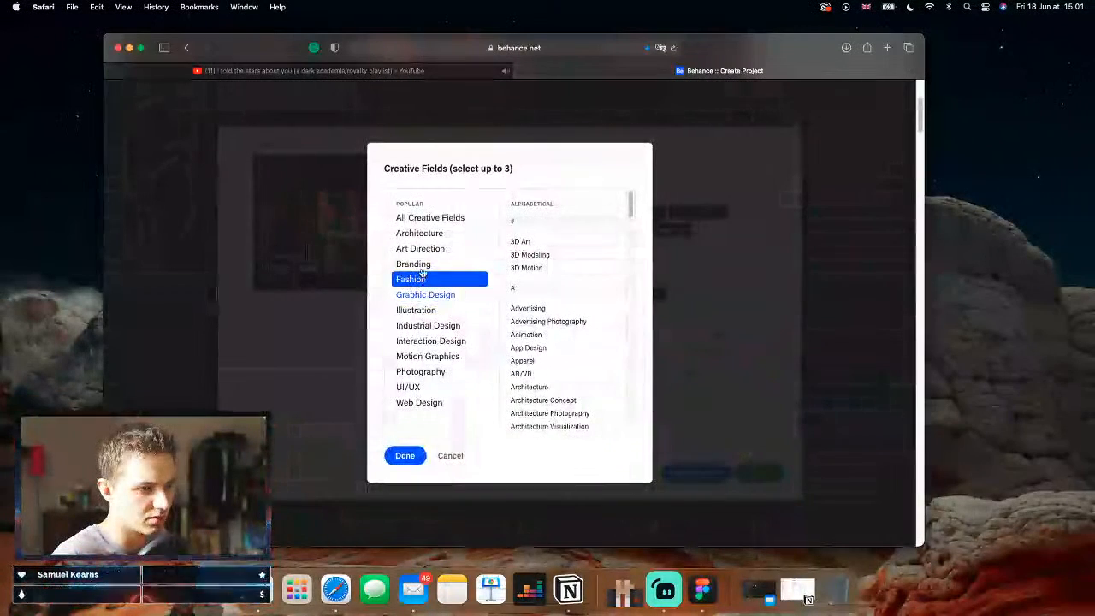
{"action": "left_click", "coordinate": [418, 263]}
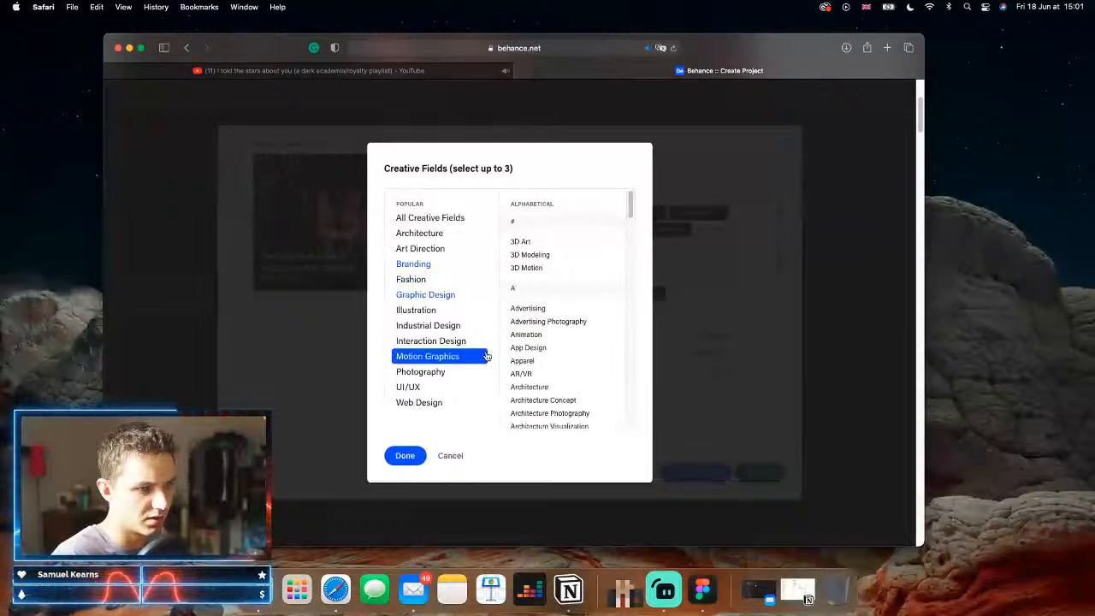
{"action": "scroll", "coordinate": [557, 360], "scroll_direction": "down", "scroll_amount": 15}
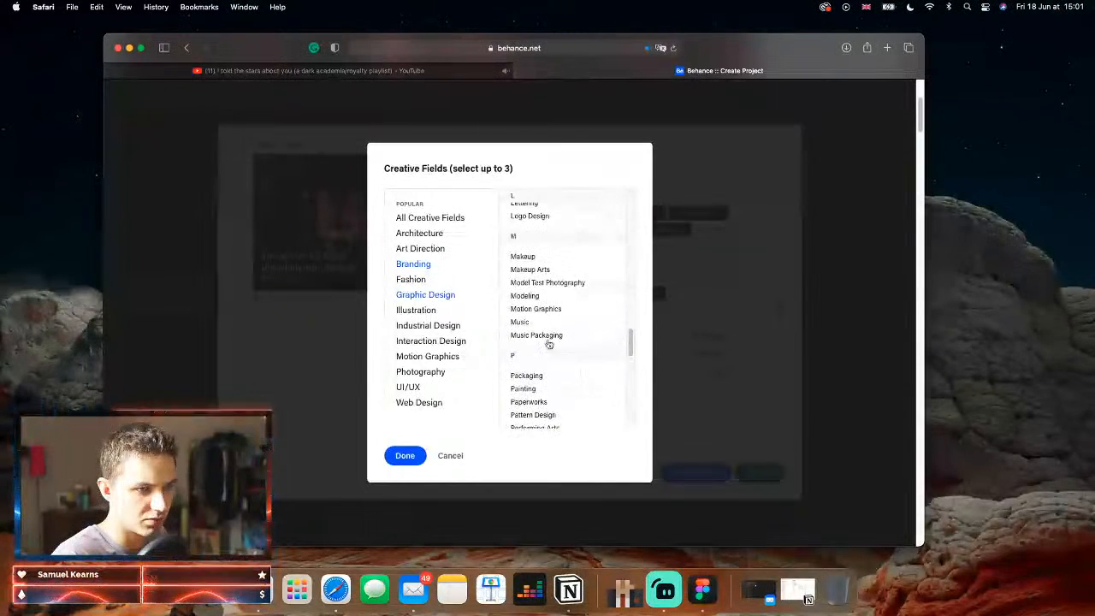
{"action": "scroll", "coordinate": [557, 357], "scroll_direction": "up", "scroll_amount": 3}
{"action": "left_click", "coordinate": [405, 456]}
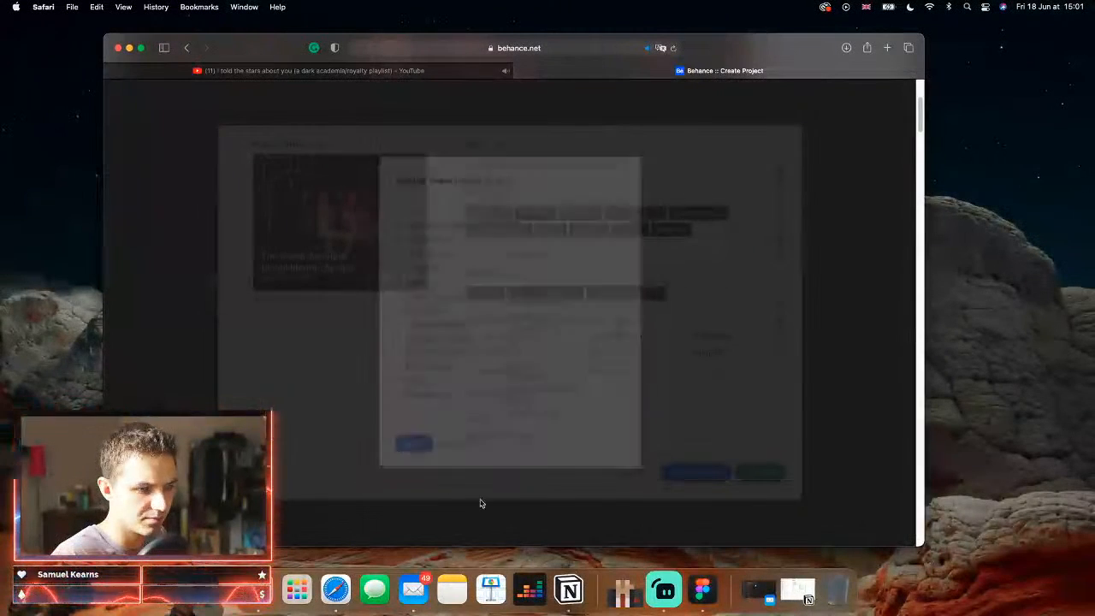
Step: Publish the project and dismiss the offer to promote it on social networks
{"action": "scroll", "coordinate": [552, 391], "scroll_direction": "down", "scroll_amount": 5}
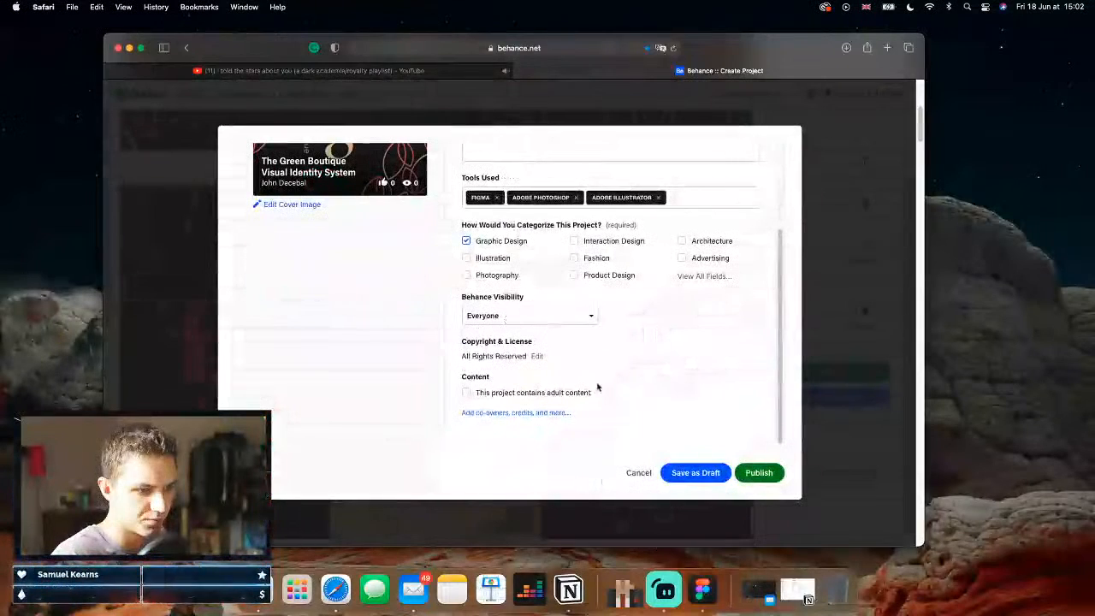
{"action": "left_click", "coordinate": [767, 476]}
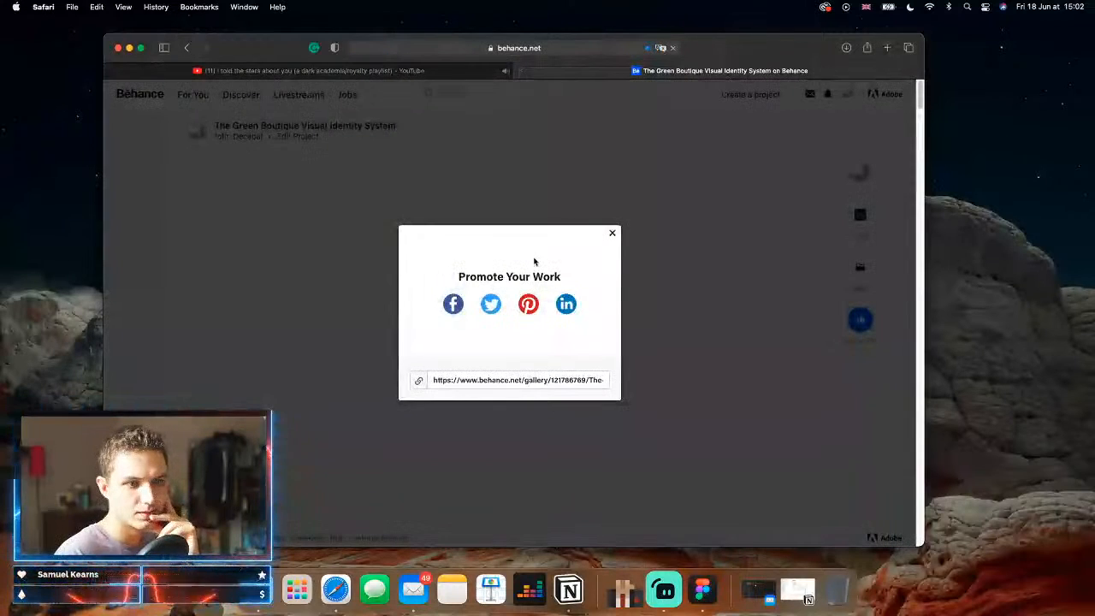
{"action": "left_click", "coordinate": [613, 234]}
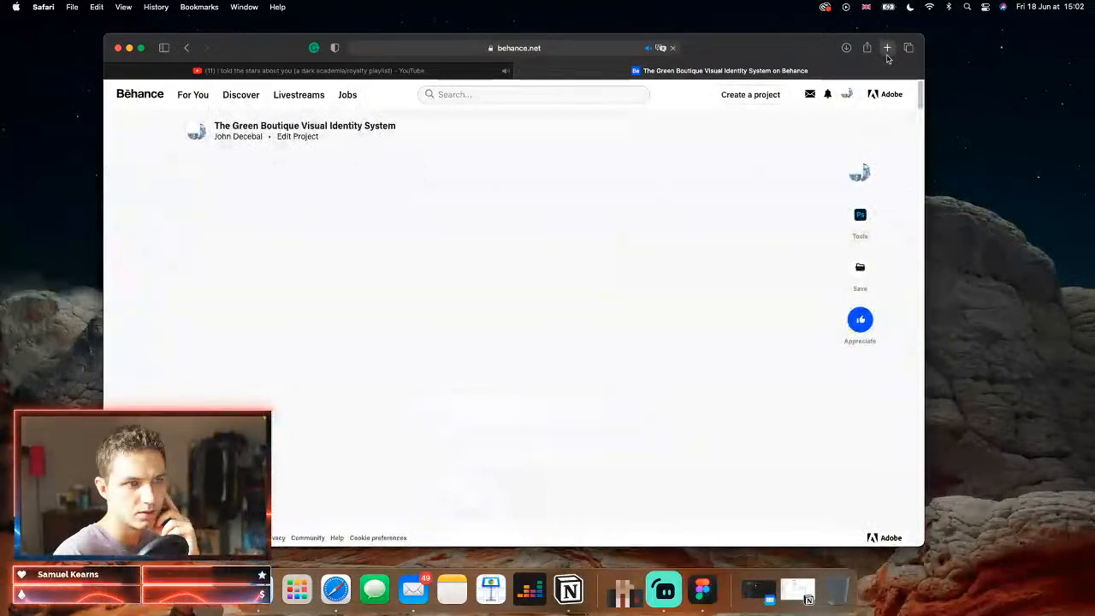
Step: Open the designer's own portfolio website in a new tab, go to its work page and reload it to check the listed projects
{"action": "left_click", "coordinate": [887, 47]}
{"action": "type", "text": "johndecebal.com"}
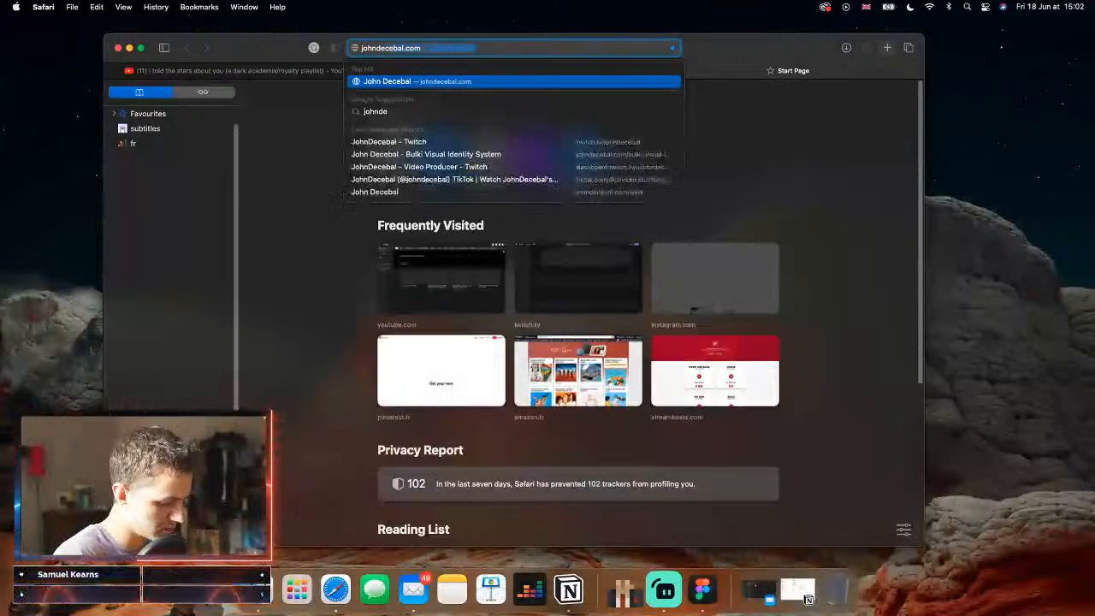
{"action": "key", "text": "Return"}
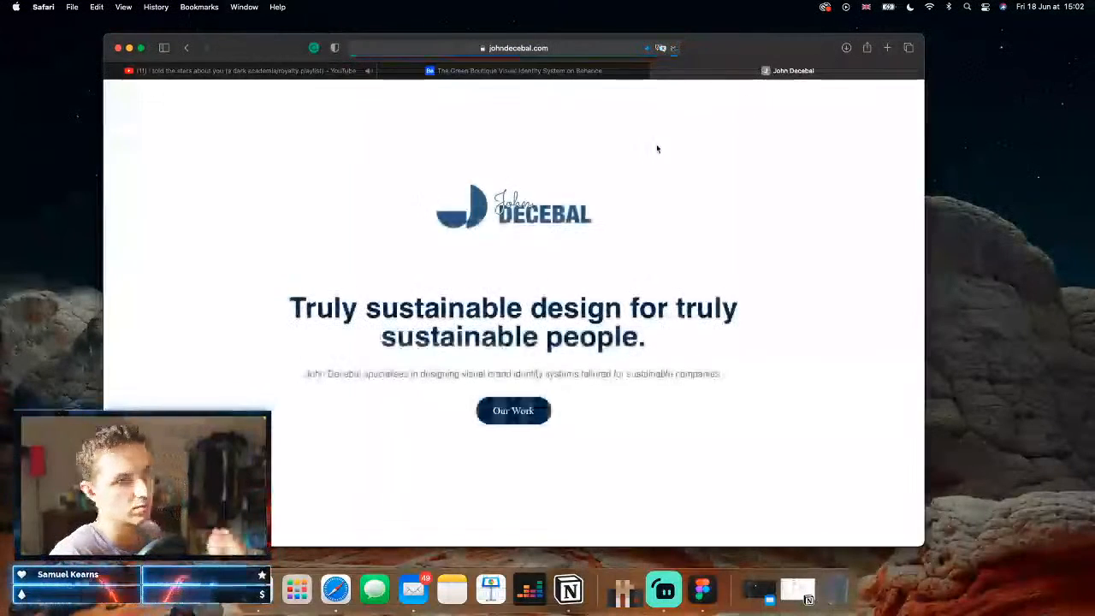
{"action": "left_click", "coordinate": [512, 414]}
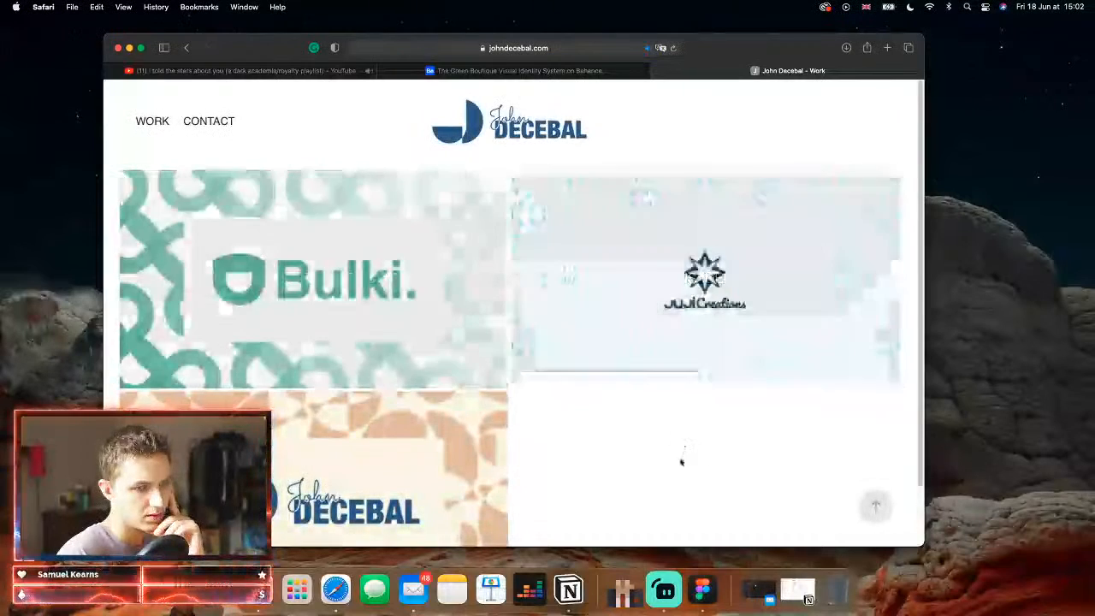
{"action": "left_click", "coordinate": [674, 49]}
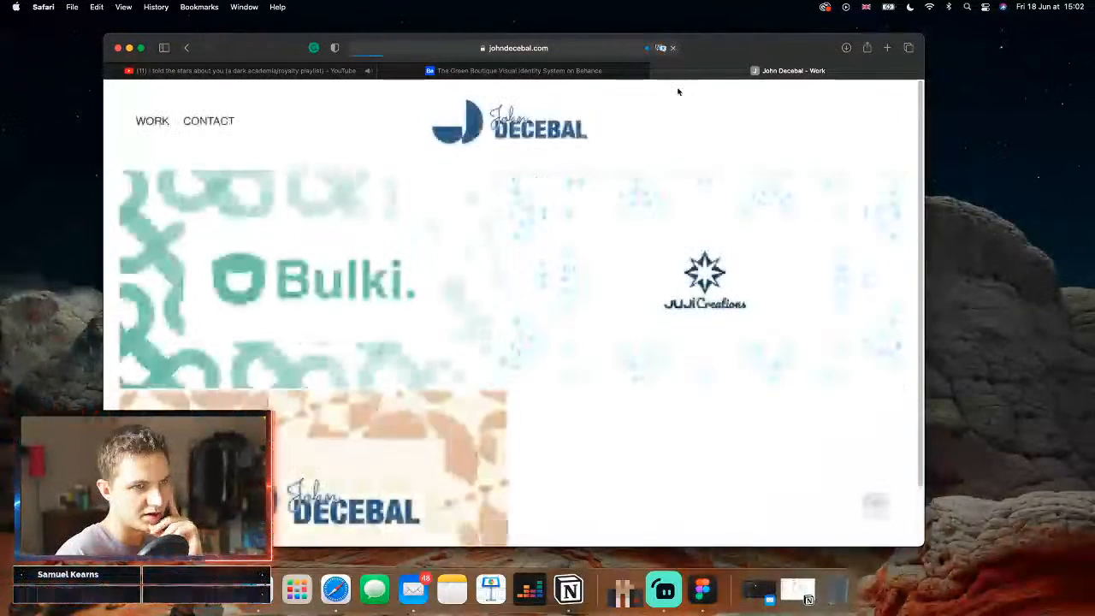
Step: Open portfolio.adobe.com in a new tab and start editing the existing portfolio site
{"action": "left_click", "coordinate": [887, 48]}
{"action": "type", "text": "portfolio.adobe"}
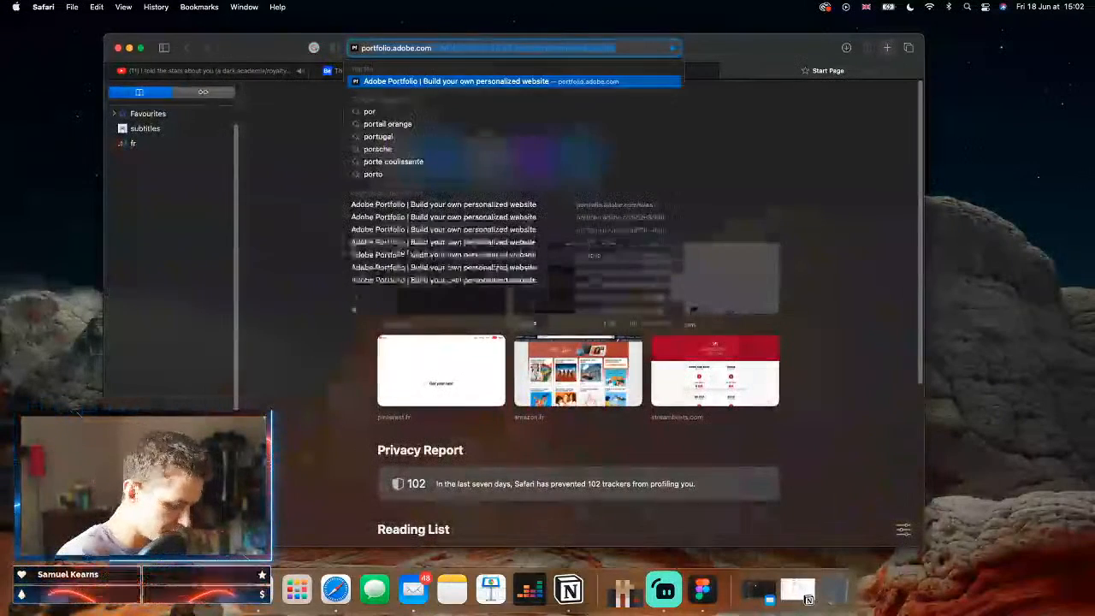
{"action": "key", "text": "Return"}
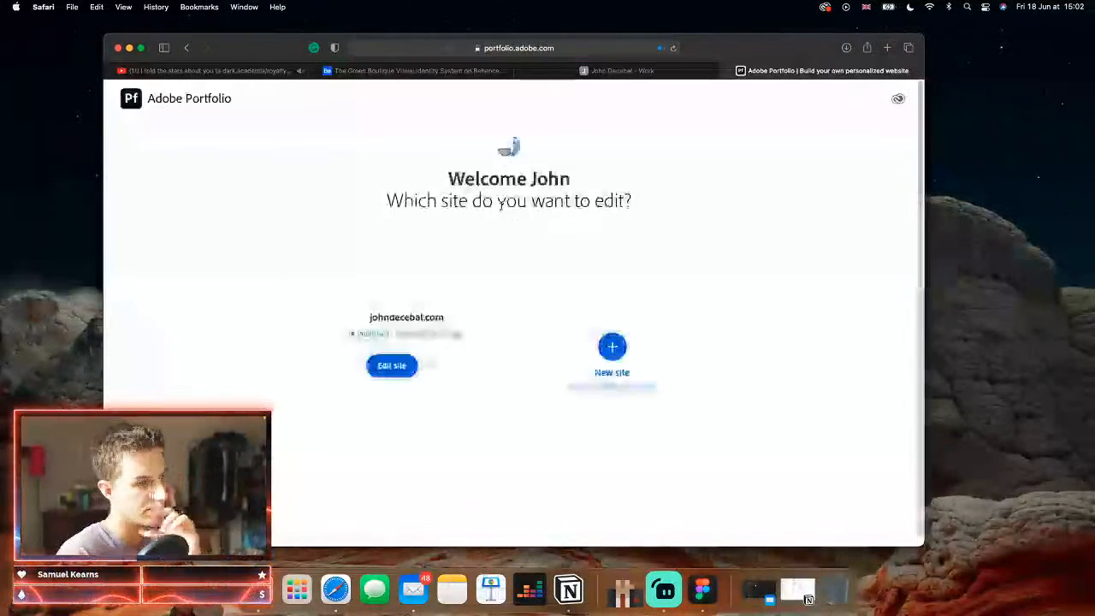
{"action": "left_click", "coordinate": [392, 456]}
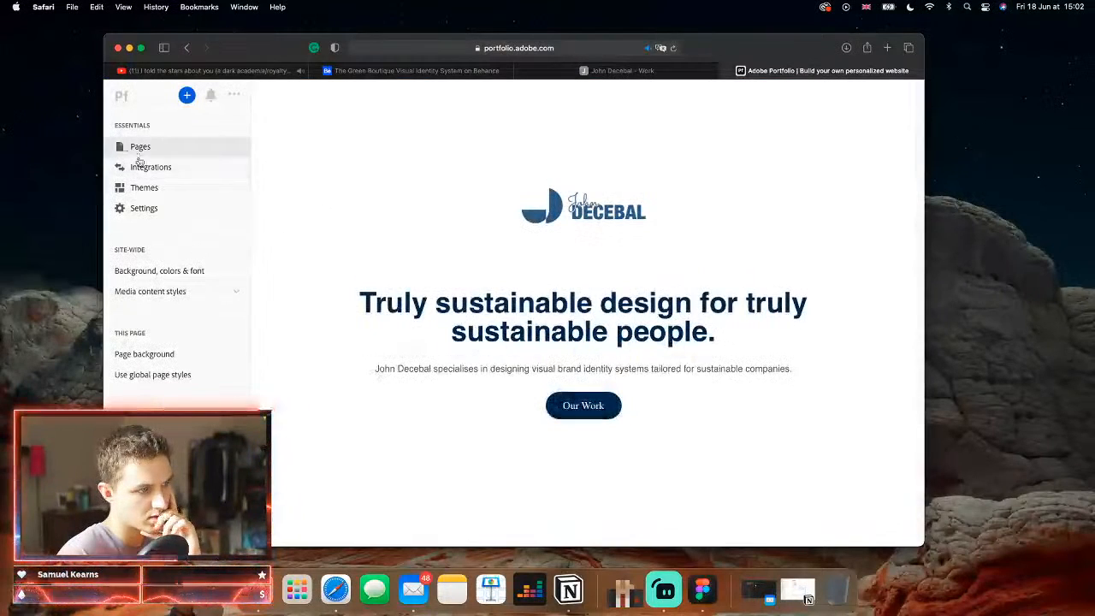
Step: Check the site's integrations for the projects imported from Behance, then return to the main editor options
{"action": "left_click", "coordinate": [147, 167]}
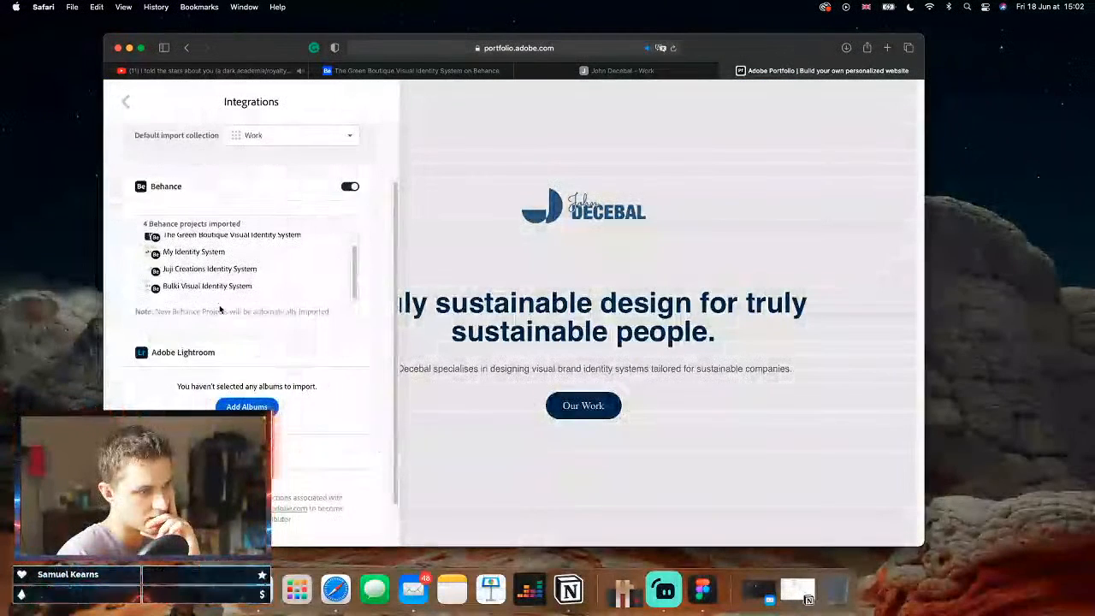
{"action": "scroll", "coordinate": [240, 286], "scroll_direction": "up", "scroll_amount": 2}
{"action": "scroll", "coordinate": [296, 342], "scroll_direction": "up", "scroll_amount": 3}
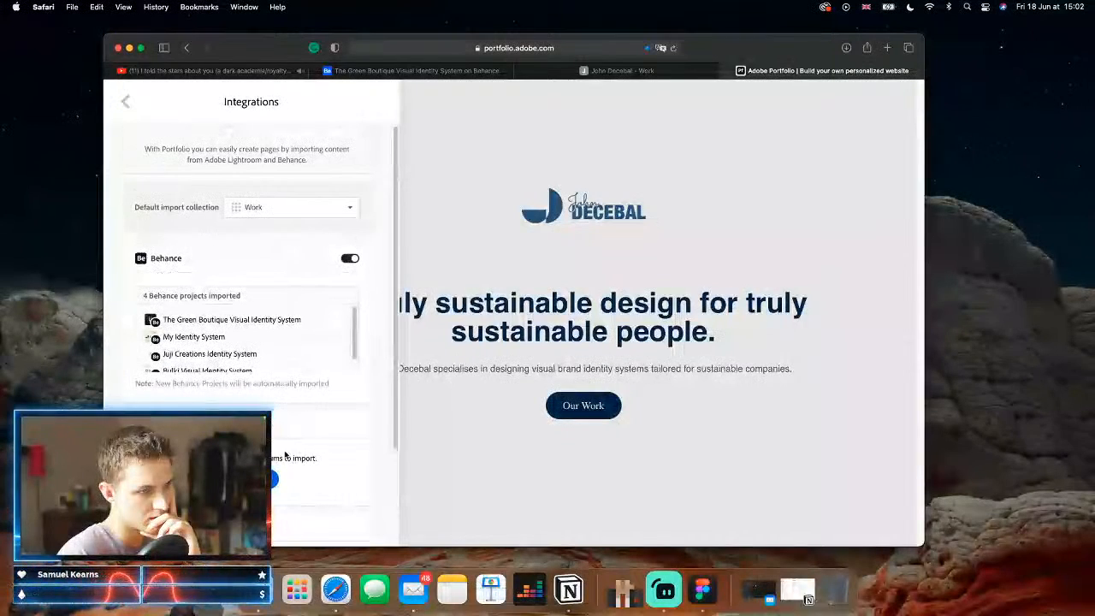
{"action": "left_click", "coordinate": [125, 102]}
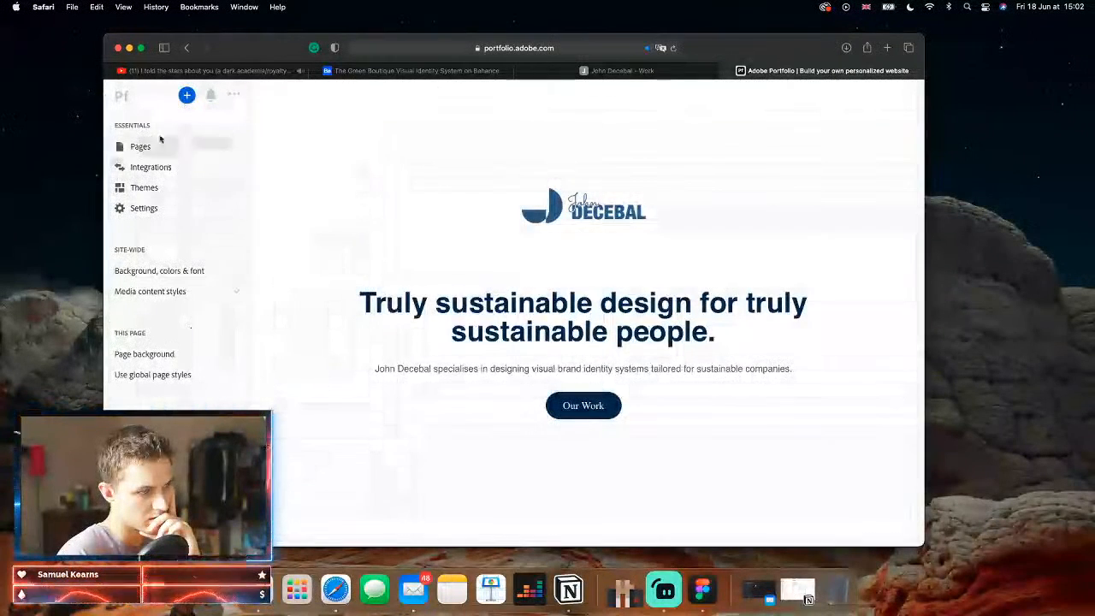
Step: Review the project covers on the editor's work page, publish the update to the live site and close the editor tab
{"action": "left_click", "coordinate": [574, 411]}
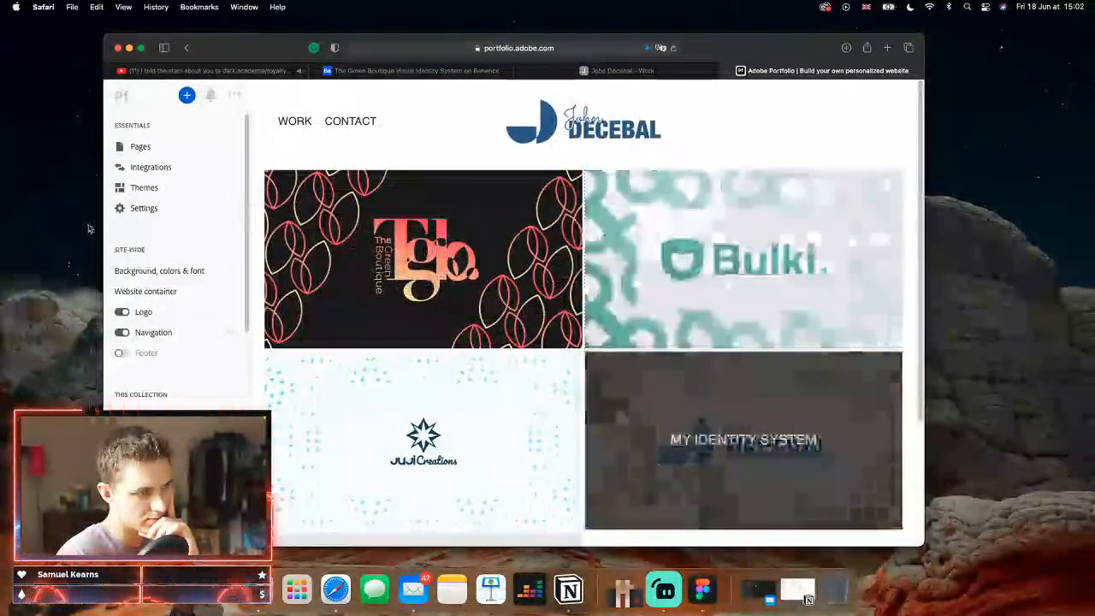
{"action": "scroll", "coordinate": [739, 467], "scroll_direction": "down", "scroll_amount": 1}
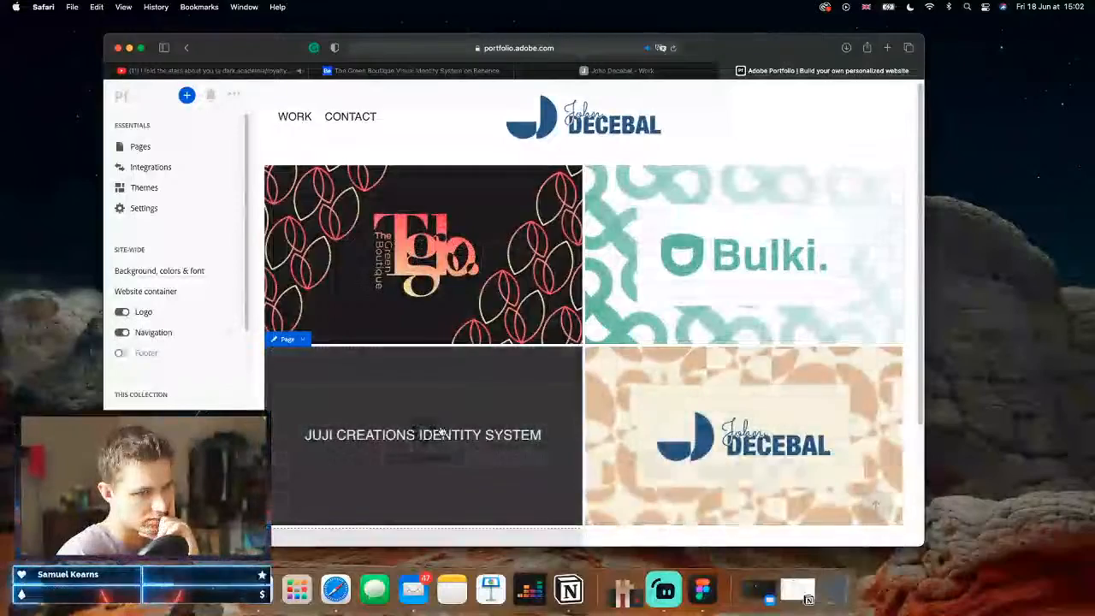
{"action": "scroll", "coordinate": [496, 410], "scroll_direction": "down", "scroll_amount": 4}
{"action": "scroll", "coordinate": [525, 308], "scroll_direction": "up", "scroll_amount": 2}
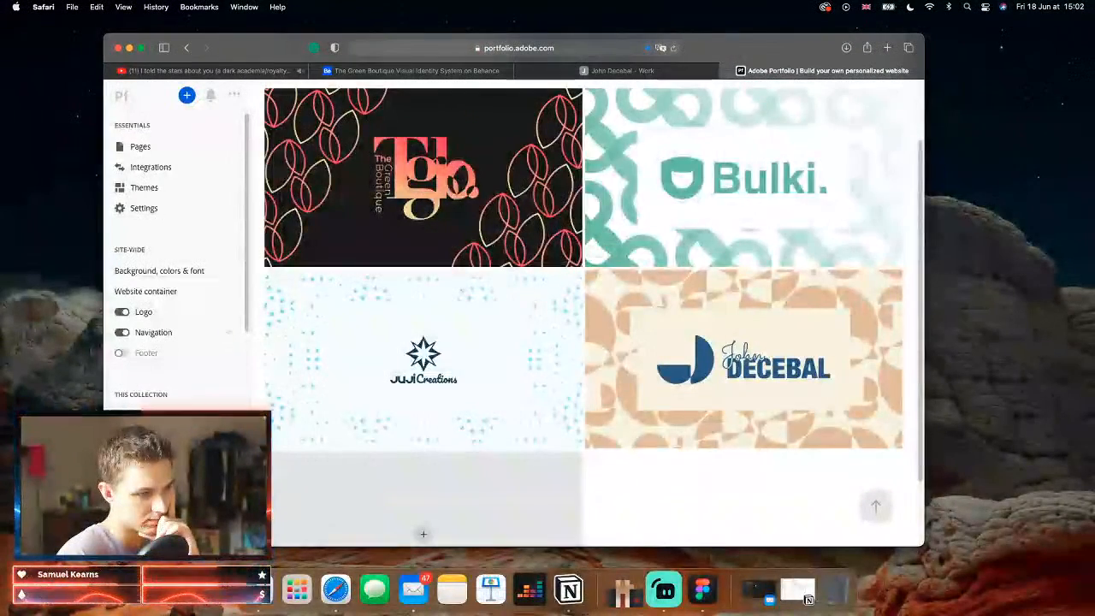
{"action": "left_click", "coordinate": [676, 254]}
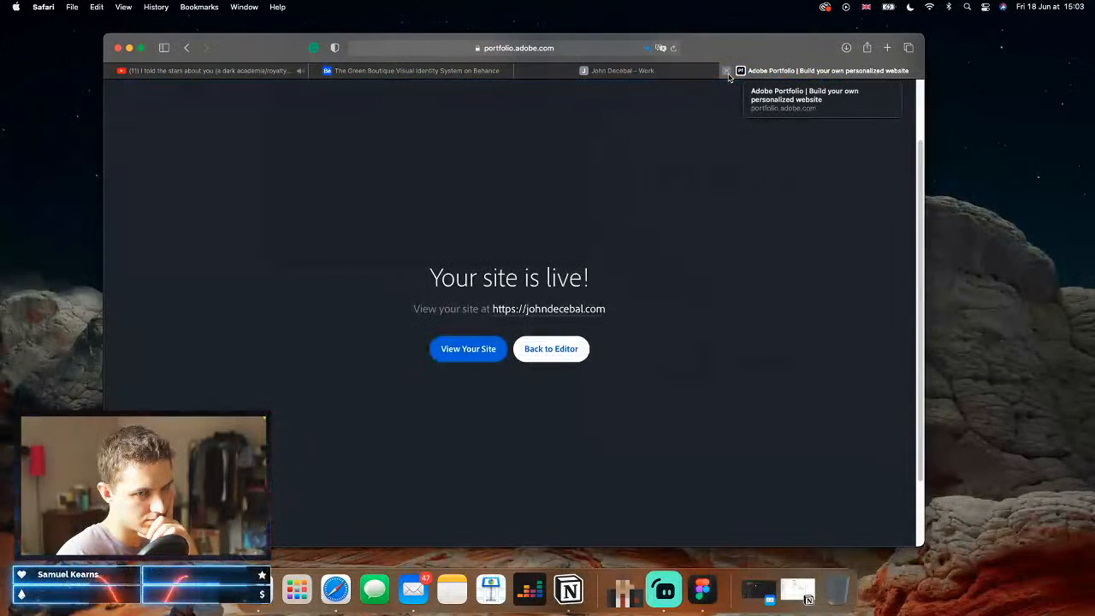
{"action": "left_click", "coordinate": [727, 73]}
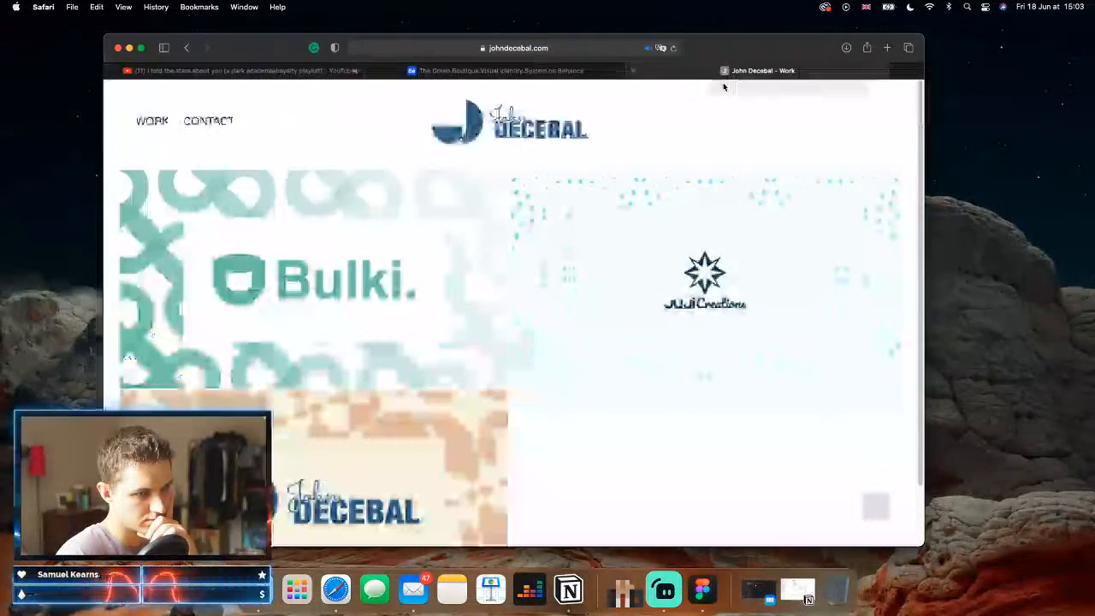
Step: Reload the live work page, open The Green Boutique project and review its sections through to the related projects
{"action": "left_click", "coordinate": [674, 49]}
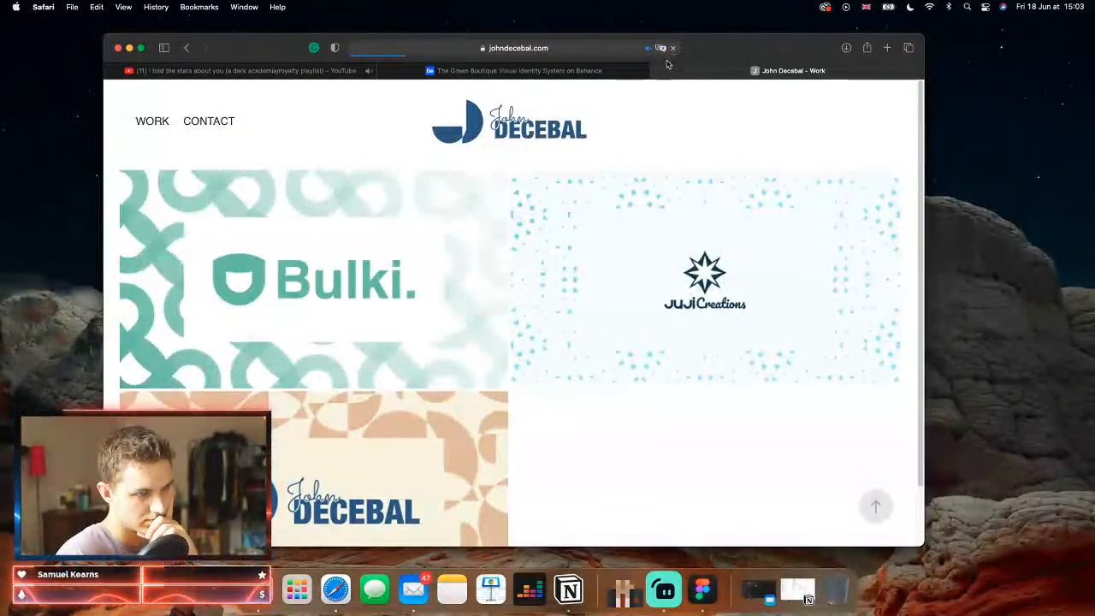
{"action": "left_click", "coordinate": [399, 279]}
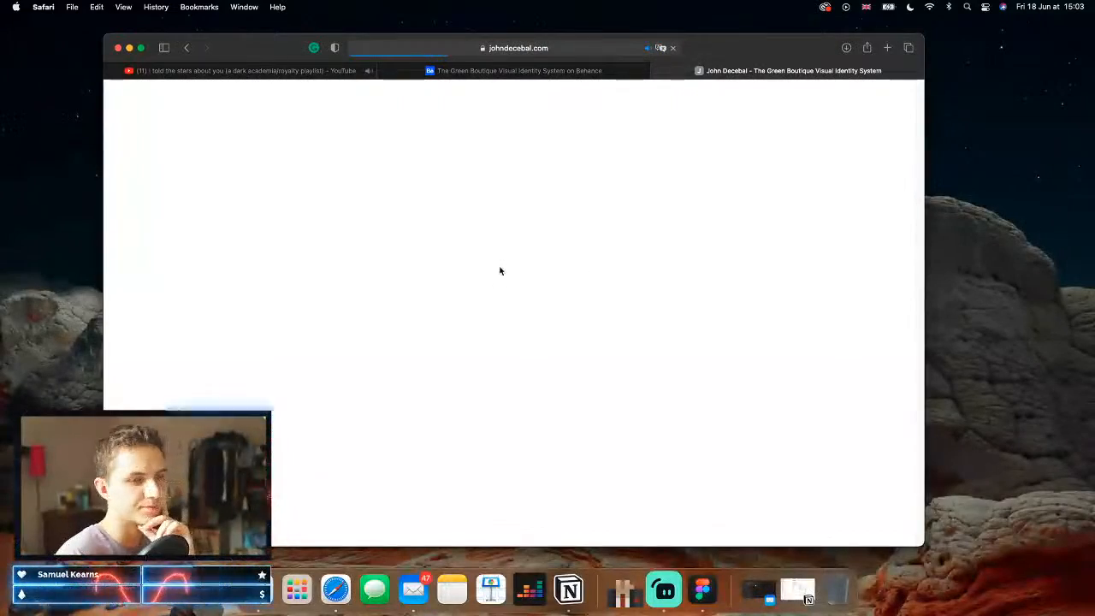
{"action": "scroll", "coordinate": [513, 290], "scroll_direction": "down", "scroll_amount": 6}
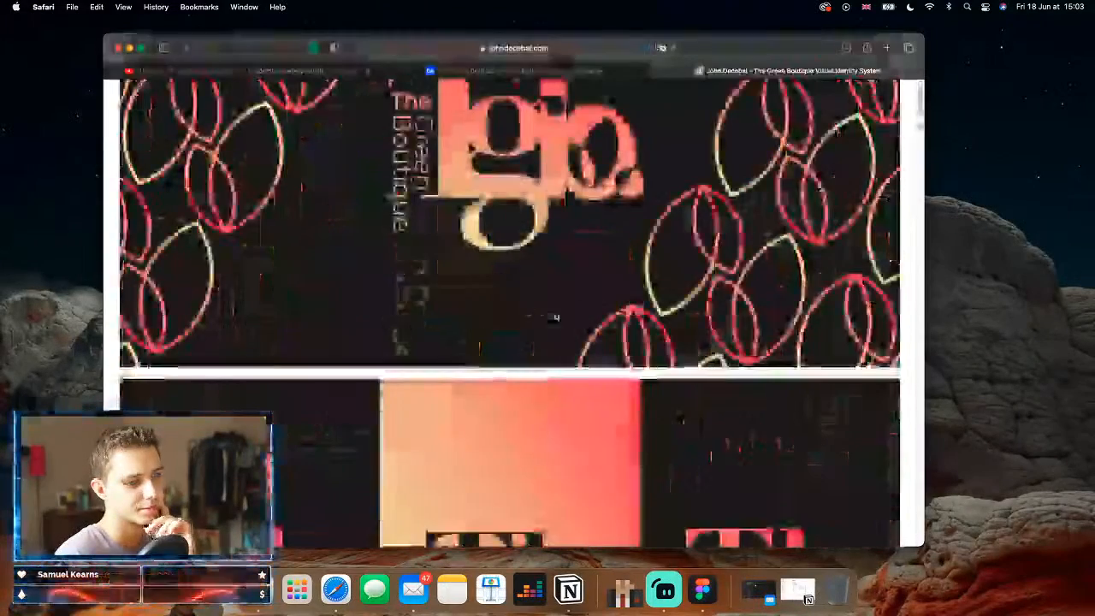
{"action": "scroll", "coordinate": [549, 317], "scroll_direction": "down", "scroll_amount": 5}
{"action": "scroll", "coordinate": [610, 318], "scroll_direction": "down", "scroll_amount": 5}
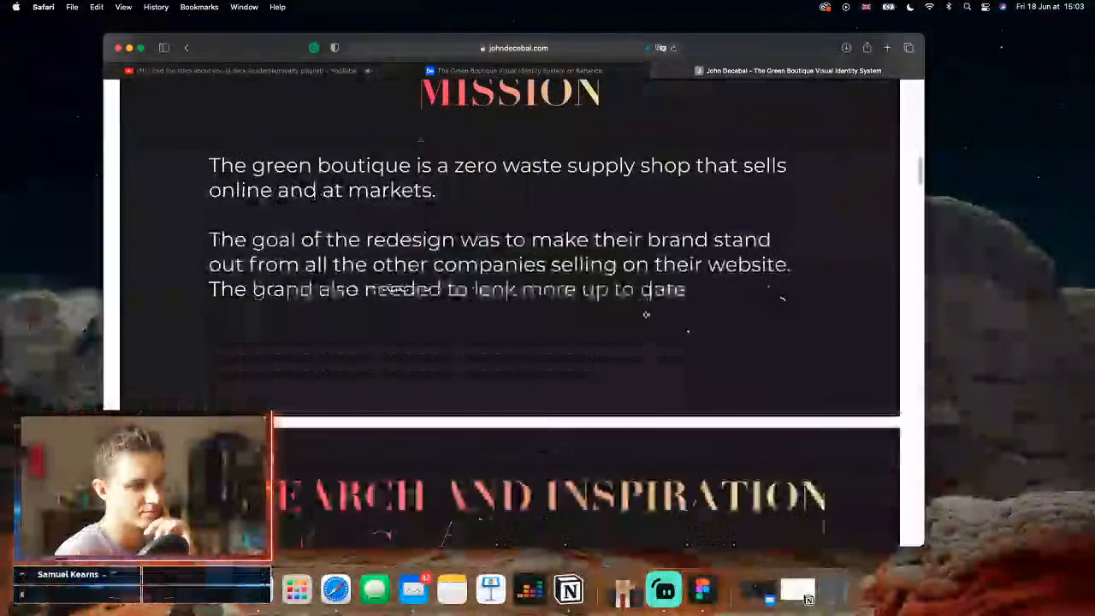
{"action": "scroll", "coordinate": [645, 316], "scroll_direction": "down", "scroll_amount": 5}
{"action": "scroll", "coordinate": [646, 317], "scroll_direction": "down", "scroll_amount": 10}
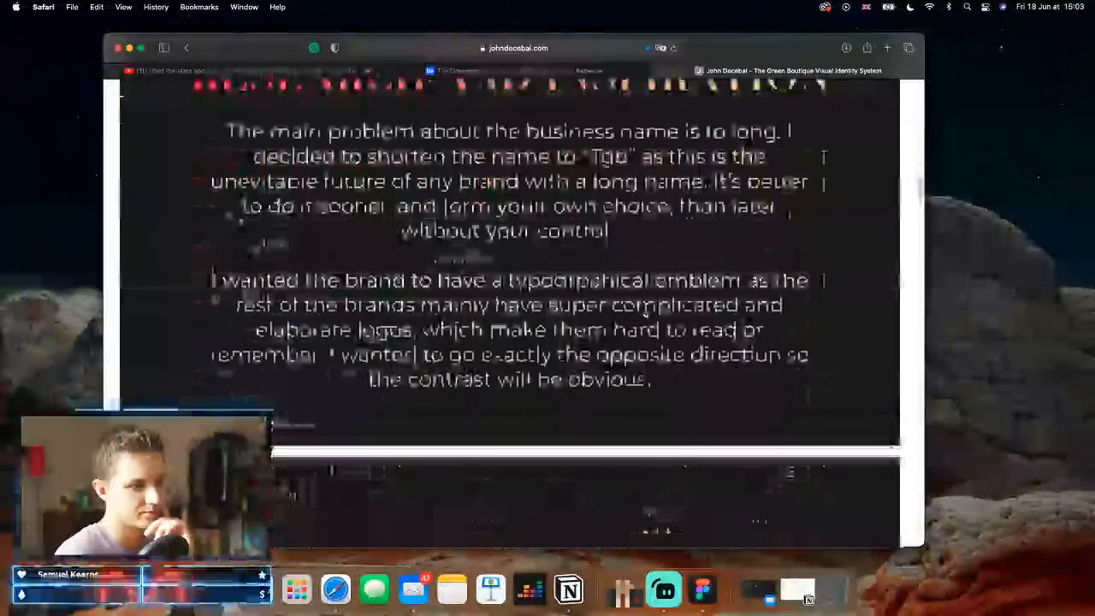
{"action": "scroll", "coordinate": [646, 315], "scroll_direction": "down", "scroll_amount": 10}
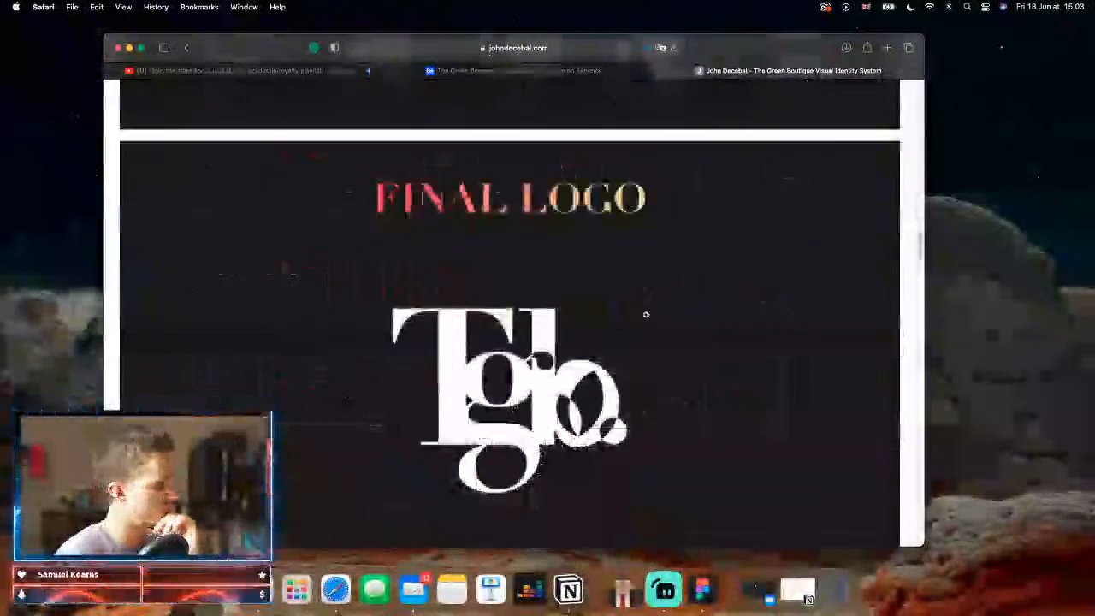
{"action": "scroll", "coordinate": [646, 316], "scroll_direction": "down", "scroll_amount": 10}
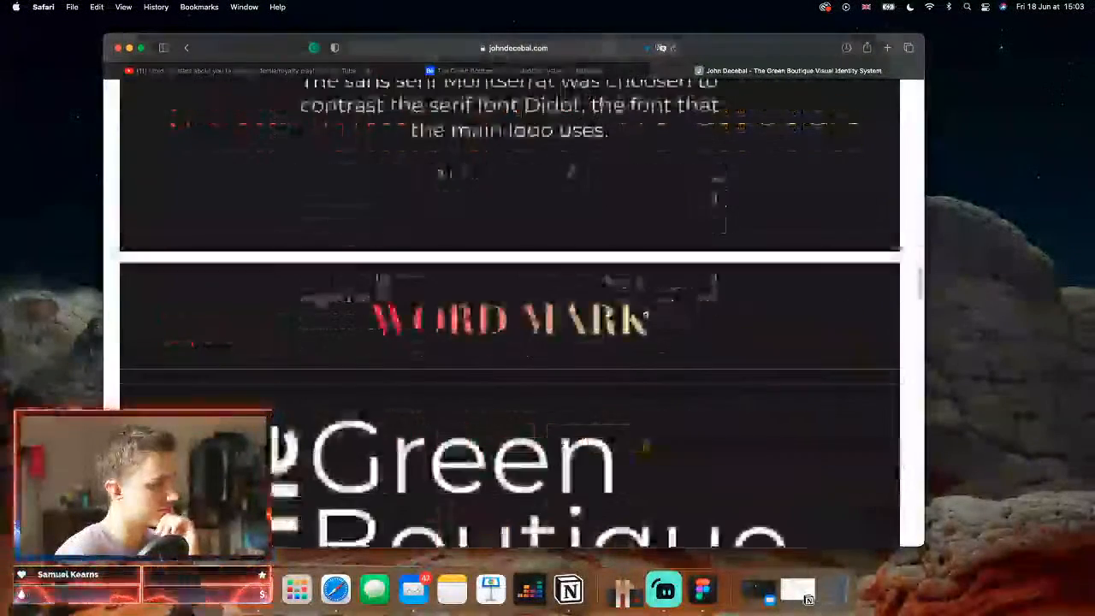
{"action": "scroll", "coordinate": [646, 316], "scroll_direction": "down", "scroll_amount": 10}
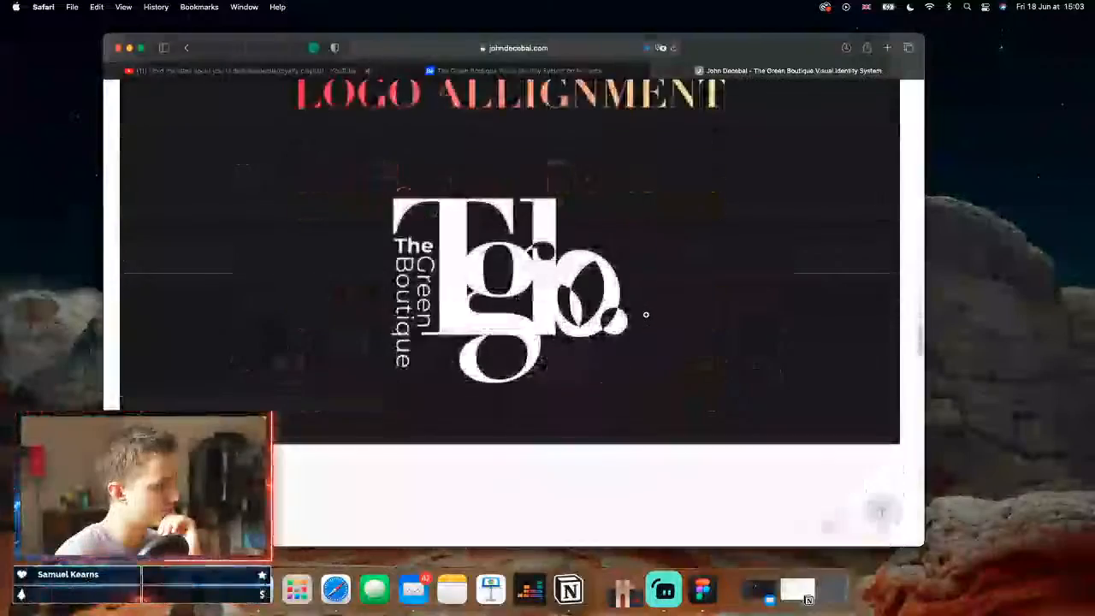
{"action": "scroll", "coordinate": [646, 315], "scroll_direction": "down", "scroll_amount": 8}
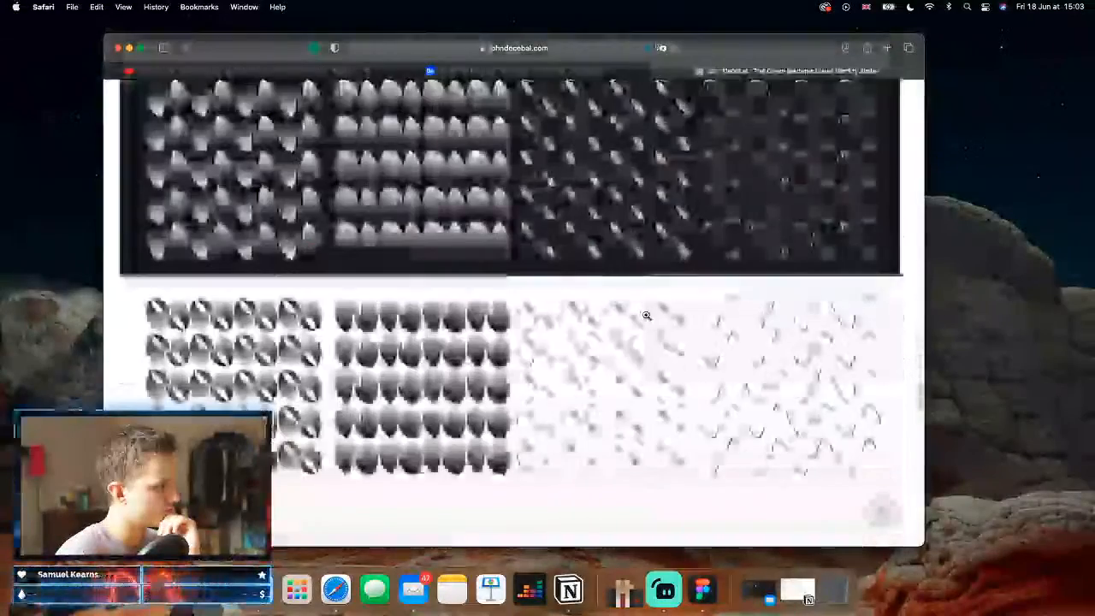
{"action": "scroll", "coordinate": [646, 315], "scroll_direction": "down", "scroll_amount": 10}
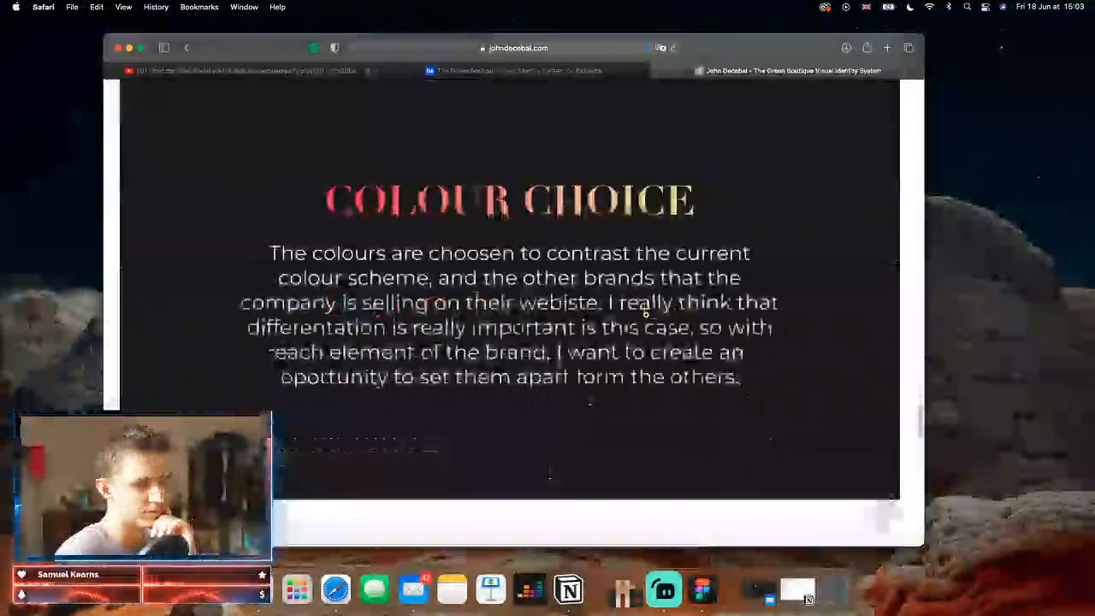
{"action": "scroll", "coordinate": [646, 315], "scroll_direction": "down", "scroll_amount": 10}
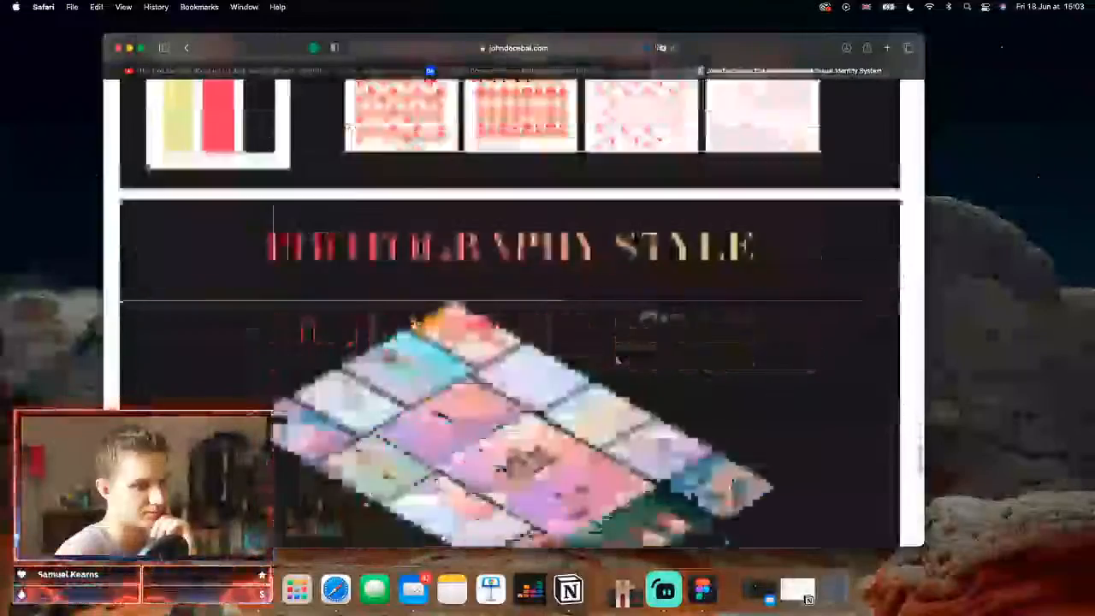
{"action": "scroll", "coordinate": [646, 315], "scroll_direction": "down", "scroll_amount": 5}
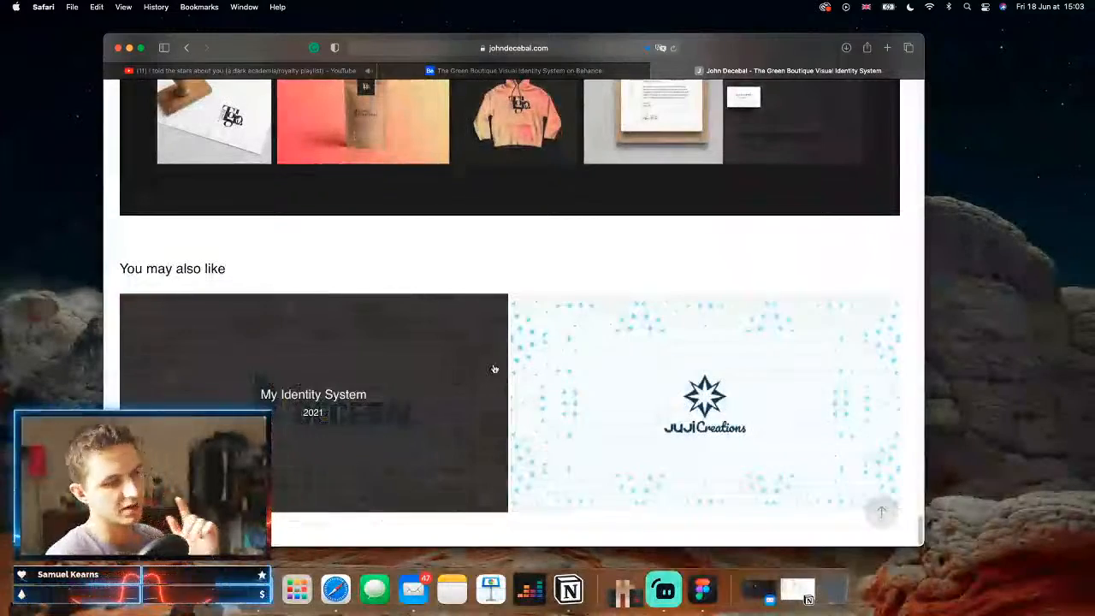
{"action": "scroll", "coordinate": [685, 231], "scroll_direction": "up", "scroll_amount": 5}
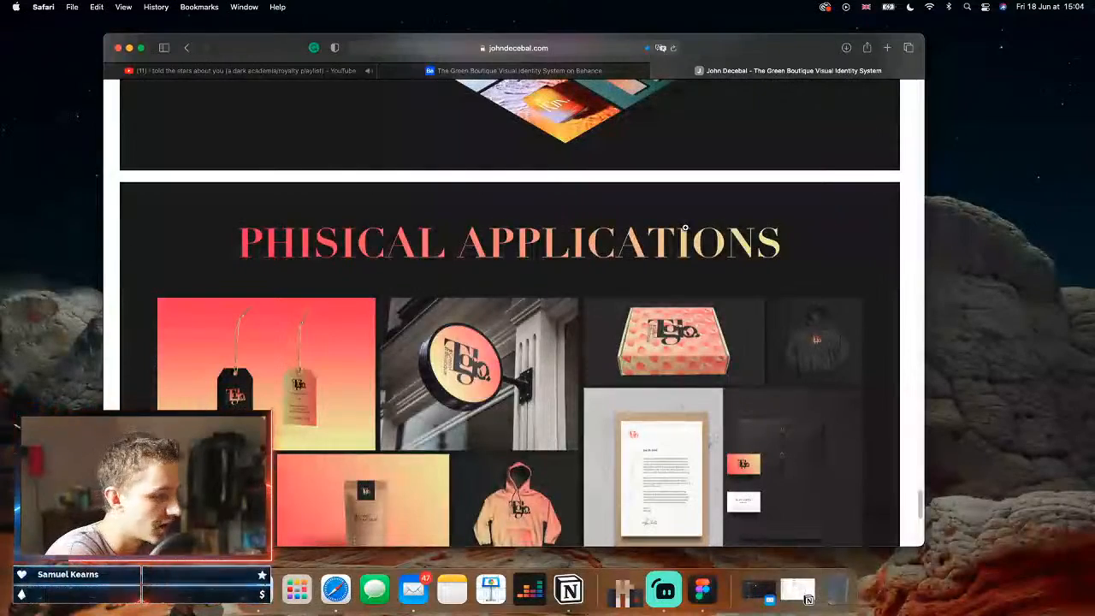
{"action": "scroll", "coordinate": [685, 228], "scroll_direction": "up", "scroll_amount": 10}
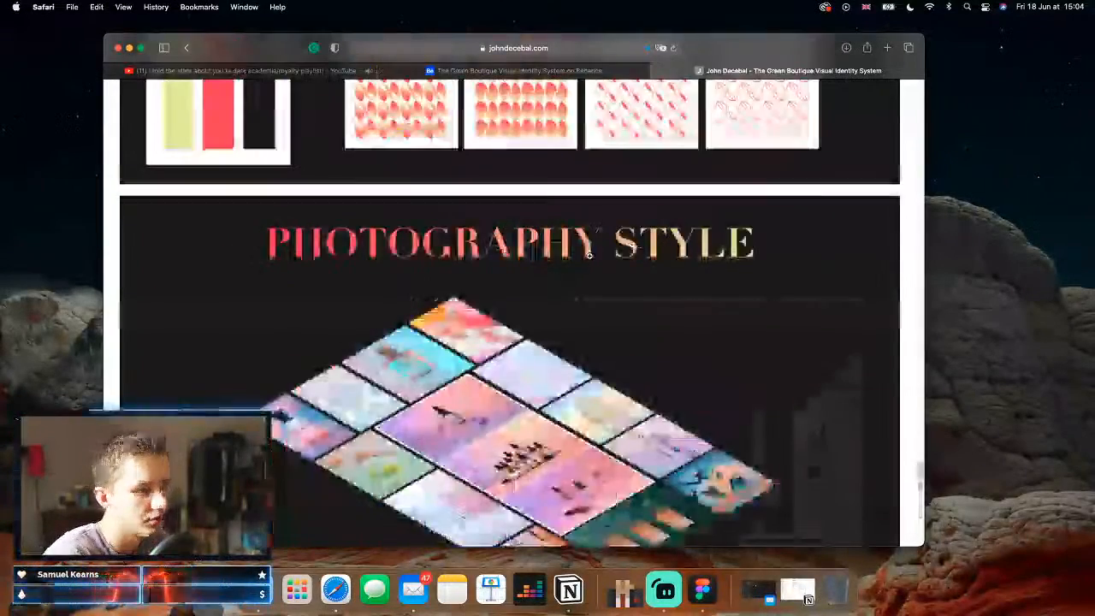
{"action": "scroll", "coordinate": [596, 370], "scroll_direction": "down", "scroll_amount": 15}
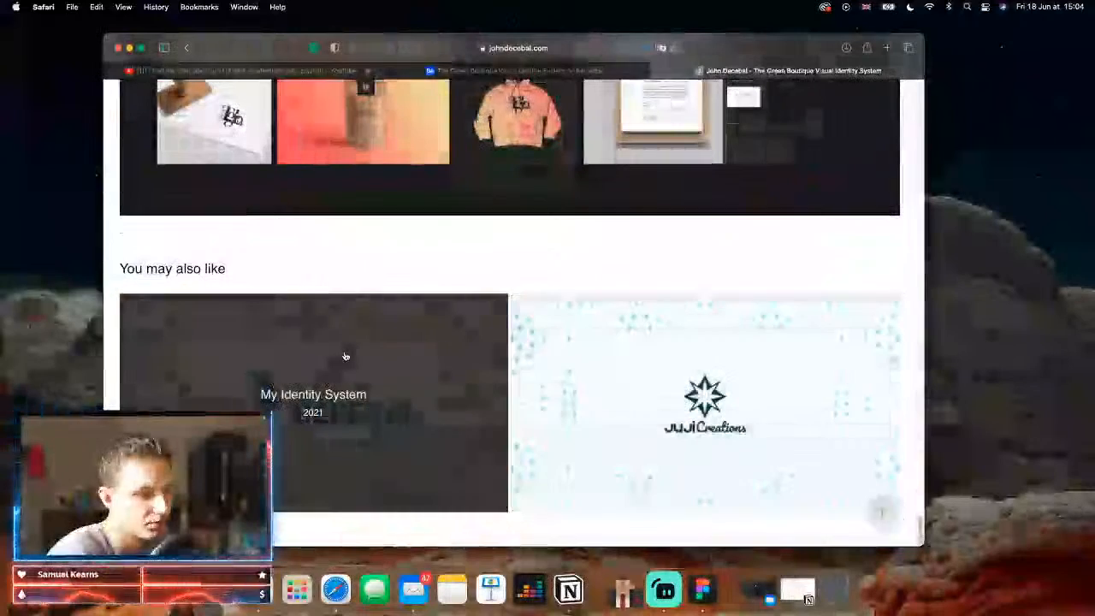
Step: View My Identity System briefly, then open the Bulki Visual Identity System from the work page and examine its sections and mockups
{"action": "left_click", "coordinate": [360, 368]}
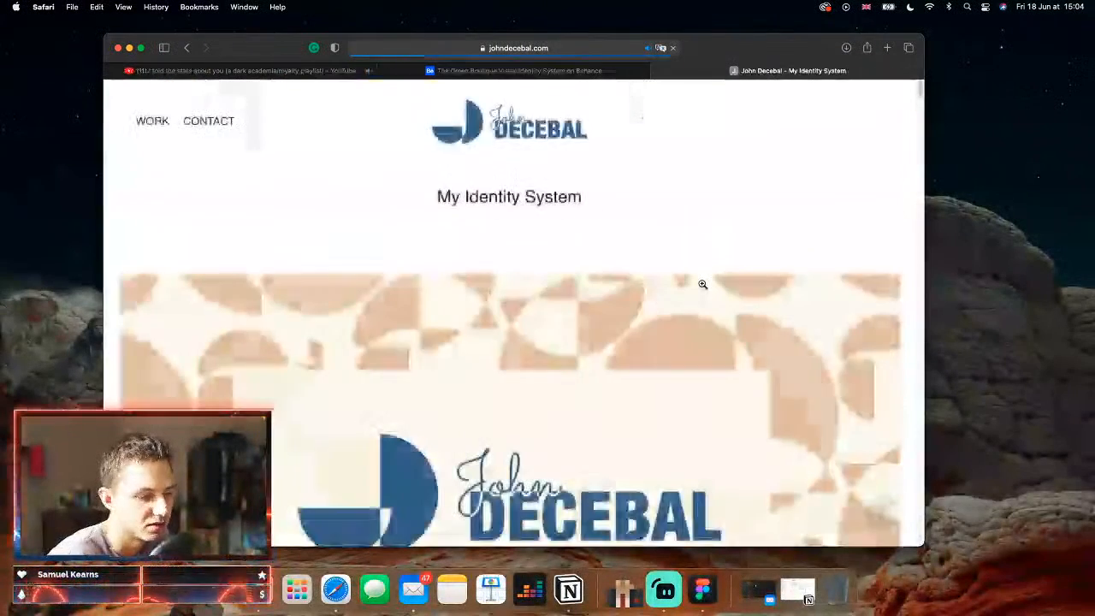
{"action": "left_click", "coordinate": [155, 122]}
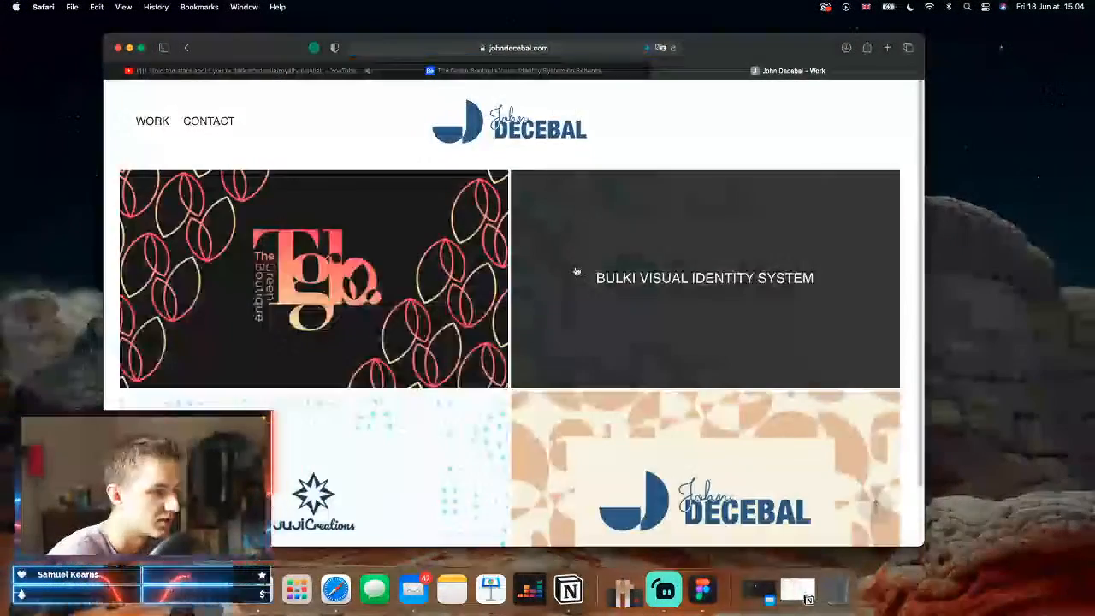
{"action": "left_click", "coordinate": [578, 271]}
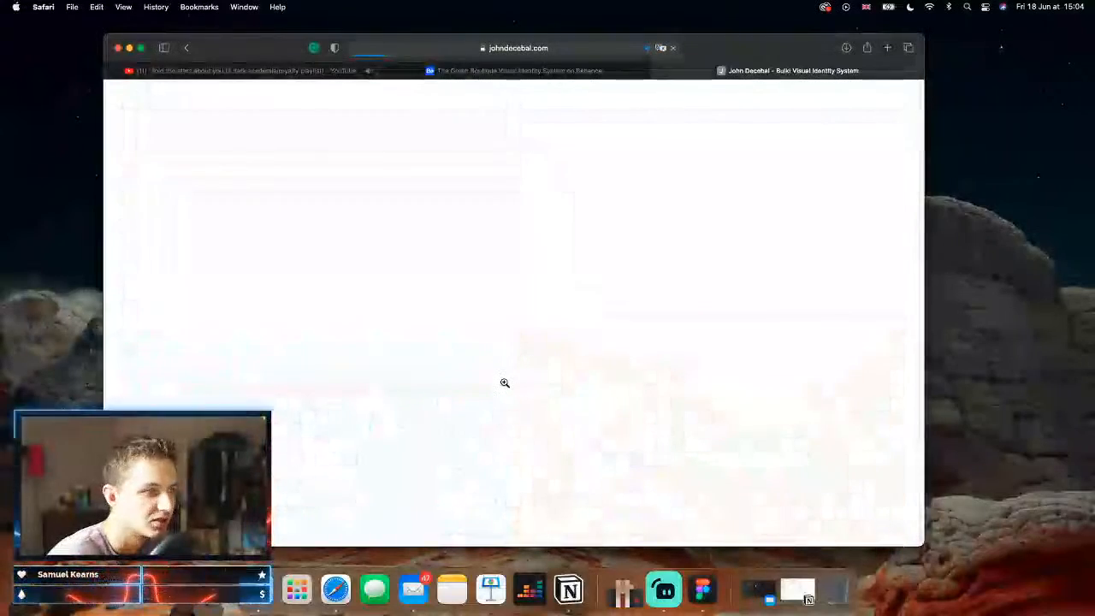
{"action": "scroll", "coordinate": [504, 380], "scroll_direction": "down", "scroll_amount": 15}
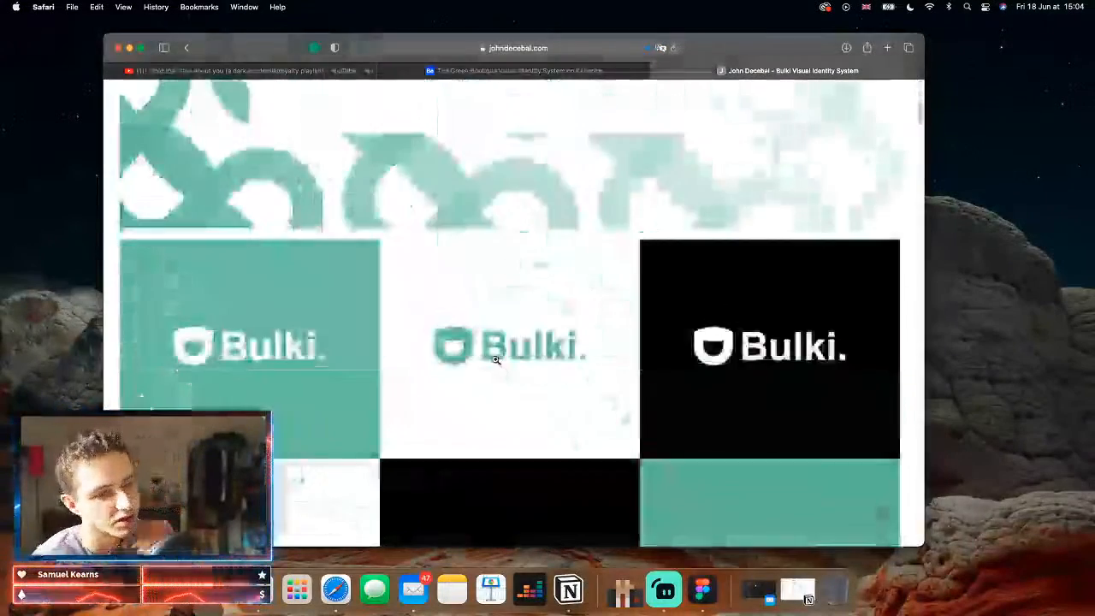
{"action": "scroll", "coordinate": [502, 371], "scroll_direction": "down", "scroll_amount": 12}
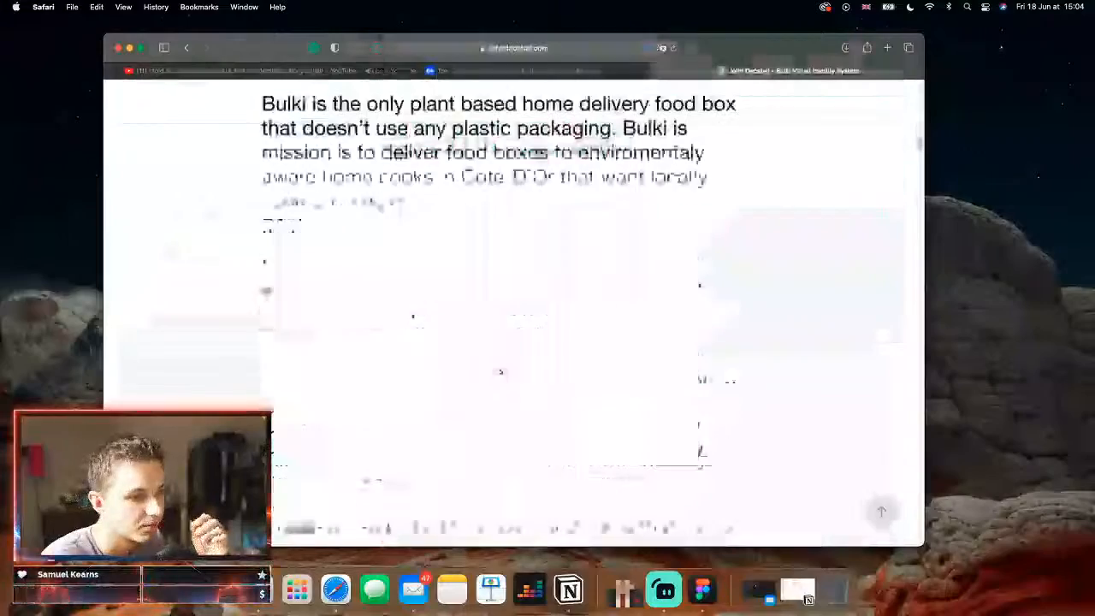
{"action": "scroll", "coordinate": [501, 370], "scroll_direction": "down", "scroll_amount": 15}
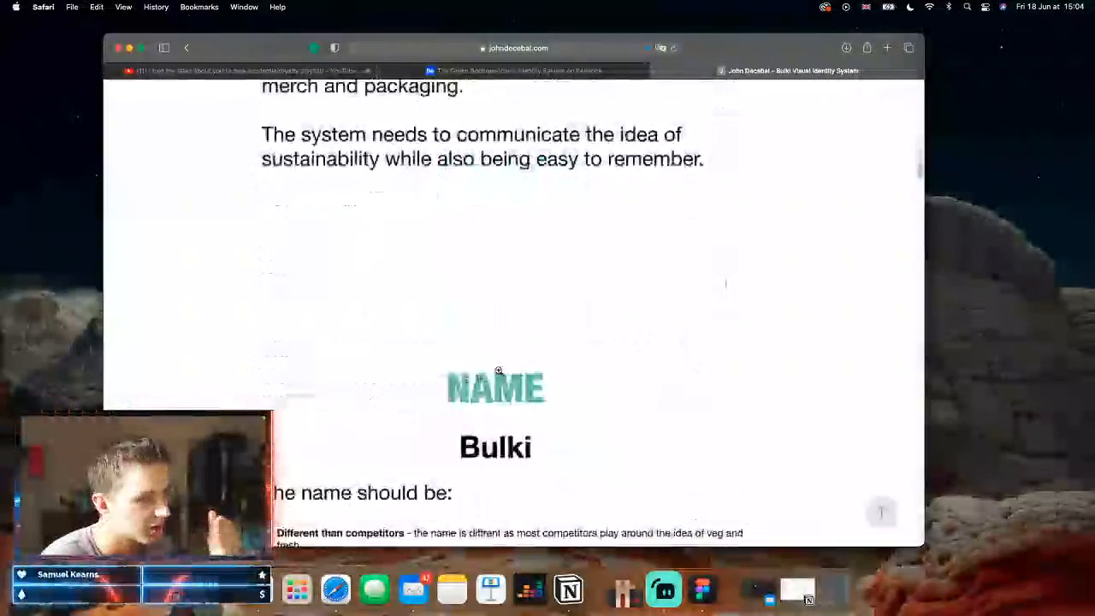
{"action": "scroll", "coordinate": [493, 370], "scroll_direction": "down", "scroll_amount": 15}
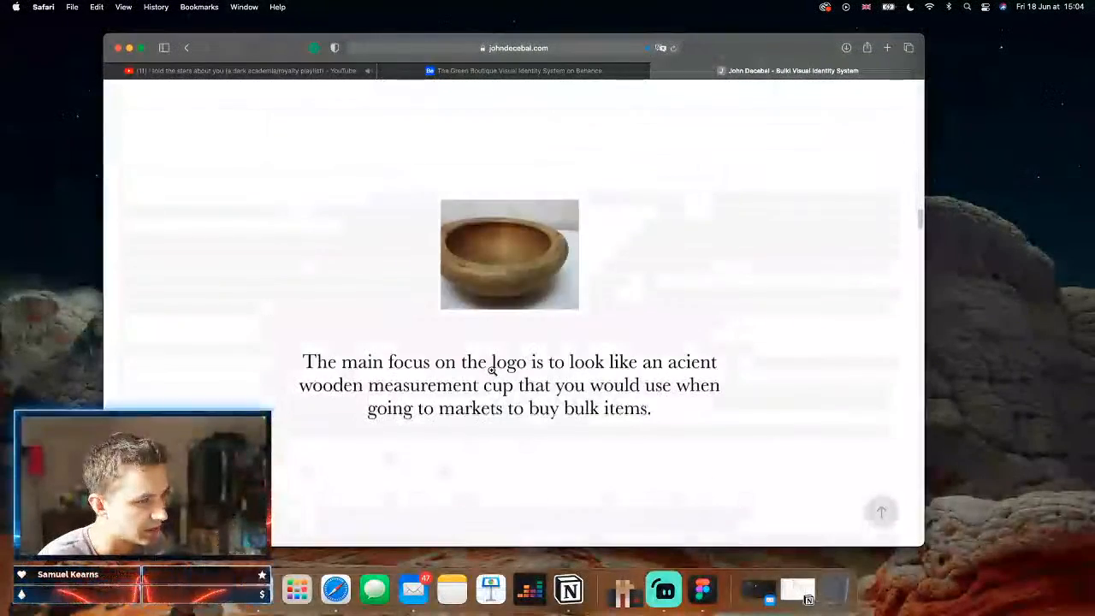
{"action": "scroll", "coordinate": [486, 372], "scroll_direction": "down", "scroll_amount": 12}
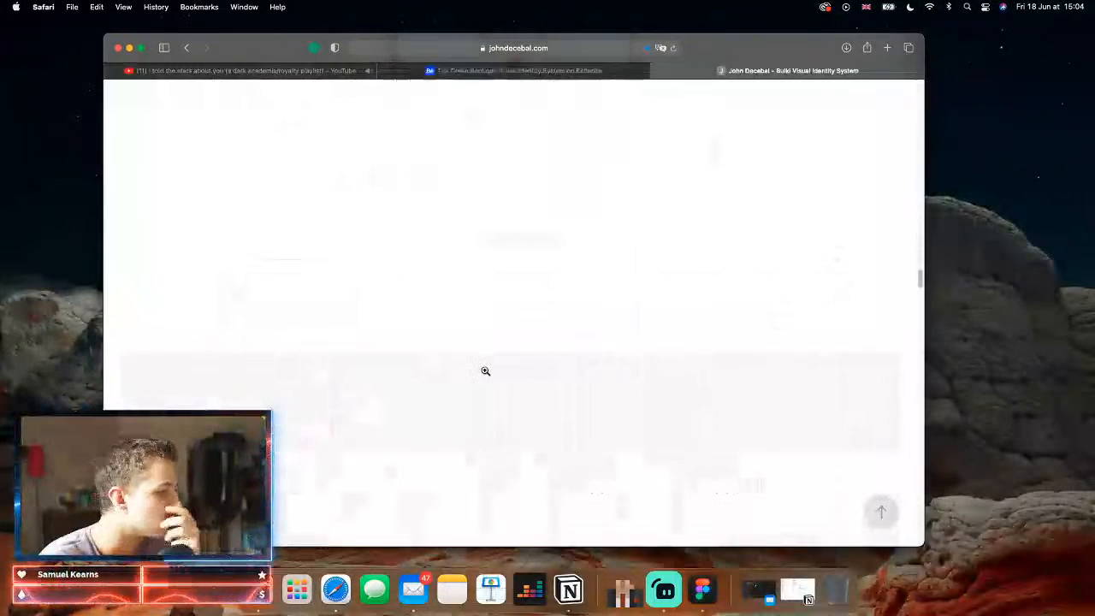
{"action": "scroll", "coordinate": [481, 369], "scroll_direction": "down", "scroll_amount": 10}
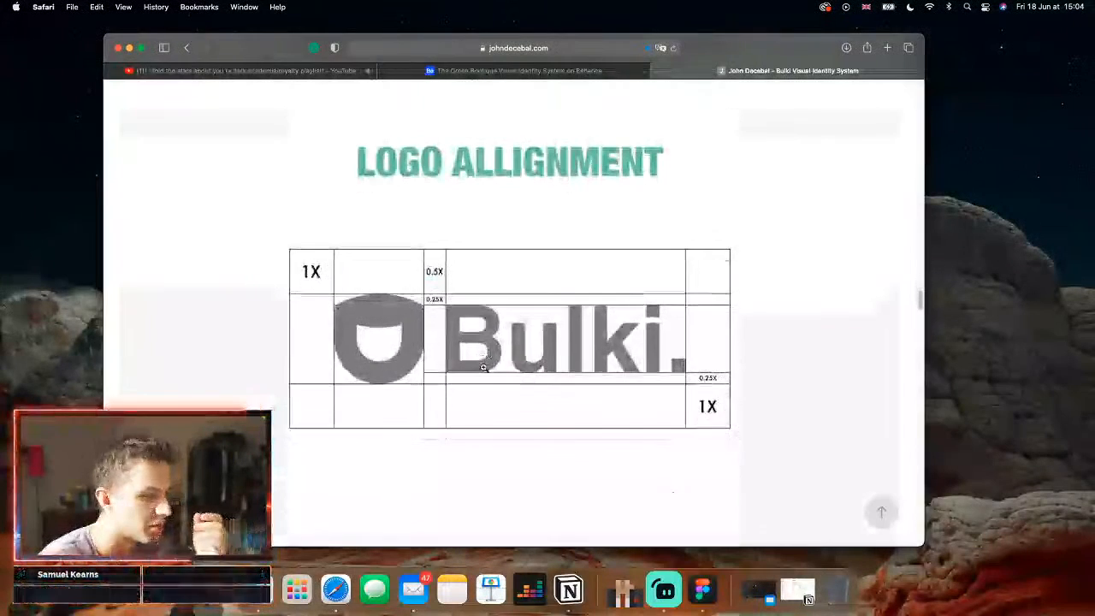
{"action": "scroll", "coordinate": [483, 368], "scroll_direction": "down", "scroll_amount": 10}
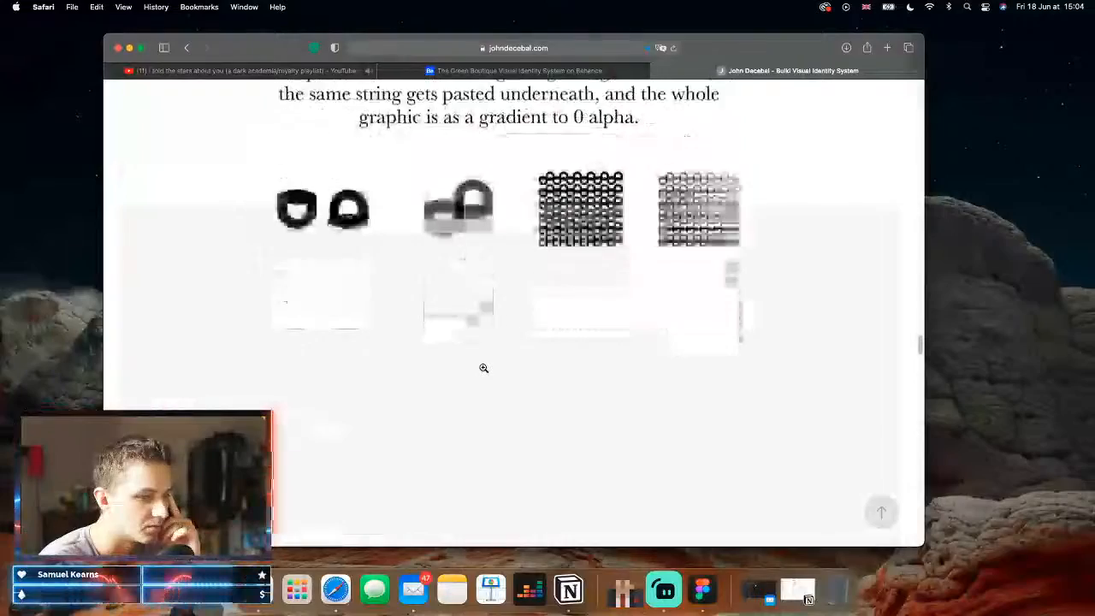
{"action": "scroll", "coordinate": [551, 334], "scroll_direction": "down", "scroll_amount": 12}
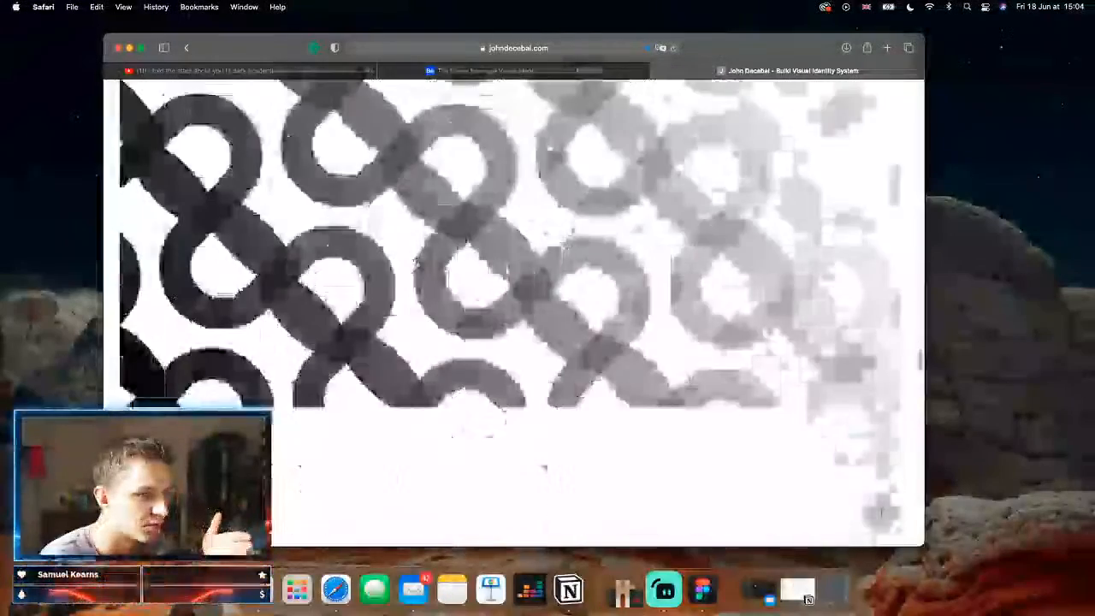
{"action": "scroll", "coordinate": [572, 317], "scroll_direction": "down", "scroll_amount": 12}
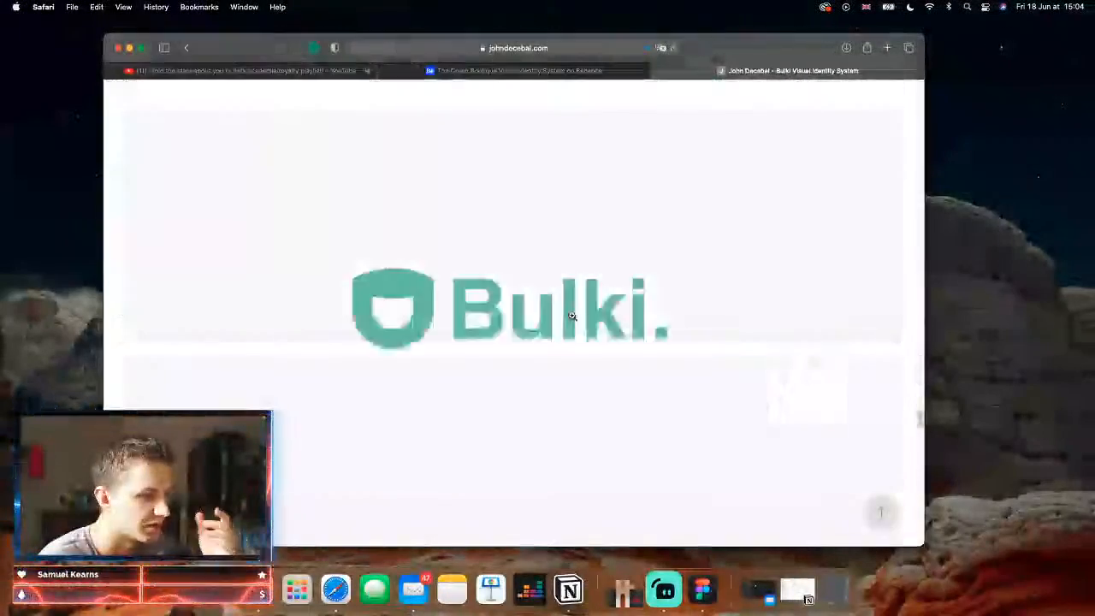
{"action": "scroll", "coordinate": [571, 316], "scroll_direction": "down", "scroll_amount": 5}
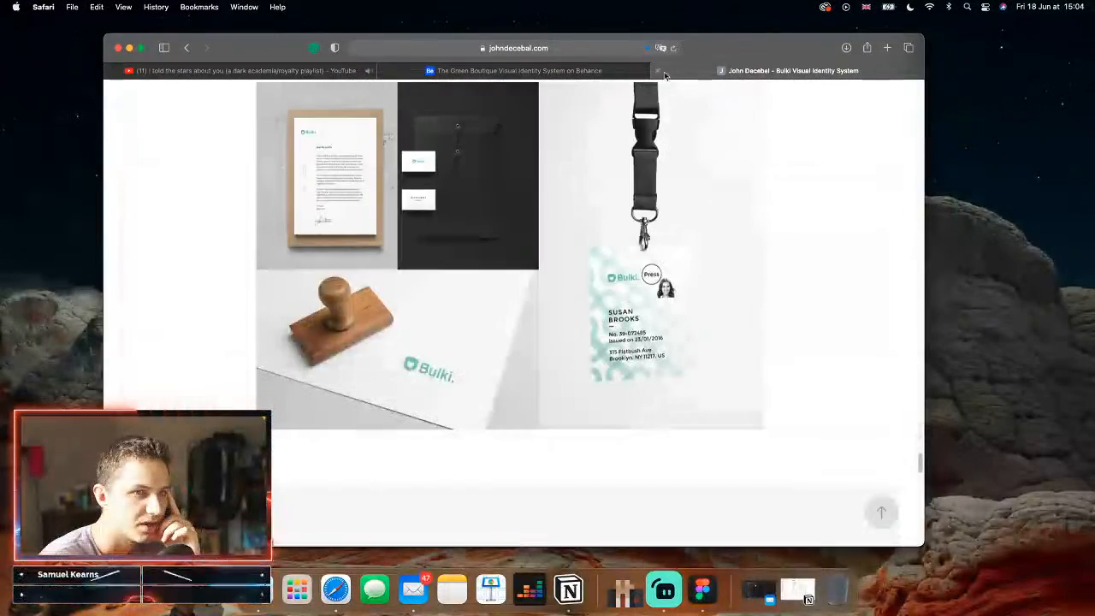
Step: Close the portfolio website tab and look through the account's notifications on Behance
{"action": "key", "text": "super+w"}
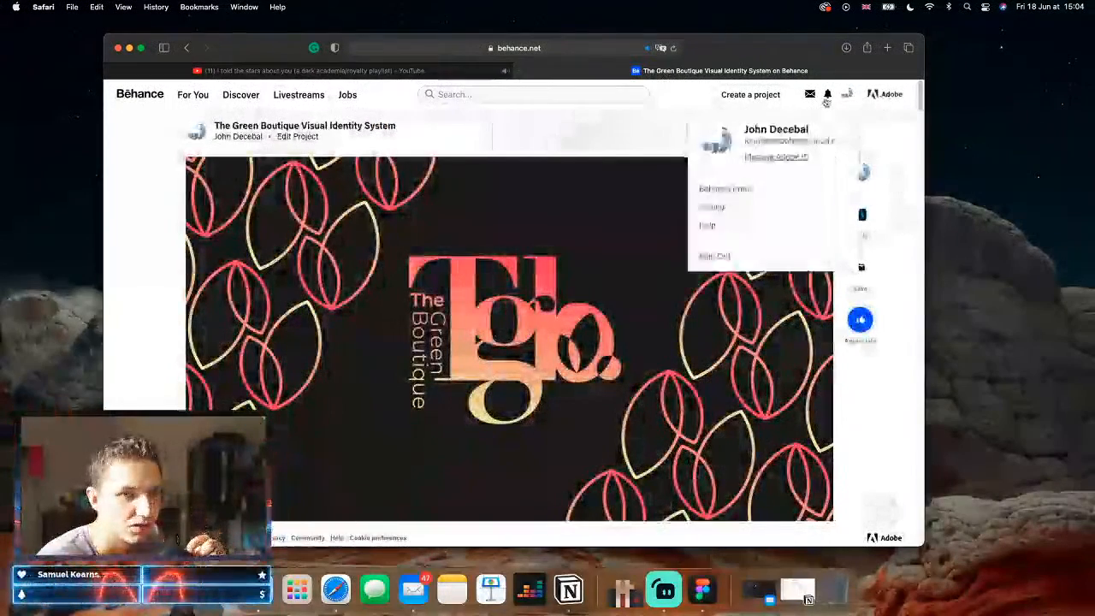
{"action": "left_click", "coordinate": [828, 95]}
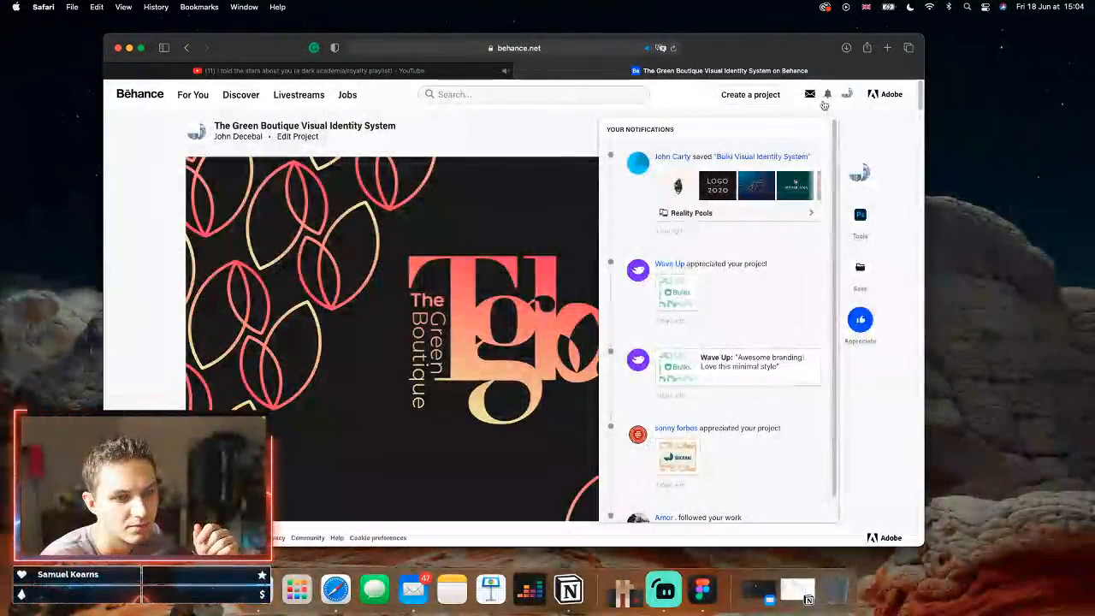
{"action": "scroll", "coordinate": [719, 343], "scroll_direction": "down", "scroll_amount": 2}
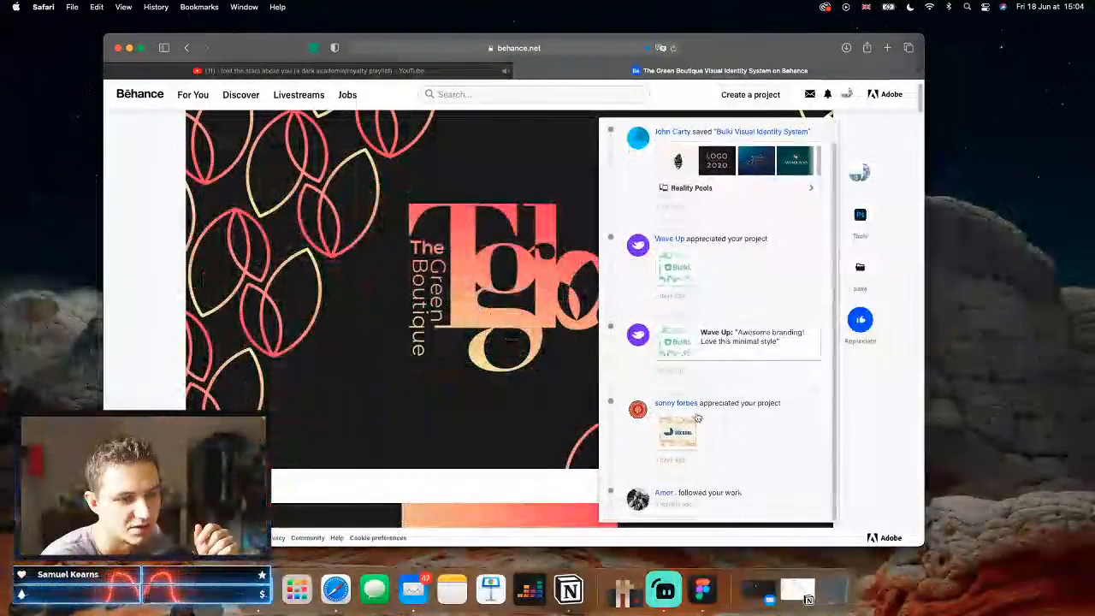
{"action": "scroll", "coordinate": [707, 405], "scroll_direction": "down", "scroll_amount": 3}
{"action": "scroll", "coordinate": [722, 320], "scroll_direction": "up", "scroll_amount": 1}
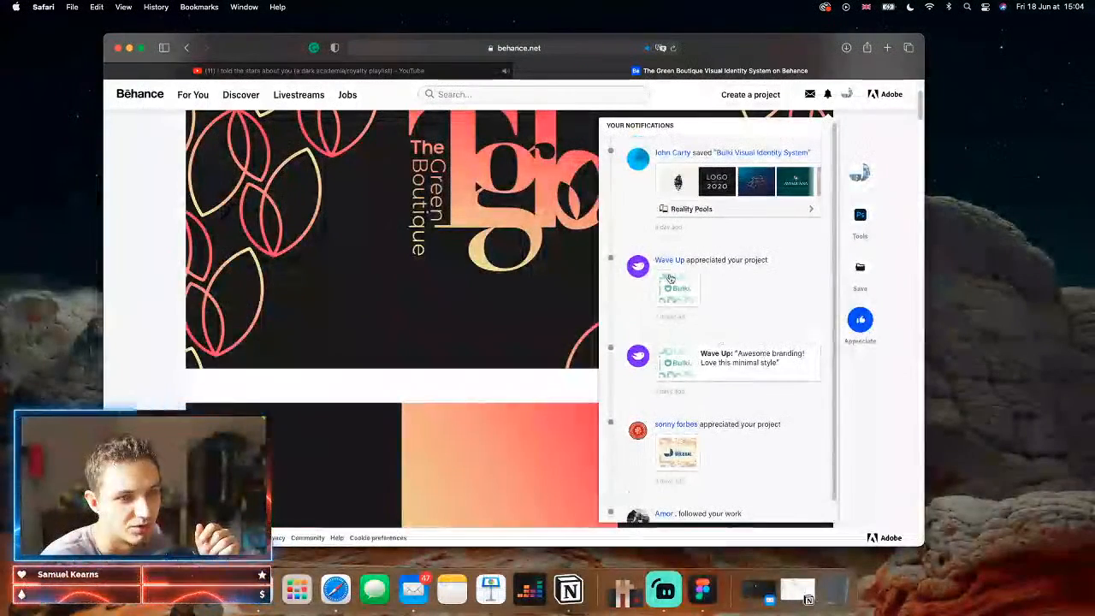